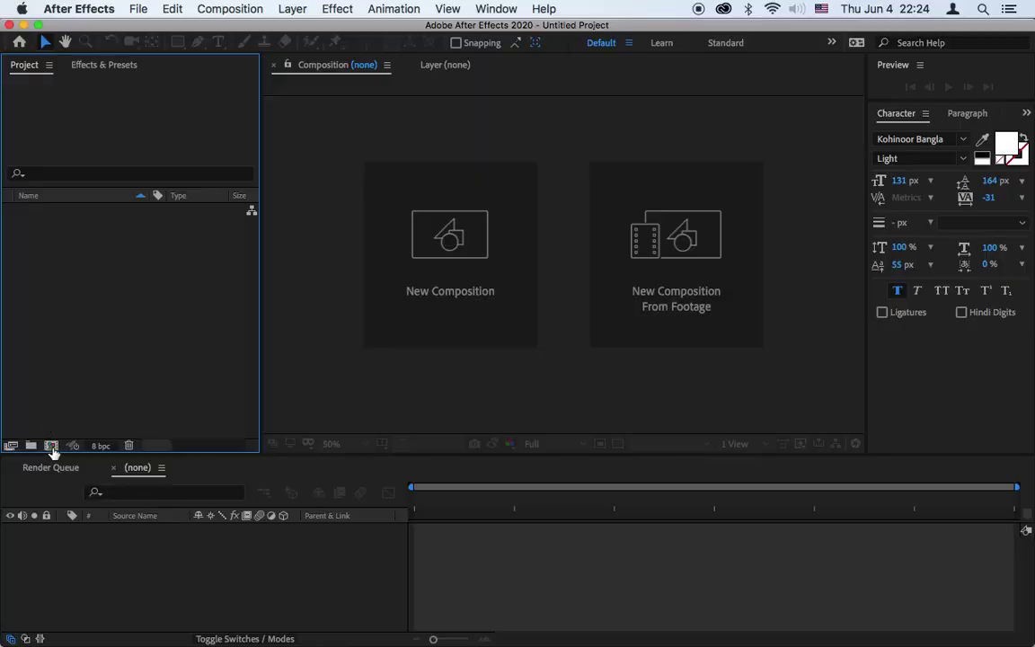
Step: Start a new composition named EJERCICIO TX 01 using the HDV/HDTV 720 29.97 preset
left_click(473, 231)
left_click_drag(388, 137, 460, 107)
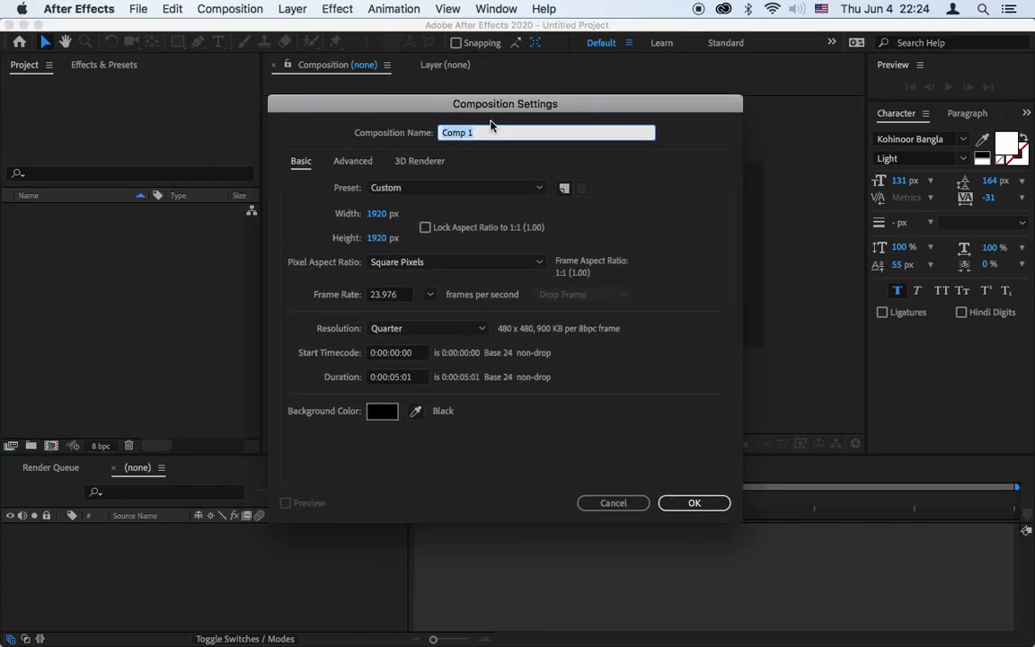
type("EJERCICIO")
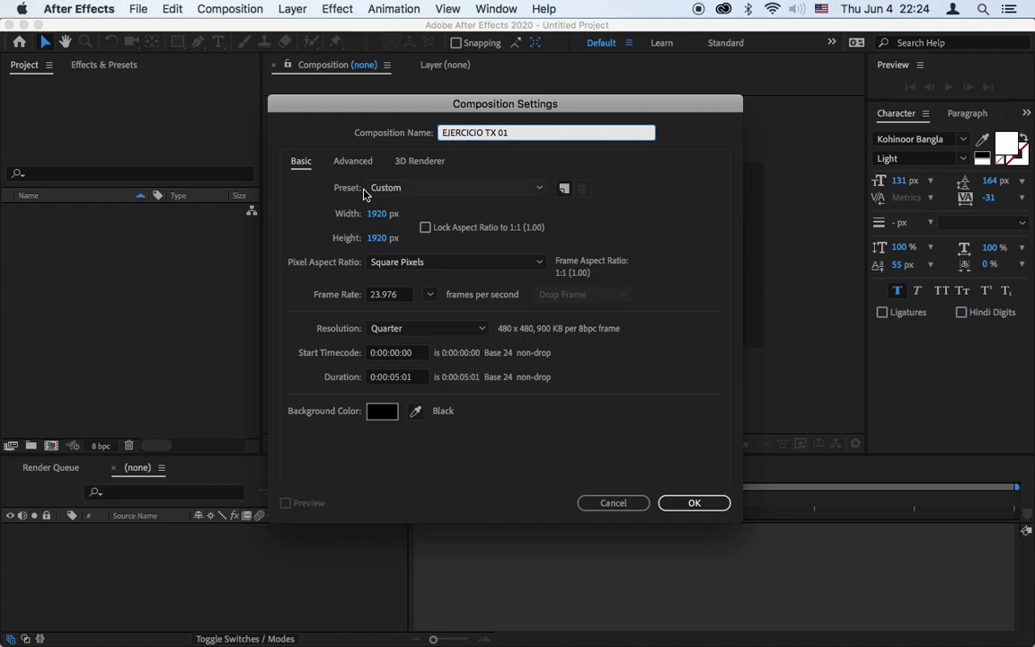
left_click(410, 188)
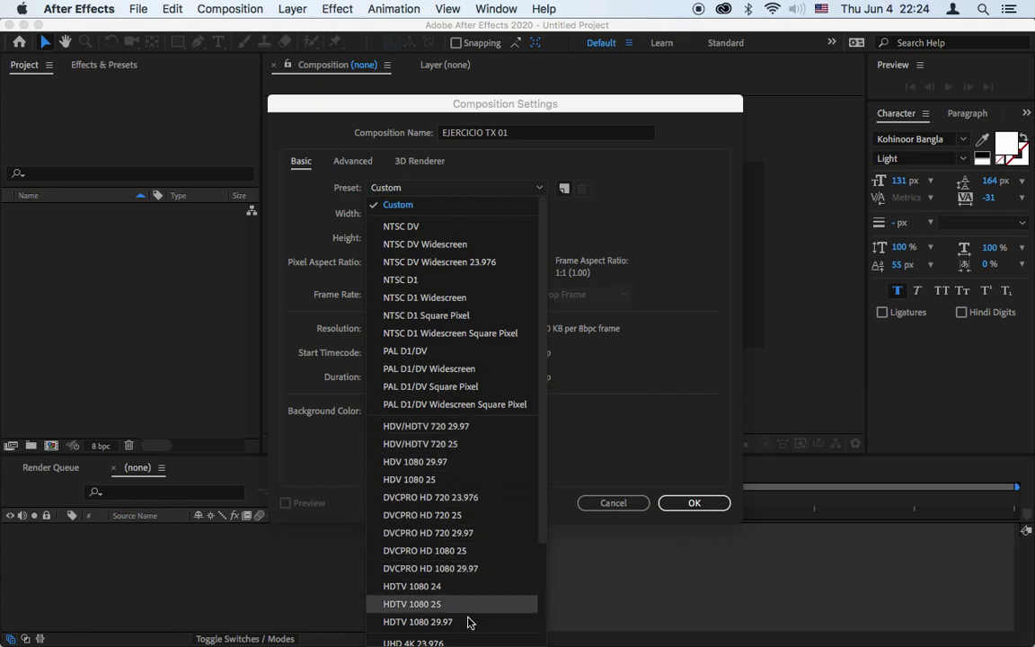
left_click(464, 428)
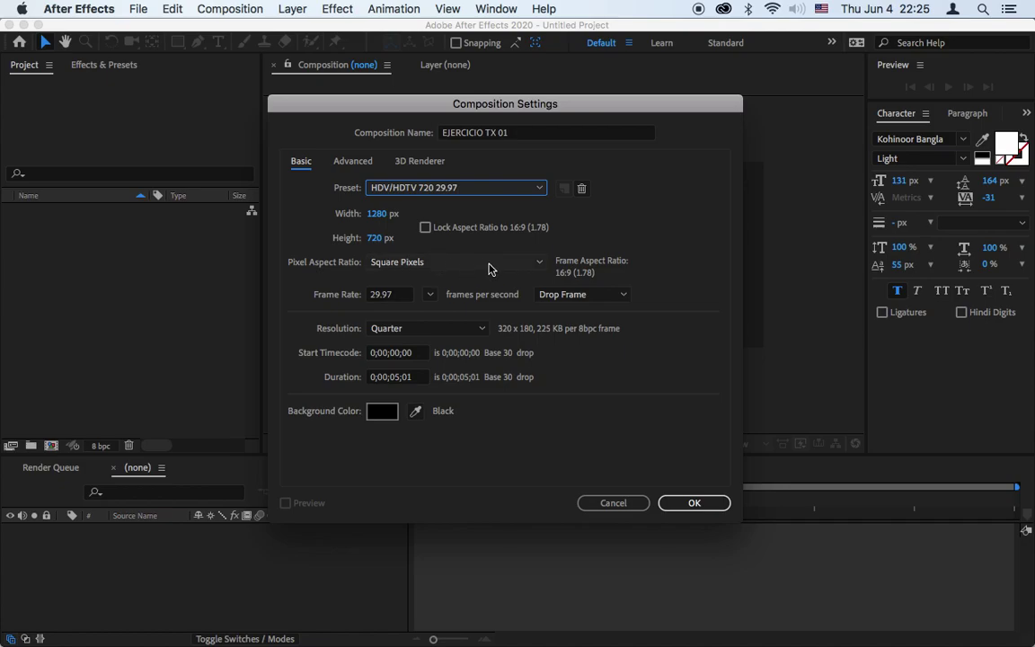
Step: Set the composition's frame rate to 23.976 frames per second and its resolution to Full
left_click(429, 295)
left_click(452, 364)
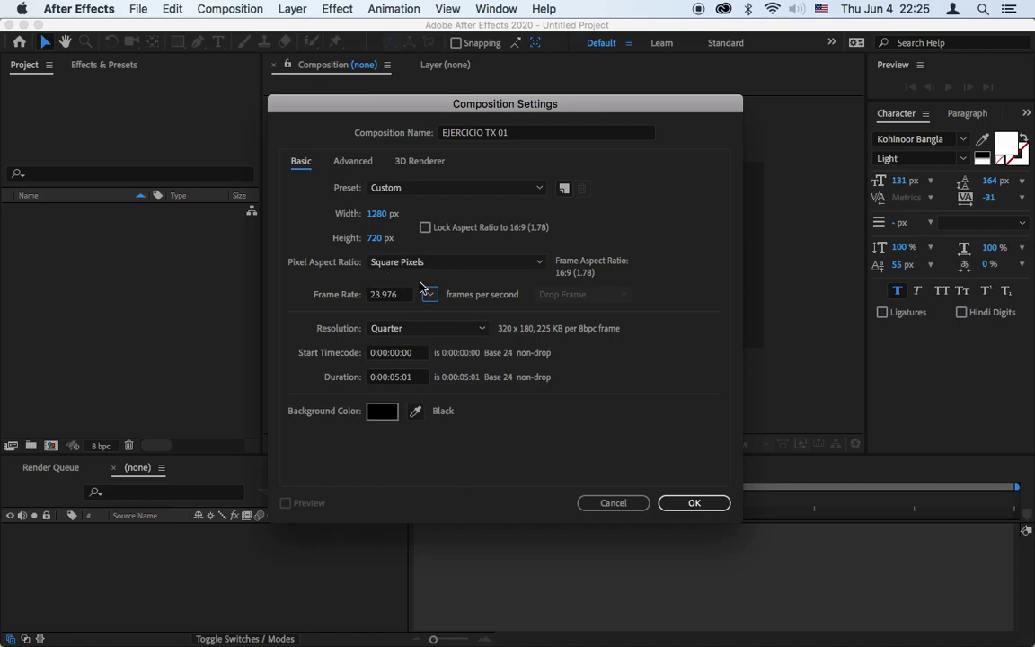
left_click(439, 328)
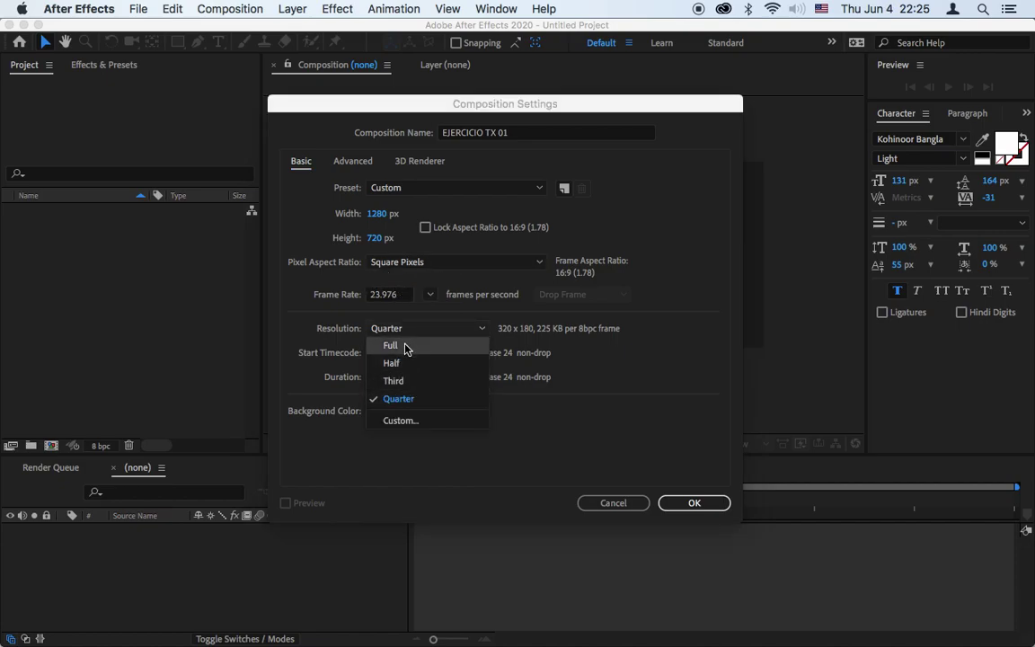
left_click(405, 347)
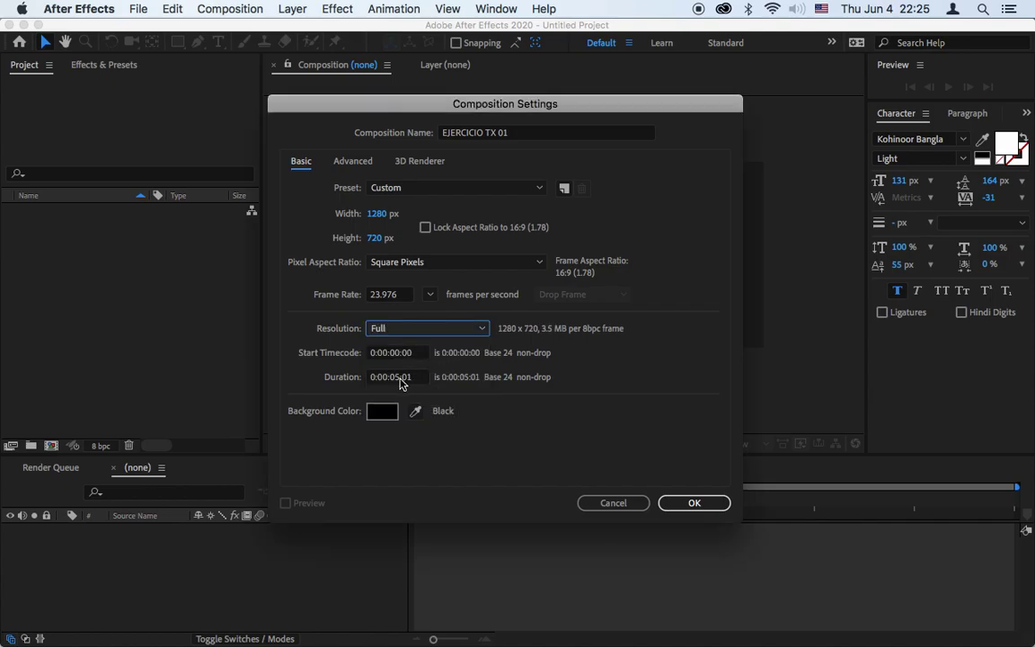
Step: Set the duration to 0:00:10:00 and create the composition with these settings
left_click(401, 380)
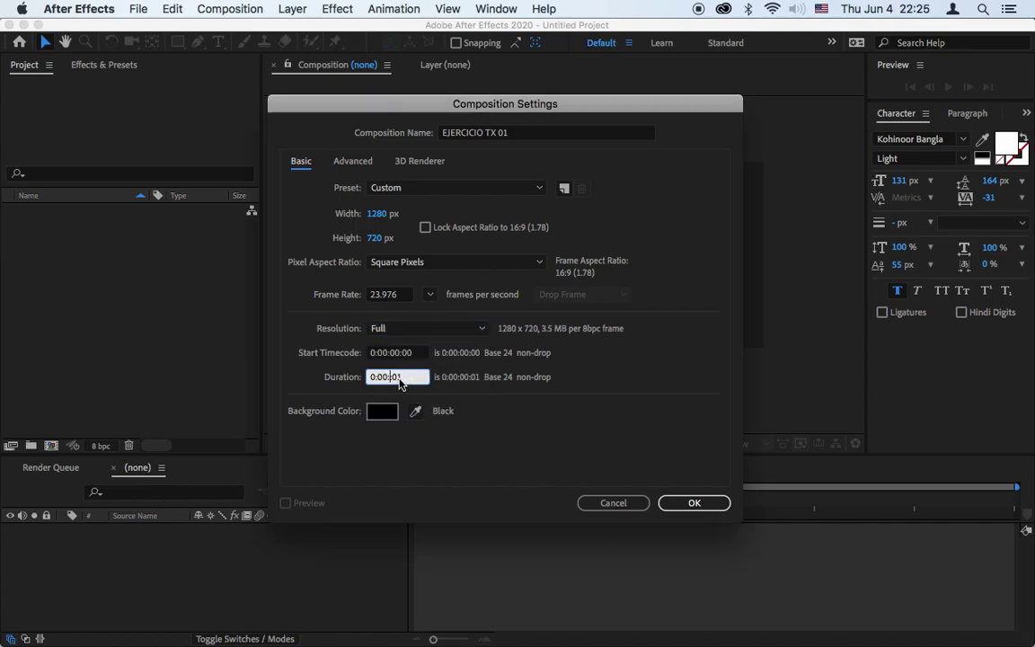
type("10")
left_click_drag(483, 104, 530, 111)
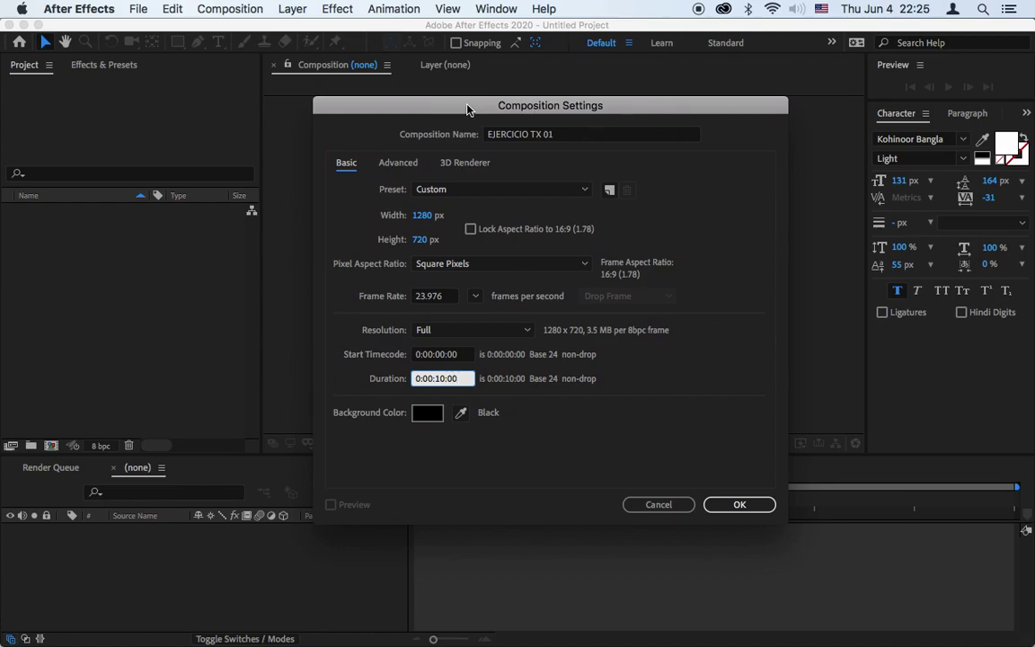
left_click_drag(463, 105, 401, 123)
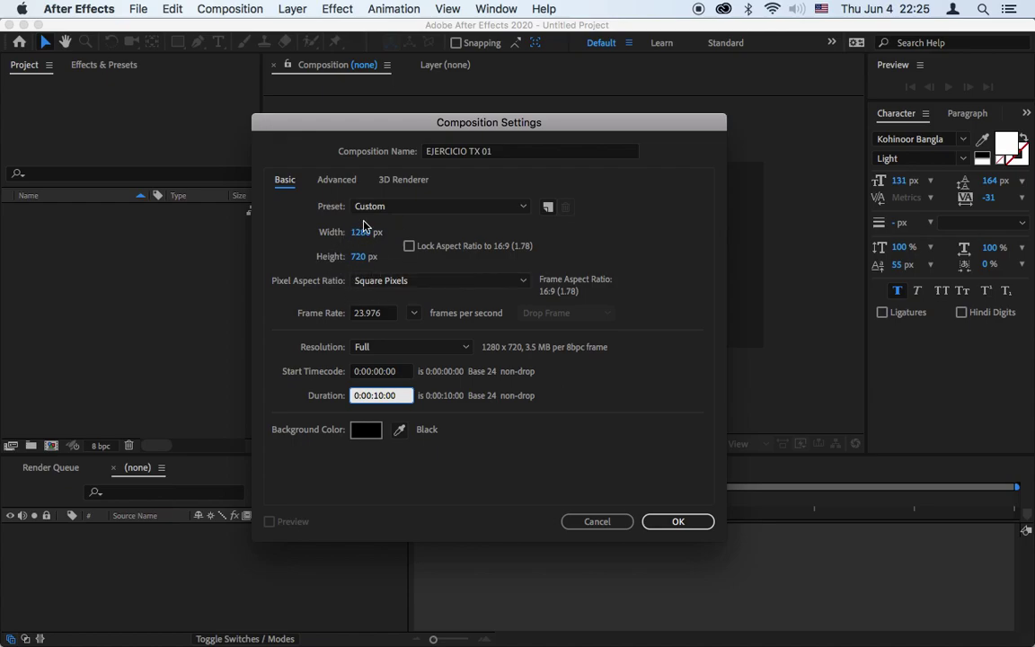
left_click_drag(356, 132, 404, 127)
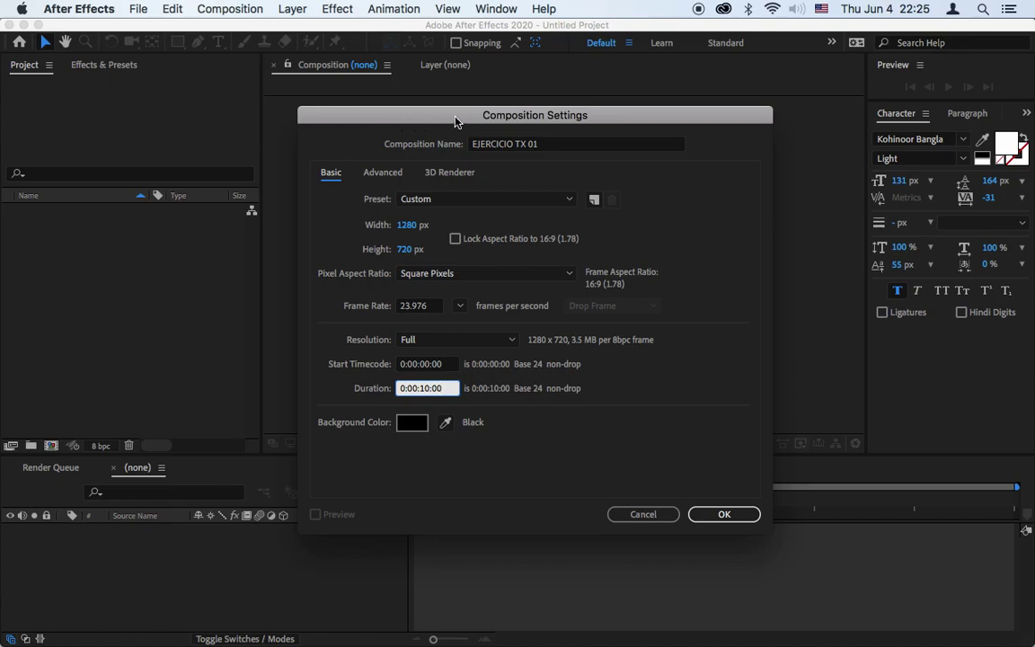
left_click_drag(455, 121, 452, 106)
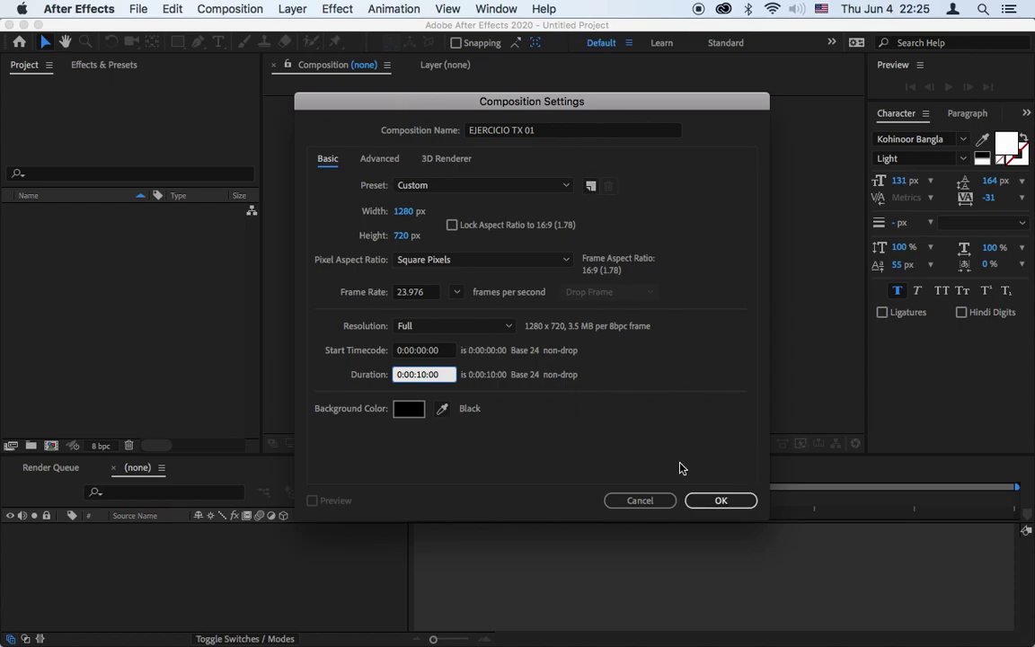
left_click(717, 505)
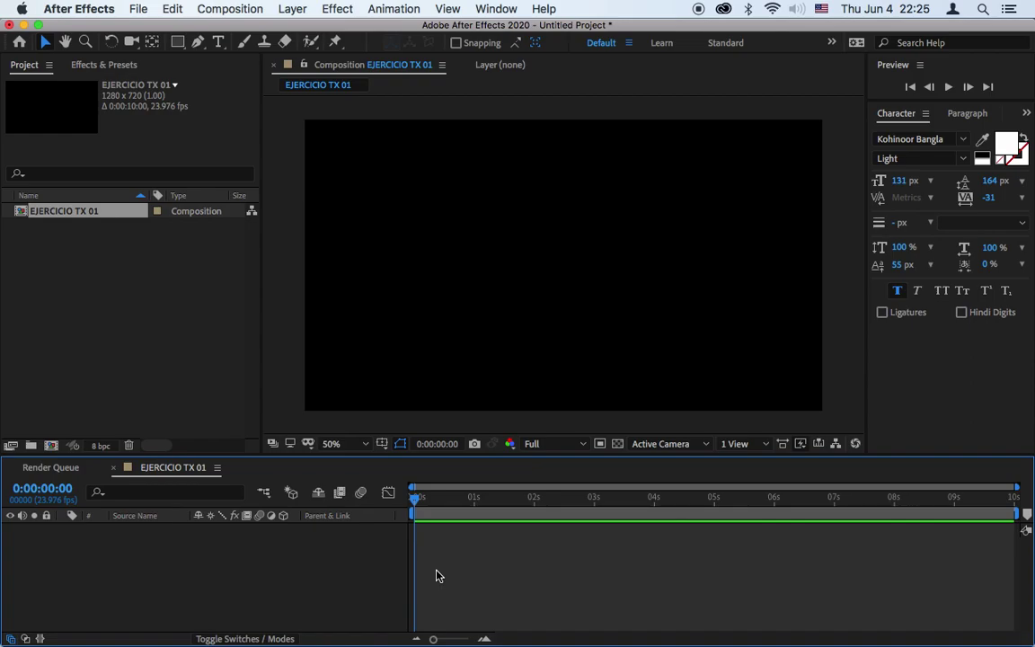
right_click(132, 570)
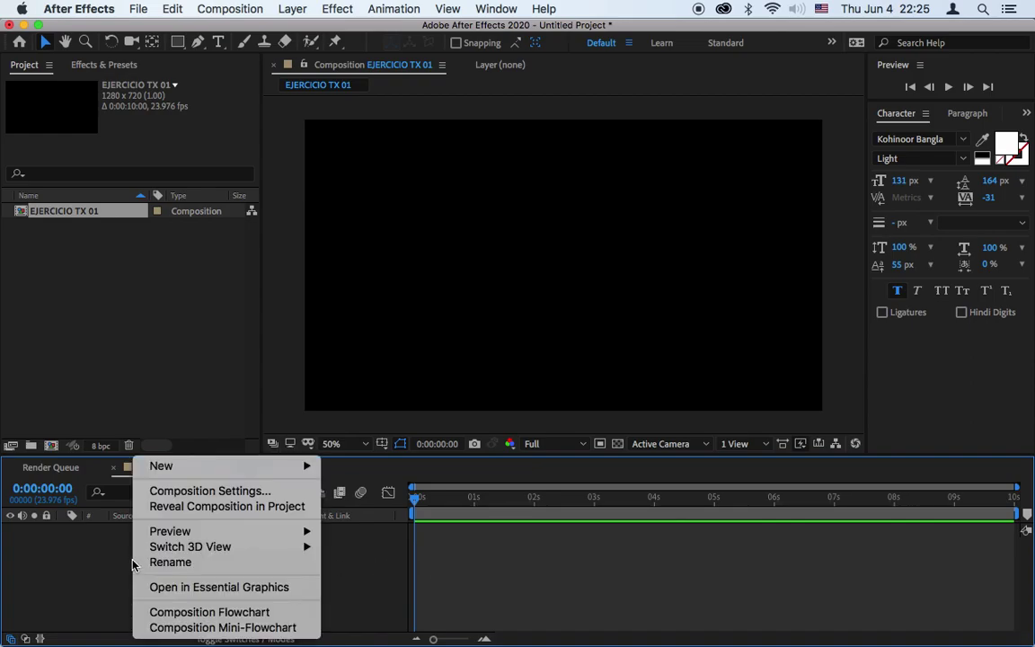
mouse_move(181, 469)
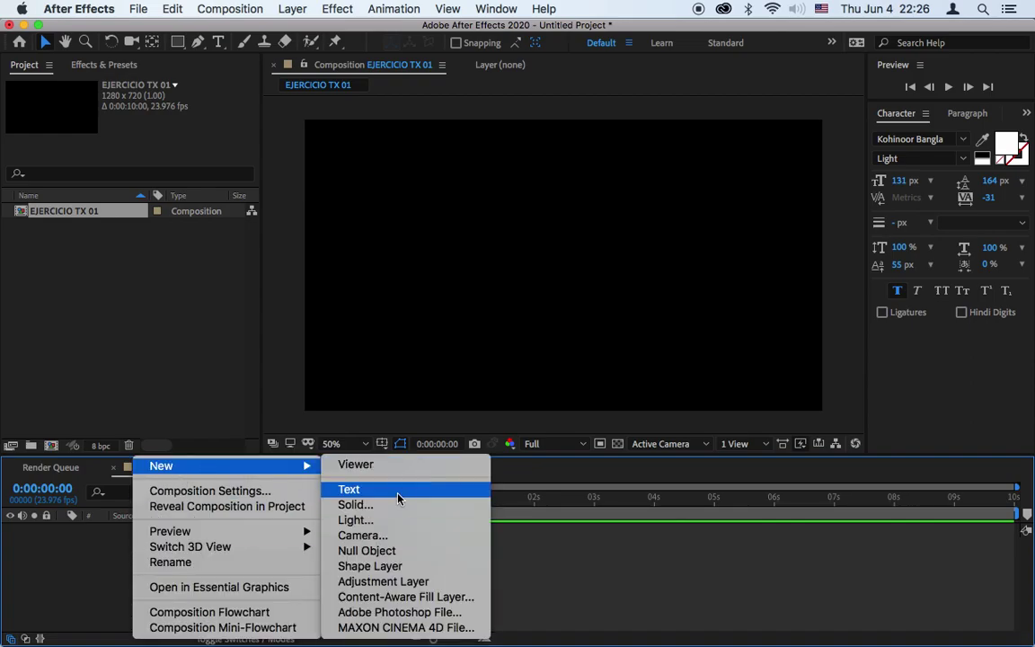
left_click(101, 566)
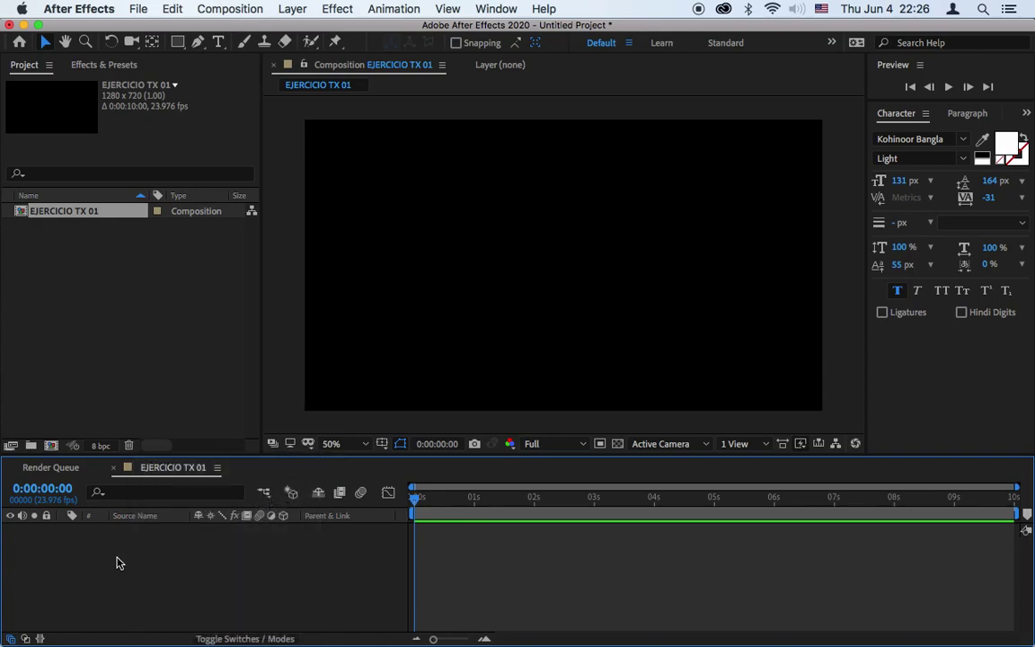
Step: Add a new text layer to the EJERCICIO TX 01 composition
right_click(166, 558)
mouse_move(220, 476)
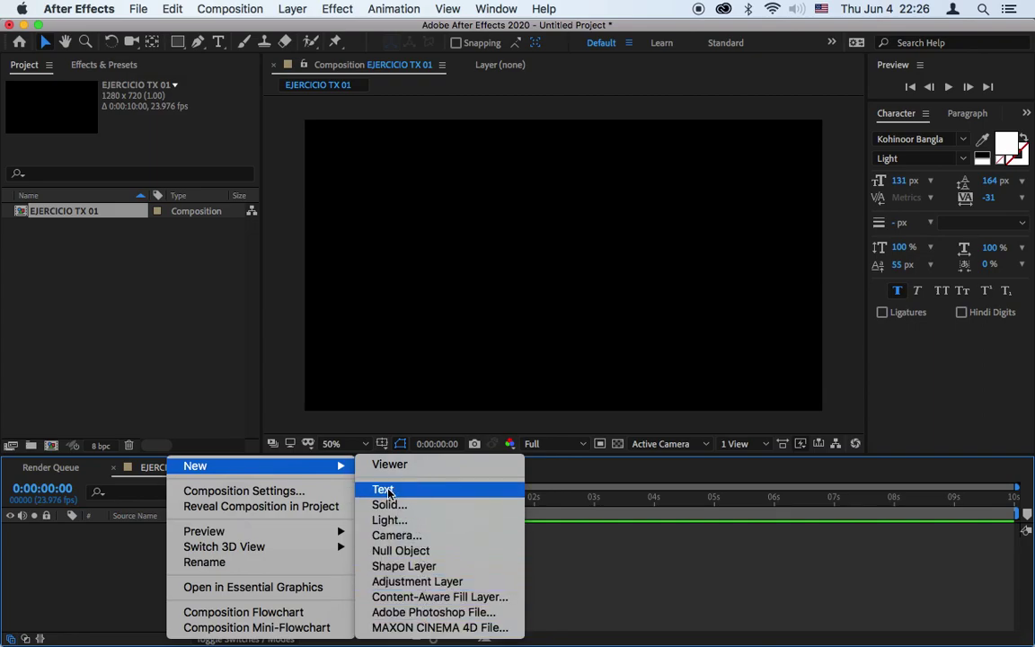
left_click(416, 490)
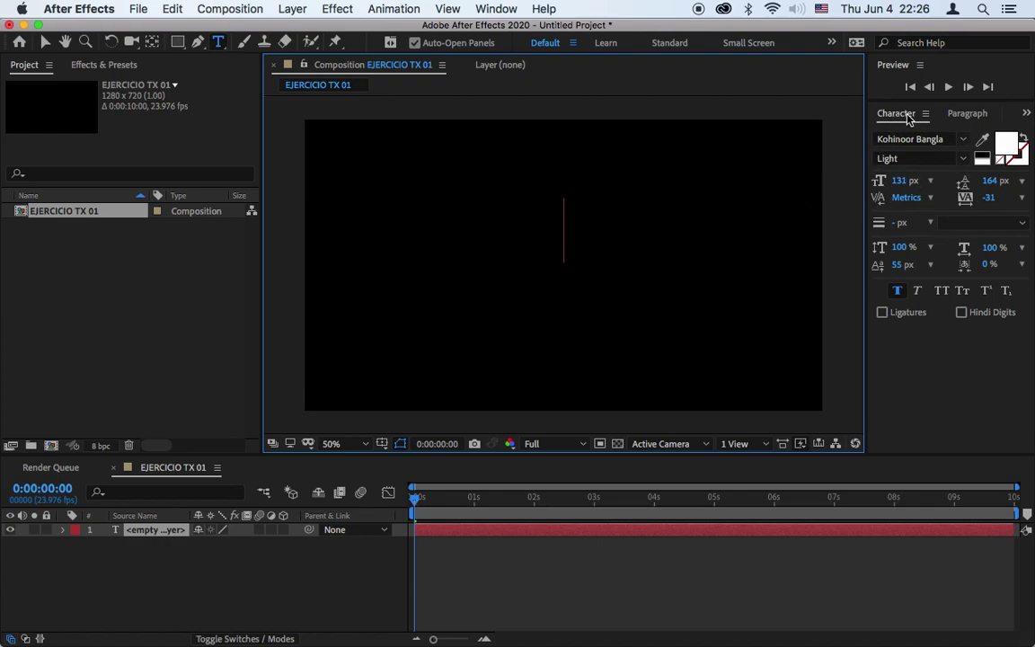
left_click(970, 115)
left_click(905, 117)
left_click(962, 114)
left_click(894, 115)
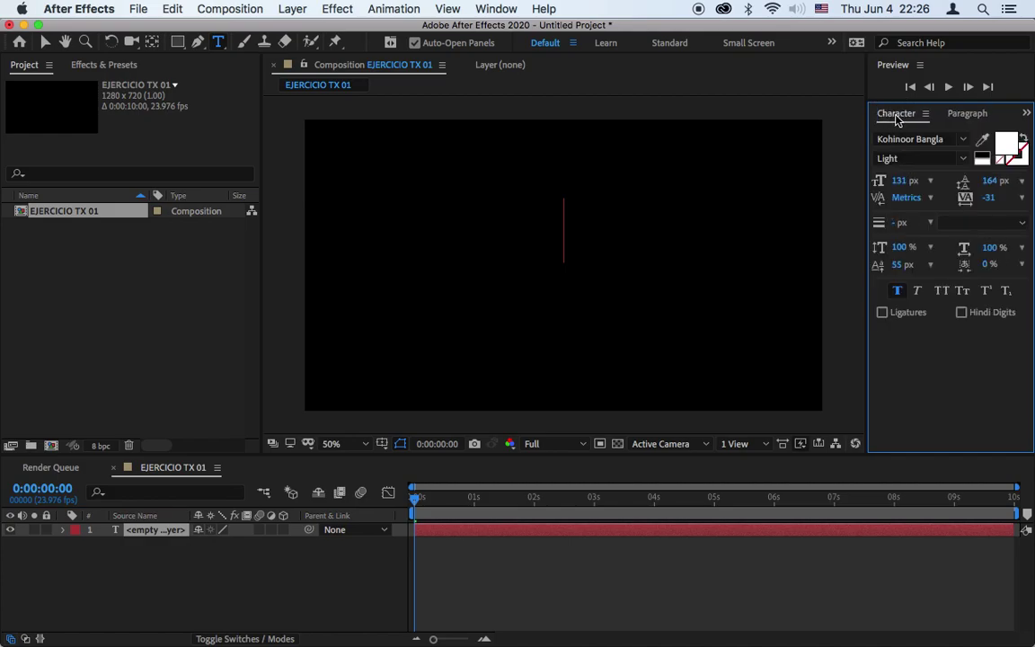
left_click(970, 115)
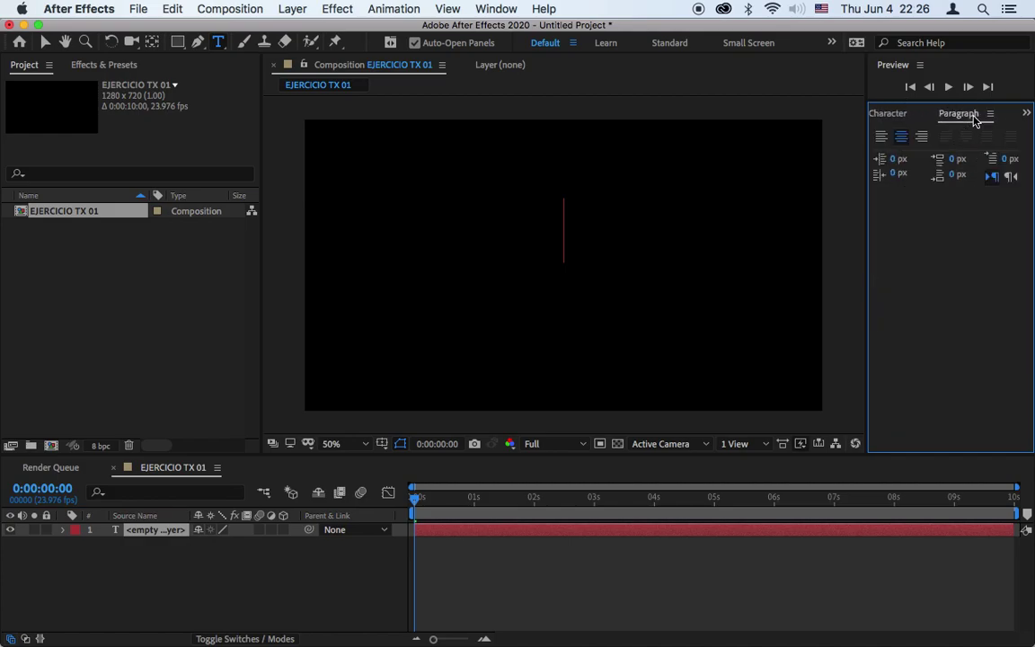
left_click(899, 117)
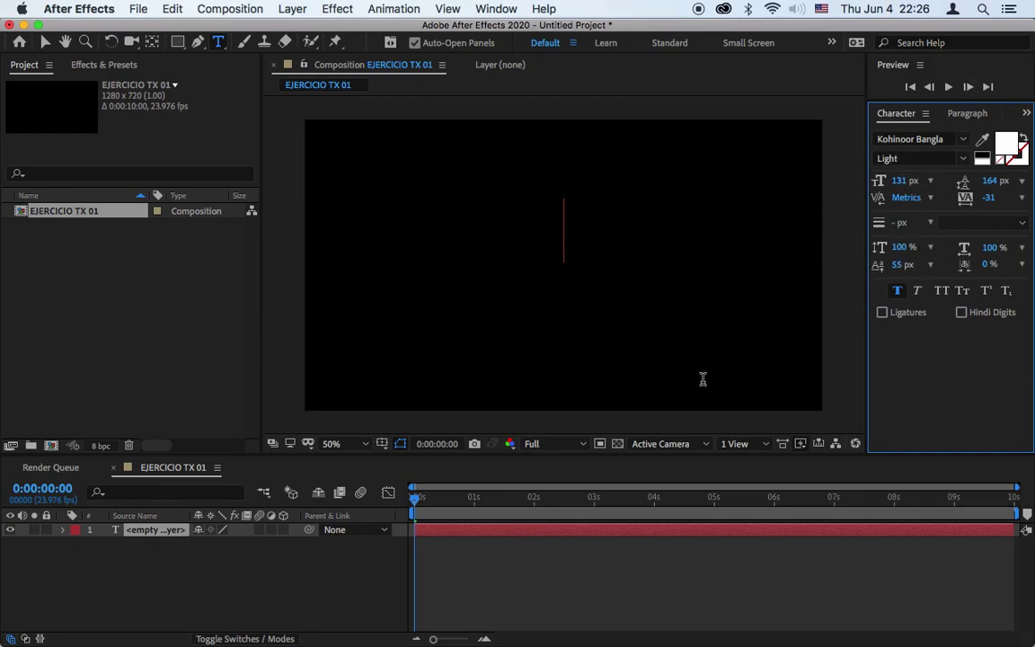
Step: Enter "layer de texto" as the content of the empty text layer
double_click(544, 533)
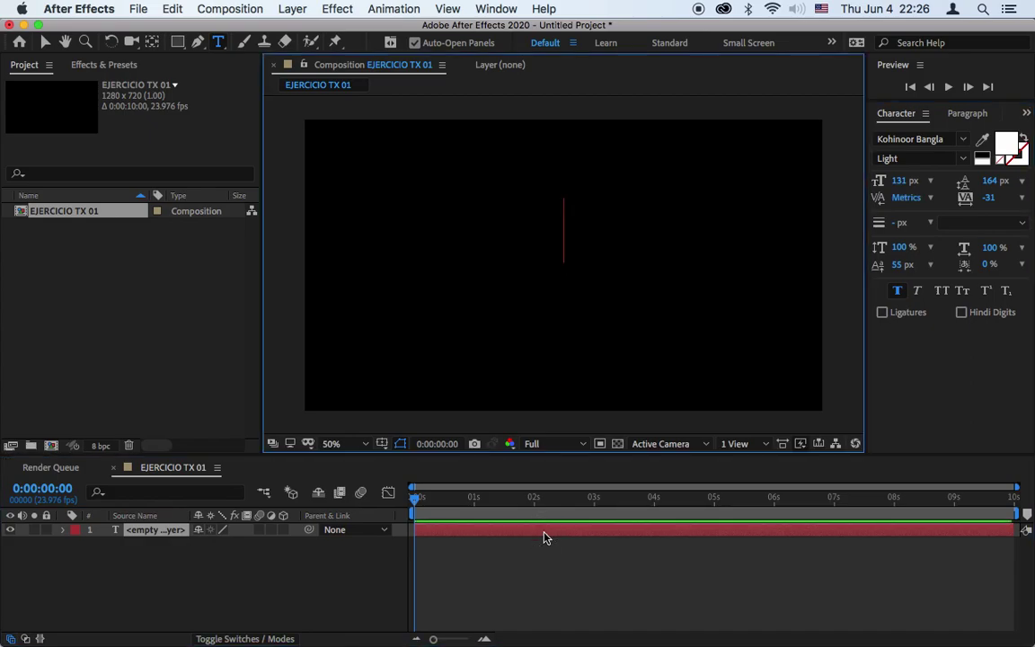
type("layer ")
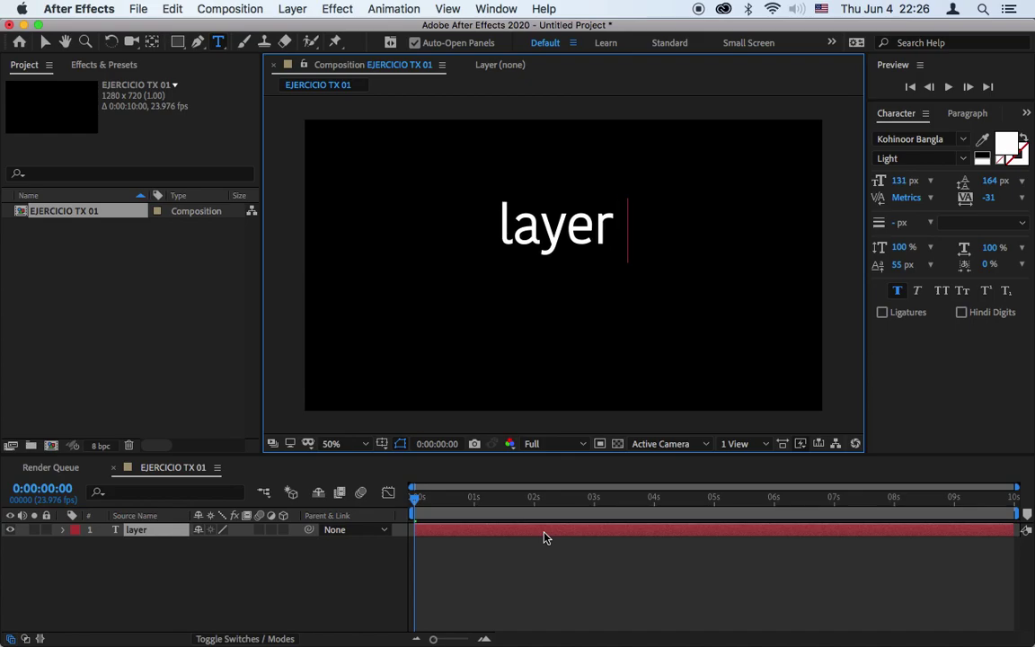
type("de te")
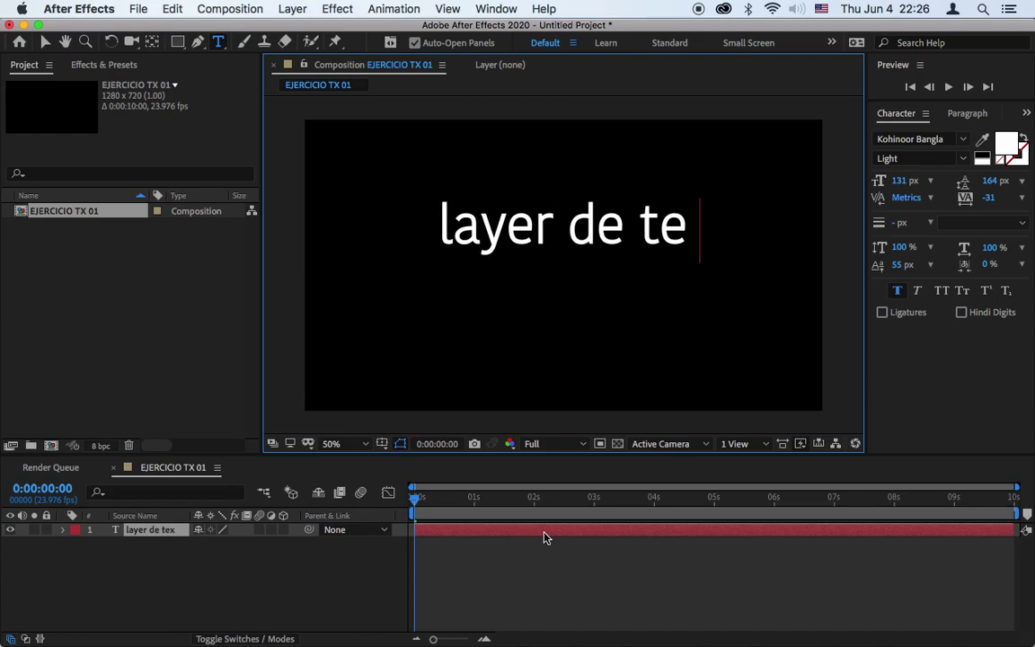
type("xto")
Step: Change the font of the whole "layer de texto" text to Arial Bold
key("super+a")
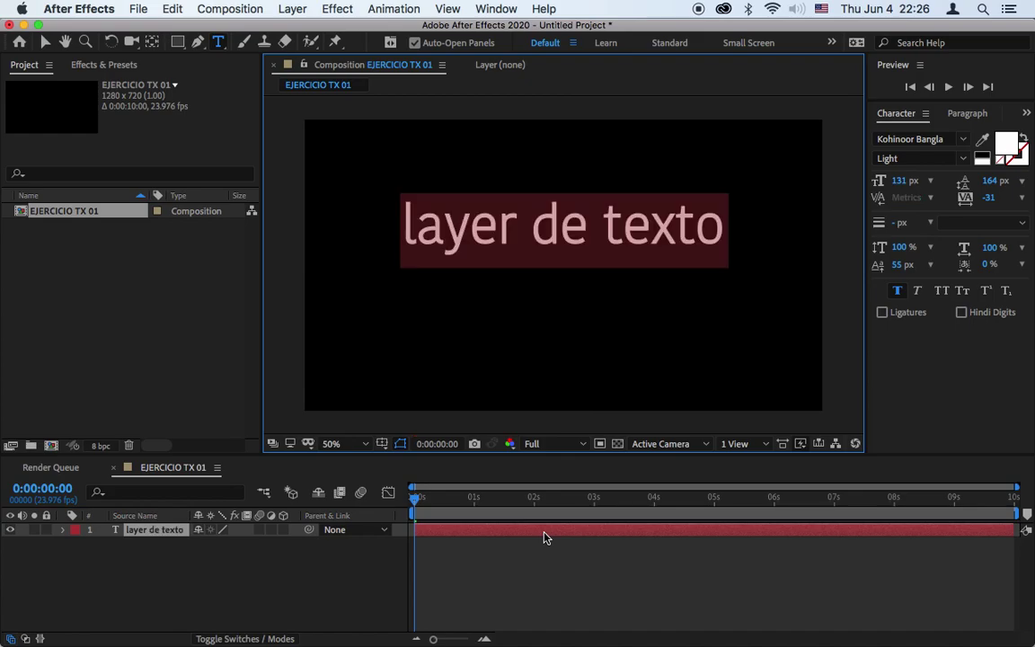
left_click(940, 139)
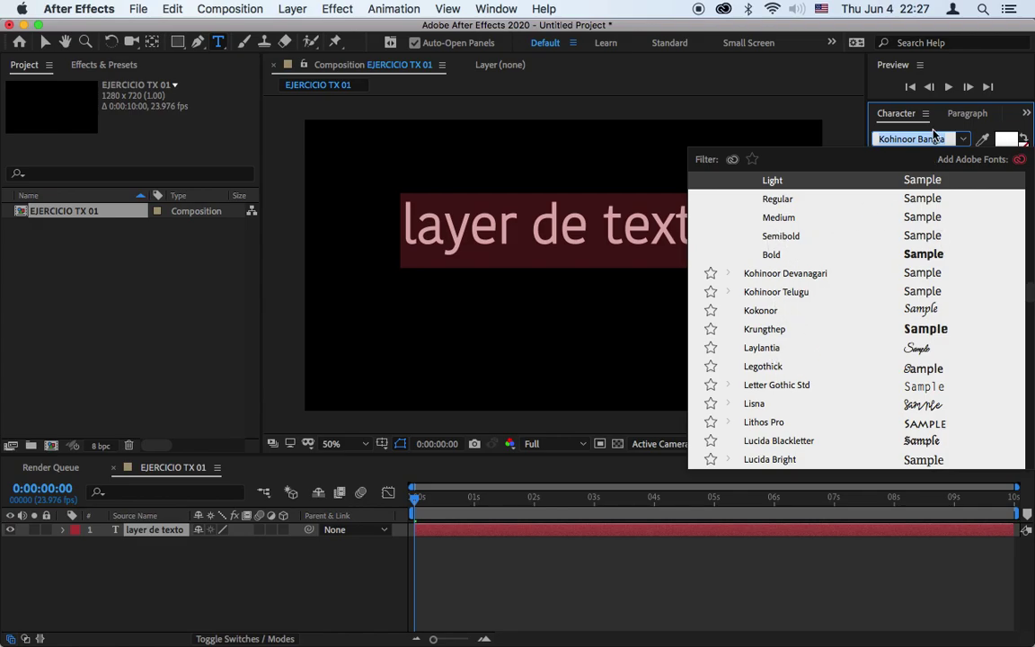
scroll(795, 317, "up", 5)
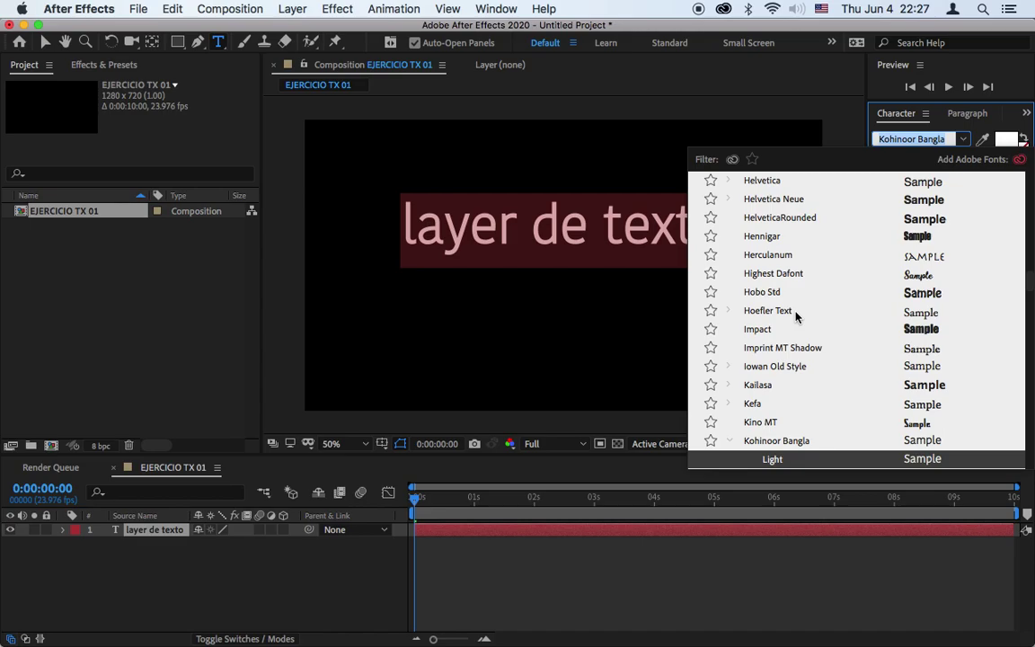
left_click(895, 139)
double_click(895, 139)
triple_click(915, 140)
type("Arial")
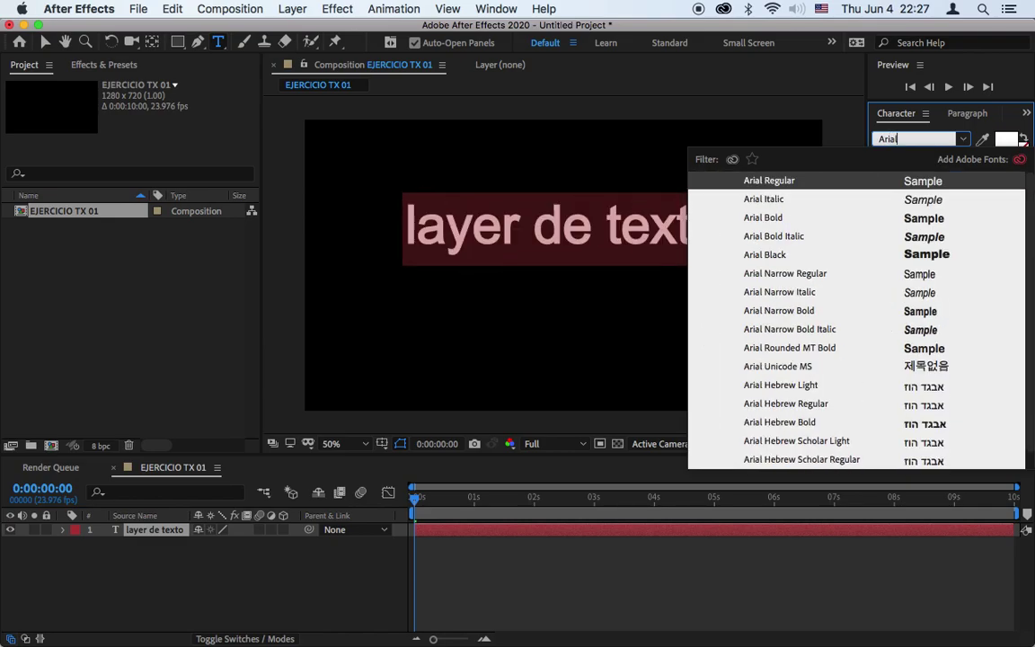
left_click(777, 221)
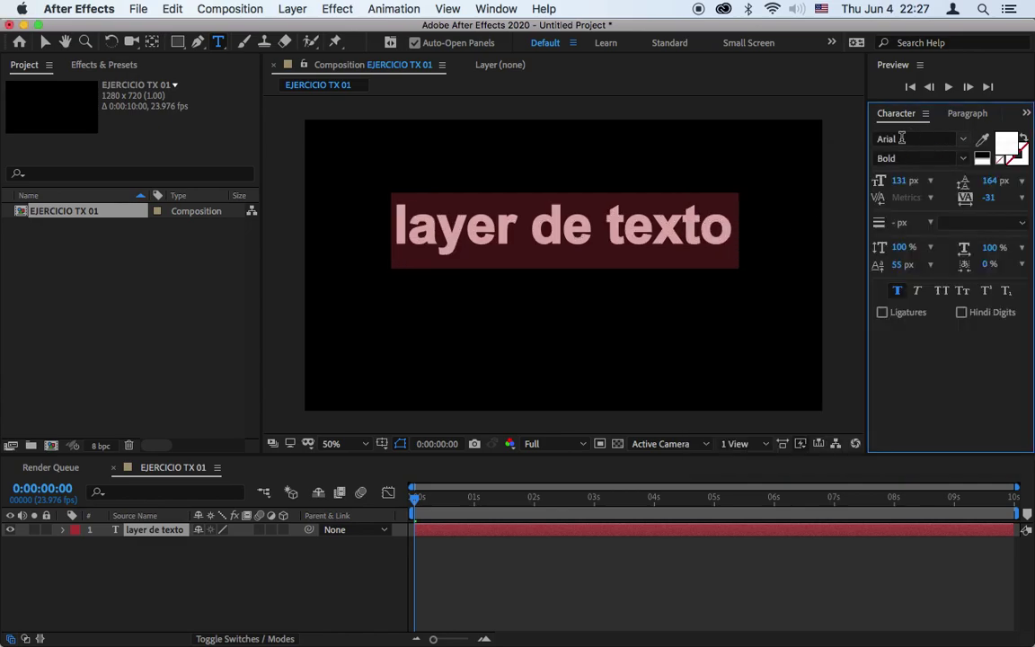
Step: Set the font size of the selected text to 100 px
left_click(905, 181)
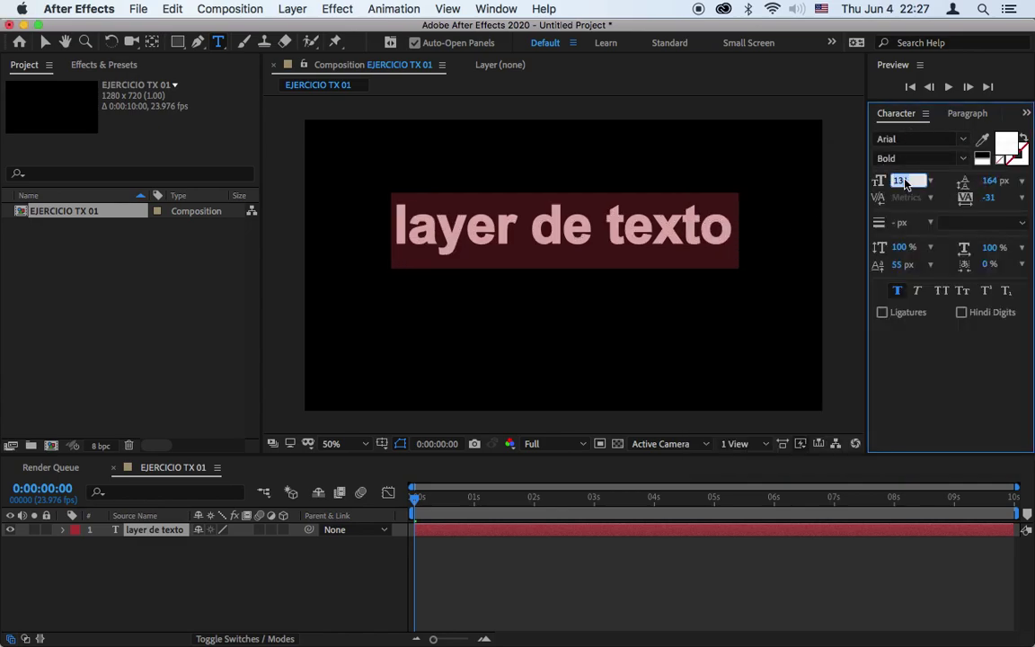
type("100")
key("Return")
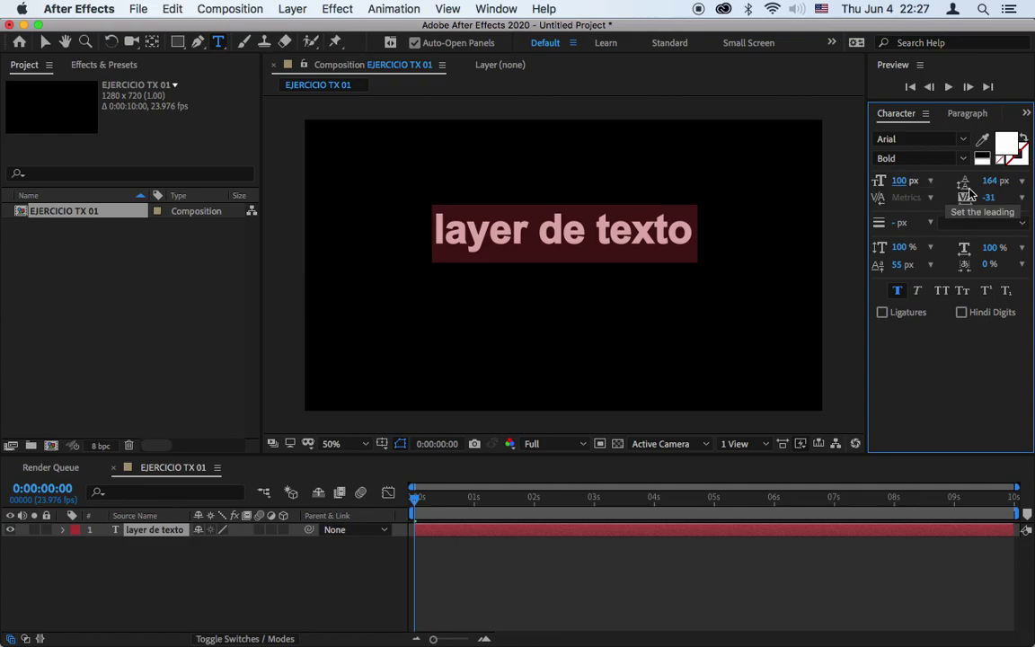
Step: Break the text onto a second line before "texto" and reduce the leading of both lines to 124 px
left_click(598, 222)
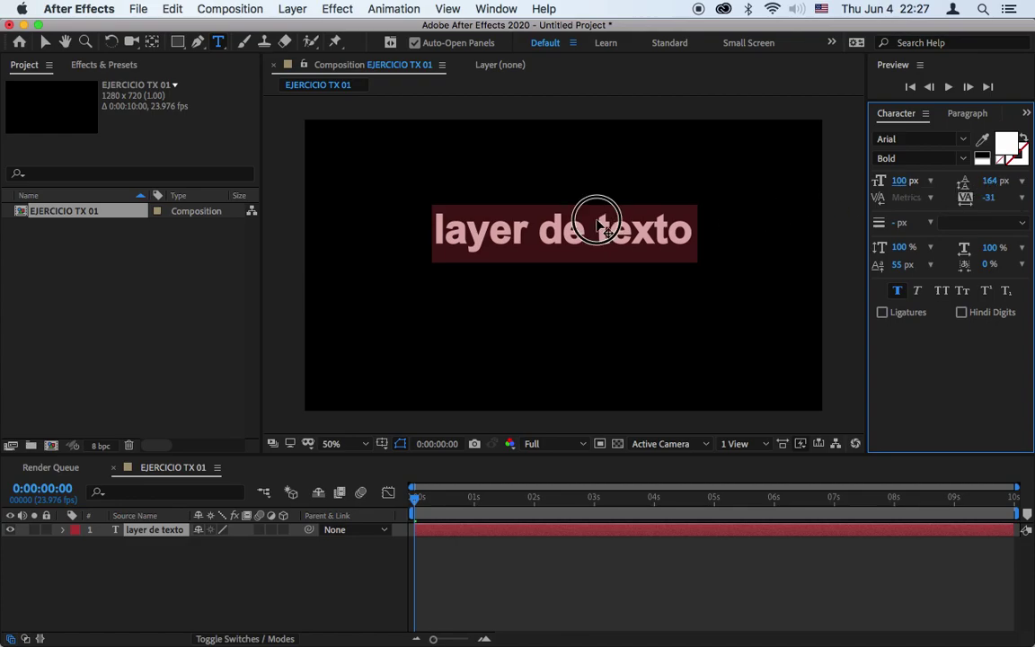
key("Return")
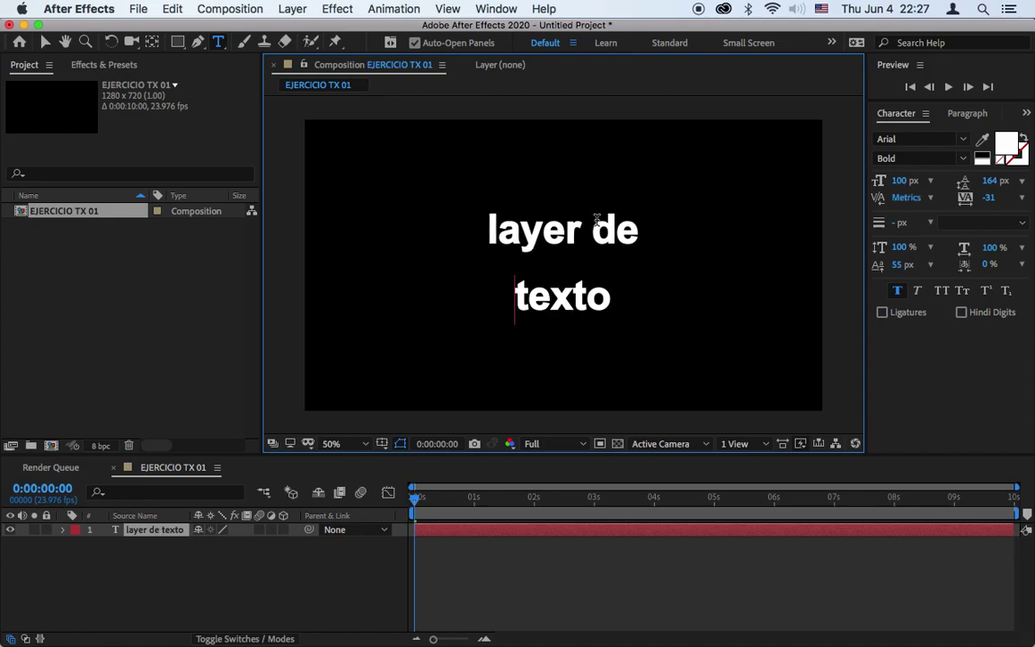
key("super+a")
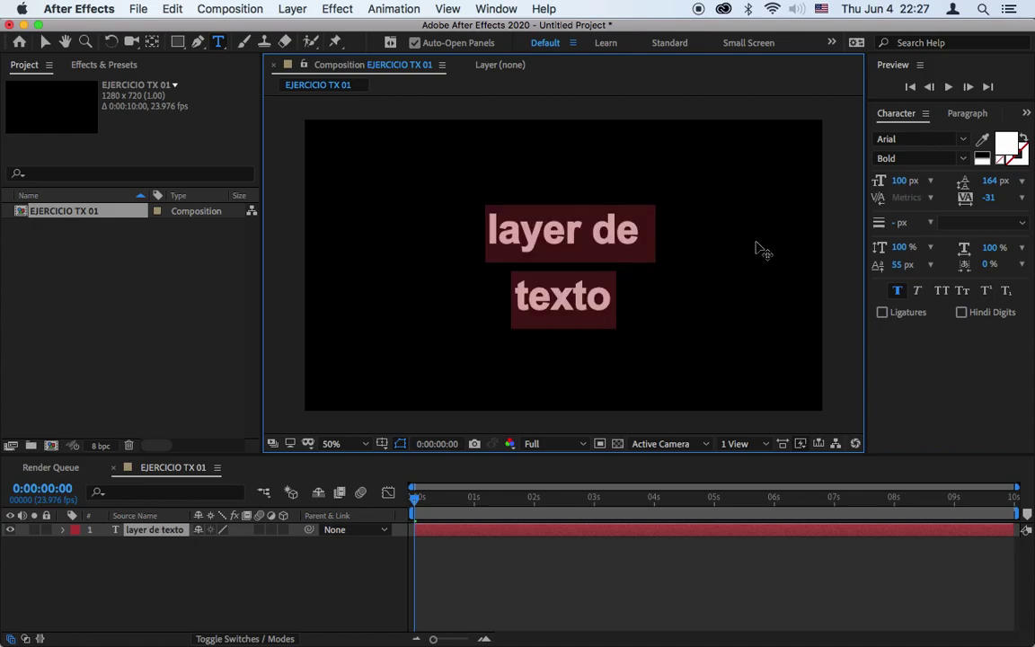
left_click_drag(992, 186, 1015, 186)
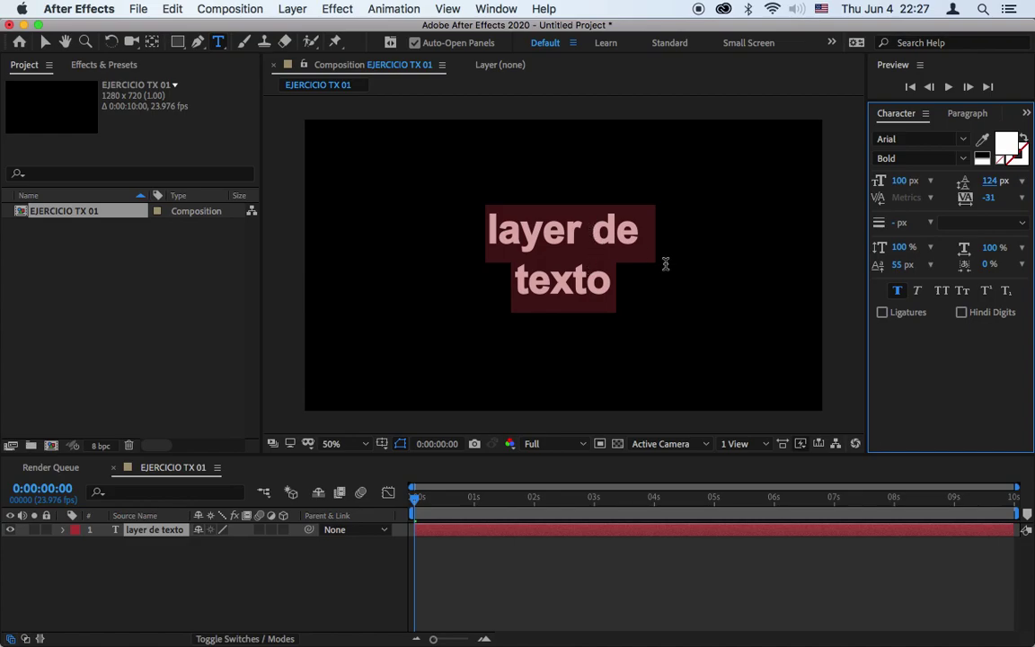
Step: Set the tracking of the selected text to 0 and its leading to 99 px
mouse_move(992, 202)
left_mouse_down()
mouse_move(1027, 201)
mouse_move(819, 208)
mouse_move(953, 196)
mouse_move(995, 205)
left_mouse_up()
left_click(992, 199)
type("0")
key("Return")
mouse_move(991, 181)
left_mouse_down()
mouse_move(966, 185)
mouse_move(975, 185)
left_mouse_up()
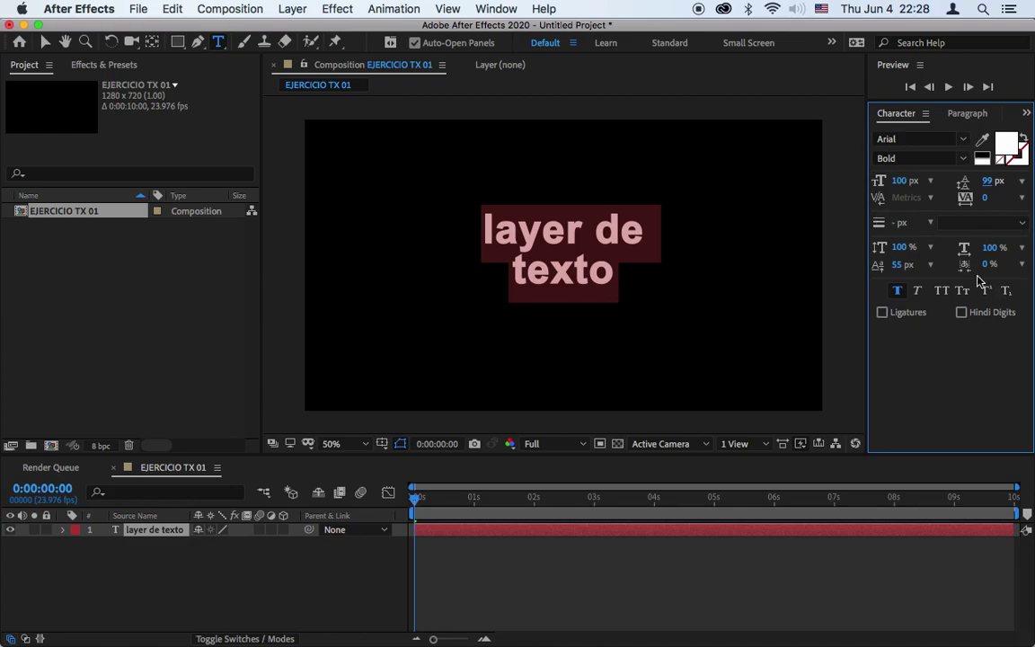
Step: Turn off Faux Bold for the text and rejoin "layer de texto" on a single line
left_click(898, 292)
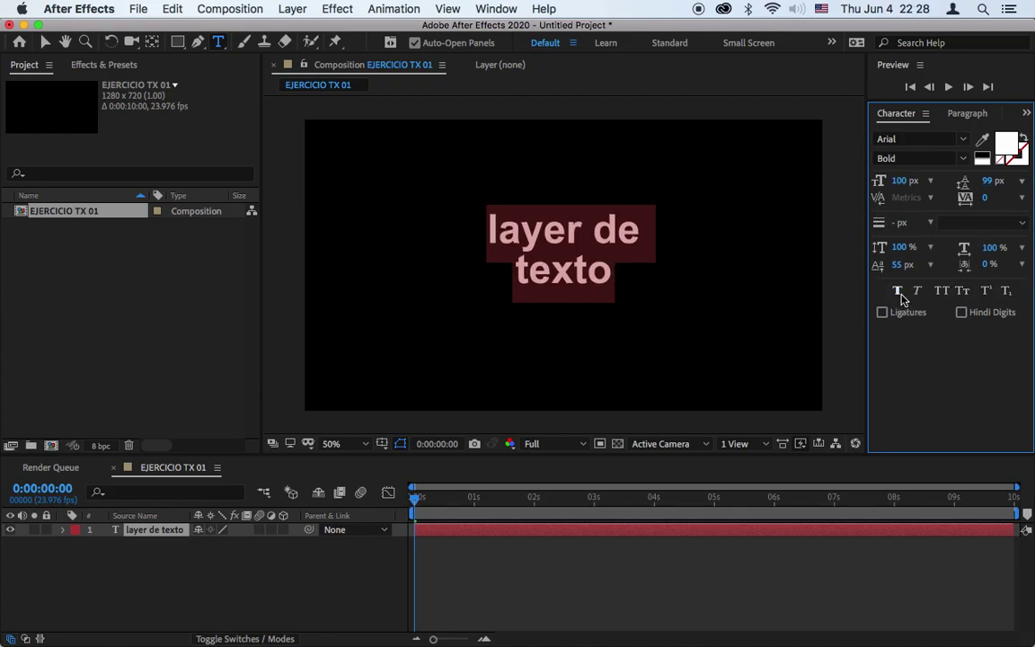
left_click(512, 269)
key("BackSpace")
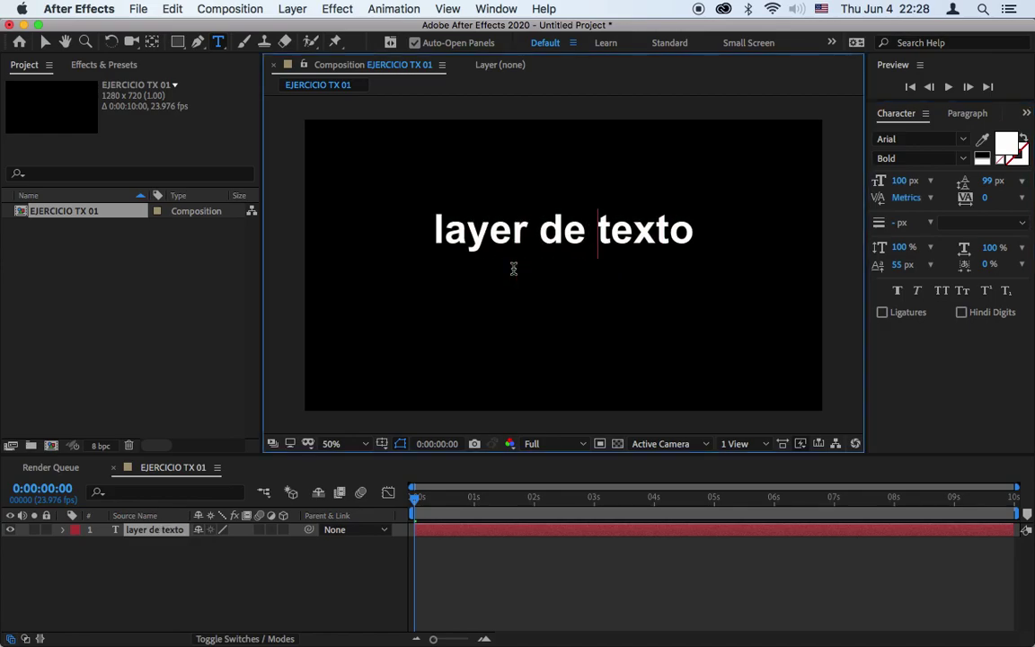
Step: Set the baseline shift of the whole "layer de texto" layer to 0 px
left_click(483, 230)
key("super+a")
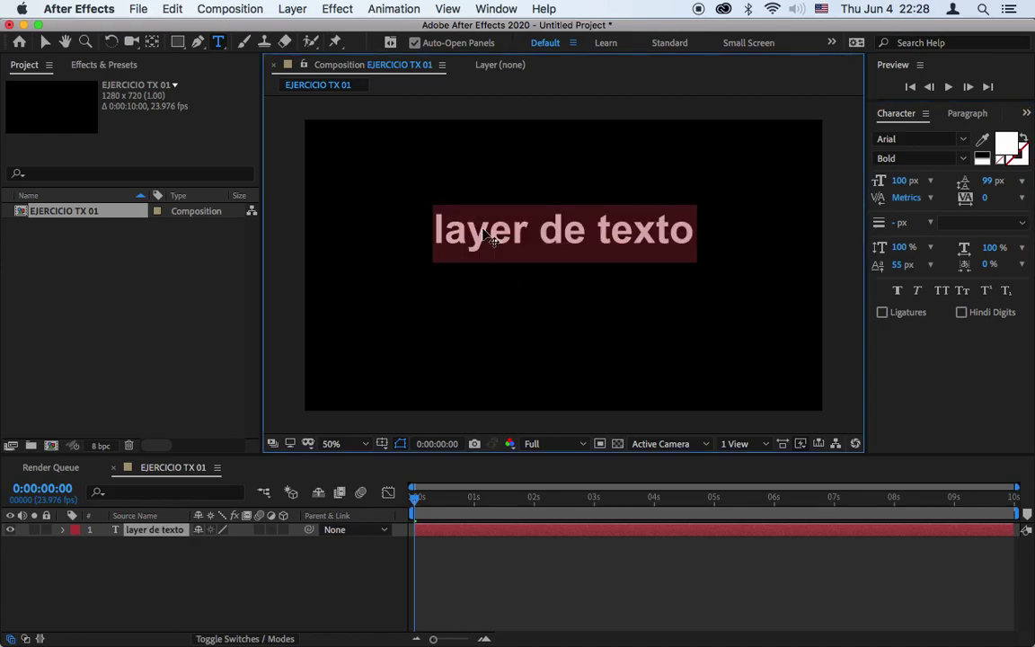
left_click(484, 585)
left_click(487, 532)
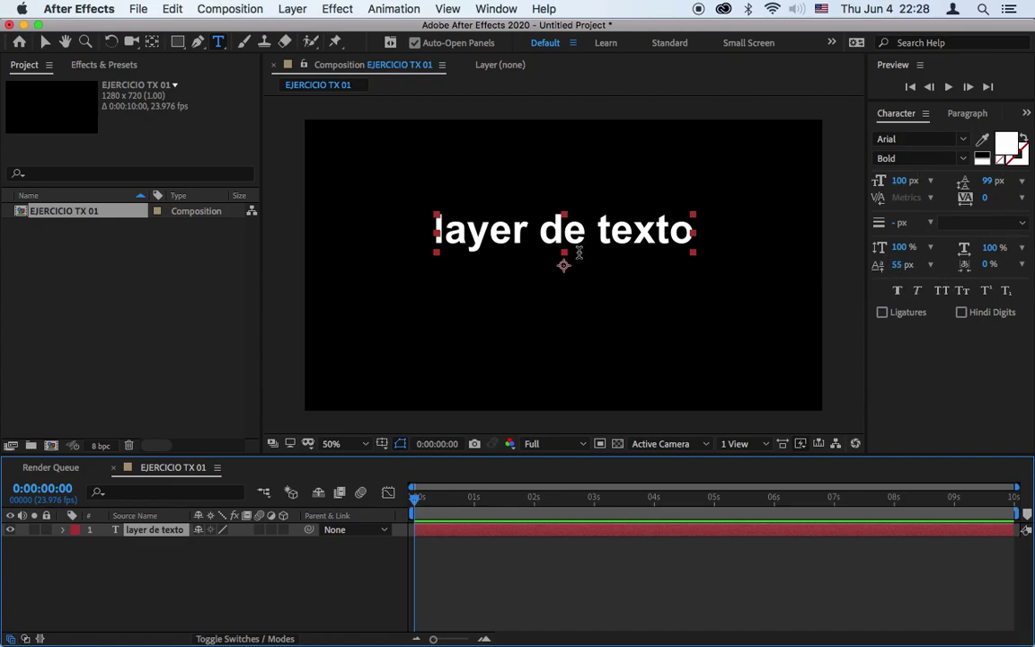
left_click(901, 265)
type("0")
key("Return")
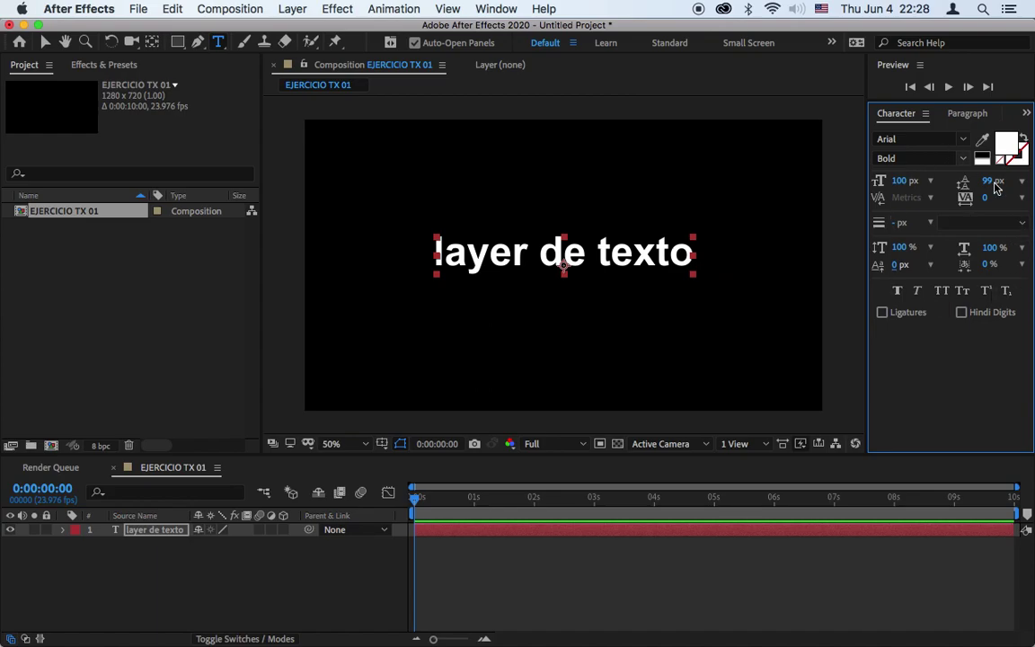
left_click_drag(993, 186, 997, 185)
left_click(532, 535)
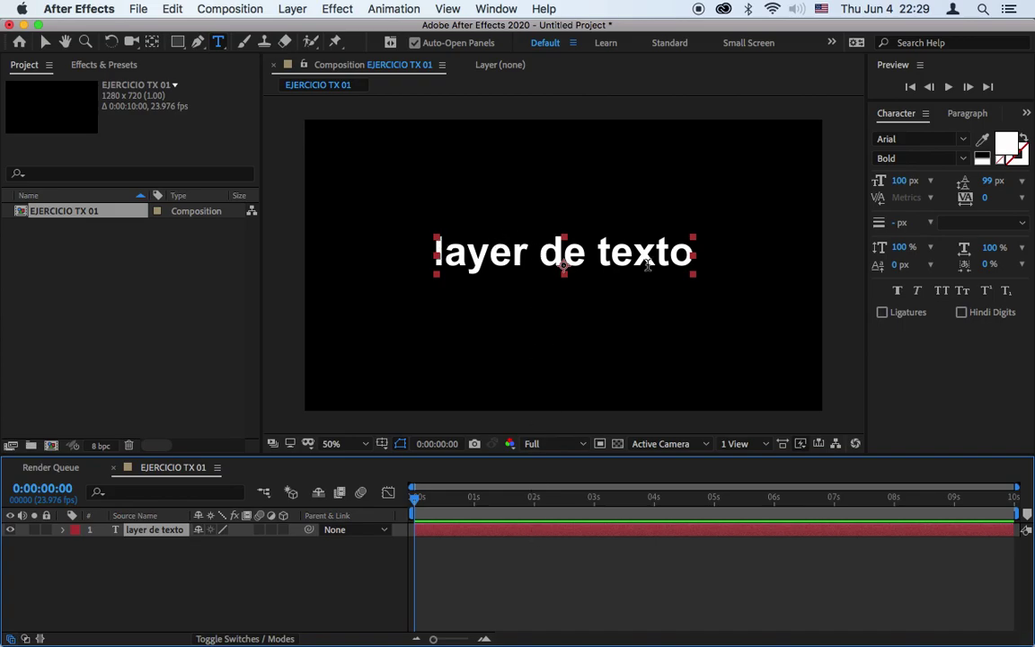
left_click_drag(443, 239, 419, 242)
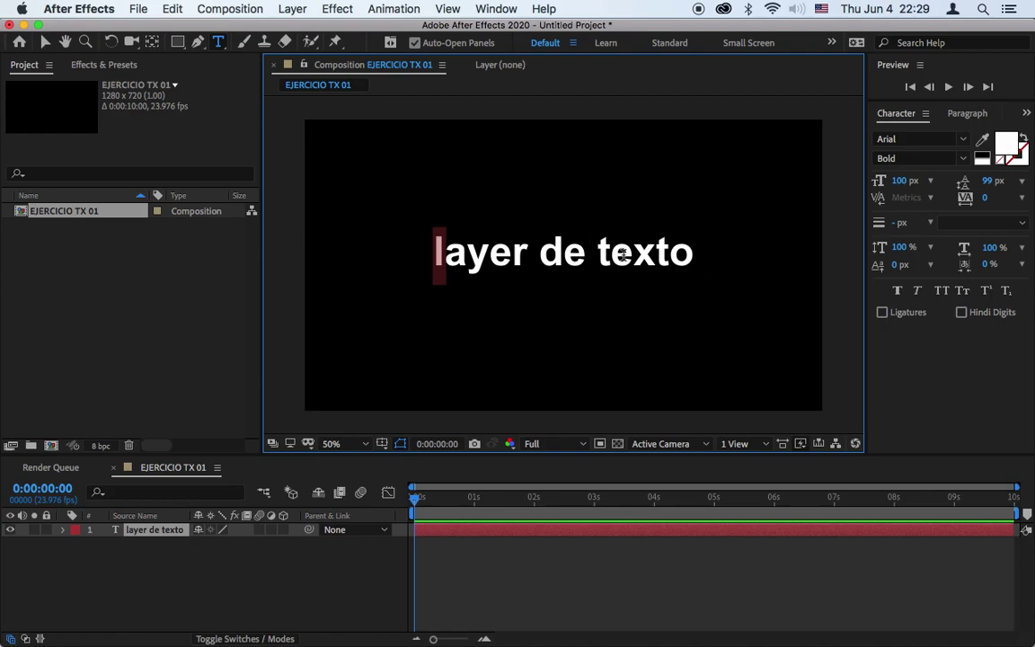
left_click(488, 551)
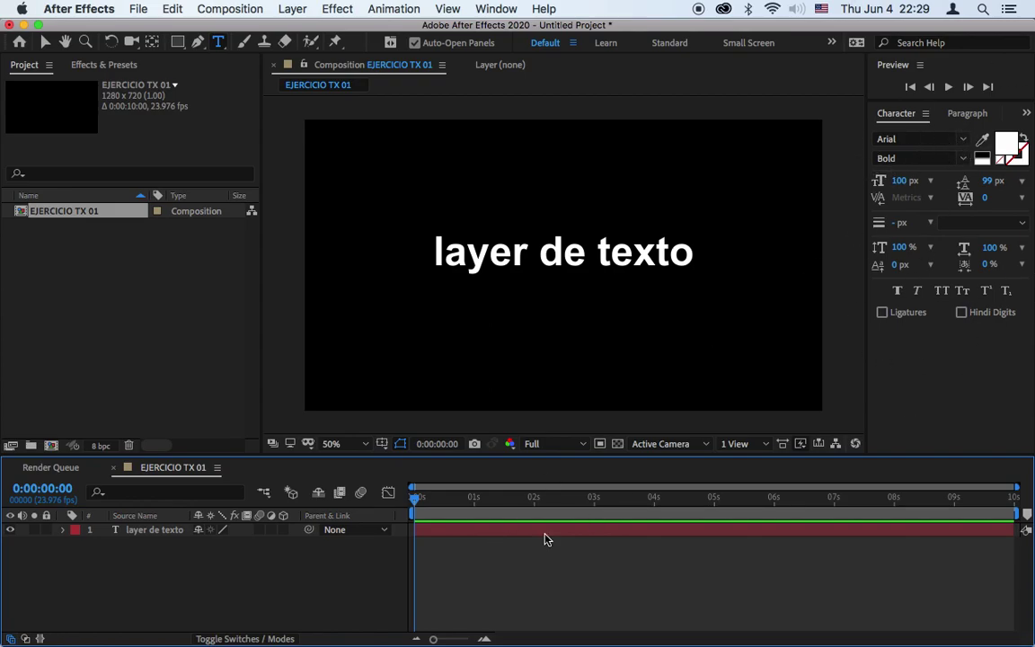
Step: Add the first Position, Scale, Rotation and Opacity keyframes to the text layer at 1 second
left_click(460, 535)
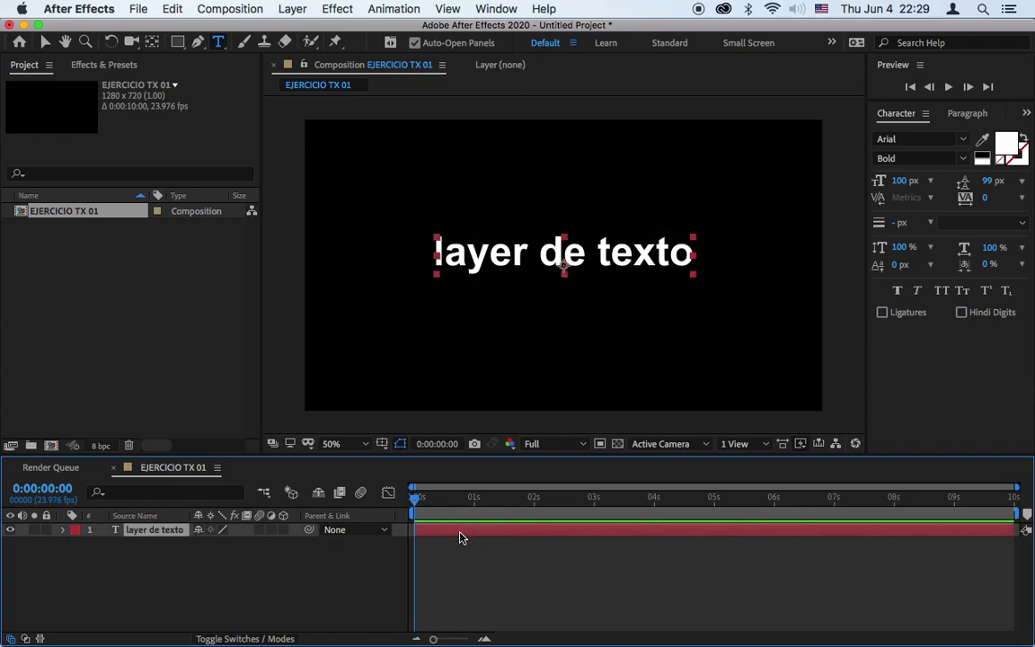
left_click_drag(417, 500, 478, 515)
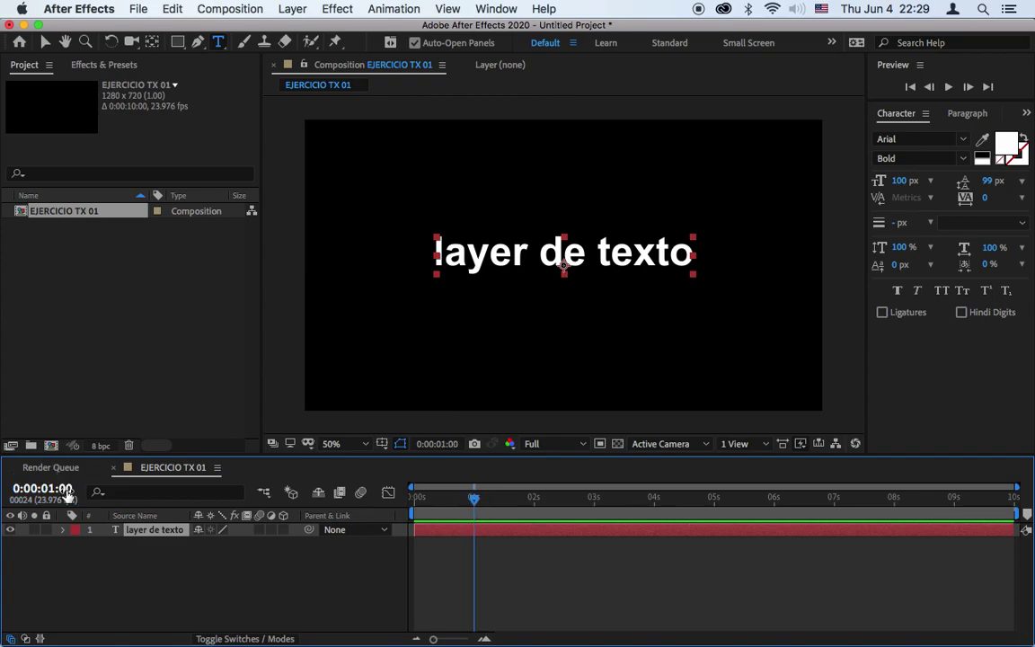
left_click(63, 532)
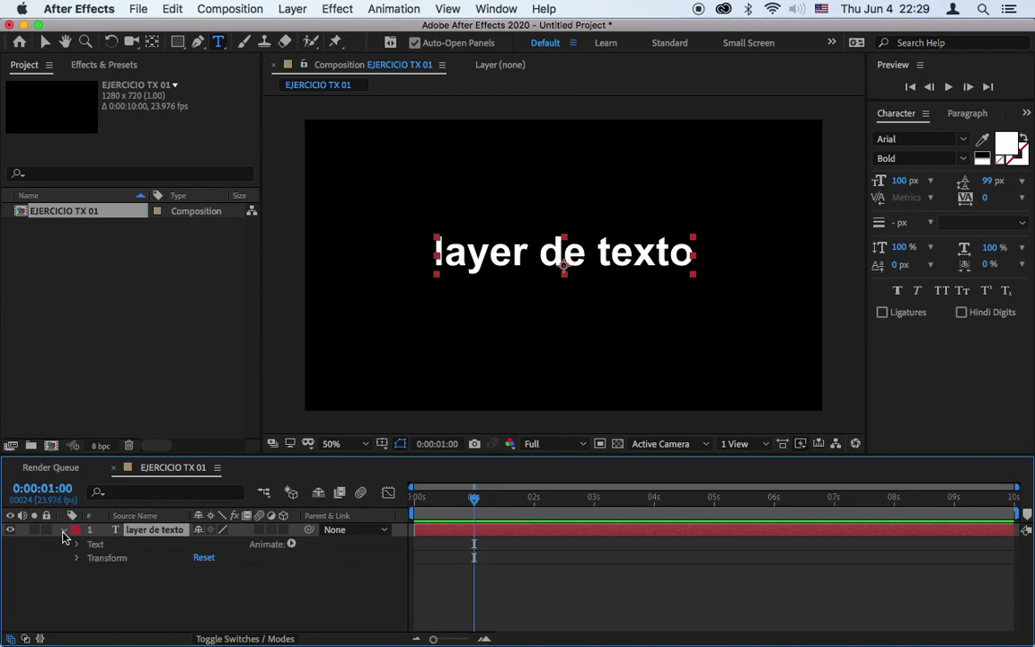
left_click(76, 560)
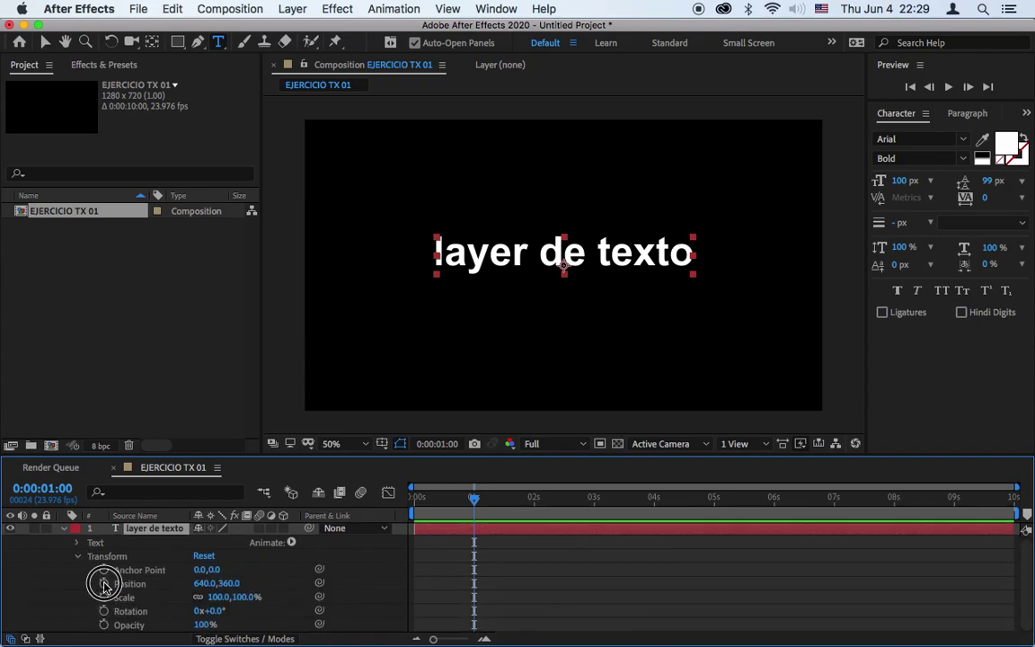
left_click(104, 583)
left_click(104, 597)
left_click(104, 611)
left_click(104, 625)
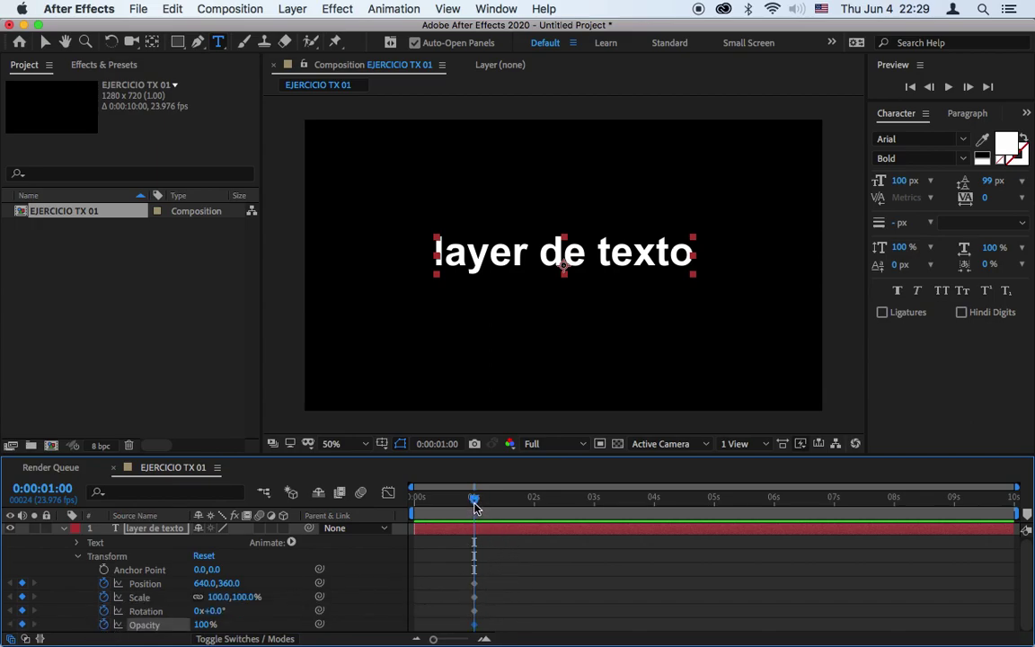
Step: Copy the four transform keyframes at 1 second and paste them at 3 seconds
left_click_drag(476, 503, 594, 521)
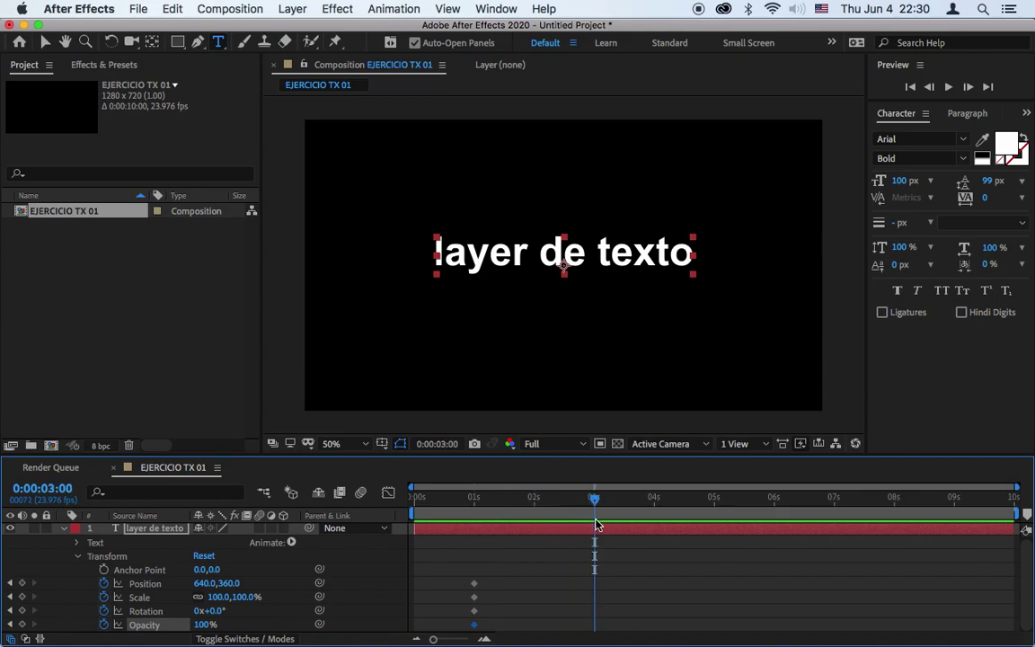
left_click_drag(467, 566, 488, 635)
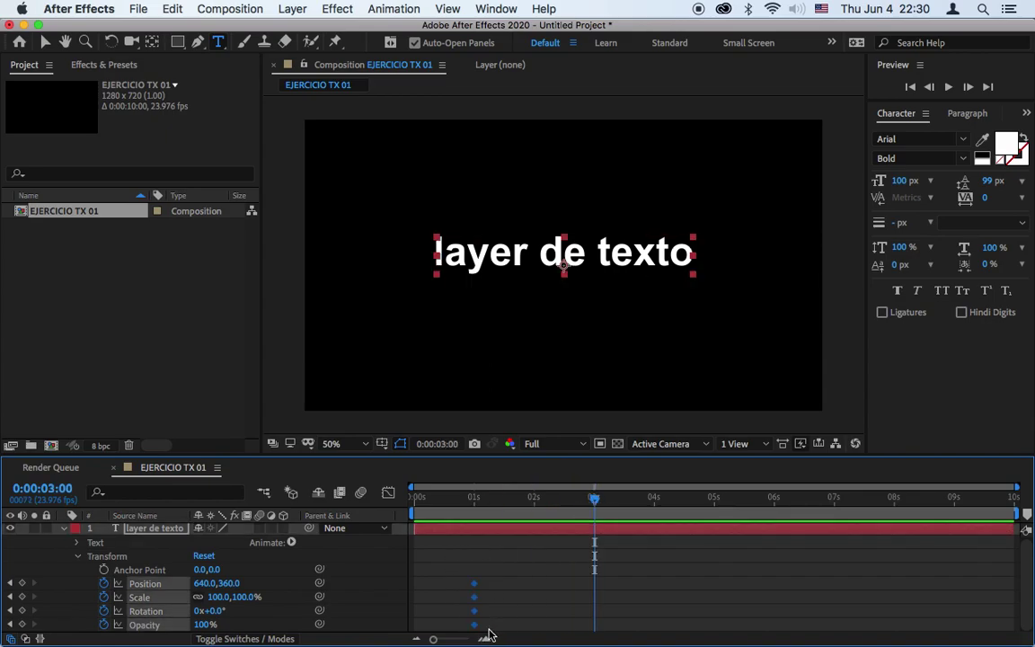
key("super+c")
key("super+v")
Step: At 0 seconds, set the text's Position to -197, 360, its Scale to 49% and its Rotation to 22°
left_click_drag(490, 497, 356, 601)
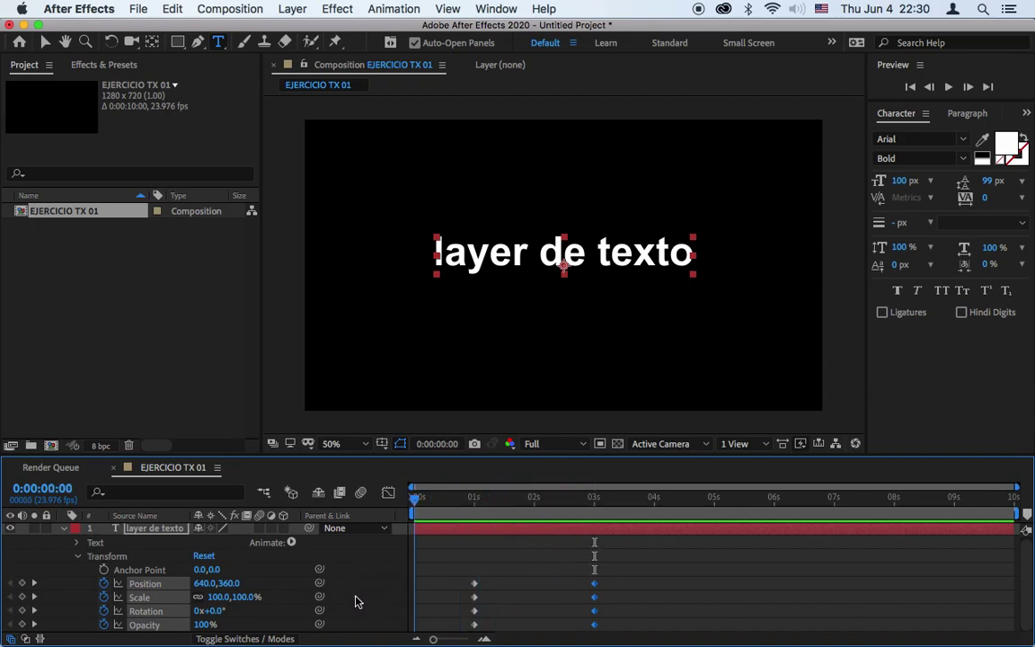
left_click(453, 558)
left_click_drag(212, 611, 166, 588)
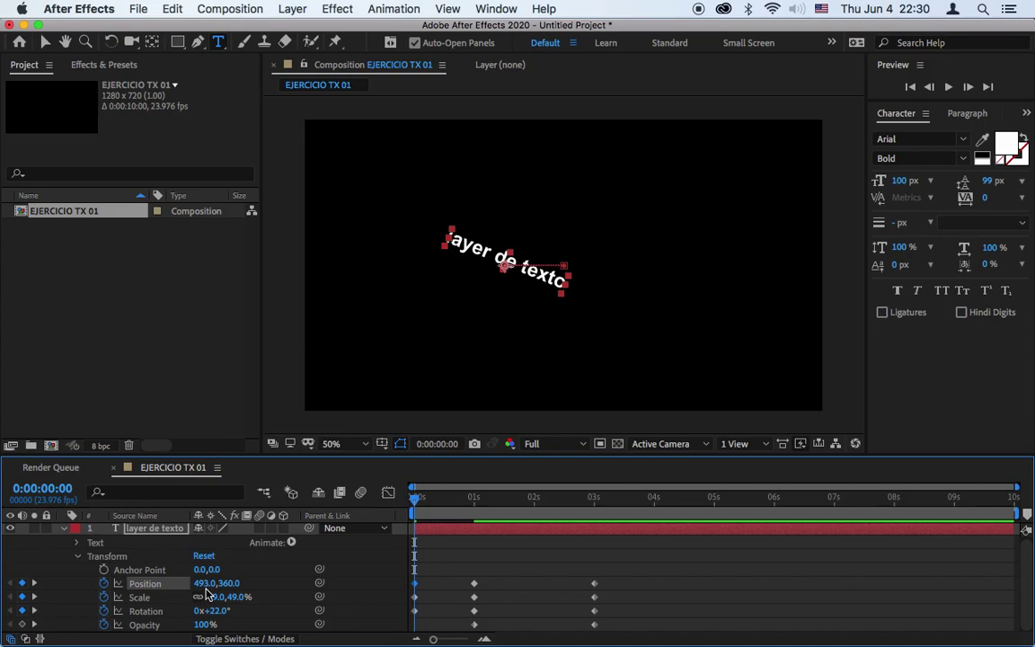
left_click_drag(206, 584, 148, 585)
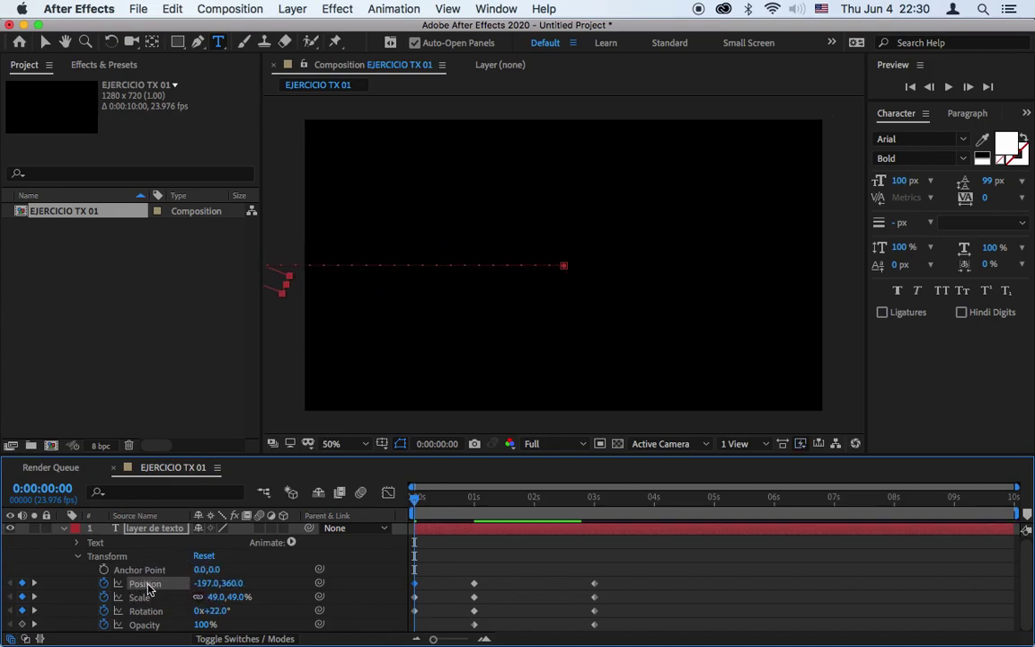
Step: Set the text's Opacity to 0% at 0 seconds and scrub through the first frames
left_click_drag(208, 629, 180, 627)
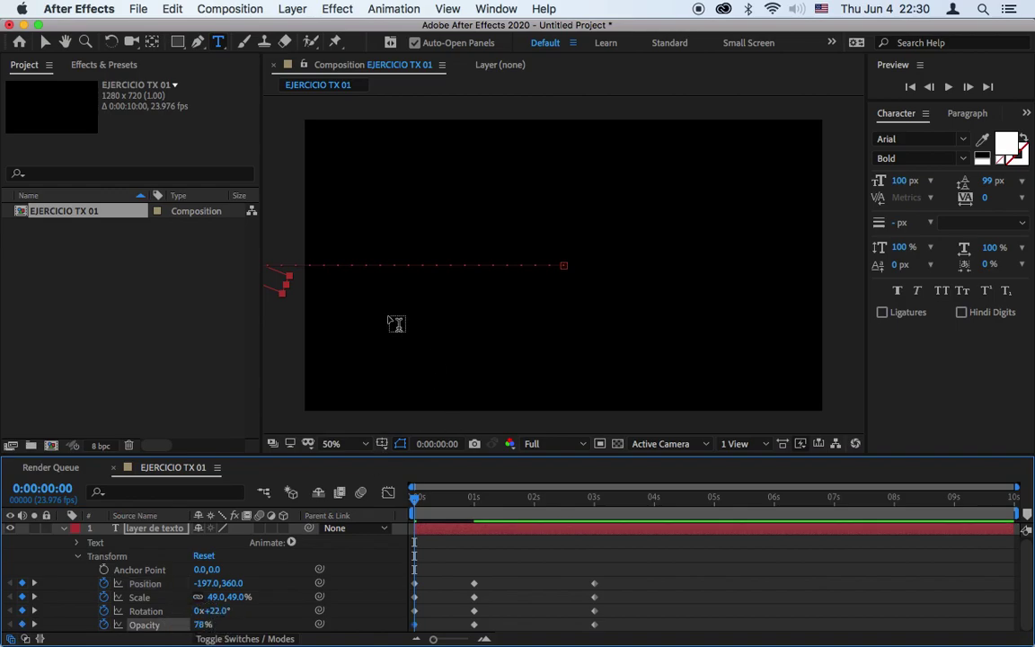
left_click(66, 42)
left_click_drag(369, 200, 609, 206)
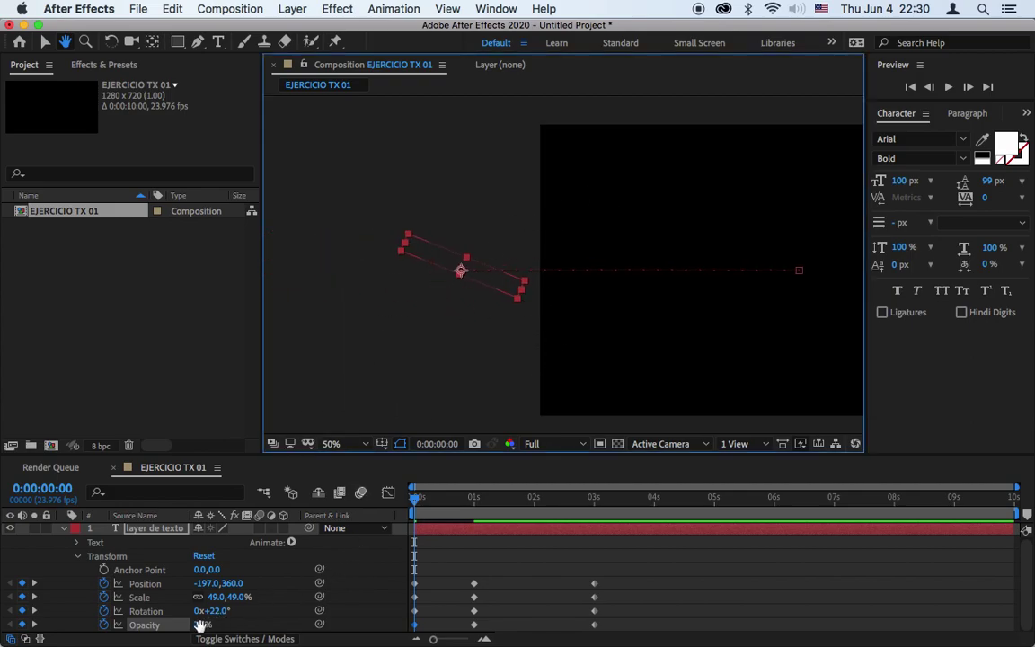
key("v")
left_click(201, 625)
type("0")
mouse_move(419, 498)
left_mouse_down()
mouse_move(464, 511)
mouse_move(430, 508)
left_mouse_up()
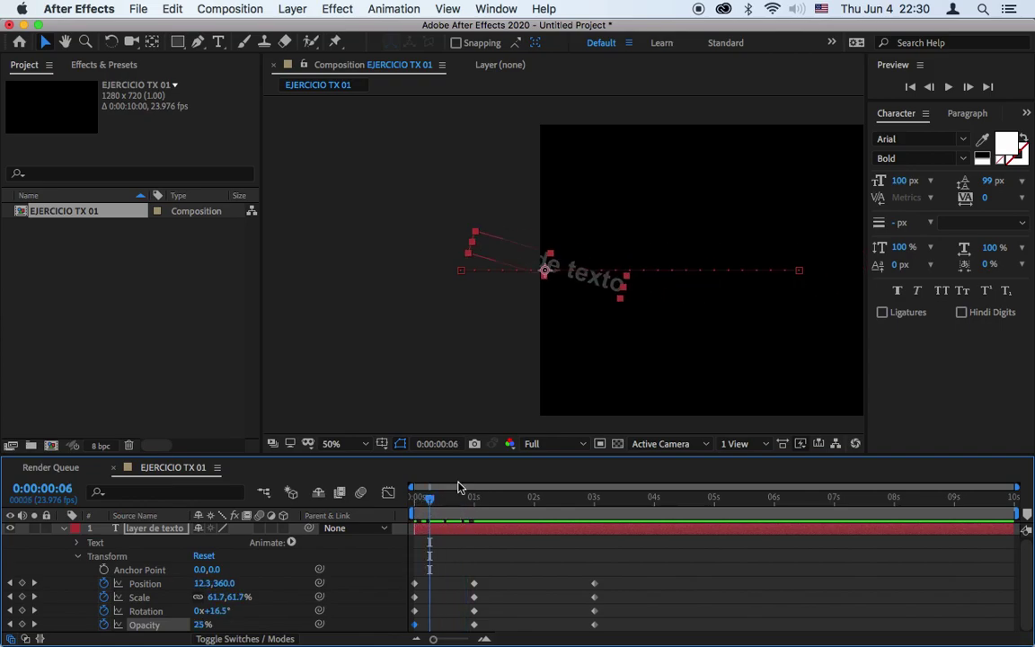
Step: Add Position, Scale, Rotation and Opacity keyframes with their current values at 4 seconds
key("h")
left_click_drag(654, 307, 411, 300)
key("v")
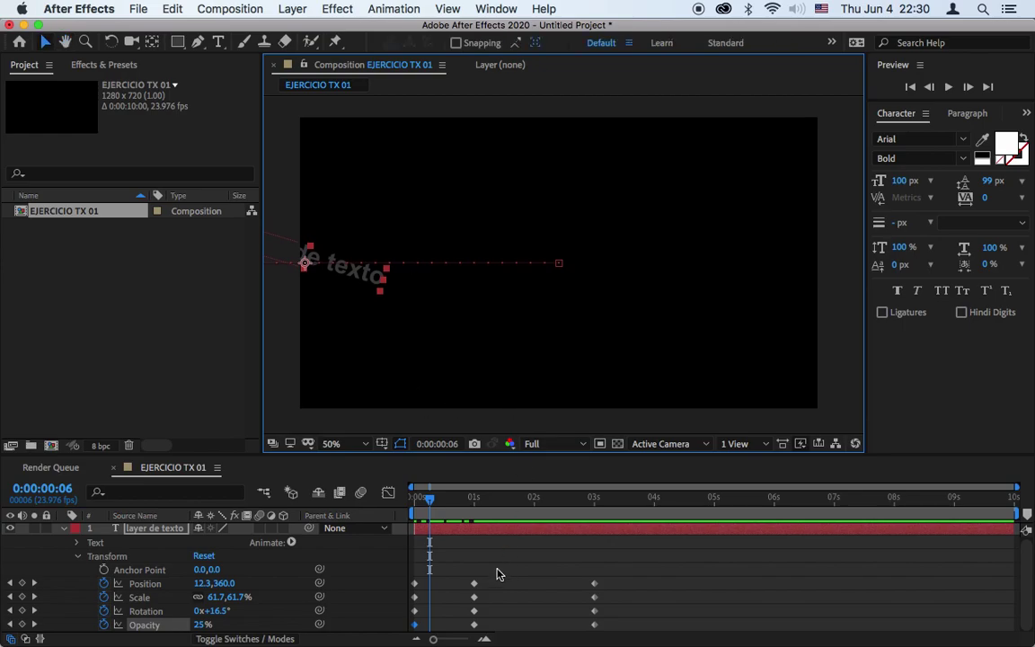
left_click_drag(454, 508, 653, 514)
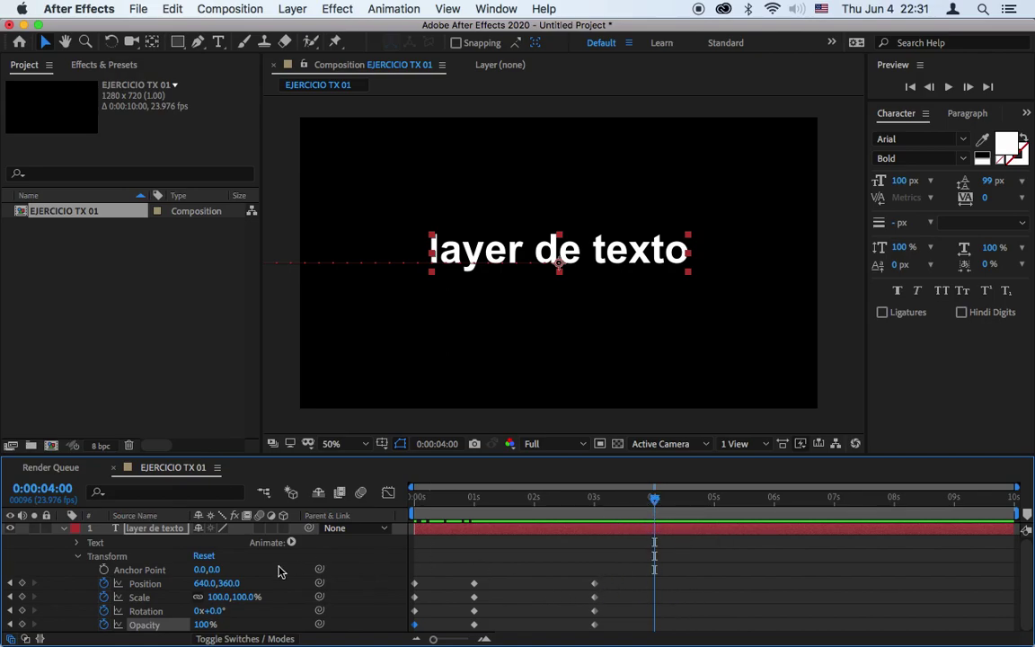
left_click(22, 583)
left_click(21, 597)
left_click(22, 610)
left_click(21, 623)
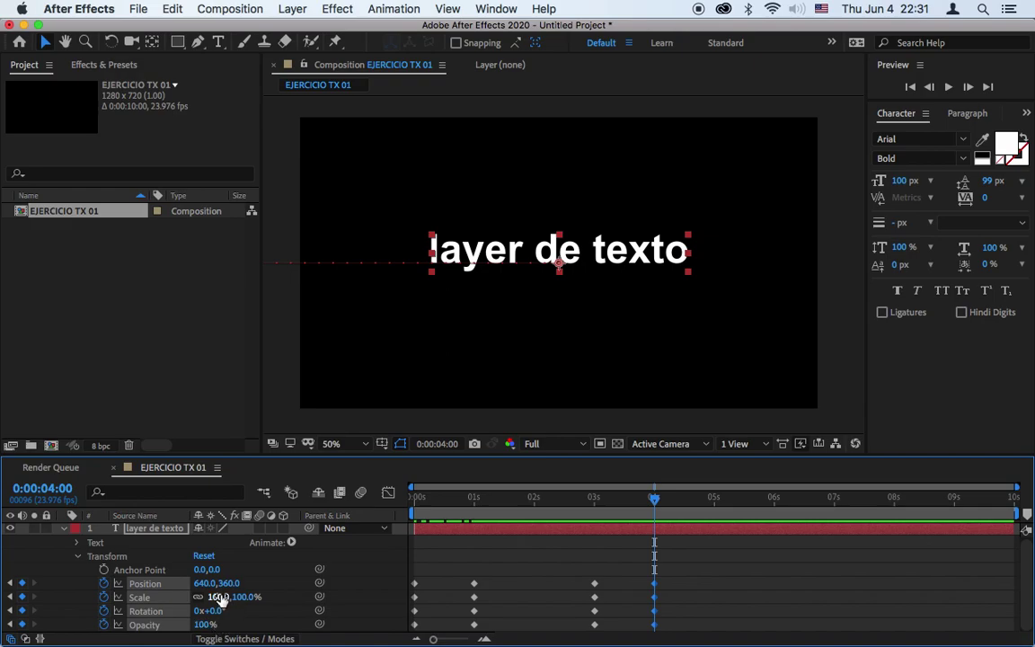
Step: At 4 seconds, set the text's Position to 1460, 360, Scale to 40%, Rotation to -29° and Opacity to 0%
left_click(207, 583)
left_click_drag(208, 588, 274, 592)
left_click_drag(220, 612, 63, 624)
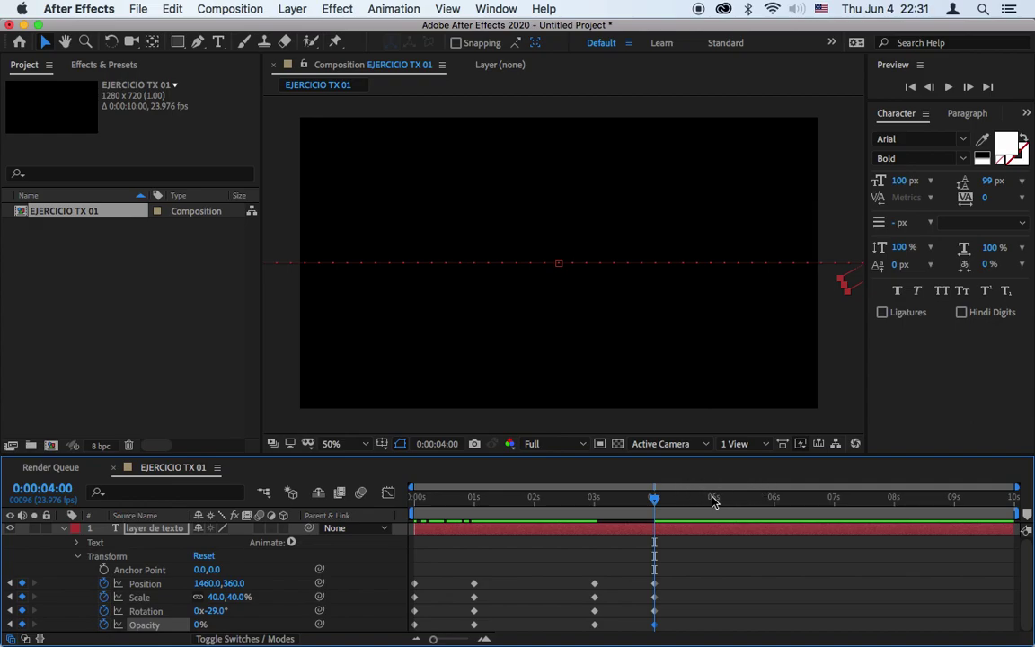
Step: Shorten the work area to end just before 5 seconds and preview the text animation
left_click(734, 504)
left_click_drag(734, 504, 715, 503)
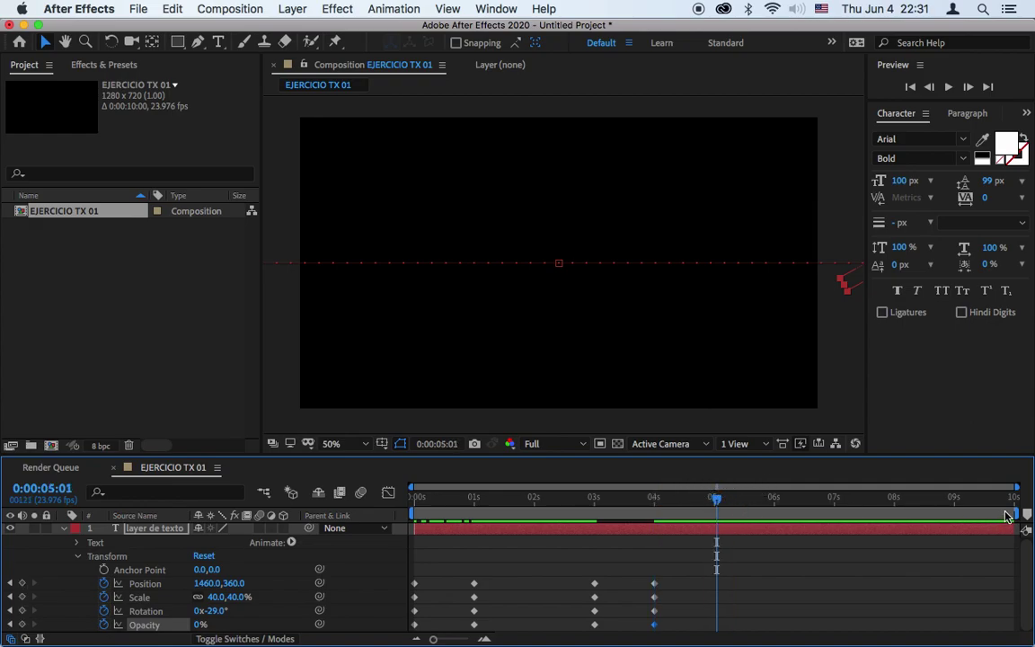
left_click_drag(1021, 510, 700, 511)
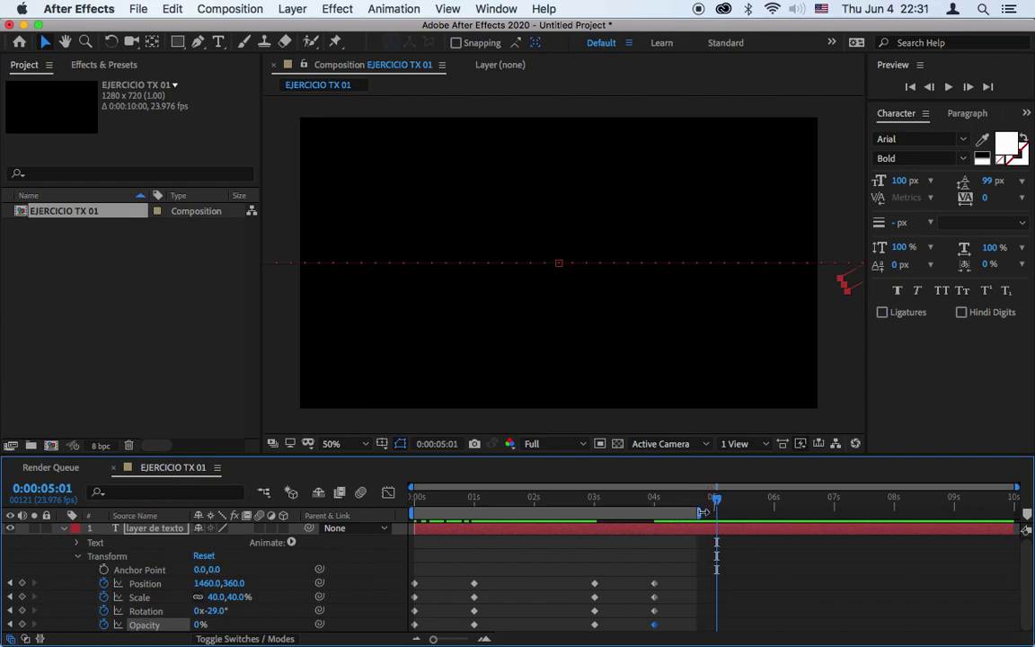
left_click(950, 87)
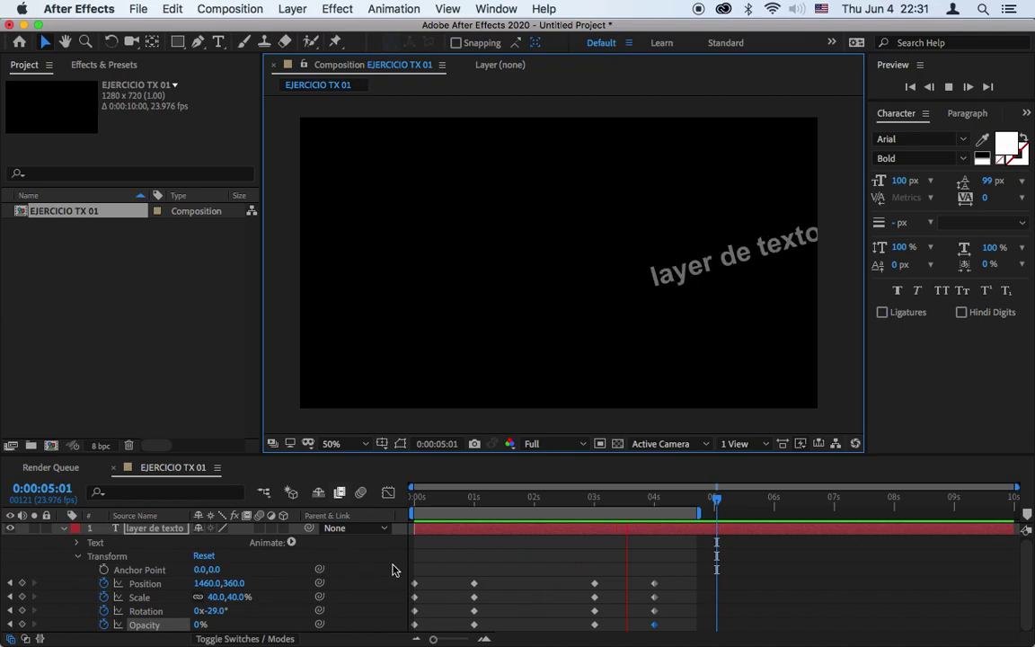
key("space")
Step: Select the Position keyframes at 0 and 1 second and show their curve in an enlarged Graph Editor
left_click_drag(492, 506, 476, 510)
left_click(462, 566)
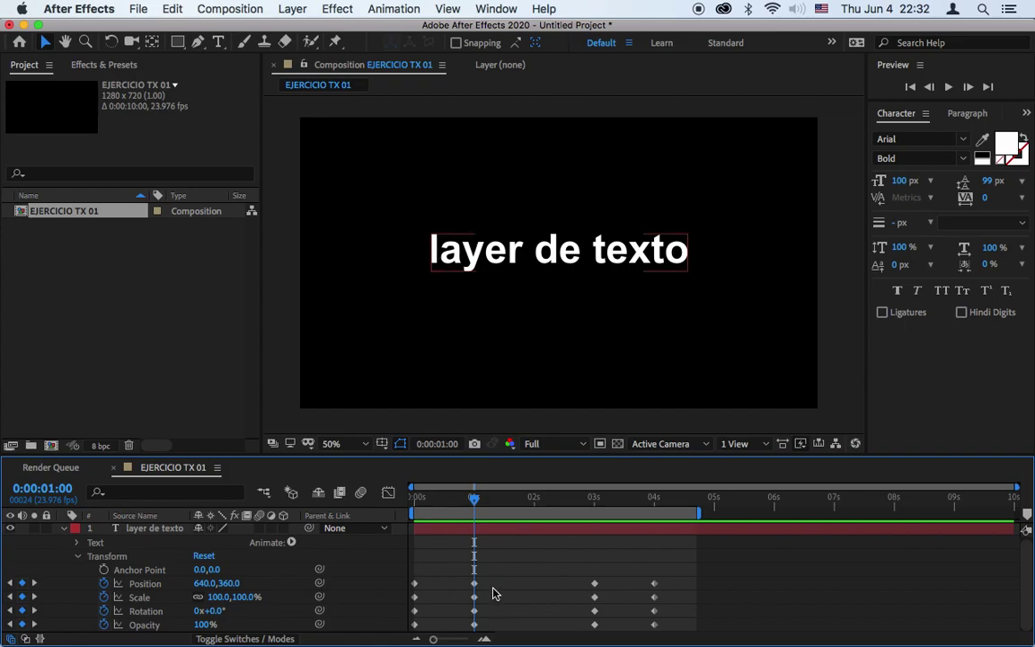
left_click_drag(490, 574, 403, 585)
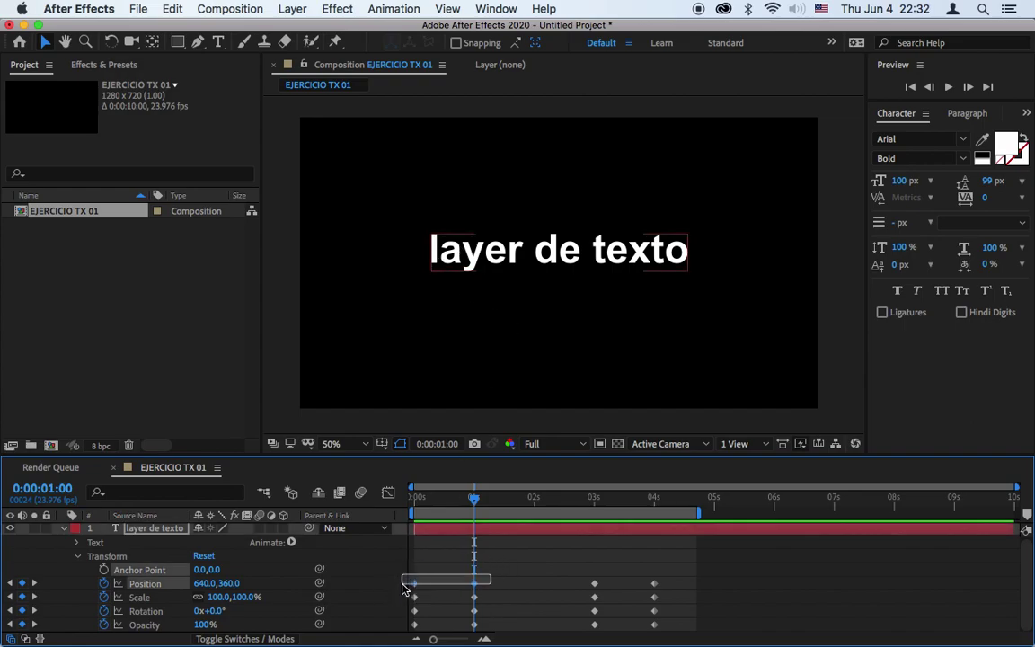
left_click(387, 492)
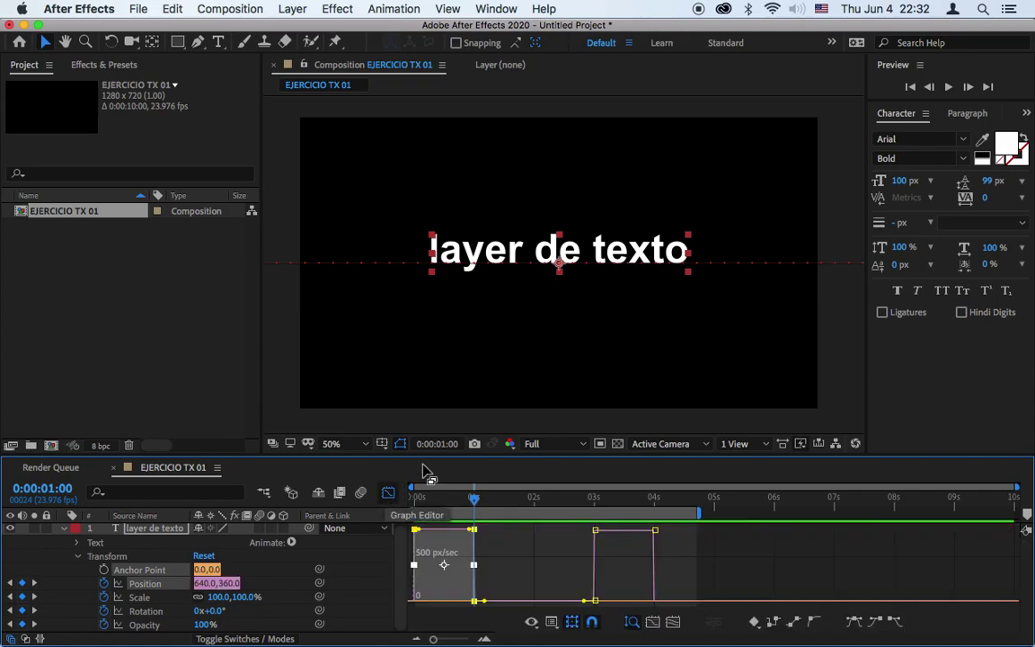
left_click_drag(432, 455, 437, 304)
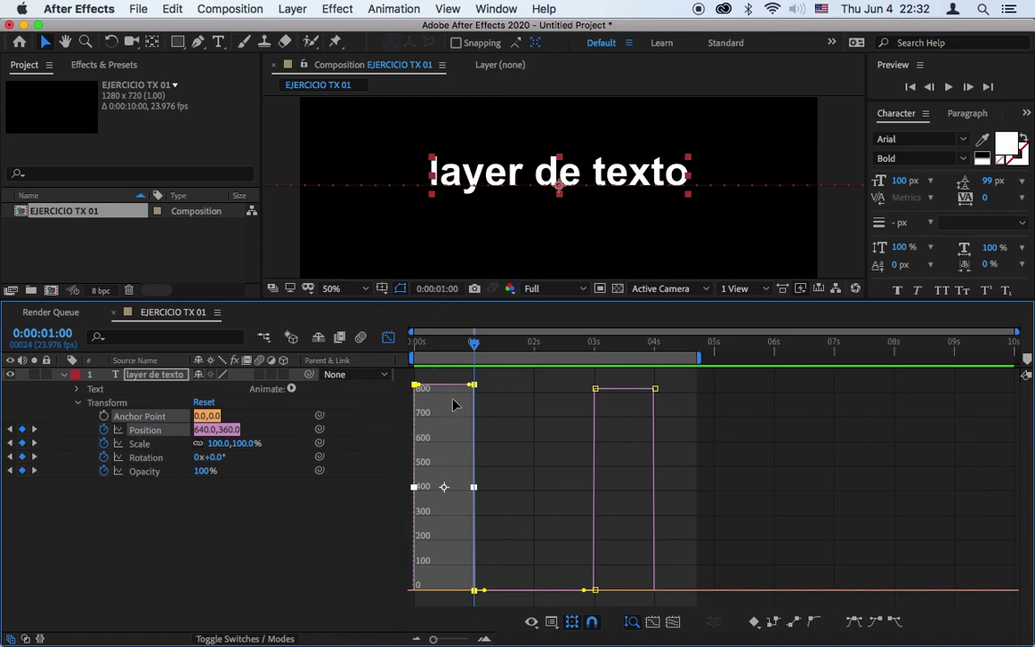
left_click(531, 622)
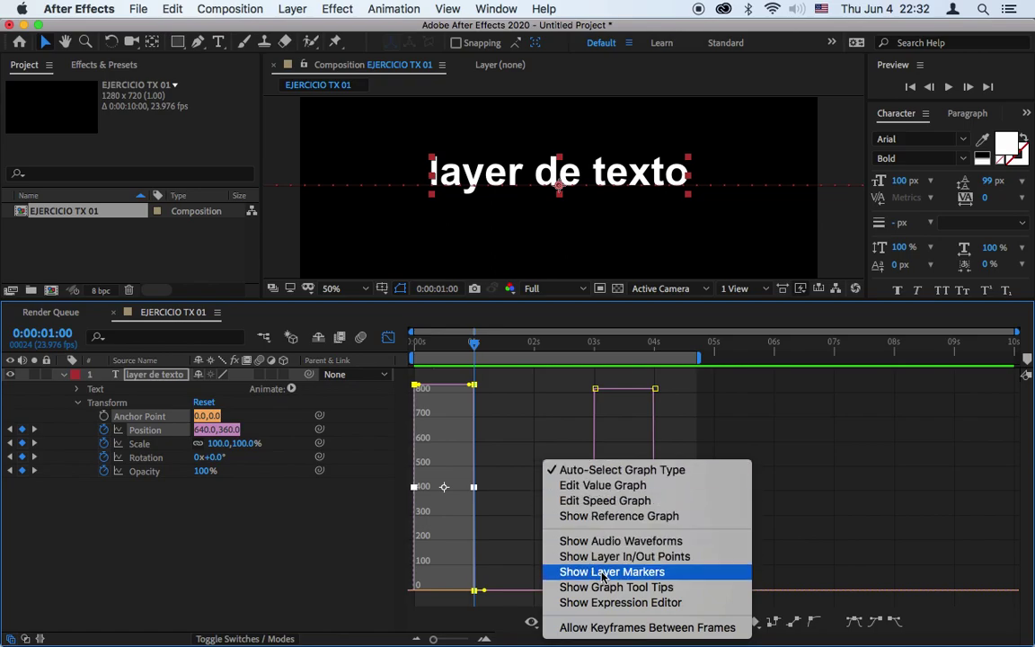
left_click(496, 397)
left_click(531, 622)
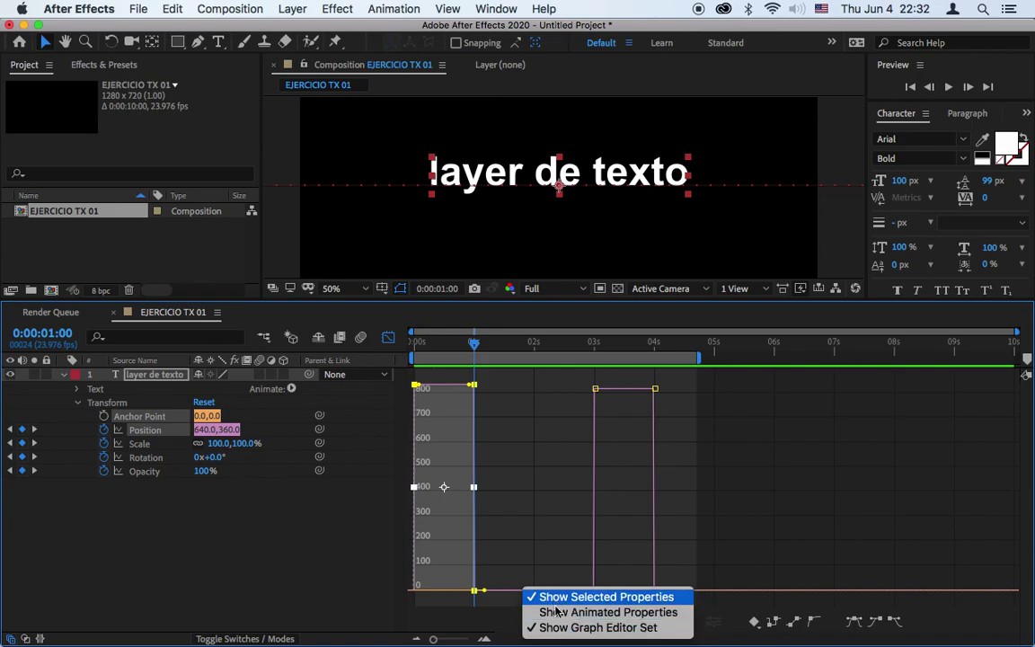
left_click(500, 626)
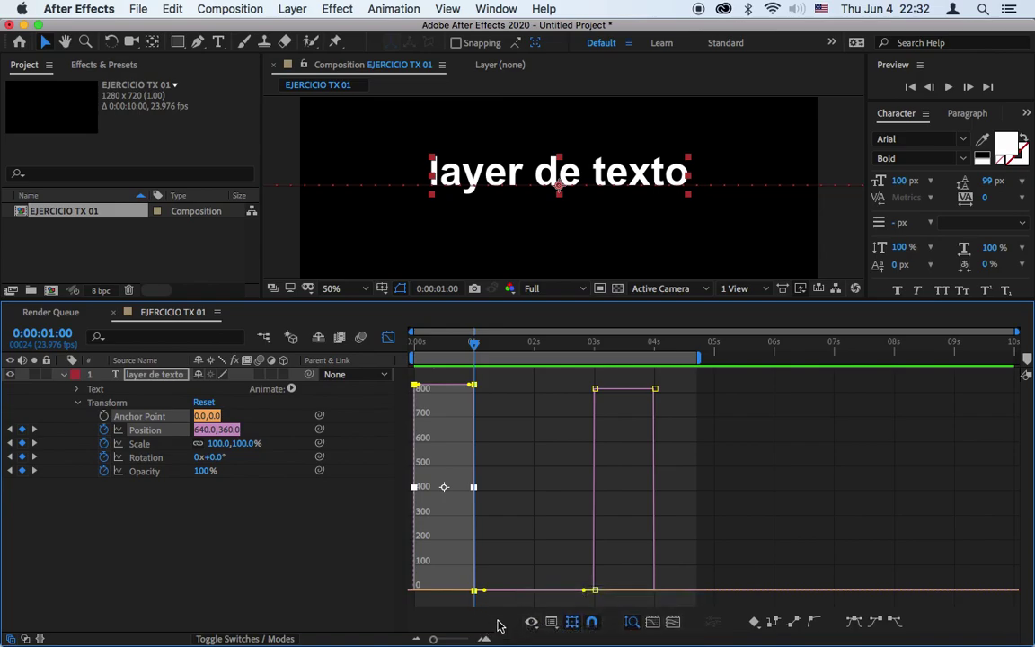
Step: Reshape the Position speed curve between 0 and 1 second so the text decelerates to zero speed at 1 second
left_click(492, 439)
left_click(474, 384)
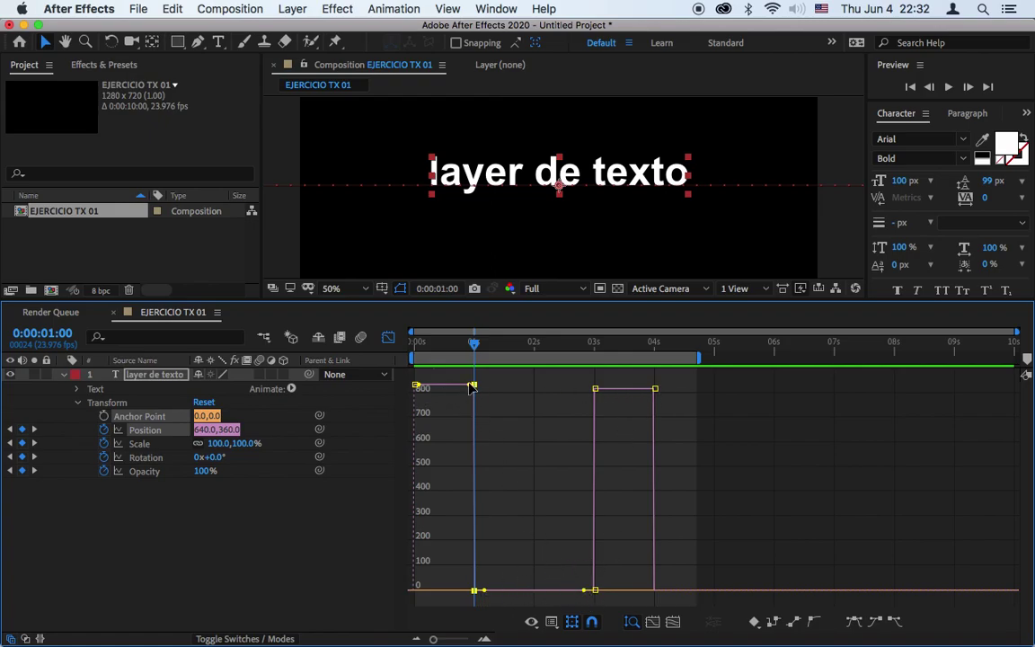
left_click_drag(473, 386, 454, 589)
left_click_drag(419, 492, 432, 496)
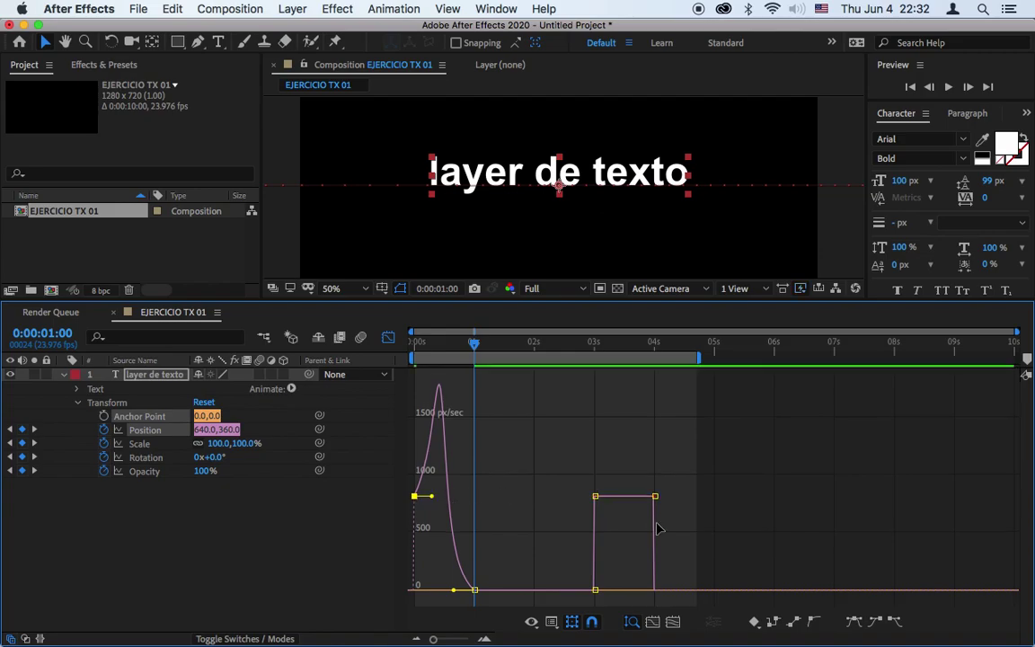
Step: Reshape the Position speed curve between 3 and 4 seconds to start from zero speed and peak near the end, and preview it
left_click(595, 493)
left_click_drag(595, 494, 619, 604)
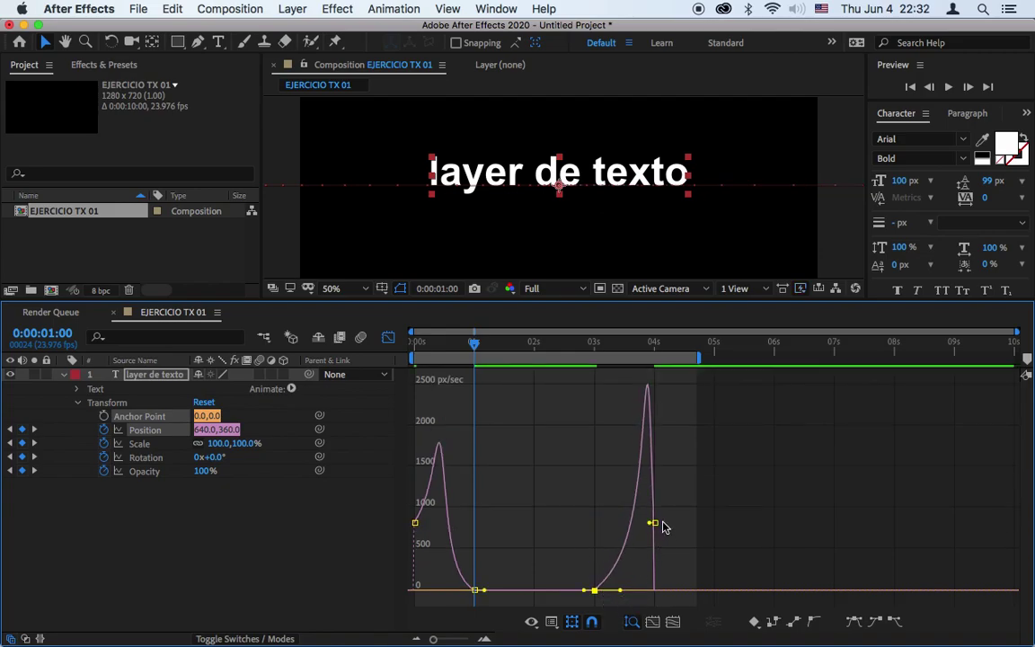
left_click_drag(651, 523, 641, 521)
mouse_move(625, 594)
left_mouse_down()
mouse_move(607, 595)
mouse_move(614, 605)
left_mouse_up()
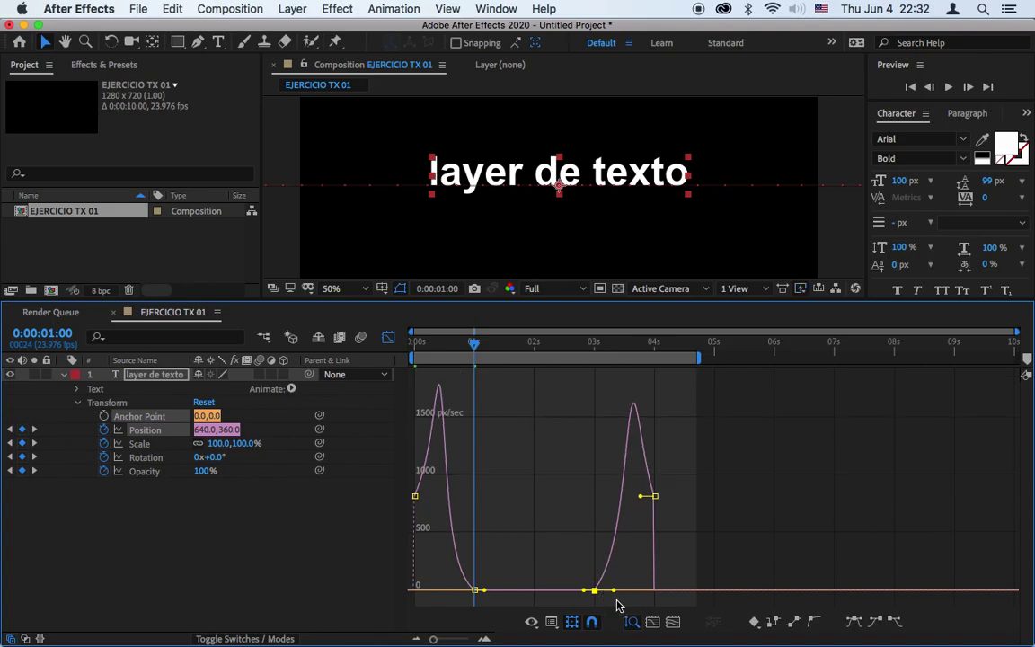
left_click_drag(642, 499, 652, 494)
left_click(949, 88)
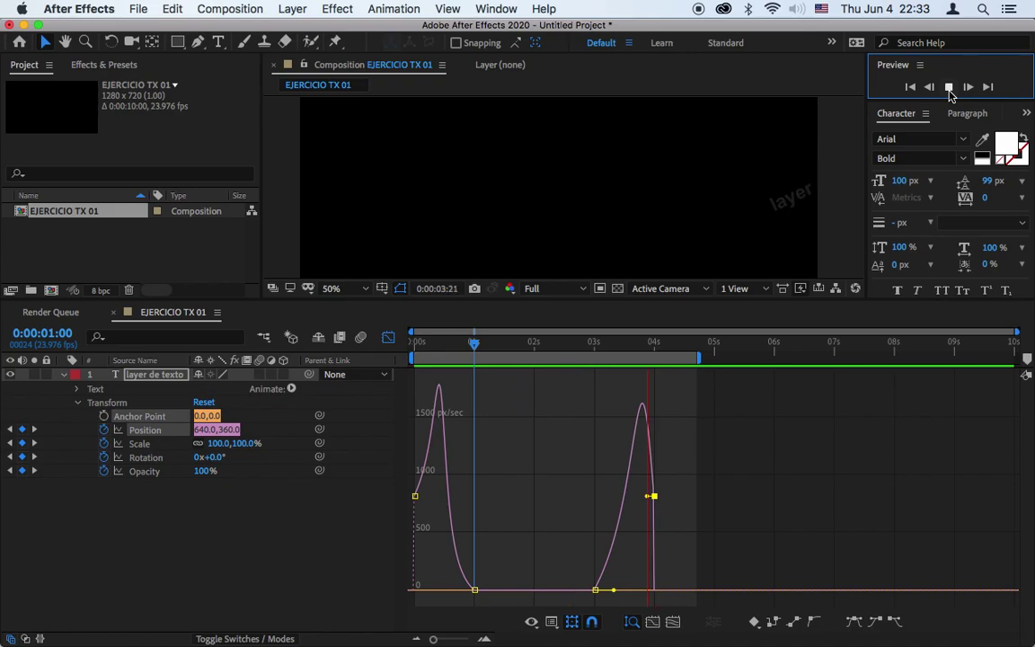
Step: Raise the Position speed at 0 seconds to just above 1000 px/sec and shorten its handle so the entrance peaks earlier
left_click(417, 497)
left_click_drag(424, 499, 428, 469)
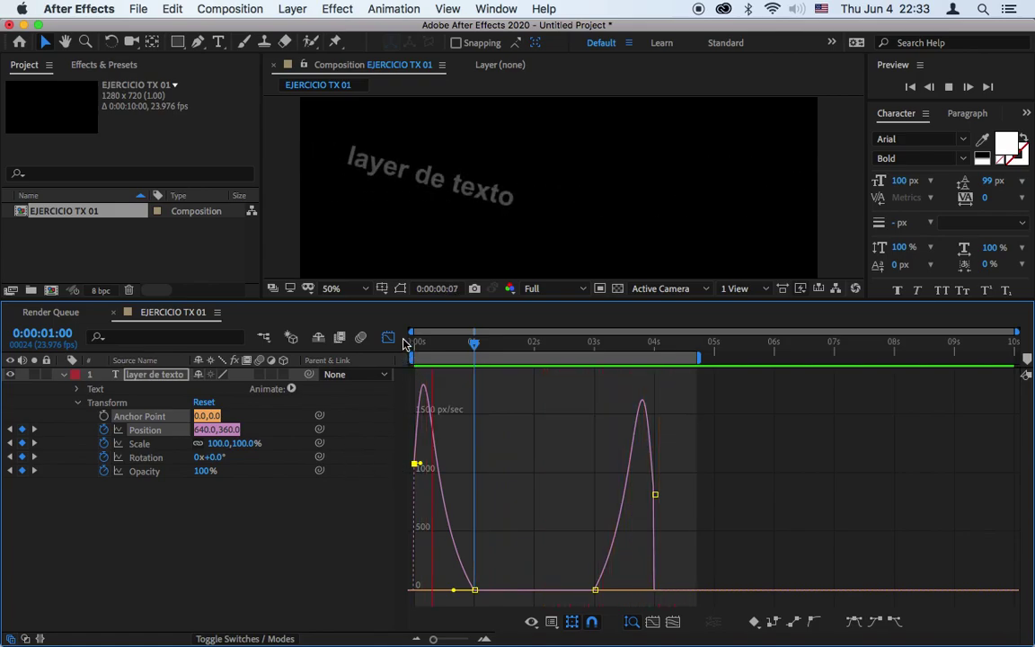
key("space")
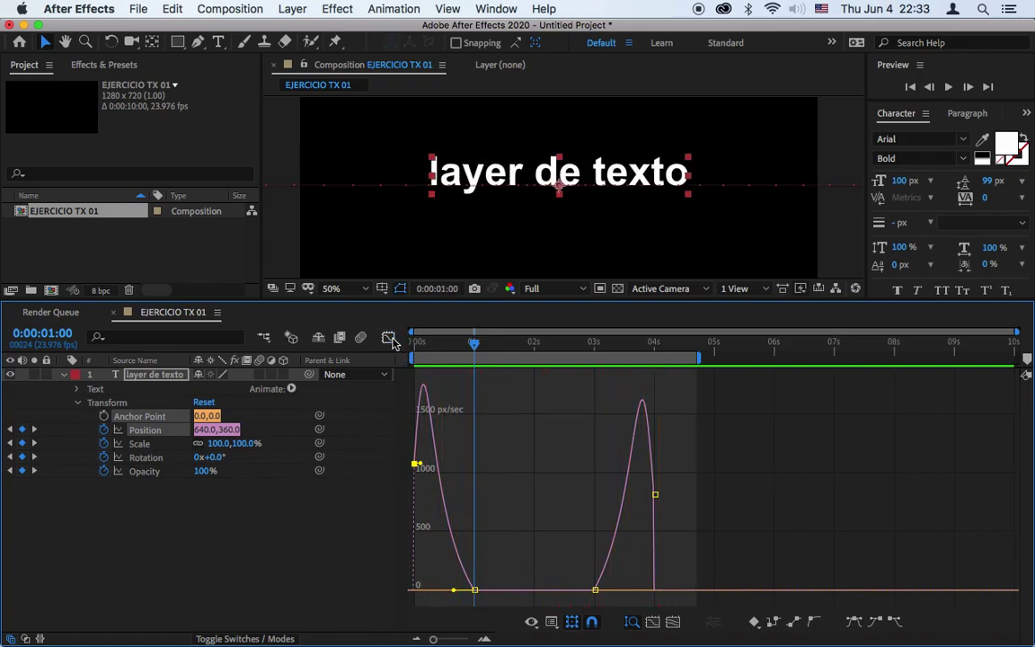
Step: Select all the Rotation keyframes and show their value curve in the Graph Editor
left_click(388, 337)
left_click_drag(666, 440, 410, 449)
left_click_drag(672, 459, 405, 464)
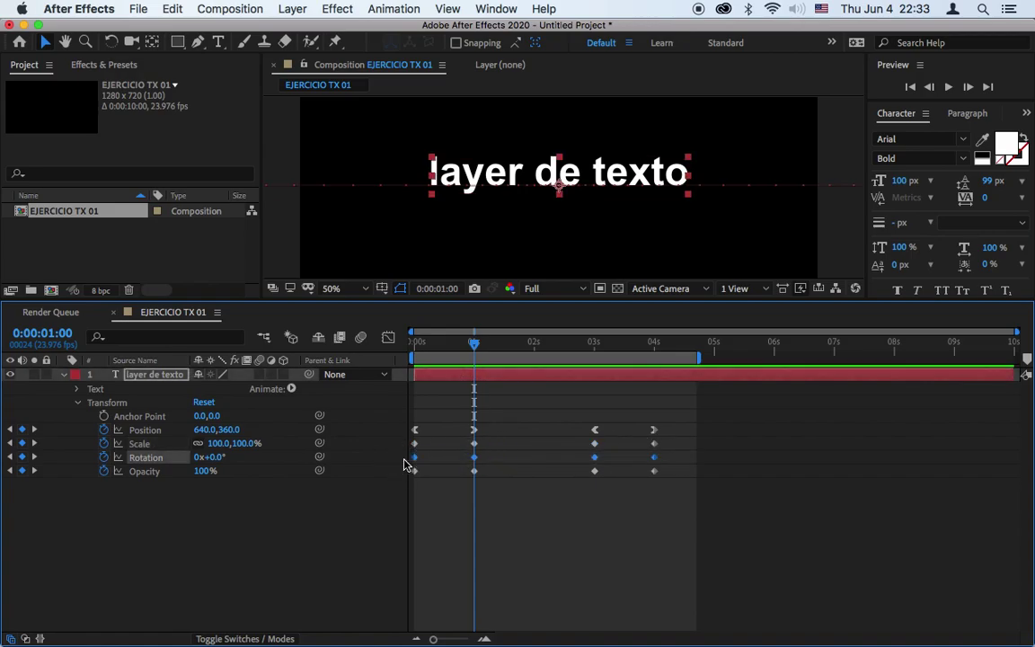
left_click(388, 337)
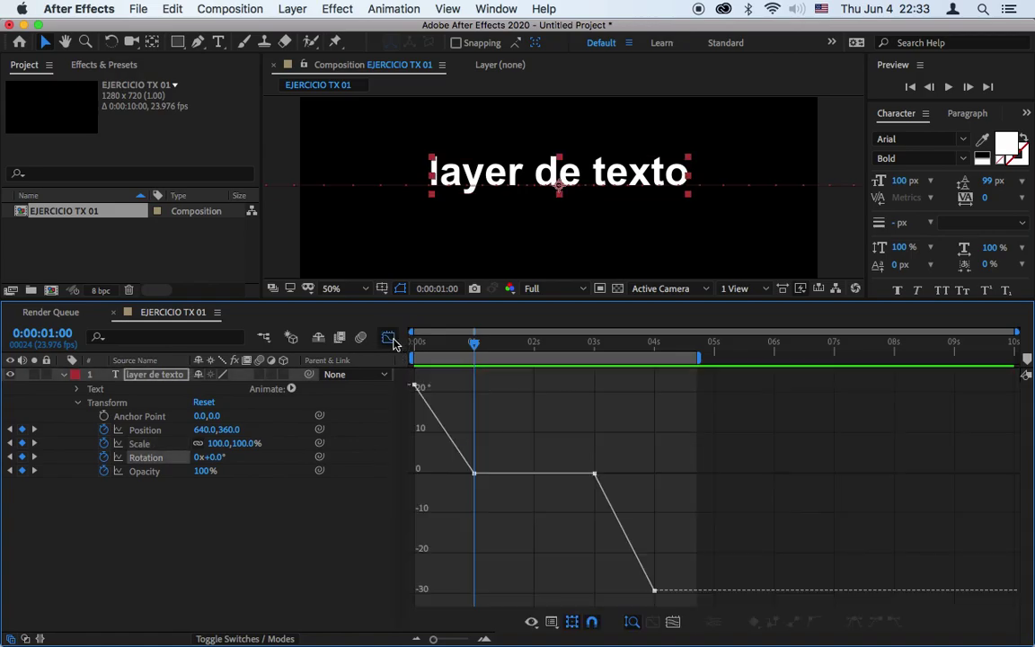
Step: Apply Easy Ease In to the Rotation keyframe at 1 second and Easy Ease Out to the one at 3 seconds
left_click(474, 473)
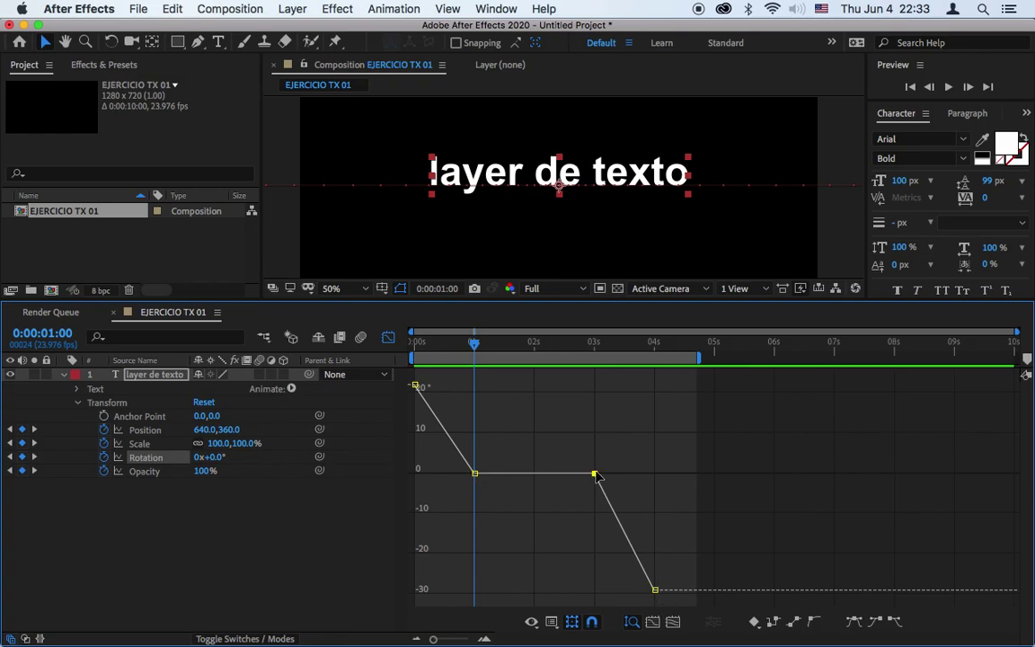
left_click(474, 474)
left_click(873, 621)
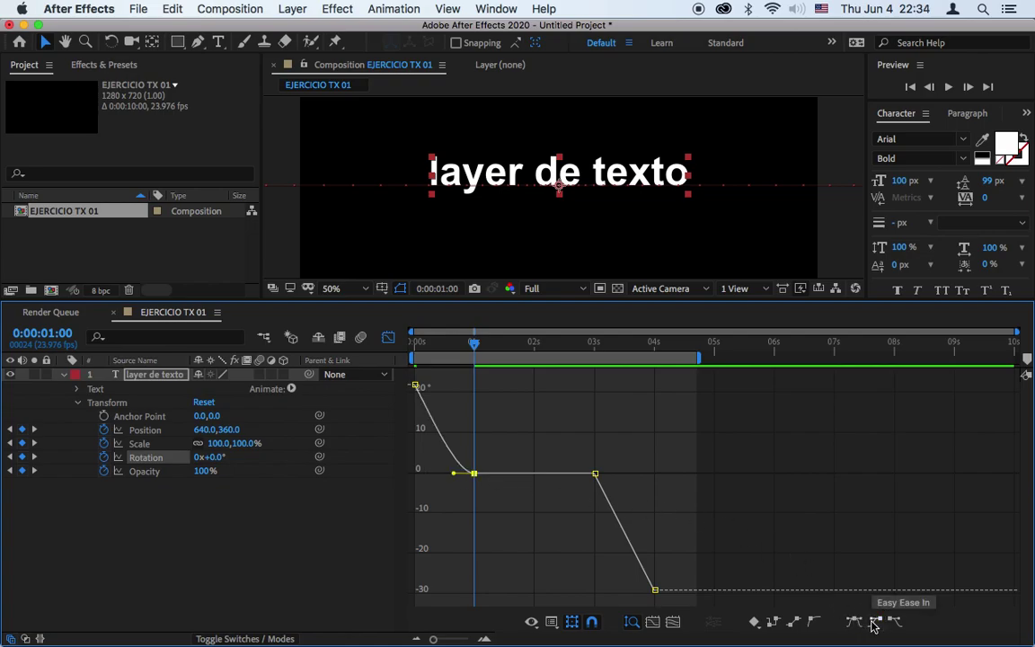
left_click(594, 473)
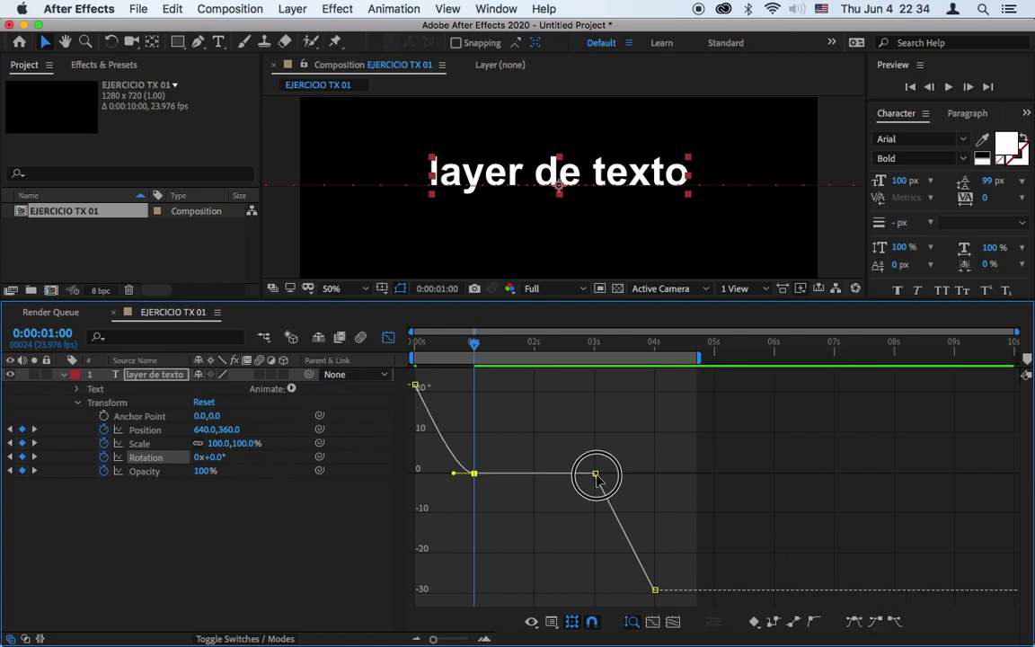
left_click(894, 622)
Step: Lengthen the outgoing Rotation handle at 3 seconds and the incoming one at 1 second, and preview the animation
left_click_drag(614, 474, 649, 474)
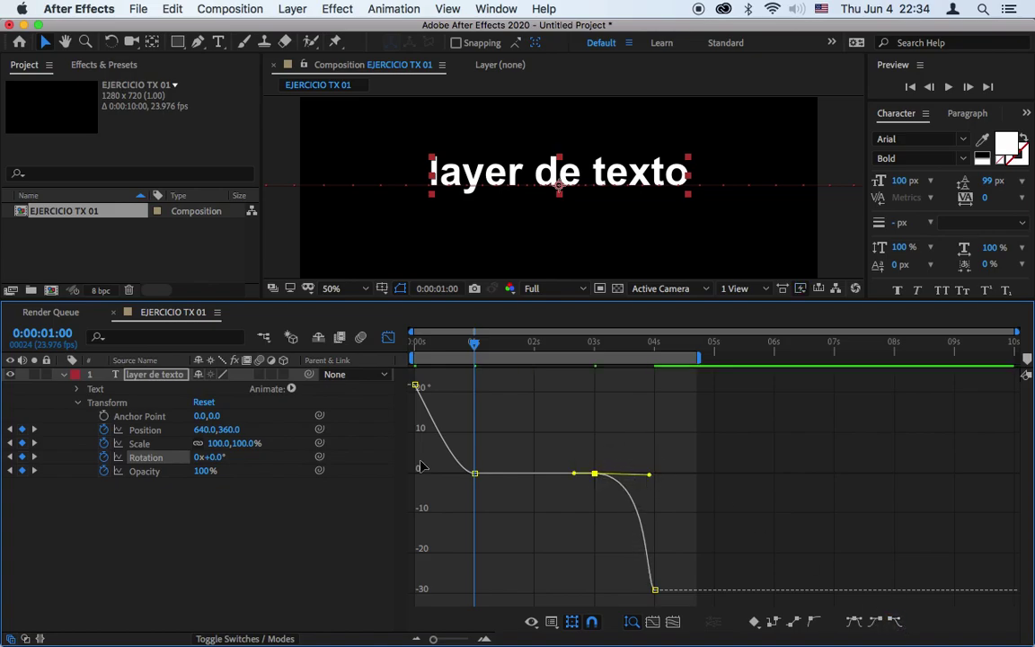
left_click(474, 473)
left_click_drag(457, 474, 429, 475)
left_click(949, 87)
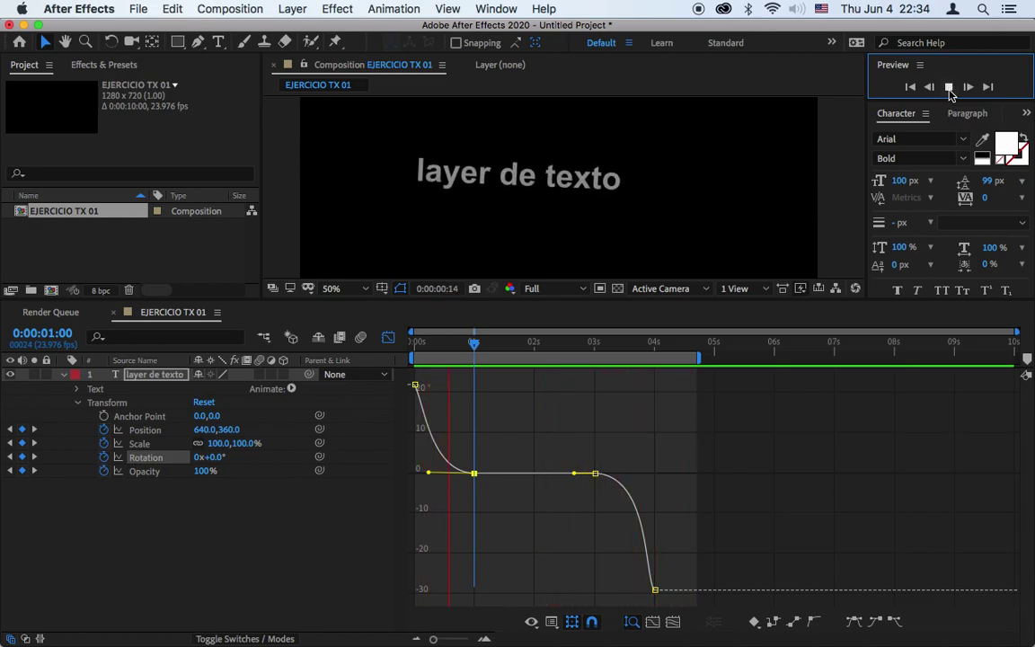
Step: Close the Graph Editor and enlarge the composition view so the whole frame is visible during the preview
left_click(387, 338)
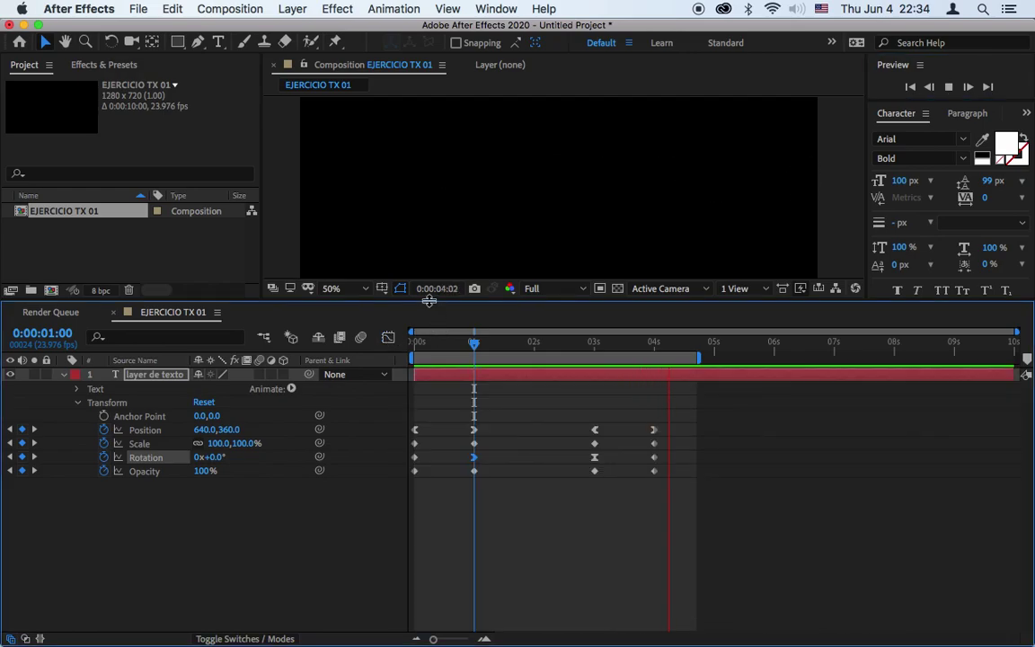
left_click(431, 382)
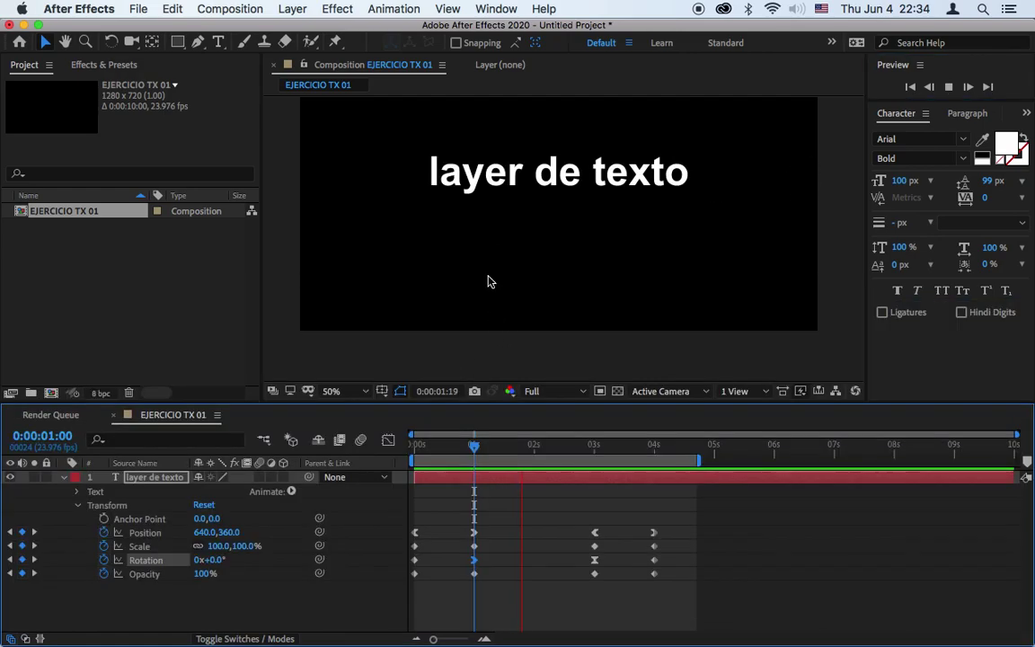
mouse_move(543, 155)
left_mouse_down()
mouse_move(544, 216)
mouse_move(549, 148)
left_mouse_up()
key("space")
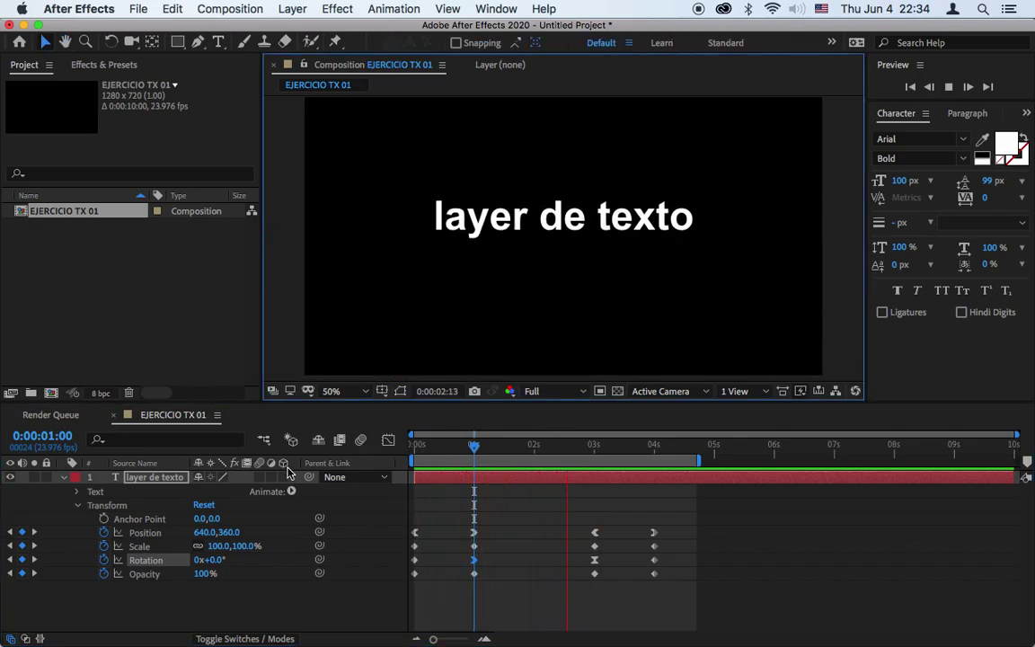
Step: Collapse the text layer's properties, deselect the layer and set the current time to 0:00:02:16
left_click(63, 477)
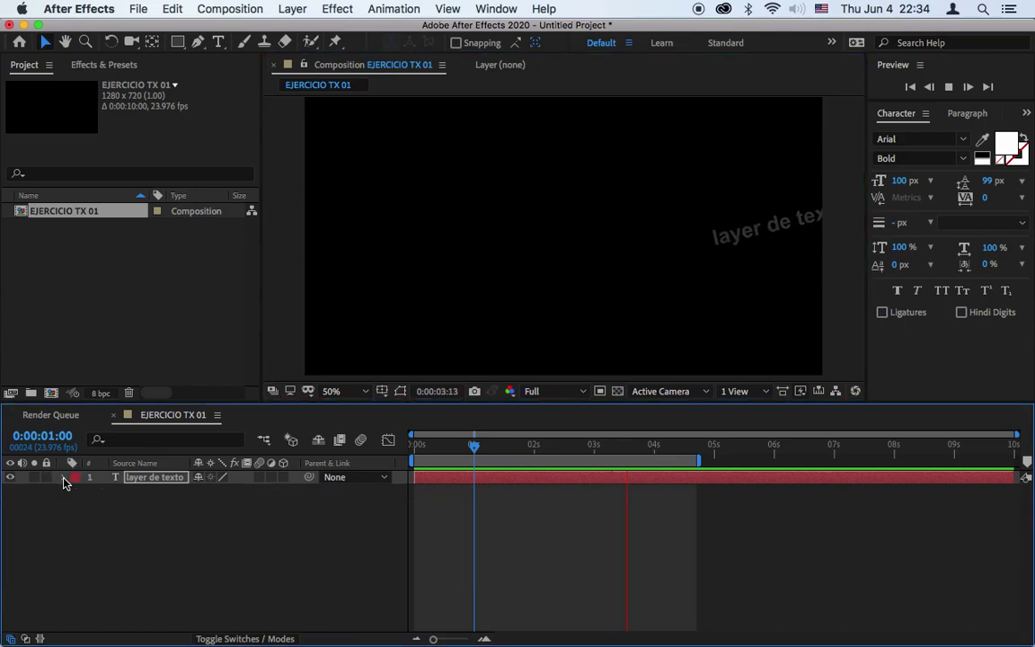
left_click(132, 522)
left_click_drag(474, 443, 574, 451)
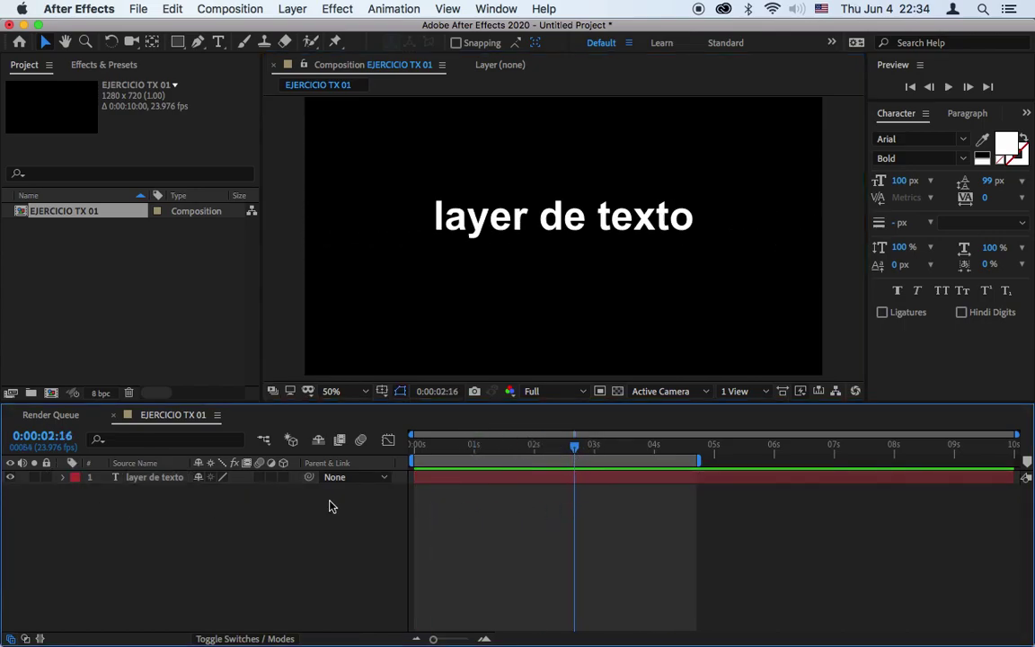
Step: Start a new solid layer and set its color to a lighter muted blue
right_click(125, 521)
mouse_move(185, 464)
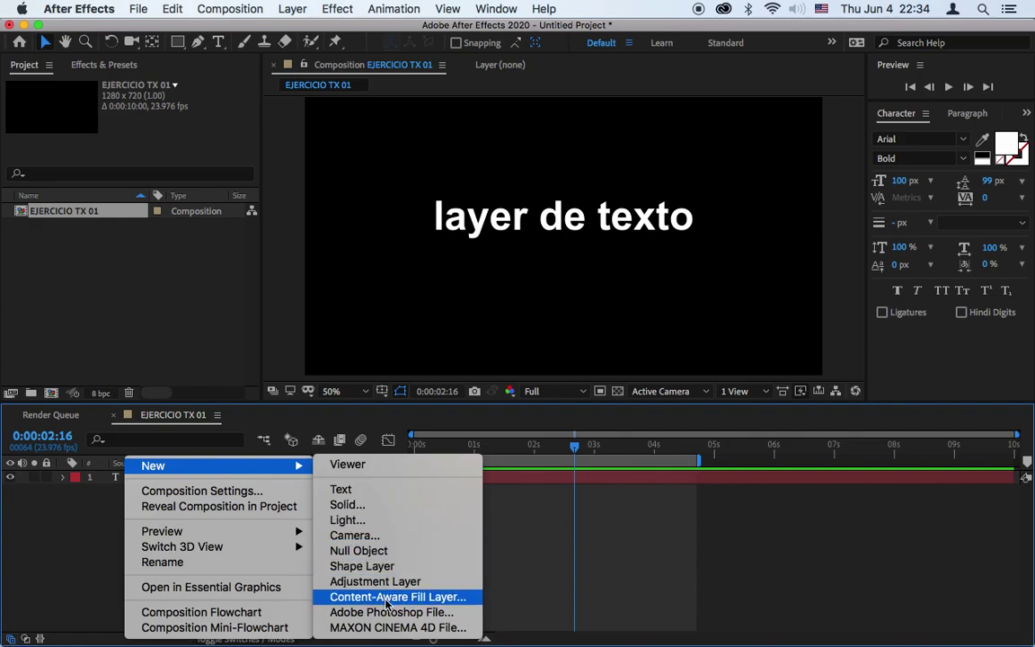
left_click(360, 508)
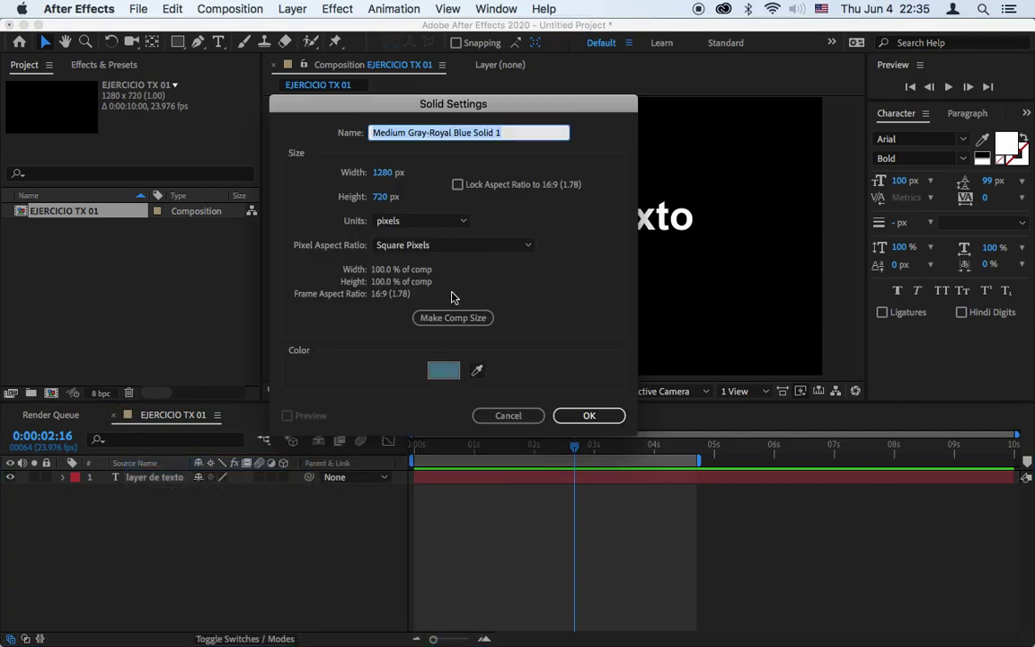
left_click(454, 371)
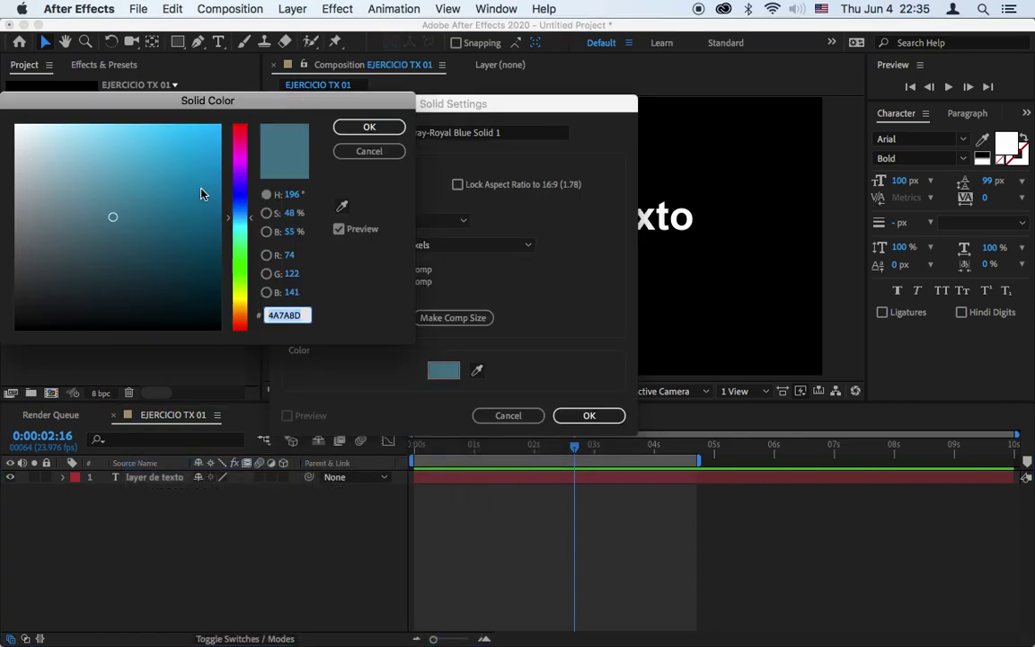
mouse_move(121, 176)
left_mouse_down()
mouse_move(100, 157)
mouse_move(110, 172)
left_mouse_up()
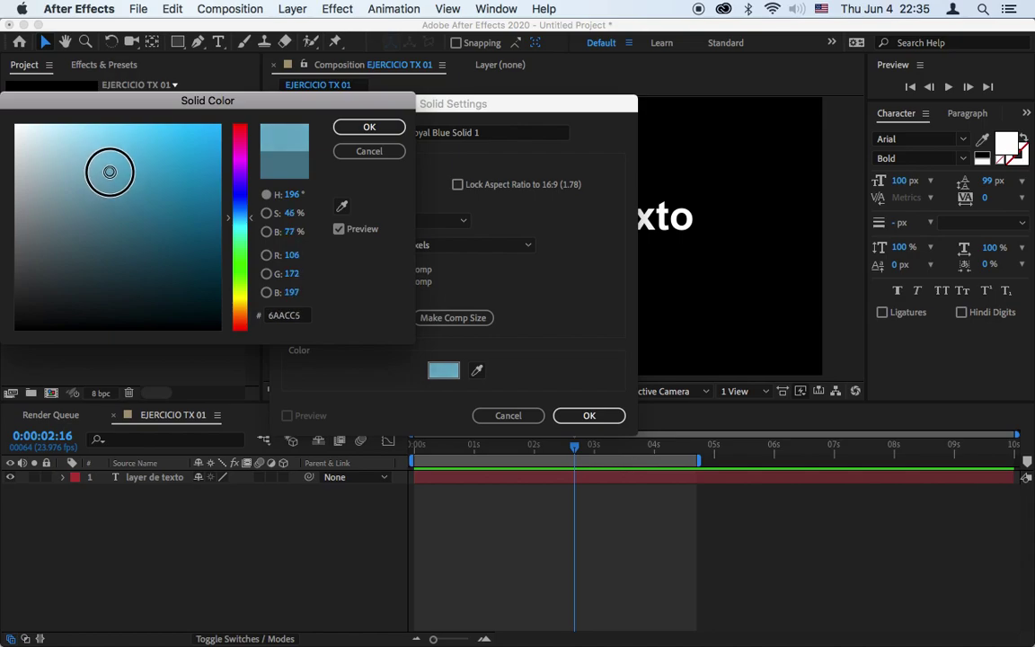
left_click(366, 129)
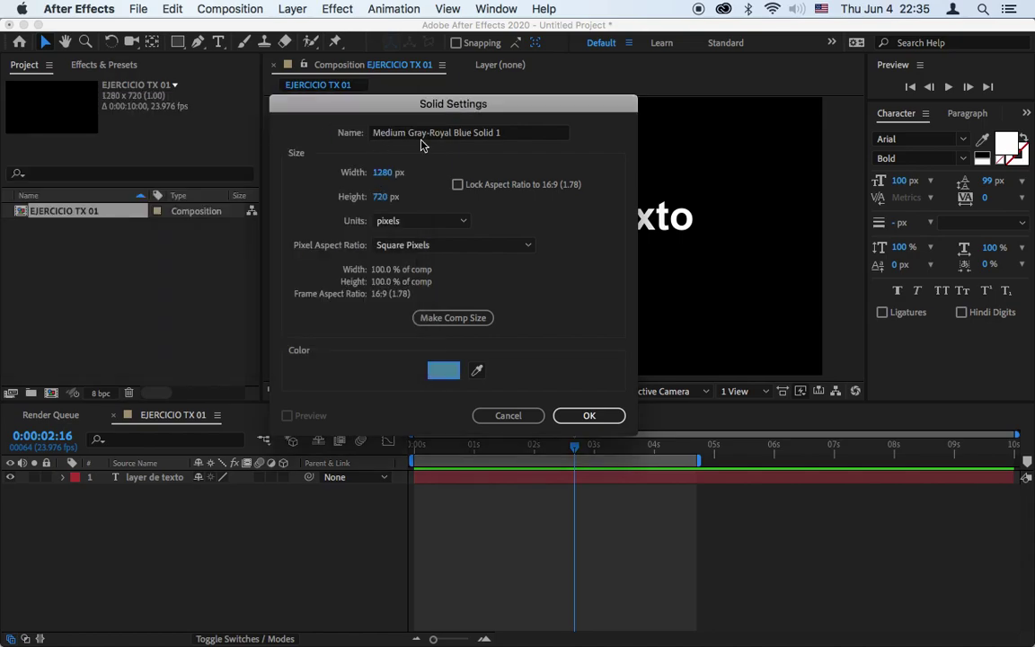
Step: Name the solid BKG, create it at composition size and place it below the text layer
left_click(427, 133)
triple_click(431, 135)
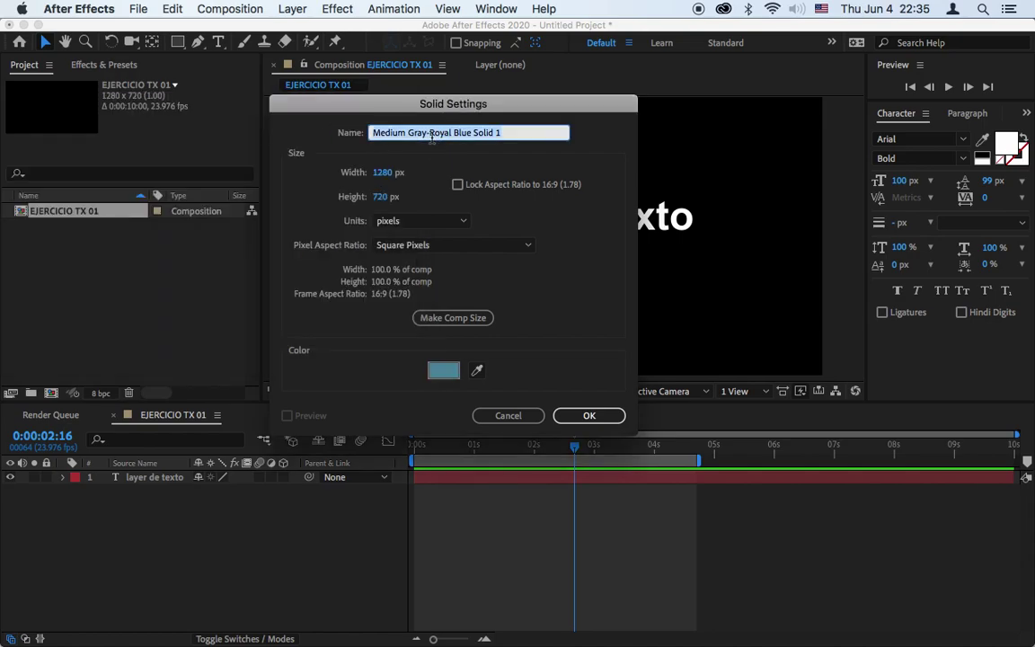
type("BK")
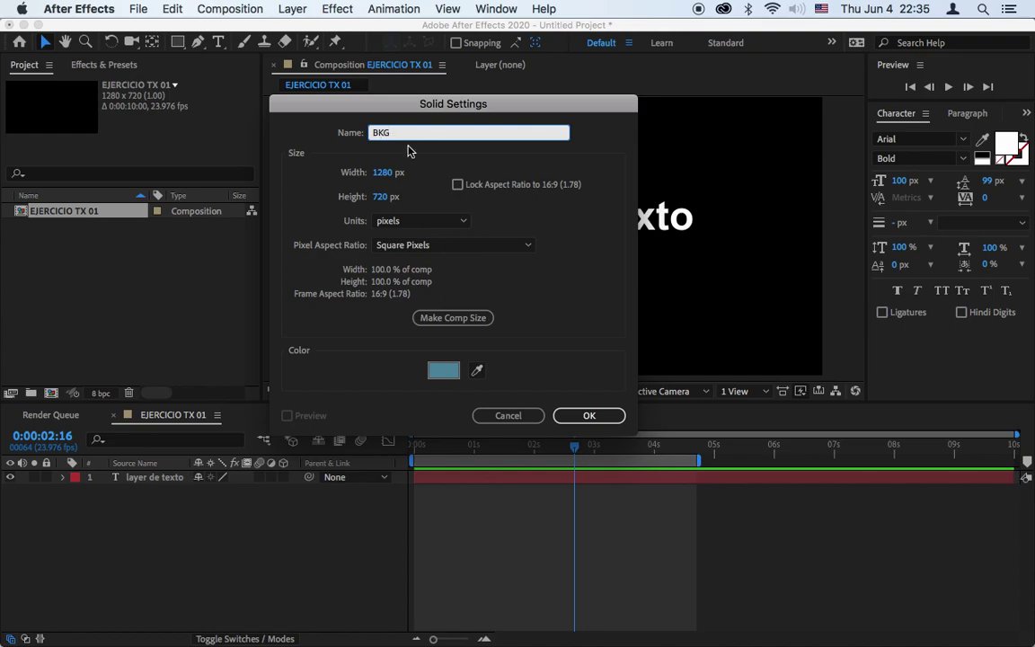
type("G")
left_click(476, 319)
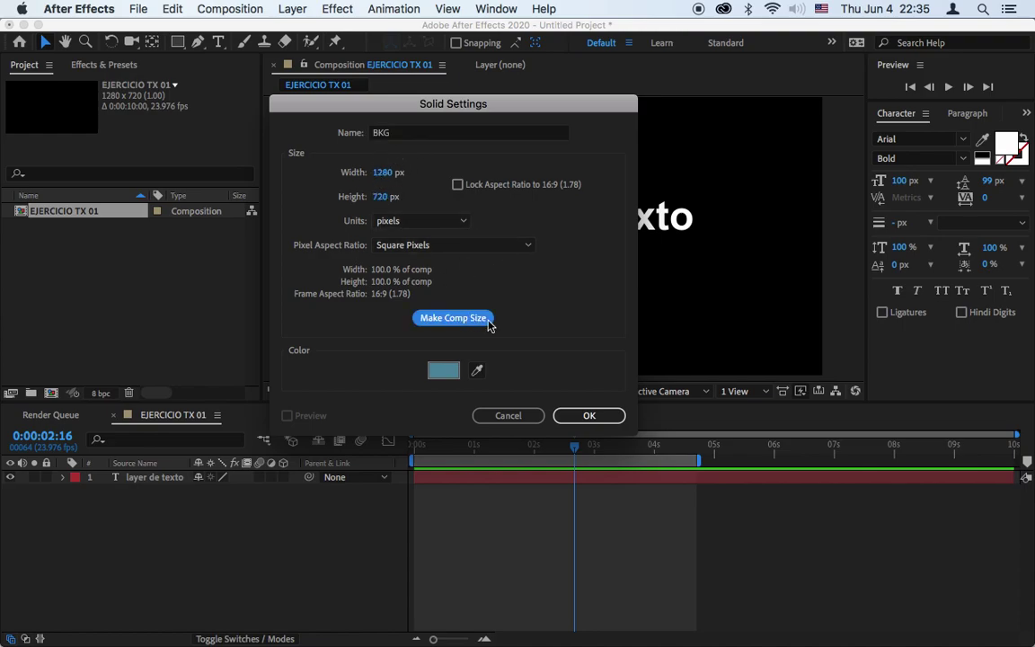
left_click(597, 418)
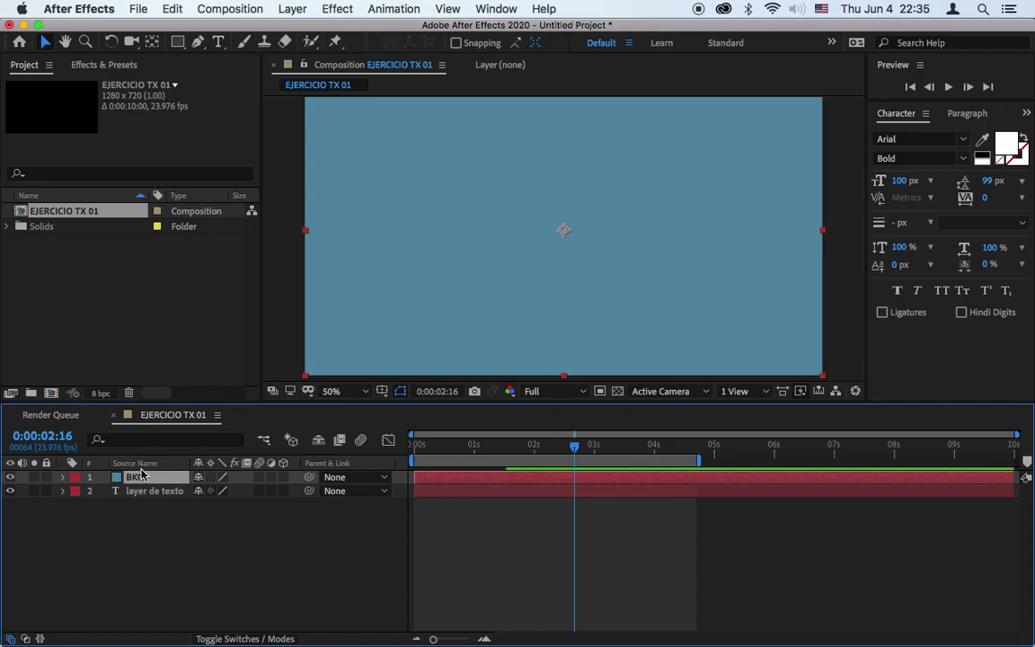
left_click_drag(140, 477, 138, 506)
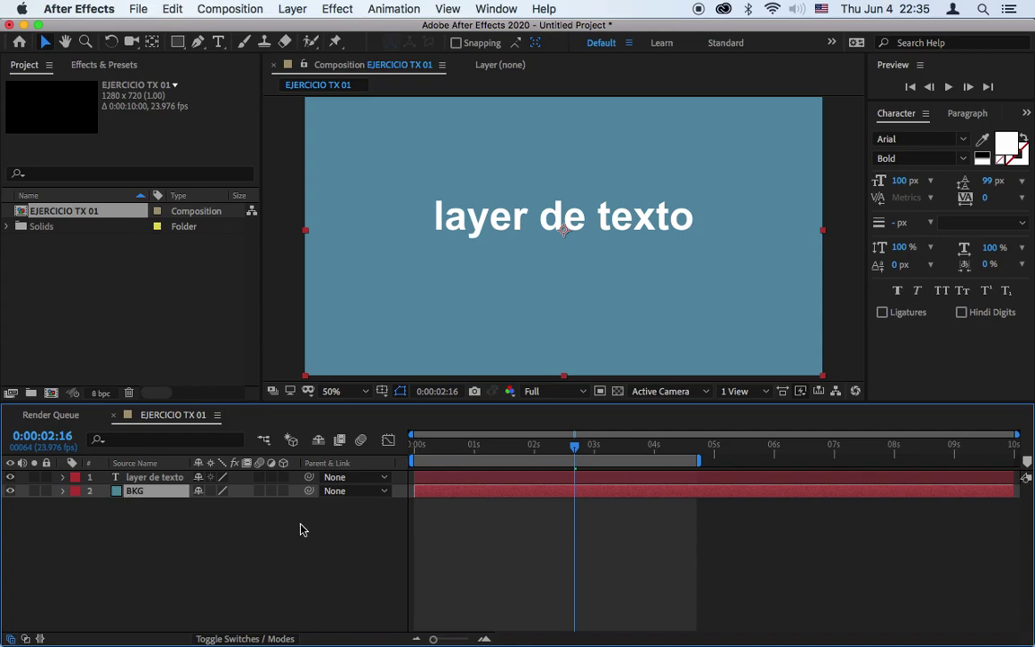
Step: Apply the Perspective Drop Shadow effect to the text layer
left_click(567, 481)
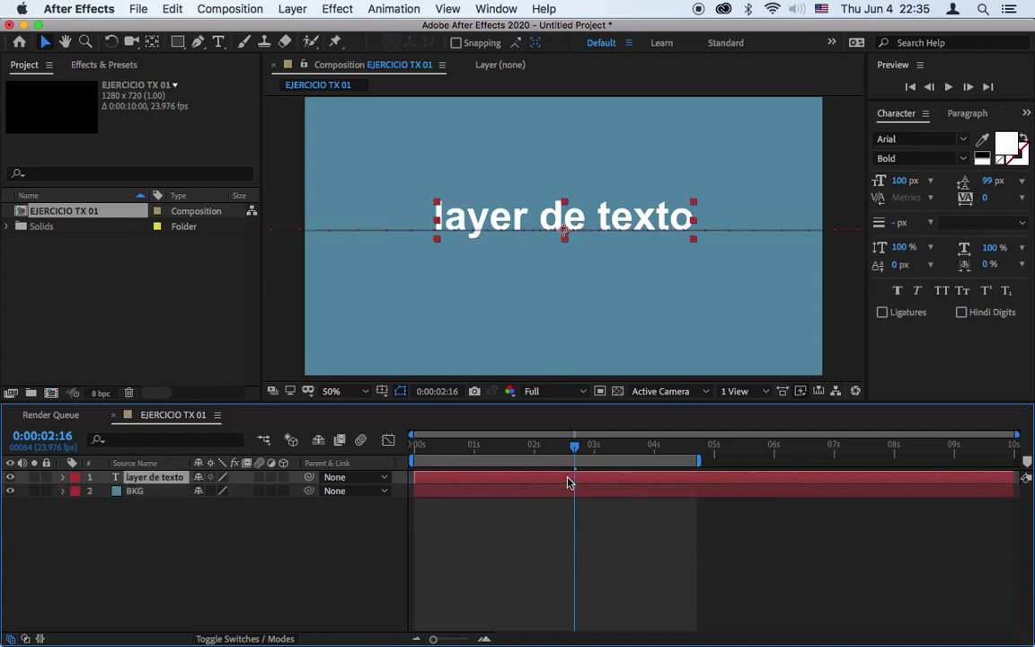
left_click(441, 493)
left_click(467, 478)
left_click(340, 9)
mouse_move(406, 304)
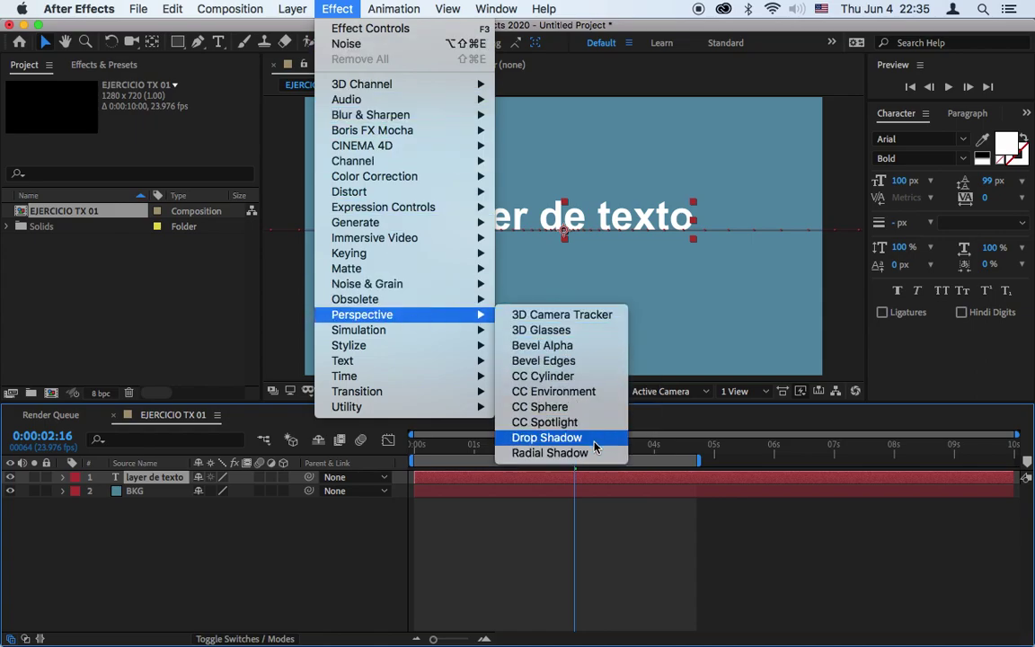
left_click(546, 437)
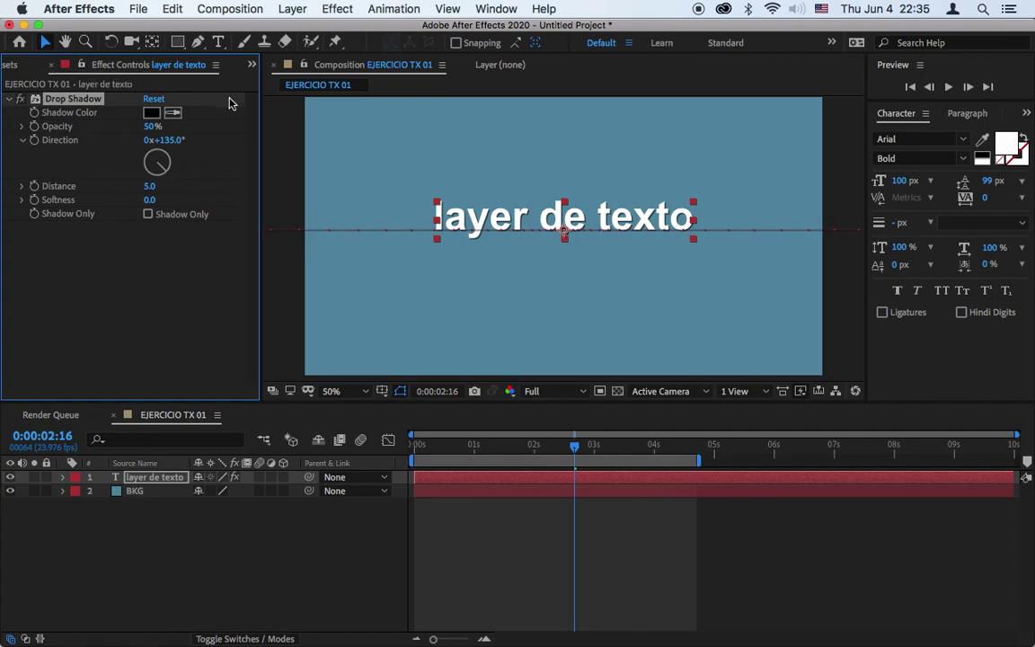
Step: Widen the Drop Shadow settings area and examine the project contents, the effects library and the list of available panels
left_click_drag(260, 103, 397, 121)
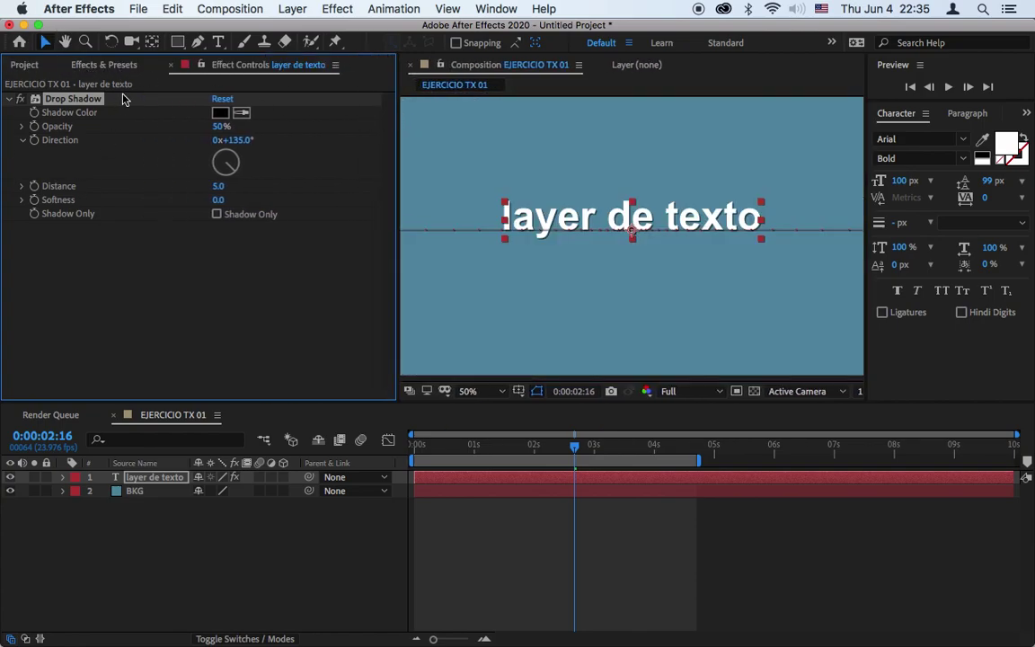
left_click(29, 64)
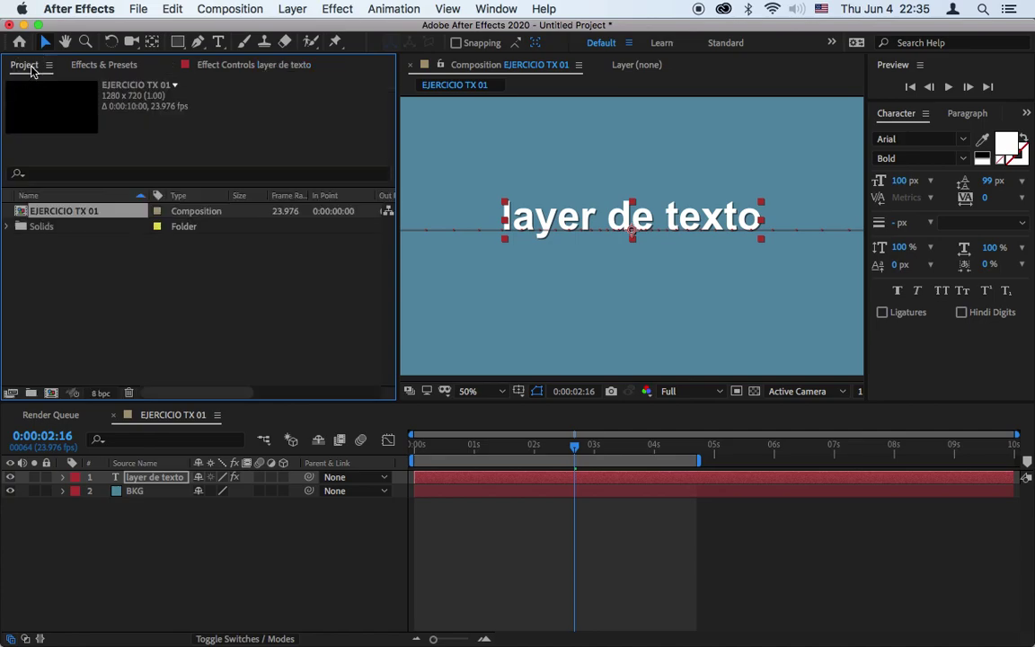
left_click(101, 64)
left_click(231, 67)
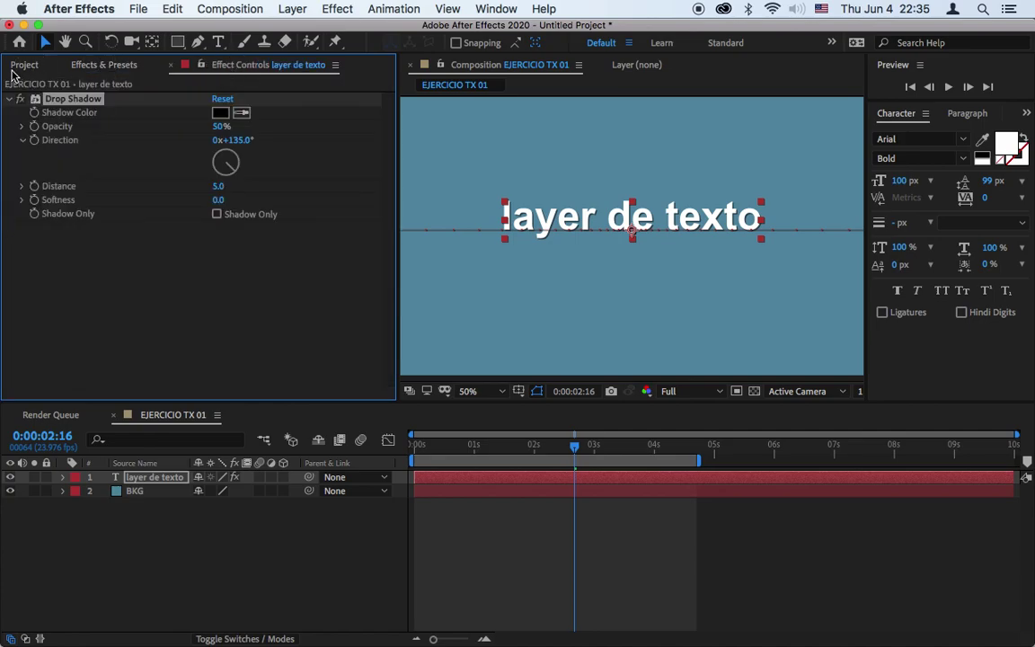
left_click(18, 70)
left_click(212, 67)
left_click(494, 8)
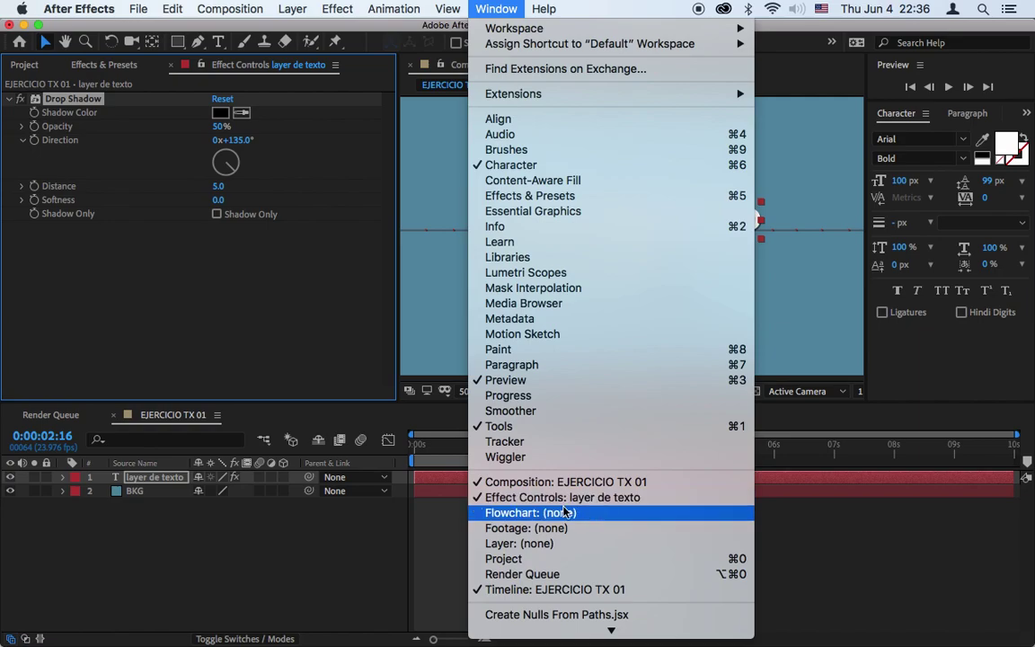
left_click(430, 483)
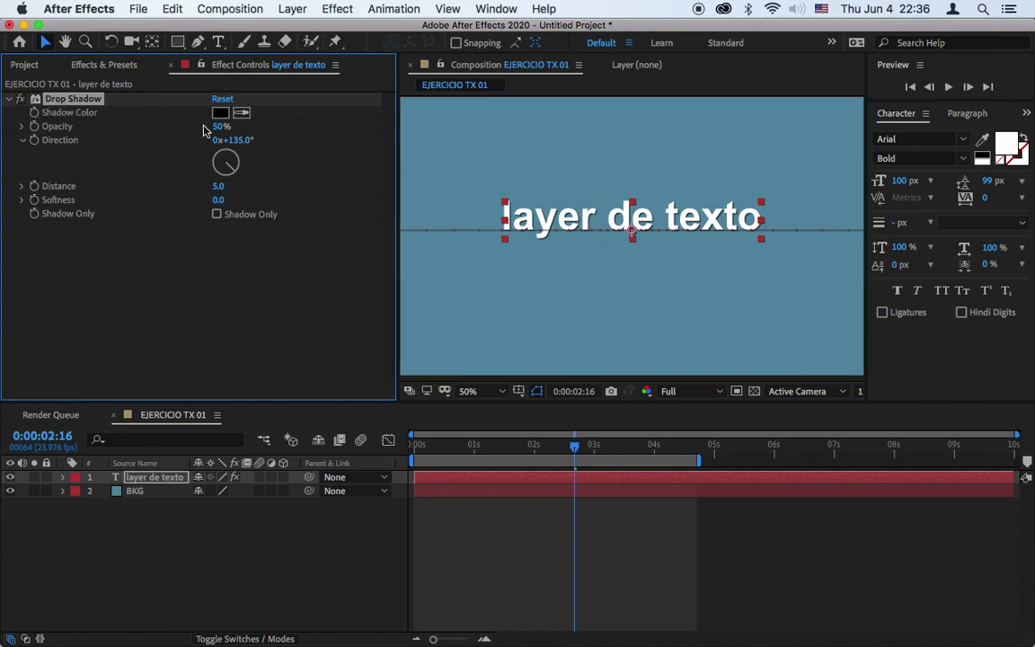
Step: Set the text's drop shadow to 100% opacity, 152° direction, distance 7 and softness 55, restore the narrower settings area and deselect the layer
left_click_drag(219, 127, 298, 132)
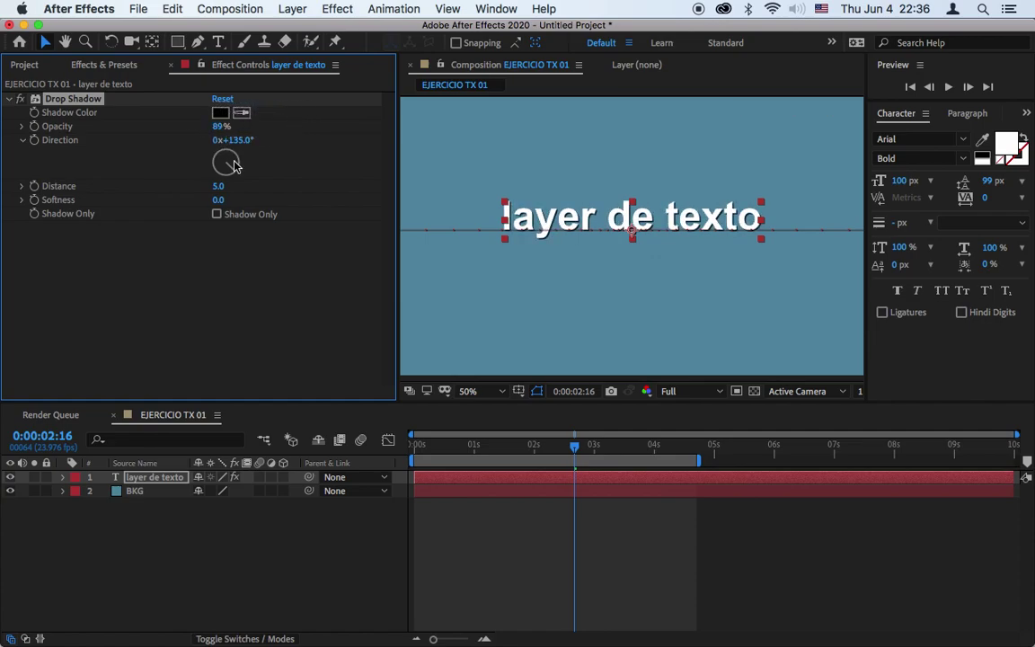
left_click_drag(219, 191, 258, 200)
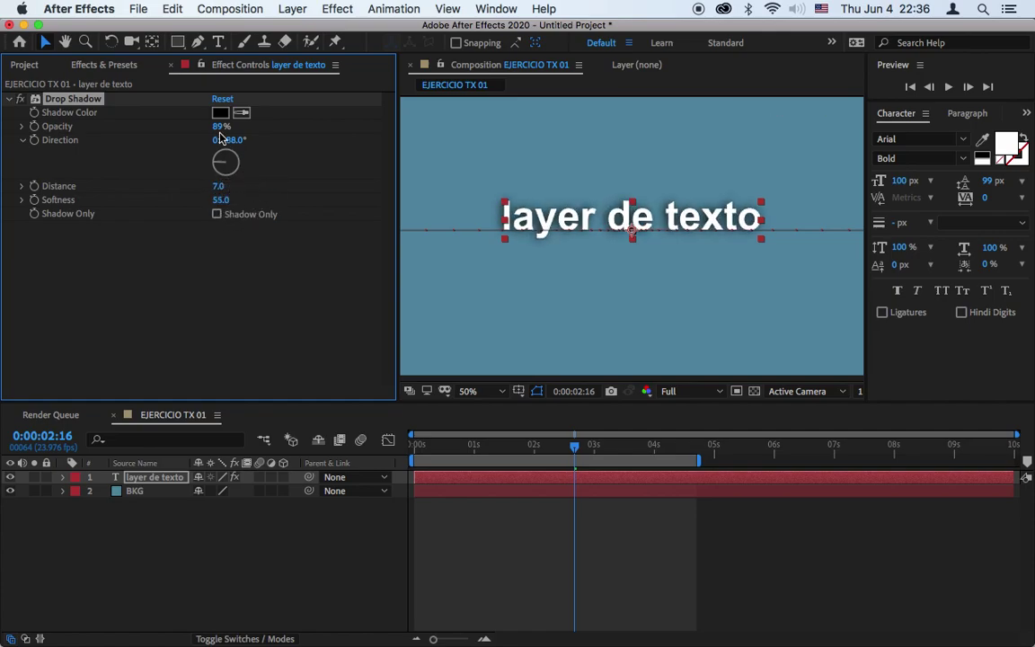
left_click_drag(221, 126, 356, 134)
left_click_drag(233, 141, 357, 159)
left_click_drag(238, 141, 328, 144)
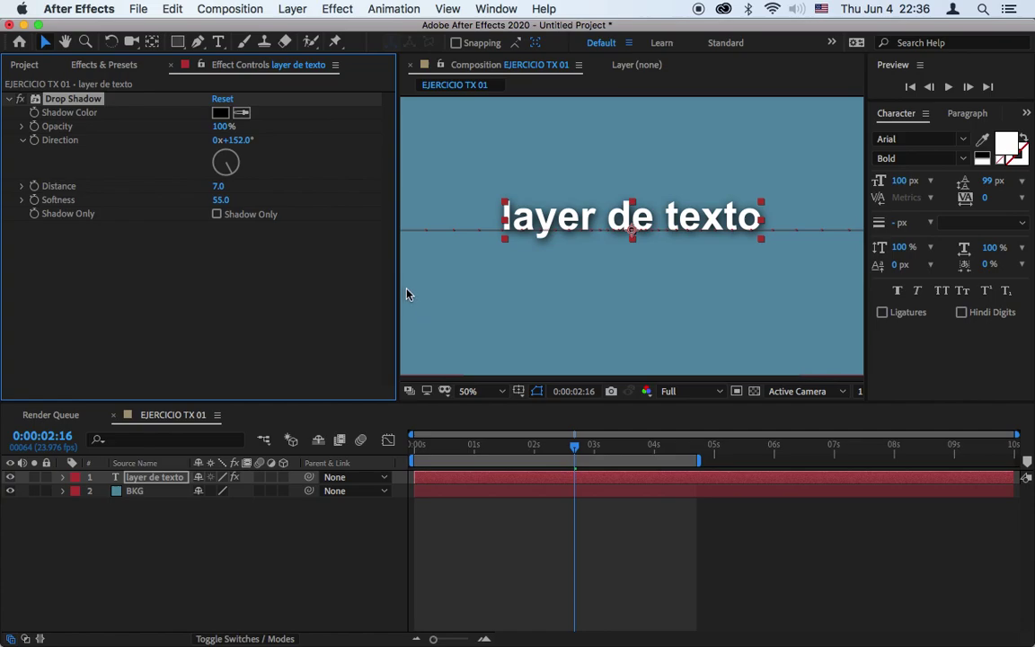
left_click_drag(398, 285, 260, 278)
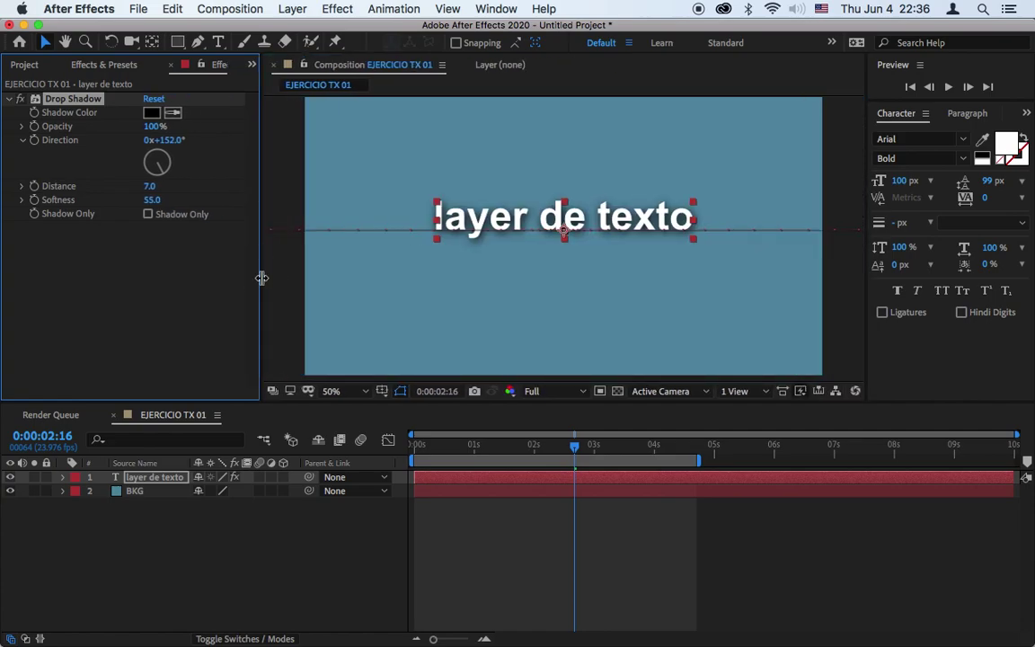
left_click(428, 520)
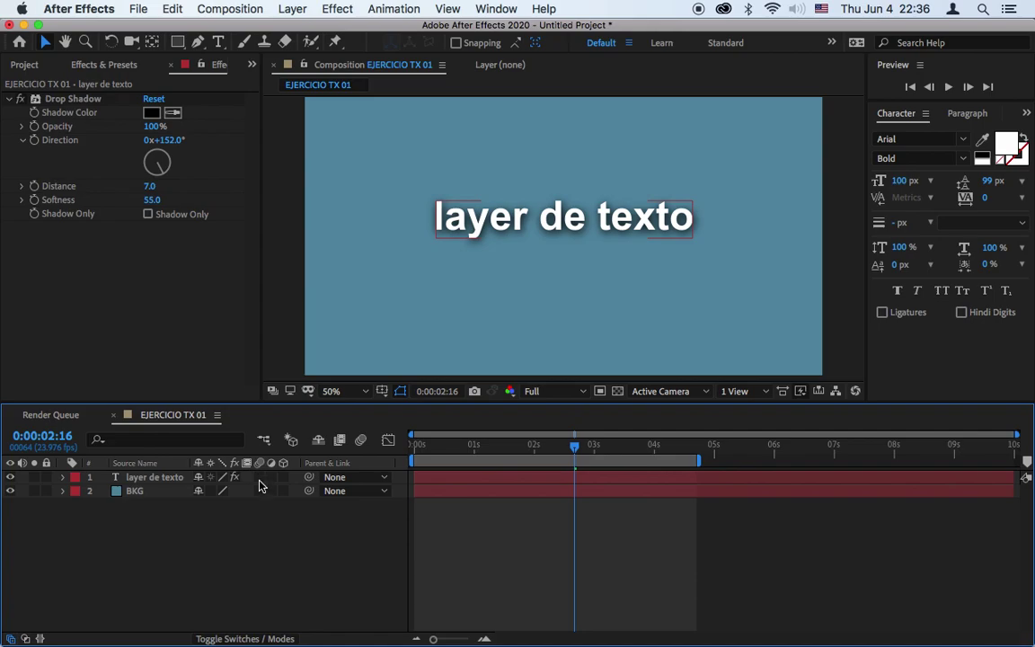
Step: Play a preview of the text animation with its drop shadow and stop it
left_click(948, 86)
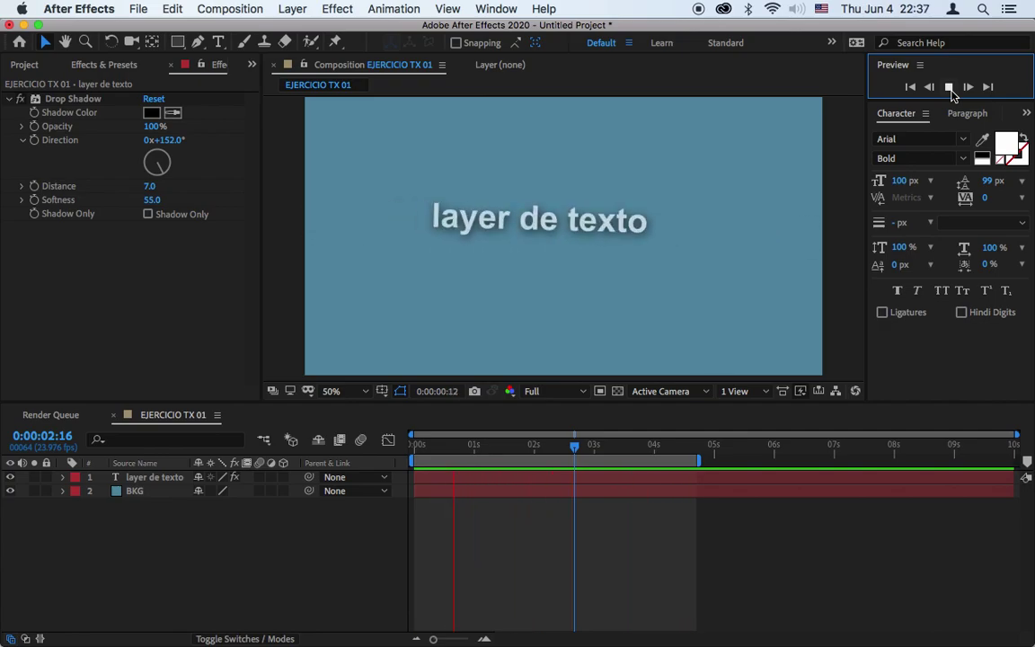
left_click(950, 91)
key("space")
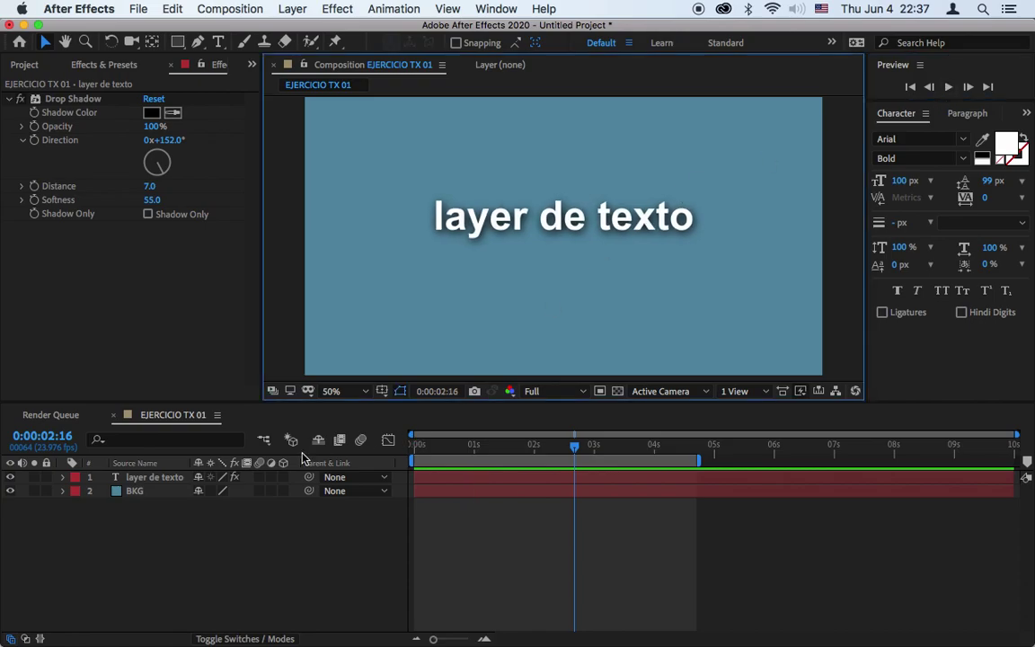
Step: Alternate the timeline columns between layer switches and blending modes, ending with the switches shown
left_click(261, 476)
left_click(253, 595)
left_click(244, 639)
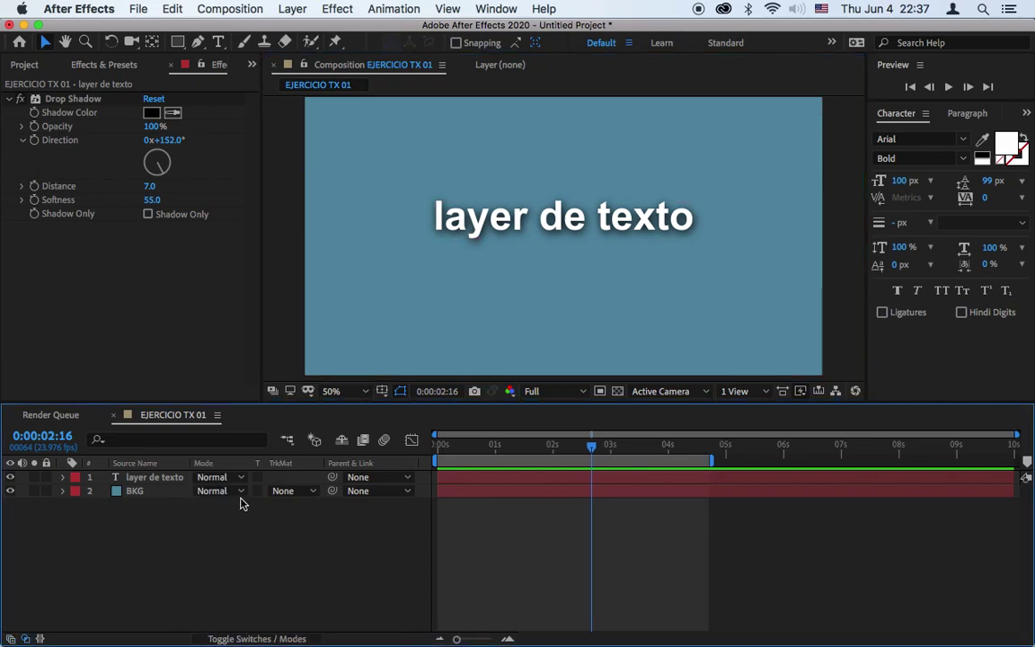
left_click(259, 638)
left_click(241, 639)
left_click(240, 639)
left_click(241, 638)
left_click(240, 638)
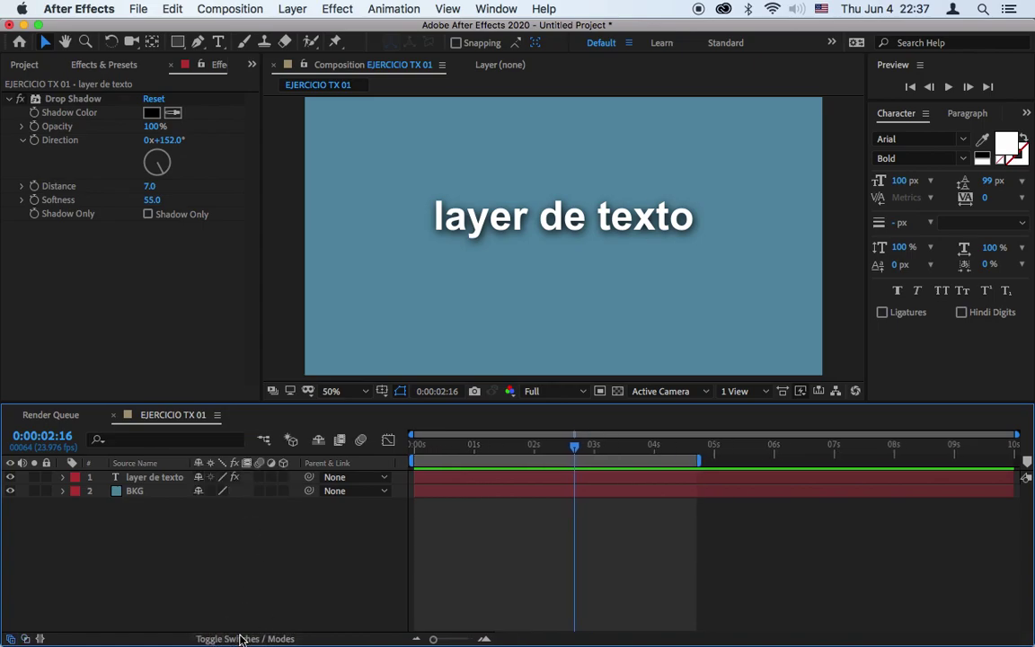
Step: Hide the timeline's Switches column and show it again
right_click(402, 464)
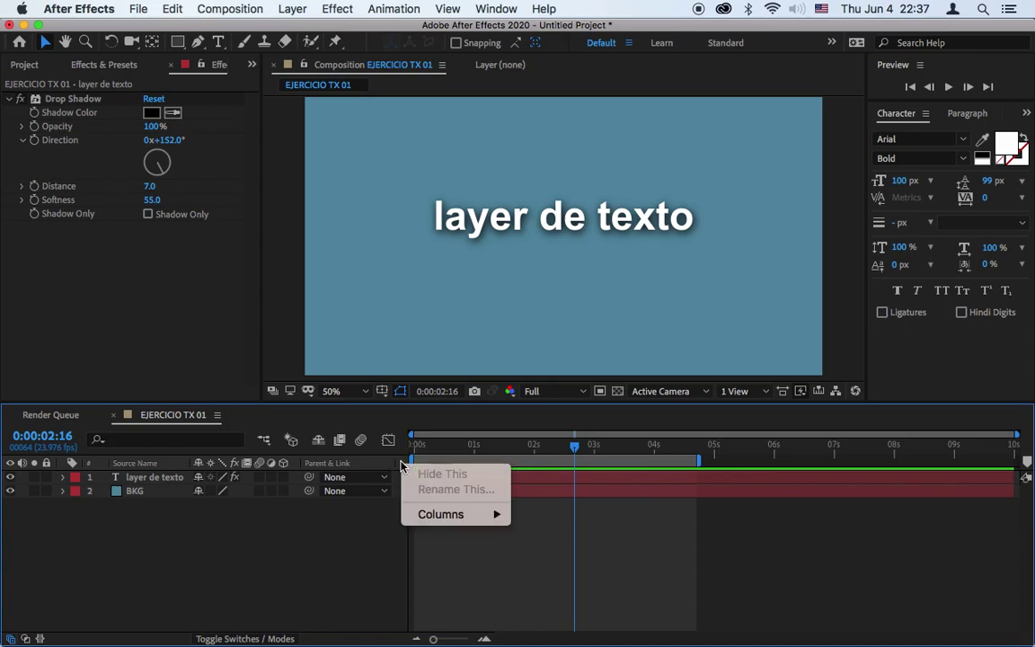
mouse_move(453, 516)
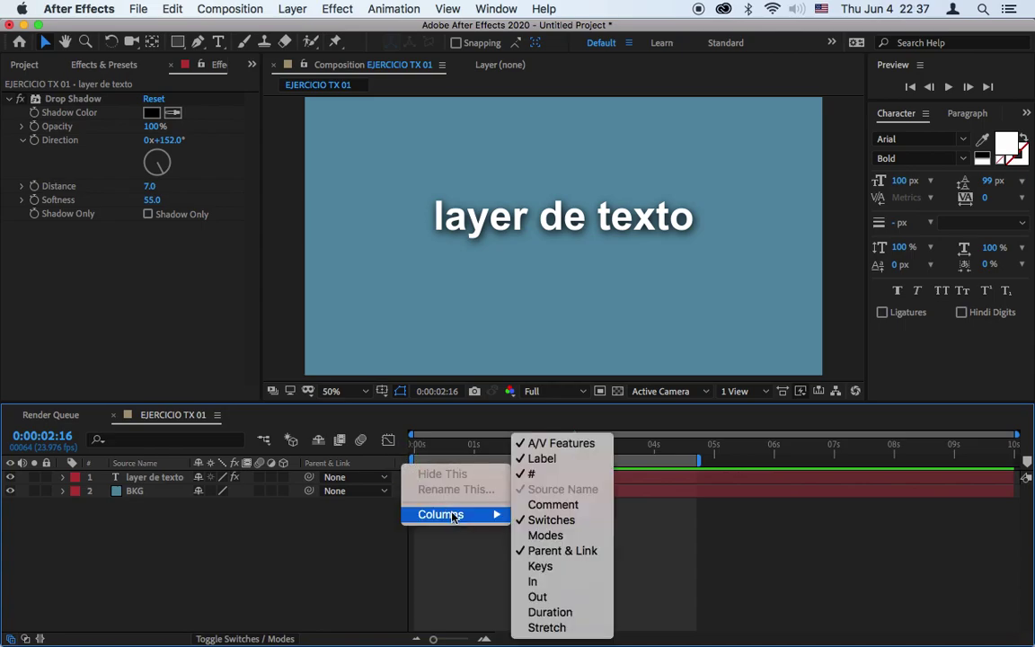
left_click(568, 528)
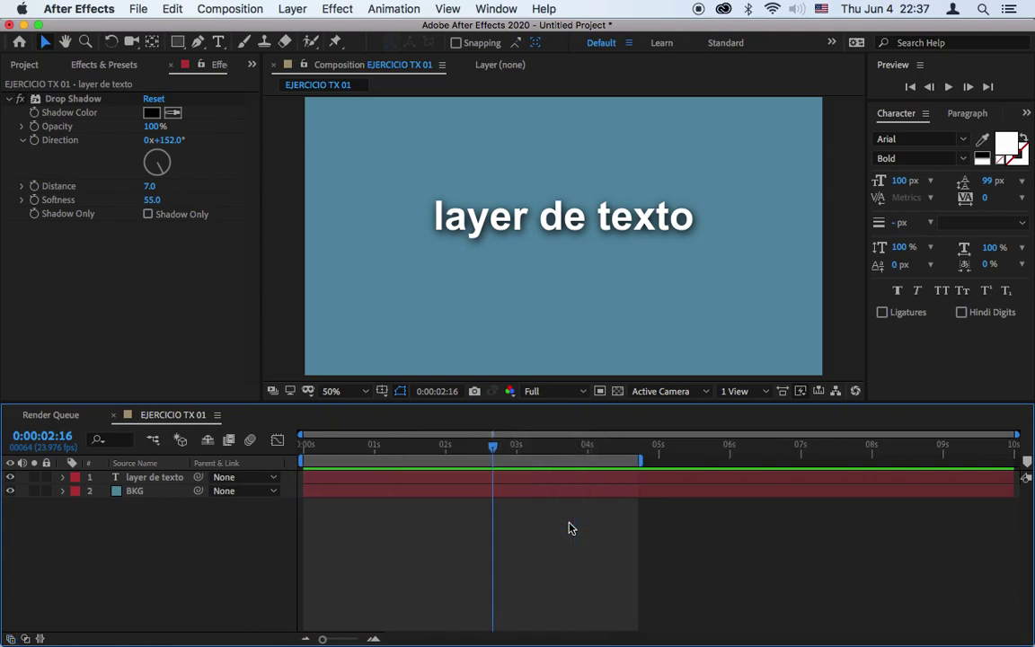
right_click(292, 464)
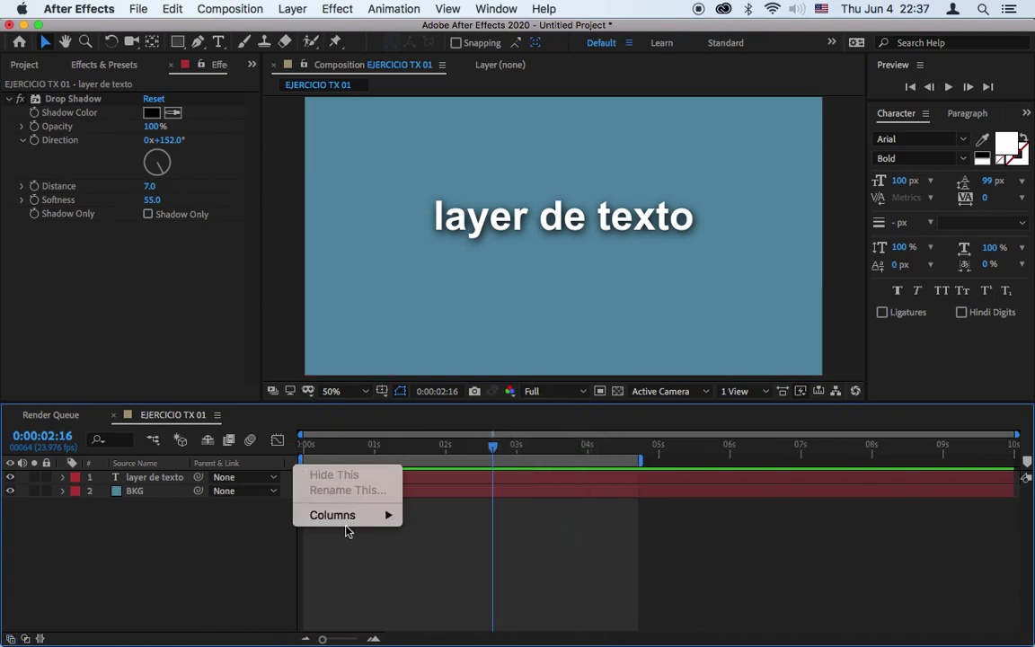
mouse_move(350, 524)
left_click(492, 525)
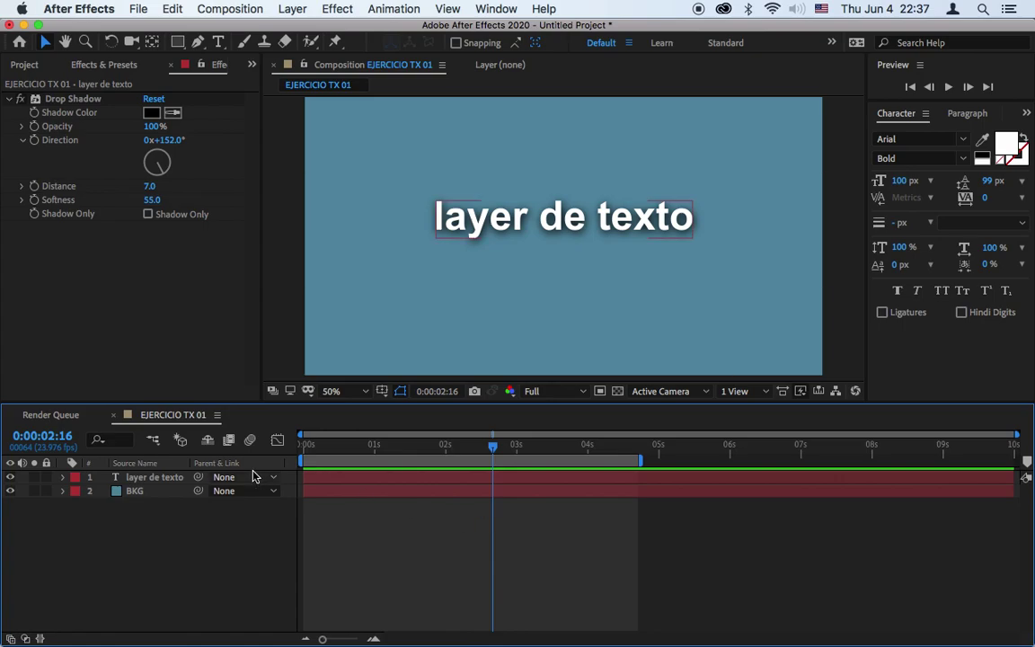
right_click(290, 469)
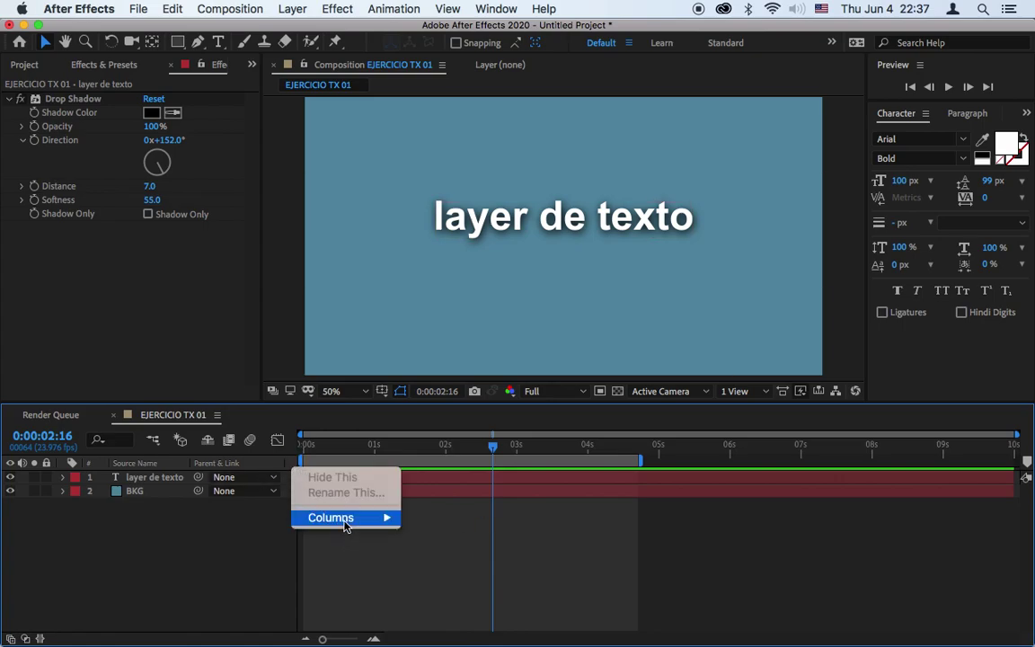
mouse_move(368, 518)
left_click(485, 521)
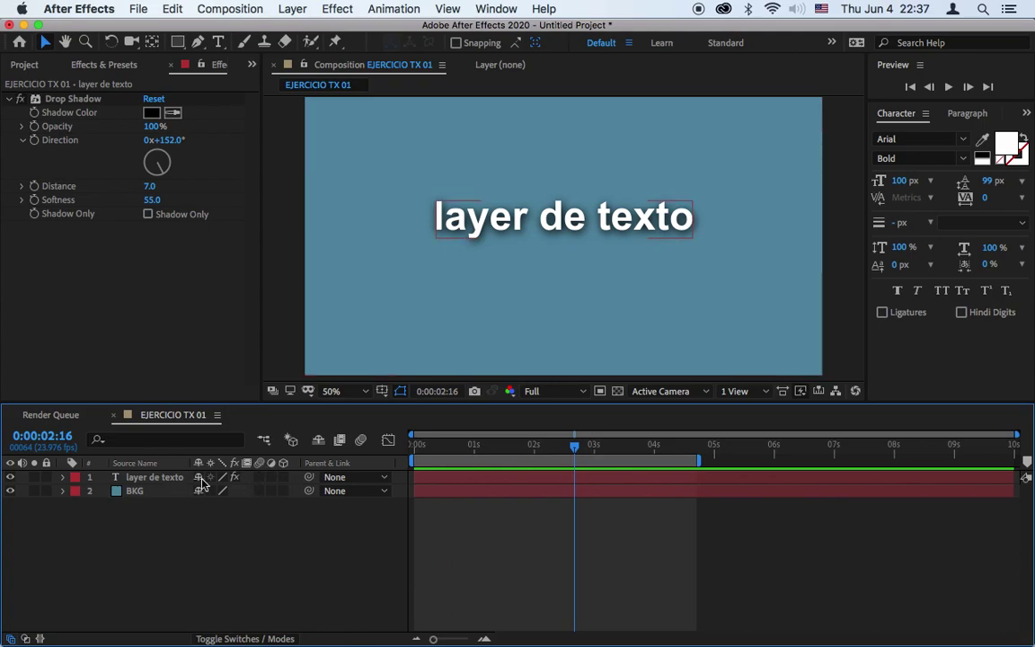
Step: Enable motion blur for the text layer and for the composition, and preview the animation
left_click(260, 477)
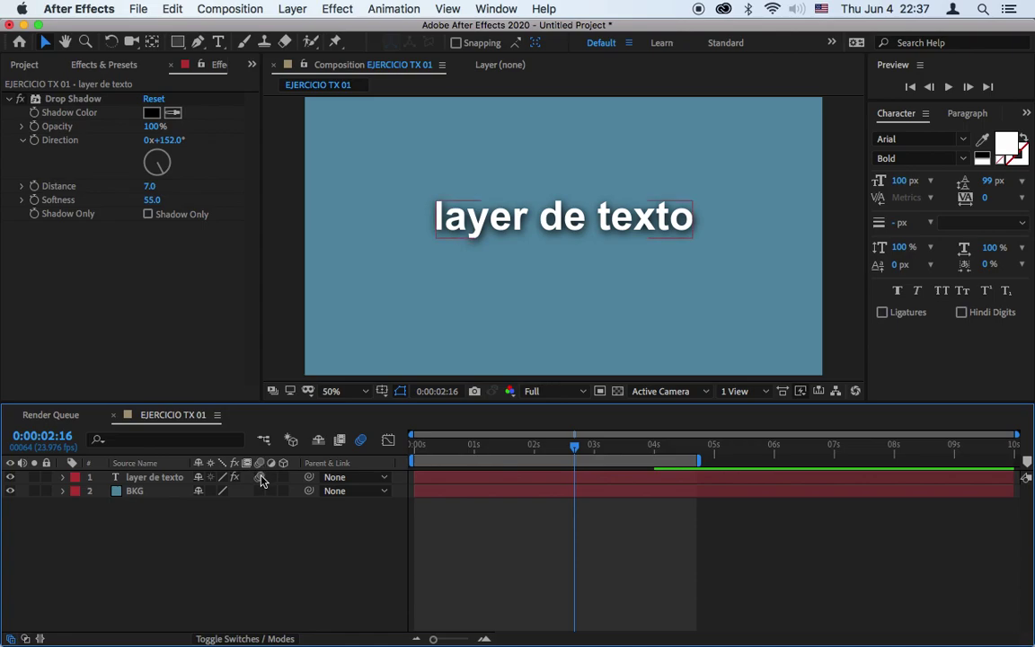
left_click(360, 440)
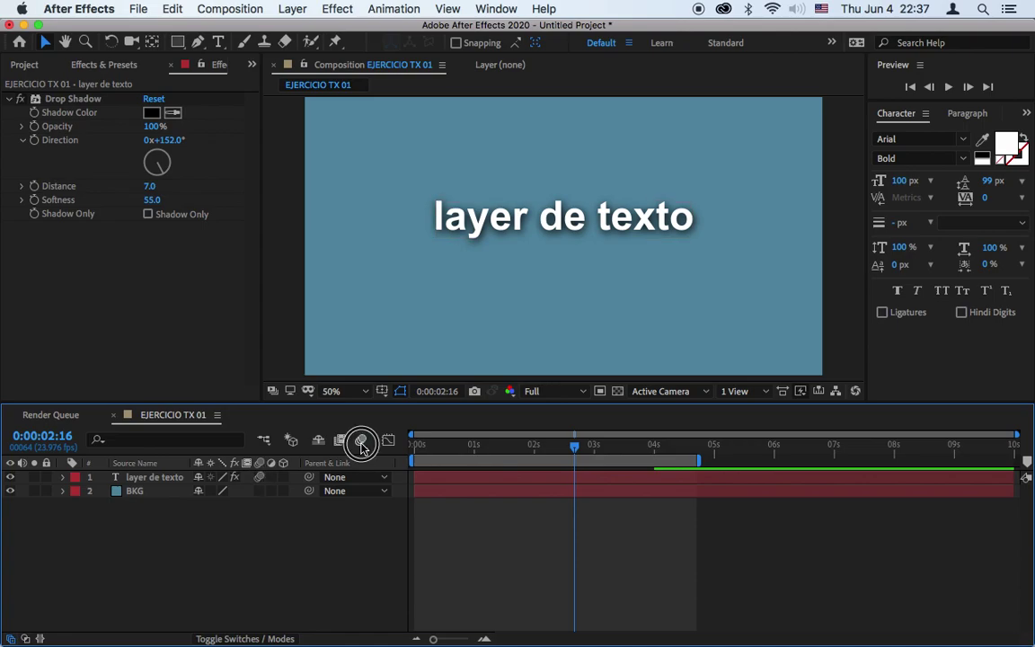
left_click(258, 477)
left_click(361, 439)
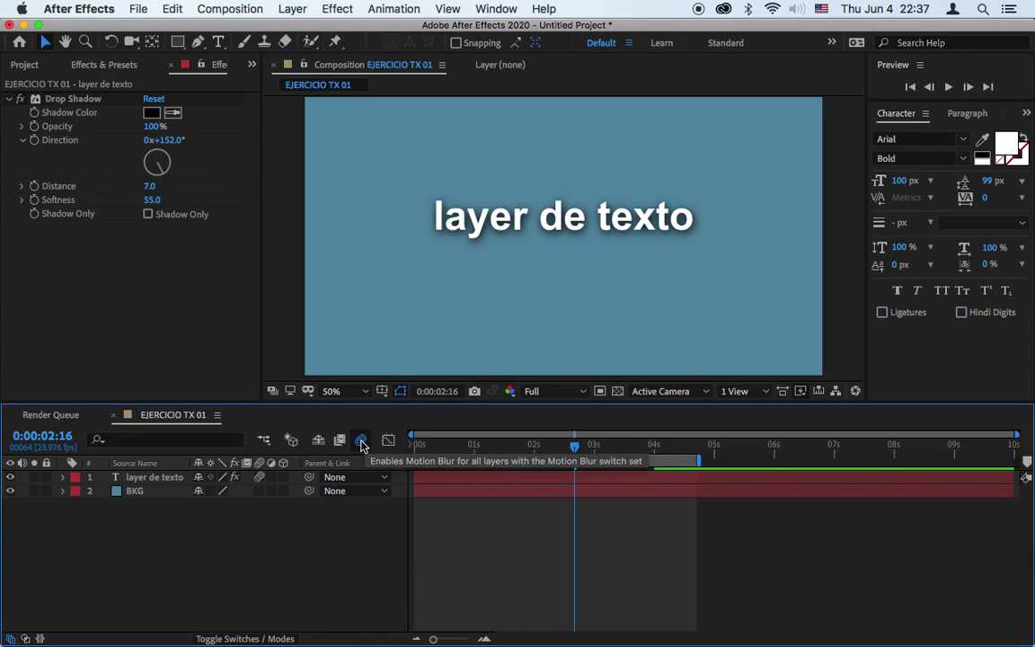
left_click(948, 87)
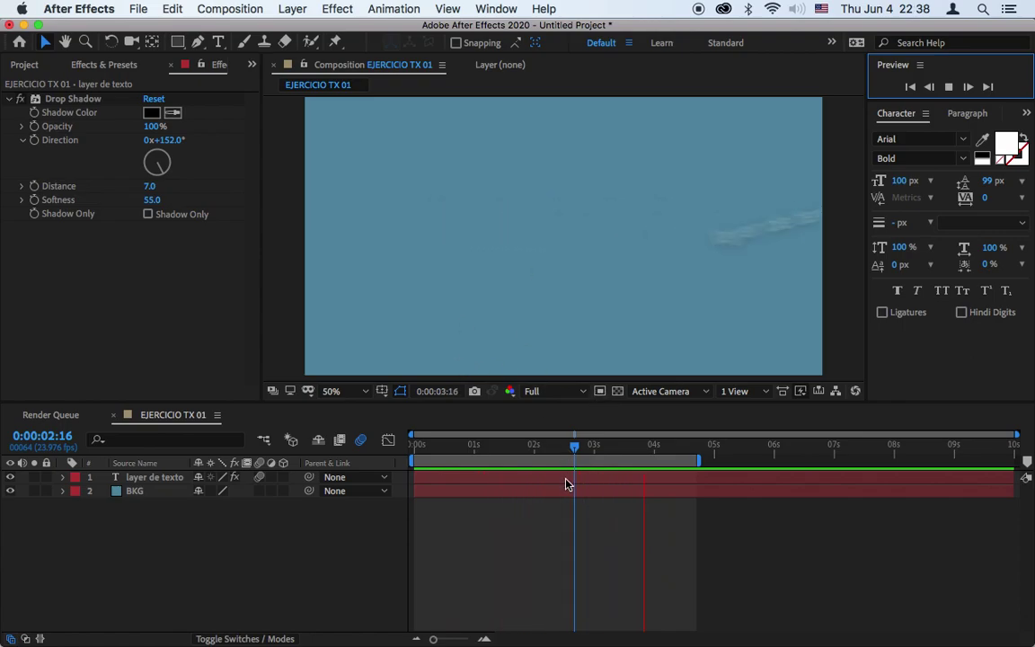
Step: Set the current time to 0:00:02:05 and replace the text layer's wording with "ejemplo"
left_click(546, 449)
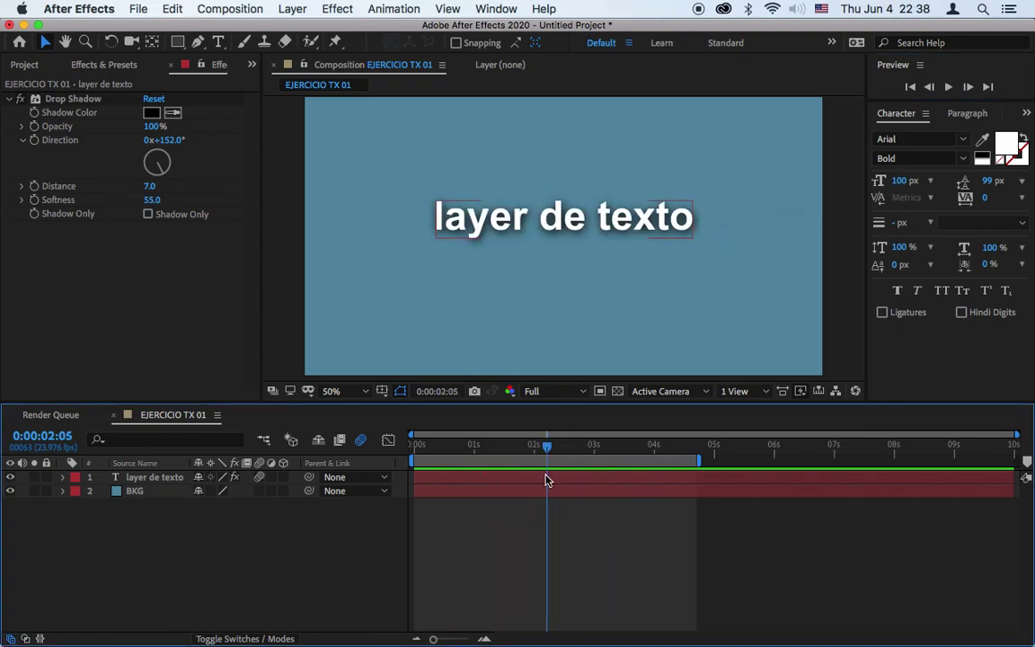
left_click(547, 477)
key("super+t")
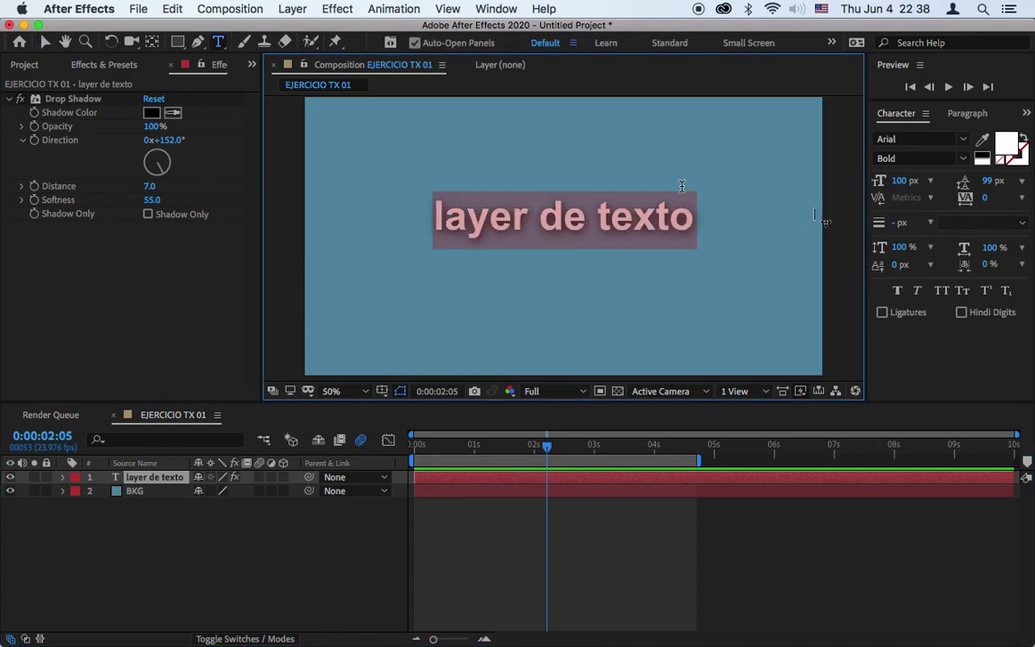
type("e")
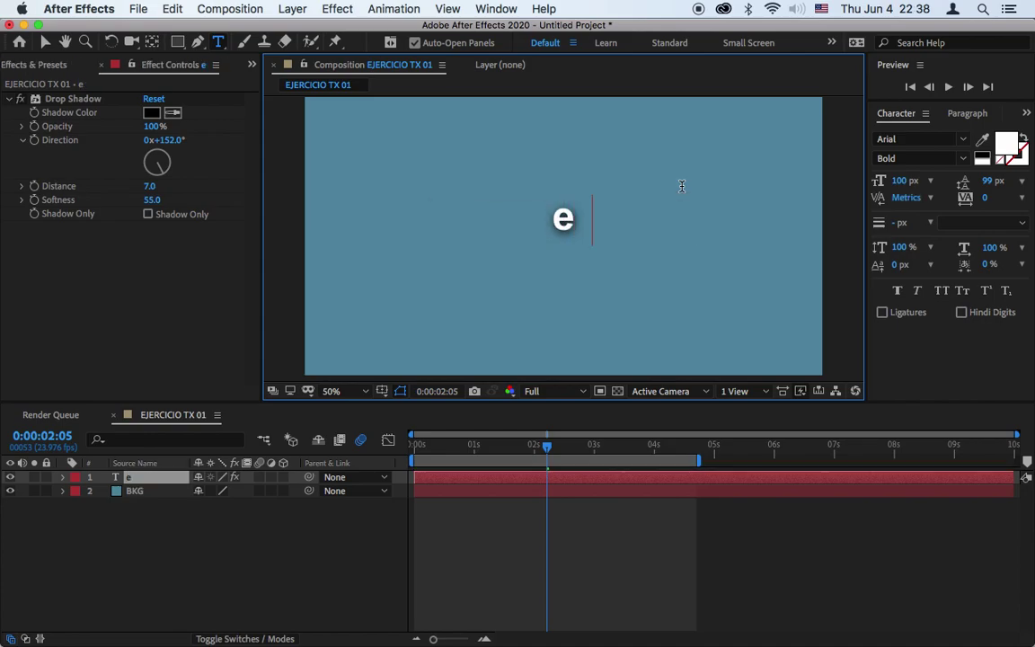
type("jemplo")
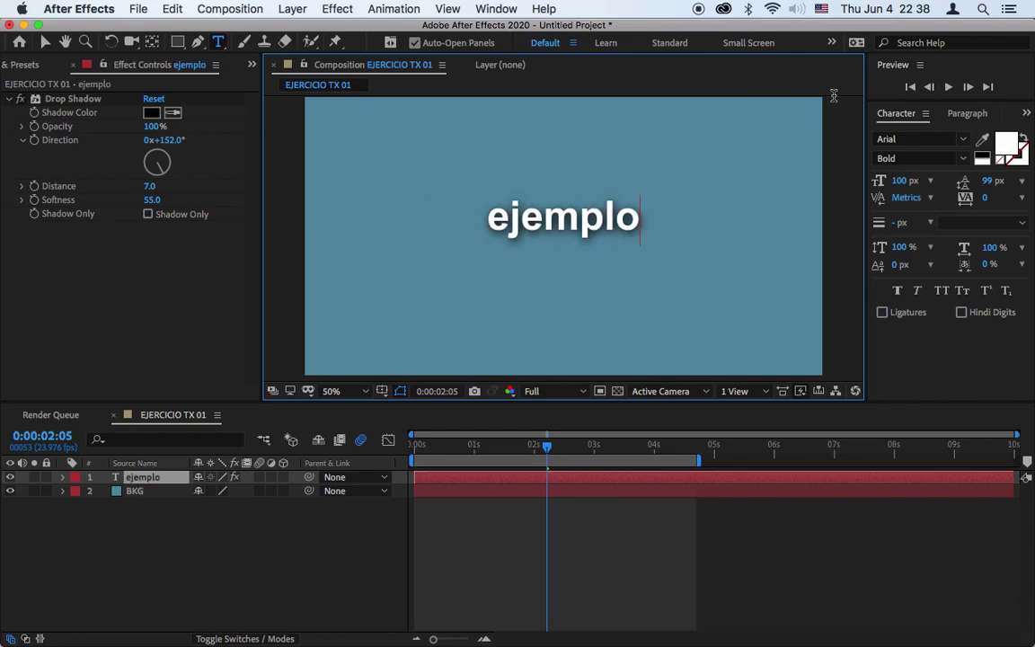
Step: Preview the animation with the reworded text and stop the playback
left_click(951, 87)
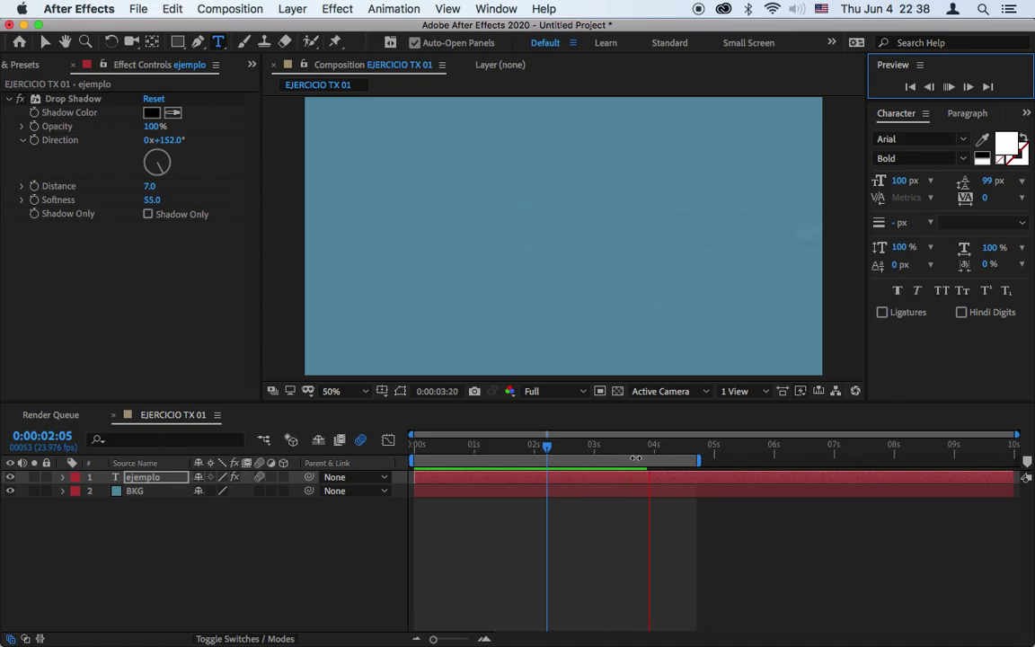
left_click(565, 480)
key("space")
Step: Apply faux bold and faux italic to the word "ejemplo" and change its font to Avenir Next
left_click(592, 478)
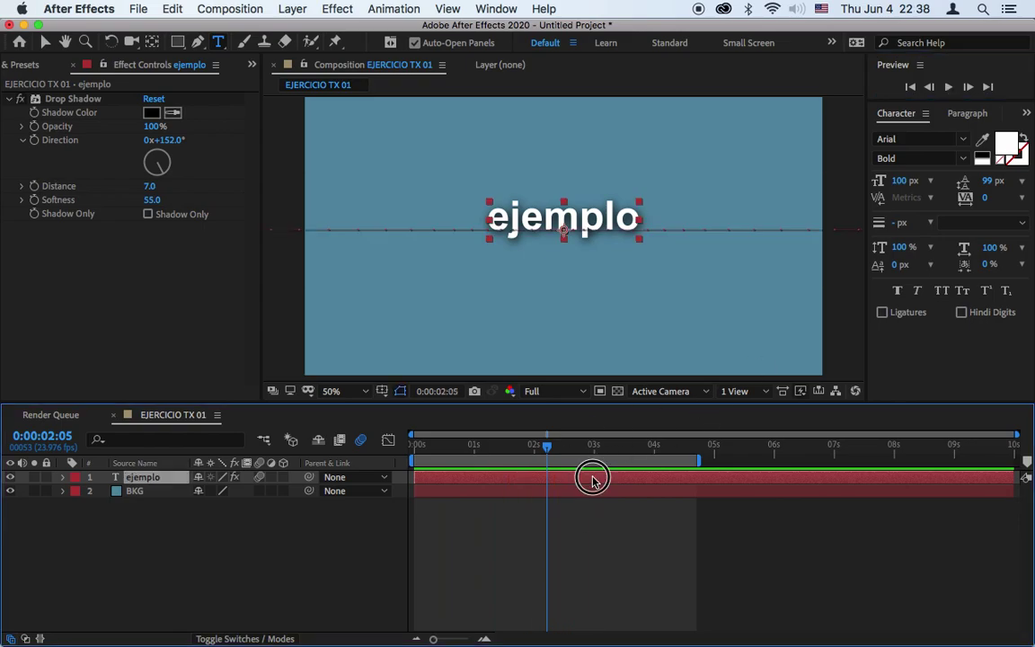
double_click(592, 479)
left_click(898, 290)
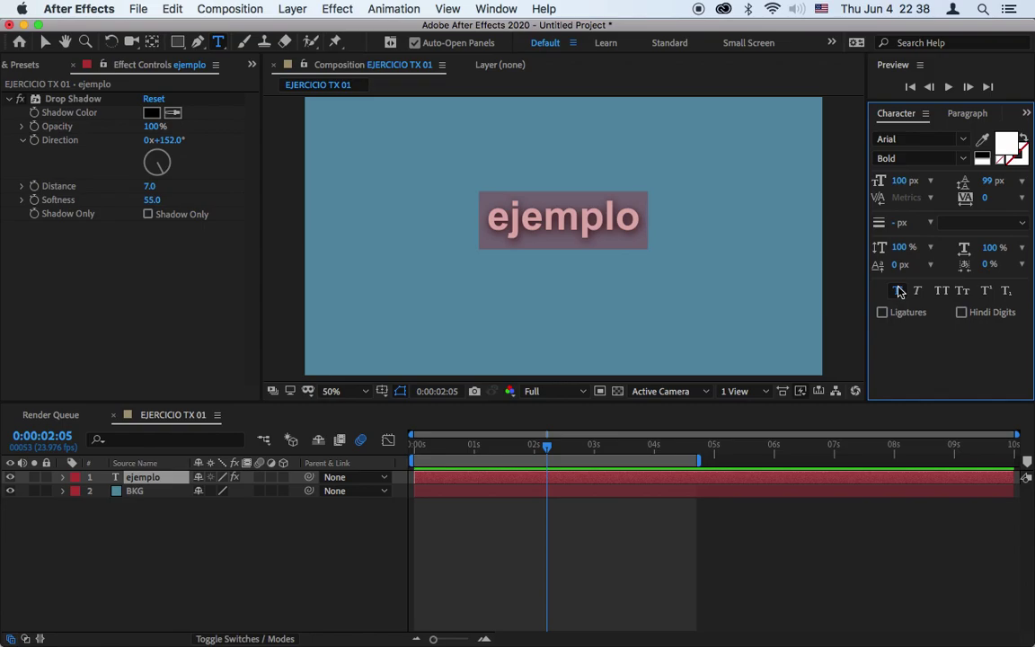
left_click(920, 290)
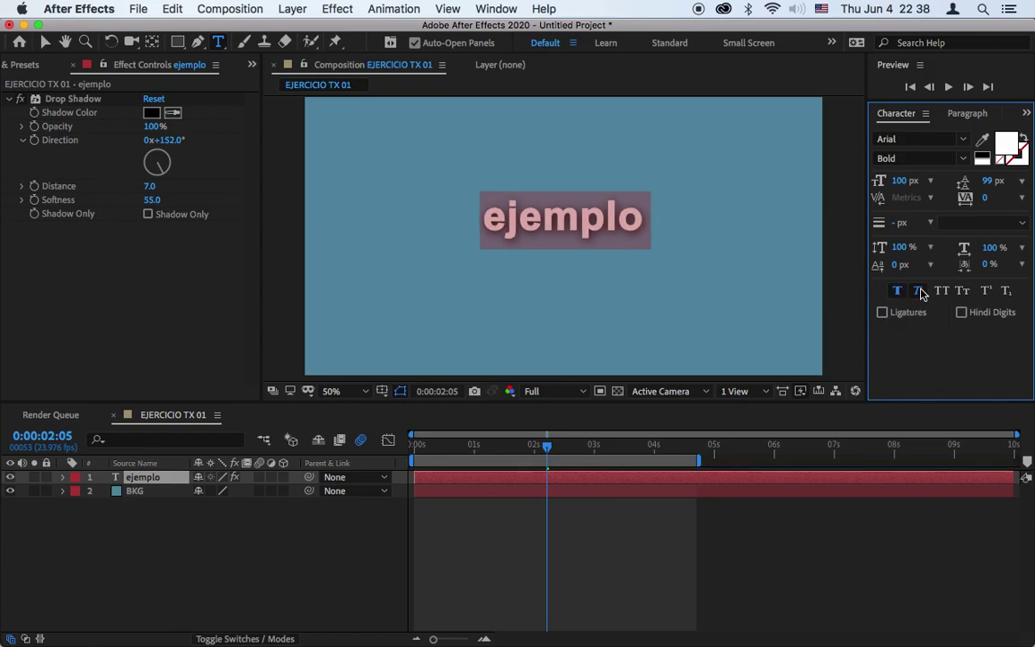
left_click(911, 139)
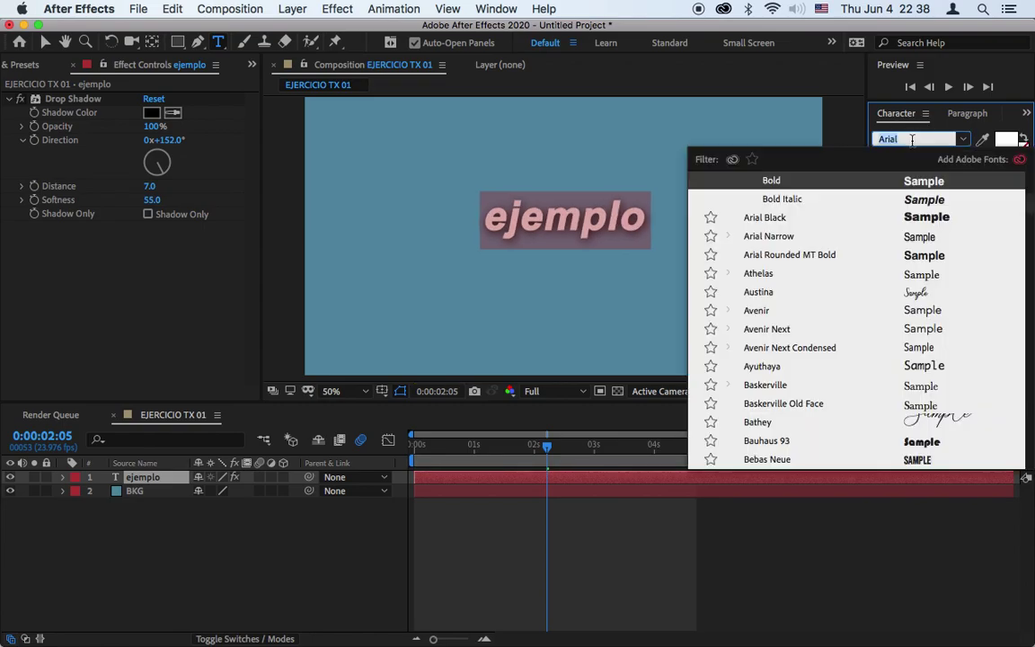
left_click(779, 332)
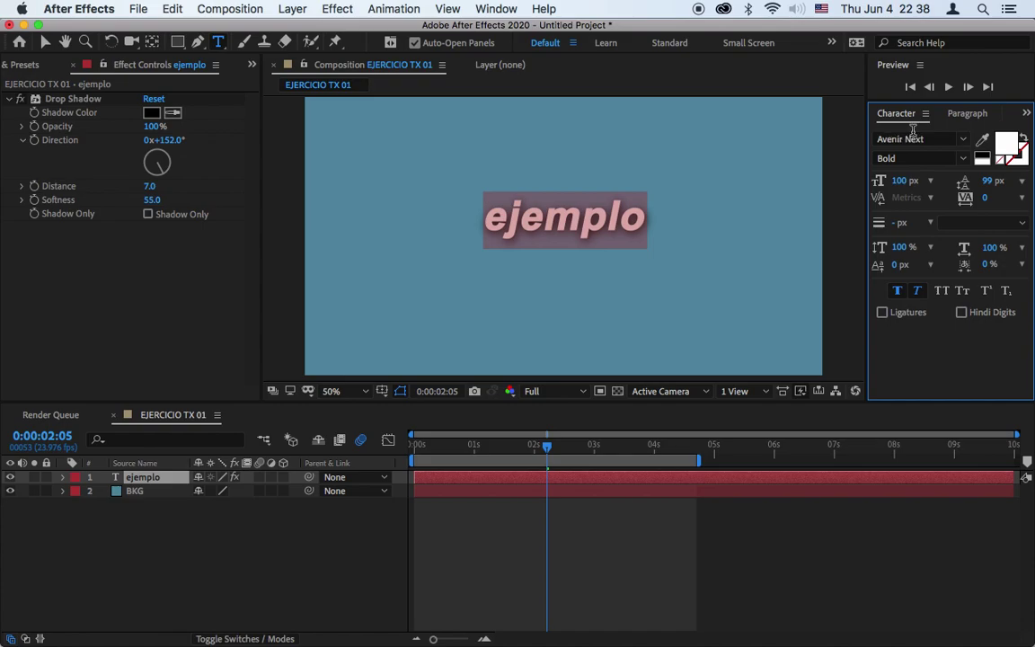
Step: Set the font style of the word "ejemplo" to Ultra Light and preview the animation
left_click(609, 544)
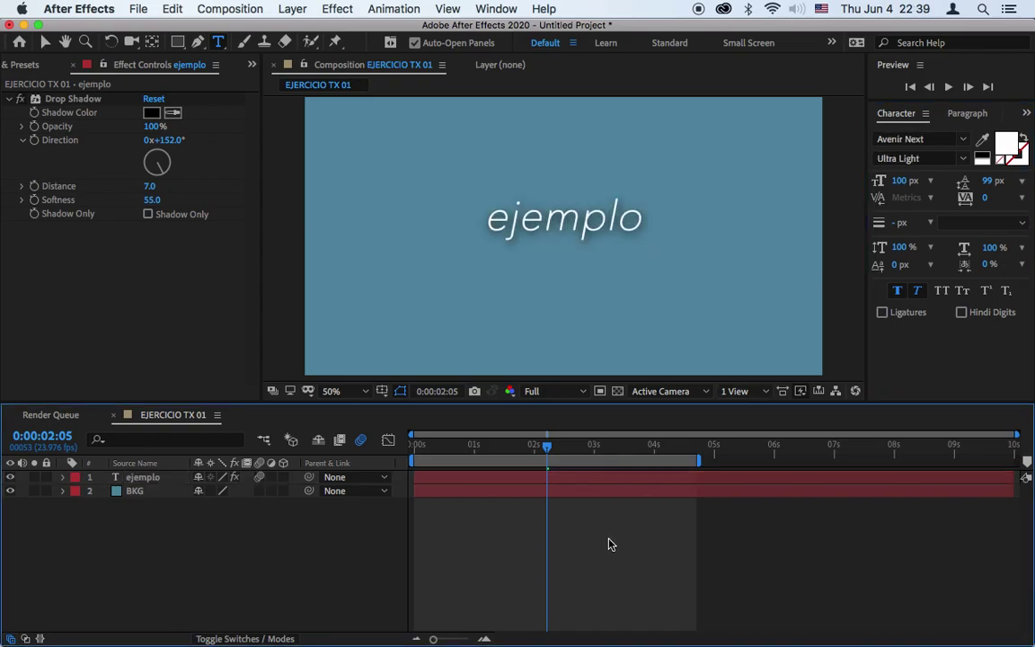
left_click(948, 87)
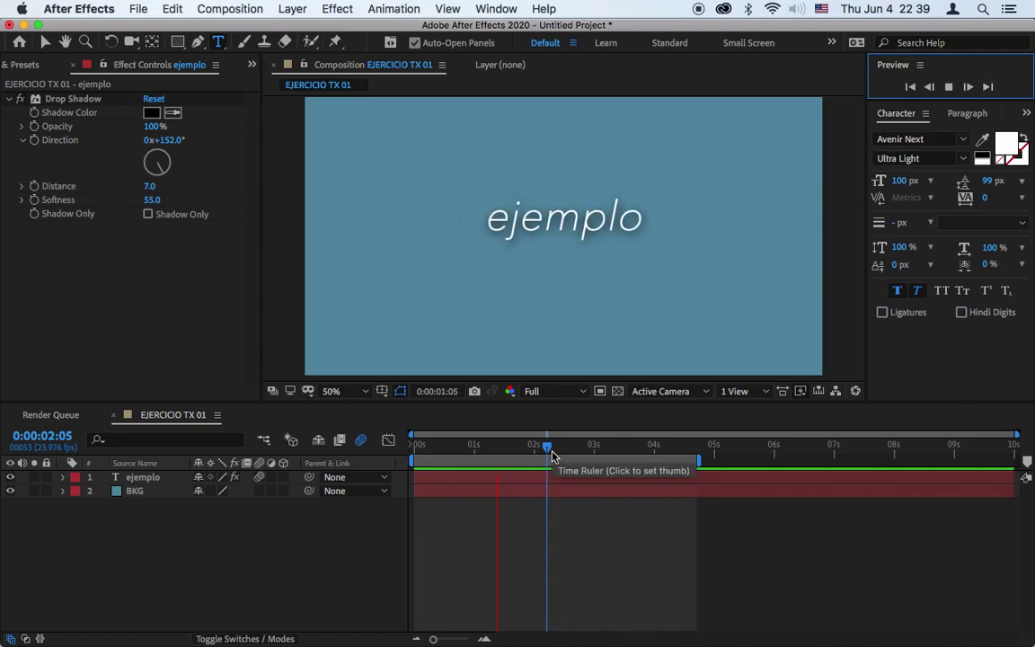
left_click(546, 477)
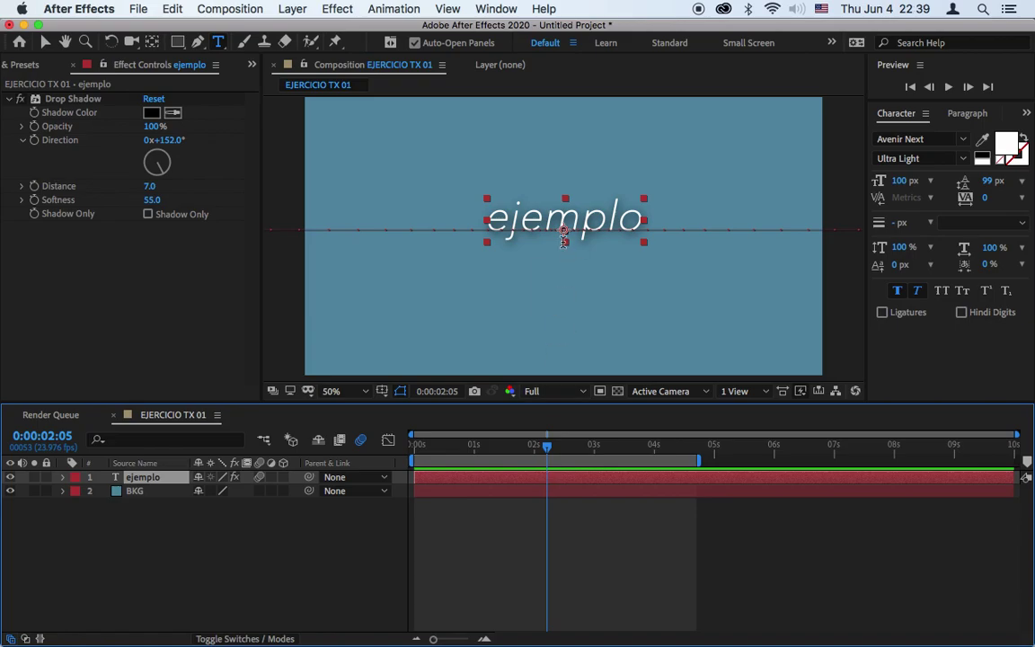
Step: Try left, right and centered paragraph alignment on the "ejemplo" text layer
left_click(45, 42)
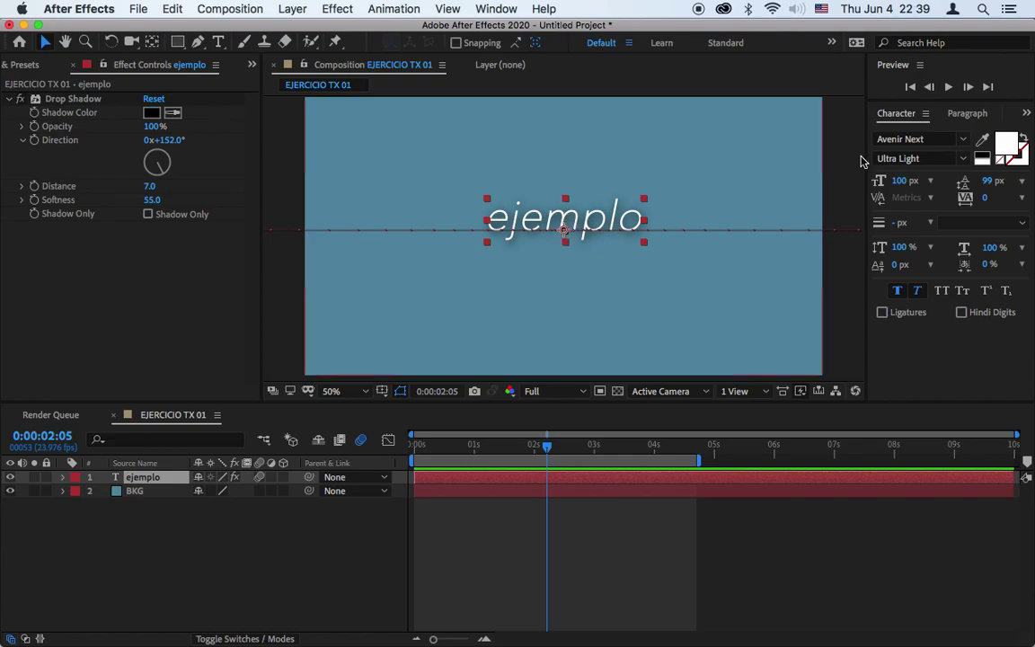
left_click(901, 116)
left_click(968, 114)
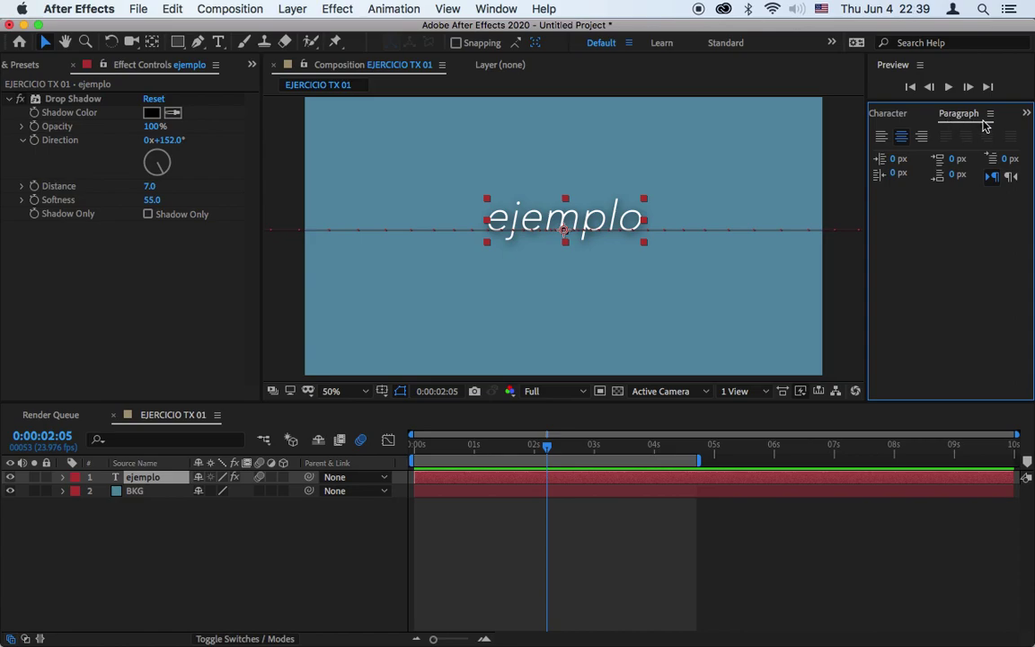
left_click(882, 138)
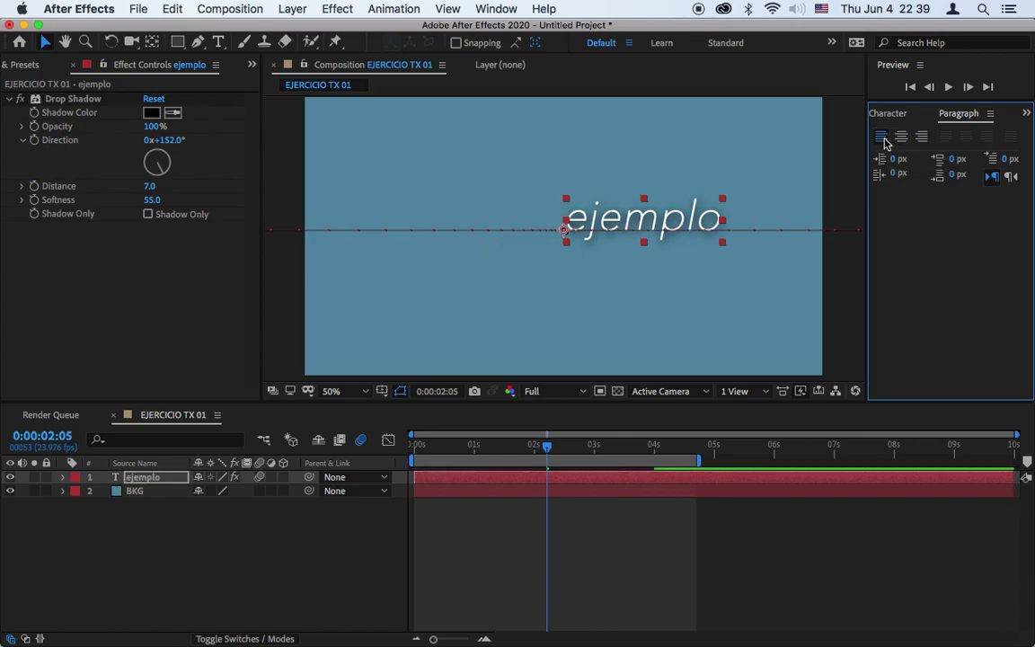
left_click(921, 137)
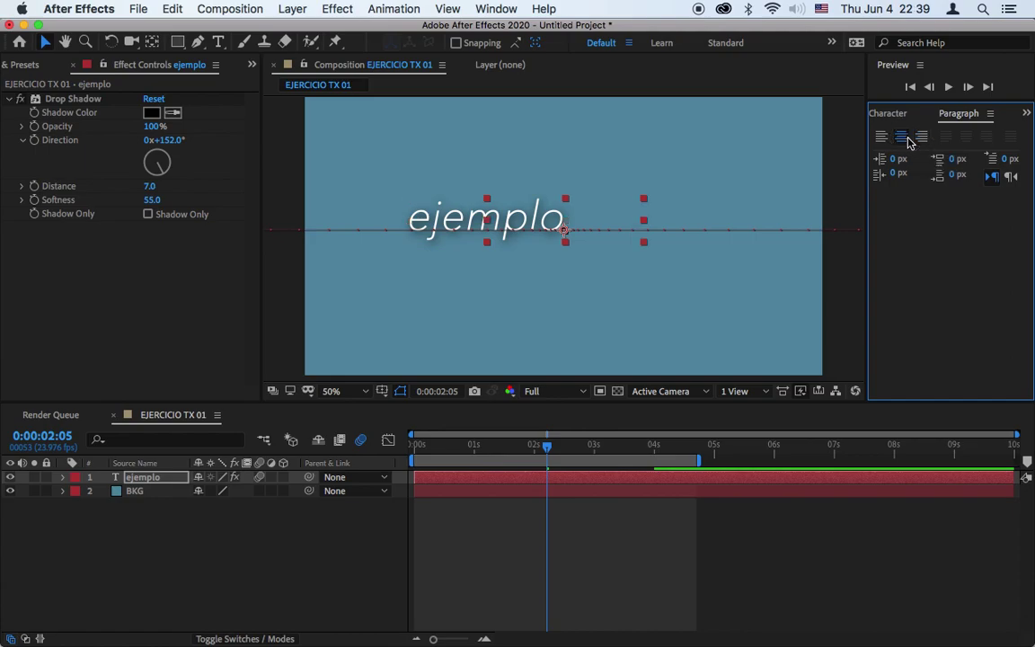
left_click(903, 138)
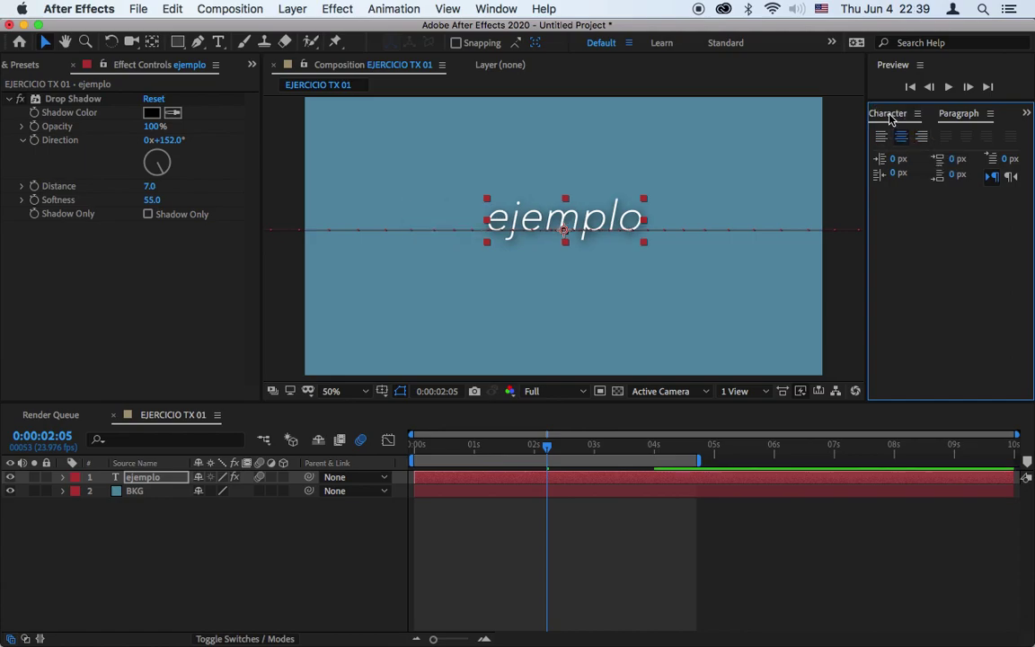
left_click(890, 116)
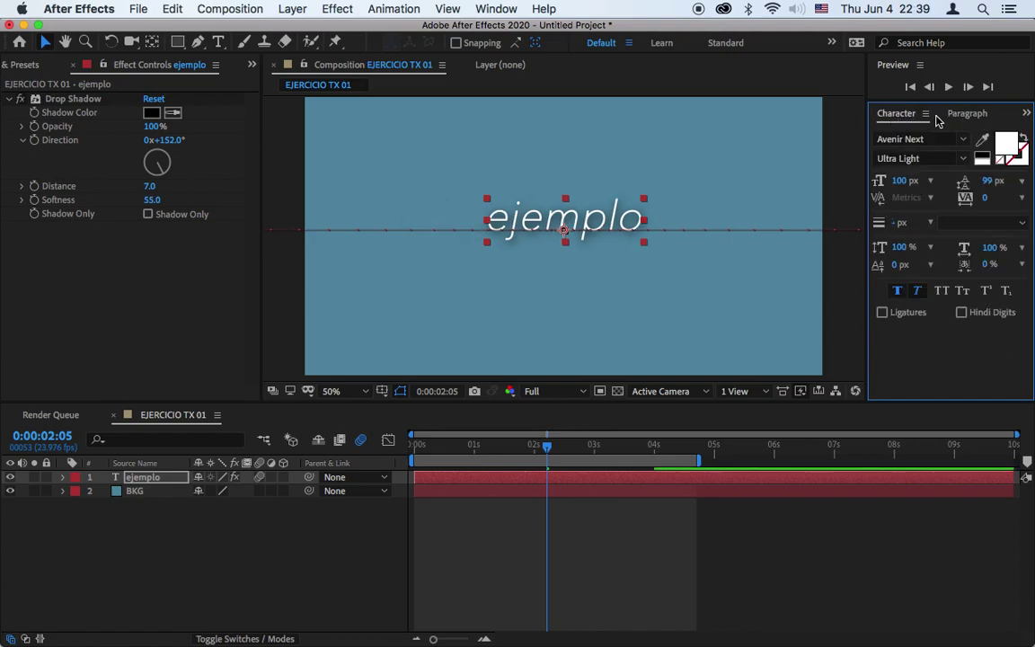
left_click(965, 115)
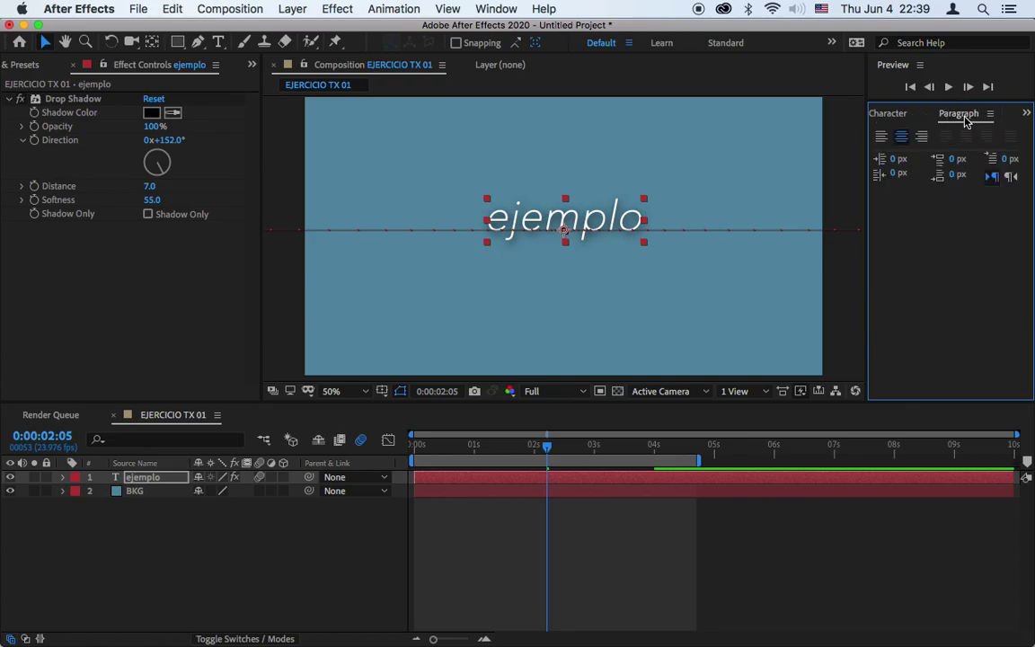
left_click(882, 138)
left_click(922, 141)
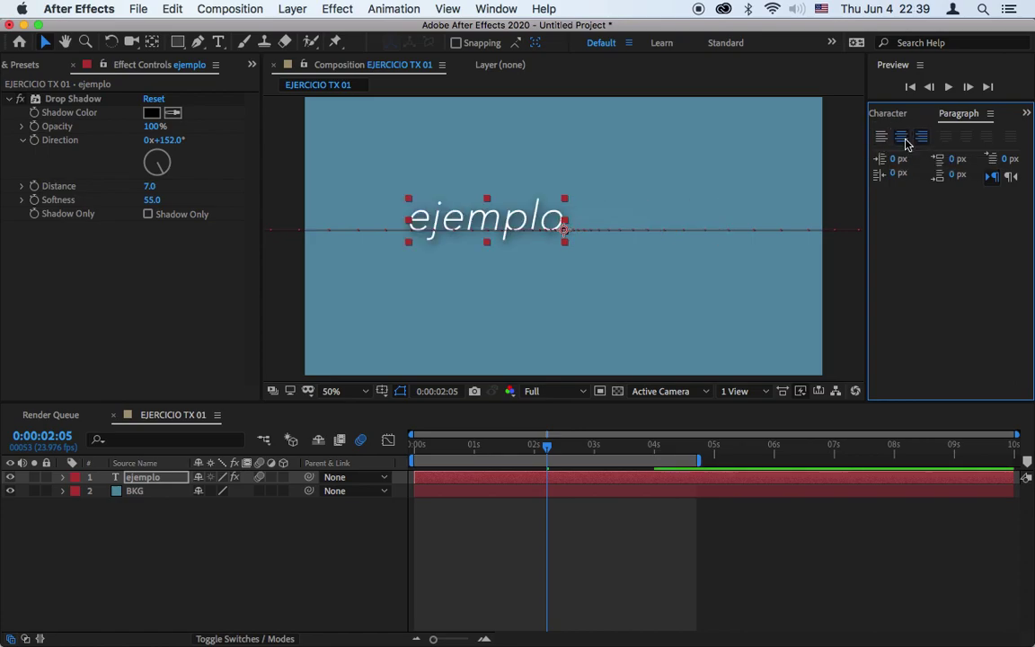
left_click(901, 137)
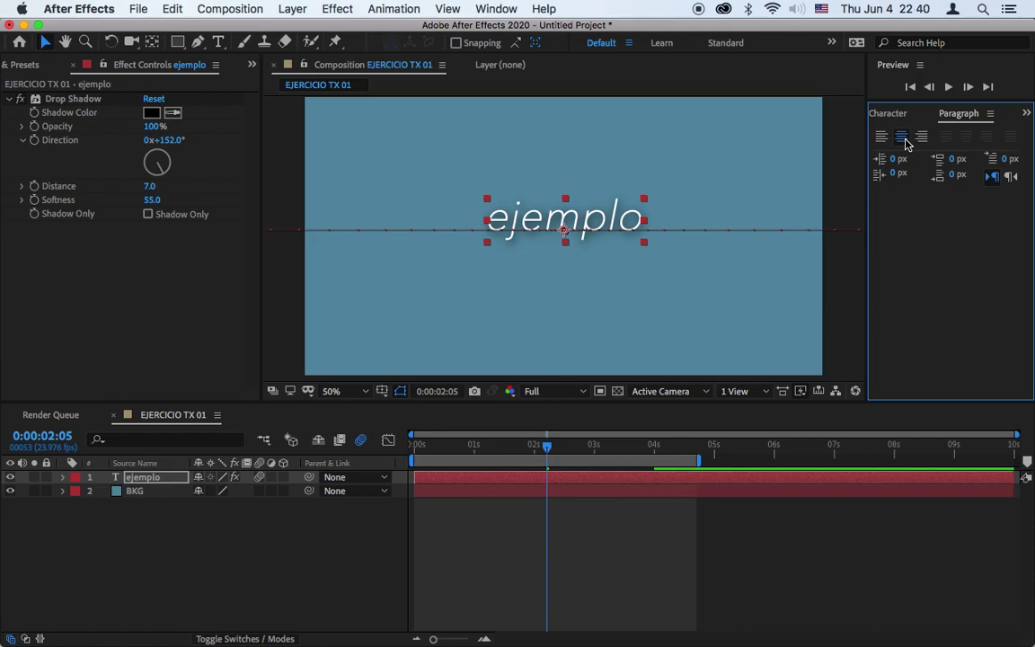
Step: Left-align the "ejemplo" text and shift its Position keyframes at 1 and 3 seconds together so the first reads 460, 360
left_click(881, 138)
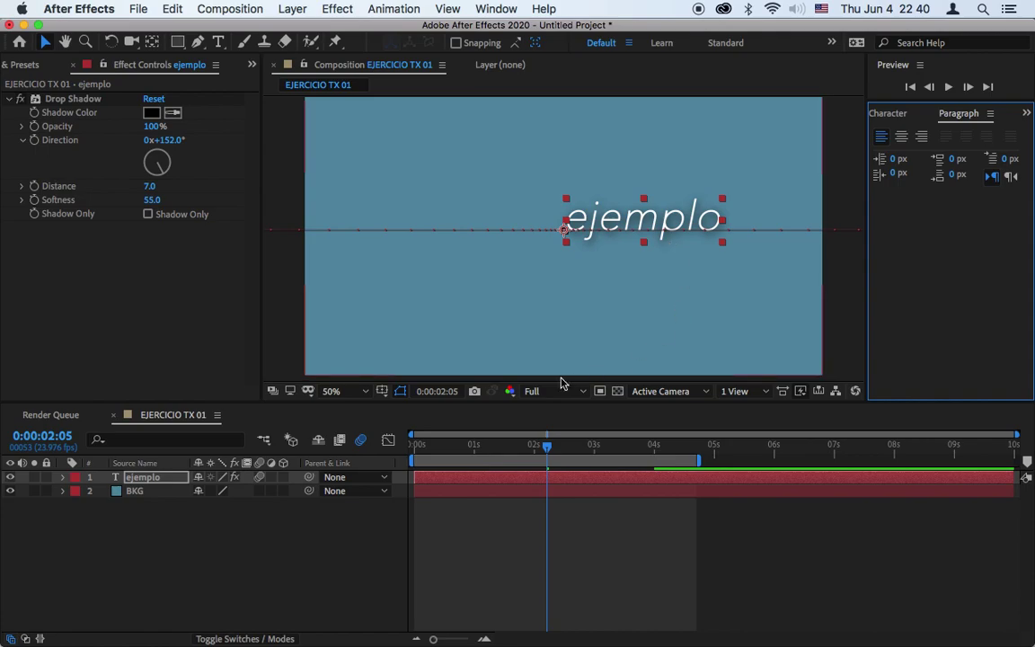
left_click(63, 477)
left_click_drag(471, 447, 473, 446)
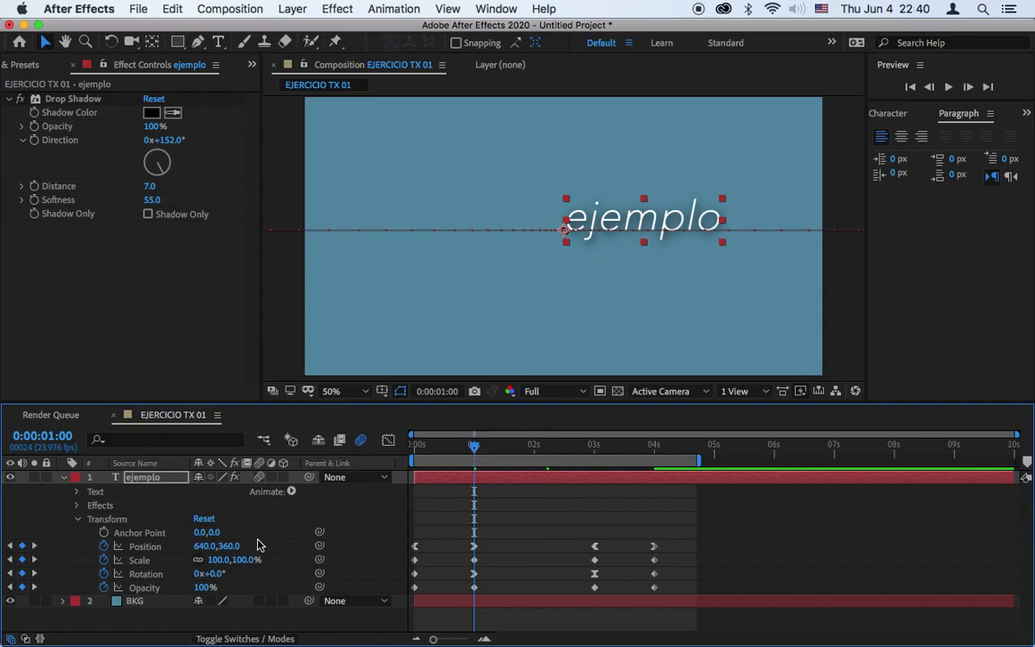
left_click(146, 546)
left_click_drag(449, 508, 607, 553)
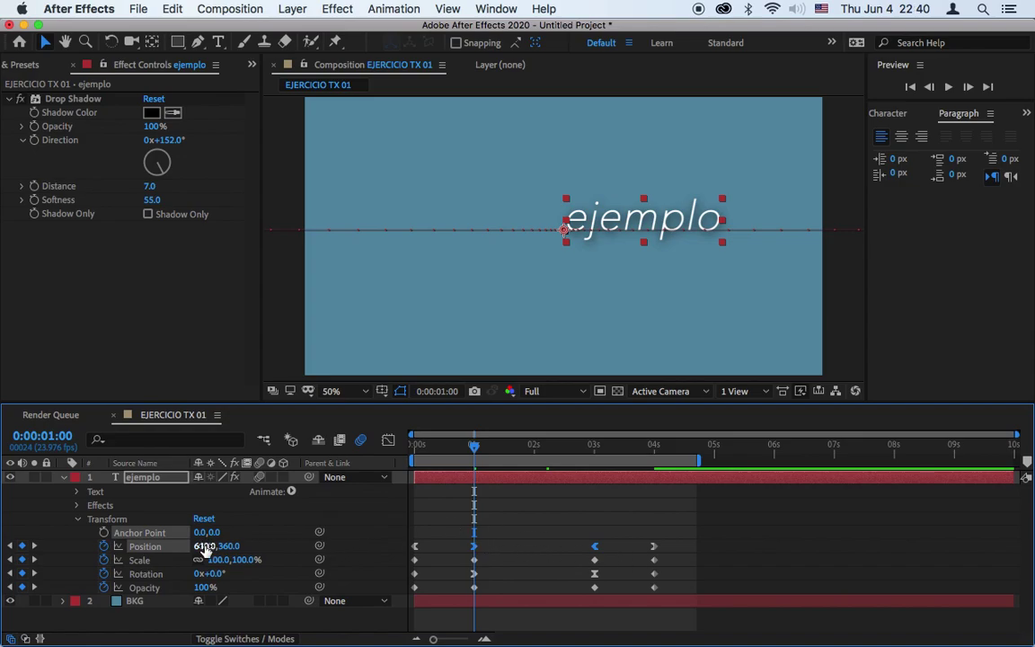
left_click_drag(205, 548, 76, 564)
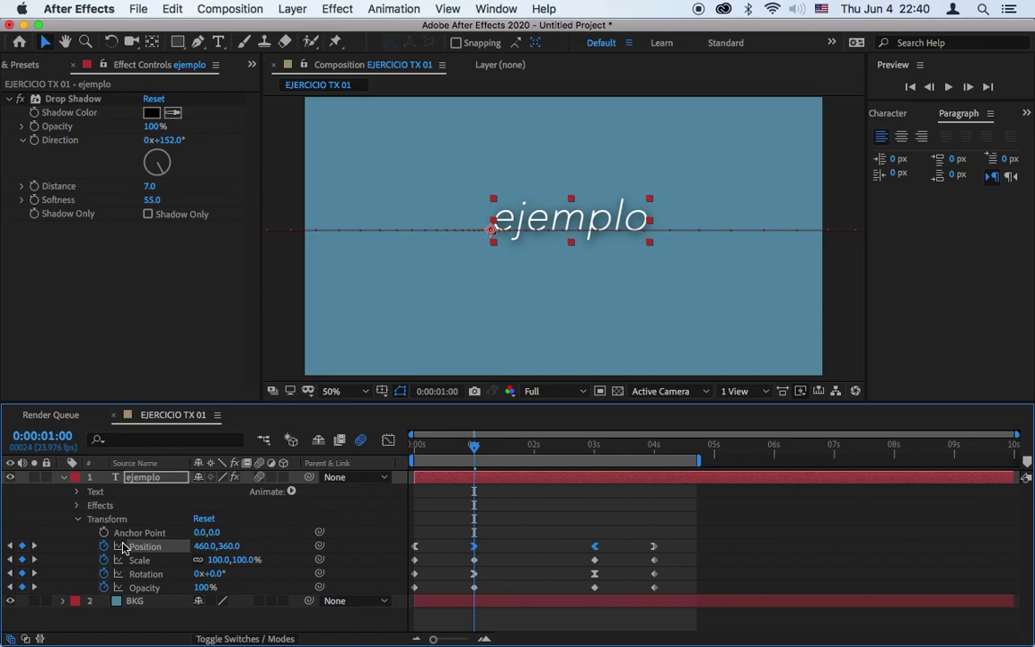
Step: Show the title/action safe guides, shift the two selected Position keyframes until the X value is 444, and preview the animation
left_click(381, 393)
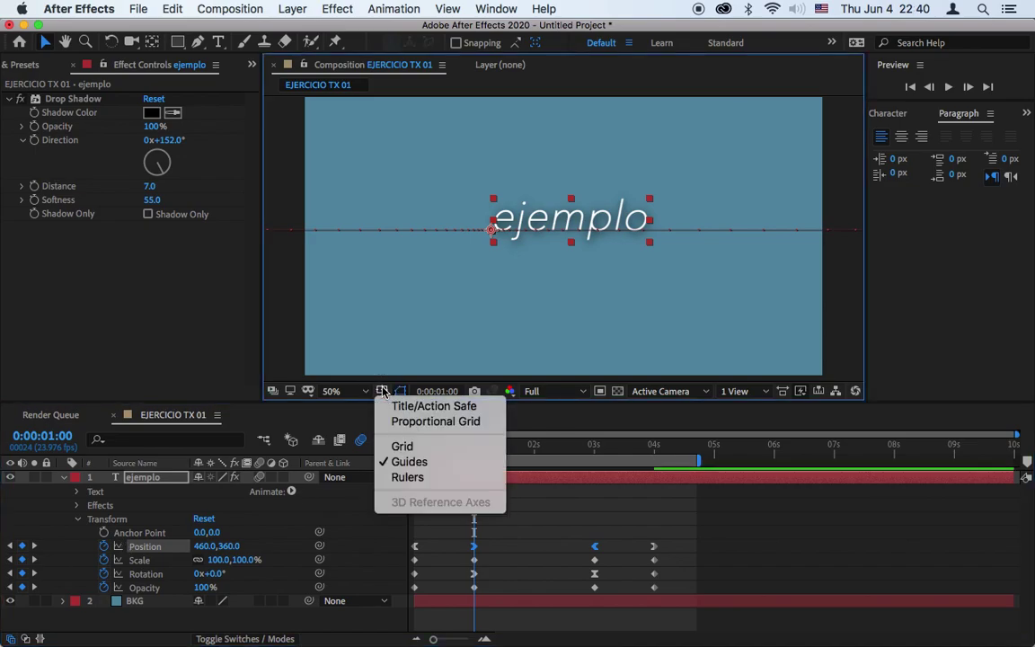
left_click(414, 406)
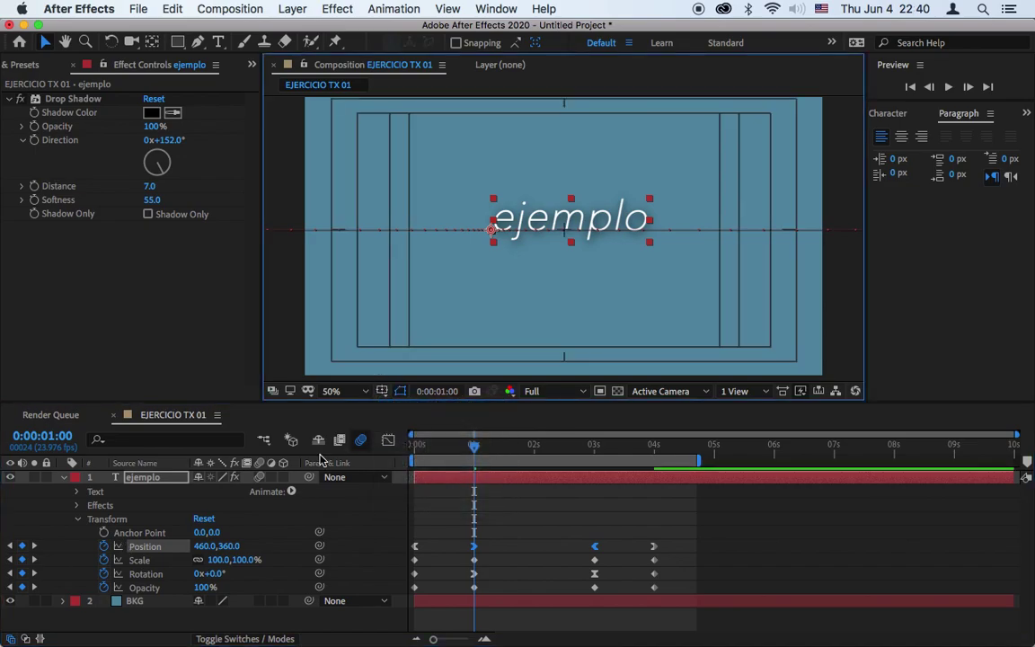
mouse_move(205, 547)
left_mouse_down()
mouse_move(181, 551)
mouse_move(192, 548)
left_mouse_up()
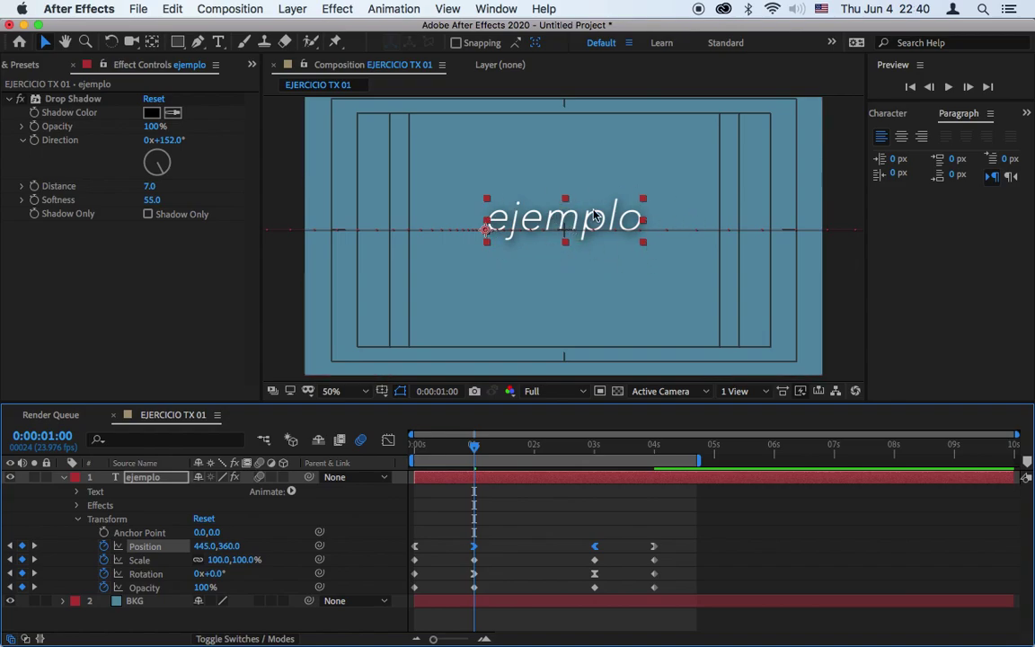
mouse_move(207, 547)
left_mouse_down()
mouse_move(194, 555)
mouse_move(213, 557)
mouse_move(208, 550)
left_mouse_up()
left_click(514, 526)
left_click(950, 87)
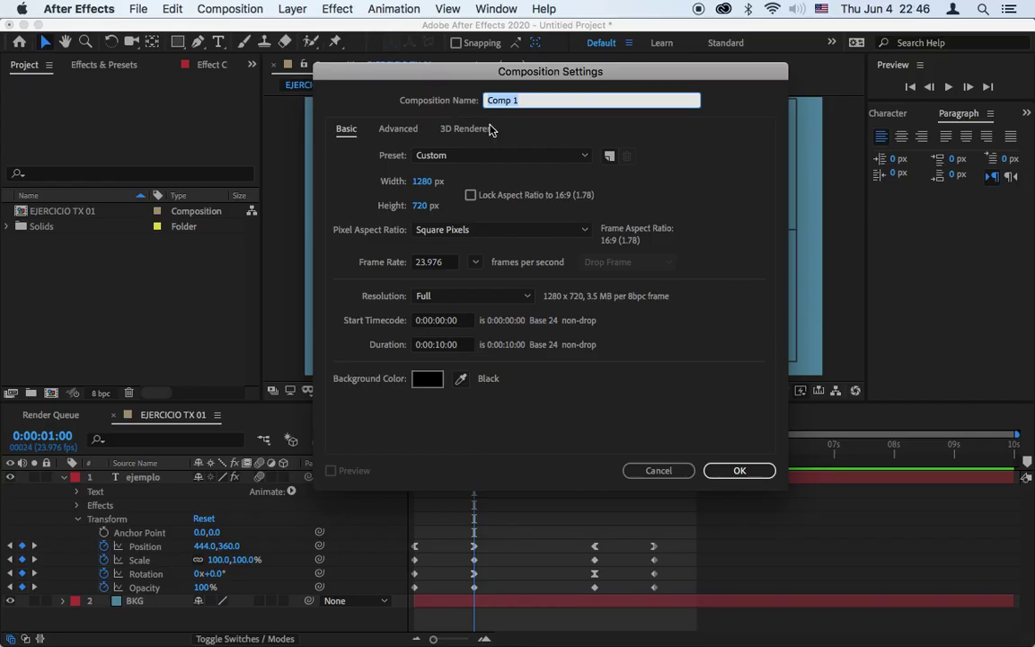
Step: Create a new composition named EJERCICIO TX 02
type("EJERCICIO TX 02")
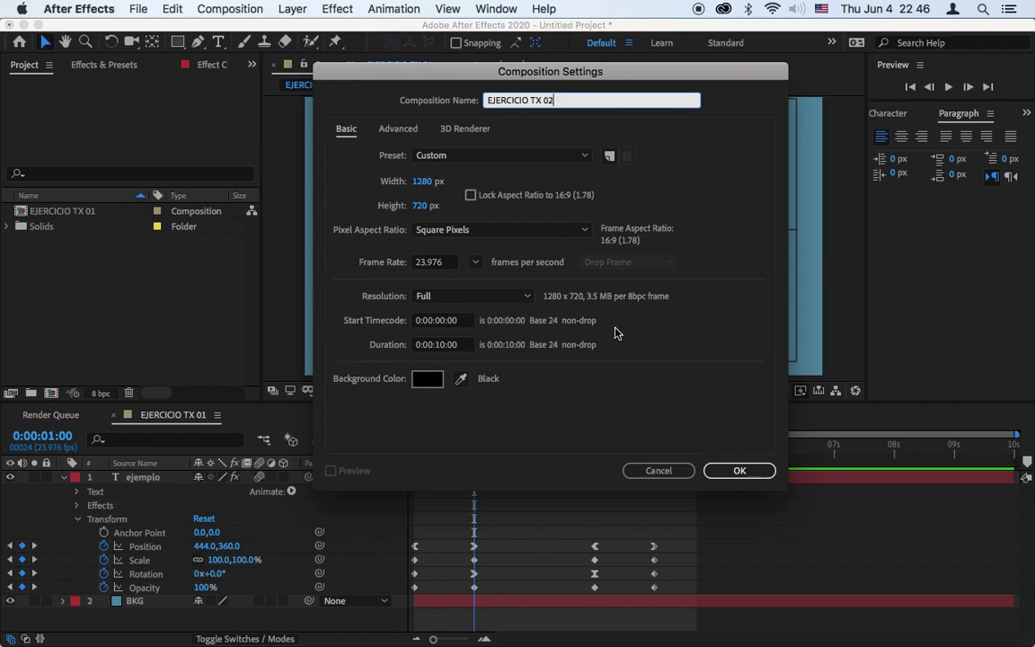
left_click(742, 471)
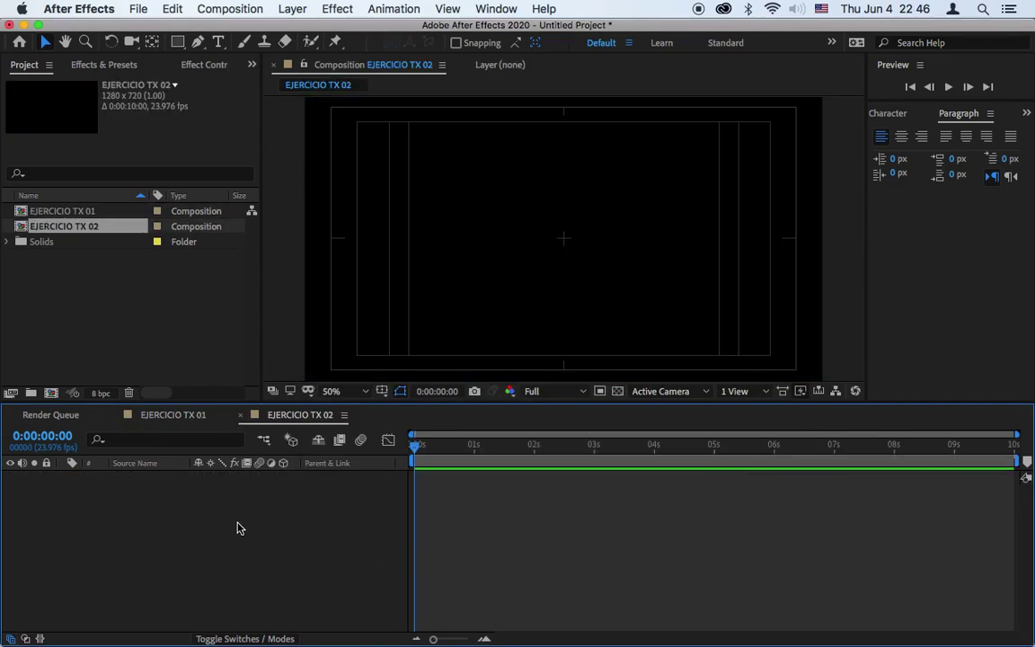
right_click(237, 528)
mouse_move(276, 470)
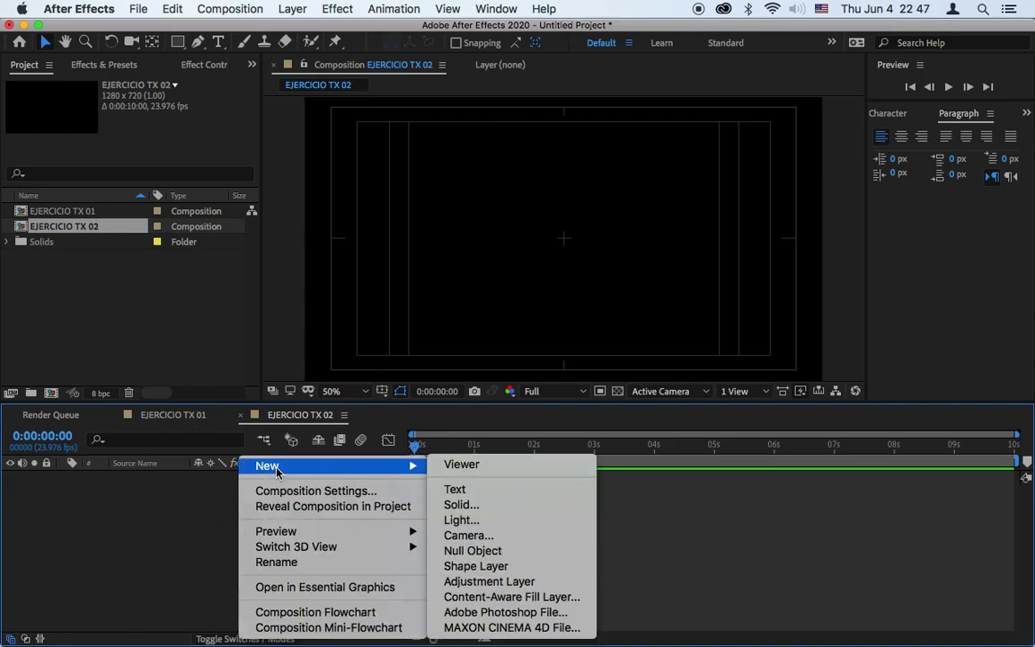
left_click(138, 513)
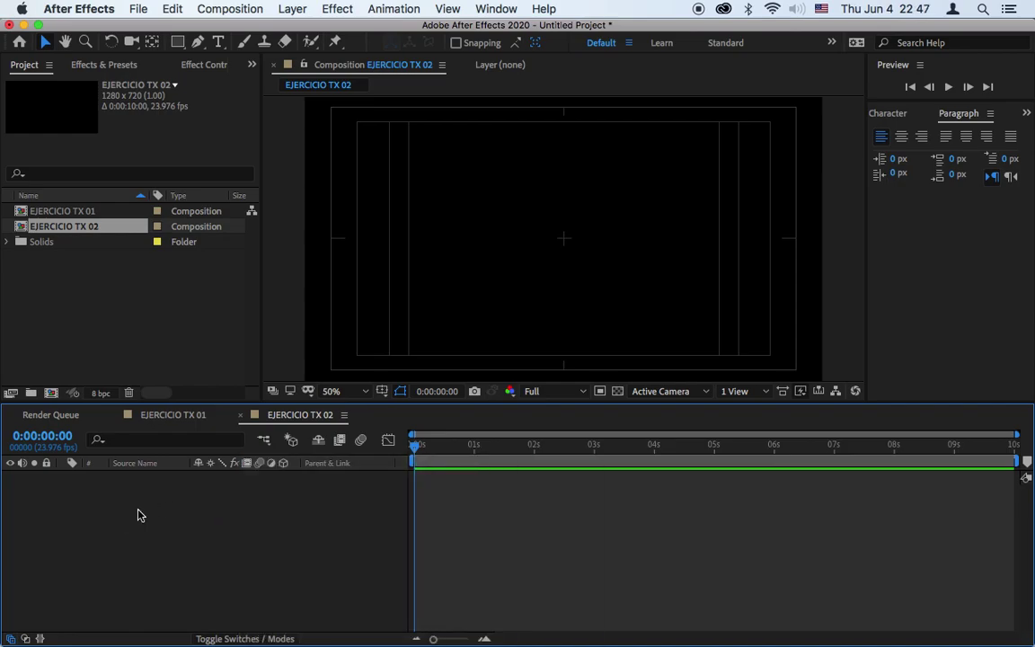
right_click(138, 513)
mouse_move(260, 468)
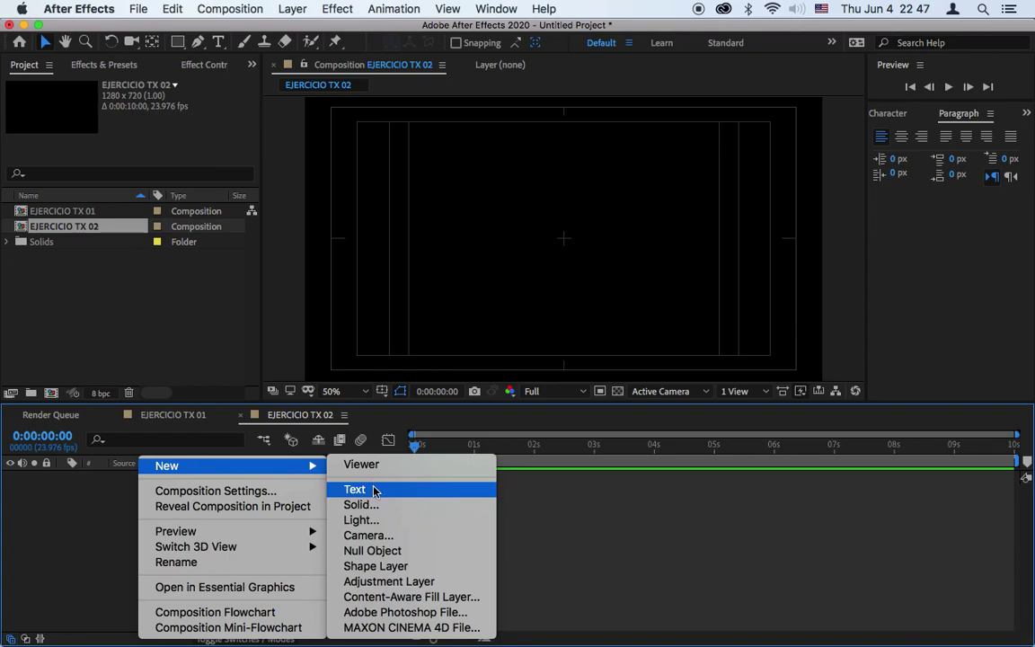
left_click(90, 508)
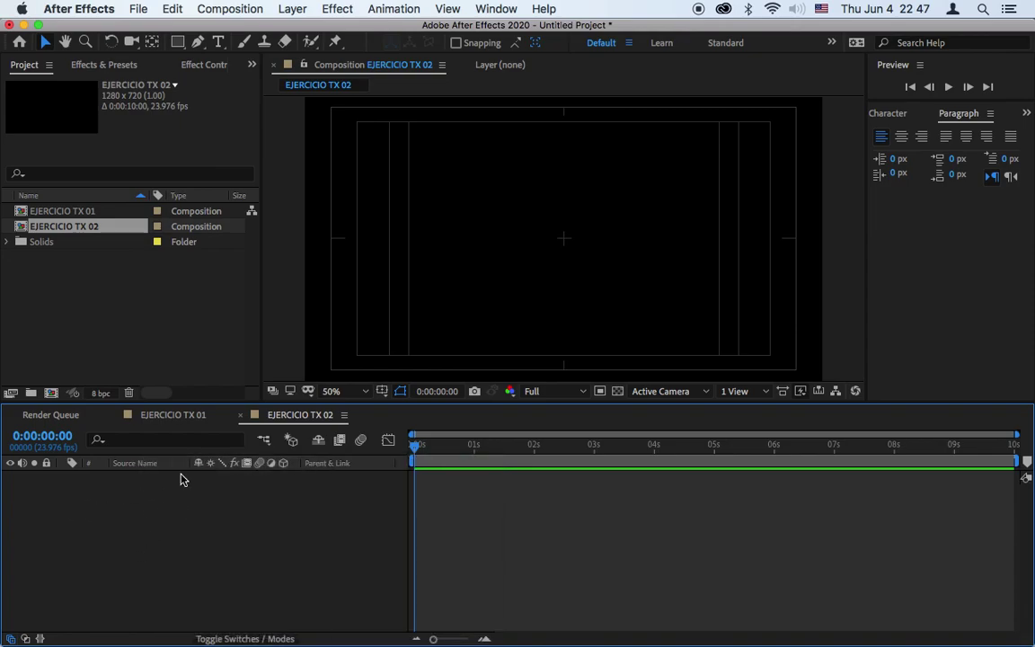
Step: Add a text layer reading "animation tool" to the EJERCICIO TX 02 composition
left_click(292, 9)
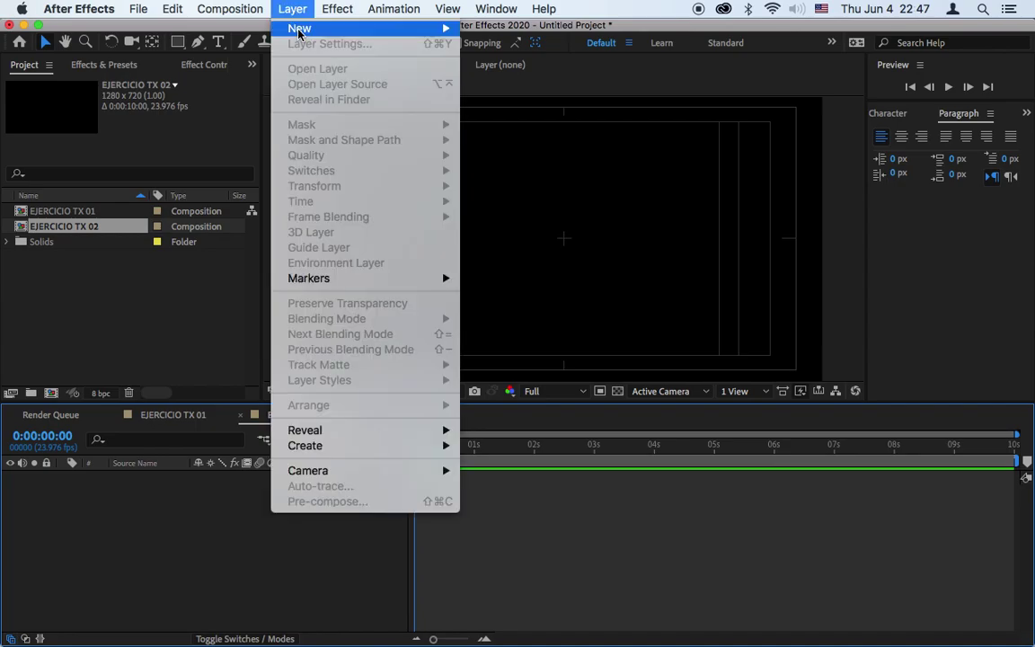
mouse_move(344, 27)
left_click(489, 33)
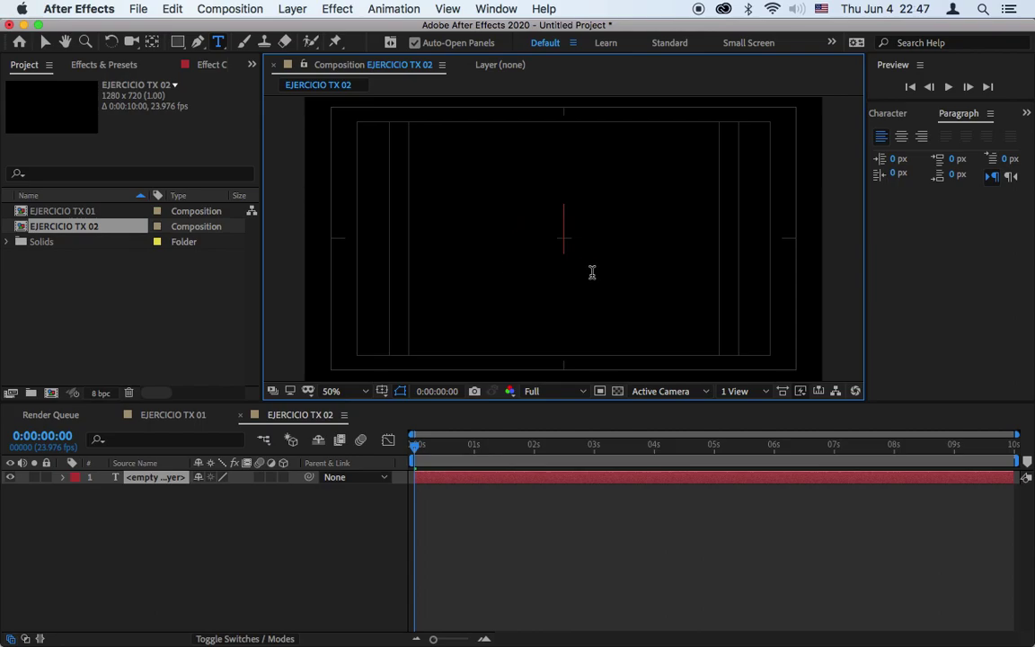
type("ani")
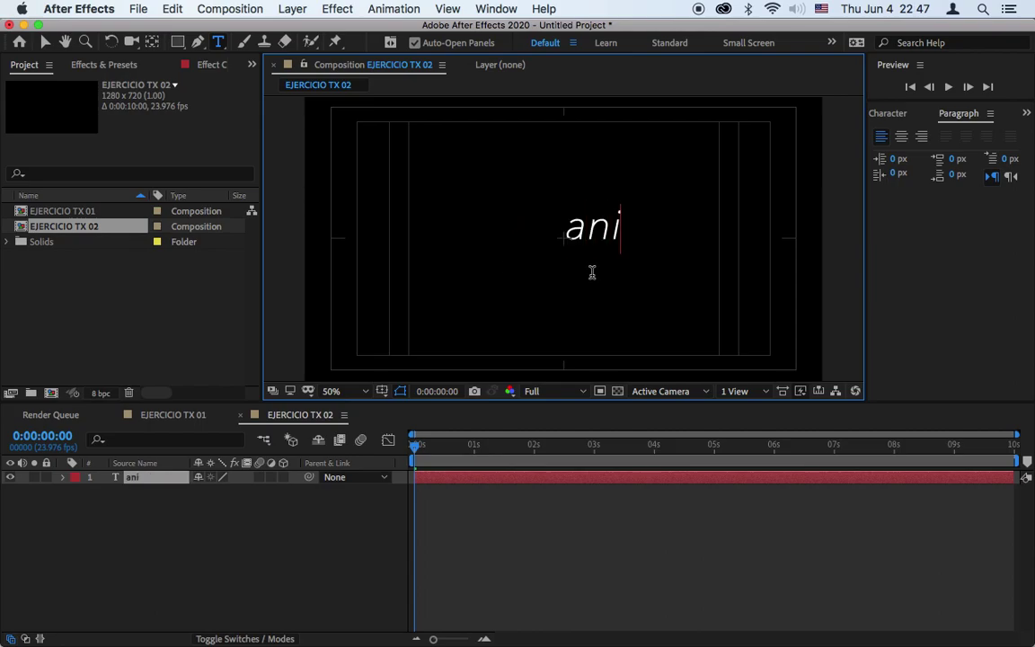
type("mation tool")
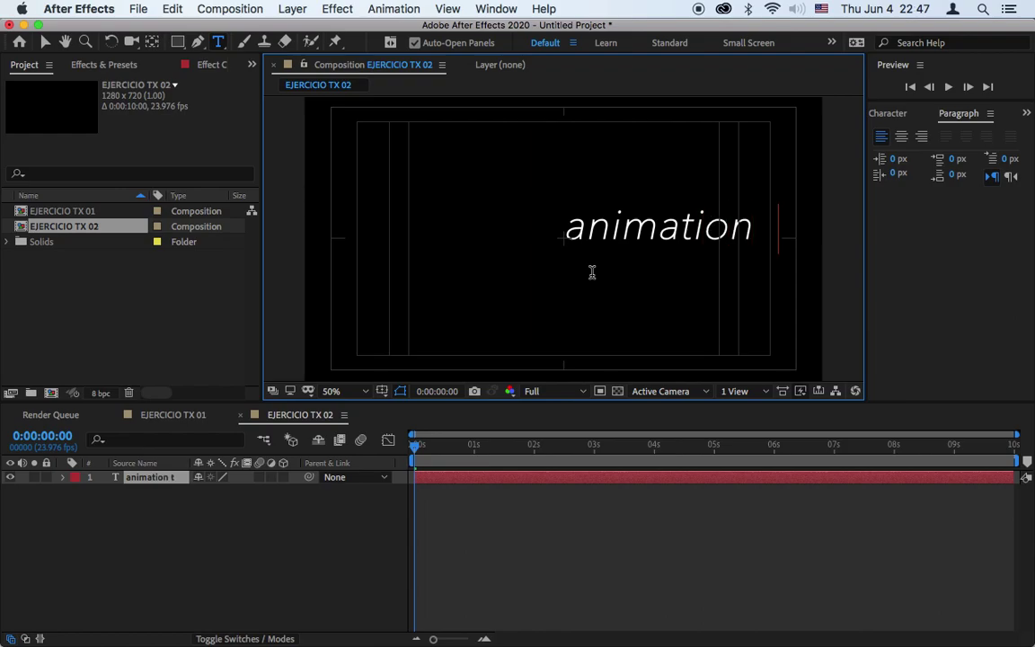
left_click(547, 481)
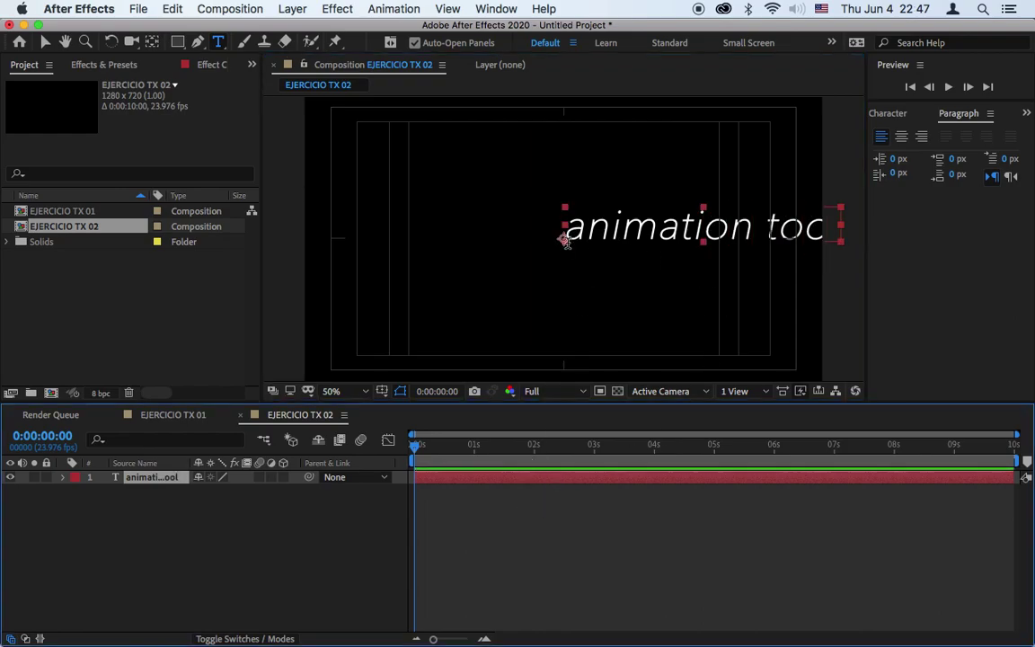
Step: Center-align the "animation tool" text and turn off its faux bold and faux italic
left_click(887, 113)
left_click(959, 113)
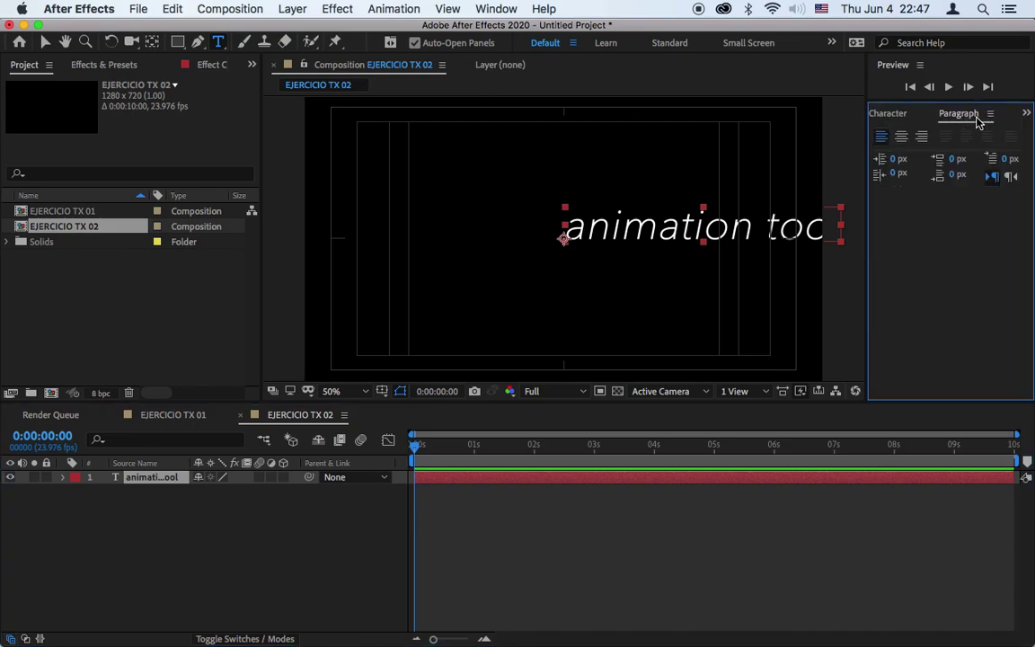
left_click(901, 137)
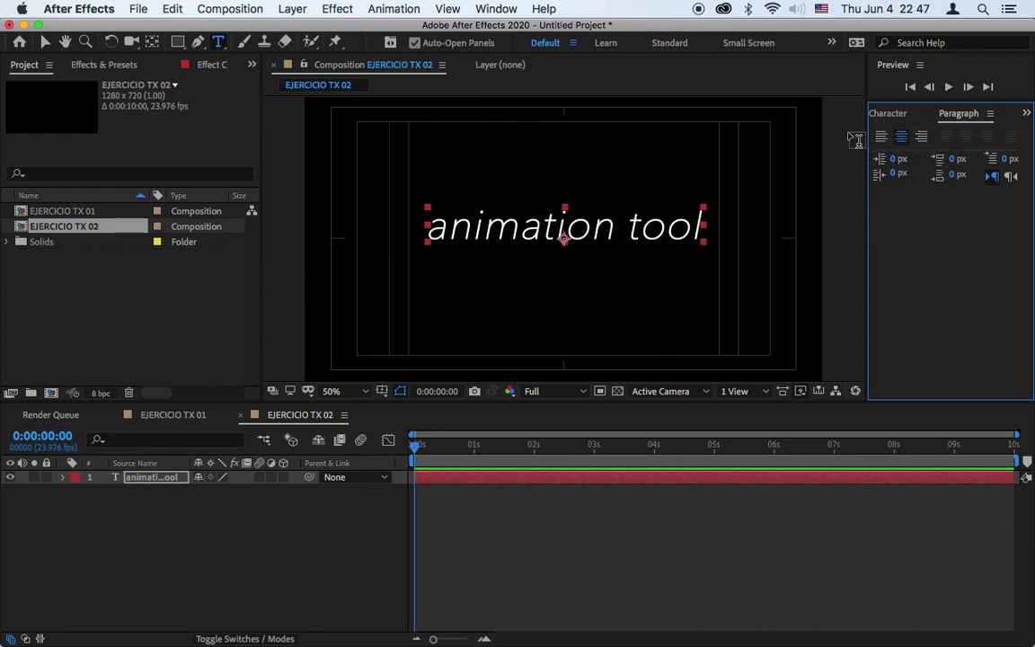
left_click(887, 113)
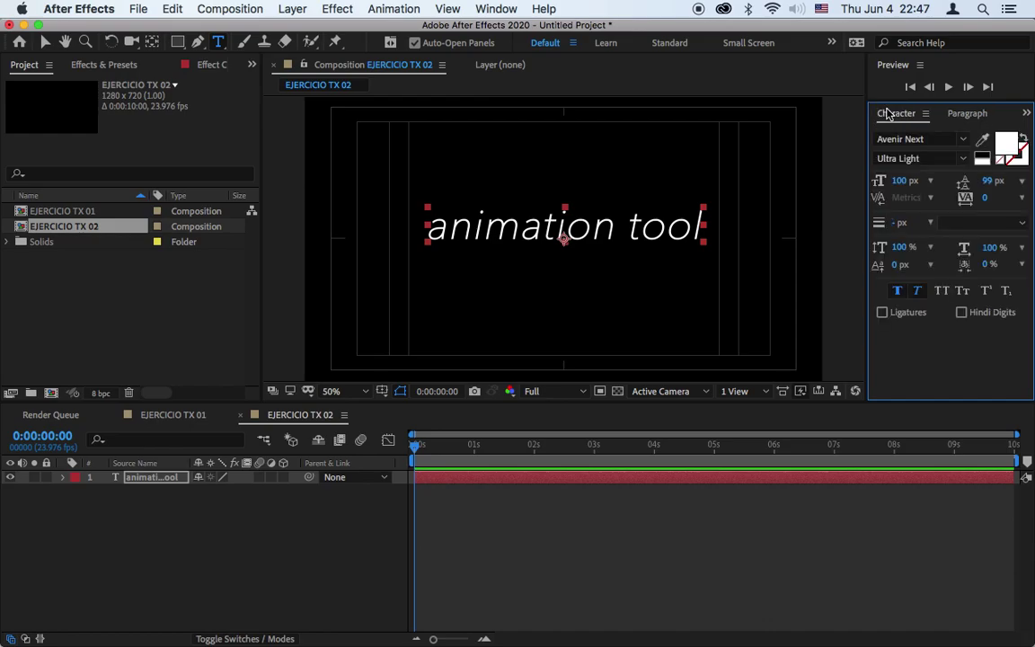
left_click(916, 291)
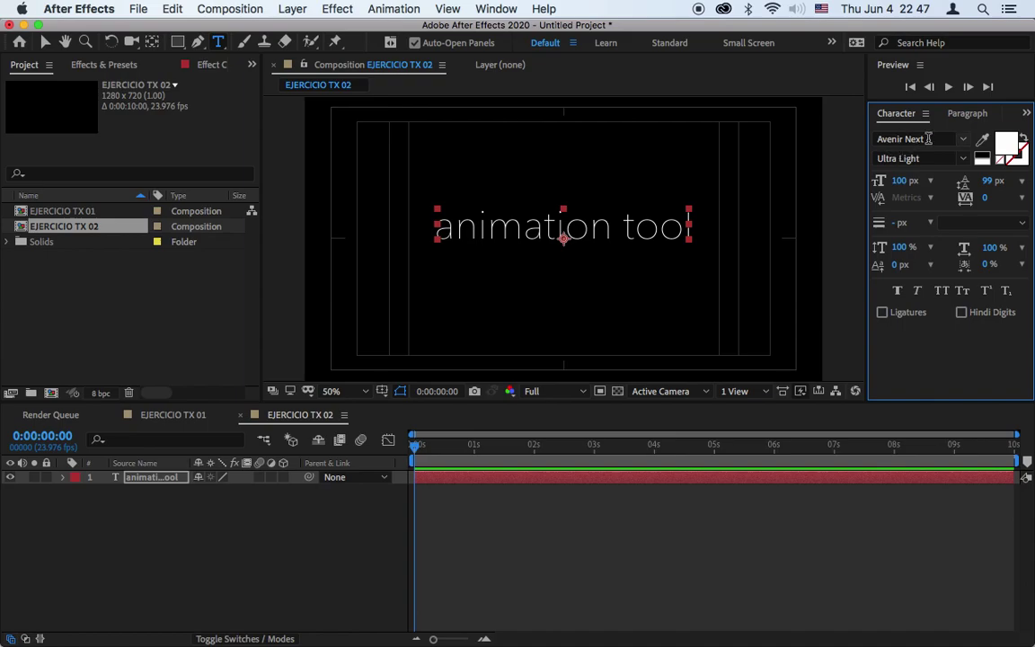
Step: Change the "animation tool" text's font to Arial Regular and switch back to the Selection tool
left_click(941, 139)
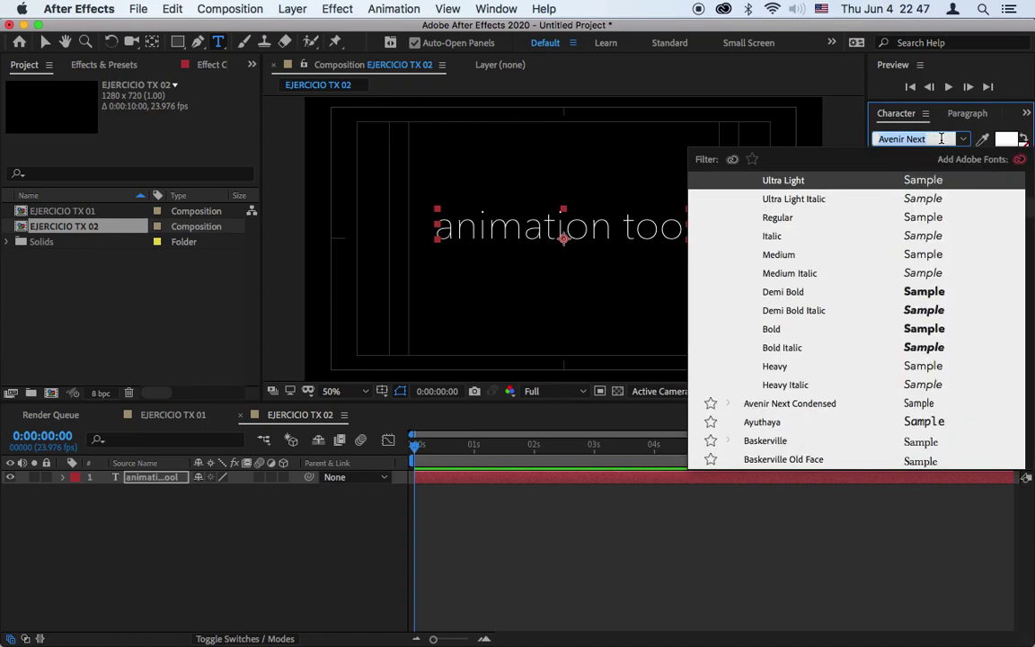
type("arial")
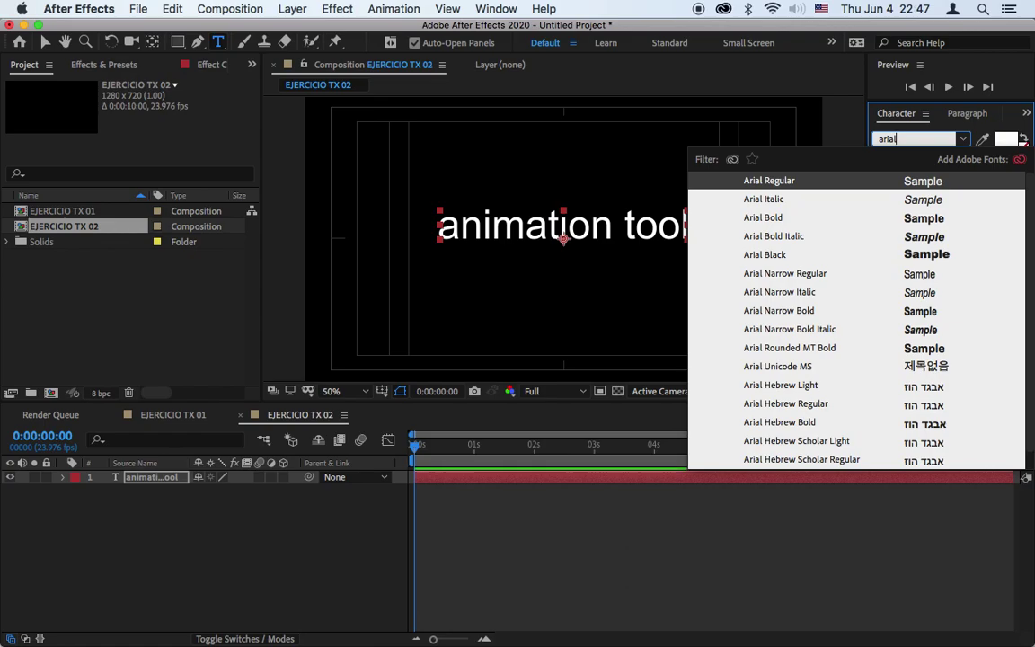
left_click(732, 178)
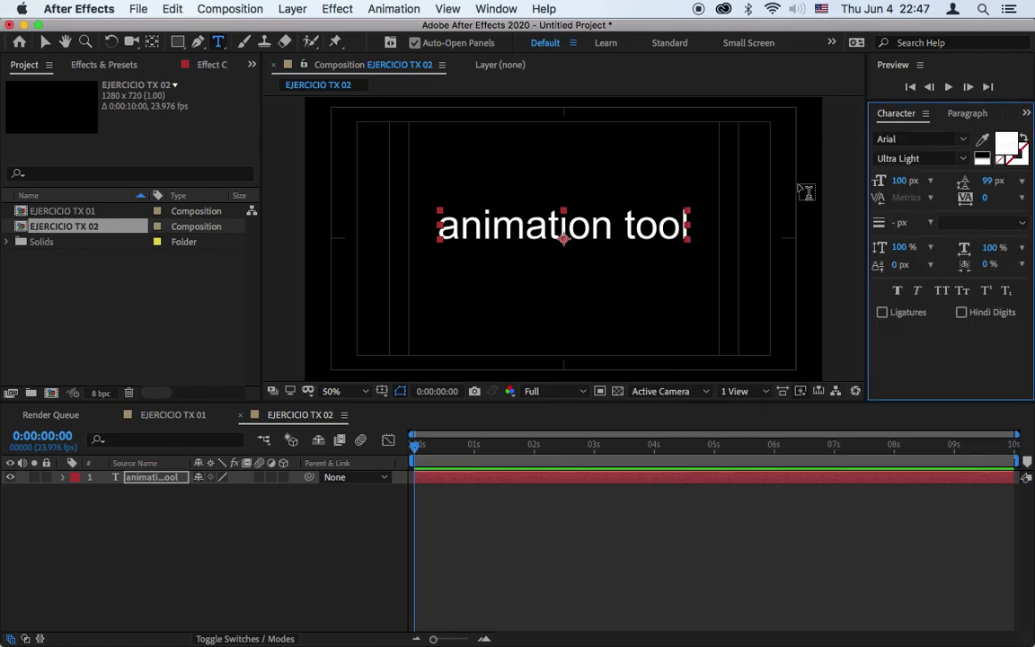
double_click(680, 484)
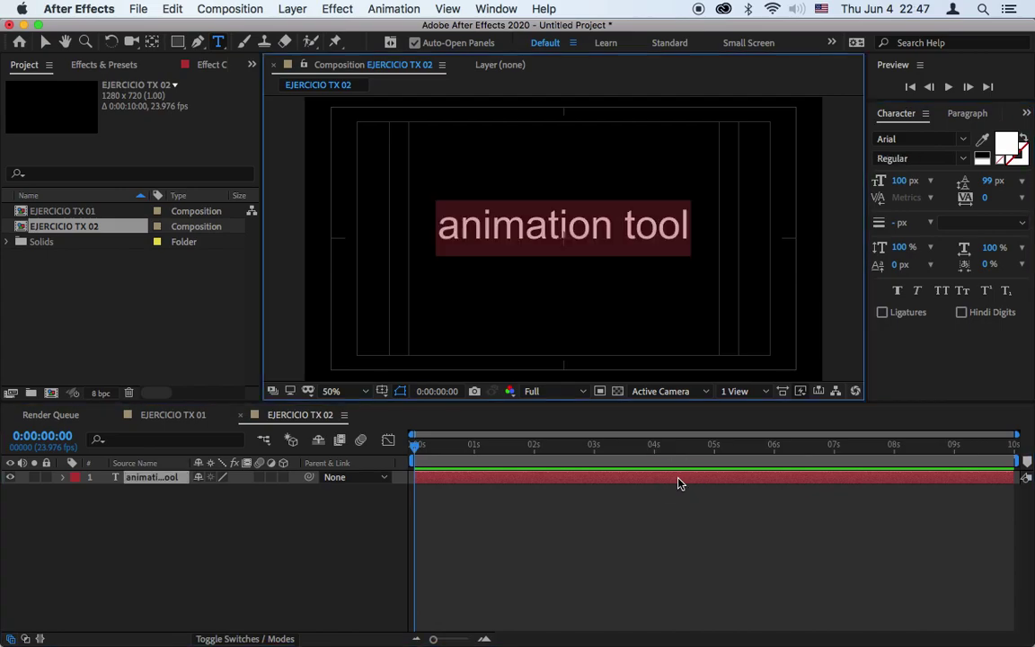
left_click(680, 481)
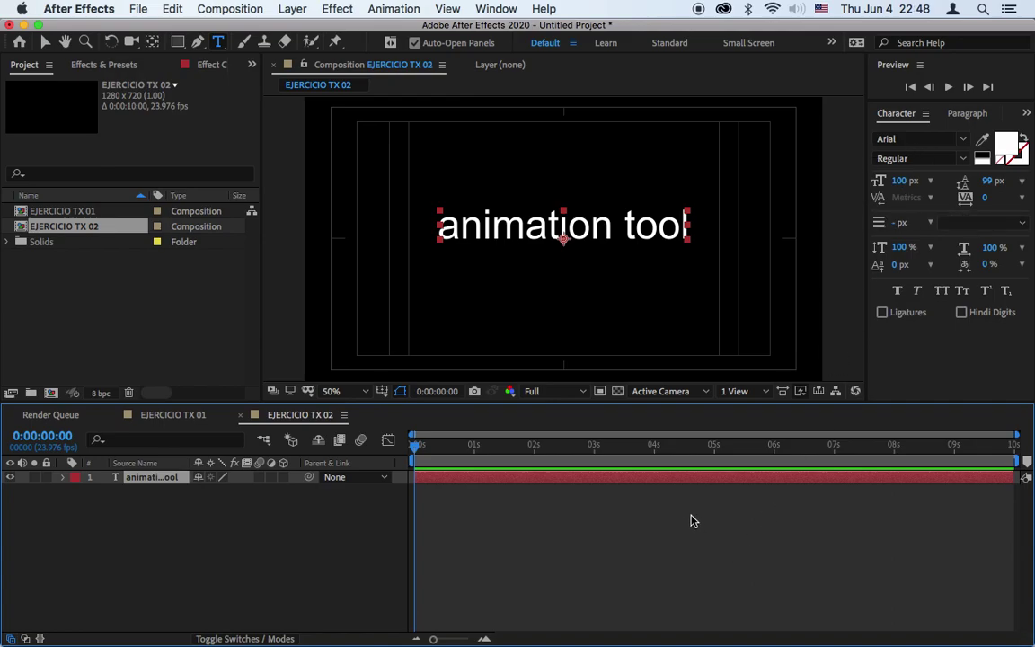
left_click(45, 42)
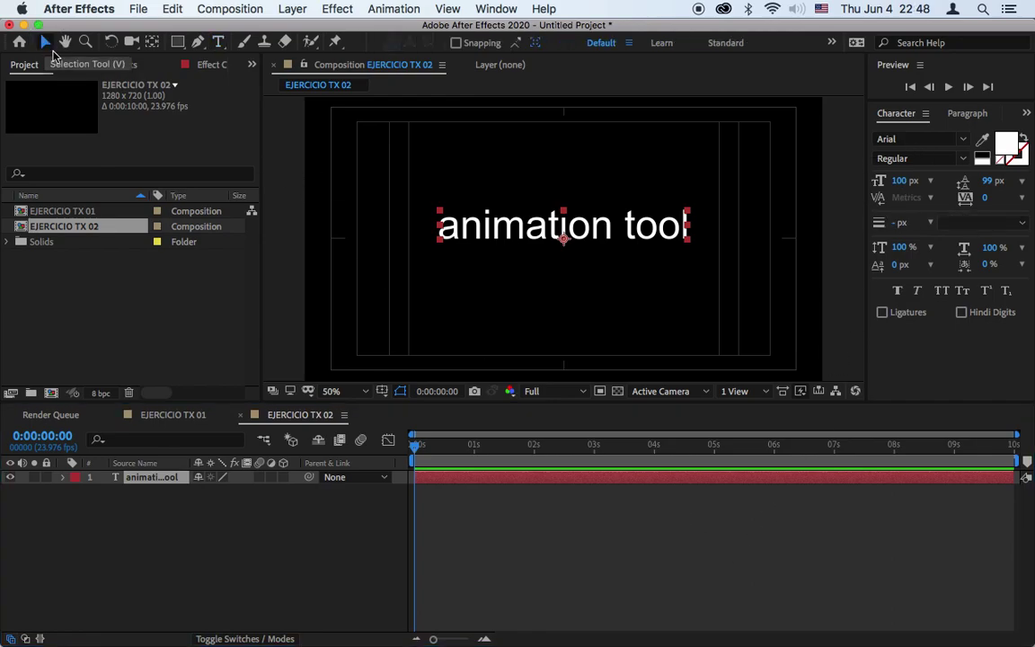
Step: Expand the "animation tool" layer's properties and add a Scale text animator to it
left_click(63, 477)
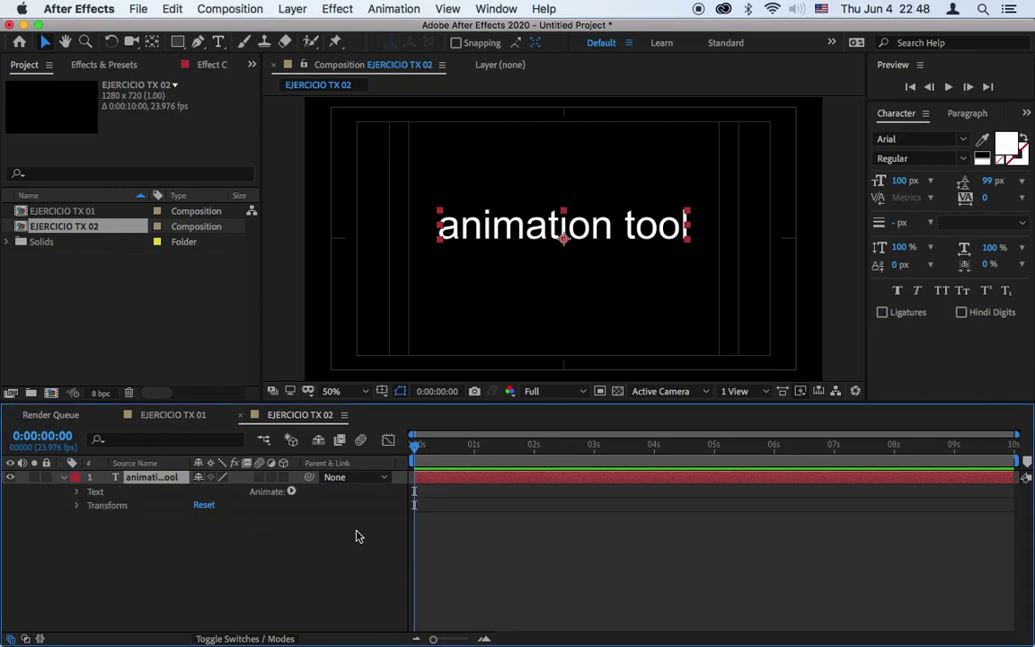
left_click(75, 508)
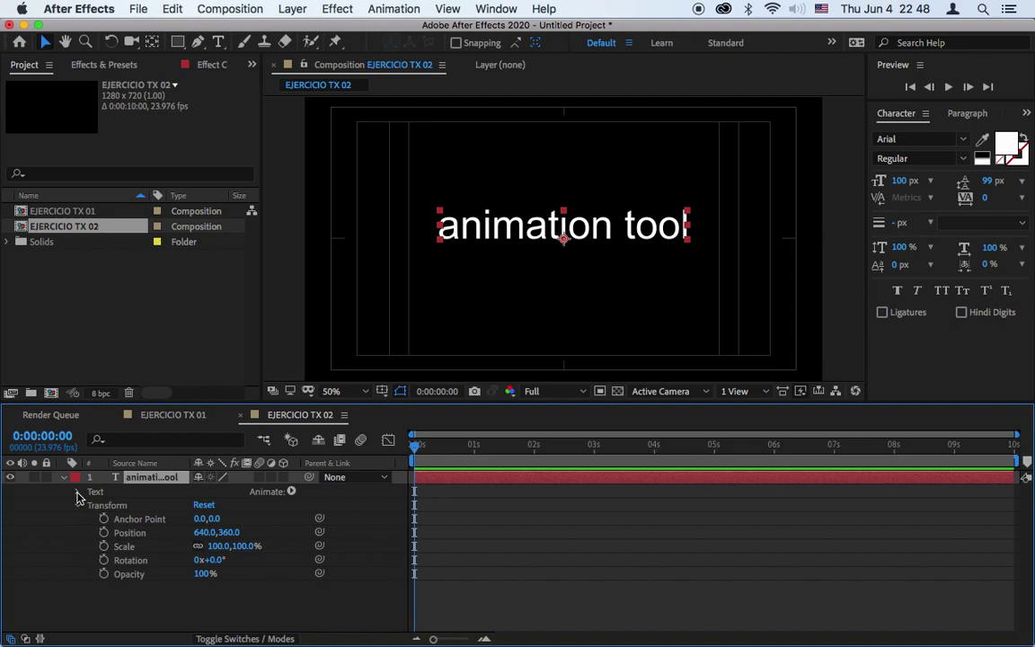
left_click(77, 492)
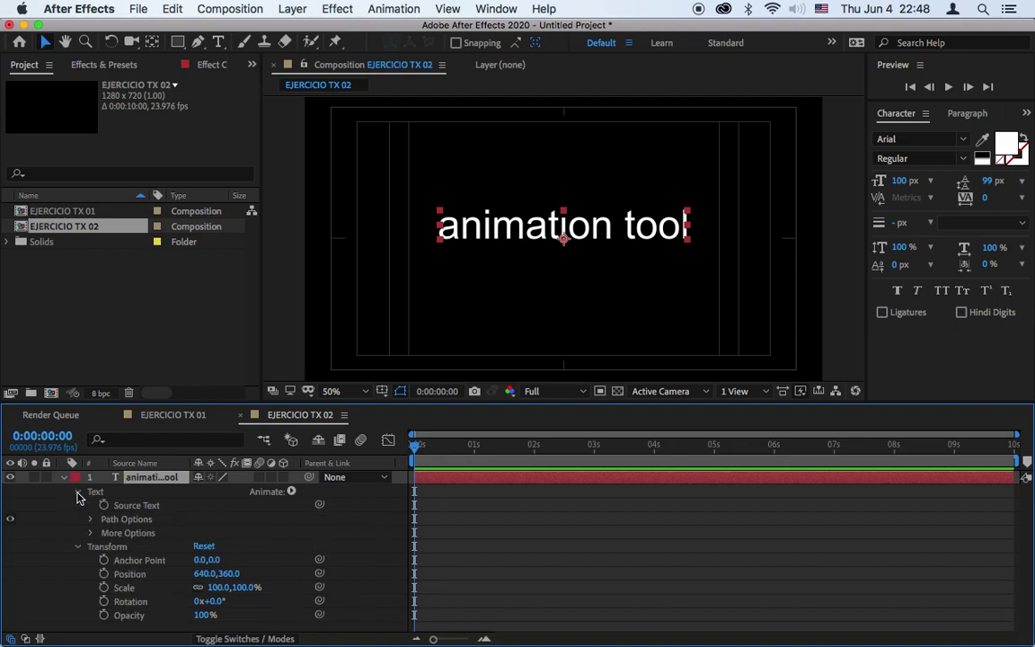
left_click(79, 547)
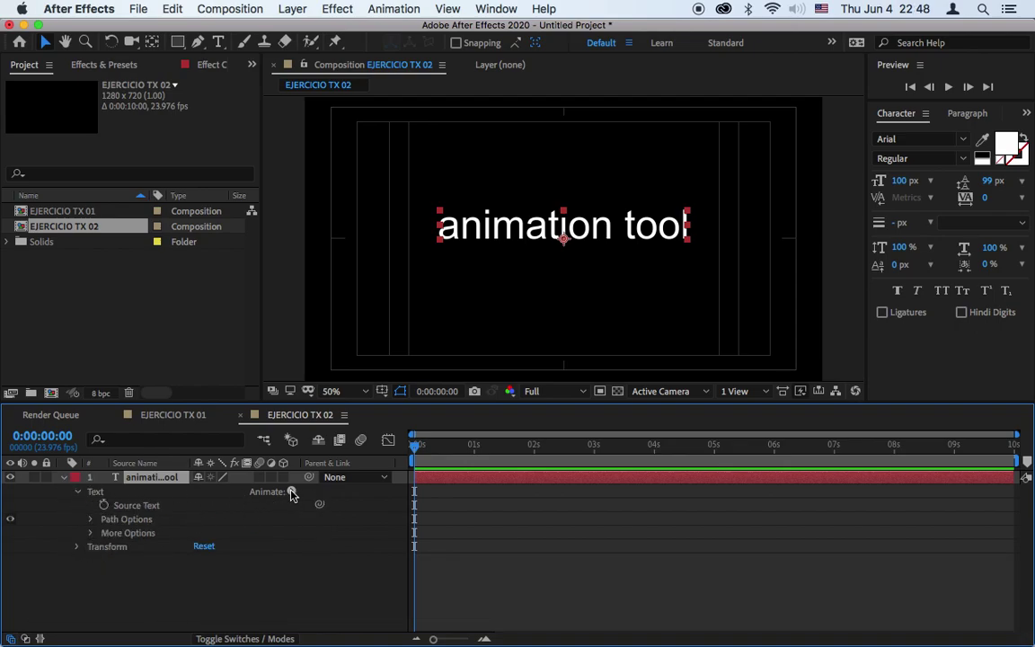
left_click(77, 492)
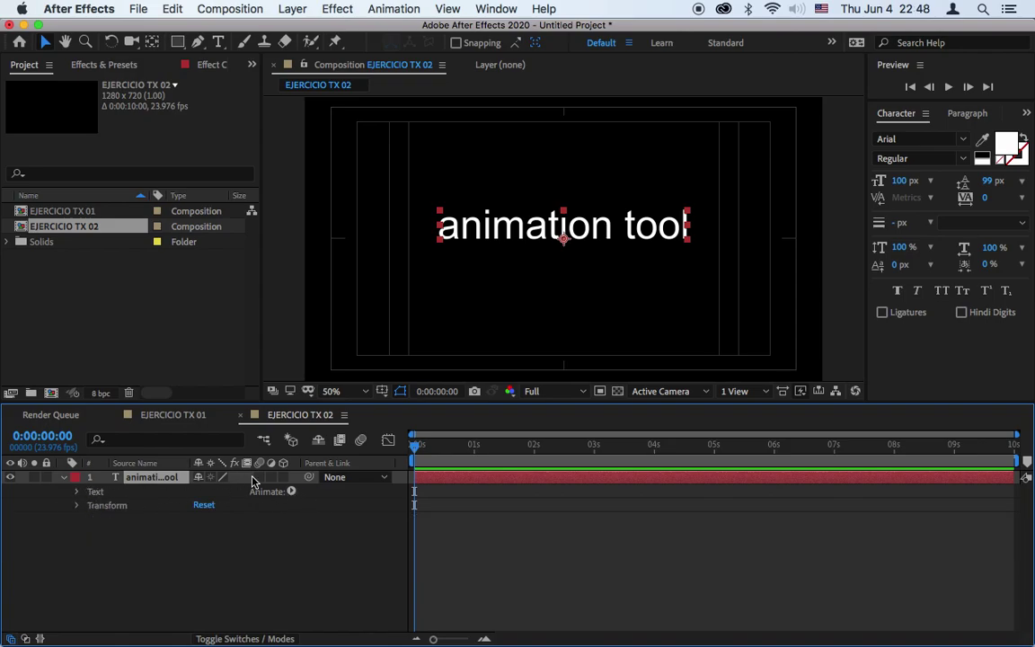
left_click(292, 492)
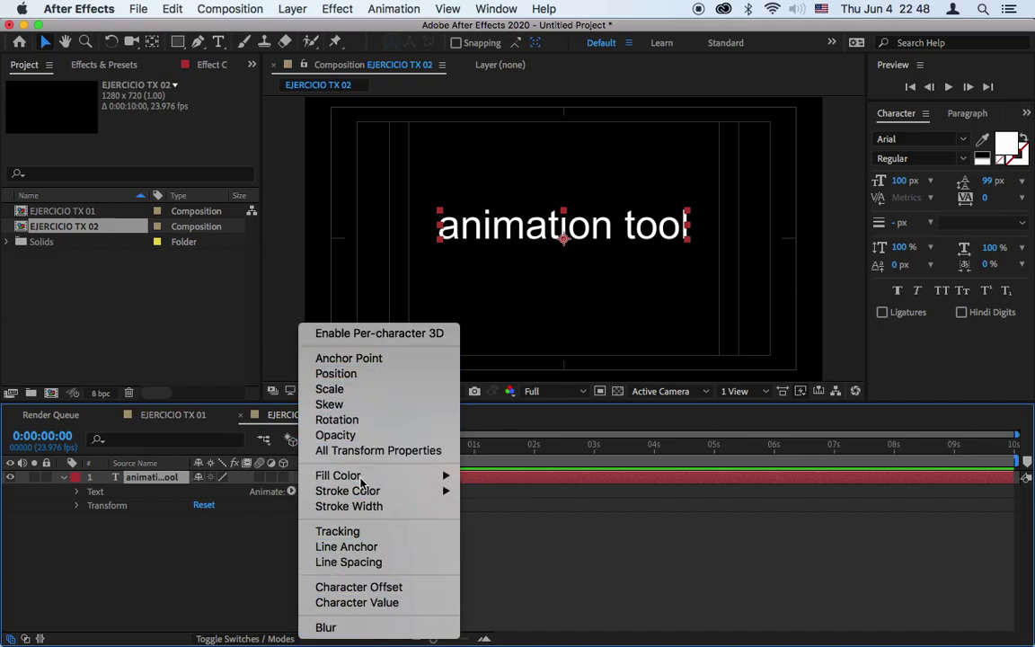
left_click(350, 392)
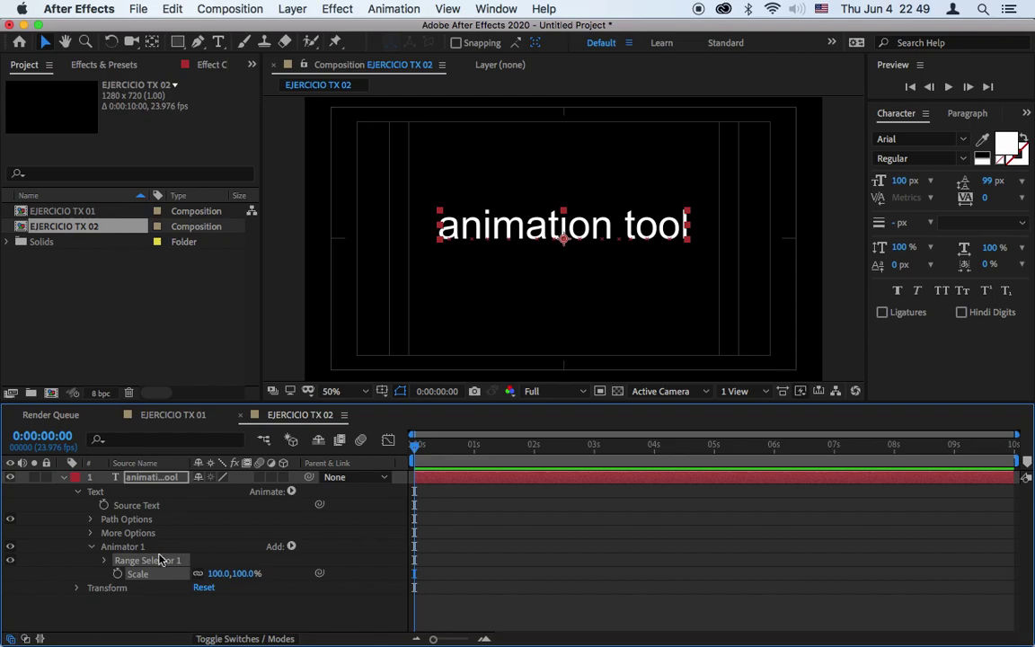
Step: Set the Scale of the text layer's Animator 1 to 0%
left_click(77, 587)
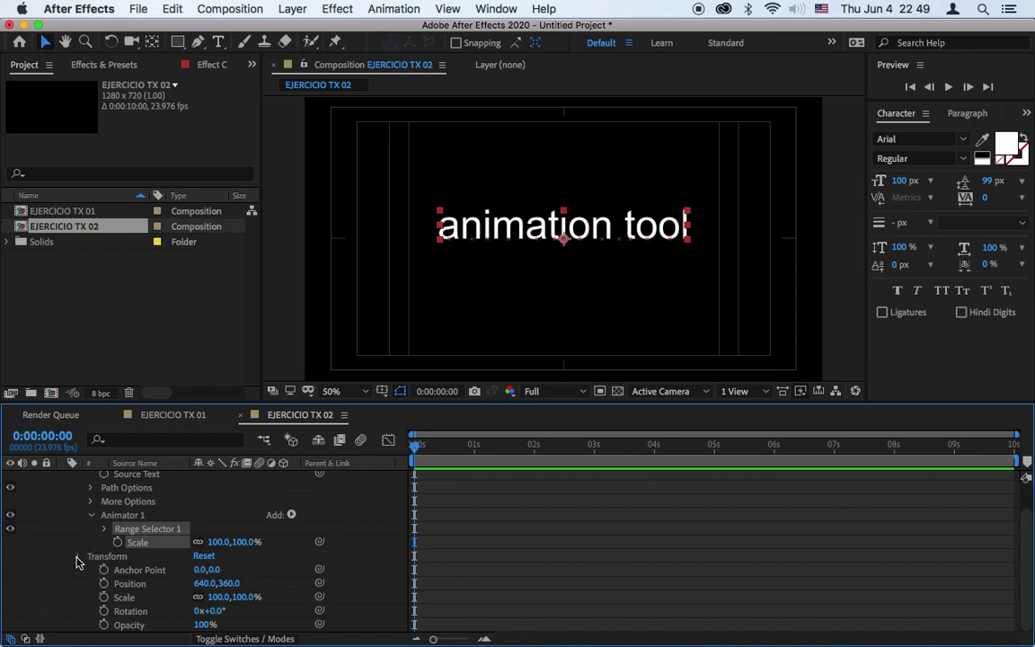
left_click(77, 557)
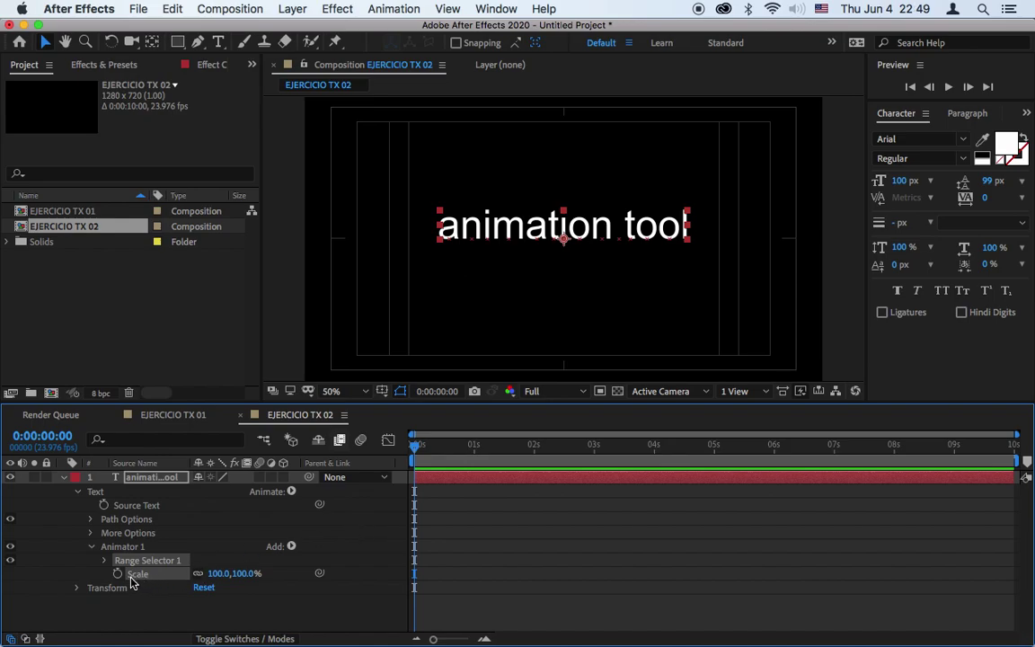
left_click_drag(219, 579, 183, 587)
left_click(219, 575)
type("0")
key("Return")
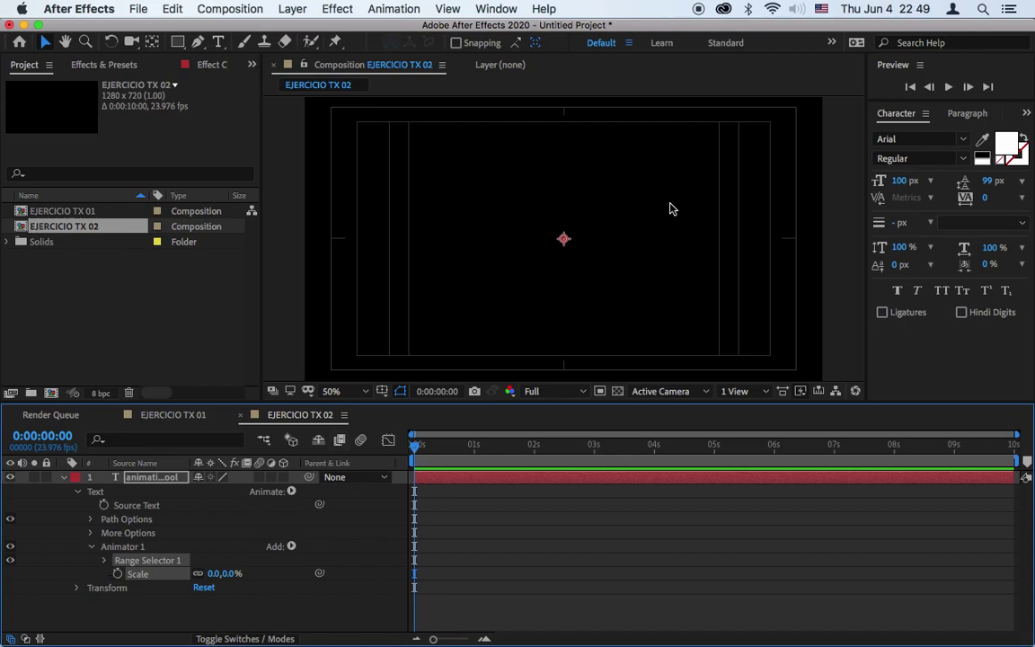
Step: Animate Range Selector 1's Offset with keyframes of 0% at 0 seconds and 100% at 0:00:01:00
left_click(102, 561)
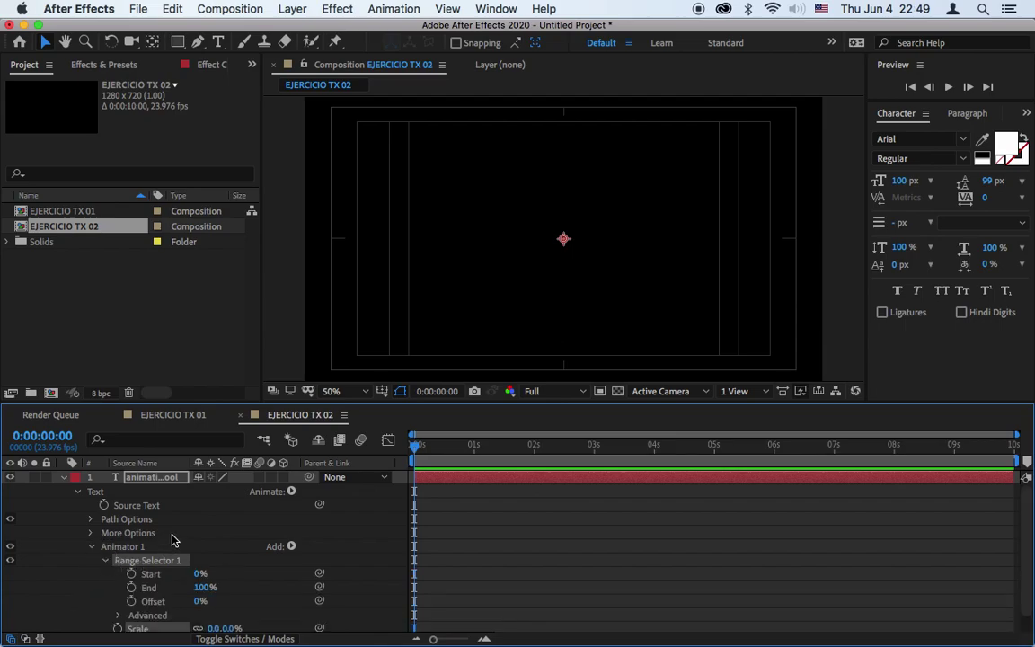
scroll(174, 538, "down", 1)
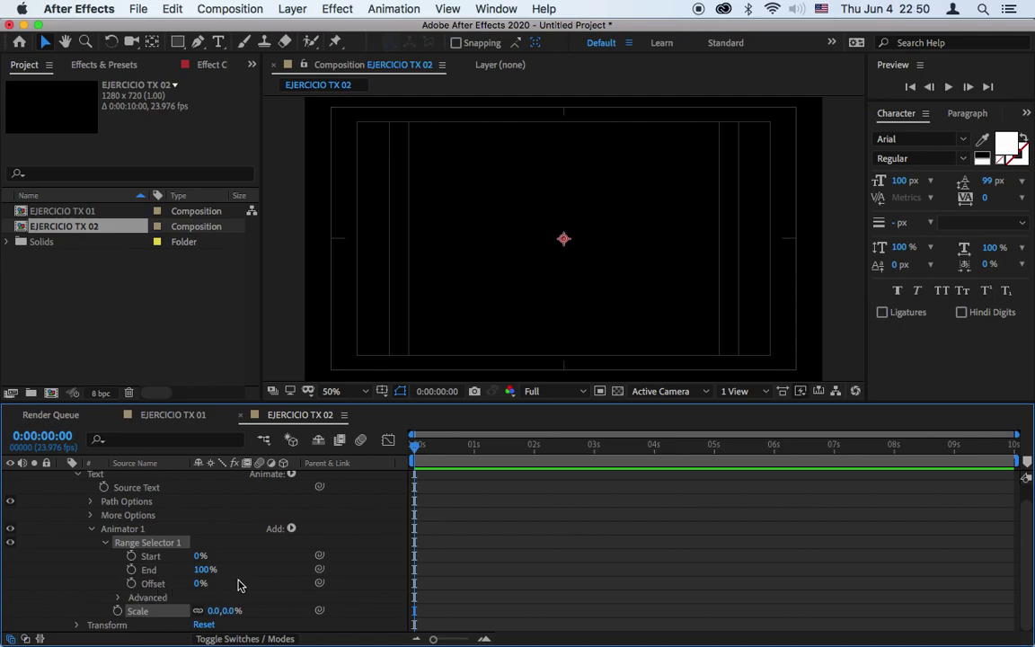
left_click(131, 584)
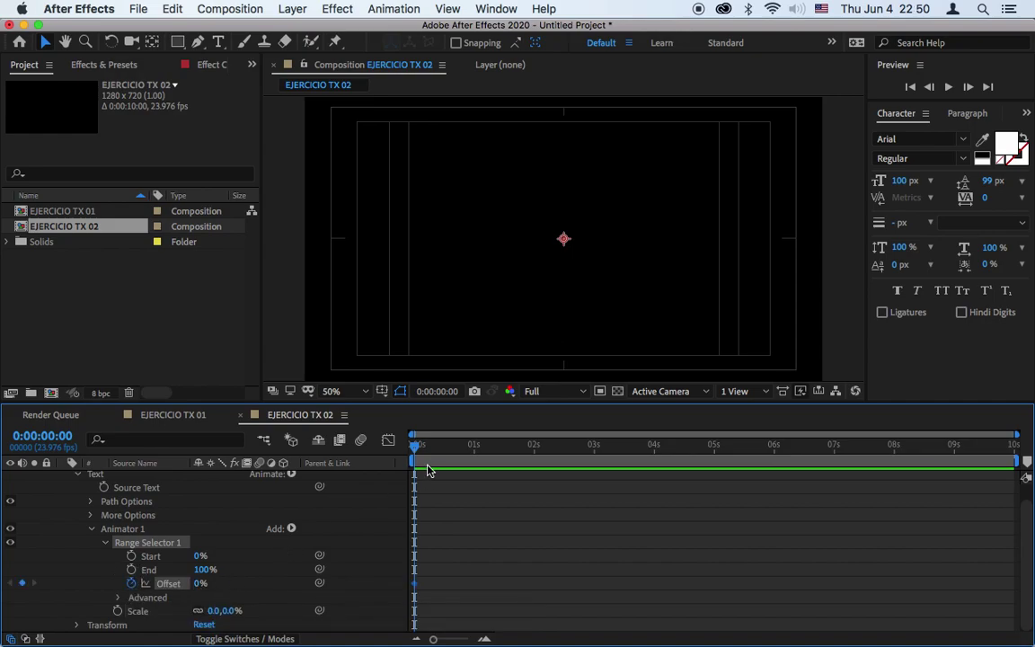
left_click_drag(419, 455, 475, 455)
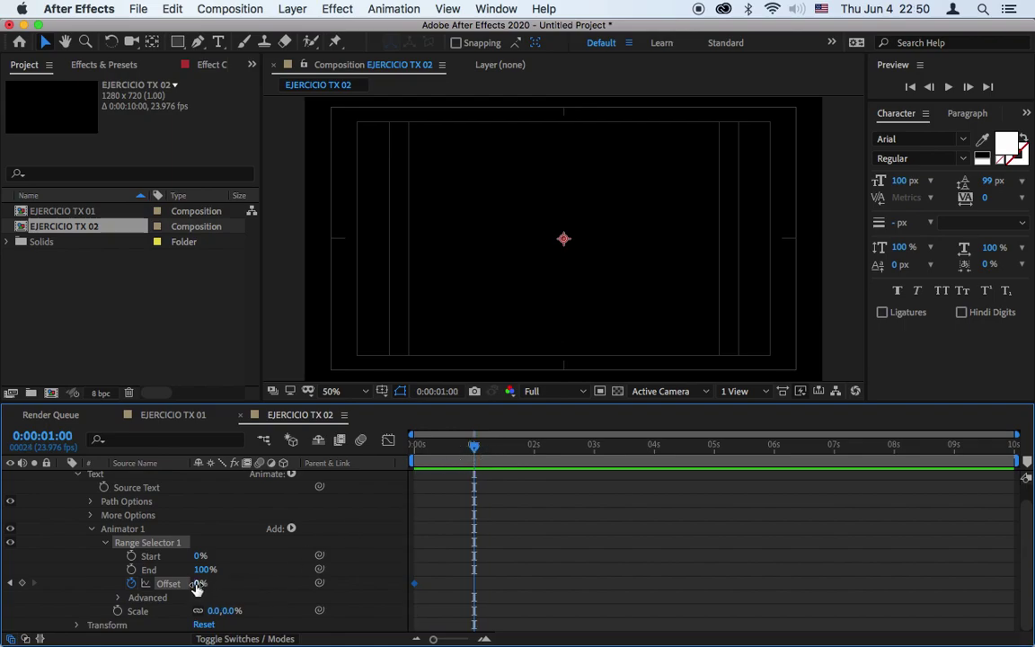
left_click_drag(196, 586, 289, 589)
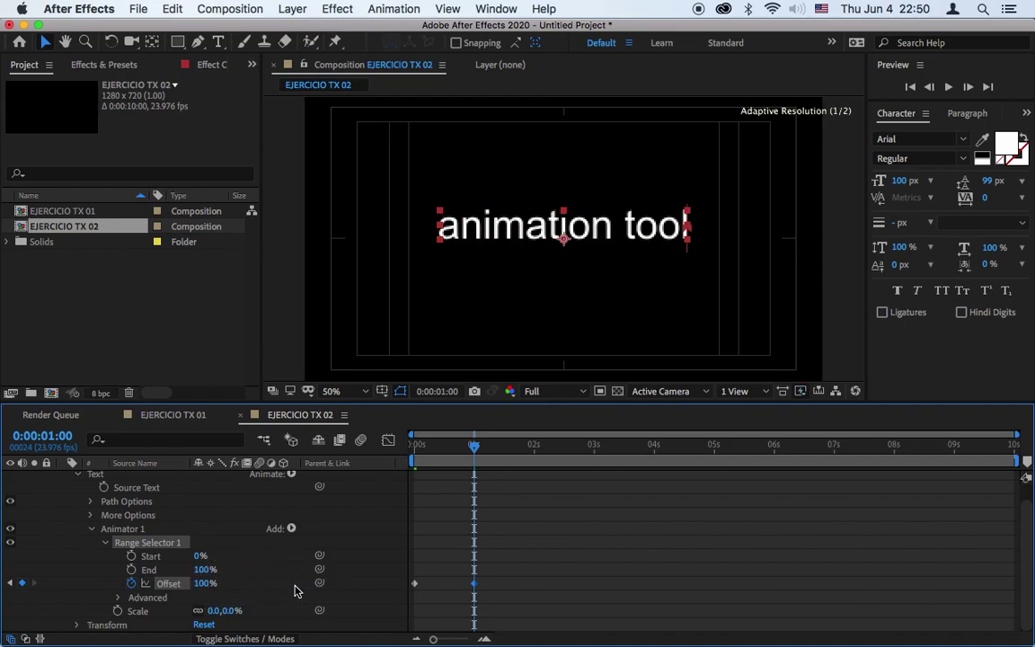
left_click(417, 588)
left_click(415, 584)
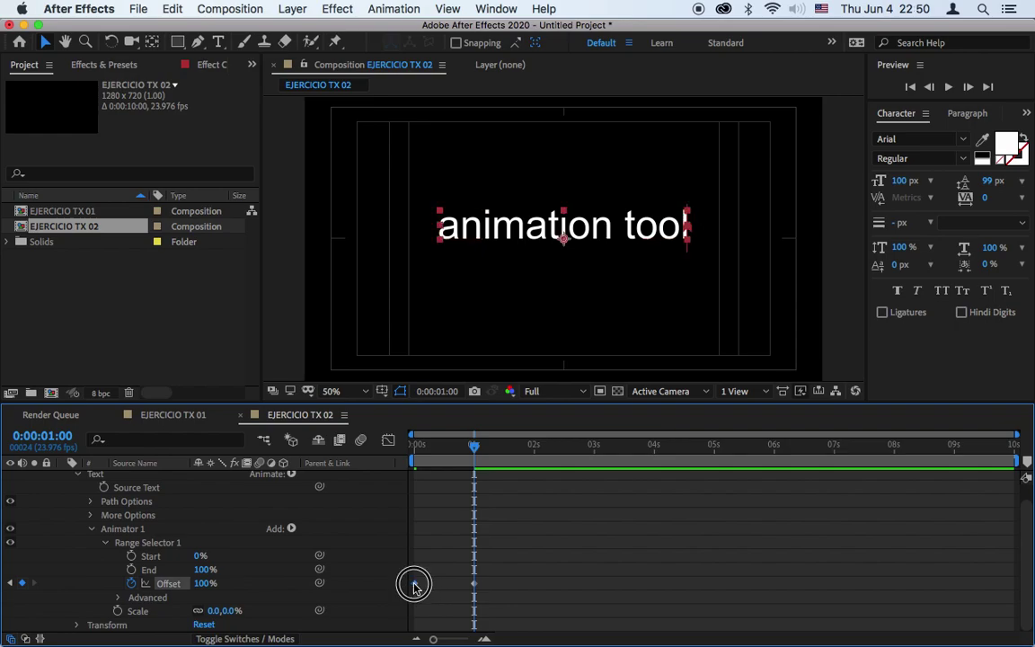
left_click(474, 585)
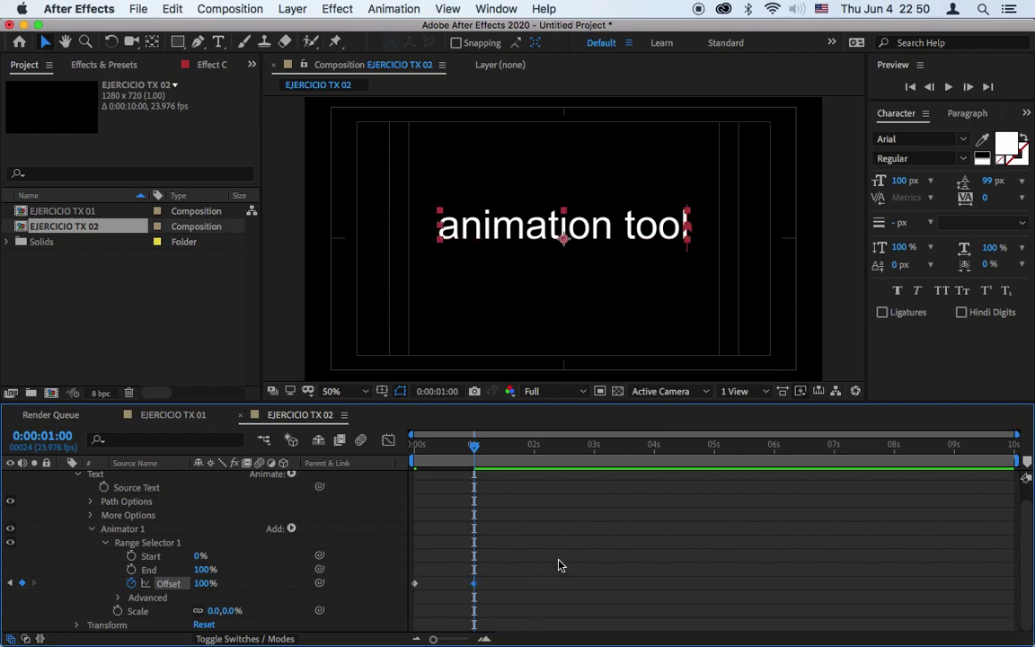
Step: Shorten the work area to end at about 1.7 seconds, preview the text animation, and scrub to 0:00:00:18
left_click_drag(474, 444, 547, 453)
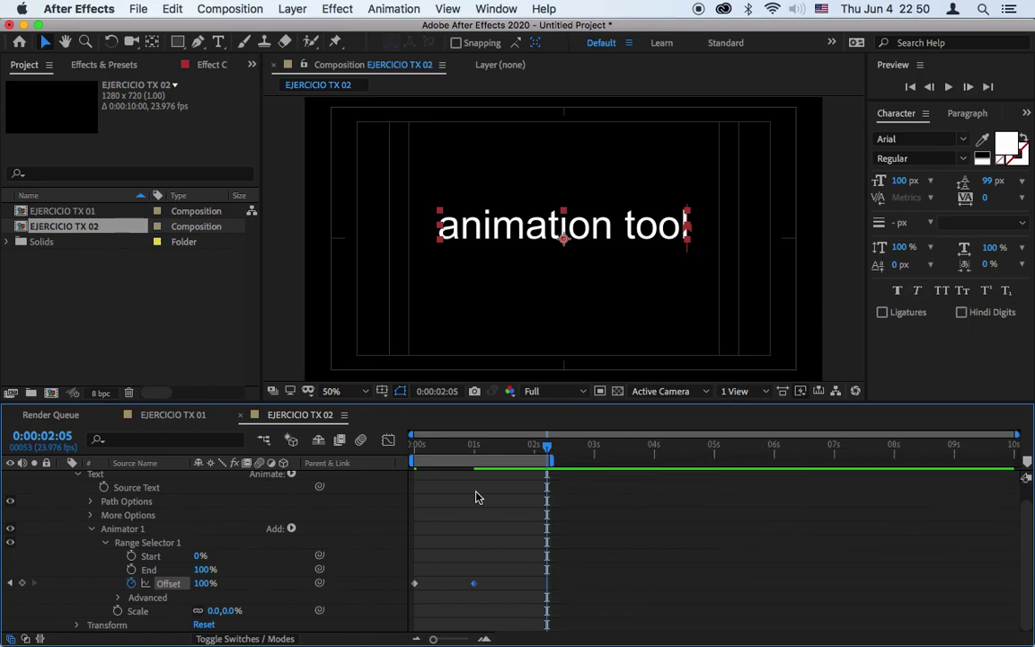
left_click_drag(552, 459, 519, 463)
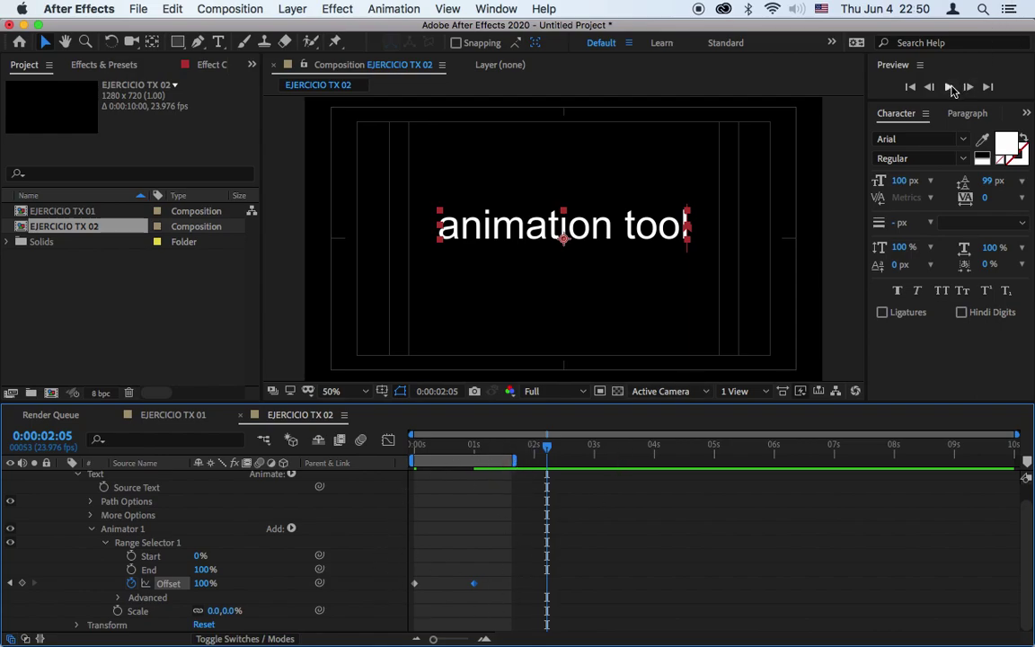
left_click(950, 87)
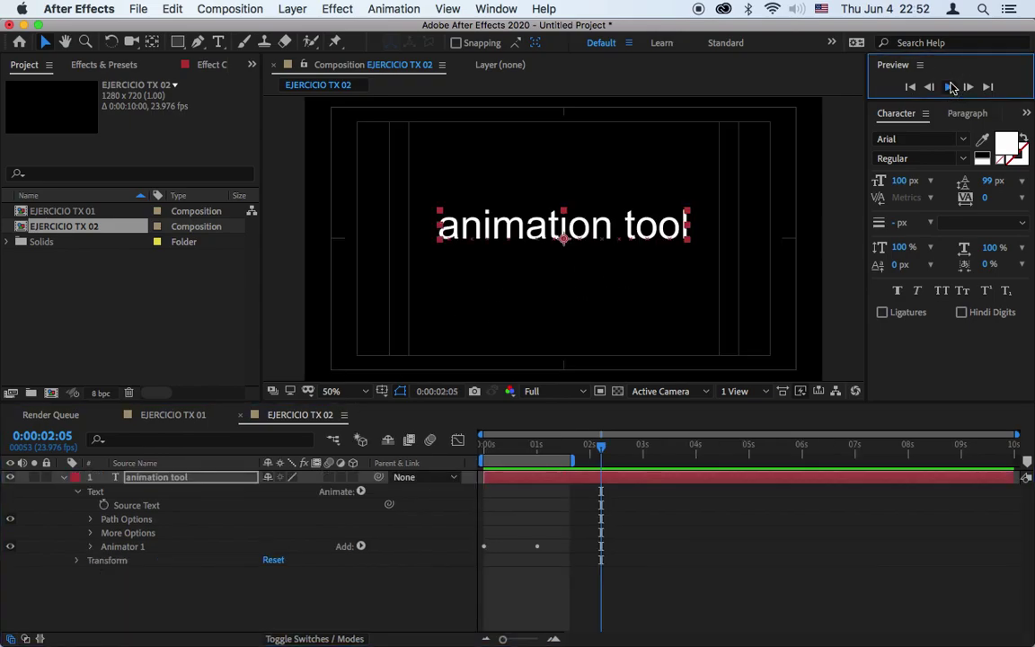
left_click(950, 86)
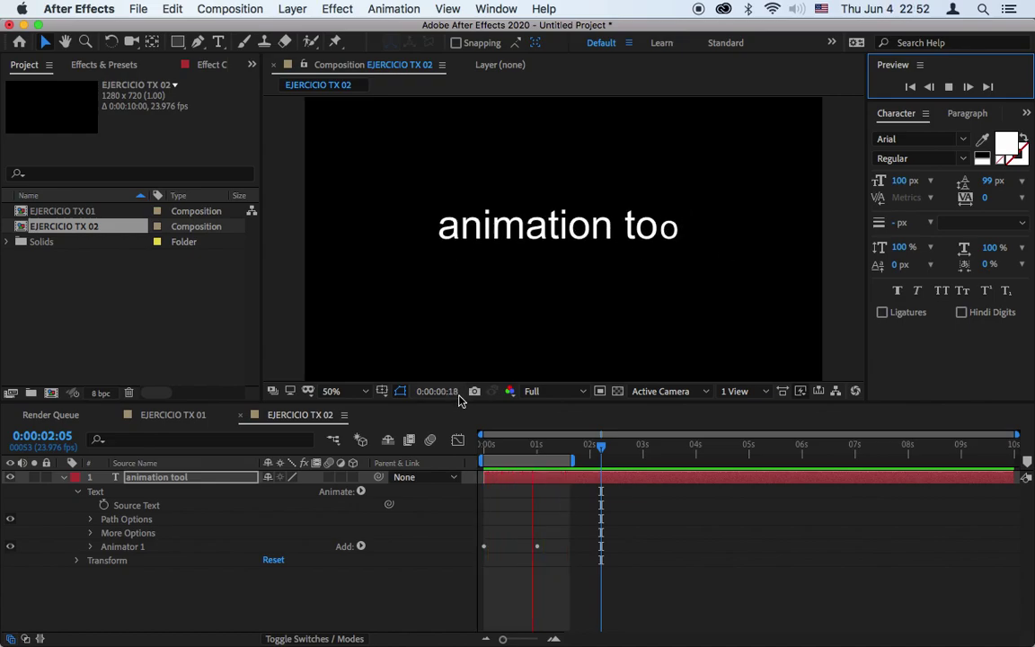
key("space")
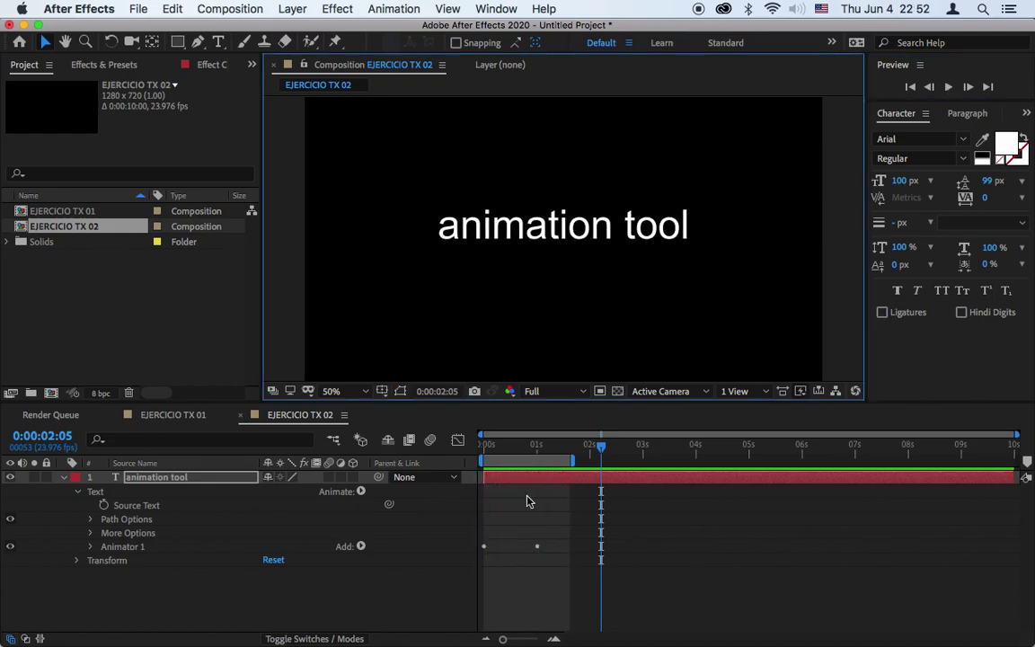
mouse_move(521, 456)
left_mouse_down()
mouse_move(499, 450)
mouse_move(521, 454)
left_mouse_up()
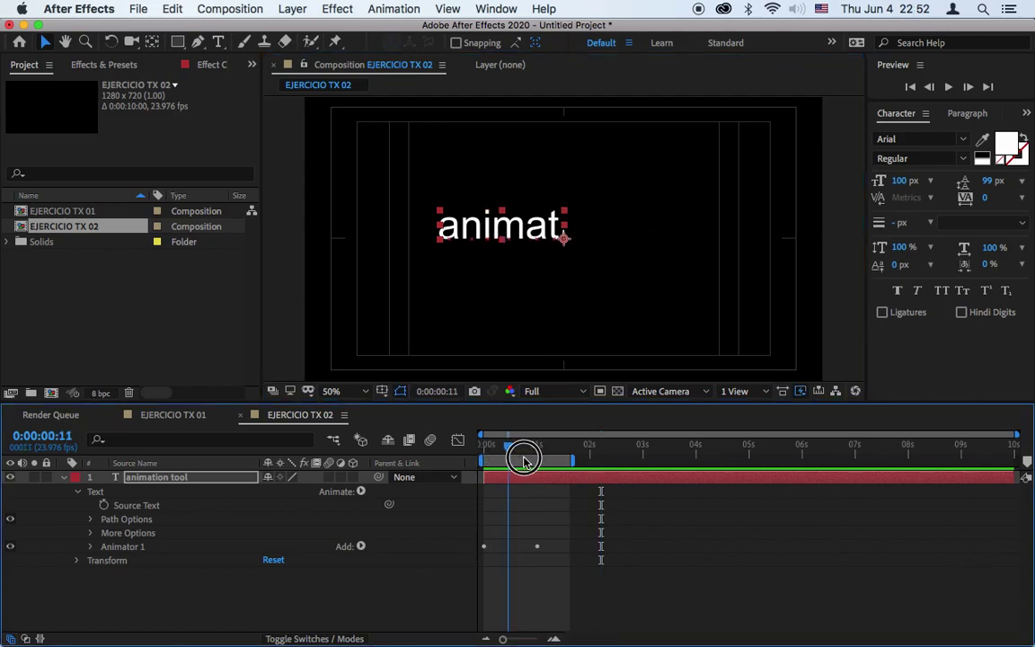
Step: Set Range Selector 1's advanced Based On option to Words and preview the animation
left_click(90, 547)
left_click(103, 561)
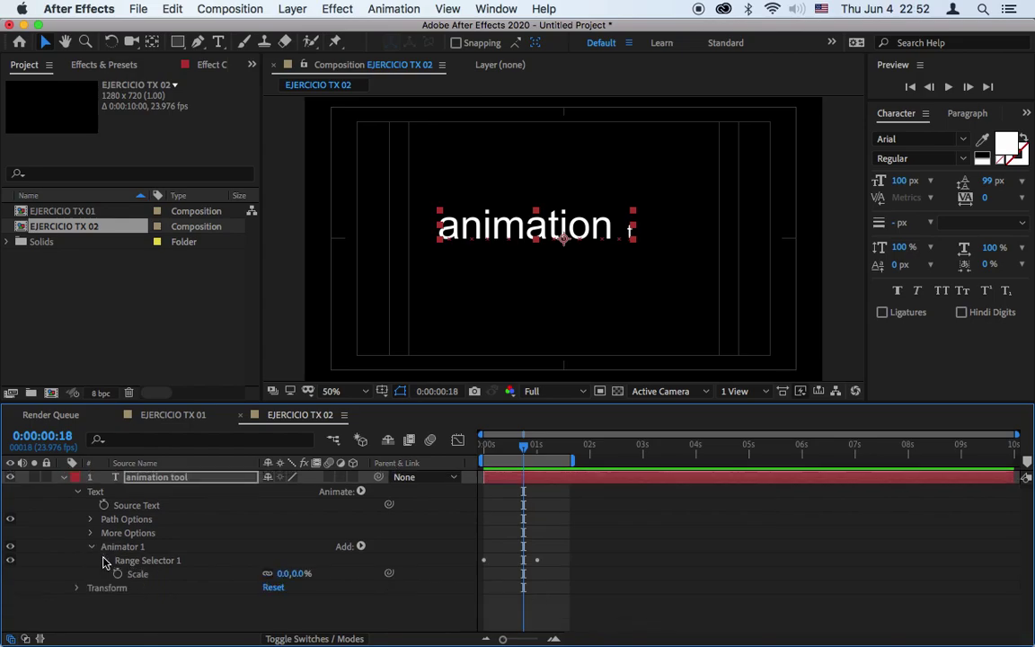
left_click(104, 560)
scroll(135, 561, "down", 1)
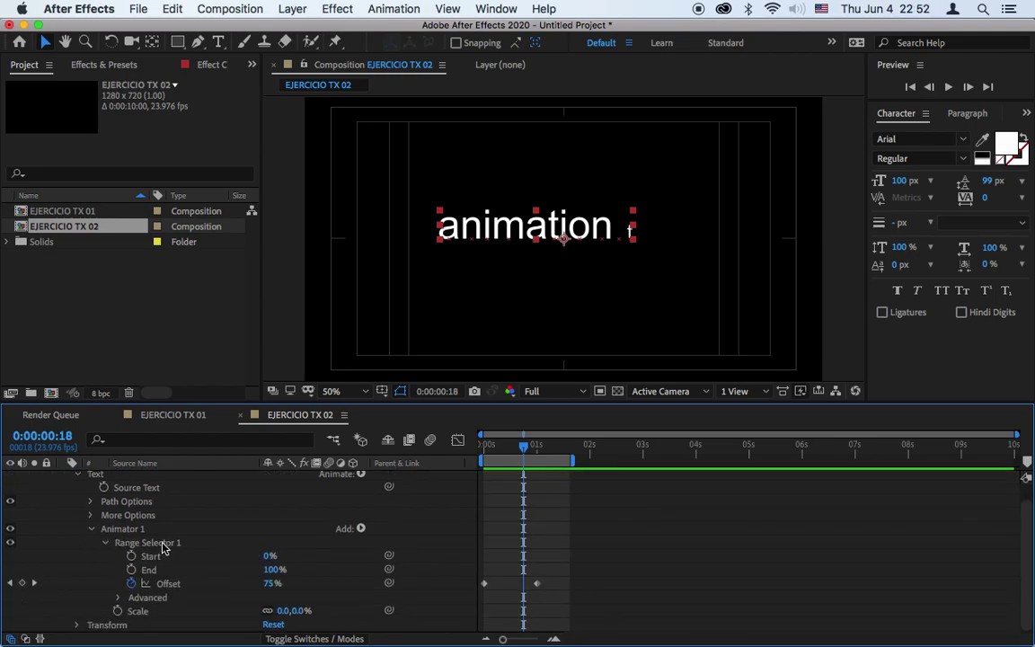
left_click(119, 597)
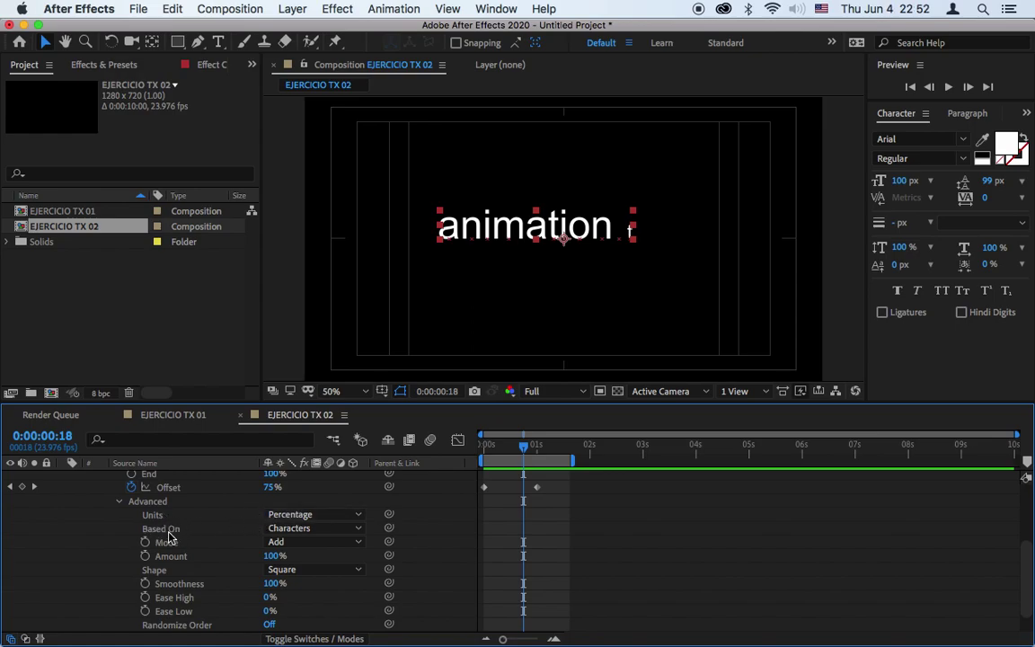
left_click(344, 531)
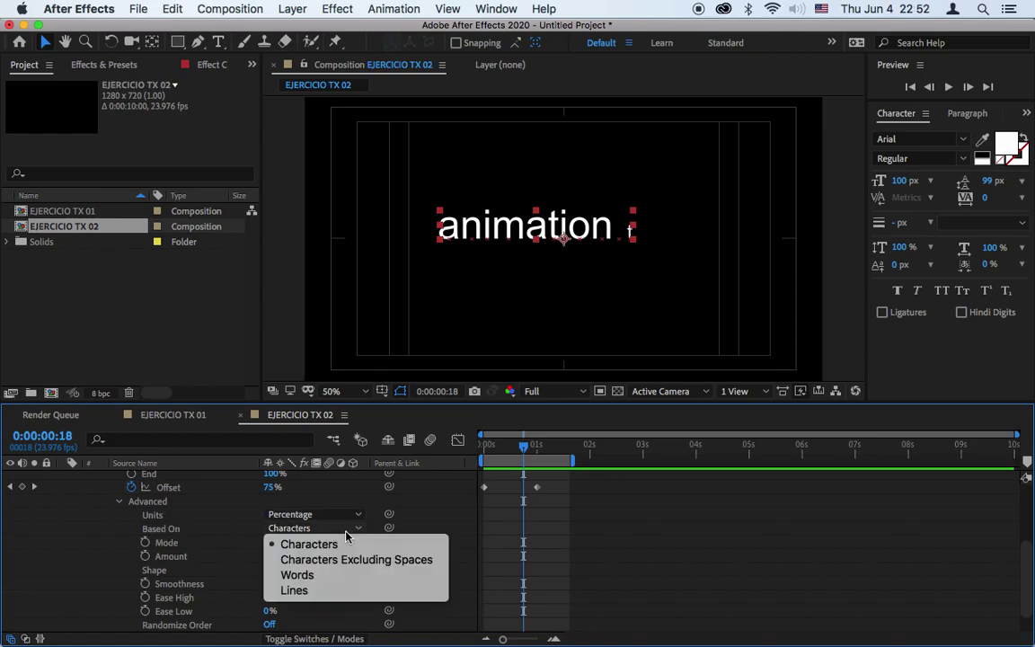
left_click(299, 575)
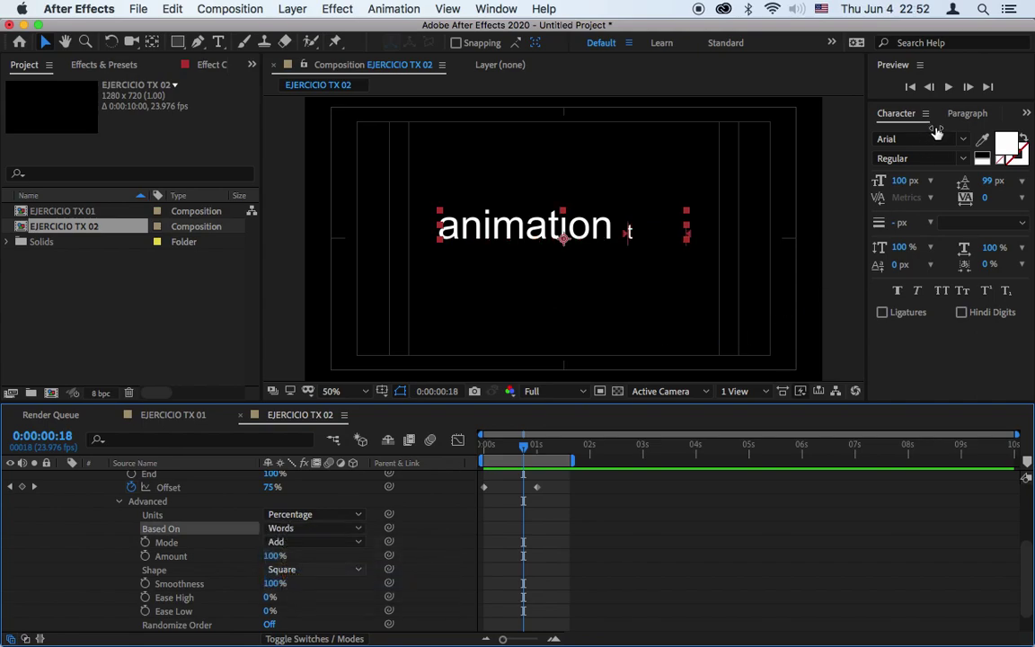
left_click(949, 87)
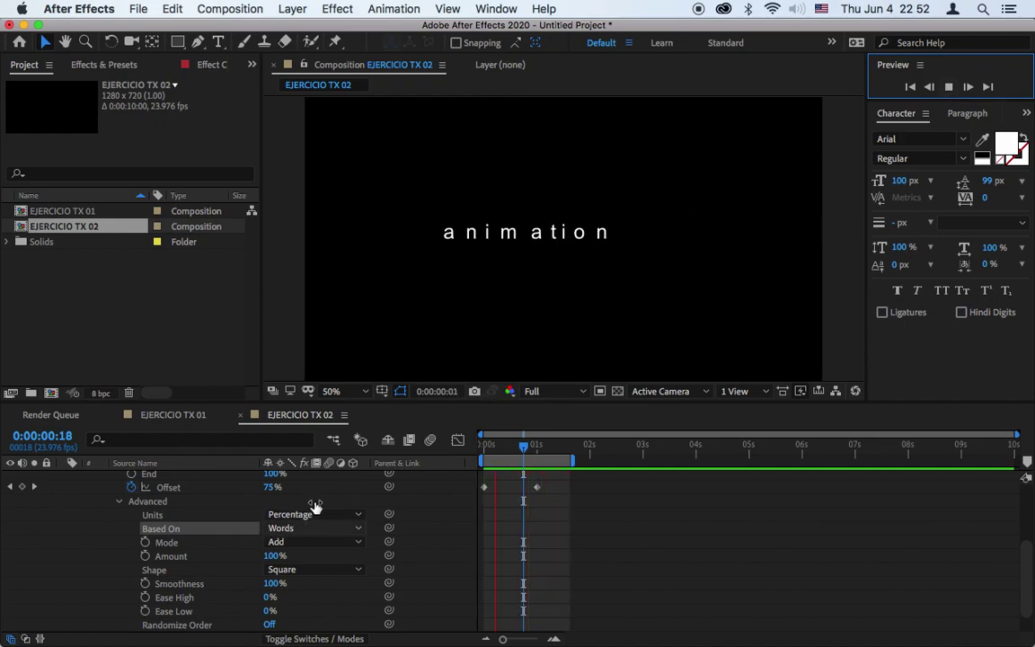
Step: Set Range Selector 1's Based On option back to Characters and collapse its Advanced options
left_click(299, 530)
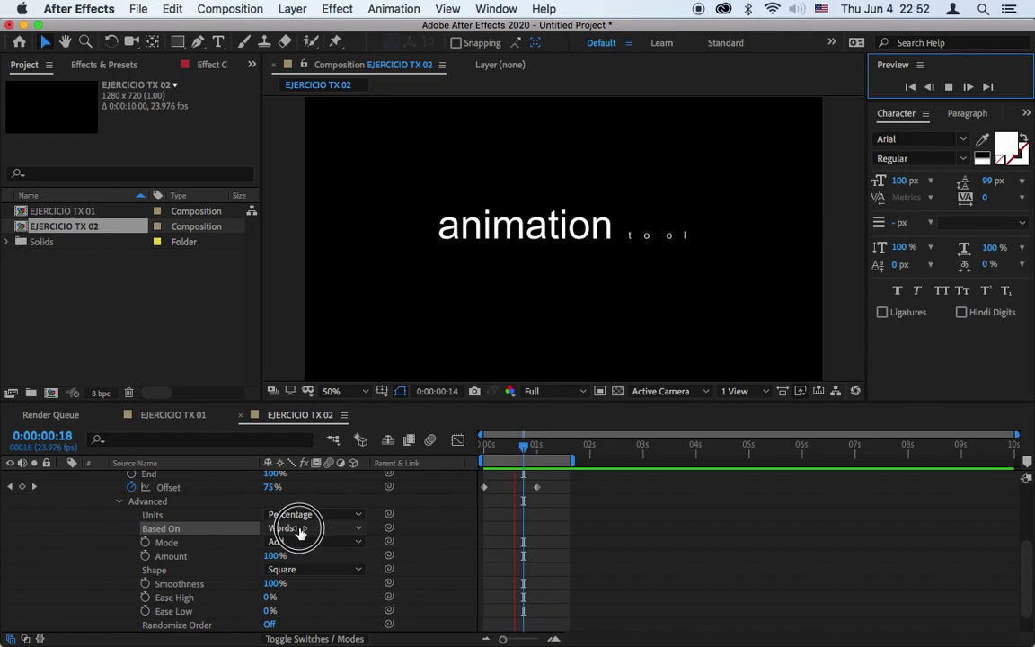
left_click(301, 543)
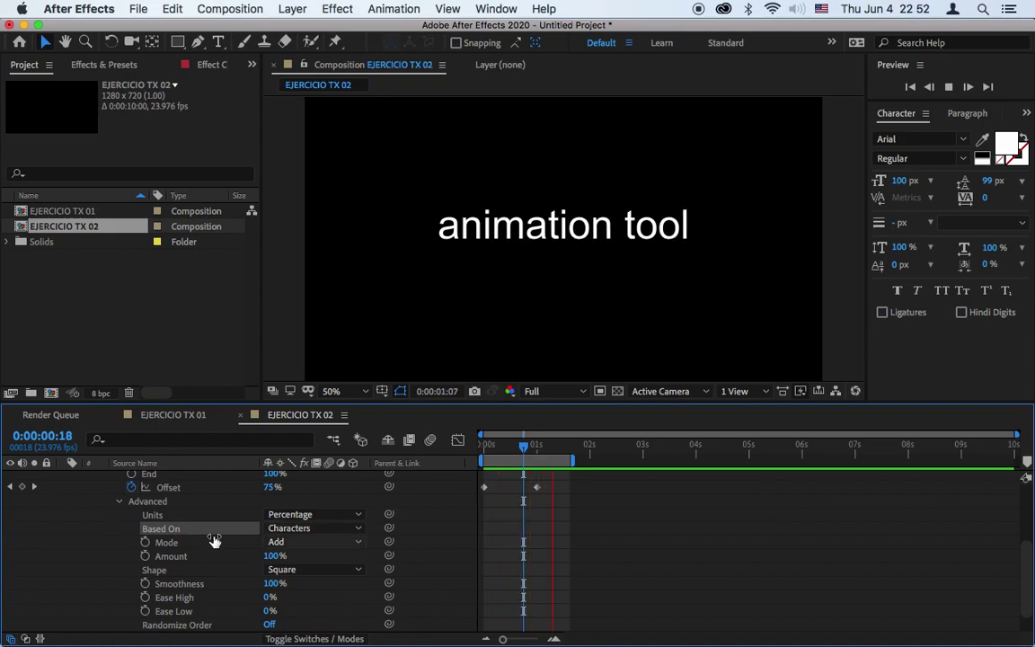
scroll(58, 554, "up", 4)
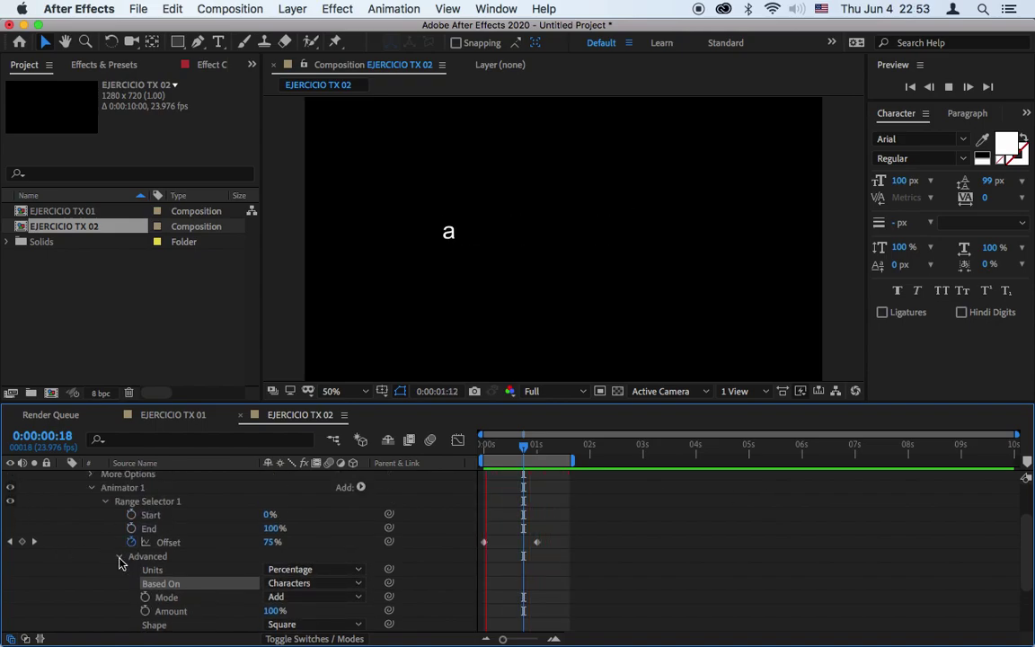
left_click(120, 559)
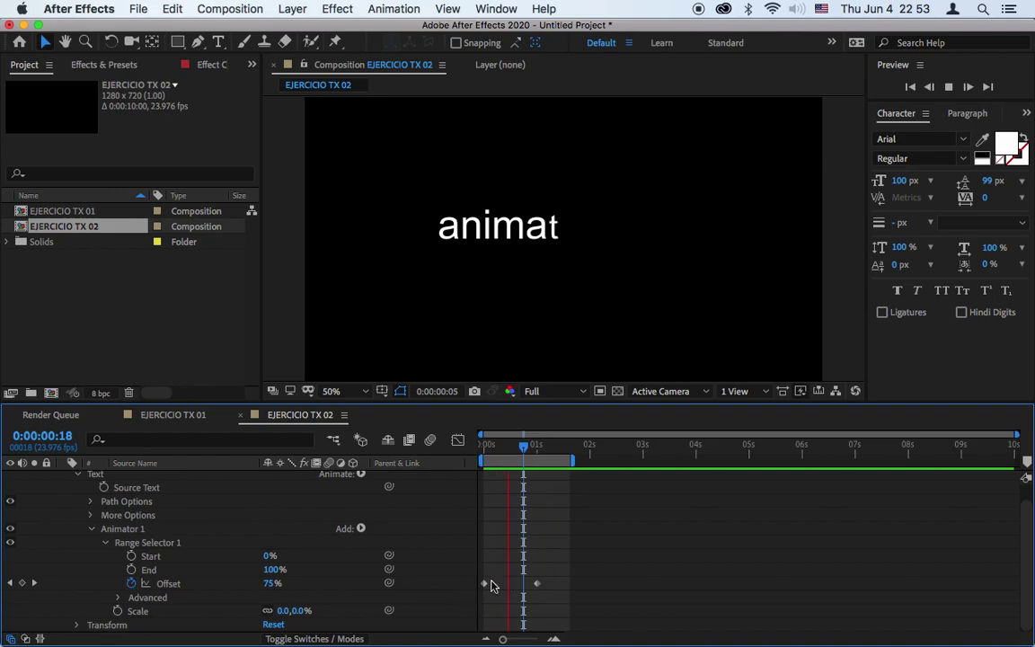
Step: Select both Offset keyframes and scrub the text reveal up to 0:00:01:01 and back to 0 seconds
left_click_drag(557, 582, 468, 592)
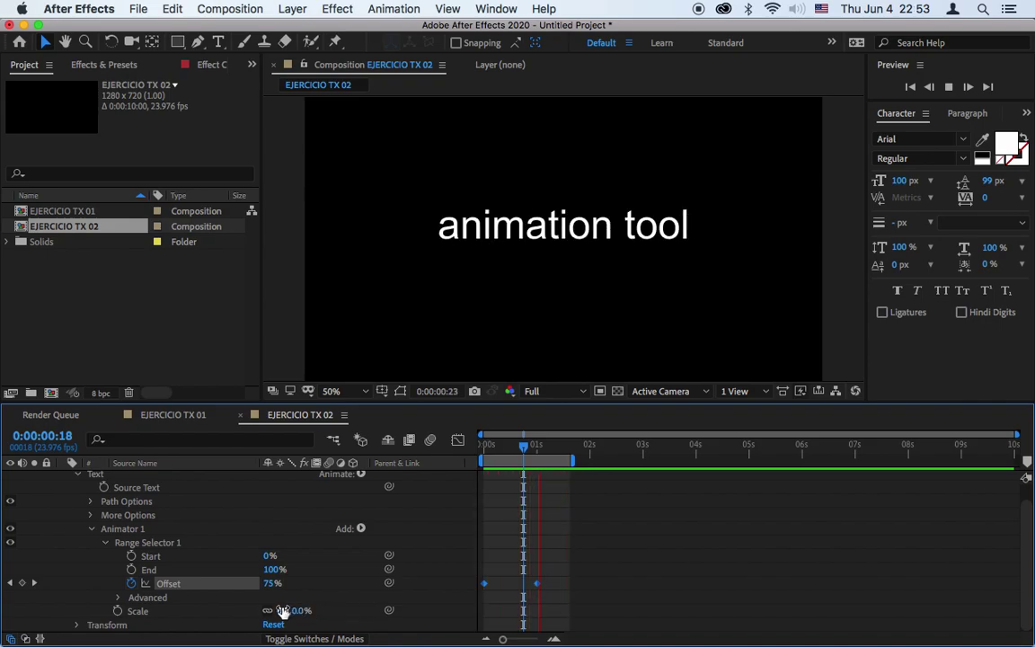
left_click(506, 445)
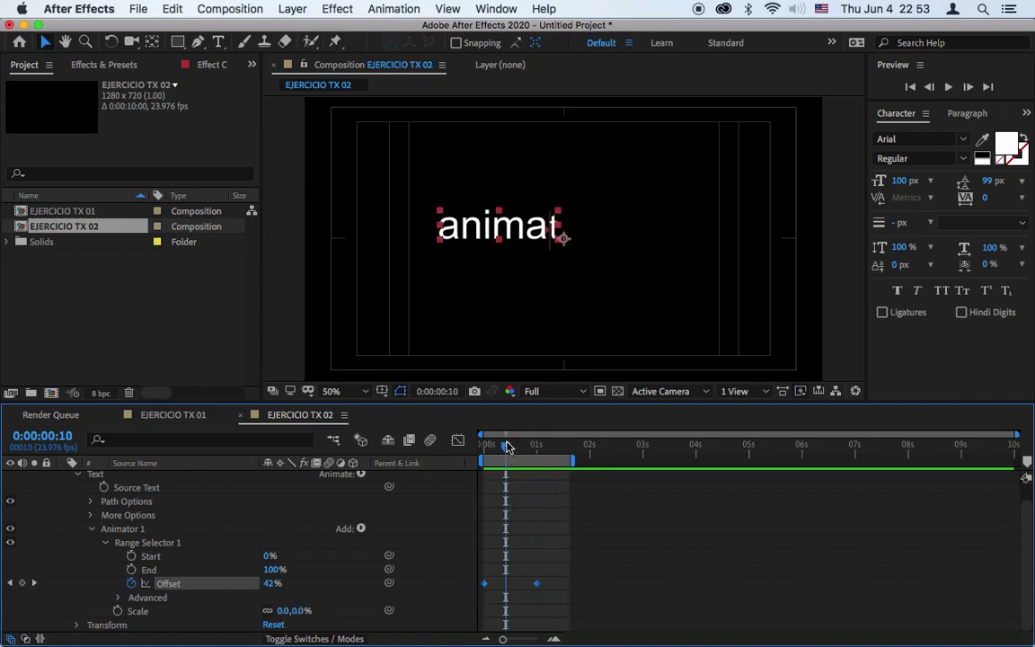
left_click_drag(507, 445, 539, 456)
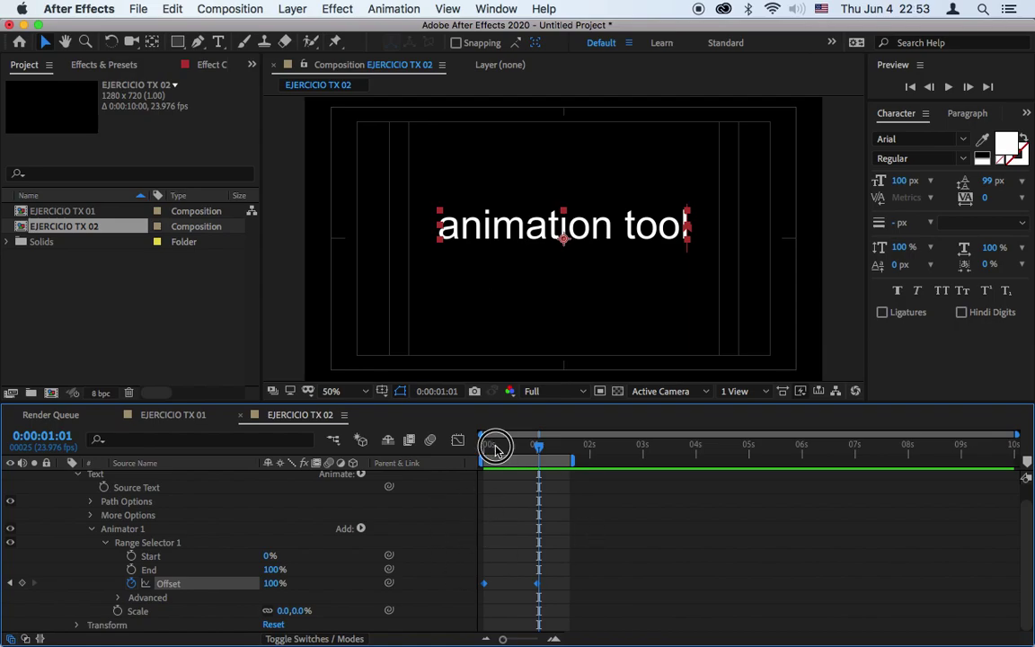
left_click_drag(495, 448, 450, 462)
Step: Try Animator 1's Scale at 100% and at 695%, and preview the text animation
left_click_drag(281, 610, 290, 616)
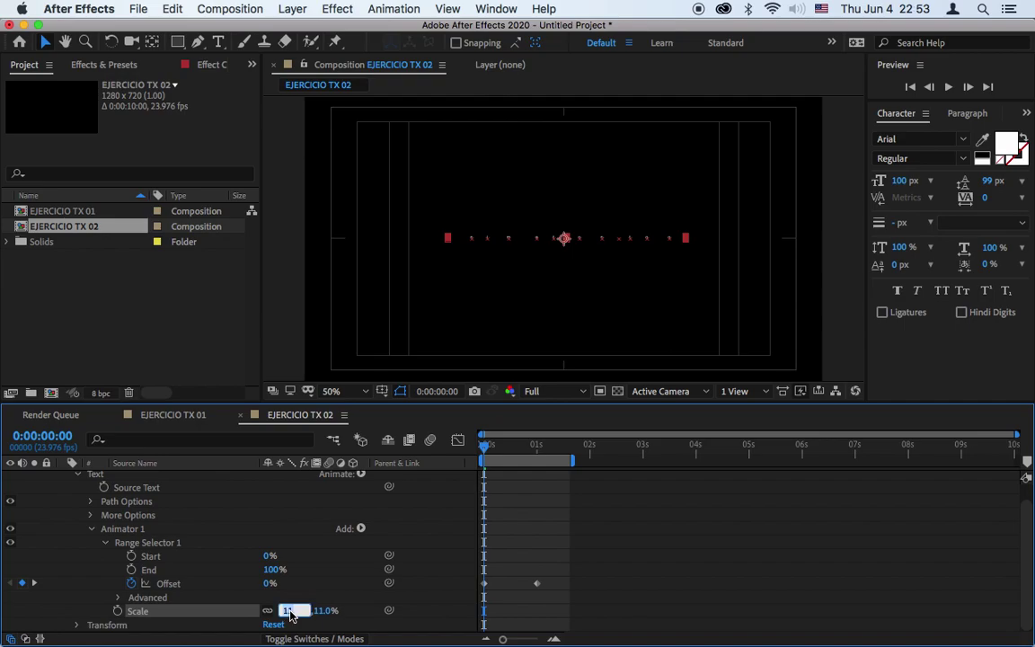
type("100")
key("Return")
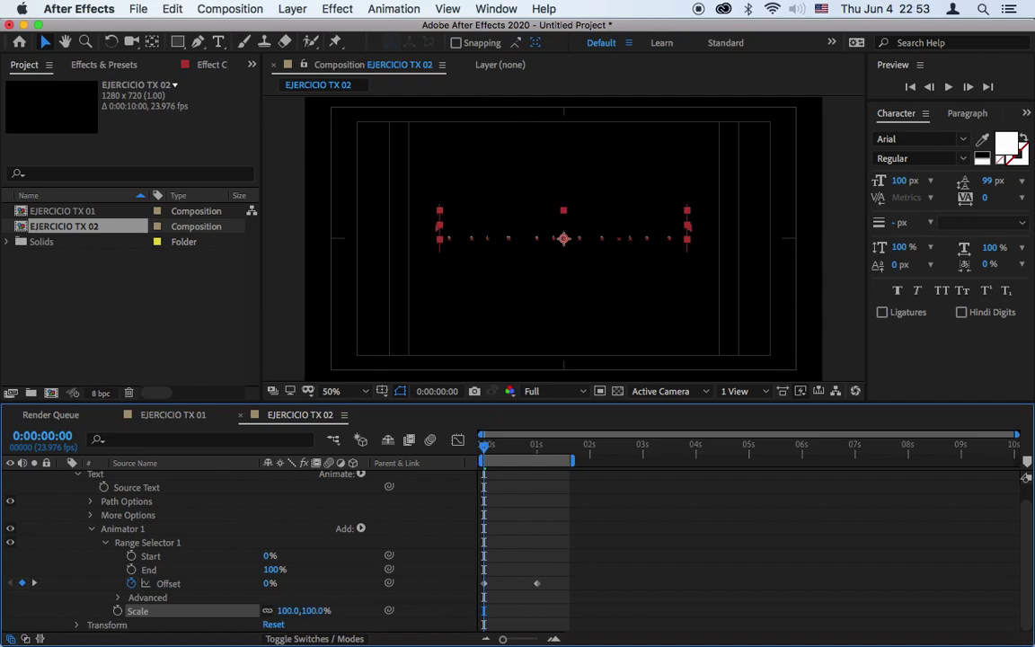
left_click_drag(282, 614, 777, 626)
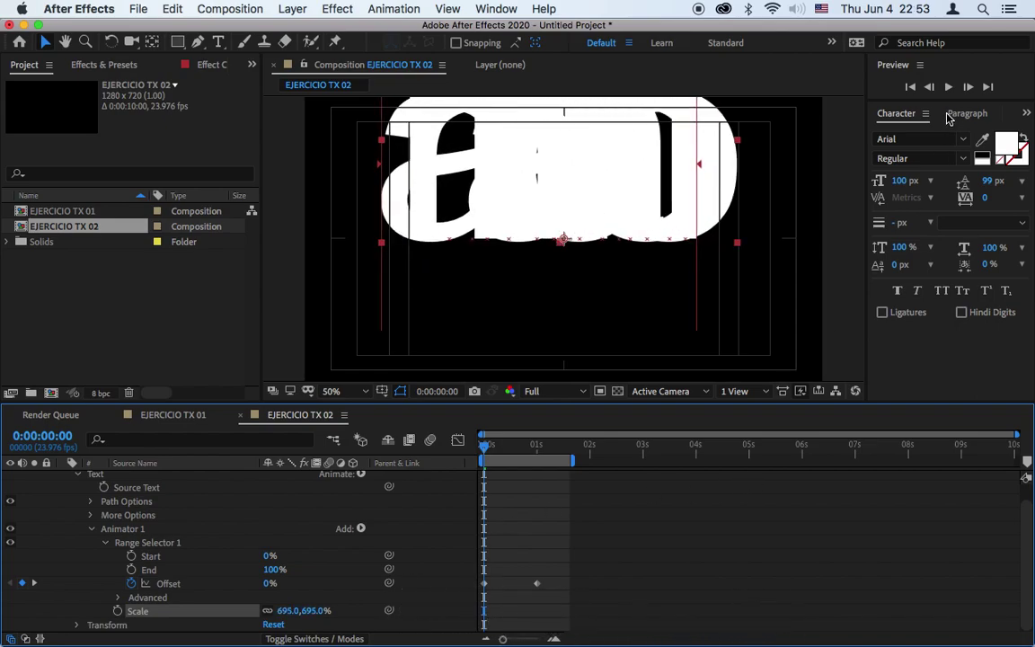
left_click(948, 88)
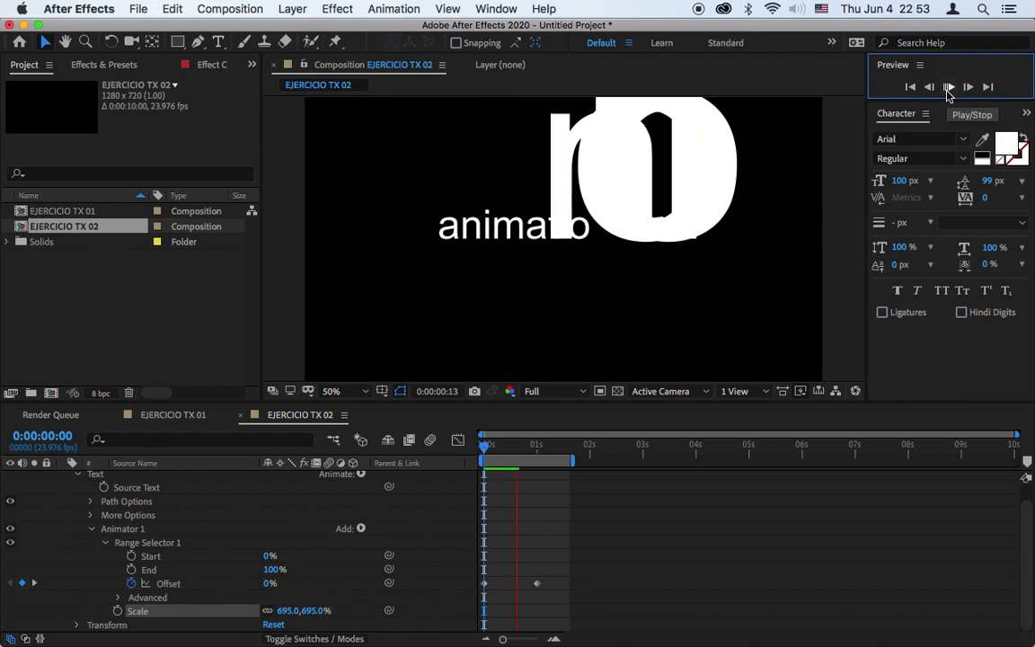
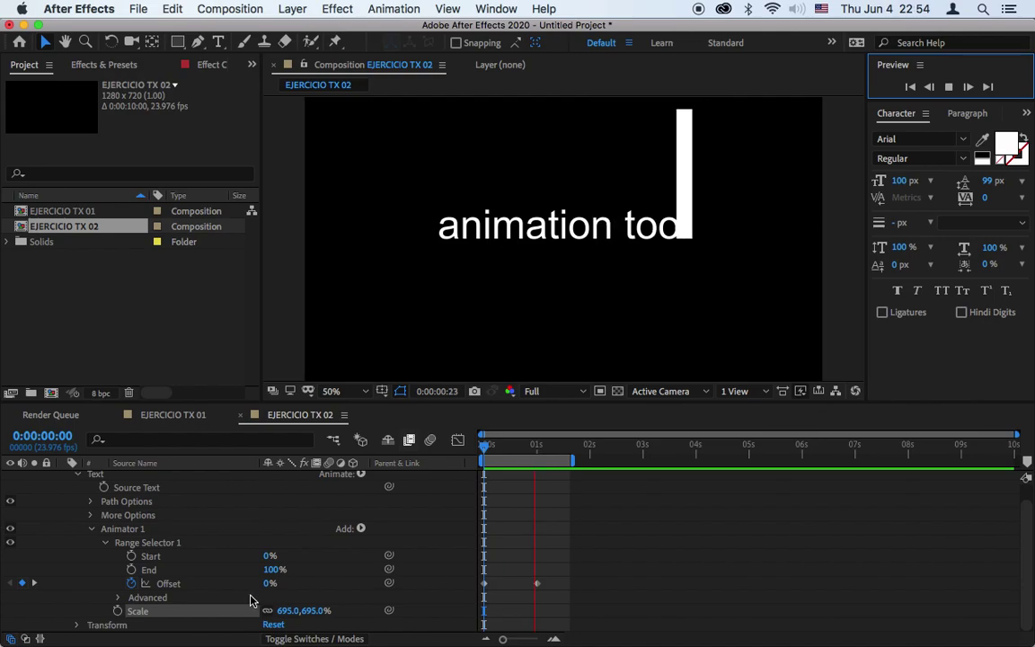
Step: Set Animator 1's Scale to 0% and extend the work area to end at about 6.4 seconds
left_click(292, 613)
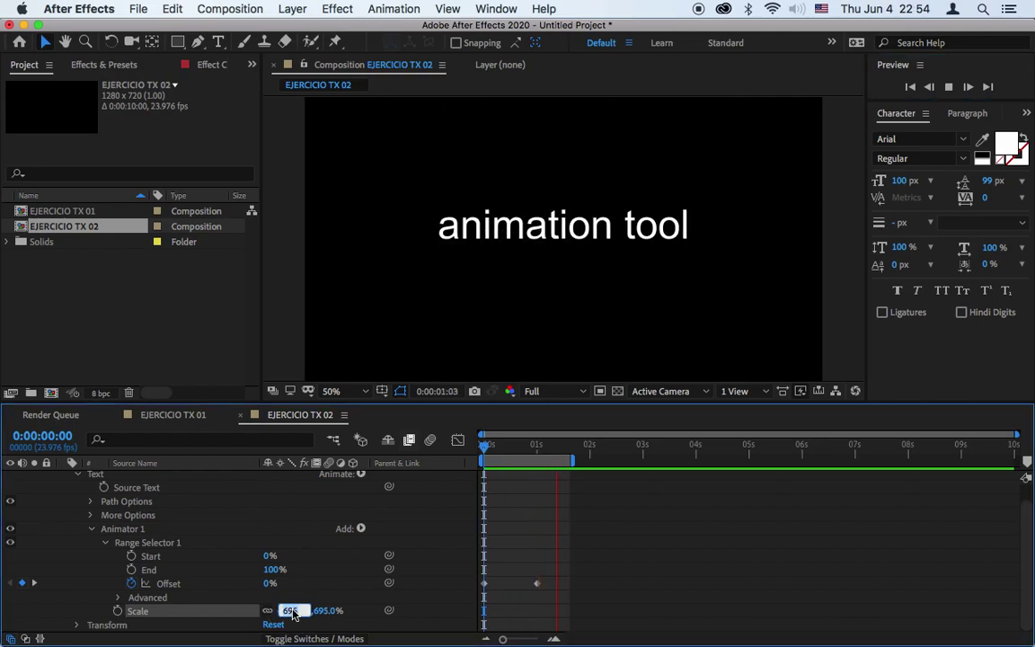
type("0")
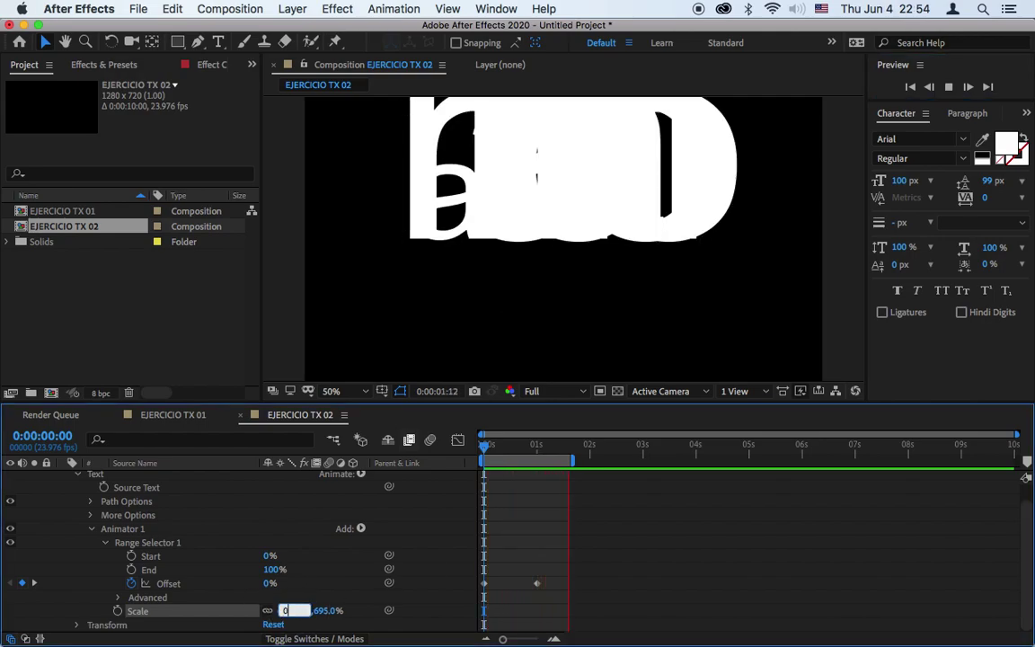
key("Return")
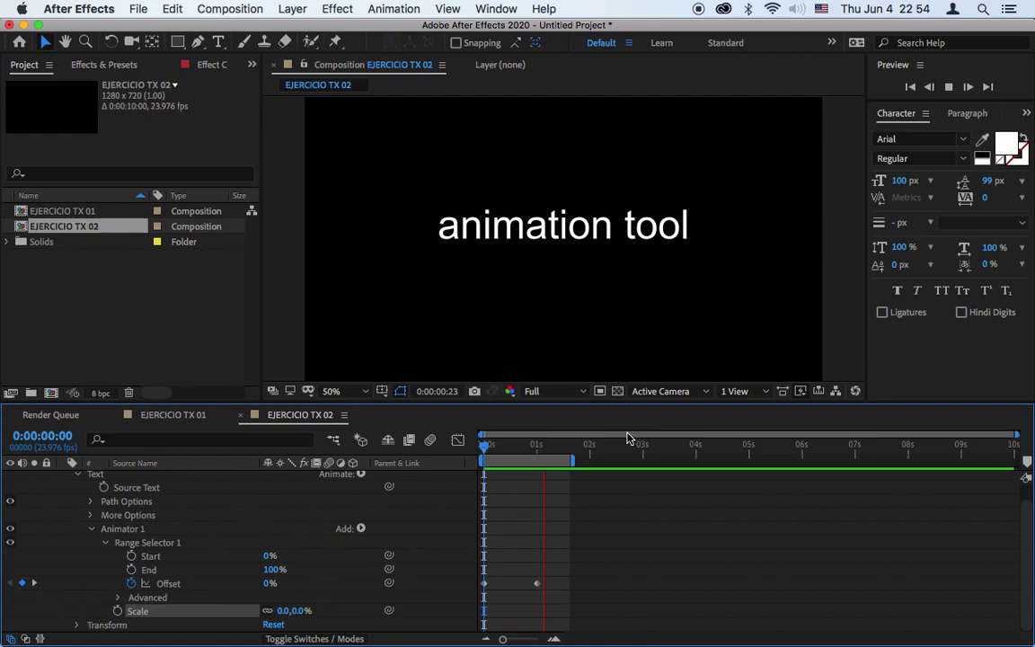
left_click_drag(573, 461, 824, 462)
Step: Add a Range Selector 1 Offset keyframe at 0:00:03:00 holding 100%, leaving Start without keyframes
left_click_drag(641, 446, 644, 453)
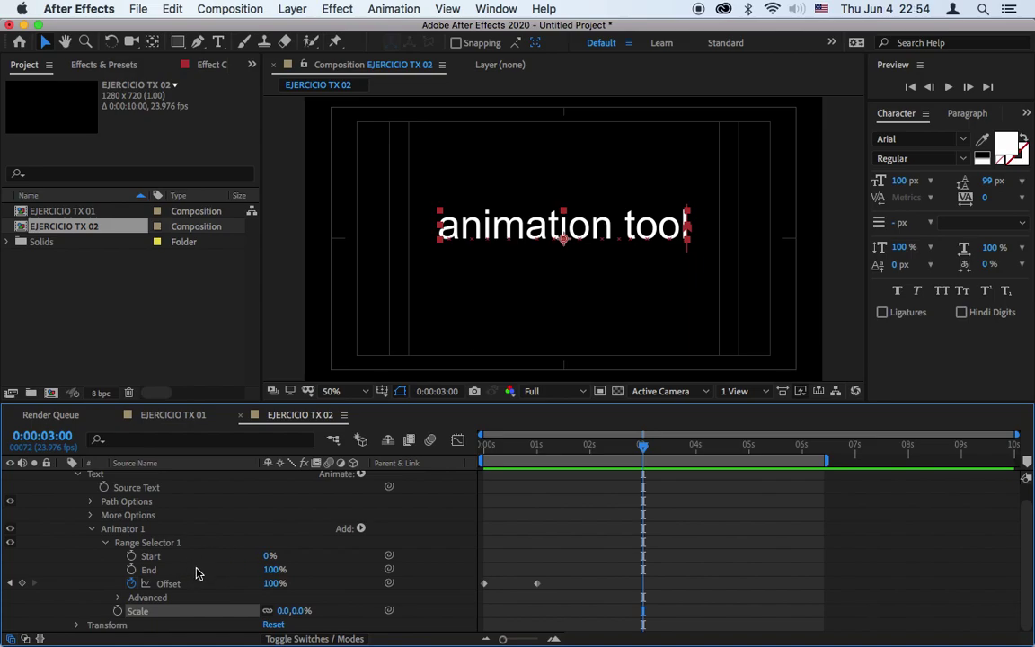
left_click(132, 557)
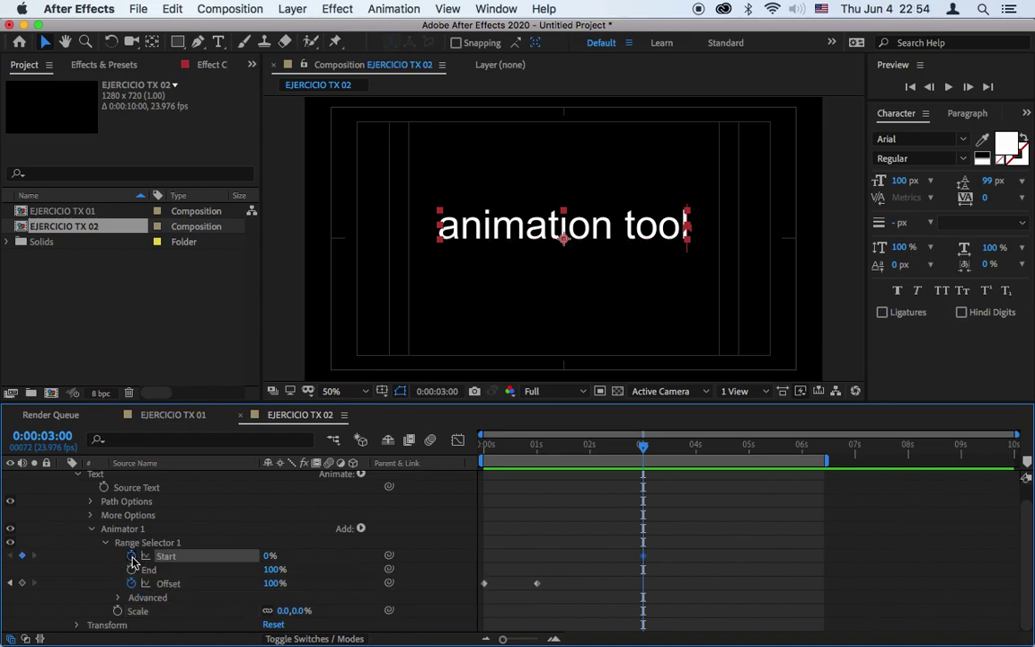
mouse_move(255, 556)
left_mouse_down()
mouse_move(392, 553)
mouse_move(269, 564)
left_mouse_up()
left_click(22, 584)
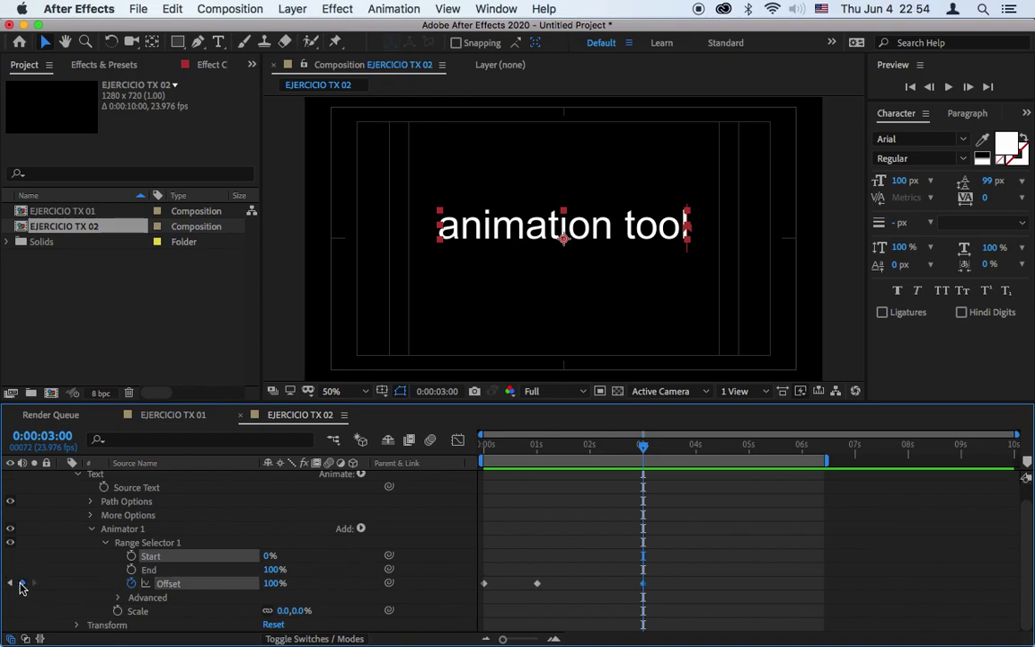
Step: Set Range Selector 1's Offset to 0% at 0:00:04:00 and preview the text appearing and disappearing
left_click_drag(647, 447, 698, 454)
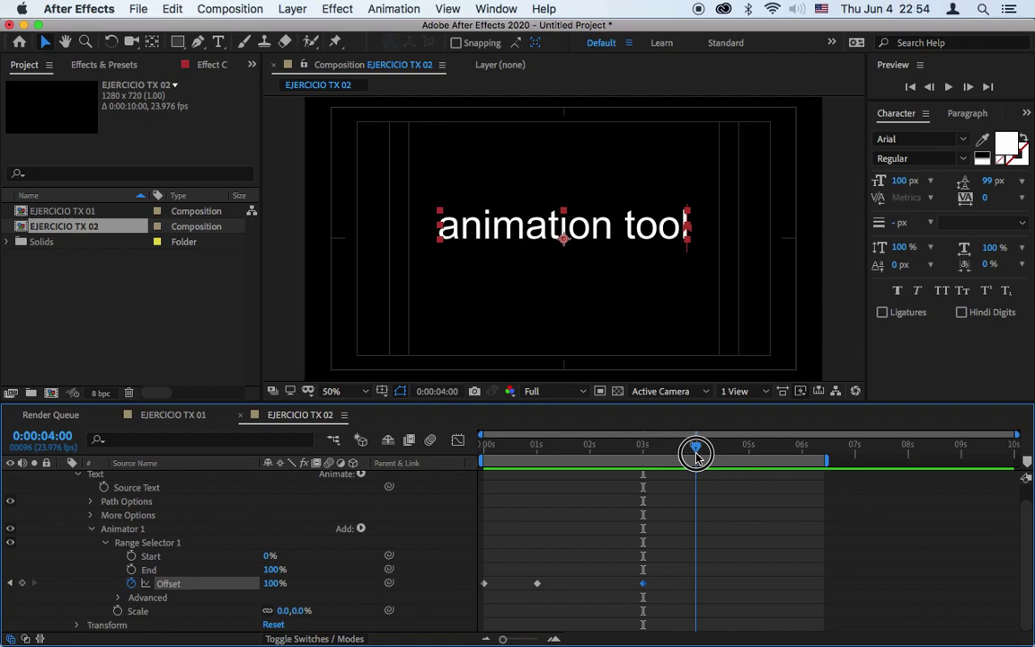
left_click_drag(275, 584, 203, 595)
left_click(270, 585)
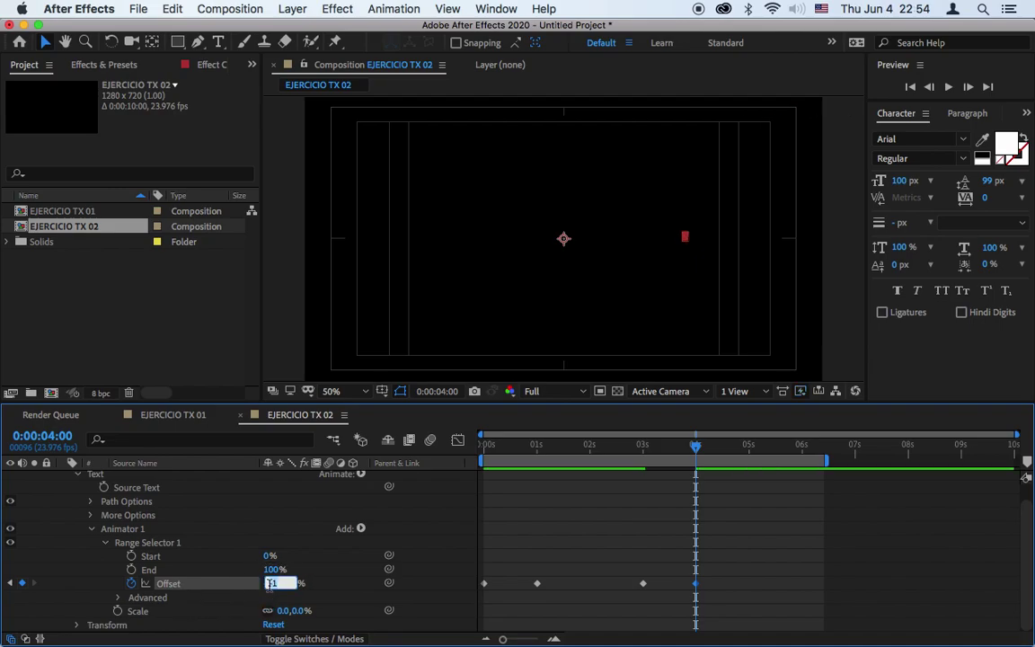
key("Return")
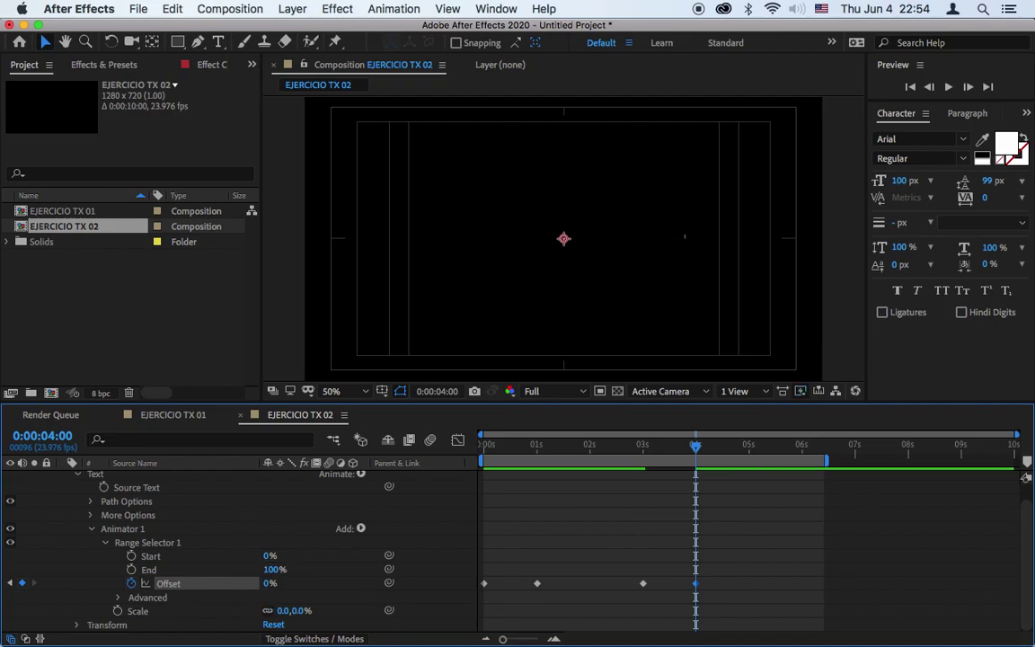
left_click(619, 560)
left_click(948, 87)
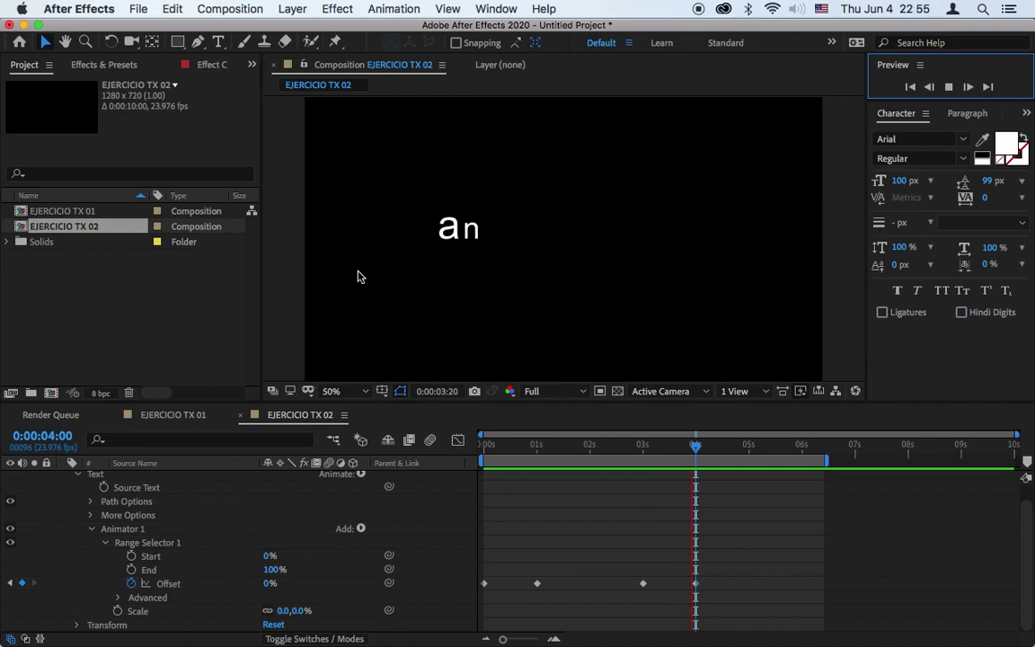
Step: Collapse the text layer's properties and move the current time to 0:00:01:17
left_click(78, 474)
left_click(64, 477)
left_click(111, 527)
right_click(172, 584)
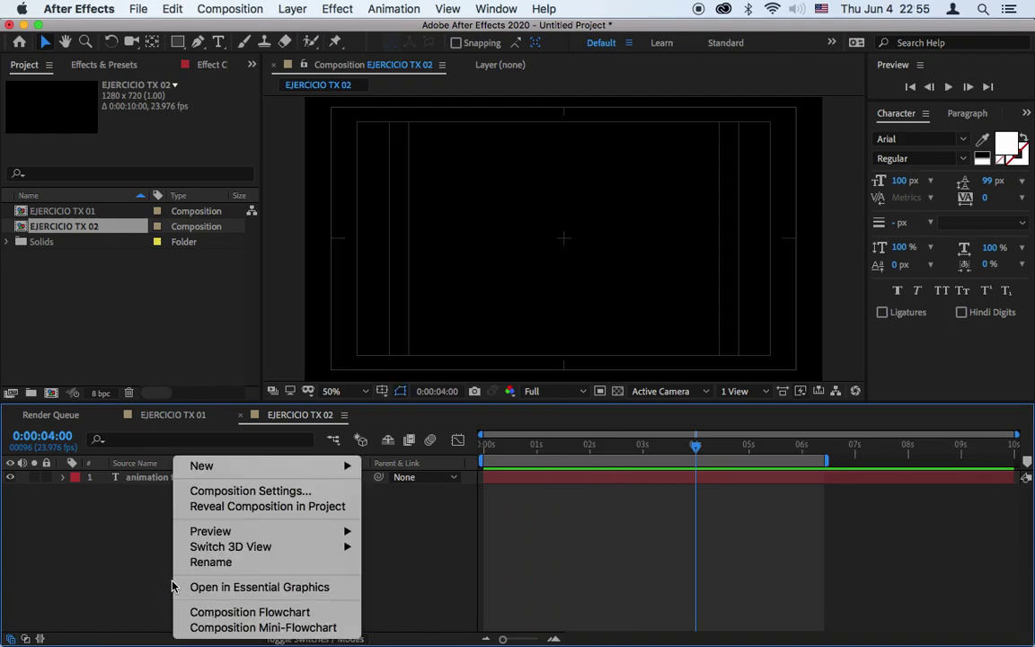
left_click(569, 452)
left_click_drag(605, 446, 575, 447)
Step: Start a new solid layer in the composition and choose a light orange as its color
right_click(176, 457)
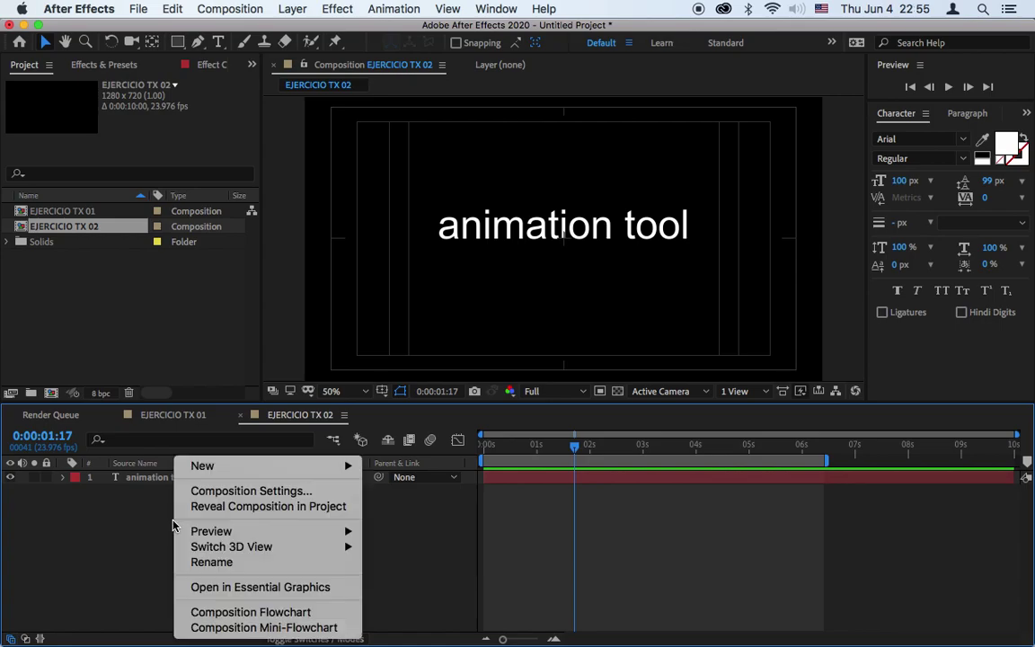
mouse_move(231, 465)
left_click(427, 508)
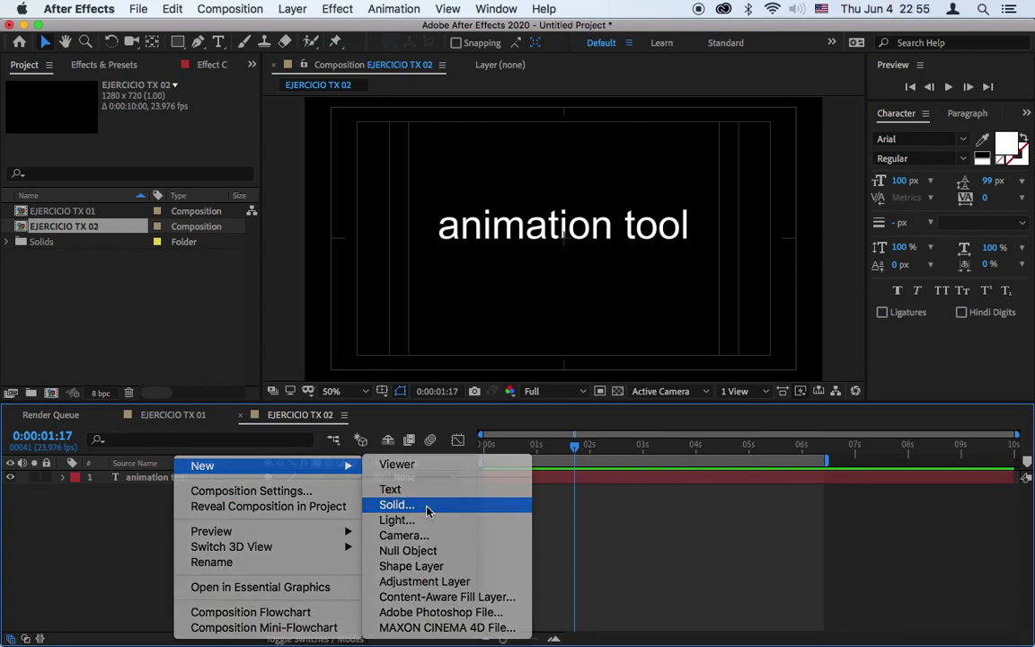
left_click(440, 375)
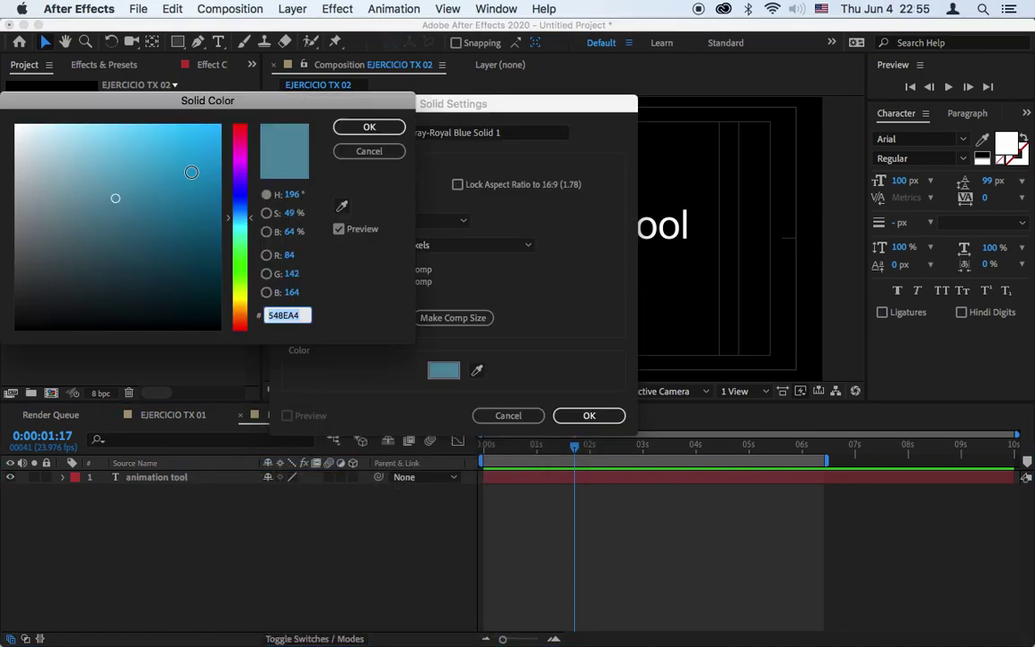
left_click_drag(244, 212, 251, 178)
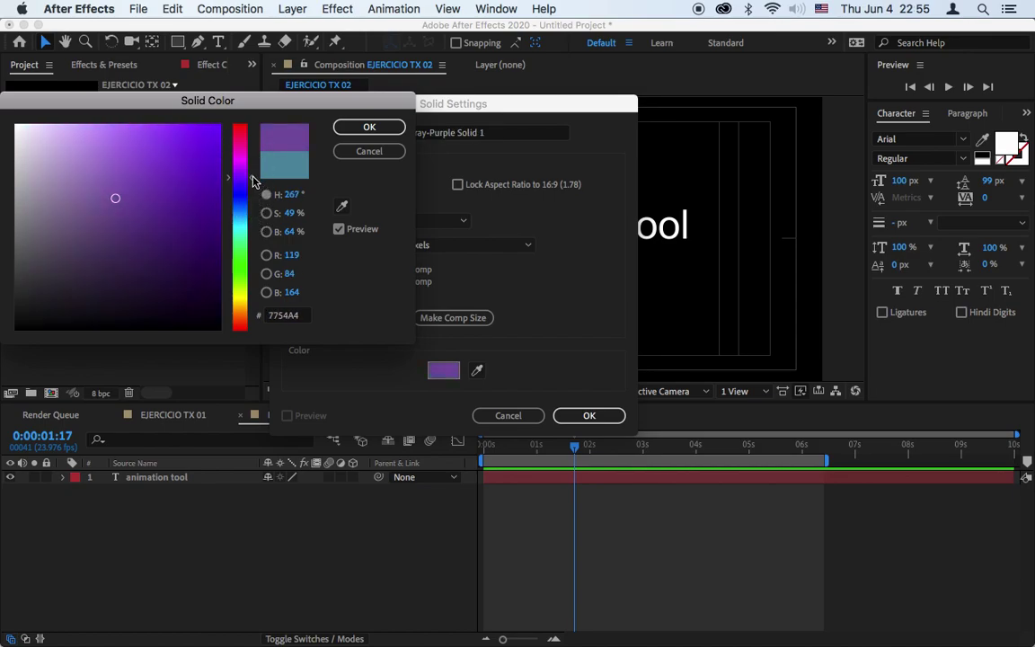
left_click(119, 150)
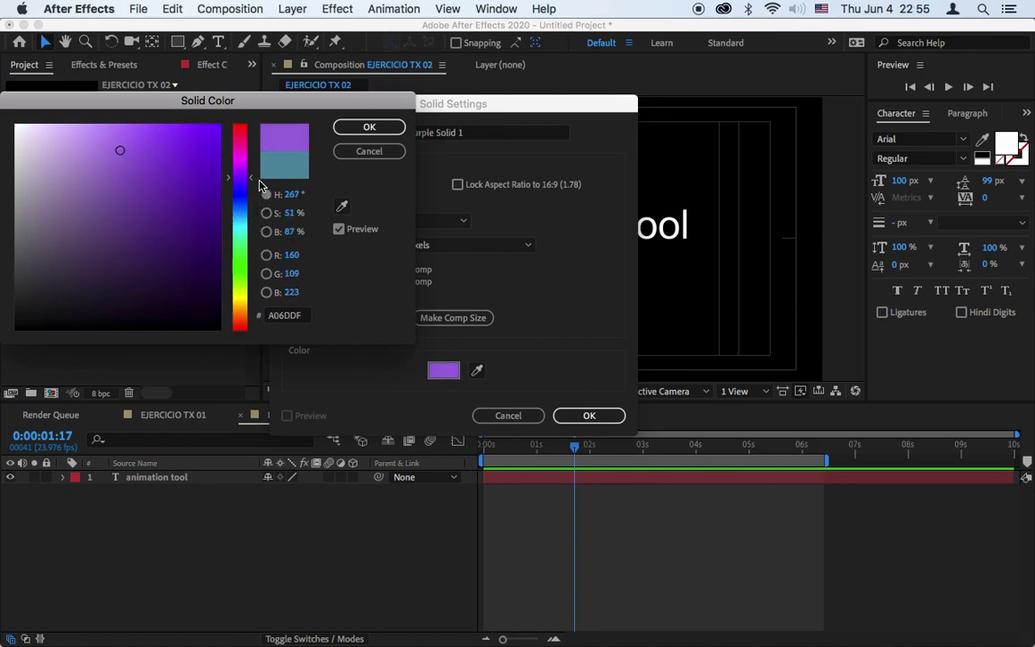
left_click_drag(244, 173, 248, 314)
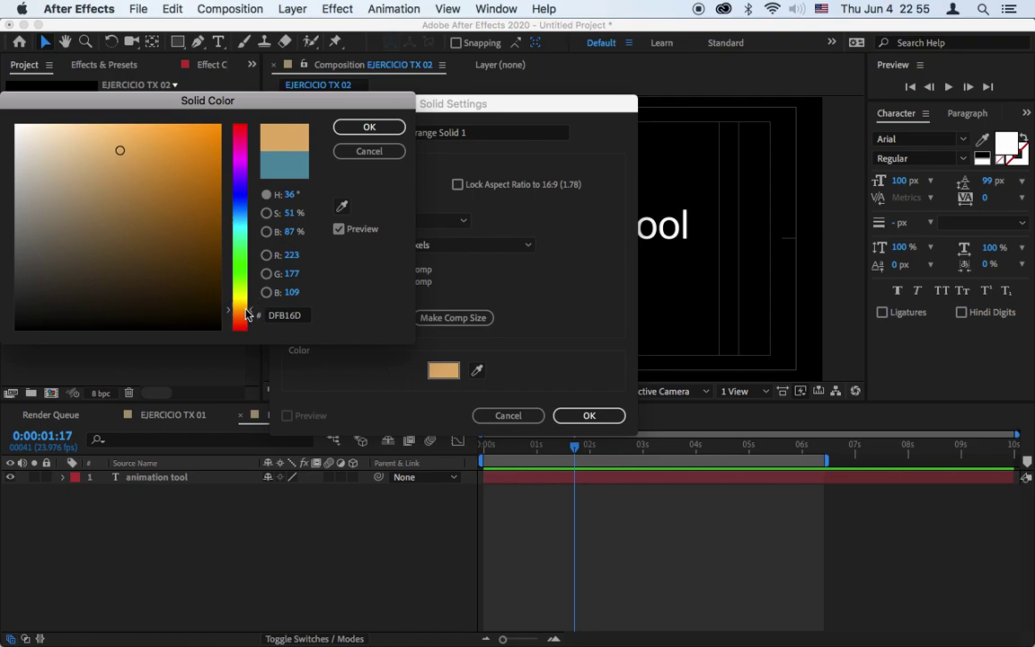
mouse_move(121, 143)
left_mouse_down()
mouse_move(120, 178)
mouse_move(101, 116)
mouse_move(160, 132)
mouse_move(134, 134)
left_mouse_up()
left_click(358, 129)
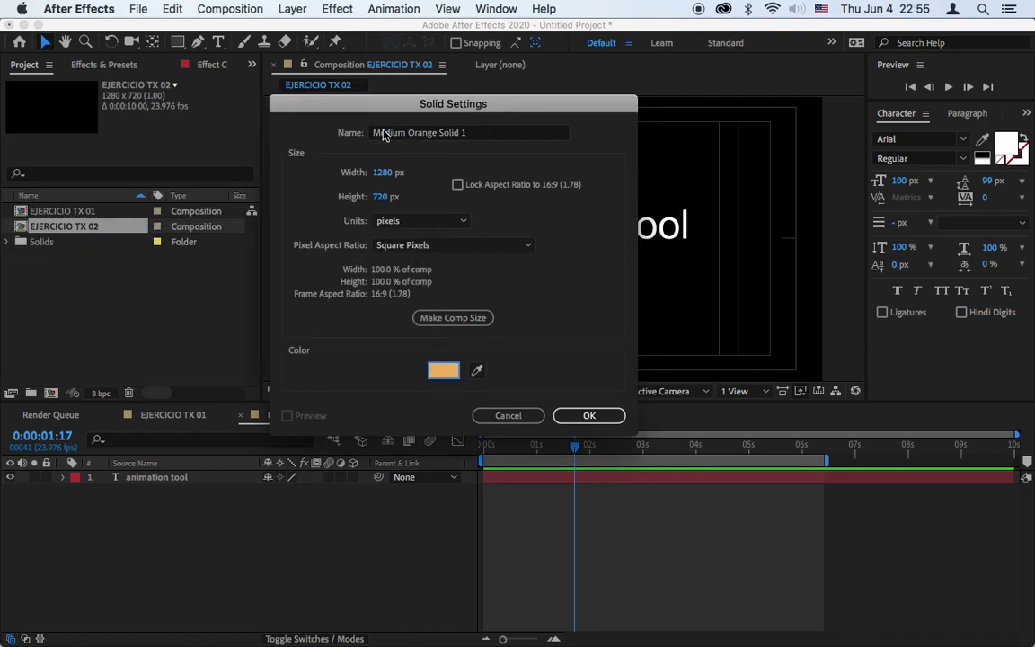
Step: Name the orange solid BKG, match it to the composition size, and create it
left_click(464, 136)
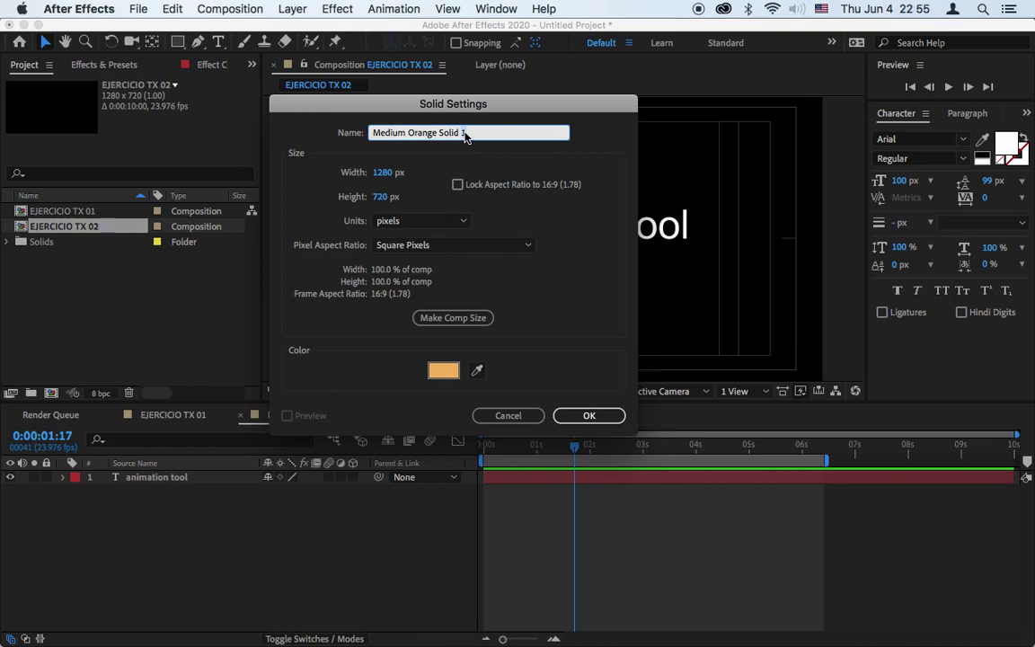
key("super+a")
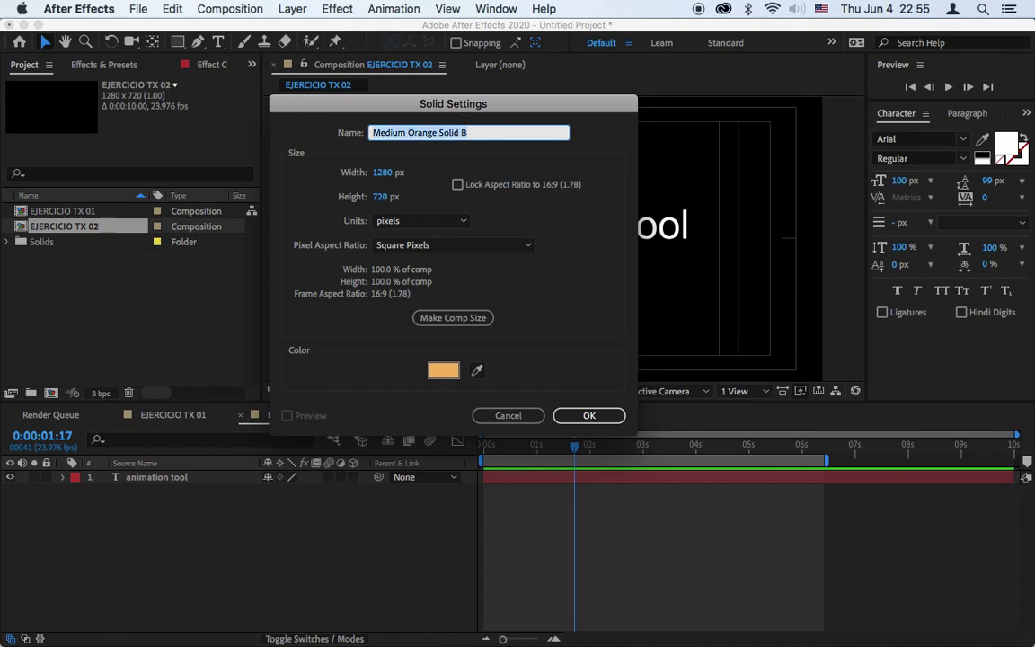
key("BackSpace")
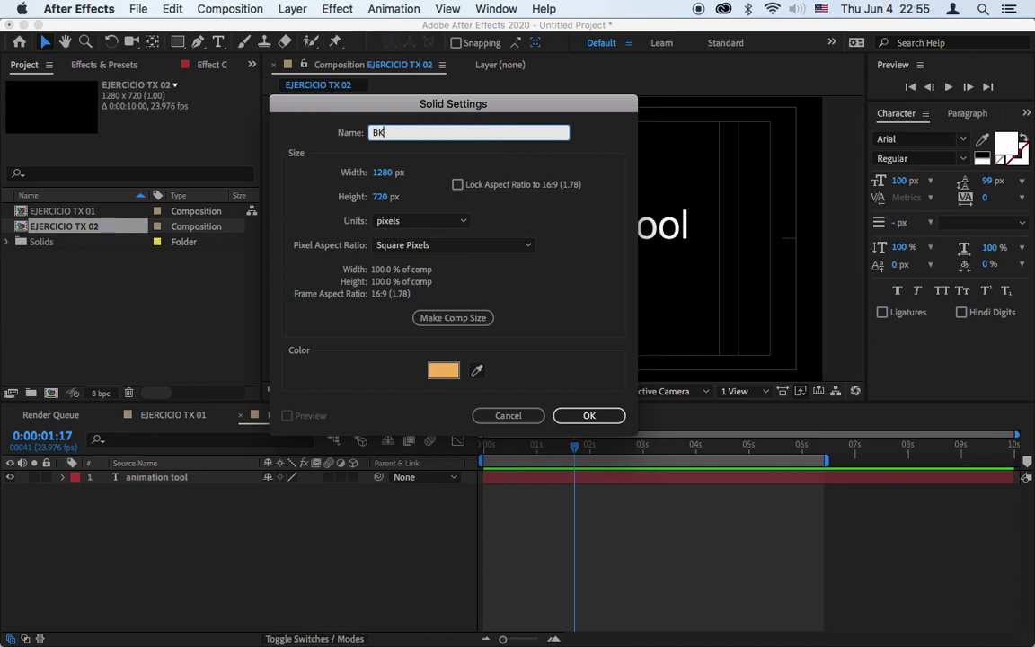
type("BKG")
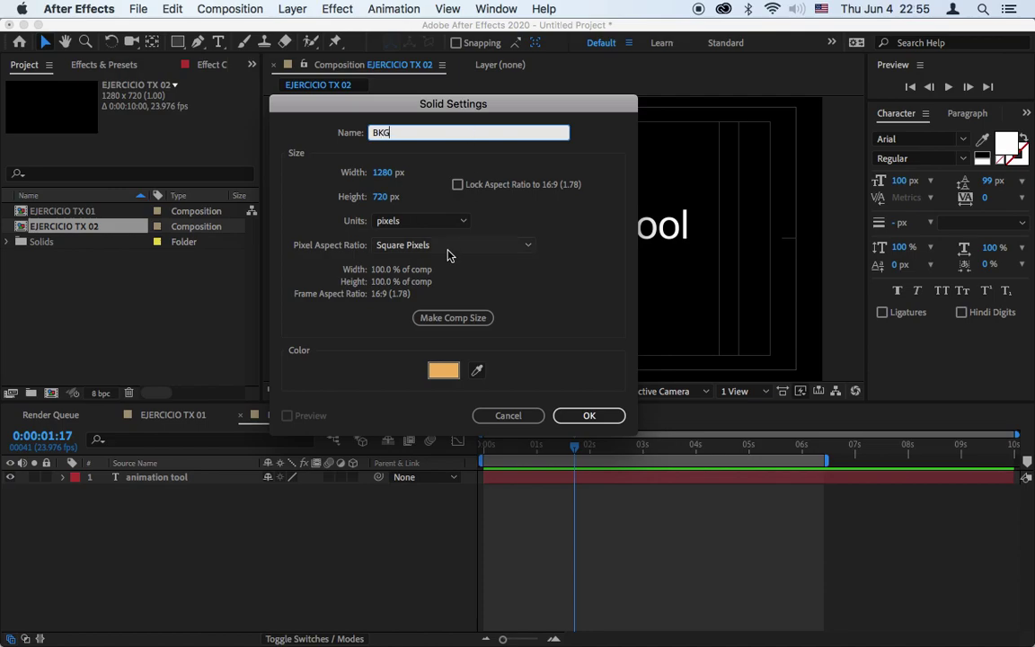
left_click(453, 317)
left_click(607, 416)
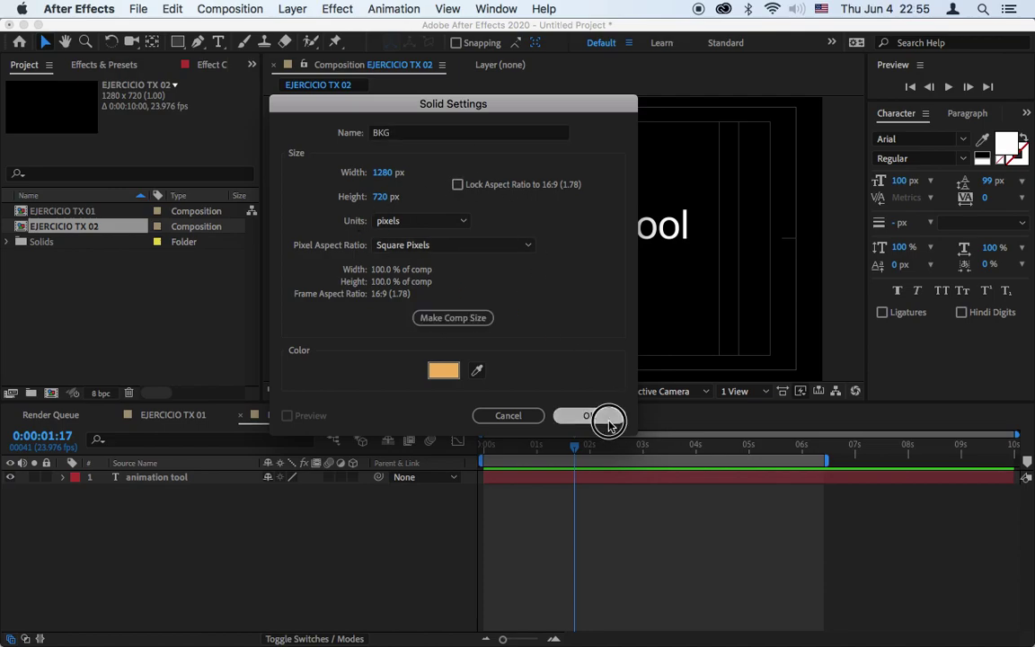
Step: Move the BKG layer below the animation tool text layer and start a new solid named PLECA
left_click(166, 477)
left_click_drag(166, 477, 169, 501)
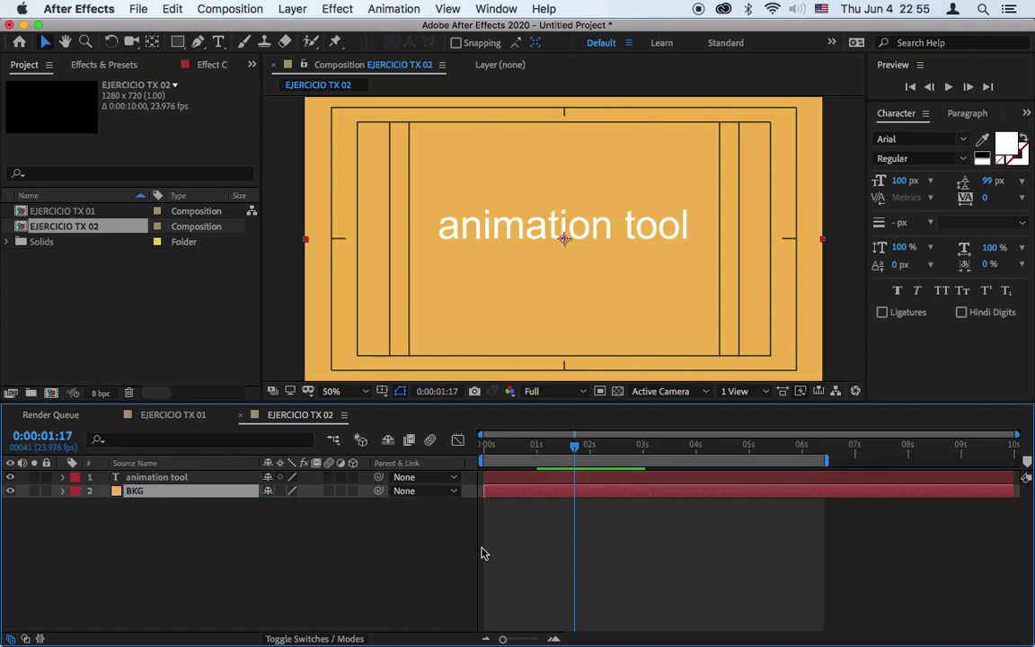
right_click(180, 519)
mouse_move(248, 466)
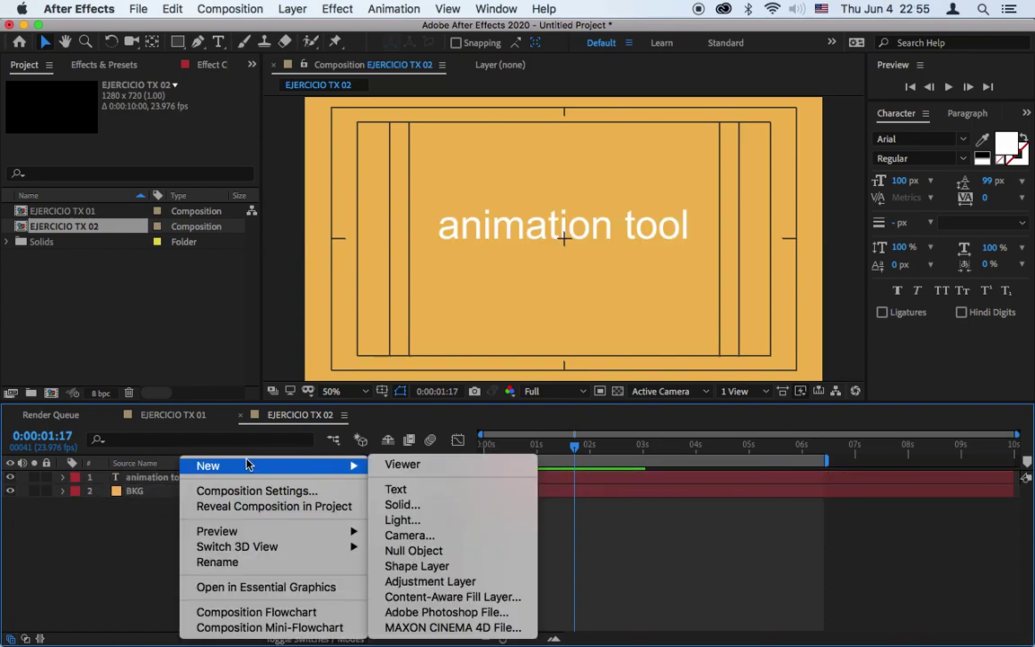
left_click(403, 505)
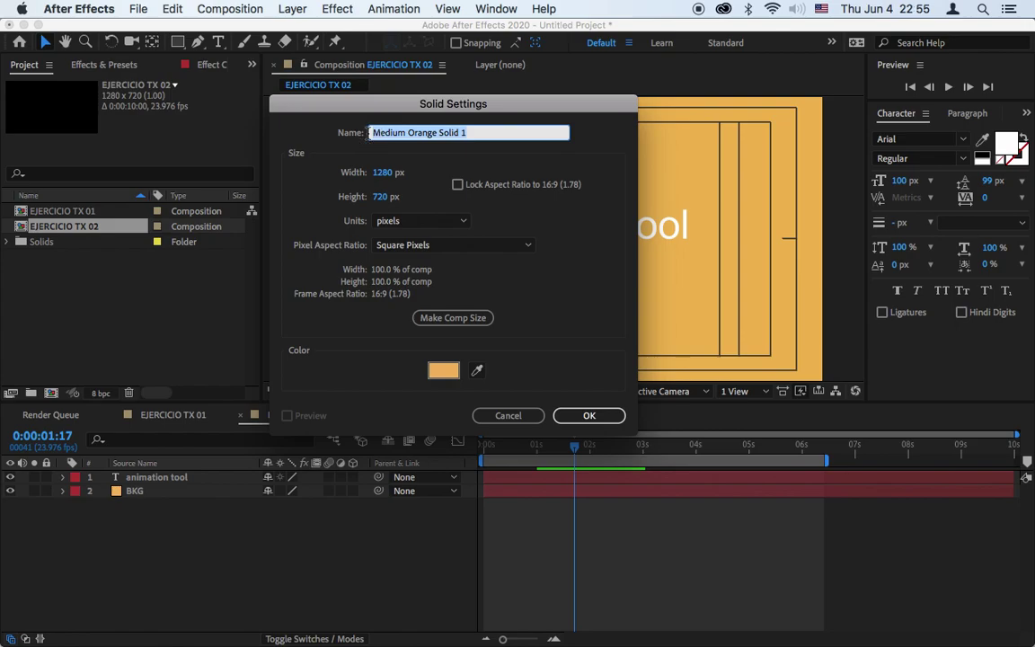
type("PLECA")
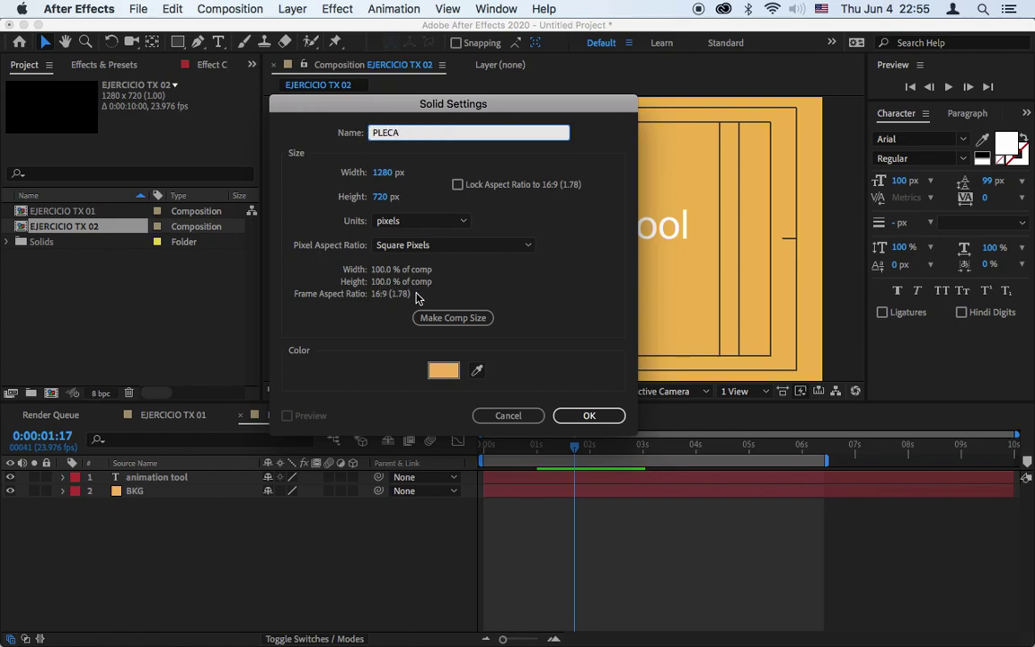
Step: Create the PLECA solid in a dark orange-brown color and place its layer between the text and BKG layers
left_click(442, 369)
mouse_move(133, 137)
left_mouse_down()
mouse_move(155, 215)
mouse_move(161, 203)
mouse_move(198, 199)
left_mouse_up()
left_click(394, 131)
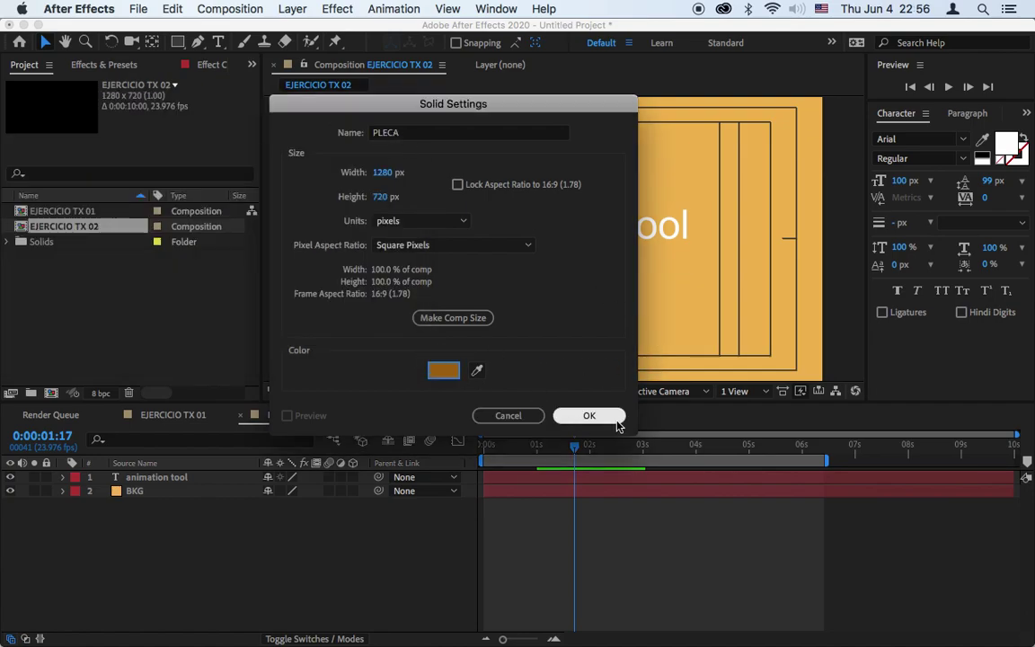
left_click(589, 415)
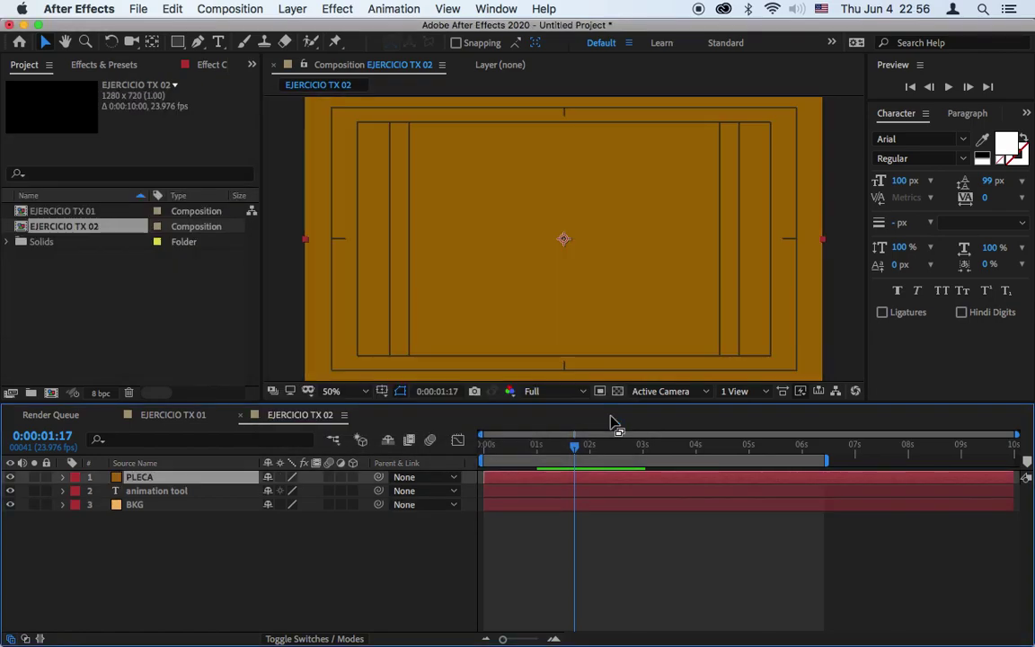
left_click_drag(117, 477, 150, 497)
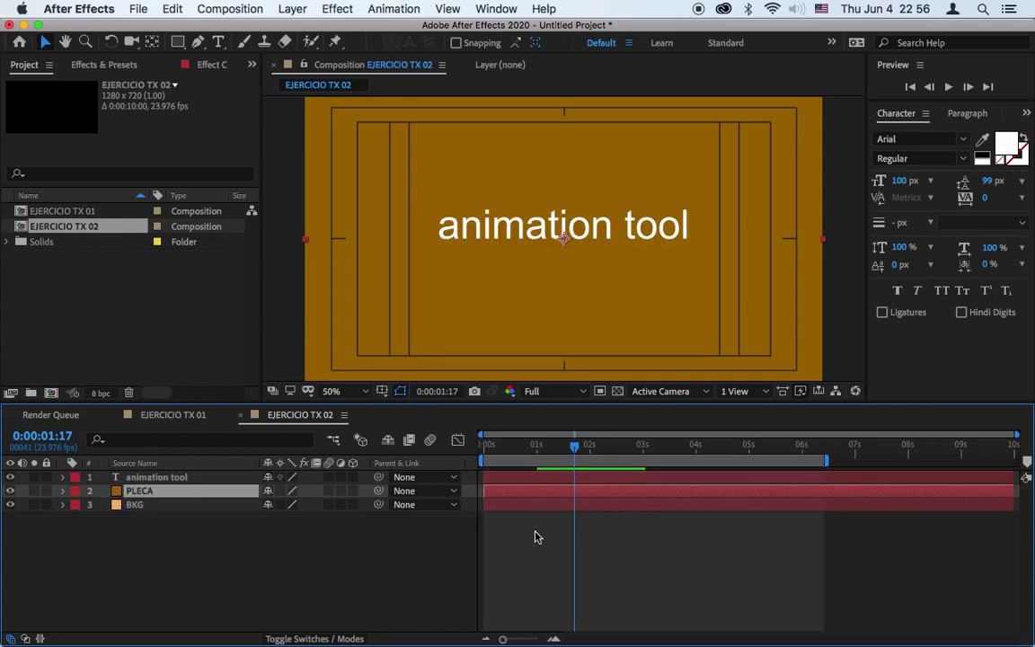
Step: Unlink PLECA's Scale proportions, flatten it to 102.0, 18.0%, and set its Position to 640.0, 326.0 behind the text
left_click_drag(517, 401, 522, 452)
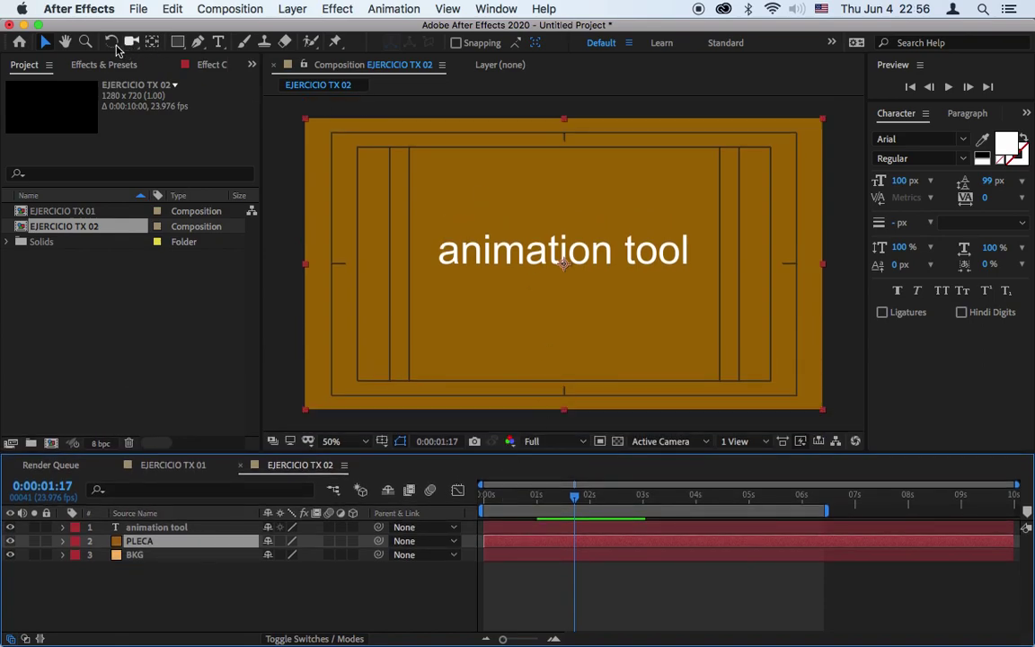
left_click(63, 541)
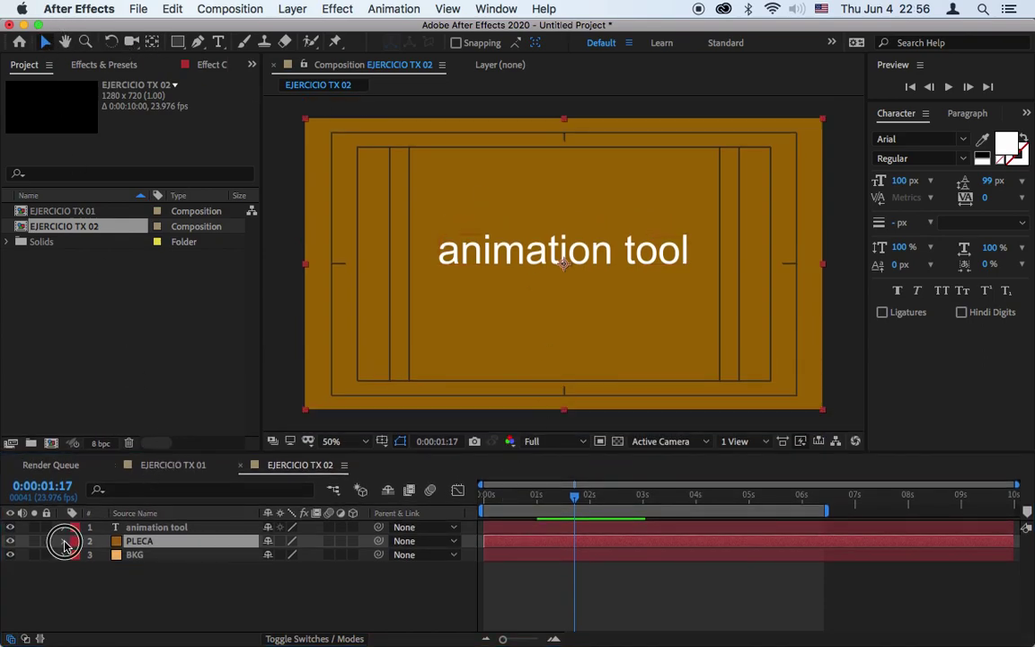
left_click(77, 558)
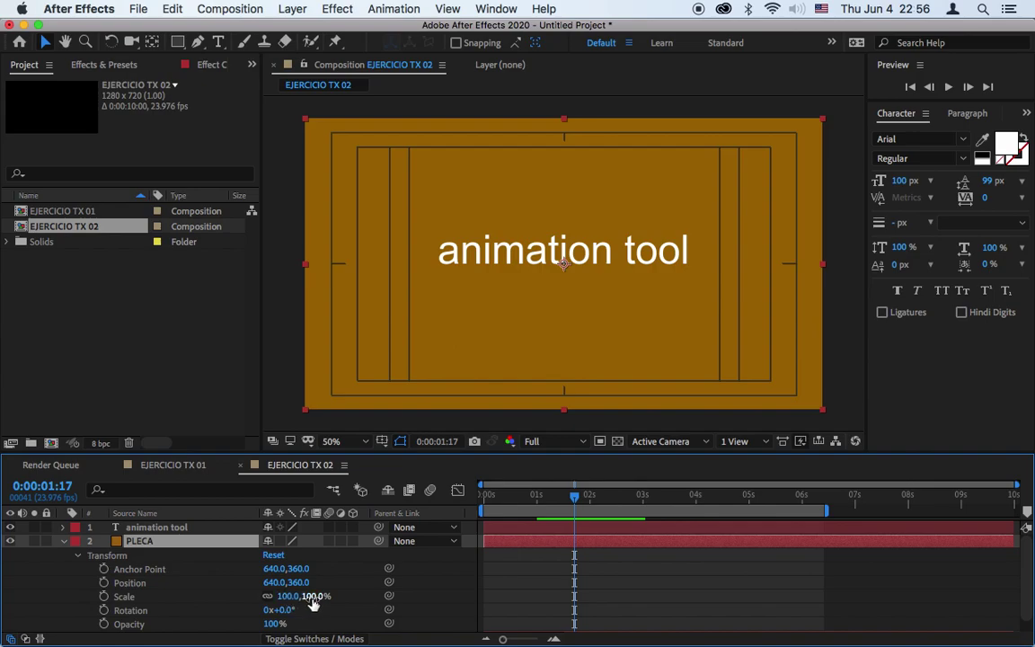
left_click_drag(317, 603, 341, 602)
key("super+z")
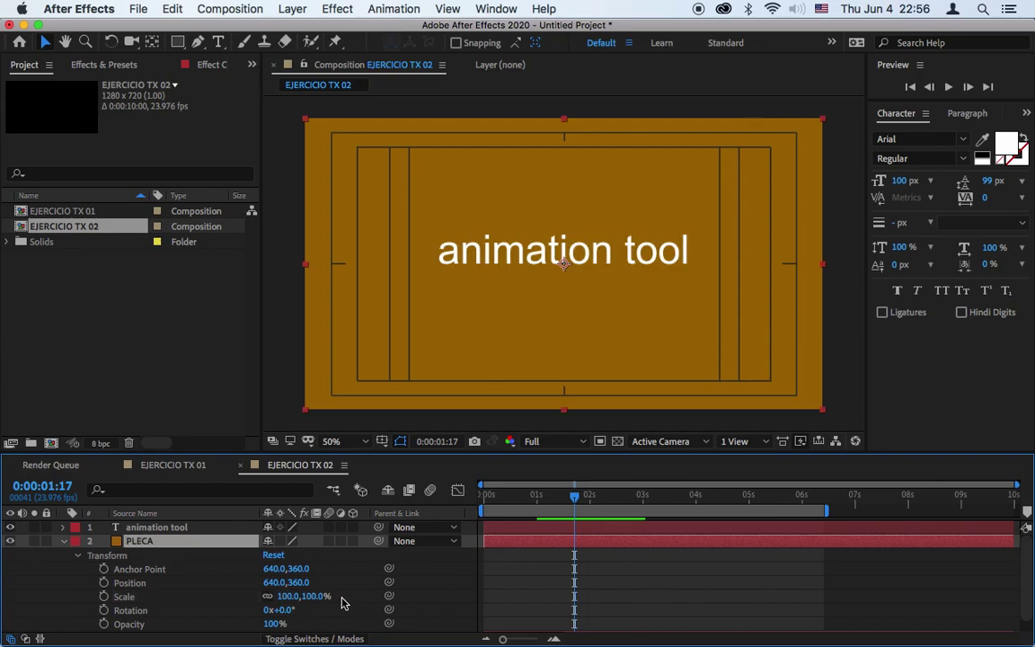
left_click(269, 597)
mouse_move(289, 597)
left_mouse_down()
mouse_move(261, 611)
mouse_move(341, 601)
mouse_move(255, 617)
mouse_move(309, 603)
left_mouse_up()
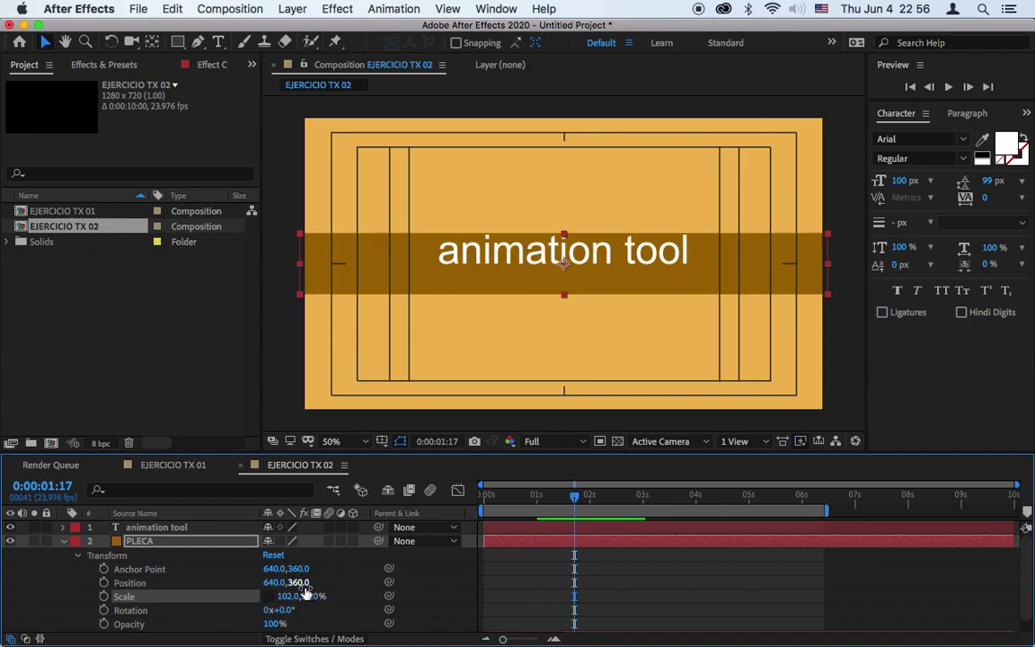
left_click_drag(315, 600, 260, 600)
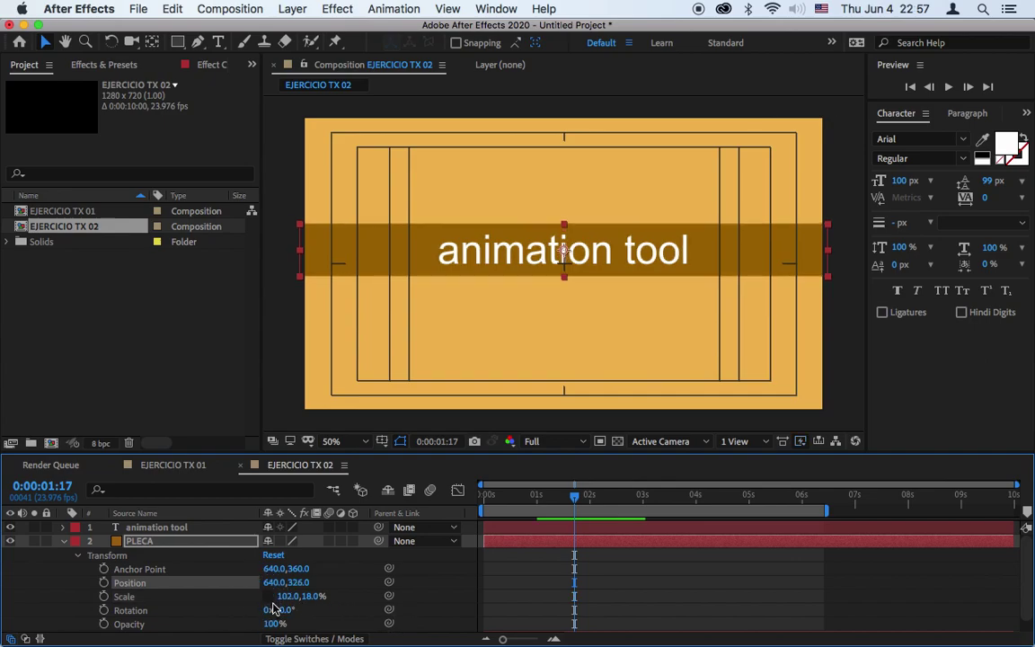
Step: Relink PLECA's Scale proportions, set its Scale to 101.0, 17.8%, and return the current time to 0:00:00:00
left_click(267, 602)
mouse_move(287, 597)
left_mouse_down()
mouse_move(308, 601)
mouse_move(231, 612)
mouse_move(285, 600)
left_mouse_up()
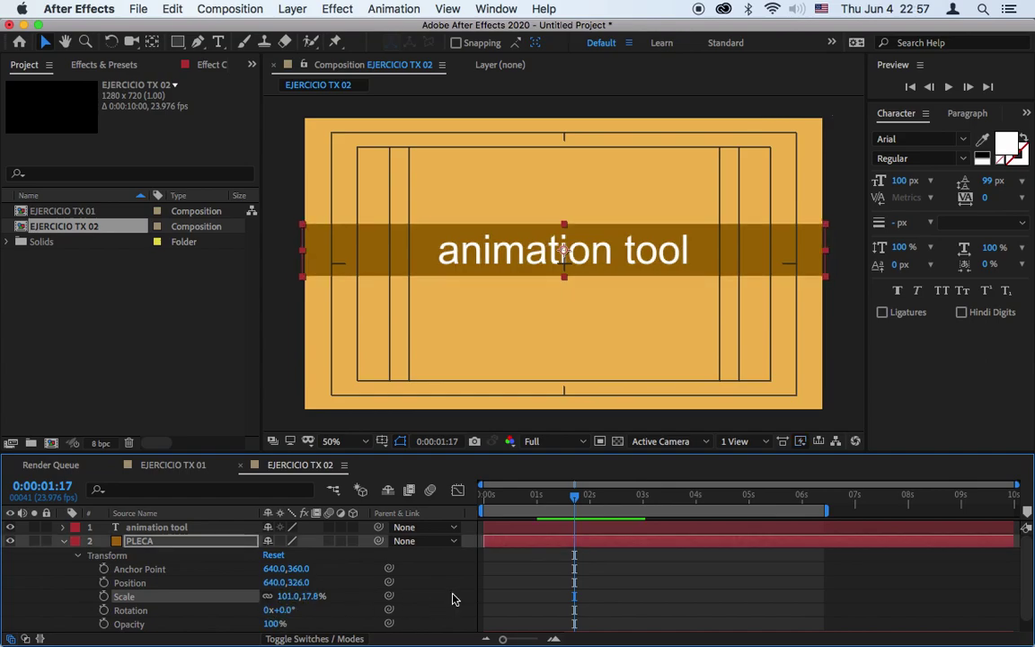
left_click_drag(517, 496, 433, 464)
left_click(503, 545)
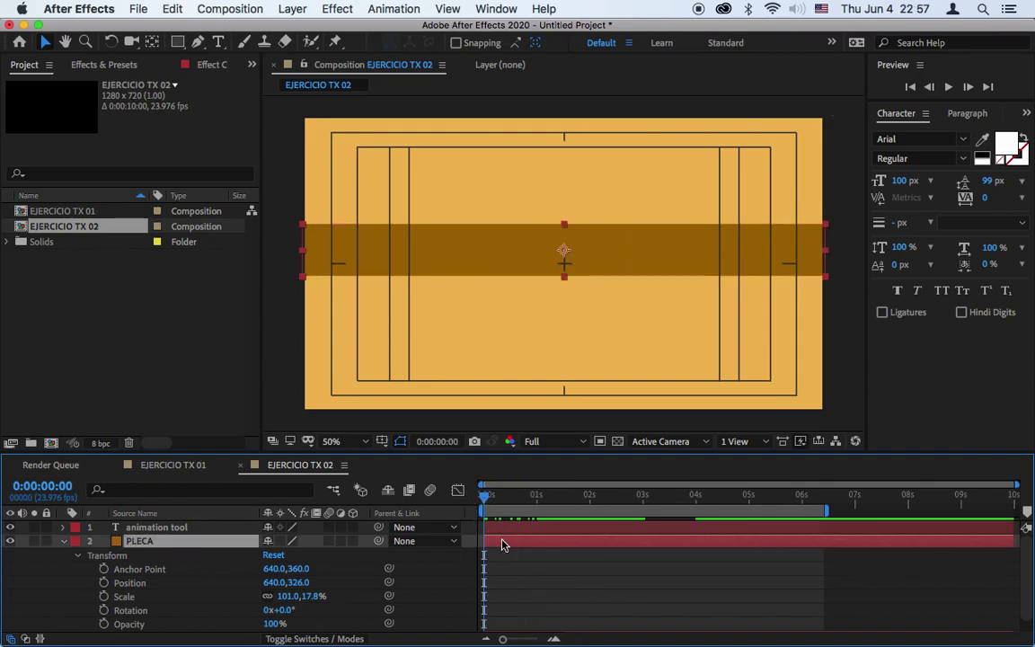
left_click(63, 543)
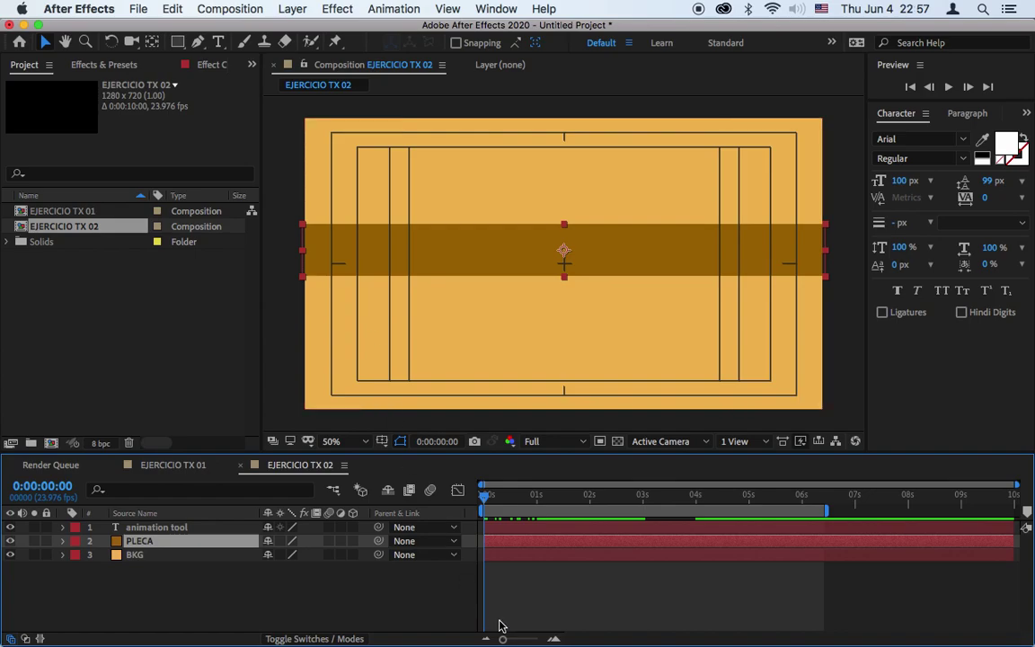
Step: Add a rectangular mask covering the entire PLECA layer with the Rectangle tool and return to the Selection tool
left_click(513, 589)
left_click(517, 541)
left_click_drag(177, 41, 245, 118)
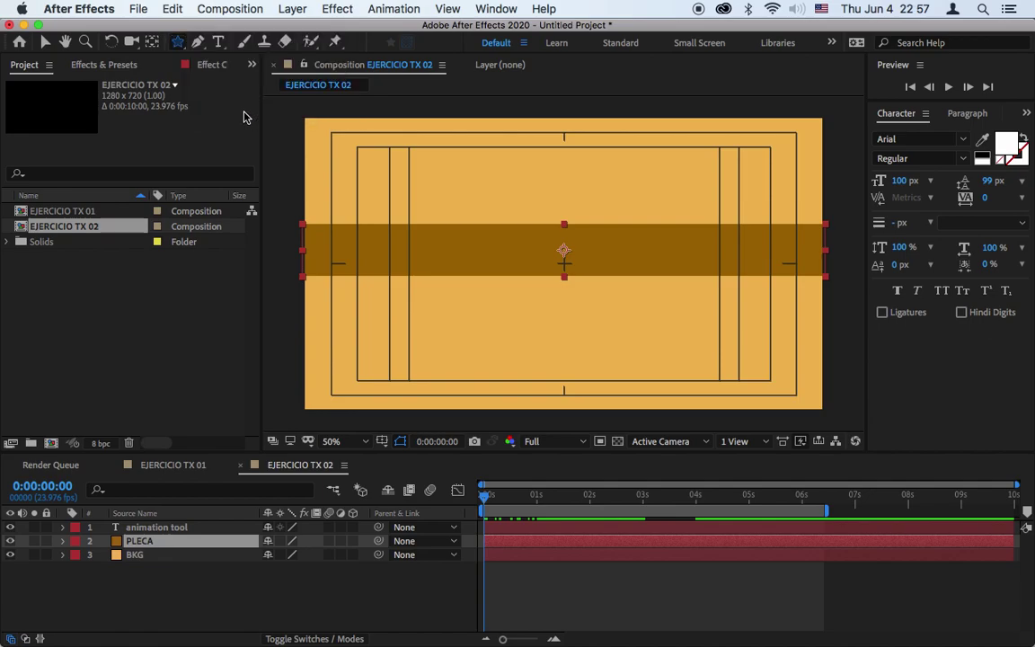
left_click_drag(179, 48, 268, 44)
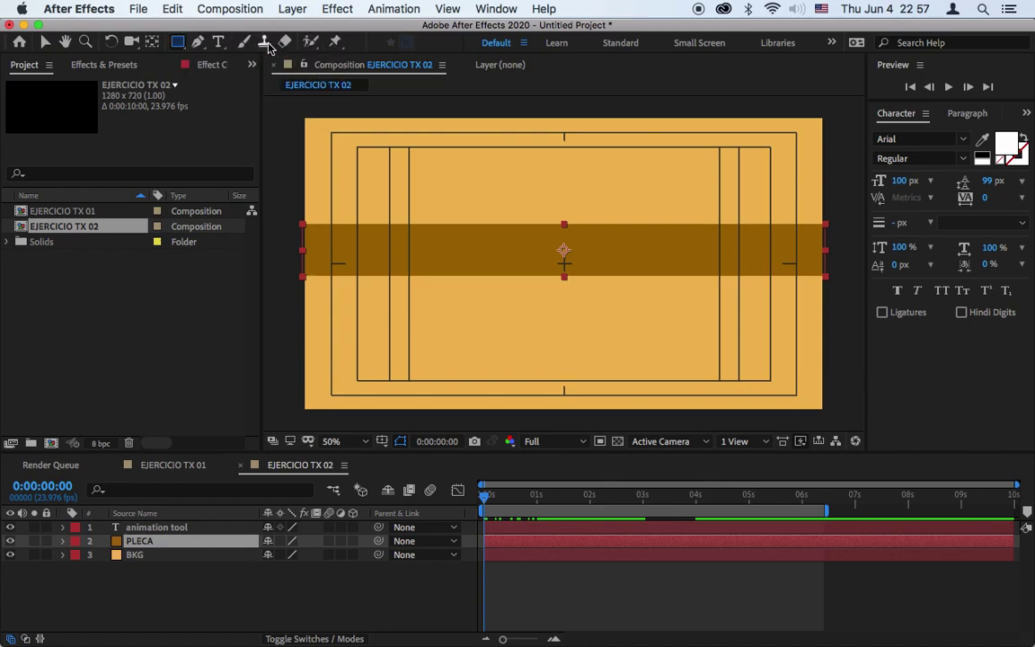
double_click(178, 43)
key("v")
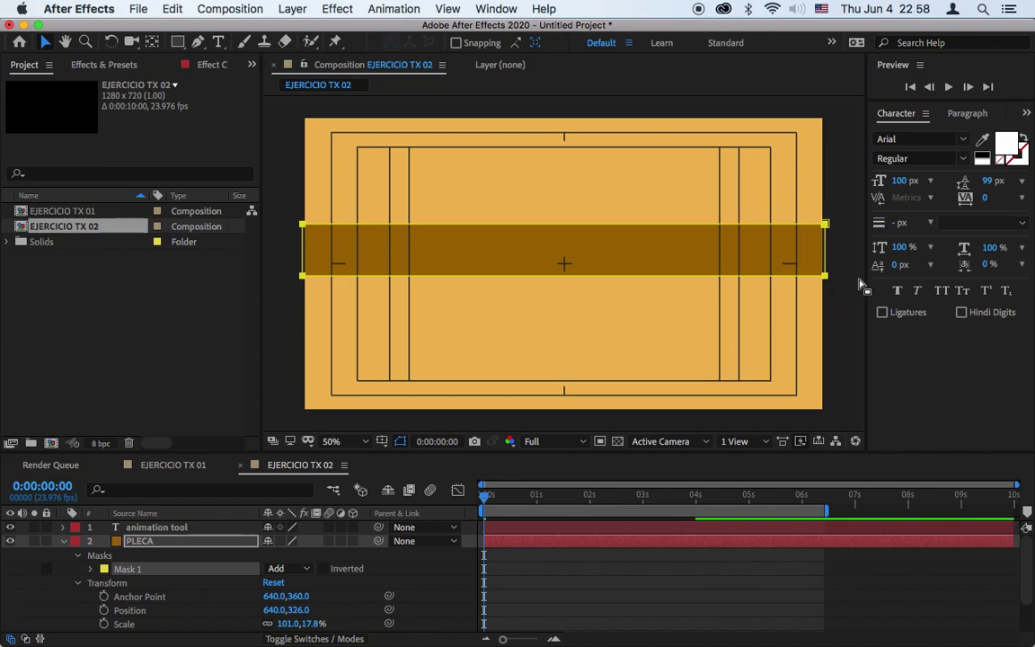
Step: Shift the two right-edge vertices of PLECA's Mask 1 past the frame's left edge to hide the whole band
key("Return")
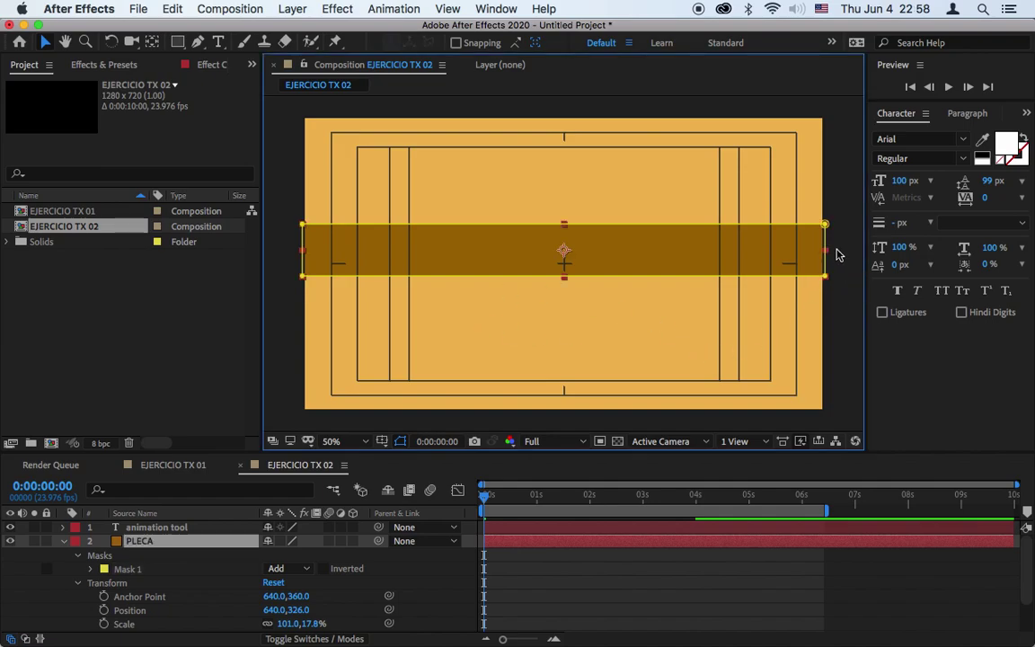
left_click(842, 250)
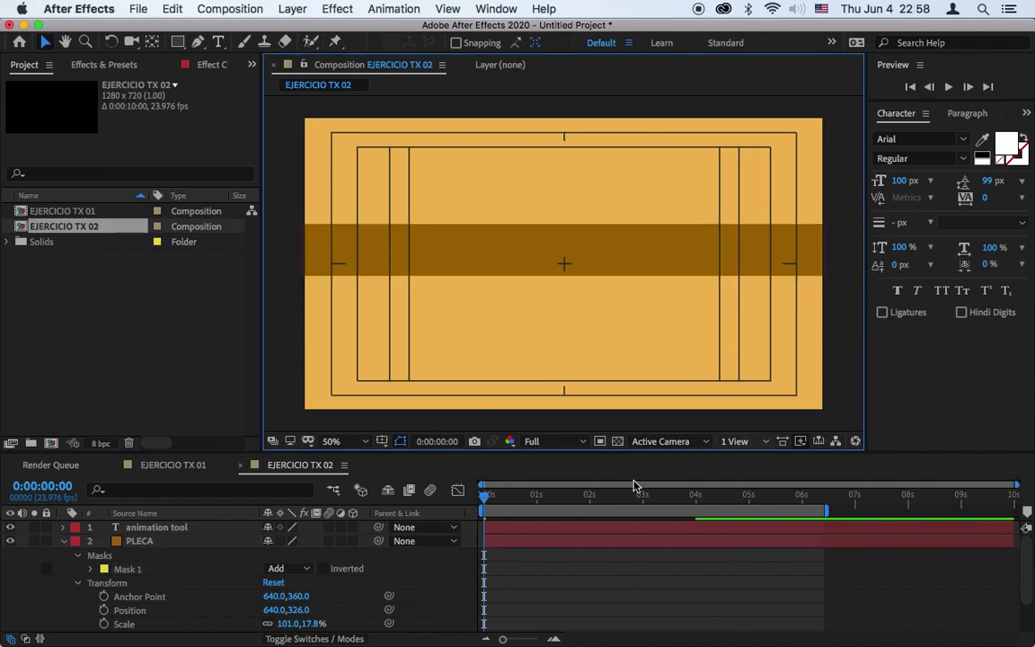
left_click(141, 542)
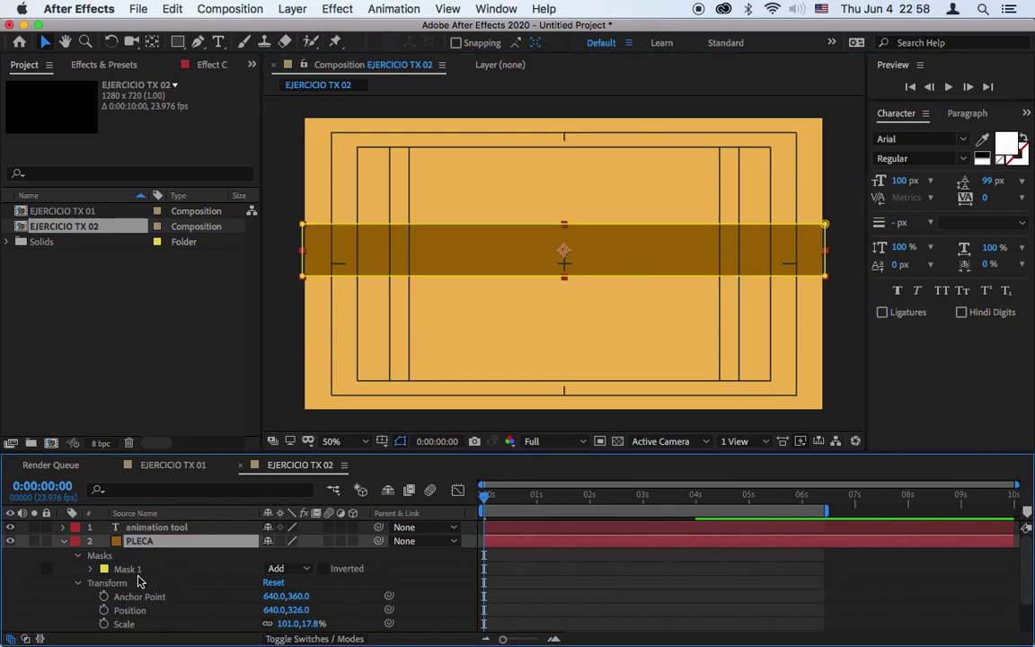
left_click(133, 569)
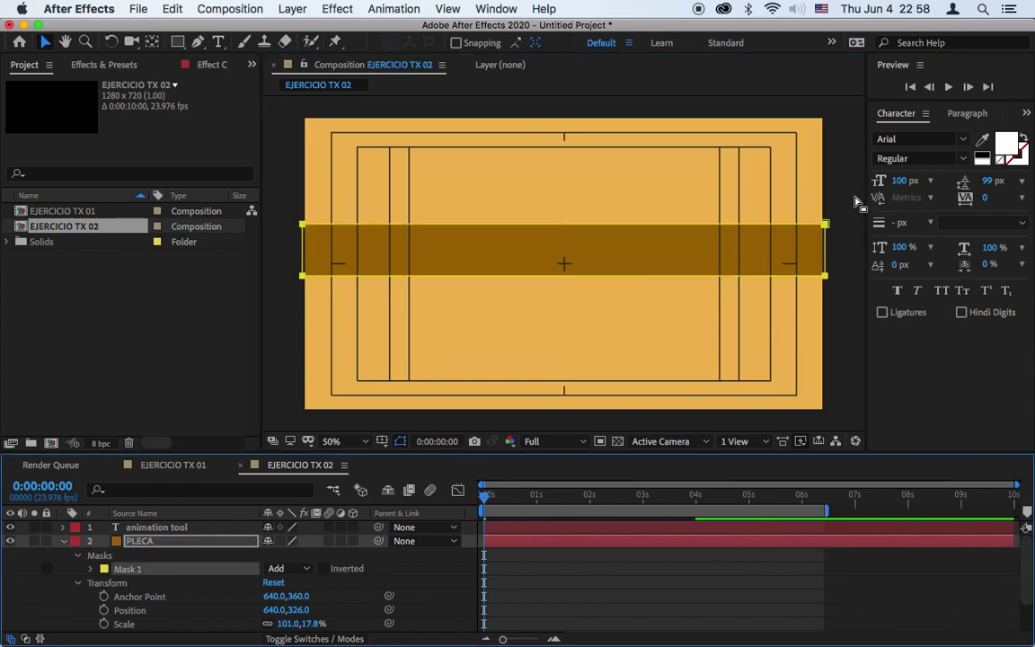
left_click(845, 211)
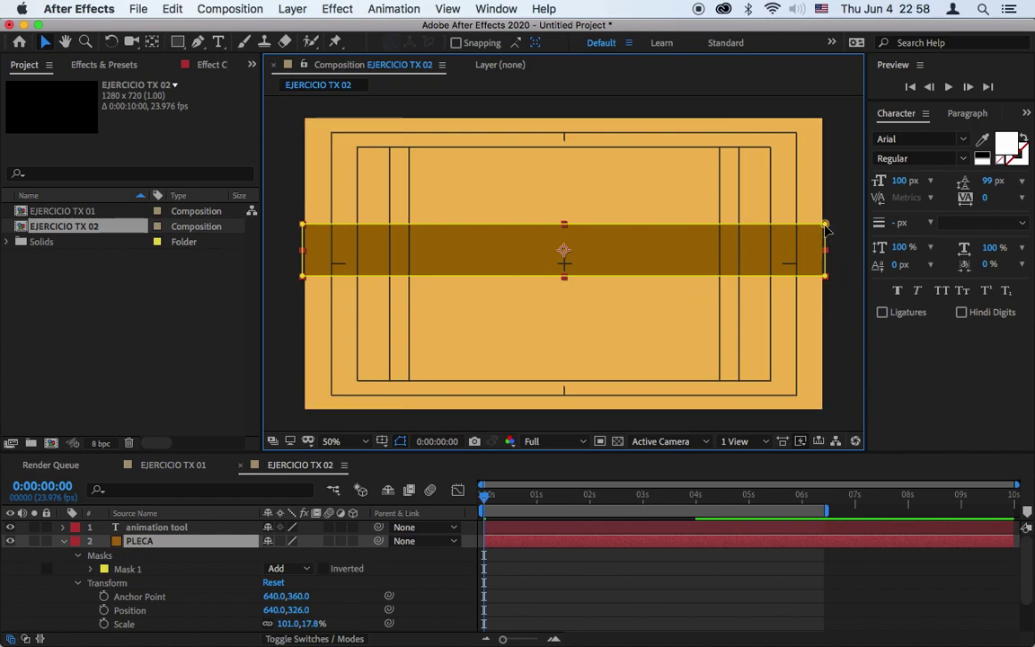
left_click(826, 226)
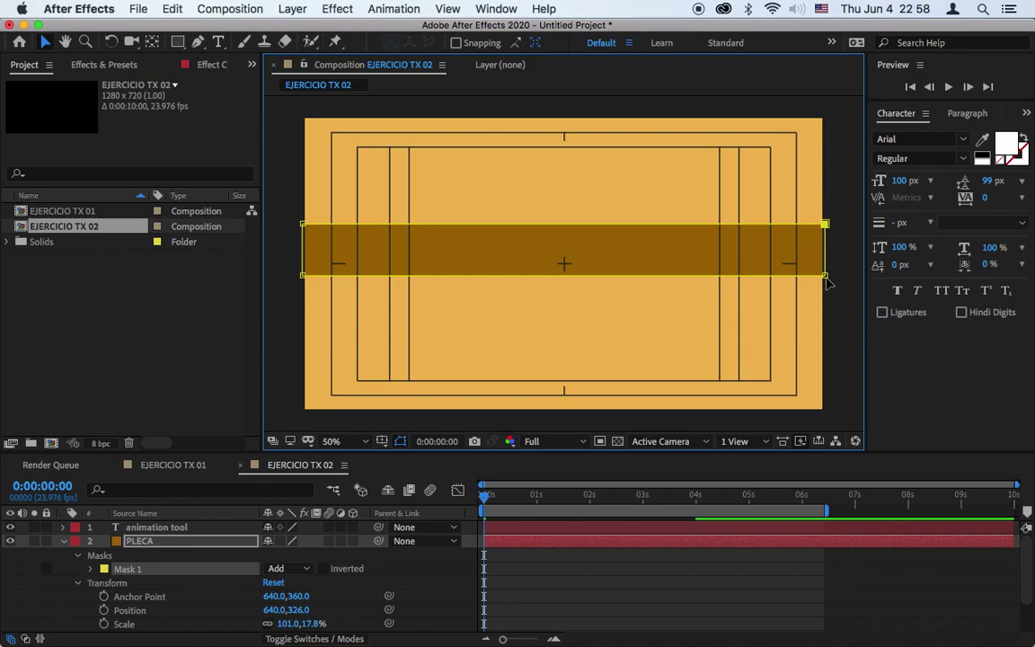
left_click_drag(827, 281, 283, 285)
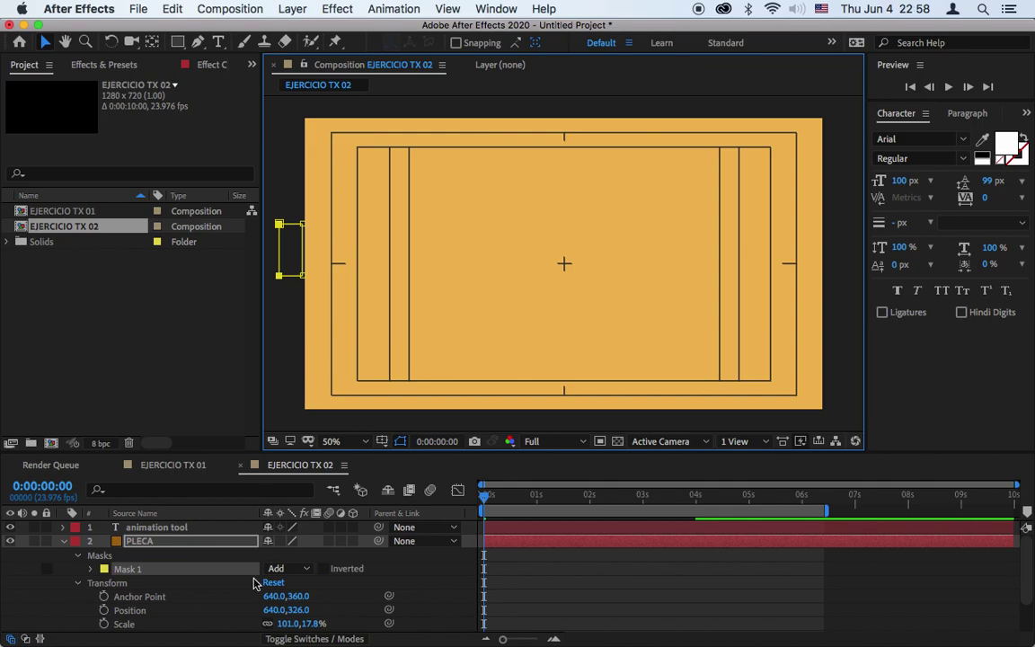
Step: Reveal Mask 1's properties and set a Mask Path keyframe at 0:00:00:00
left_click(91, 569)
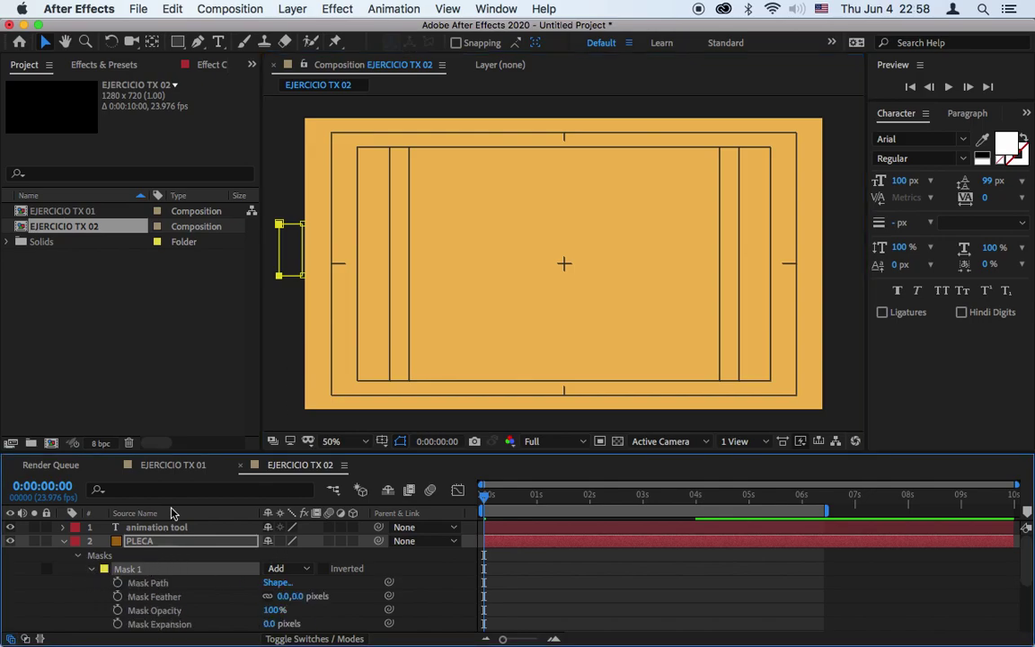
left_click_drag(180, 452, 180, 363)
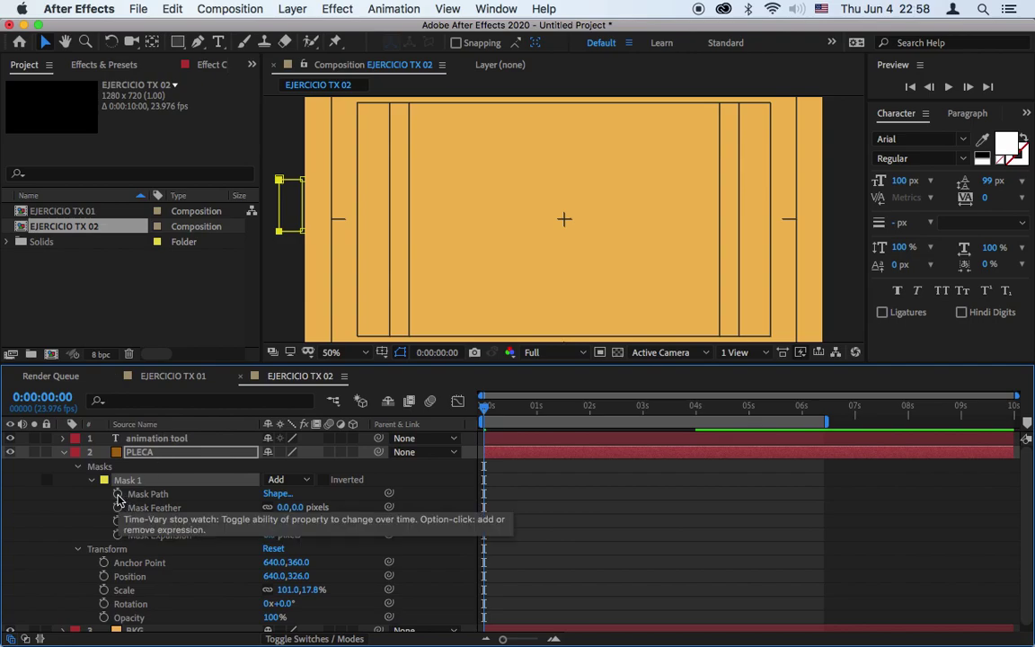
left_click(117, 494)
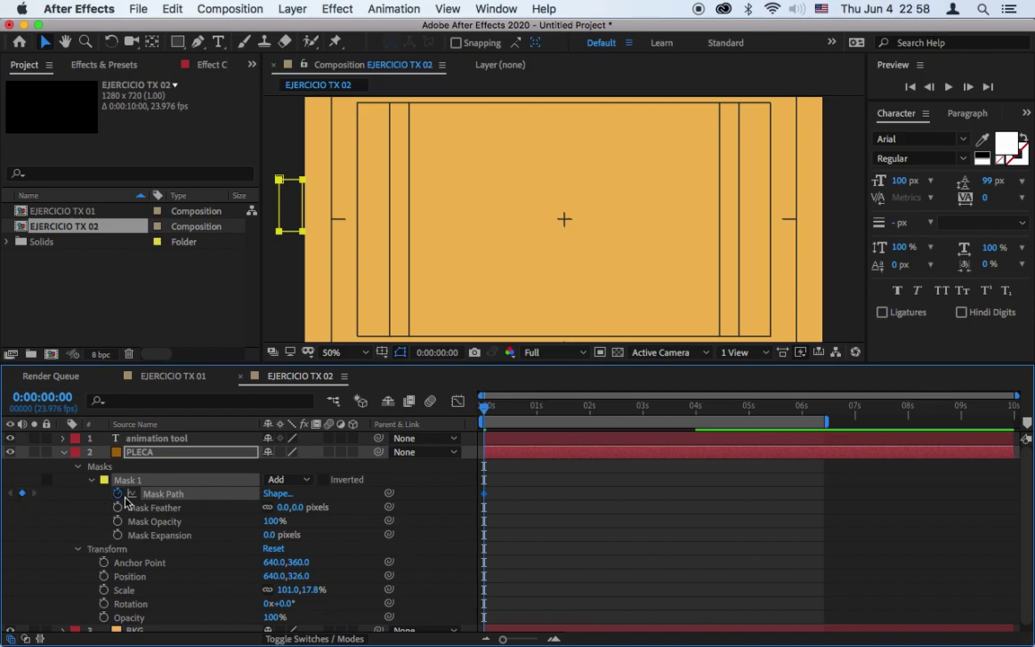
Step: At 0:00:01:00, extend the mask's two outer vertices past the frame's right edge to reveal the full PLECA band
left_click_drag(485, 408, 541, 416)
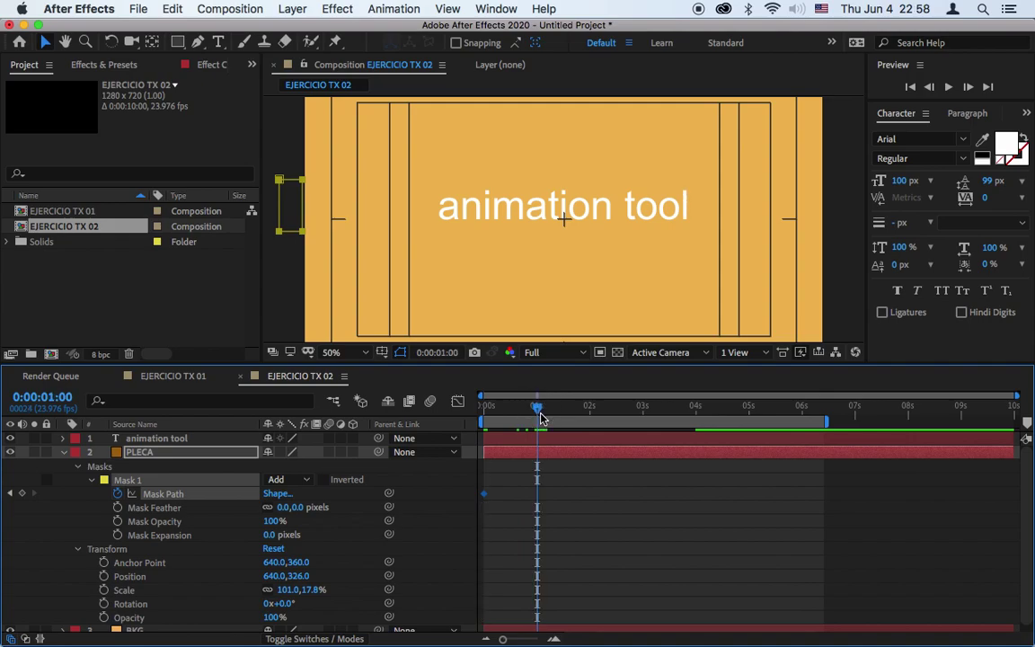
left_click(293, 200)
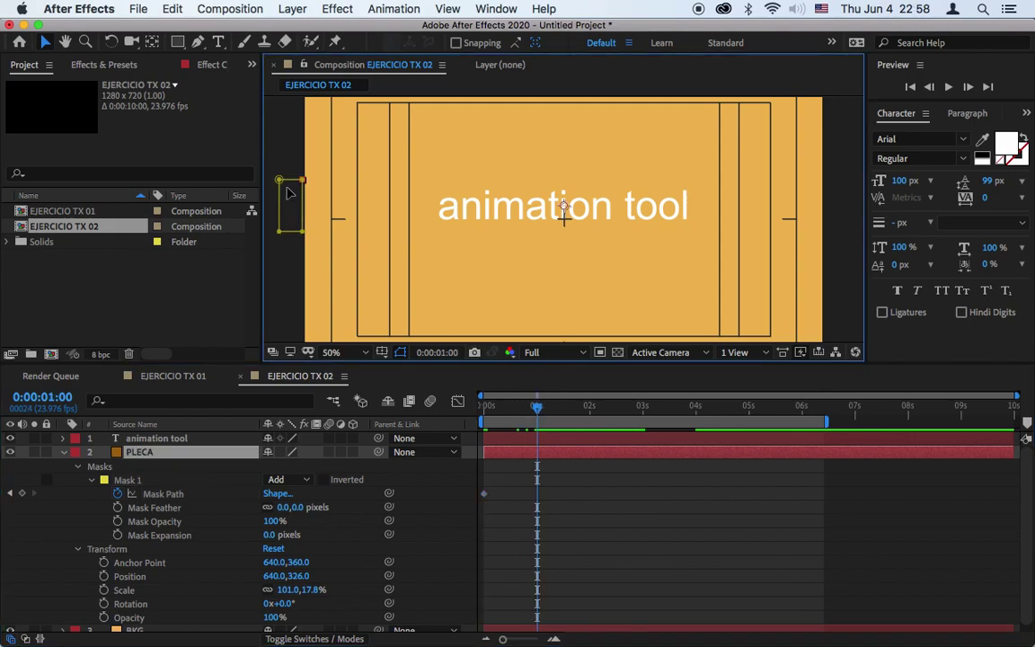
left_click(279, 180)
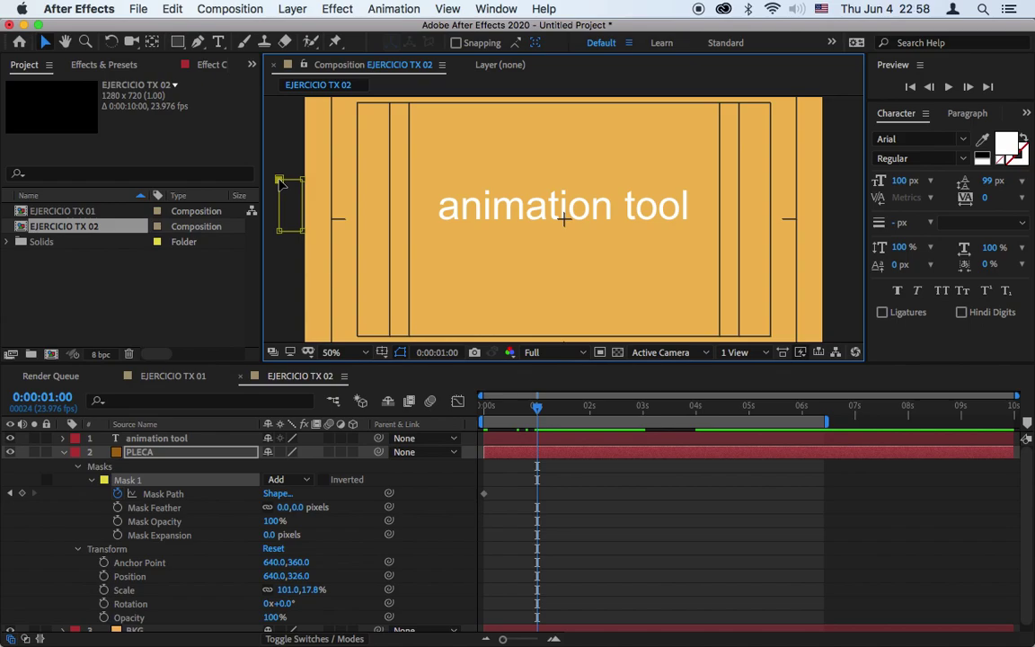
left_click(280, 233)
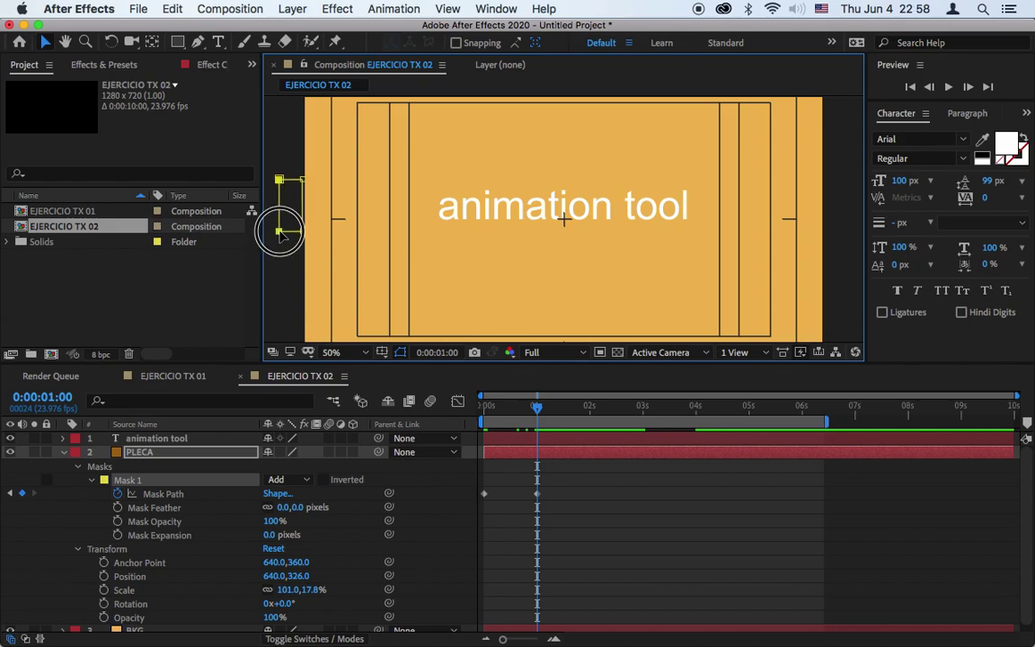
left_click_drag(280, 233, 833, 280)
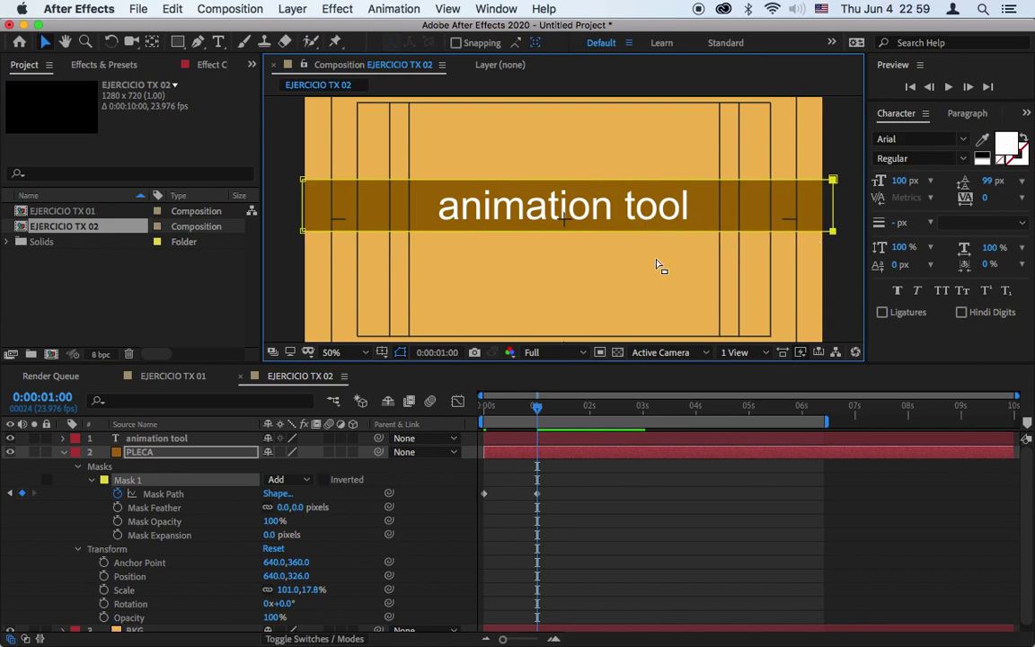
Step: End the work area at 0:00:01:11 and preview the band wiping in together with the text
left_click_drag(536, 410, 563, 414)
key("n")
left_click(948, 86)
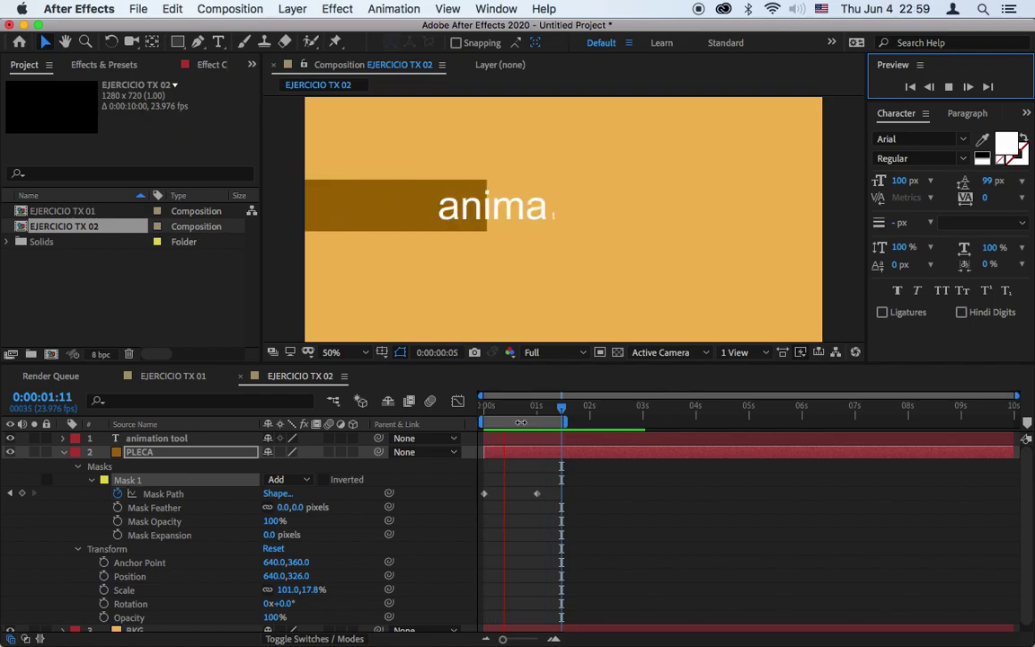
key("space")
Step: Shift the animation tool text layer in time so that it starts at 0:00:00:08
left_click_drag(502, 412, 527, 440)
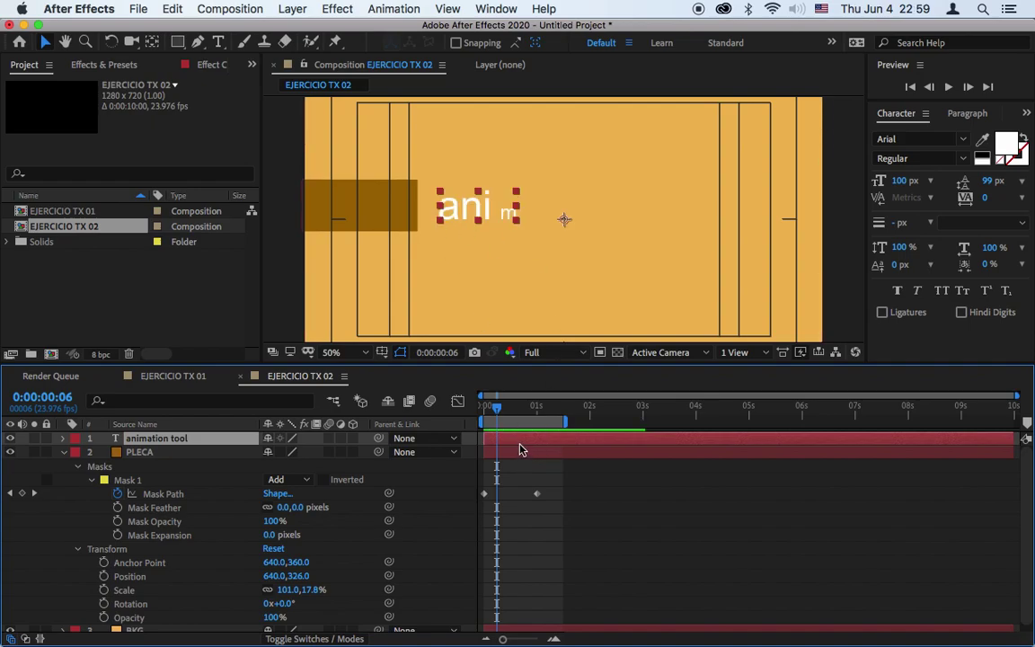
left_click(500, 408)
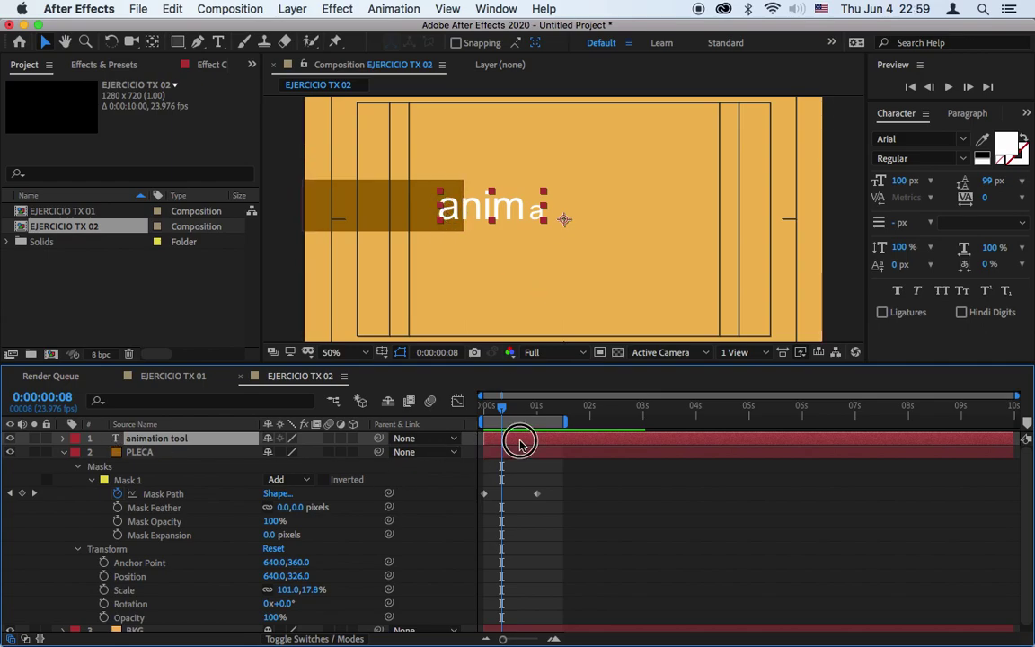
left_click_drag(521, 444, 537, 443)
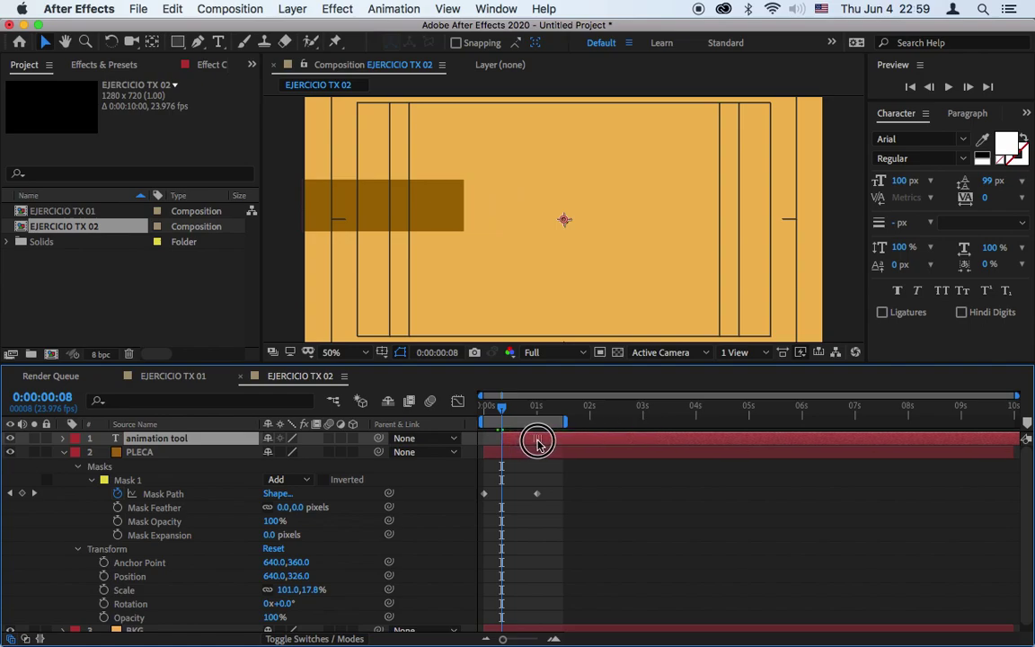
Step: Reveal the animation tool layer's keyframes and move its second Offset keyframe to slightly before 1 second, previewing the timing
left_click_drag(502, 408, 544, 439)
left_click(554, 452)
left_click(553, 441)
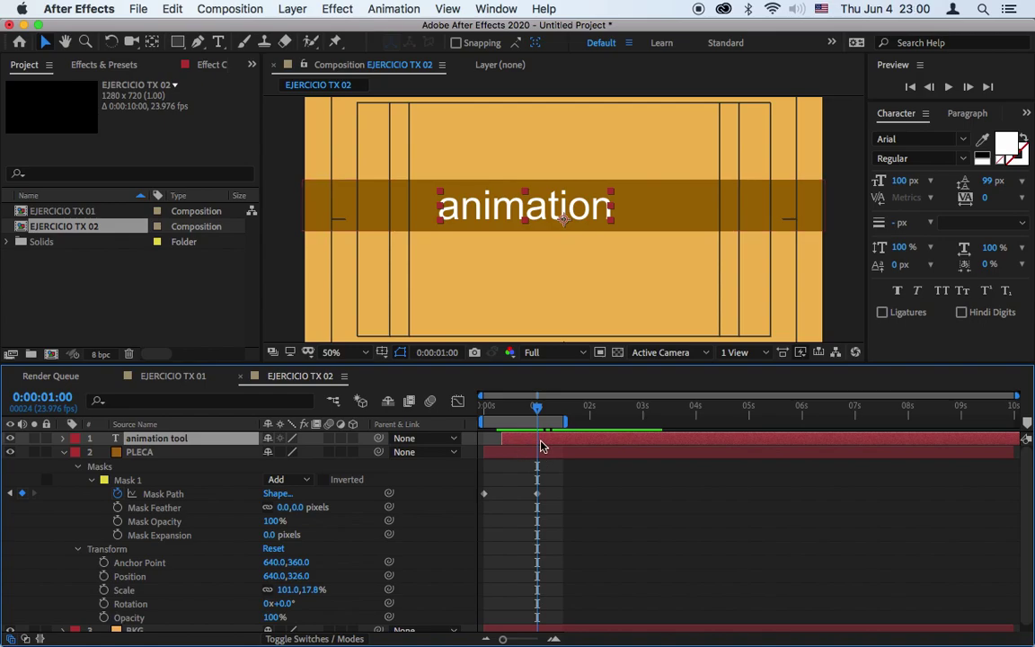
key("u")
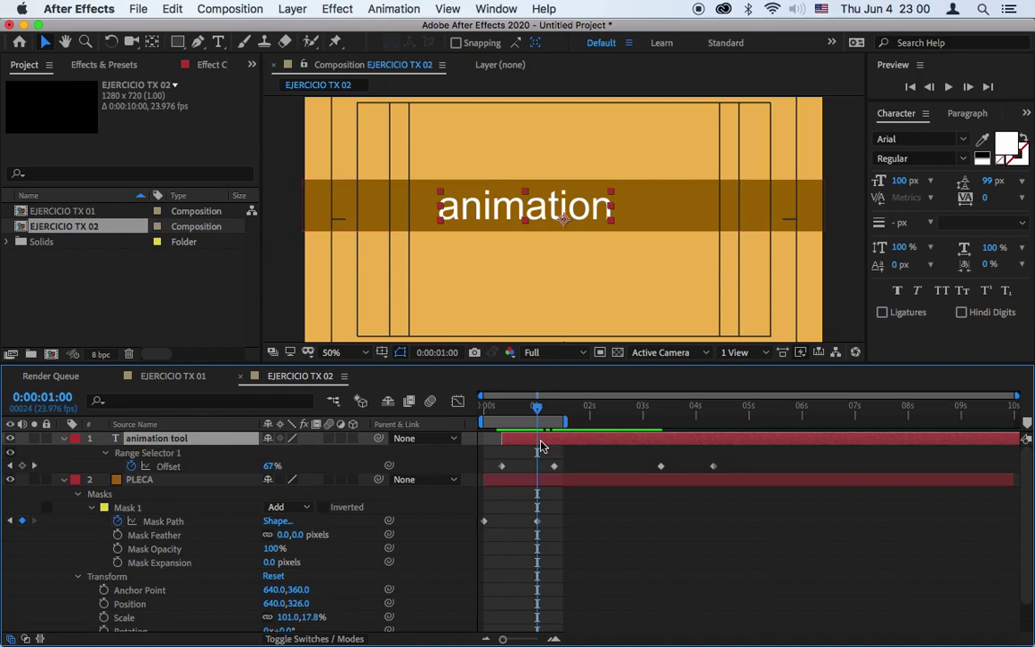
mouse_move(554, 469)
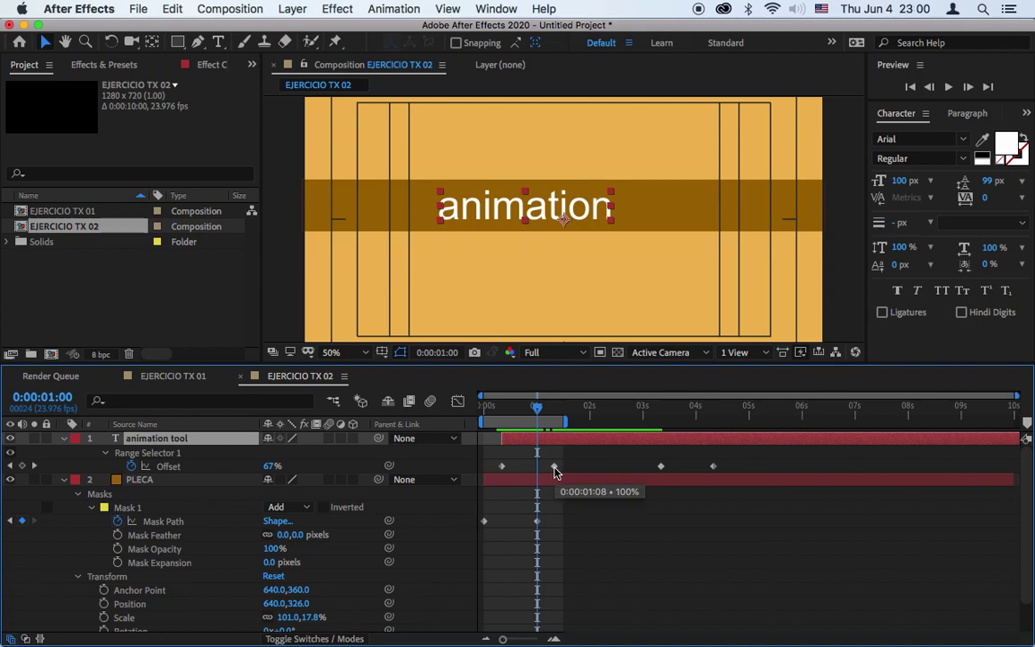
mouse_move(555, 469)
left_mouse_down()
mouse_move(530, 472)
mouse_move(537, 481)
left_mouse_up()
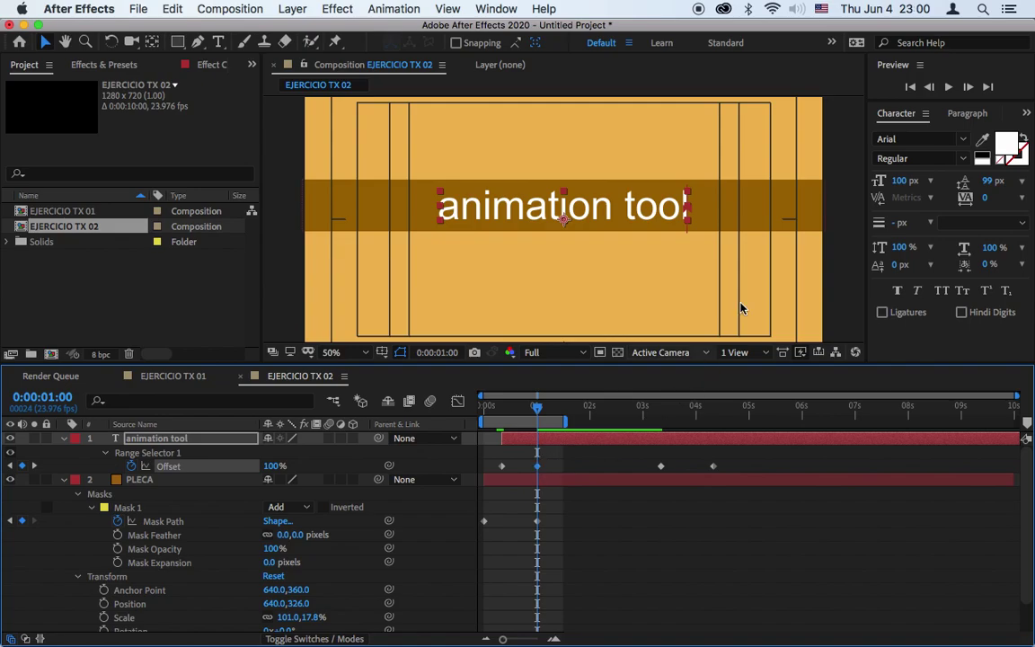
left_click(948, 88)
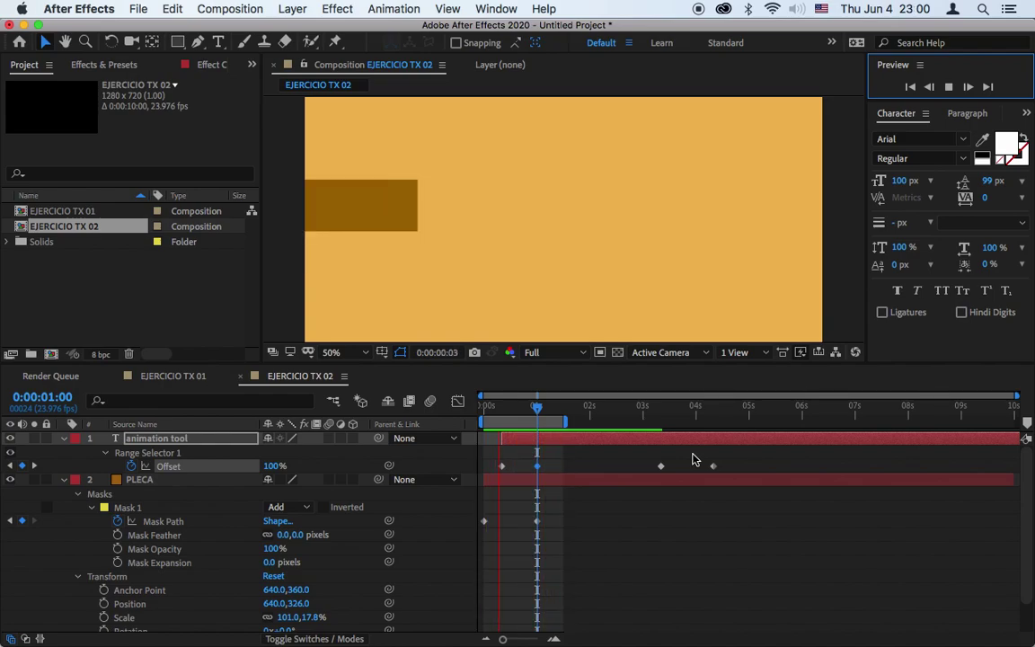
left_click(536, 466)
left_click_drag(536, 468, 530, 466)
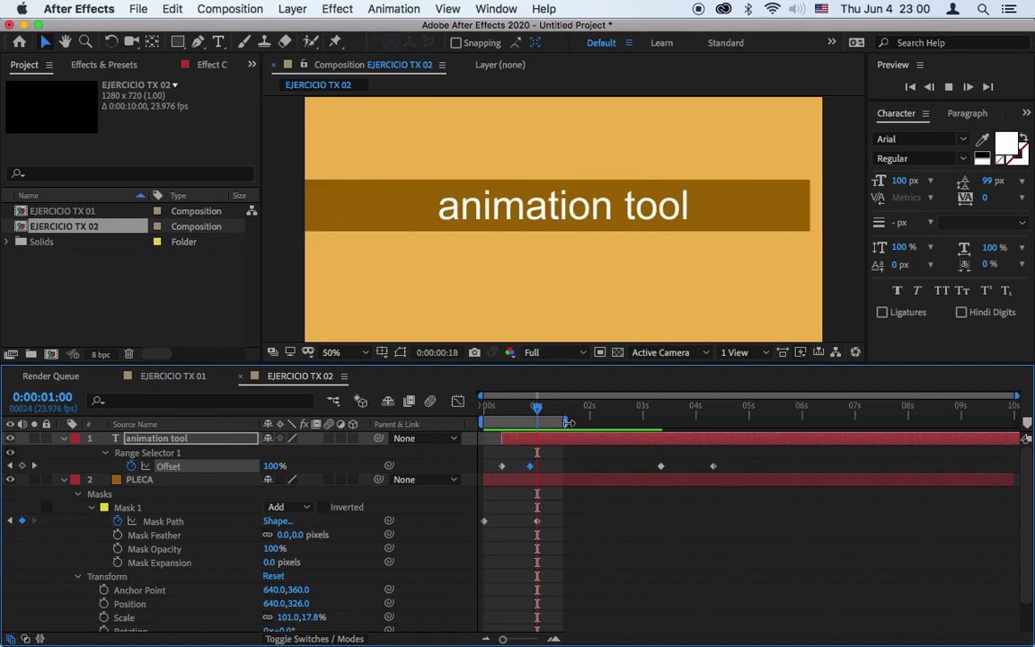
Step: Extend the work area to just past 5 seconds and copy PLECA's full-width Mask Path keyframe from 1 second to 0:00:03:08
left_click_drag(566, 422, 764, 420)
left_click_drag(650, 414, 660, 415)
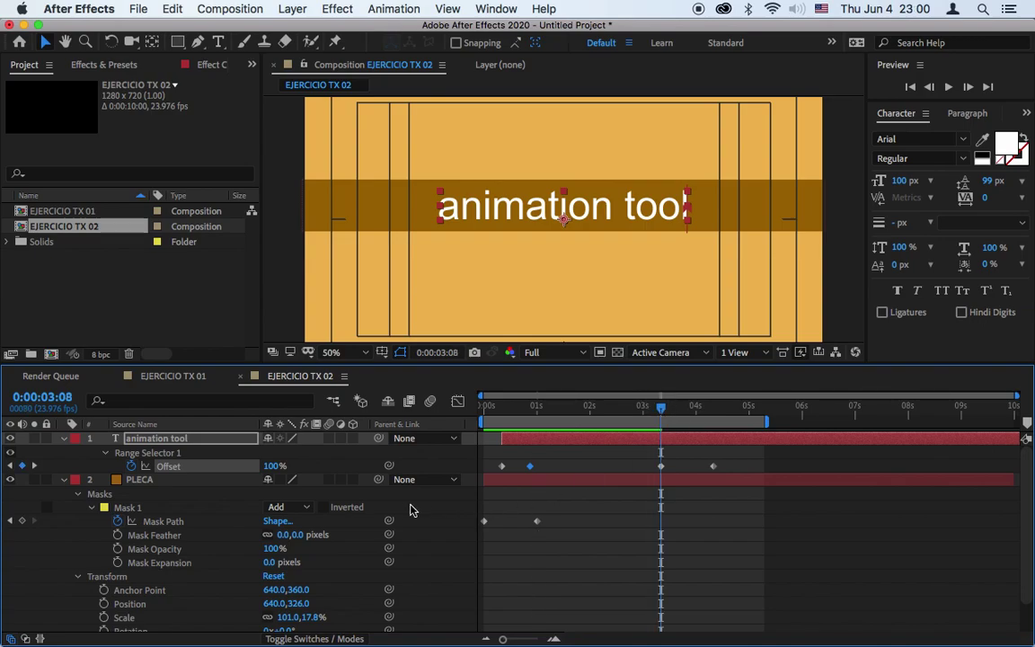
left_click(538, 522)
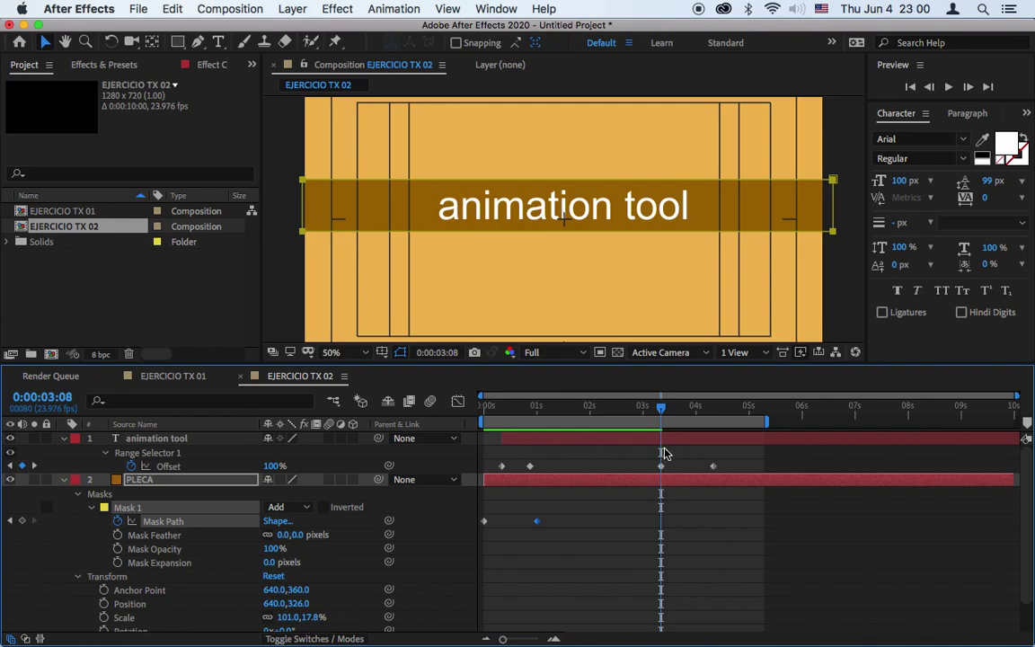
left_click(516, 527)
left_click(537, 522)
Step: Copy PLECA's first Mask Path keyframe to 0:00:04:08 so the bar retracts off screen
left_click_drag(662, 409, 715, 418)
left_click(484, 522)
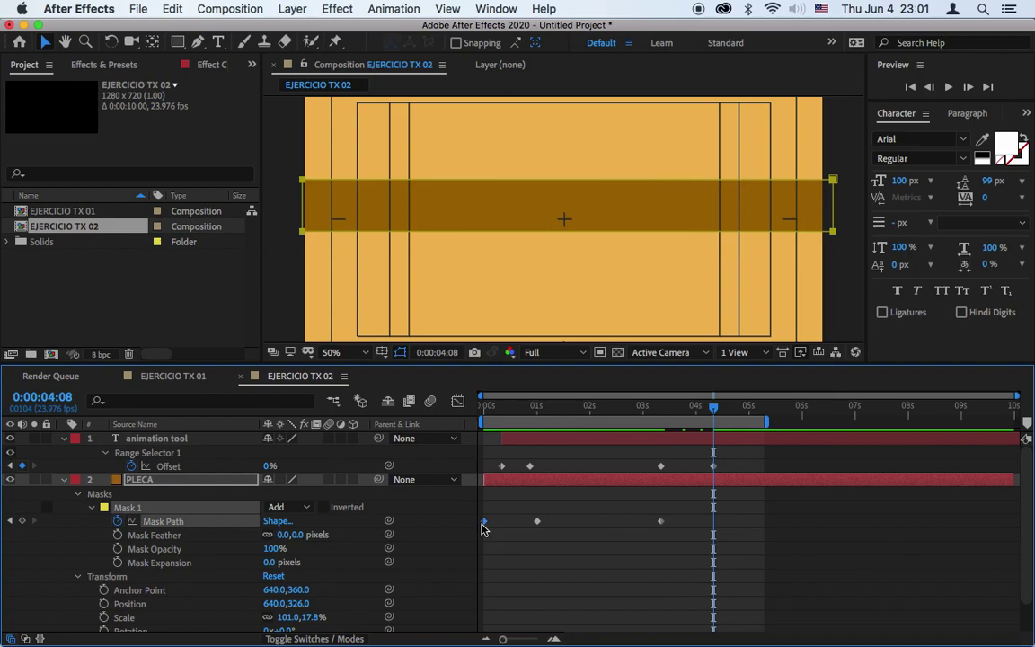
key("super+v")
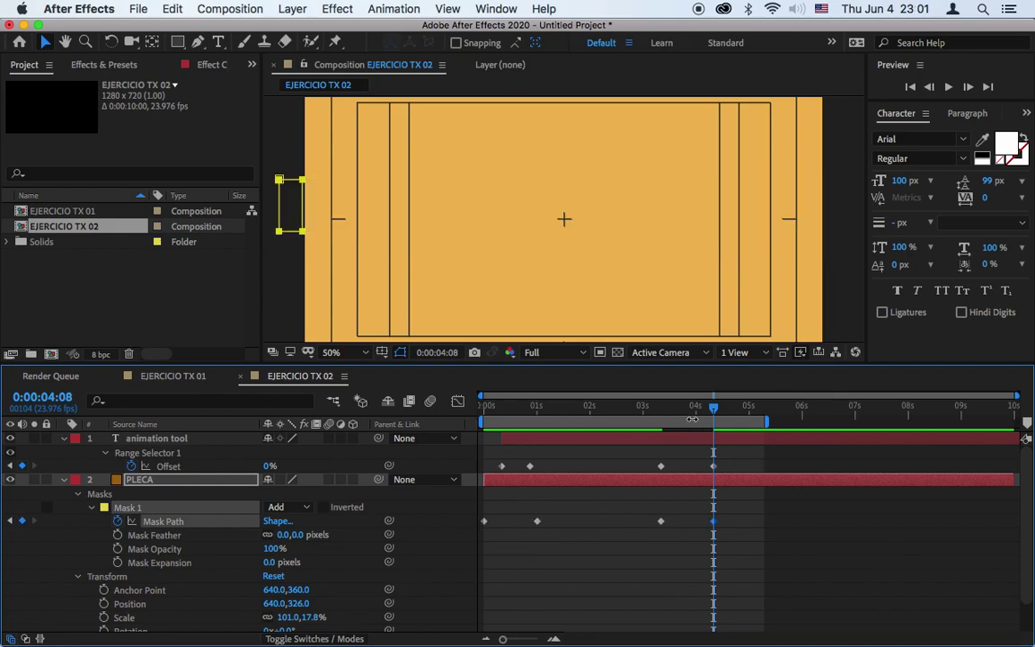
Step: Move the text's last Offset keyframe to 0:00:04:01, fine-tune the one before it to about 0:00:03:08, and preview the exit
left_click_drag(667, 412, 699, 415)
left_click(712, 466)
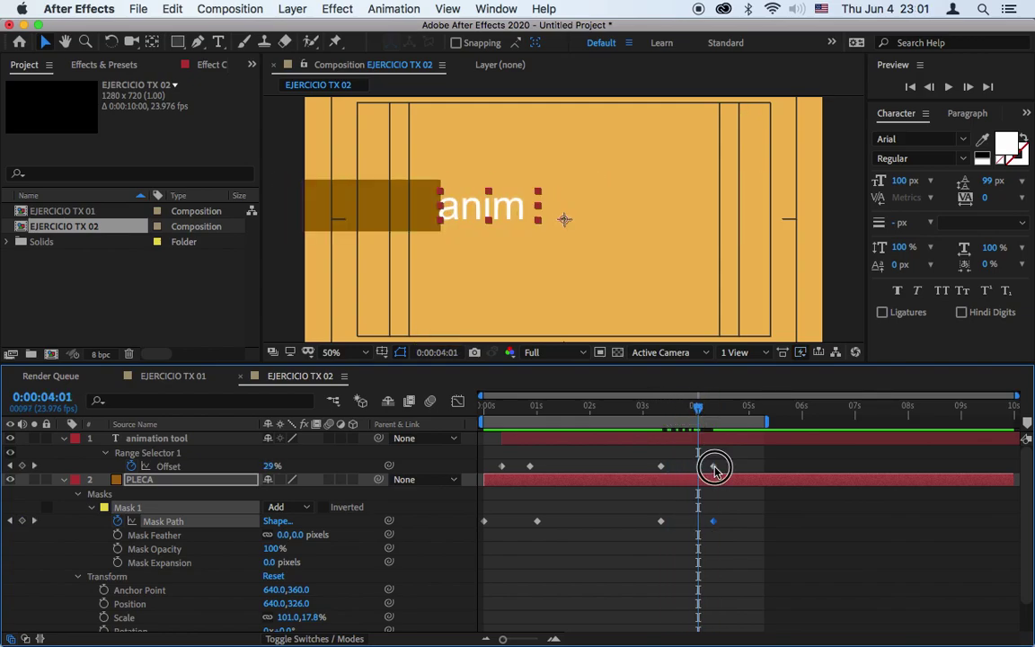
left_click_drag(712, 466, 655, 469)
left_click(949, 87)
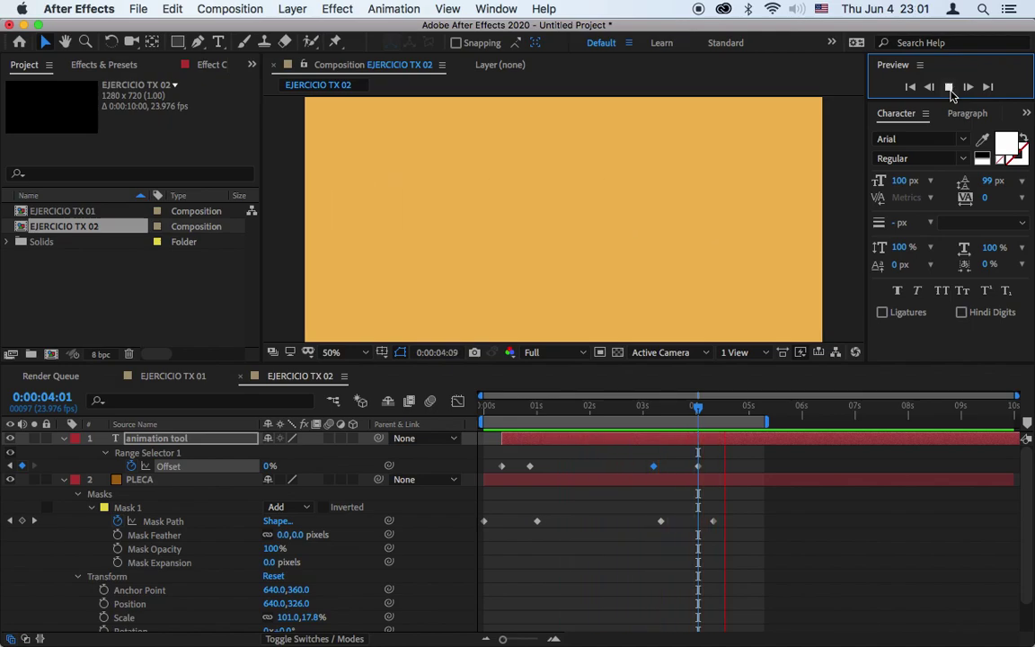
left_click_drag(660, 471, 662, 468)
left_click(949, 91)
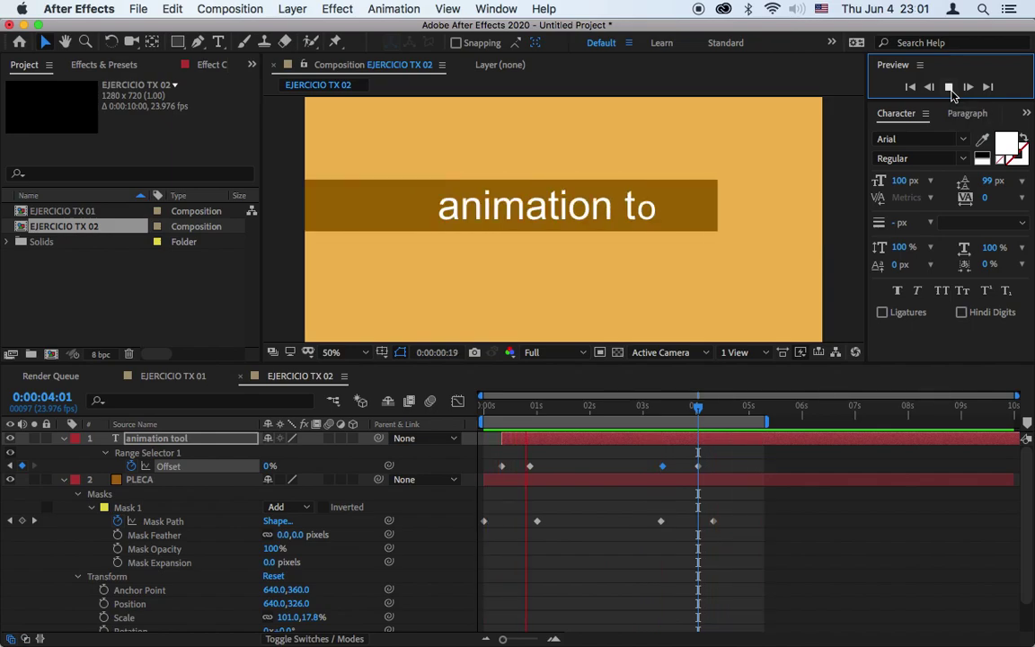
key("space")
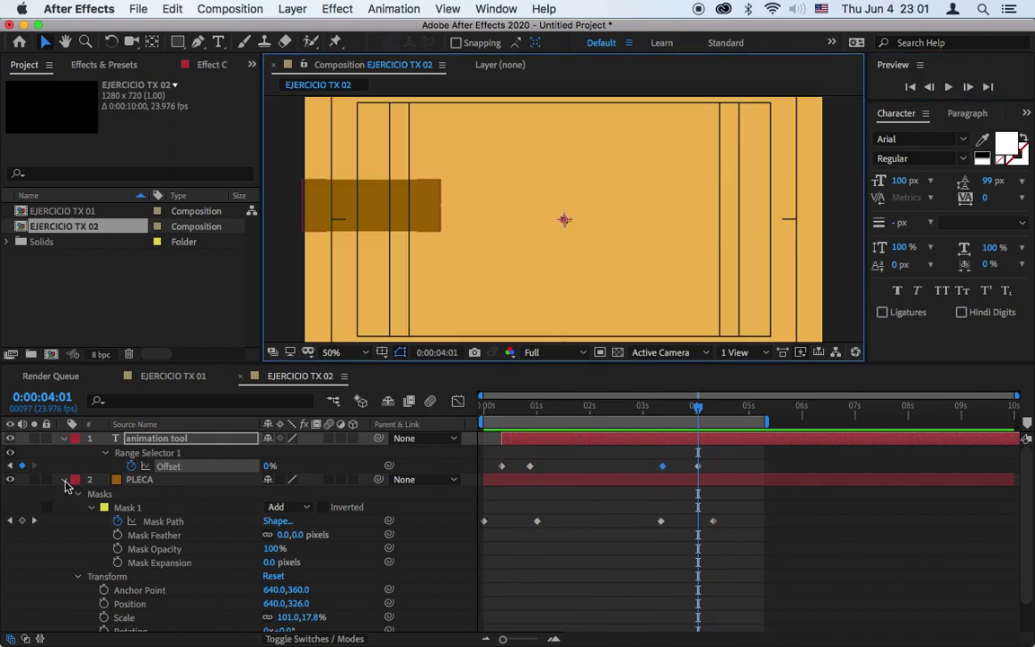
Step: Collapse the layer properties, enable motion blur for the animation tool and PLECA layers and the composition, and preview the result
left_click(63, 479)
left_click(63, 439)
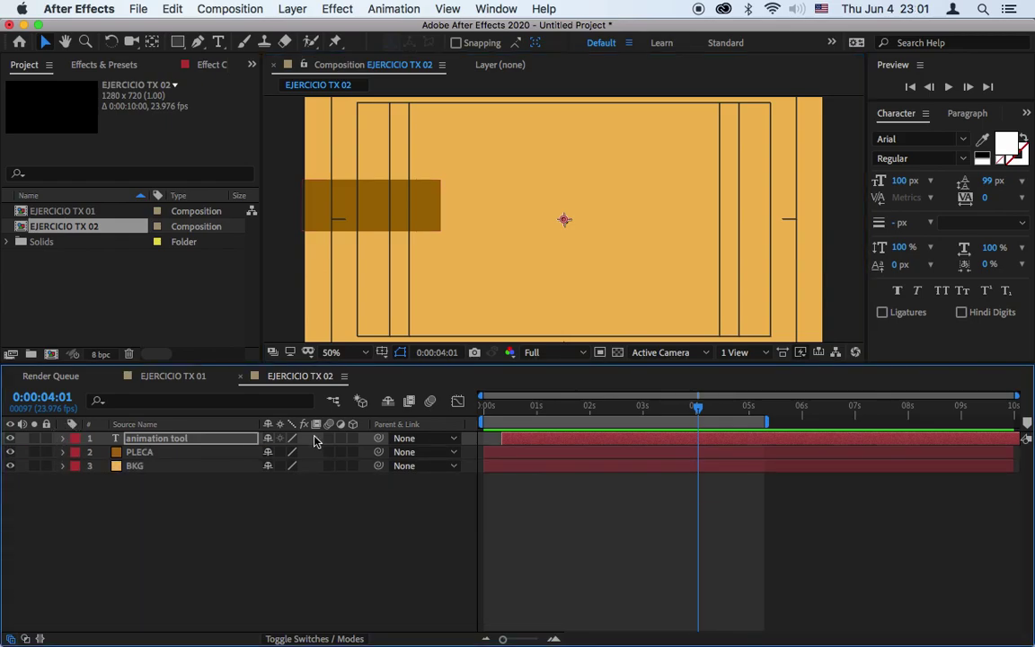
left_click(329, 452)
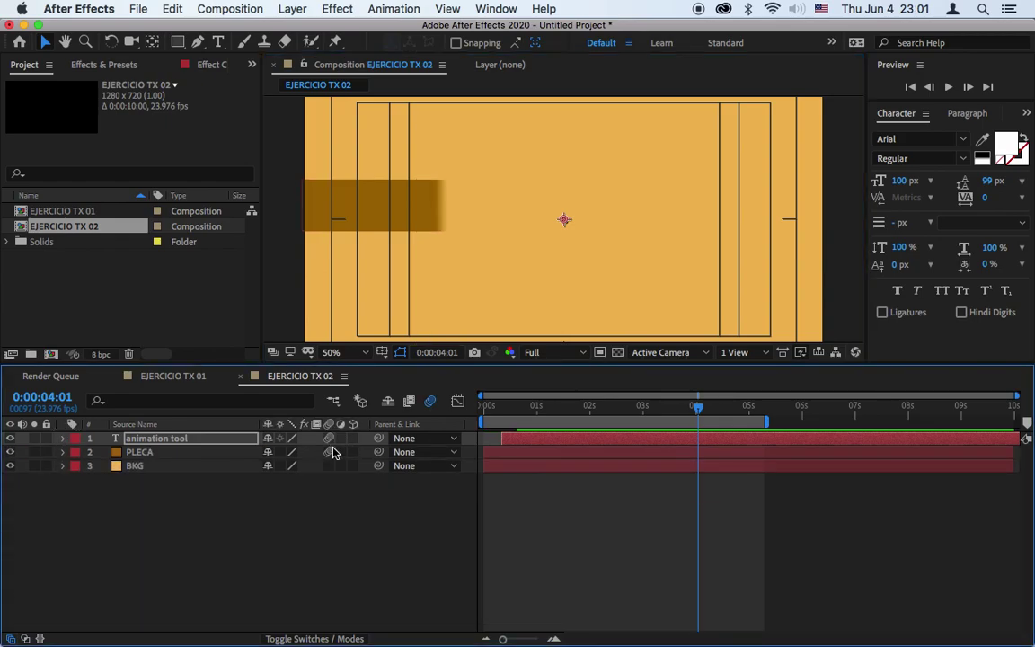
left_click(950, 88)
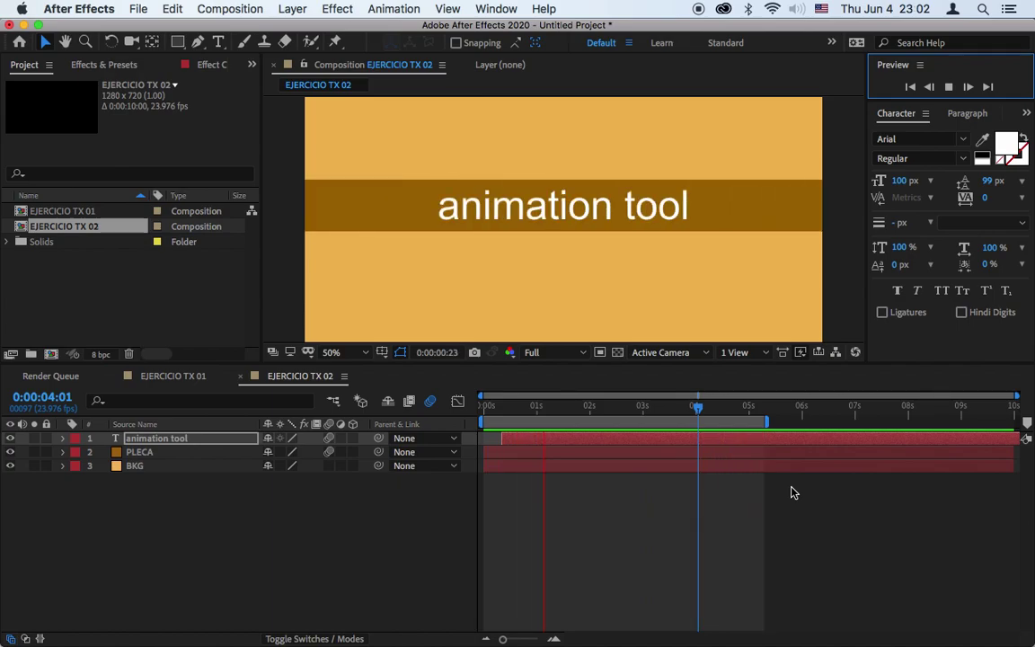
key("space")
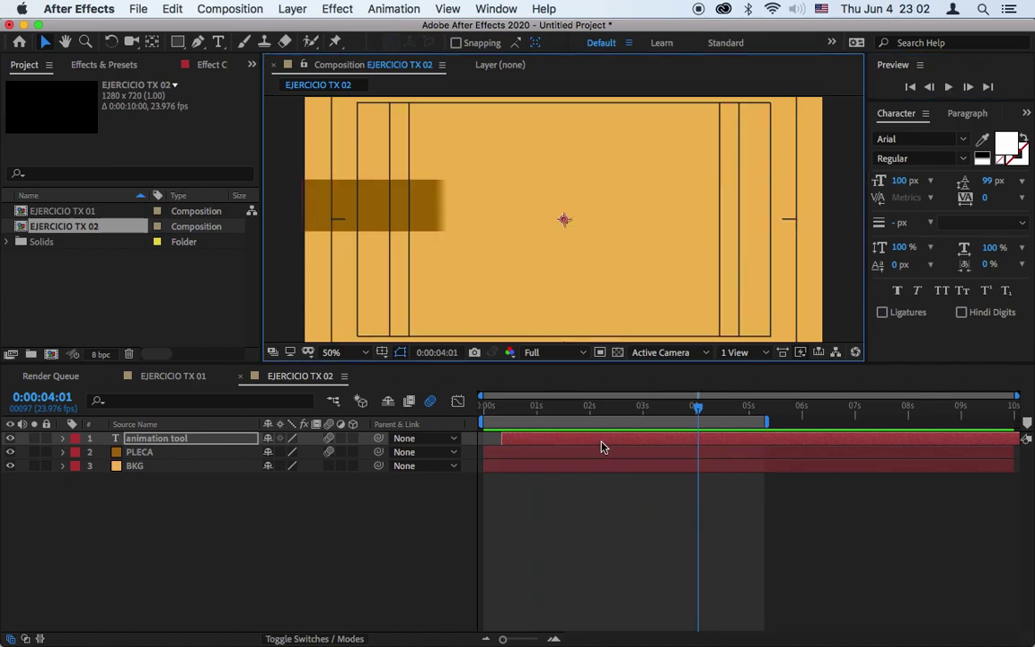
Step: Reveal the keyframes of the animation tool and PLECA layers and preview the finished animation
left_click(598, 453)
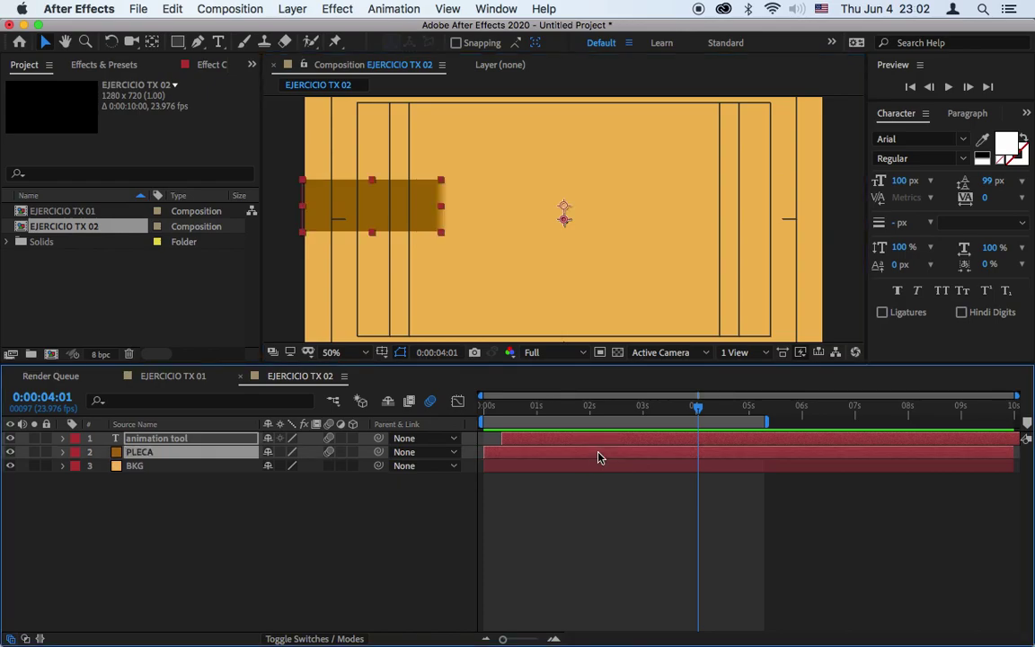
key("u")
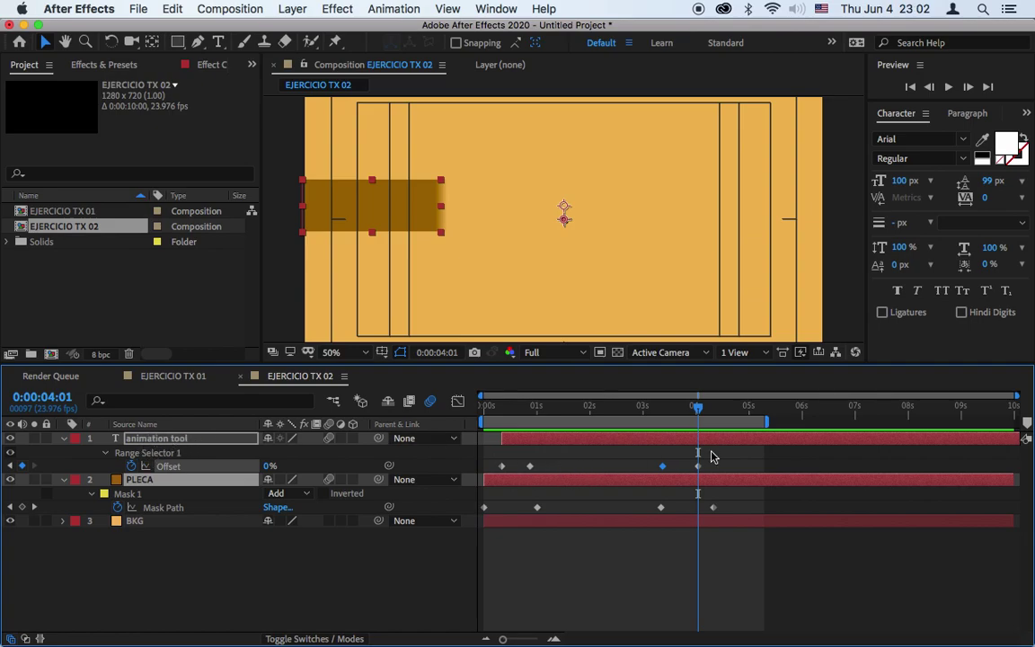
left_click(947, 86)
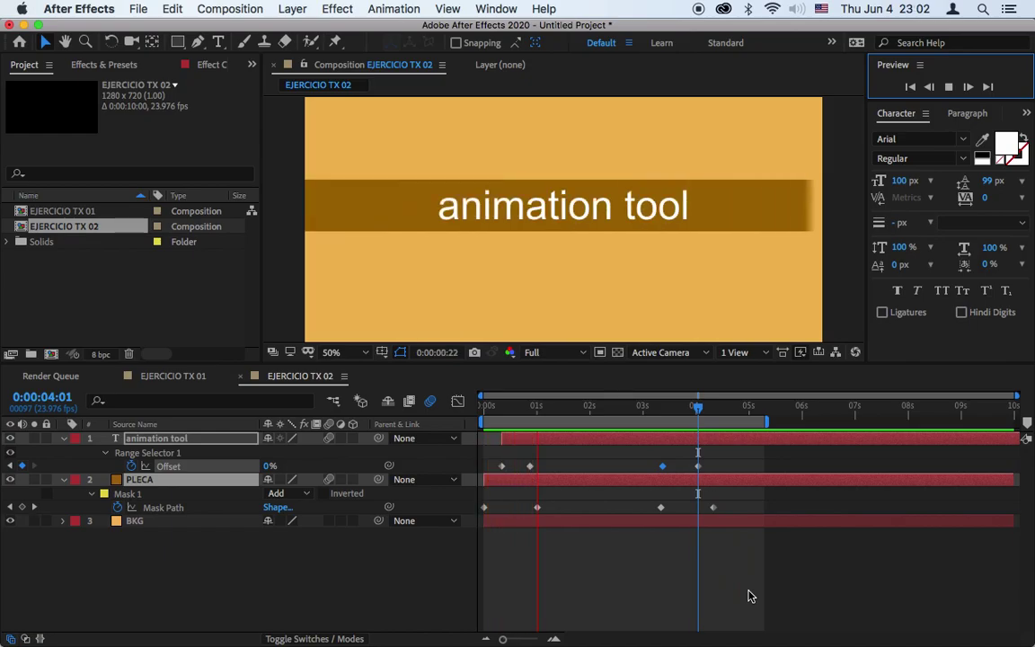
Step: Create a new 1280 x 720, 10-second composition named EJERCICIO TX 03
left_click(51, 356)
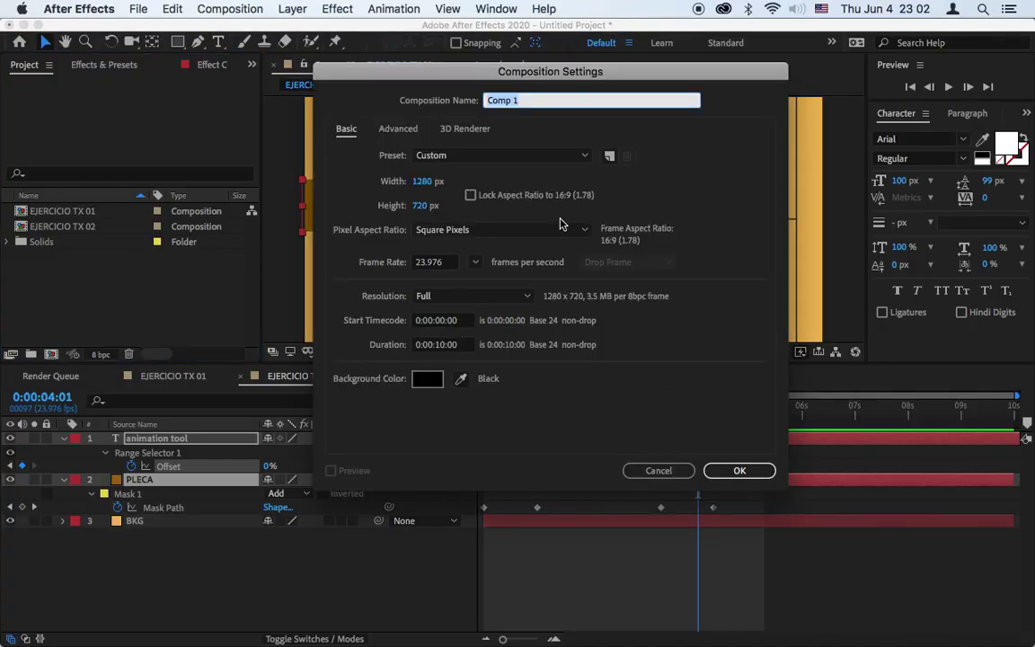
type("EJERCICIO TX 03")
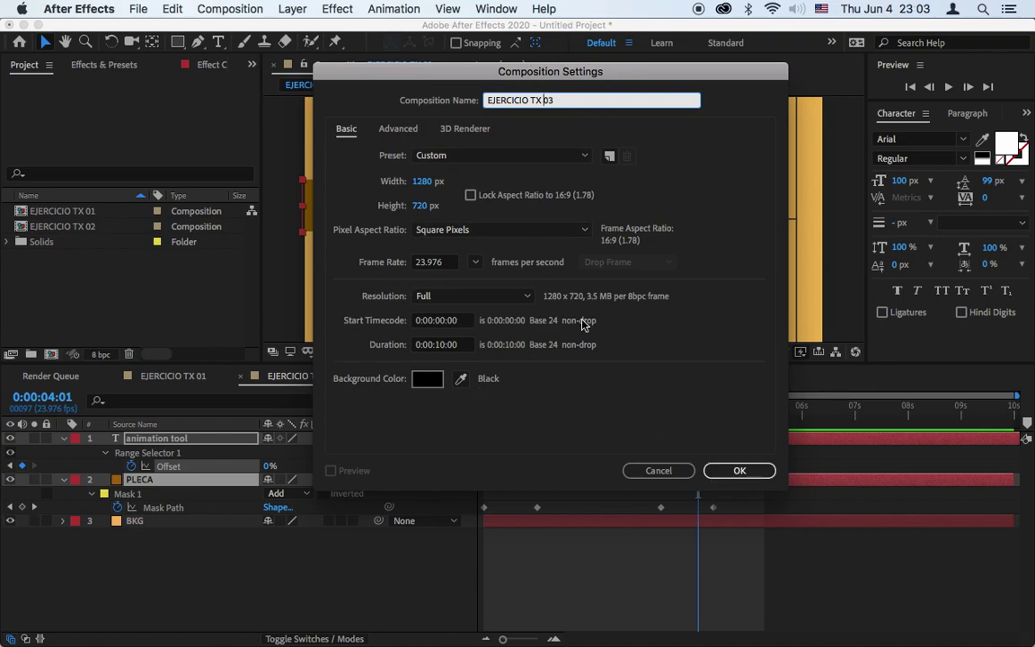
left_click(756, 473)
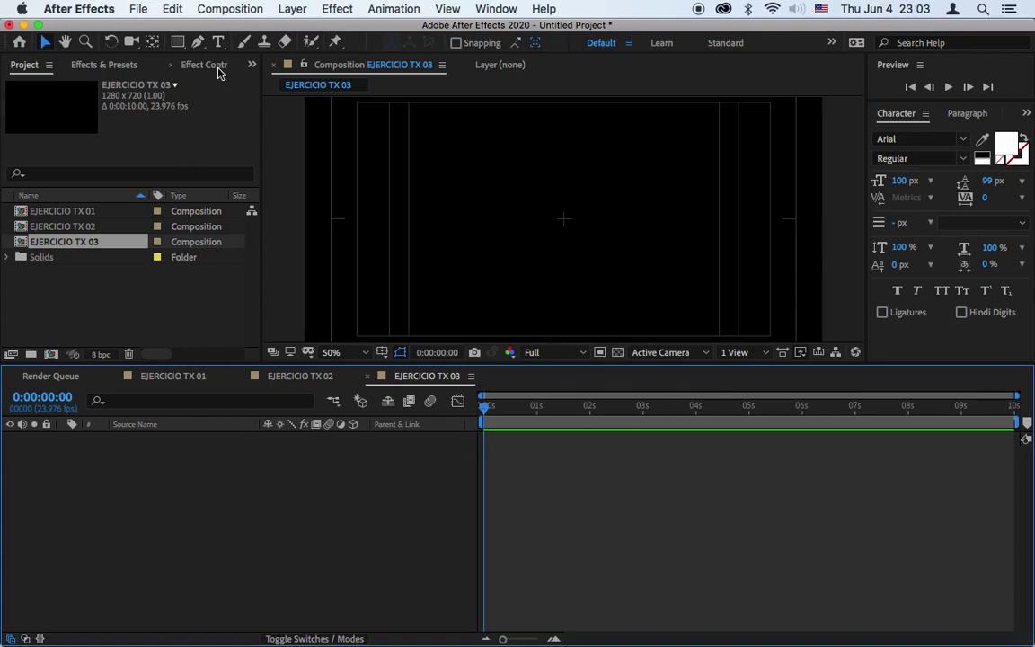
left_click(294, 9)
left_click(176, 435)
right_click(175, 525)
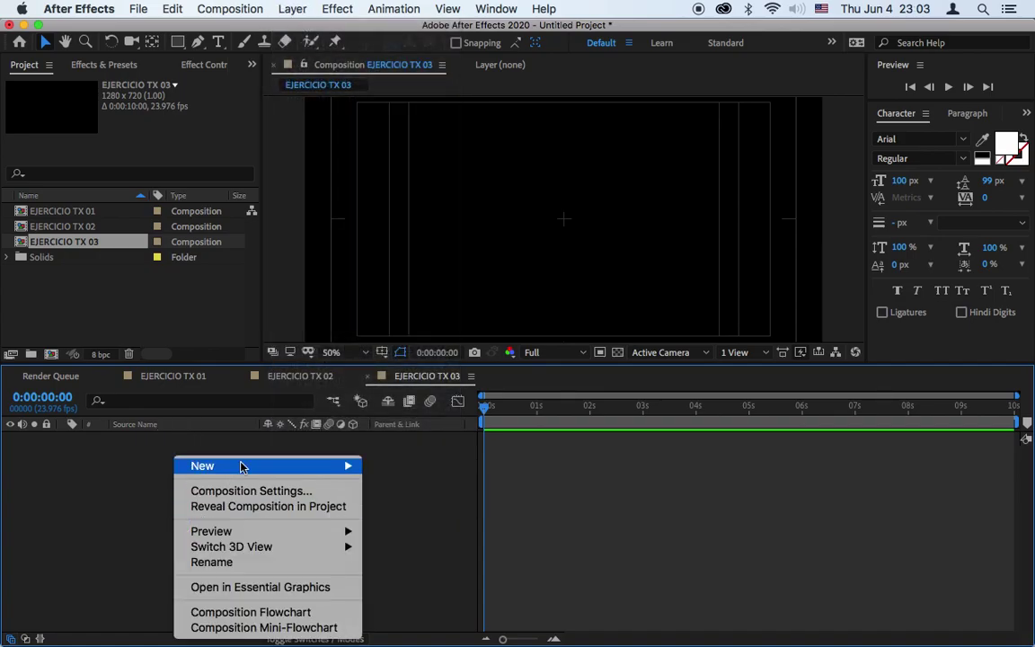
mouse_move(241, 467)
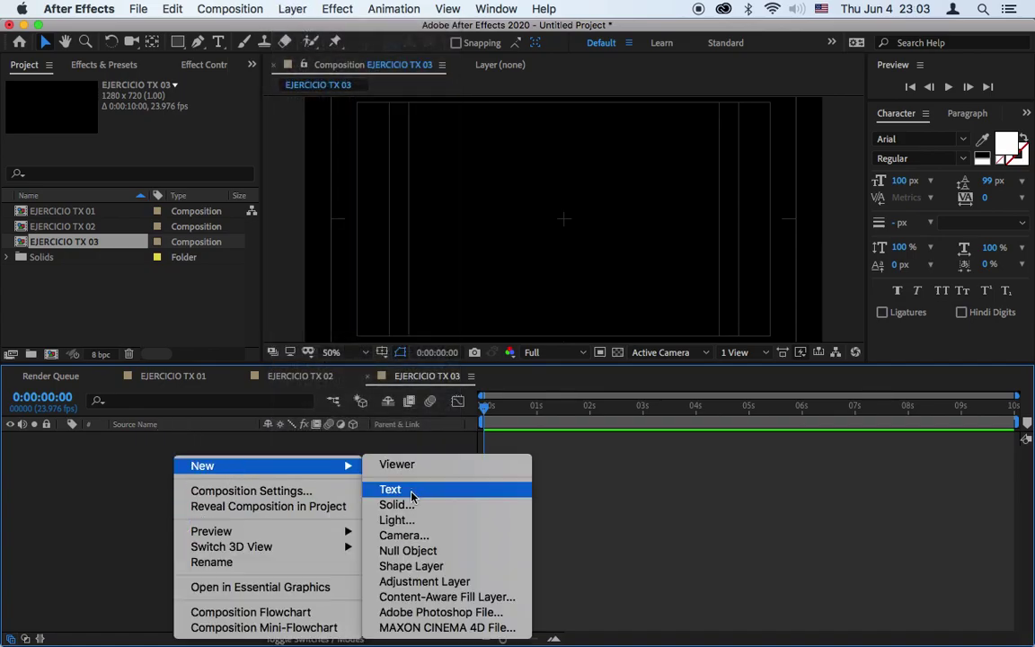
left_click(272, 408)
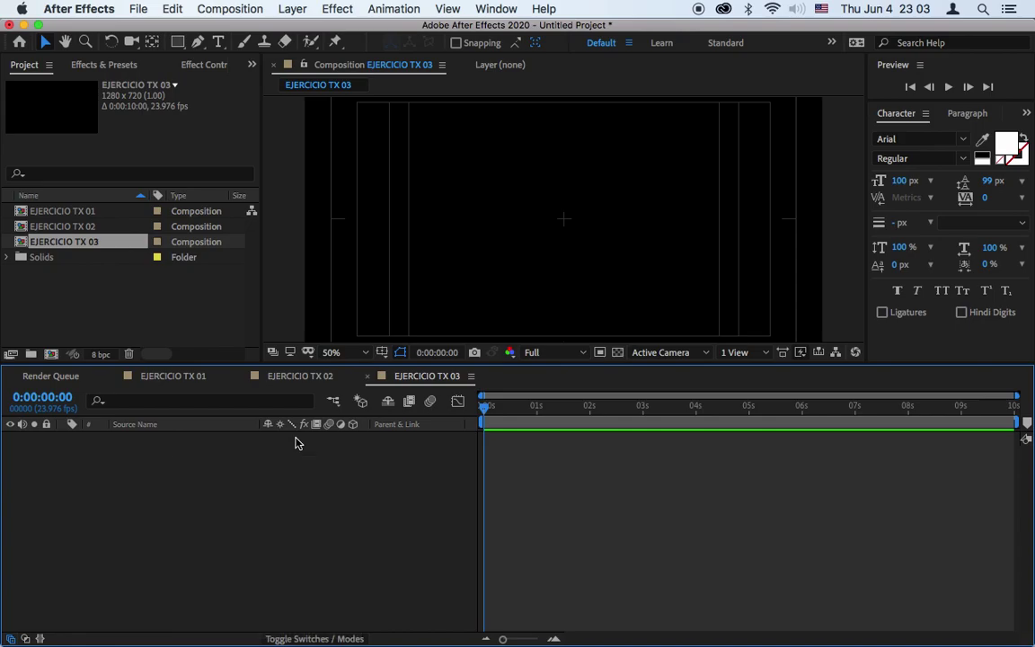
left_click(292, 9)
mouse_move(287, 28)
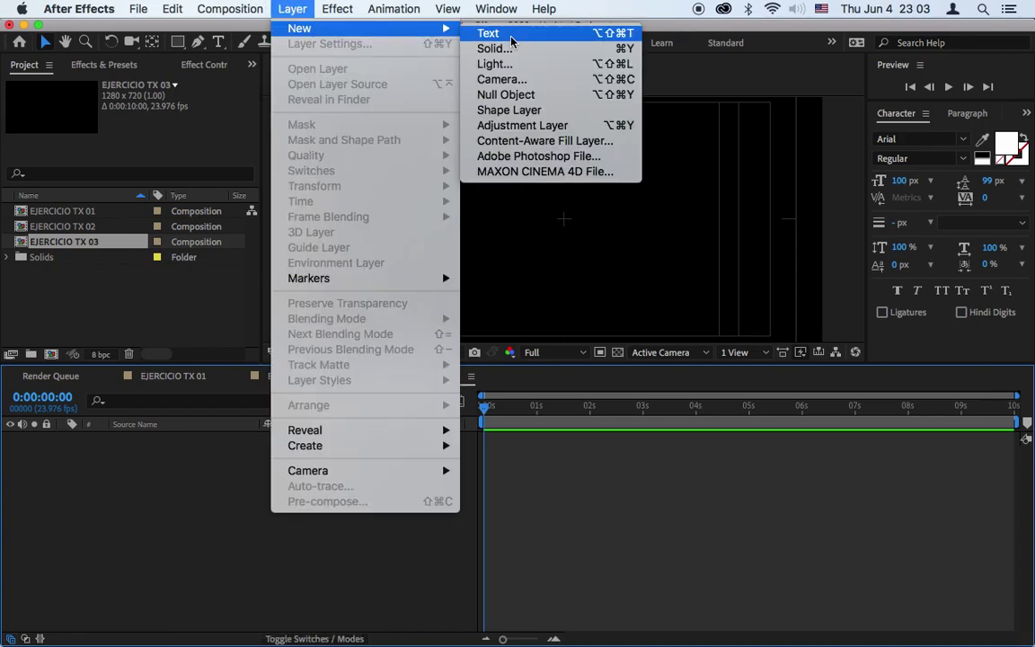
left_click(200, 28)
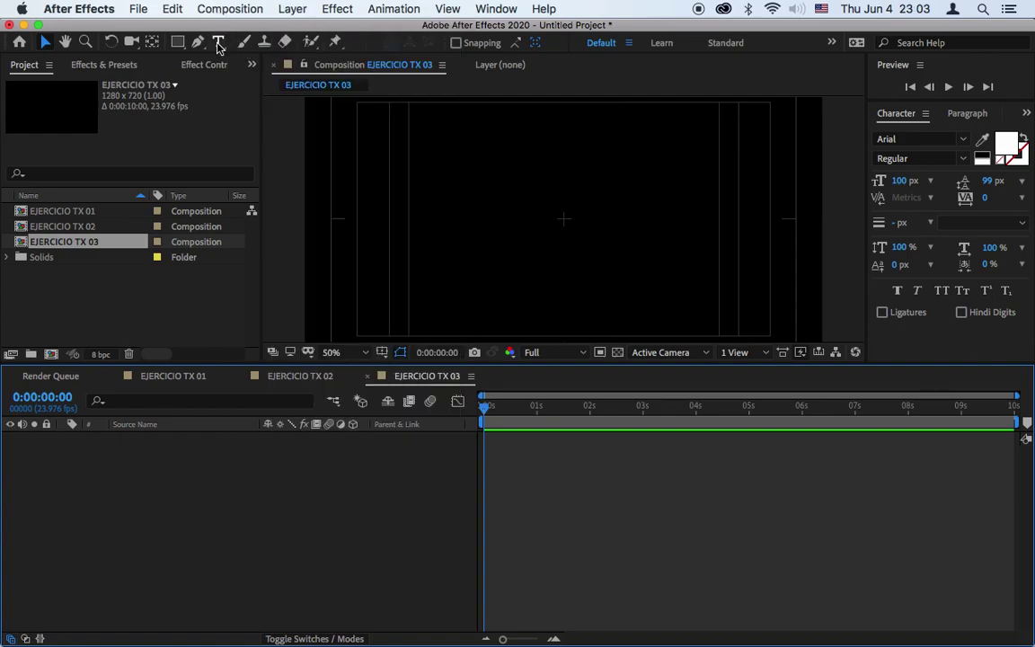
Step: Add a text layer reading "texto animado + grafico" to the EJERCICIO TX 03 composition
left_click(218, 43)
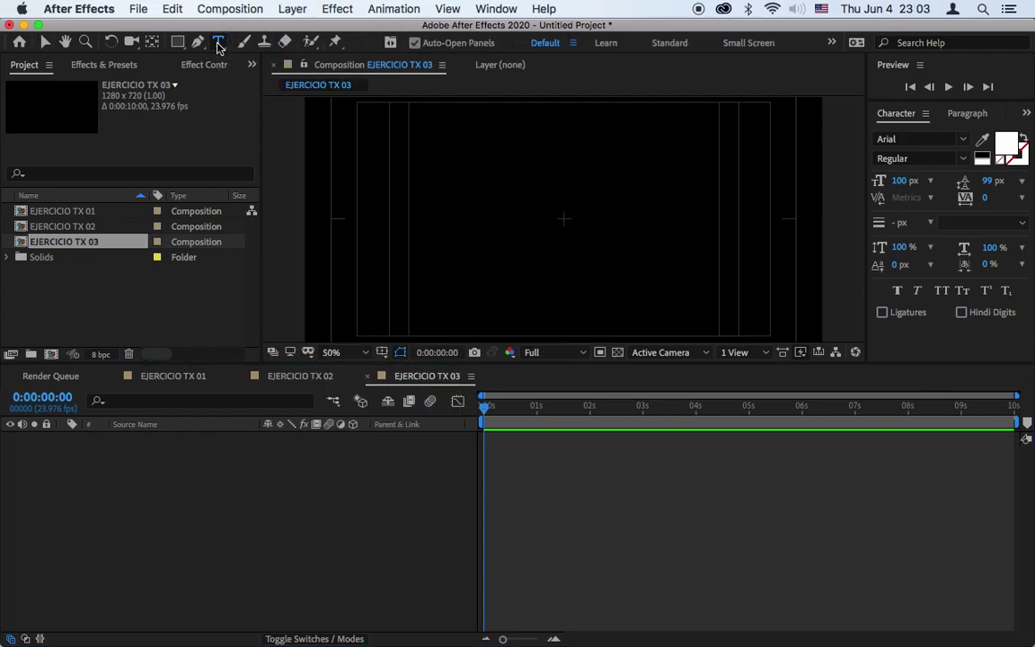
left_click(432, 212)
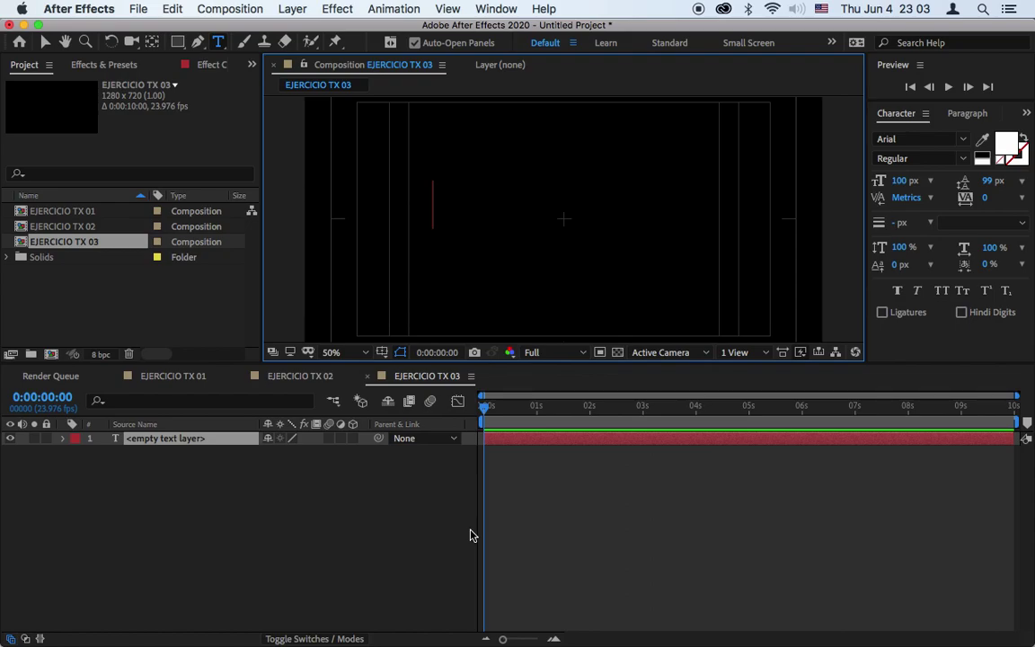
type("texto a")
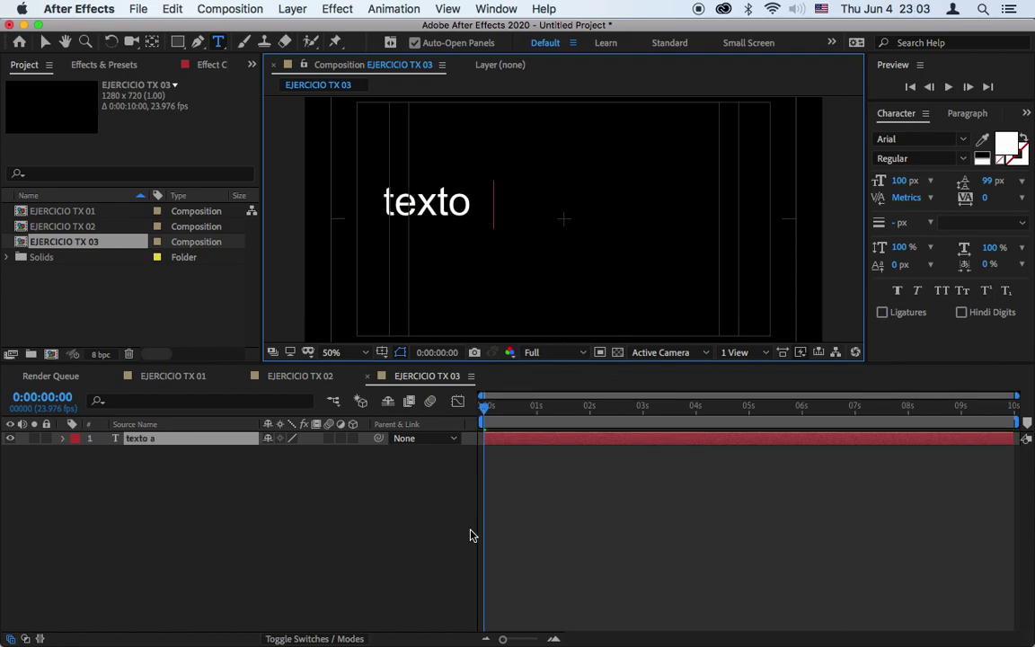
type("nimado ")
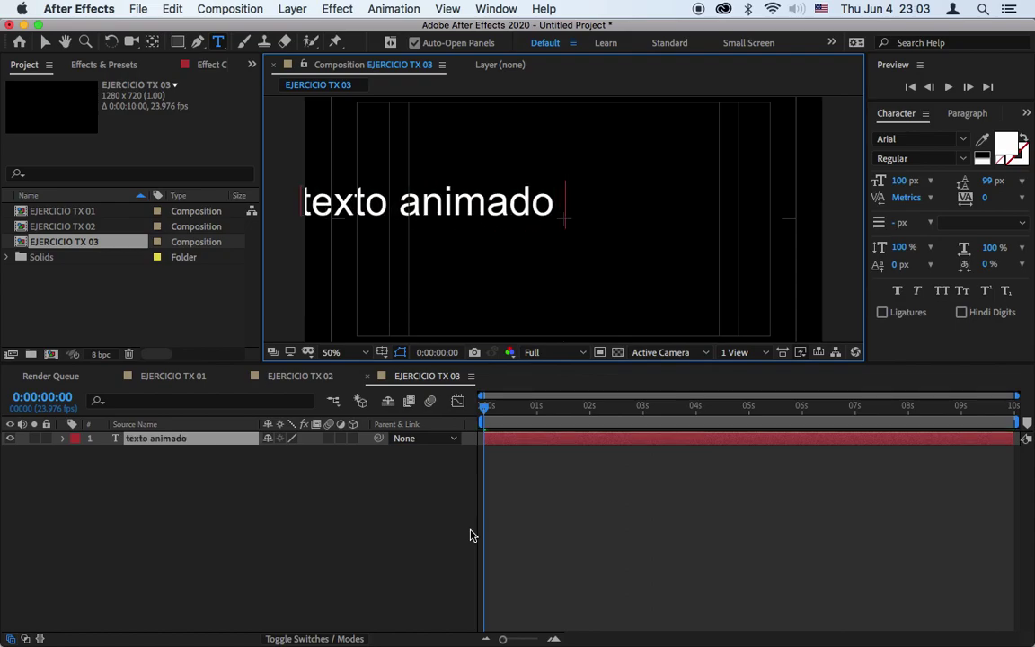
type("=")
key("BackSpace")
type("+")
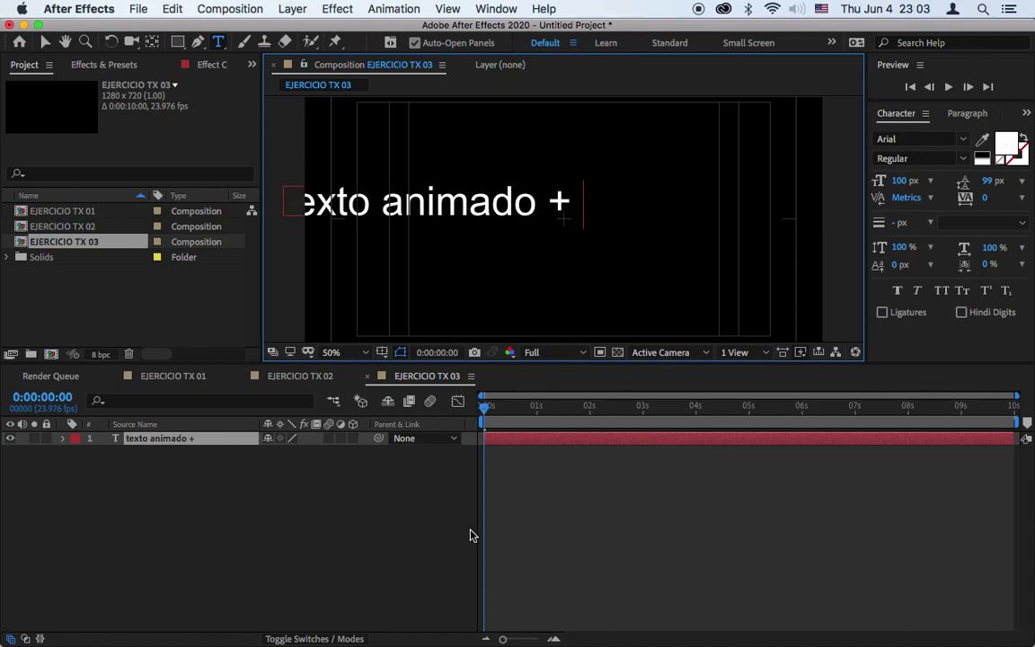
type(" grá")
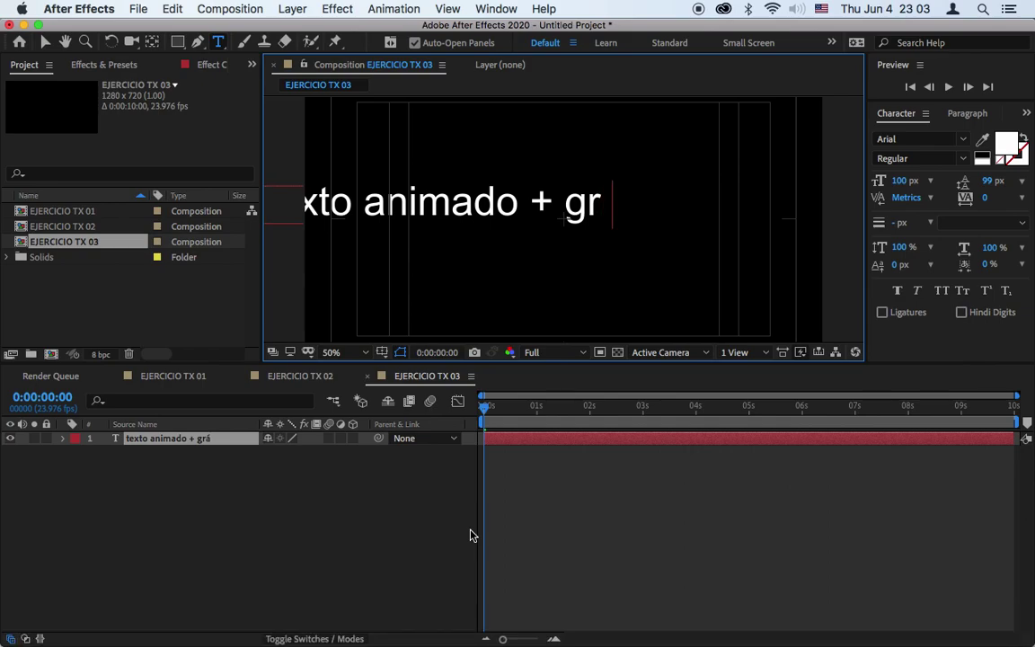
key("BackSpace")
type("afico")
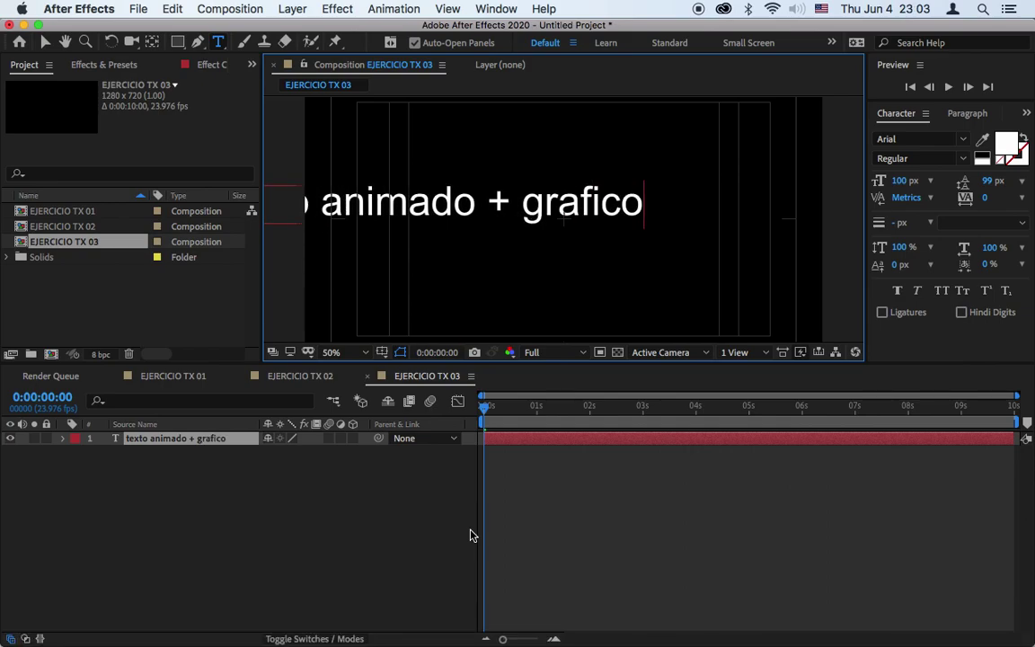
left_click(45, 42)
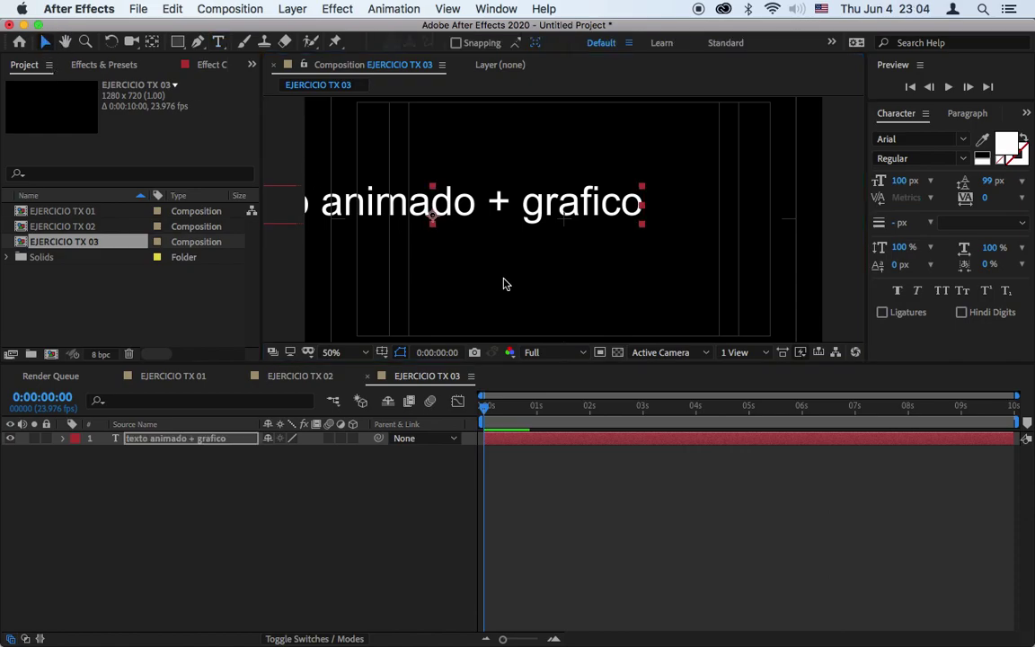
Step: Move the text to the middle of the frame and correct its last word to "gráfico"
left_click_drag(476, 205, 607, 224)
double_click(700, 222)
left_click(716, 215)
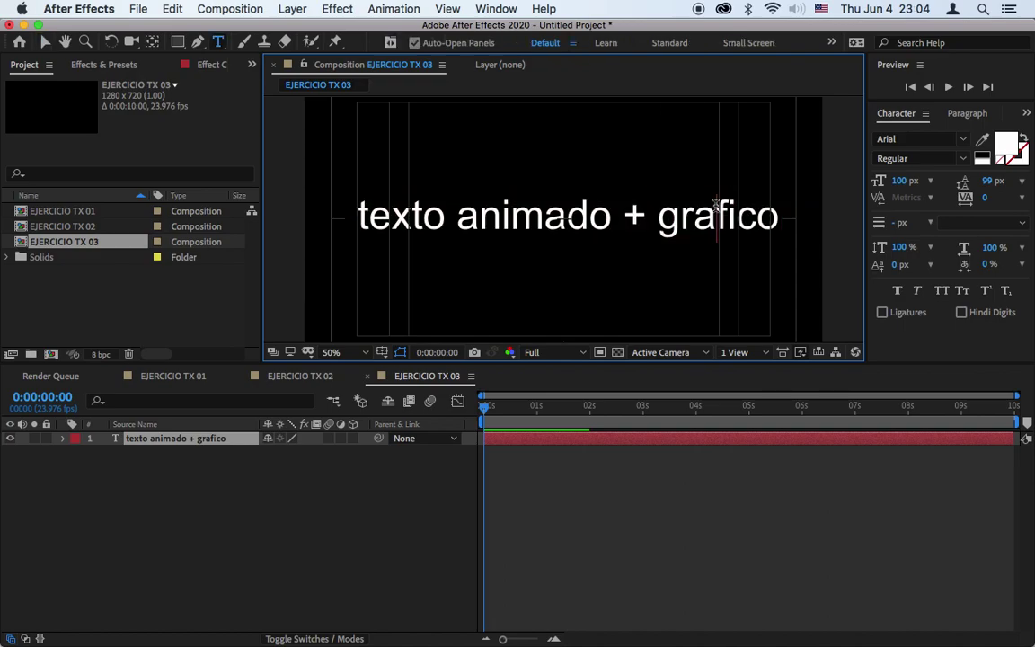
key("BackSpace")
type("á")
left_click_drag(716, 210, 774, 208)
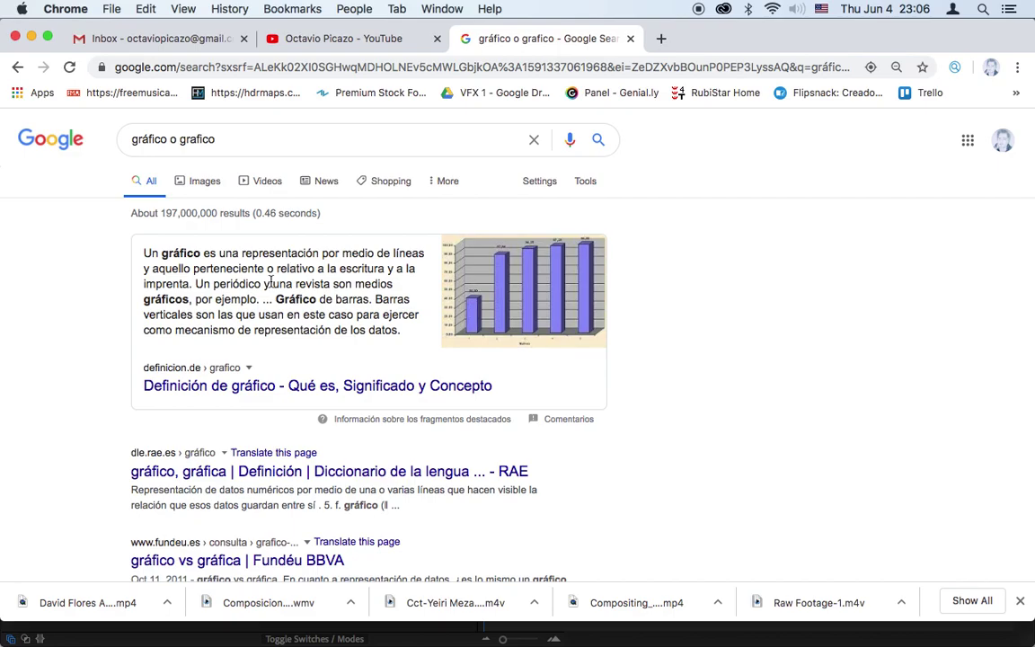
key("super+Tab")
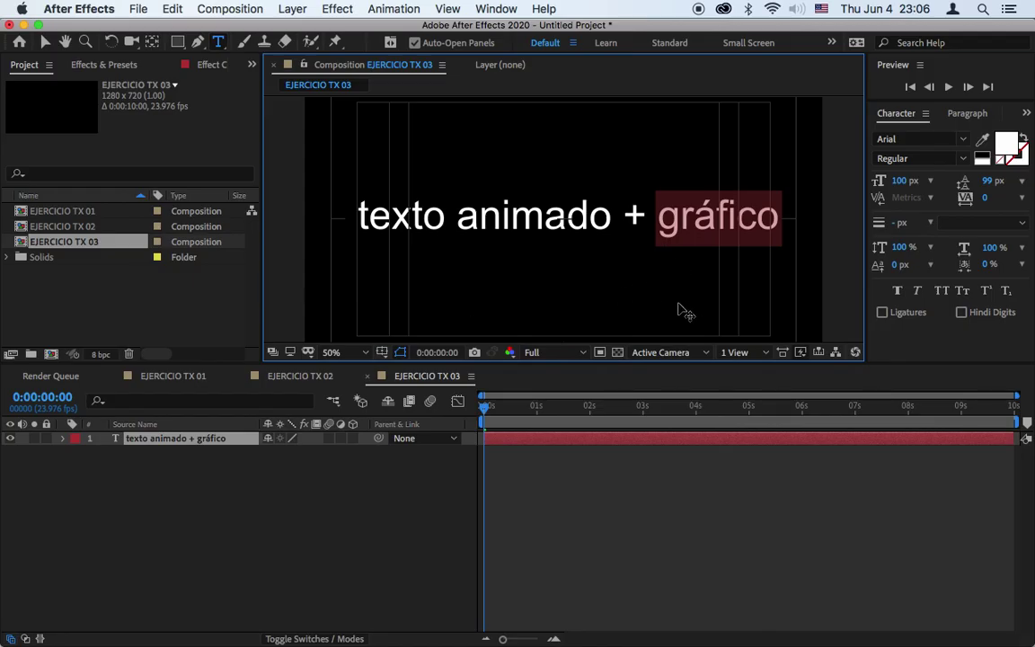
left_click(582, 527)
Step: Set the text layer's font size to 60 px and collapse the layer's properties
left_click(519, 440)
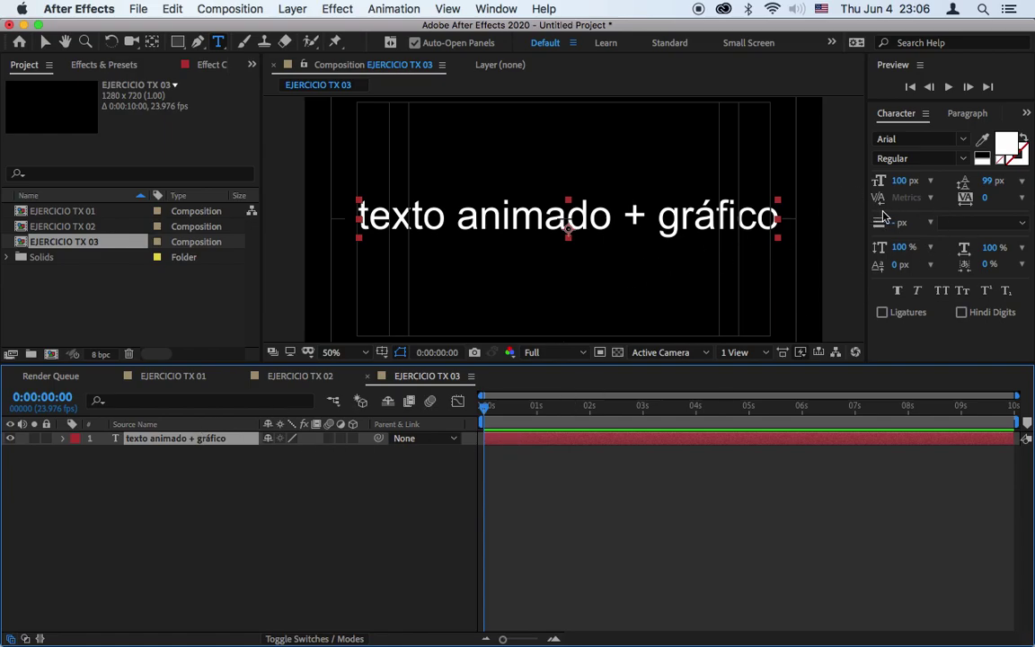
mouse_move(901, 184)
left_mouse_down()
mouse_move(878, 185)
mouse_move(894, 188)
left_mouse_up()
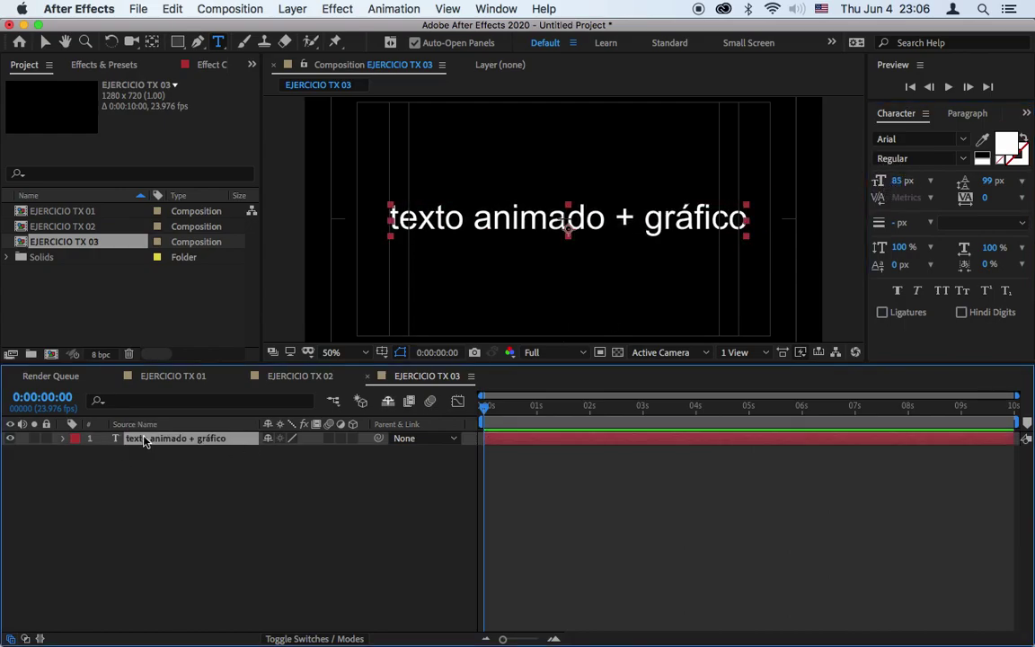
key("s")
mouse_move(894, 180)
left_mouse_down()
mouse_move(880, 180)
mouse_move(901, 182)
left_mouse_up()
left_click(901, 182)
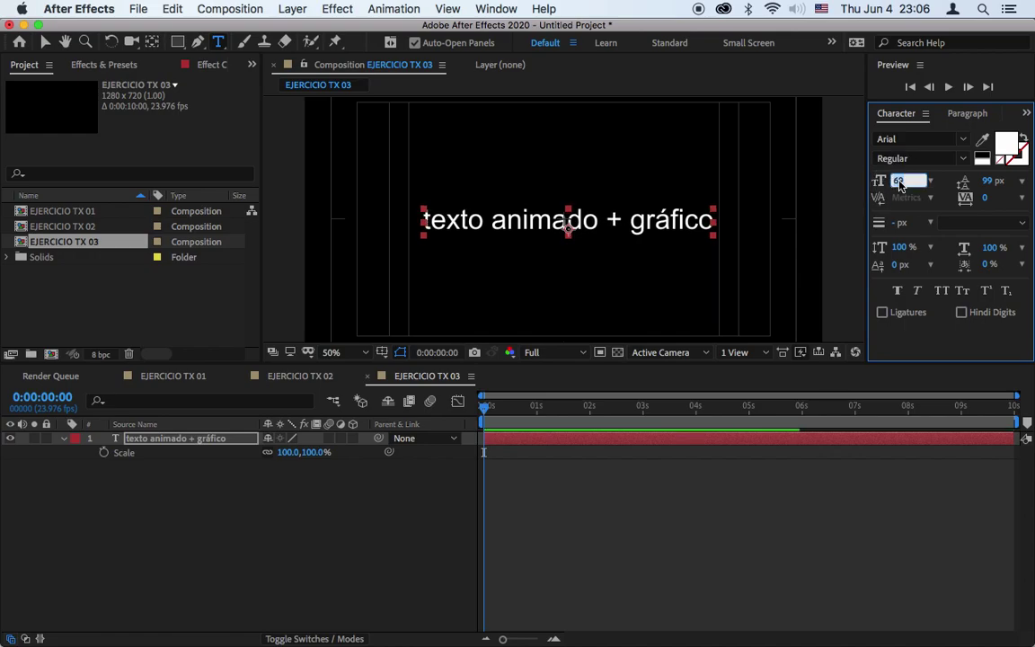
type("60")
key("Return")
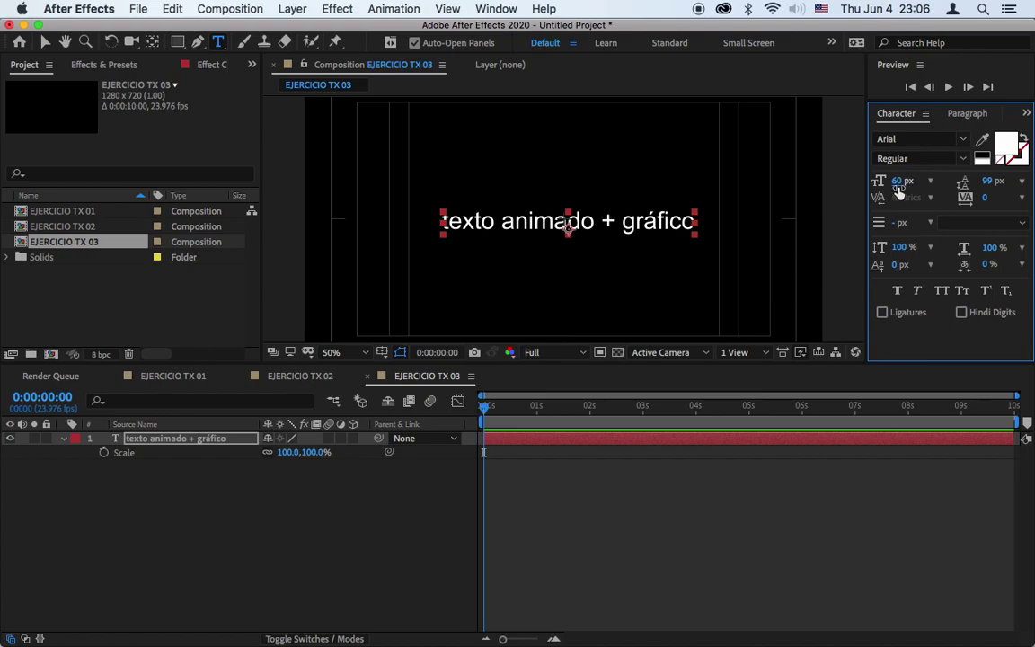
left_click(609, 513)
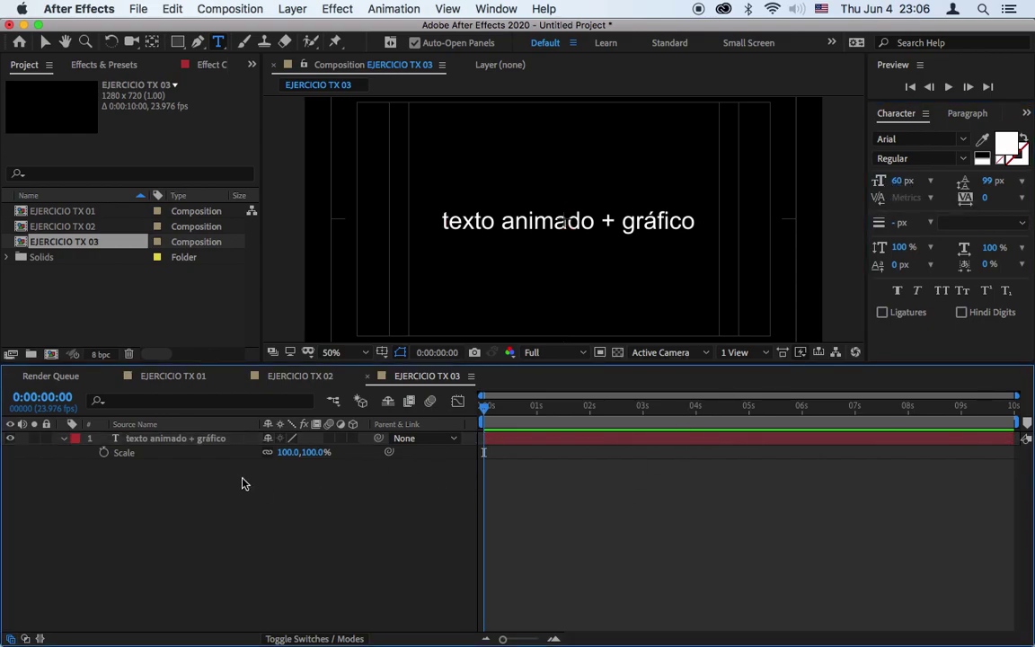
left_click(63, 438)
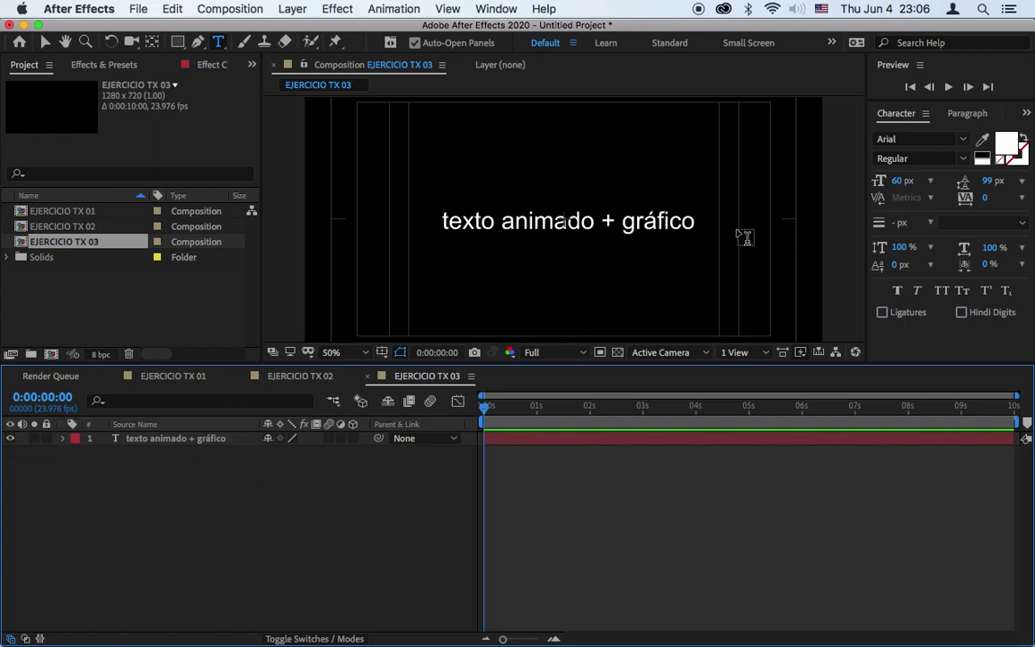
Step: Start a new solid with a white FFFFFF color and name it GRÁFICO
right_click(178, 486)
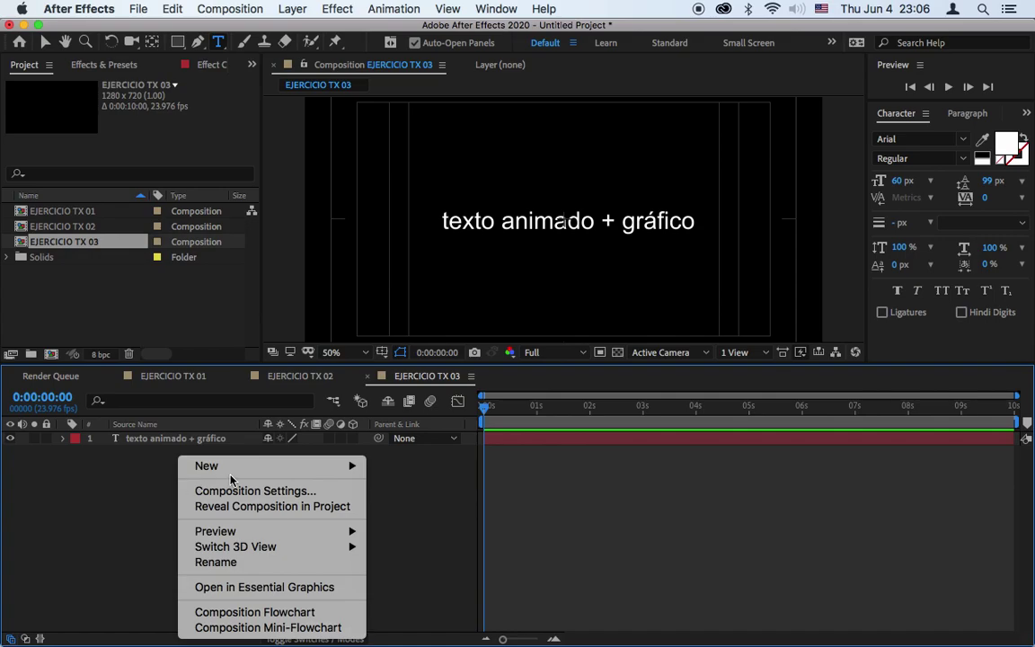
mouse_move(229, 467)
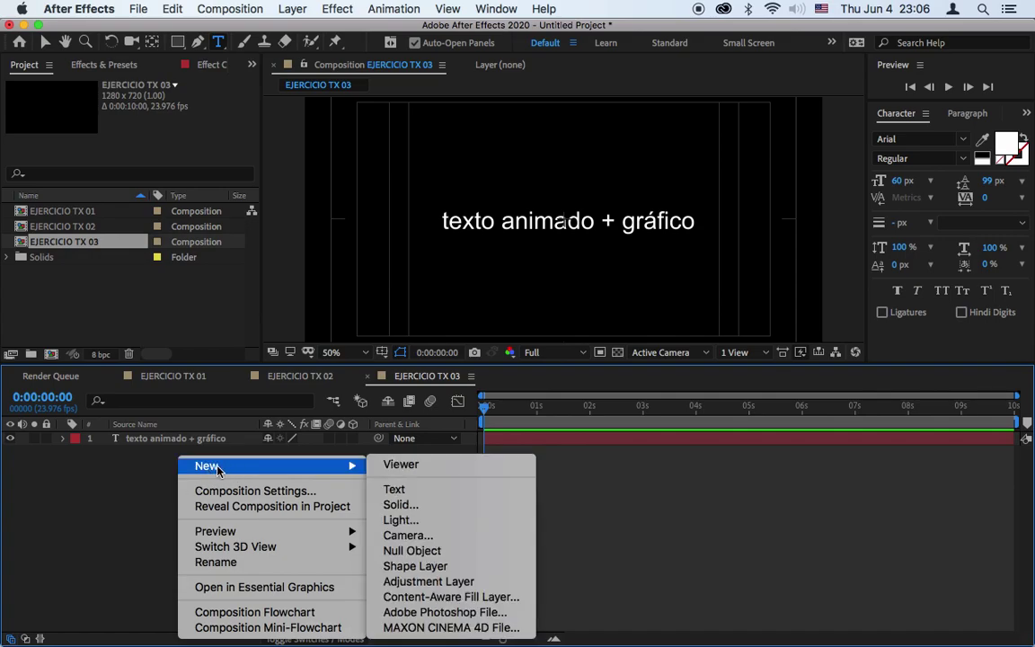
left_click(422, 509)
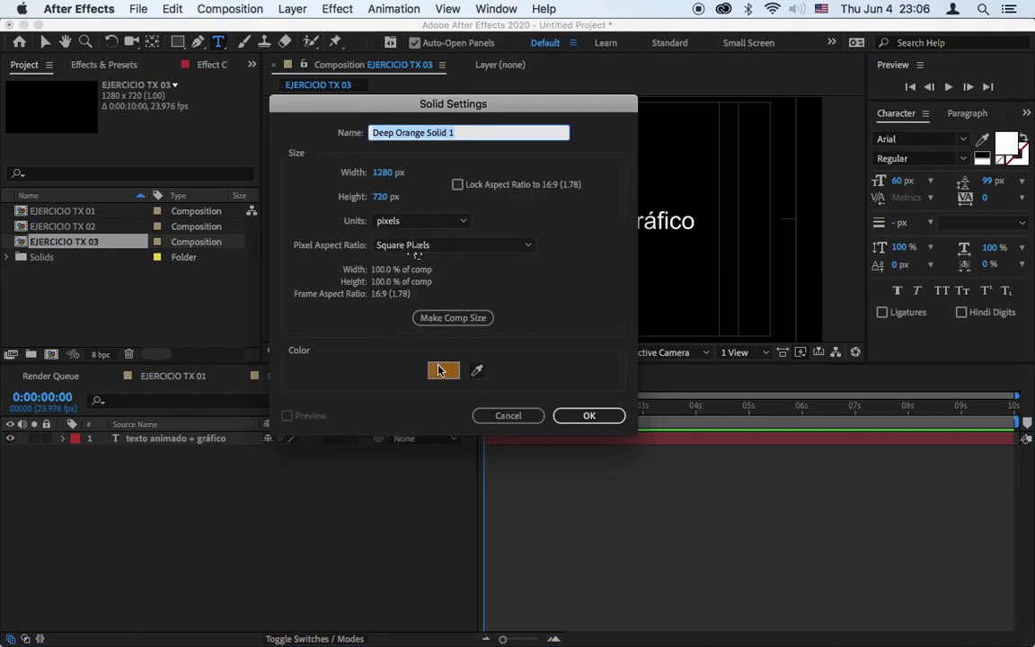
left_click(442, 371)
left_click_drag(162, 148, 5, 108)
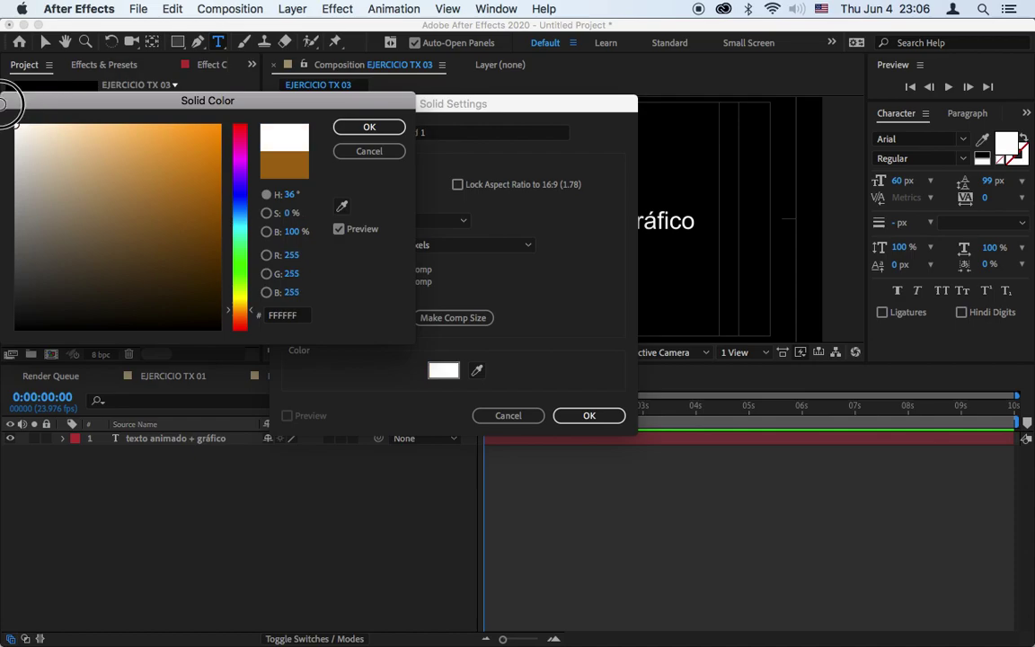
left_click(367, 127)
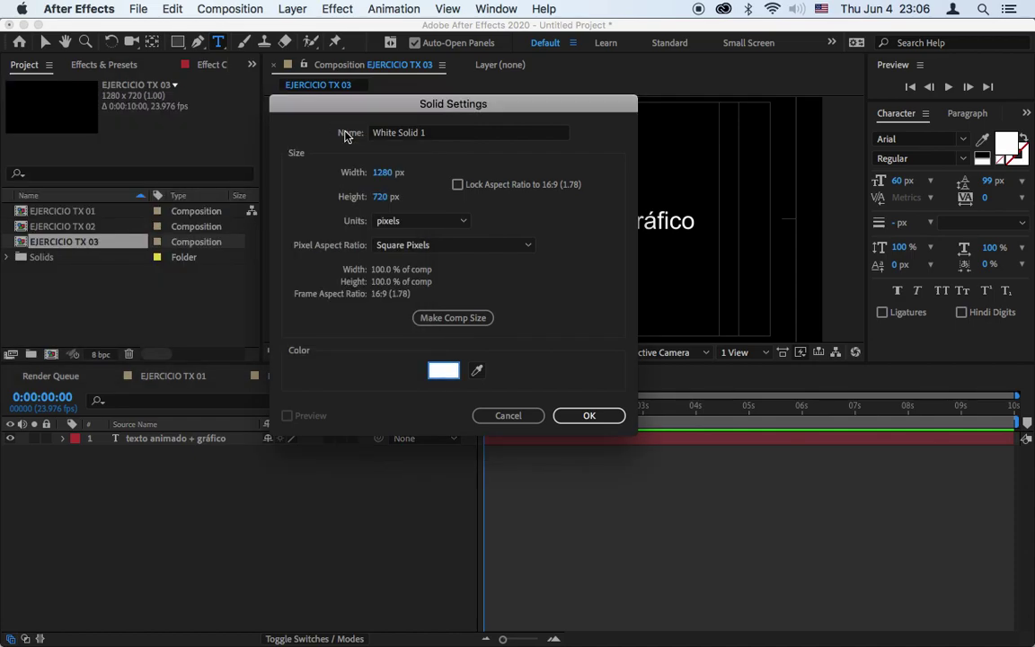
left_click(411, 134)
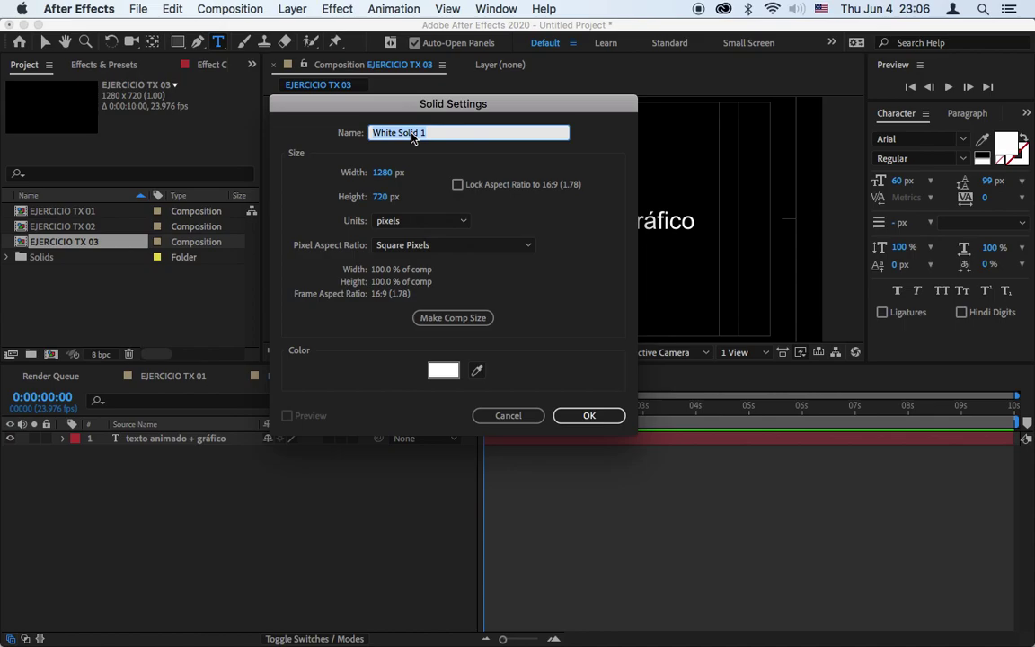
type("GRÁFICO")
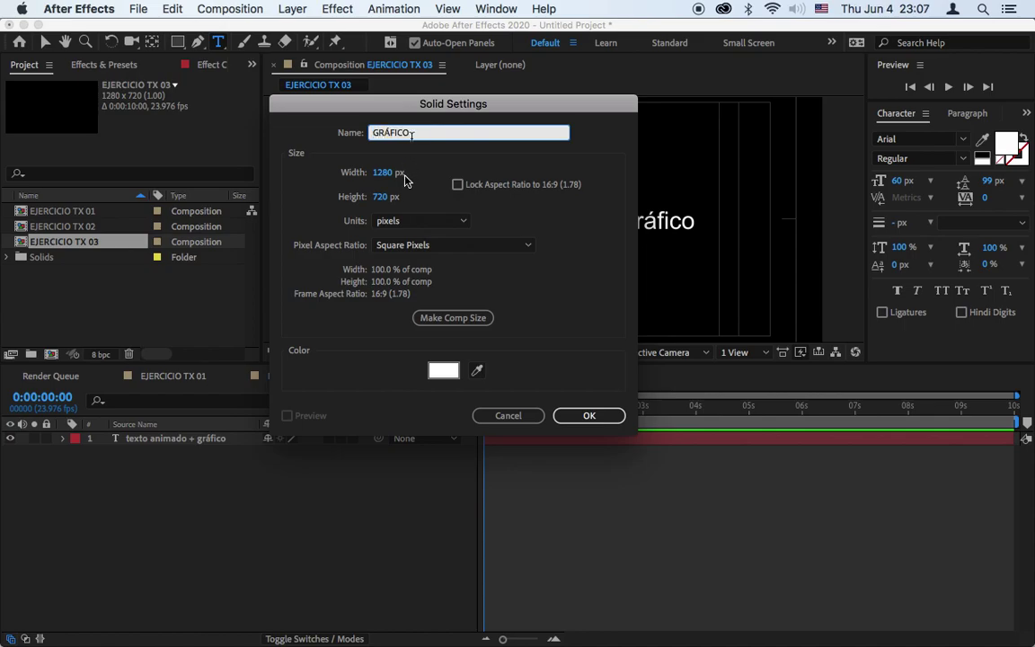
Step: Size the GRÁFICO solid to the composition's width with a height of 150 px and create it
left_click_drag(508, 114, 501, 286)
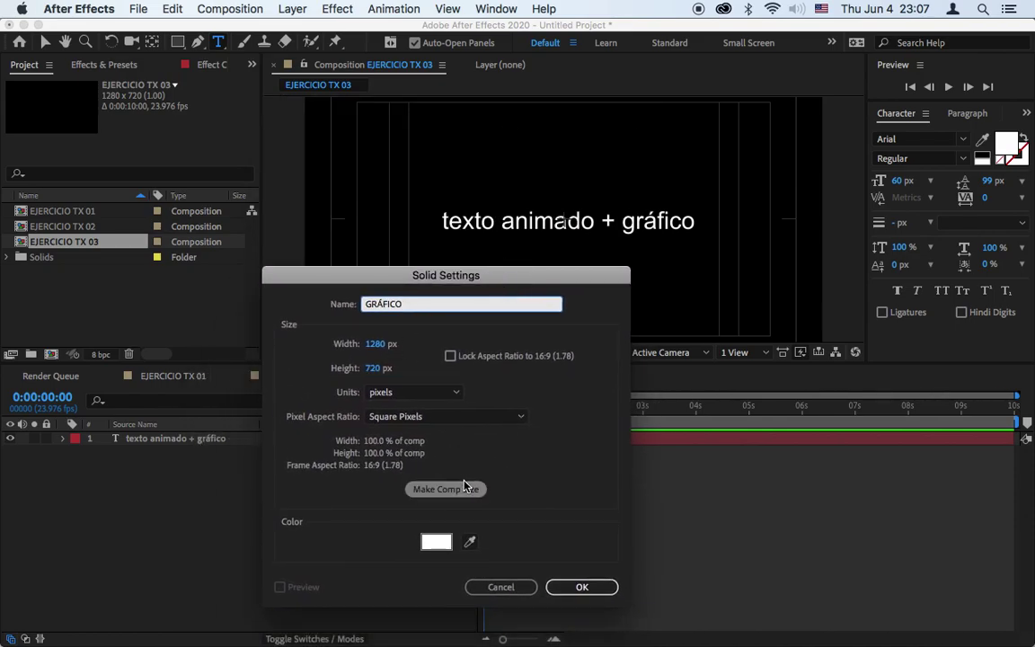
left_click(464, 487)
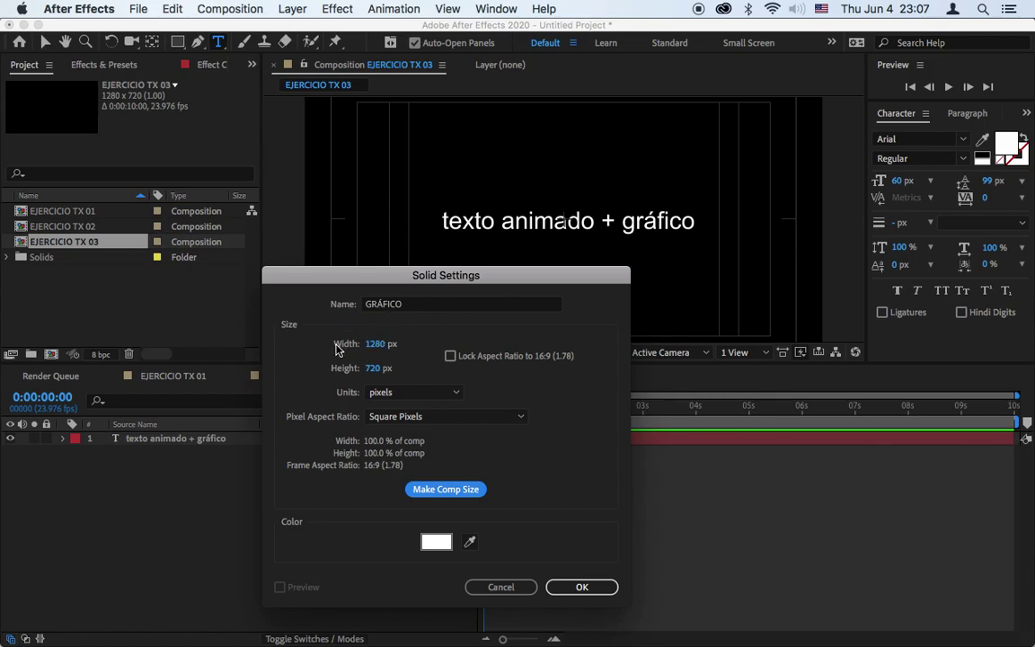
left_click(376, 370)
left_click_drag(379, 376, 347, 381)
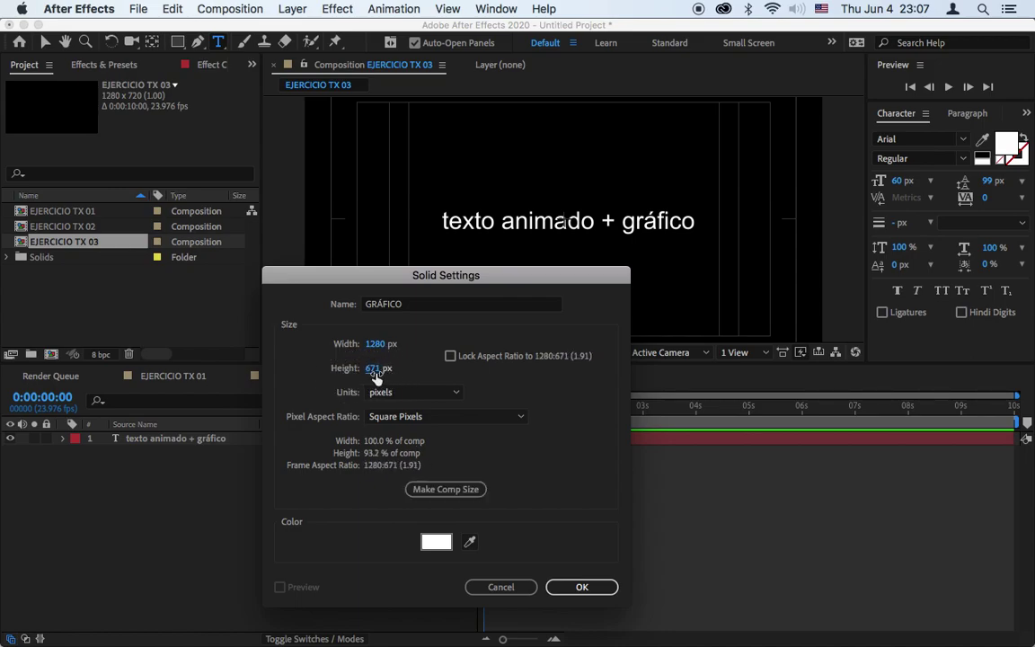
left_click(376, 378)
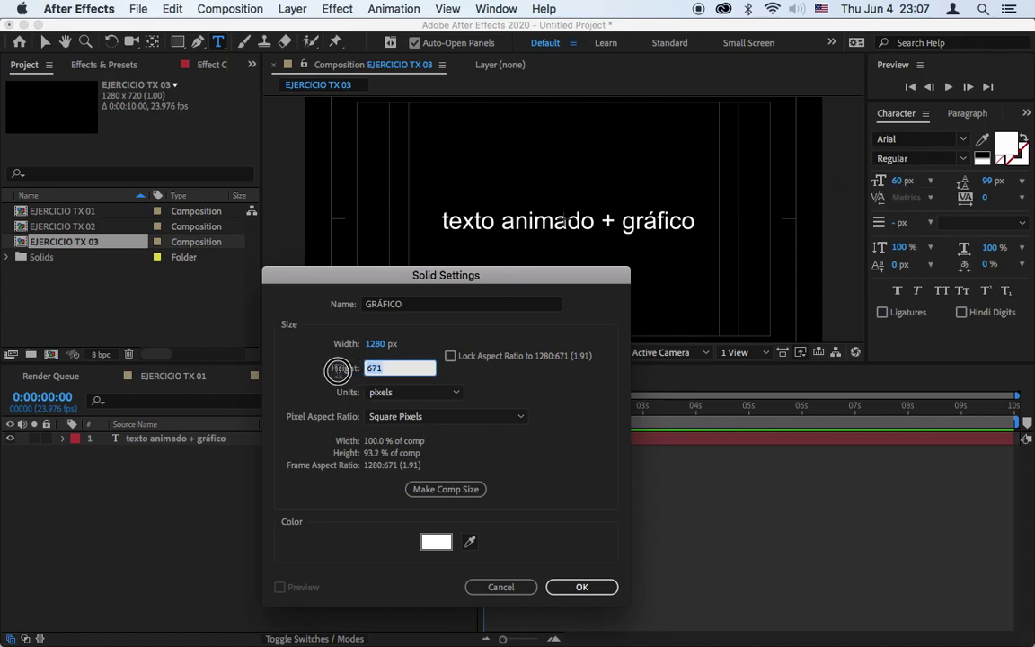
type("100")
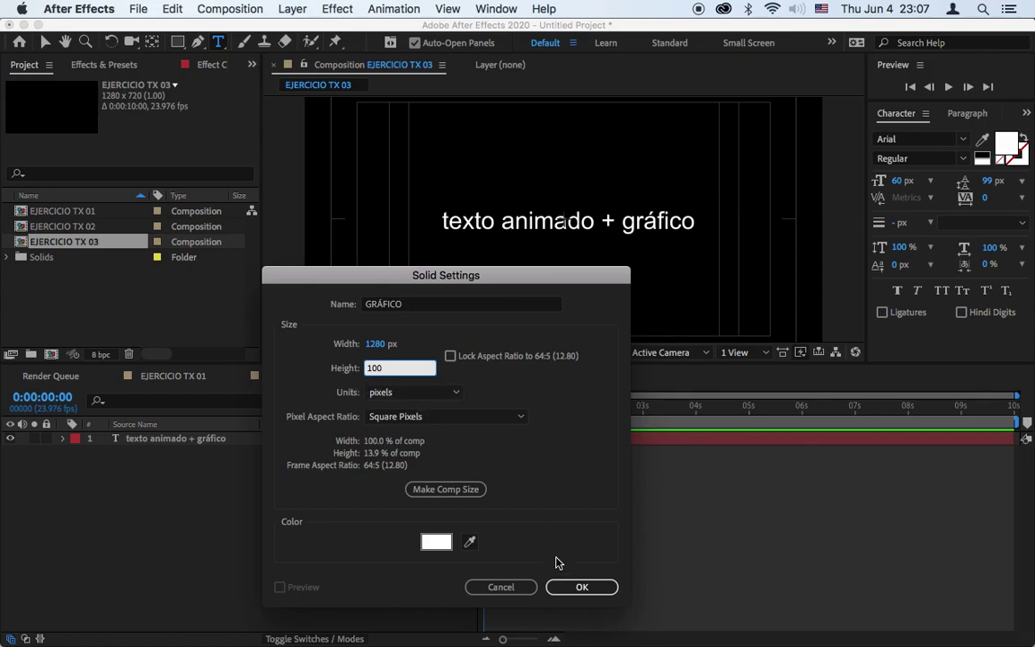
left_click(583, 590)
double_click(414, 367)
type("150")
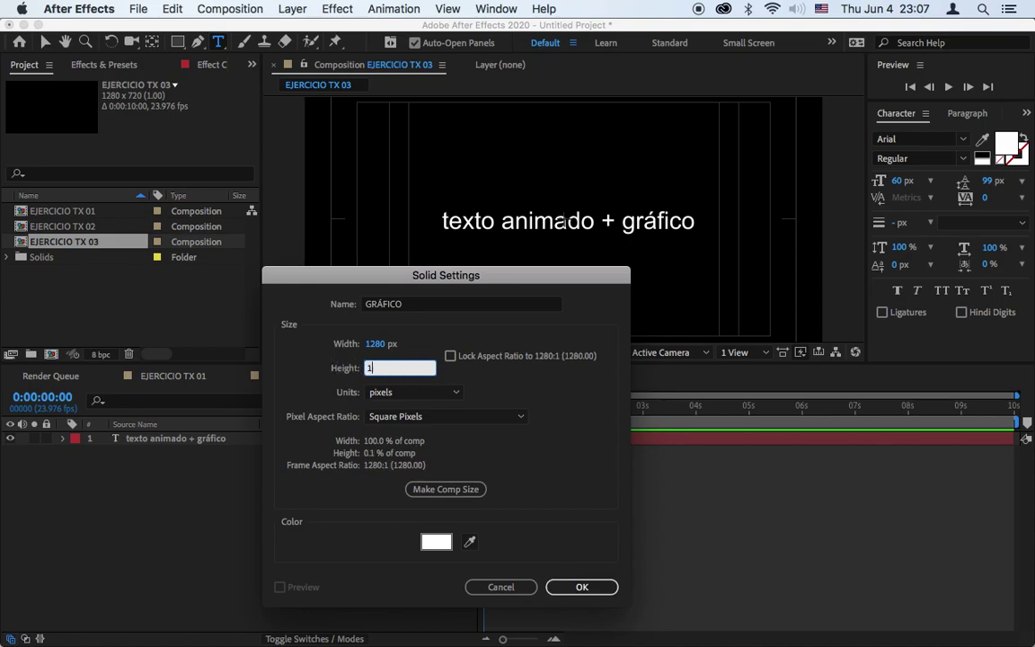
left_click(586, 587)
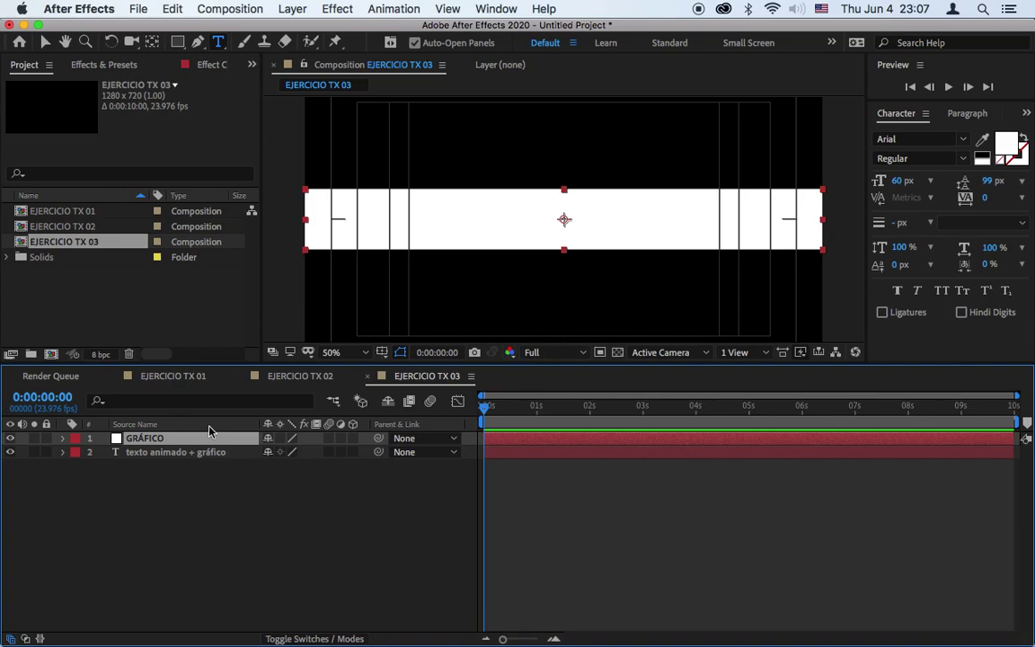
Step: Align the GRÁFICO bar with the text at position 640, 366, lowering its opacity to 72% for the alignment and restoring it to 100%
key("t")
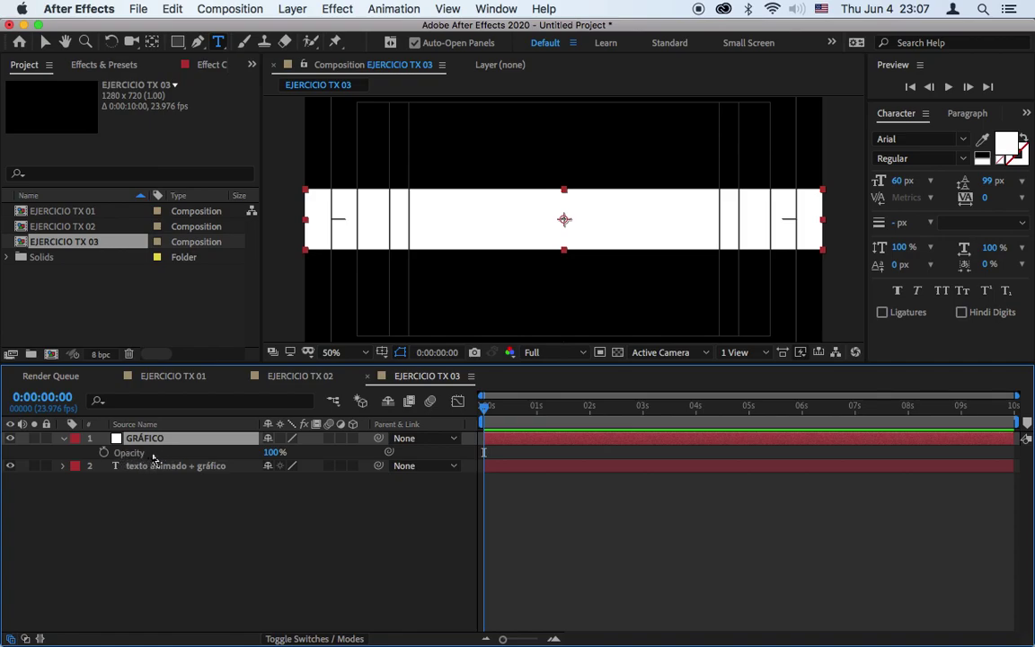
left_click_drag(273, 451, 261, 462)
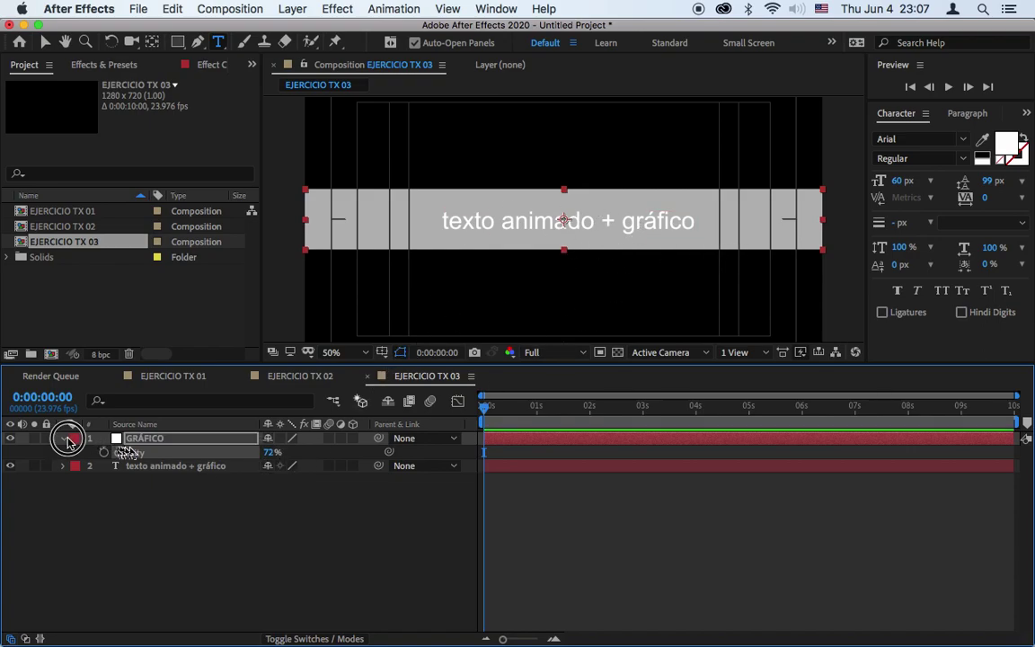
left_click(64, 438)
left_click(64, 439)
mouse_move(303, 481)
left_mouse_down()
mouse_move(335, 478)
mouse_move(320, 474)
left_mouse_up()
left_click_drag(272, 521, 373, 516)
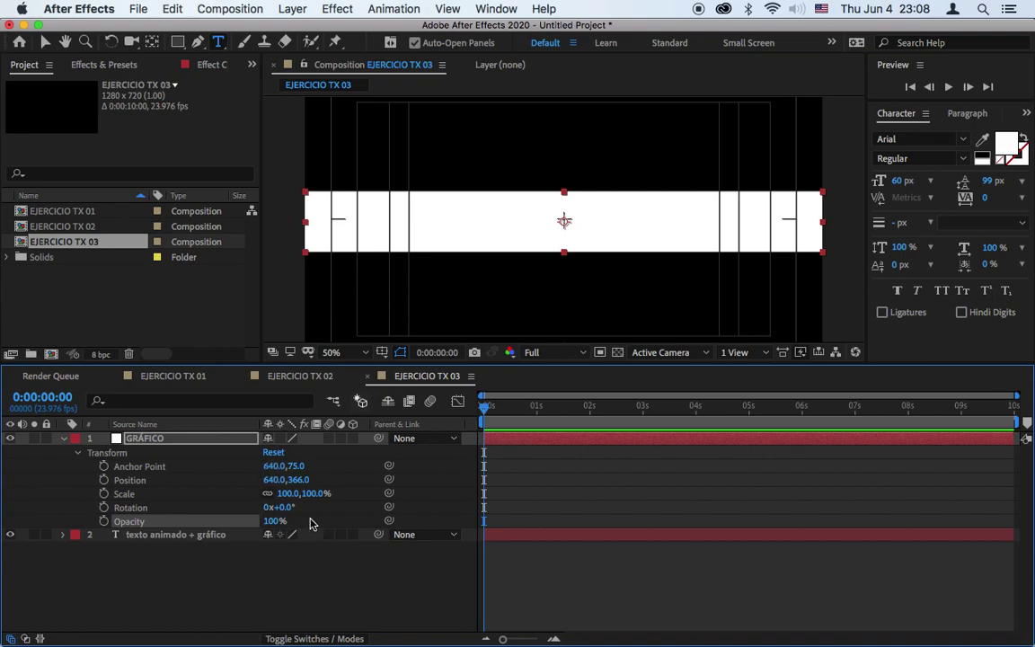
Step: Unlink the GRÁFICO layer's scale proportions and reduce its vertical scale to 70%
left_click(267, 495)
left_click(322, 494)
left_click_drag(322, 497, 301, 499)
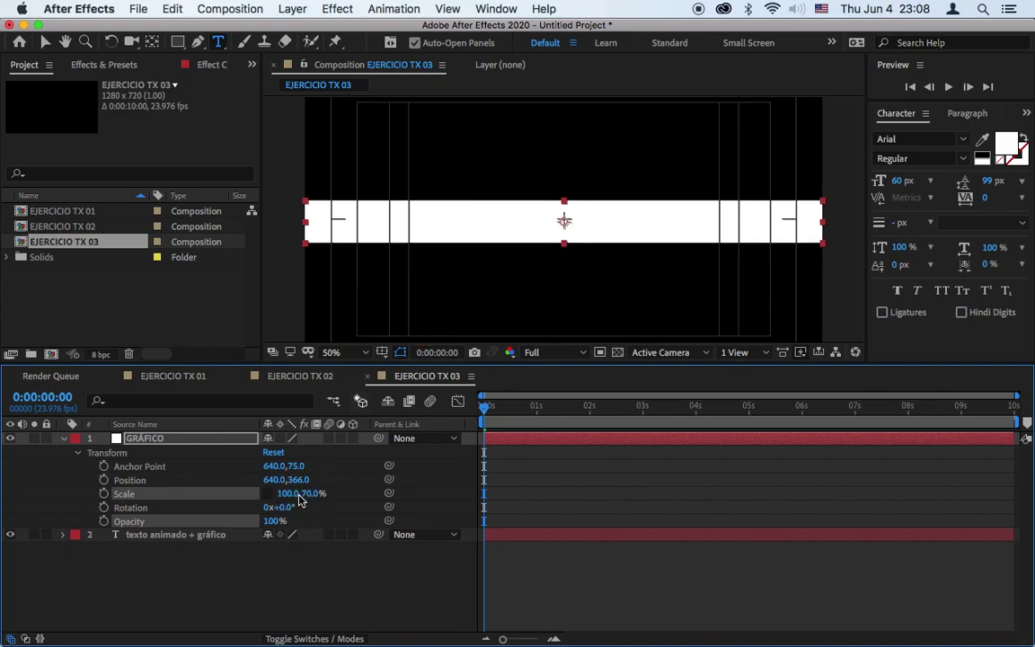
Step: Undo the GRÁFICO layer's vertical scale reduction and set its horizontal scale to 1%
left_click(299, 500)
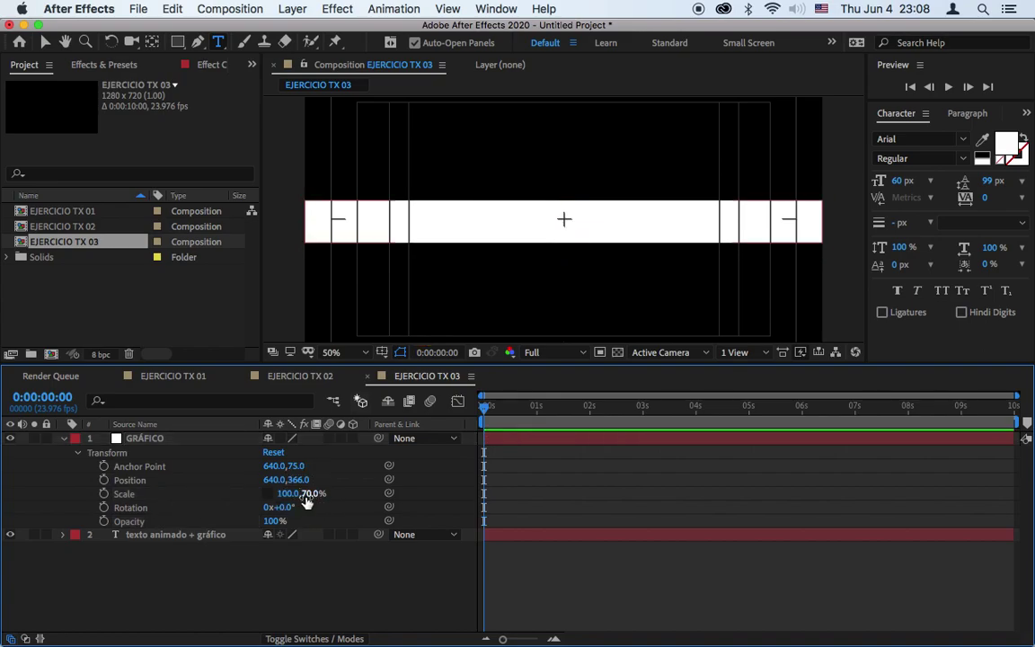
key("super+z")
left_click_drag(284, 494, 215, 504)
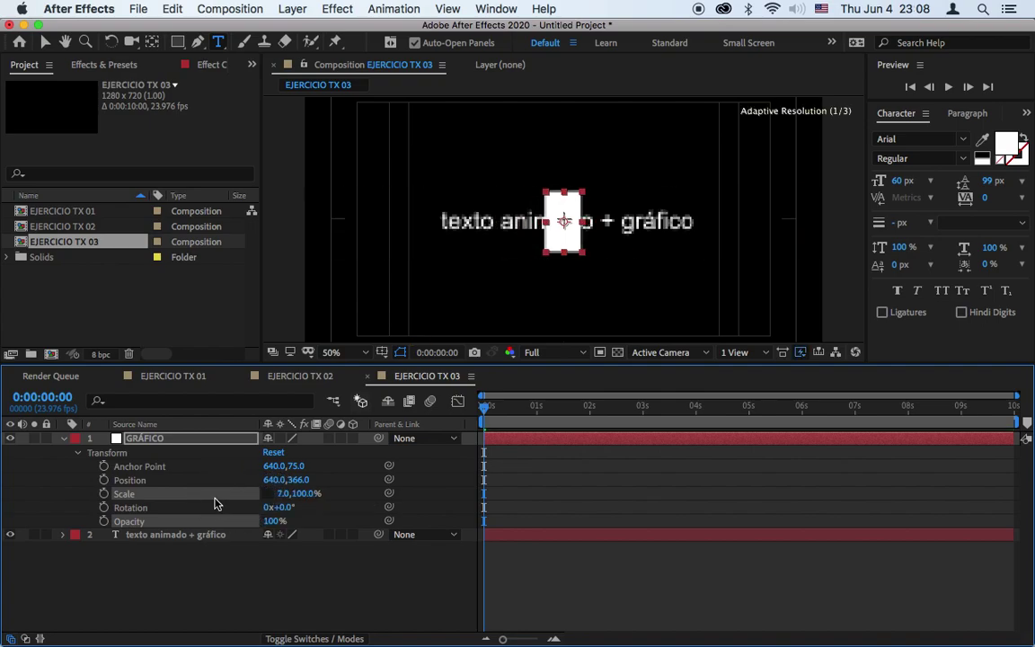
left_click(284, 493)
left_click_drag(276, 497, 282, 497)
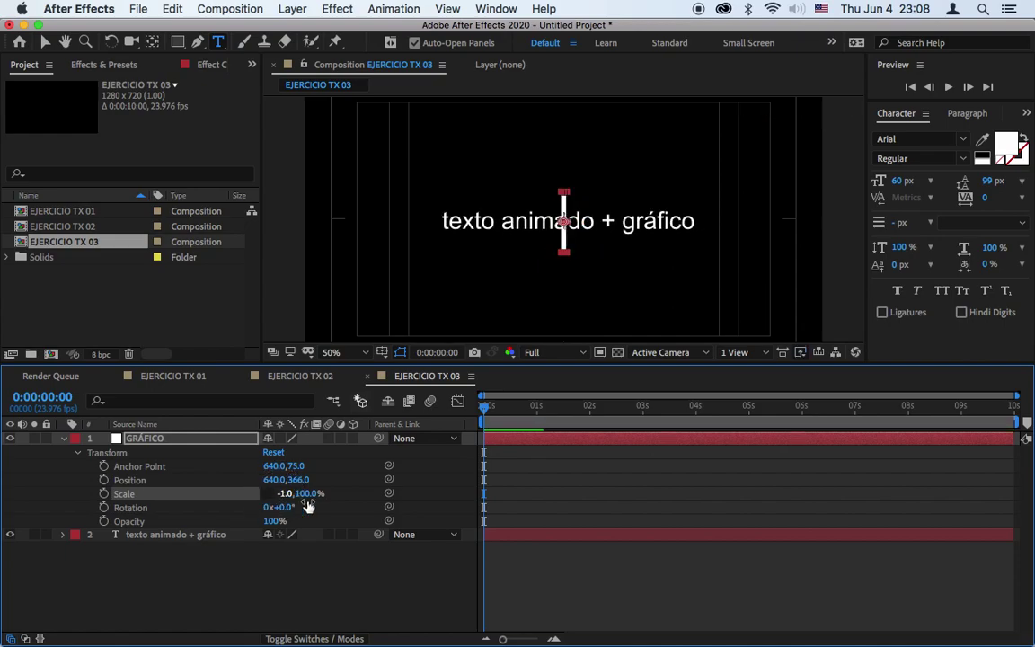
left_click(286, 497)
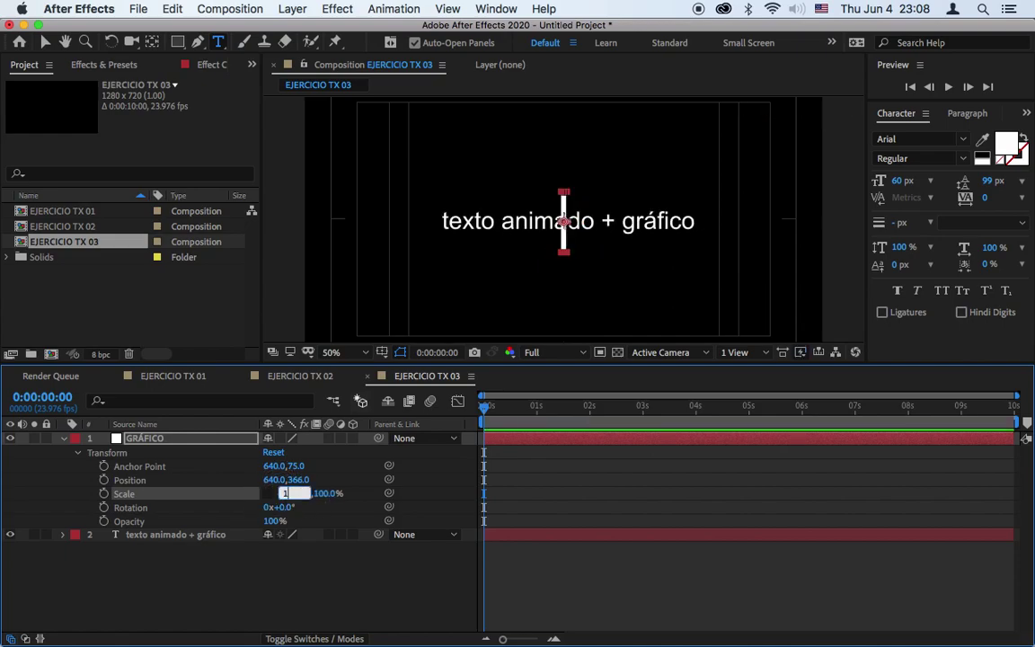
type("1")
key("Return")
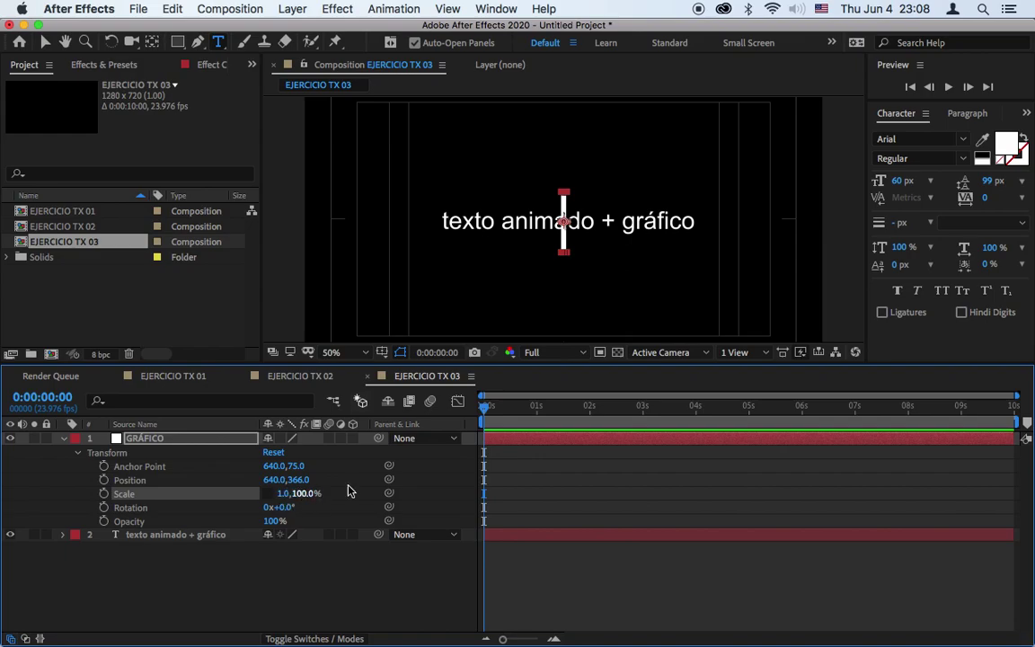
left_click(512, 492)
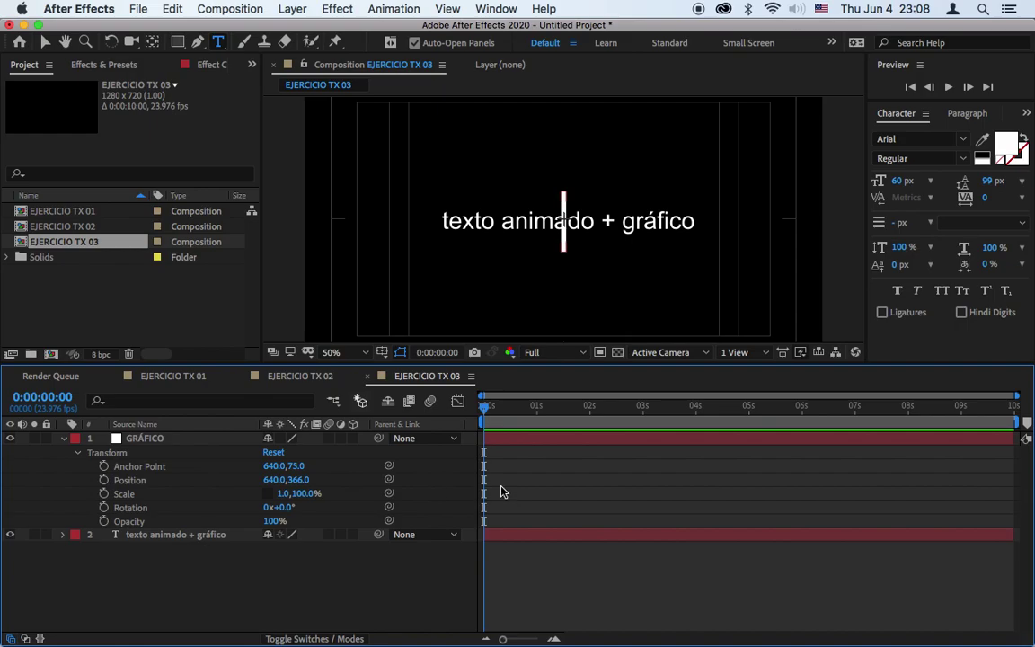
Step: Move the GRÁFICO bar just before the start of the text at position 317, 366 and set its horizontal scale to 0.5%
left_click_drag(274, 485, 34, 508)
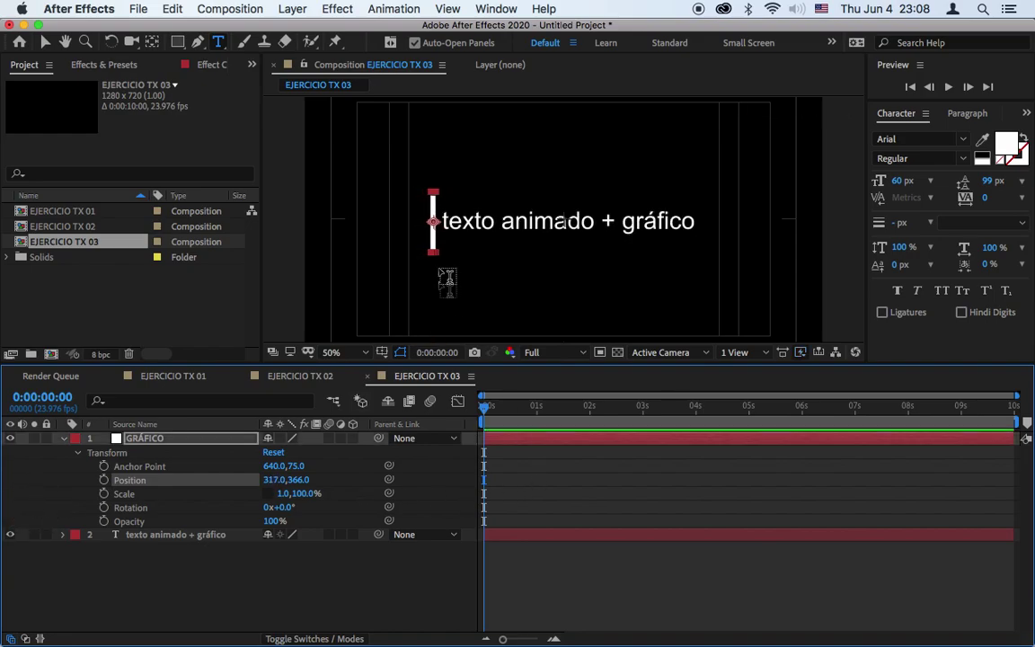
left_click(566, 485)
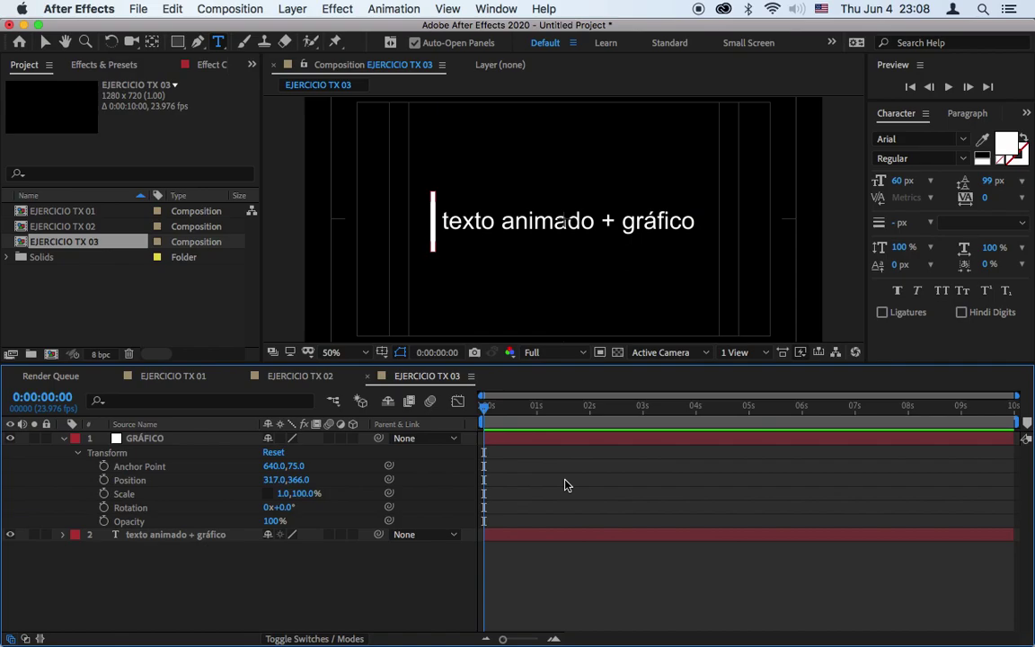
left_click(284, 493)
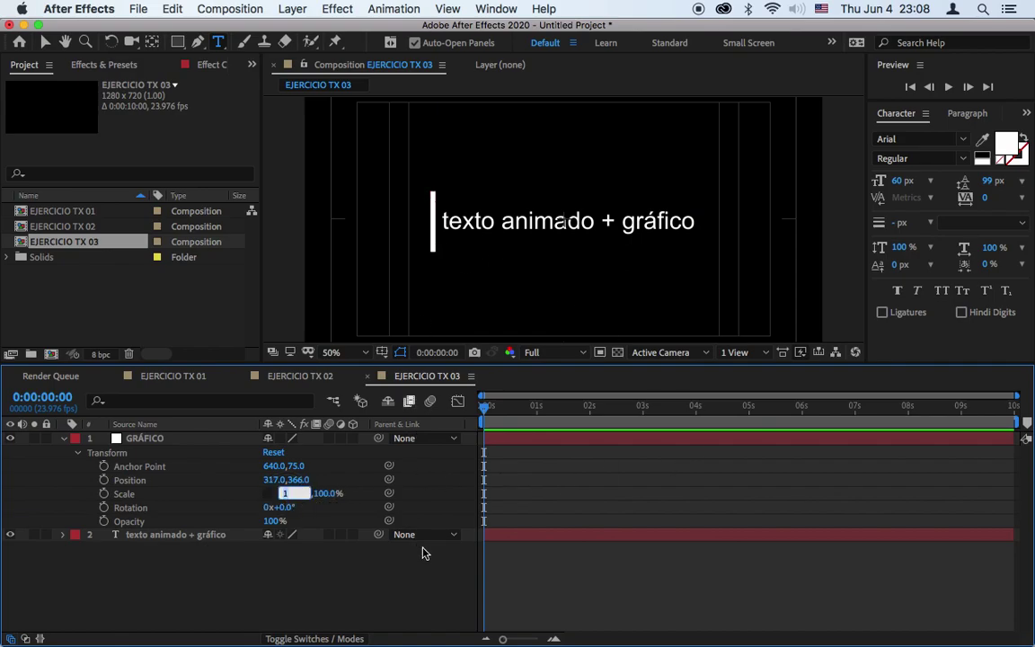
type(".5")
key("Return")
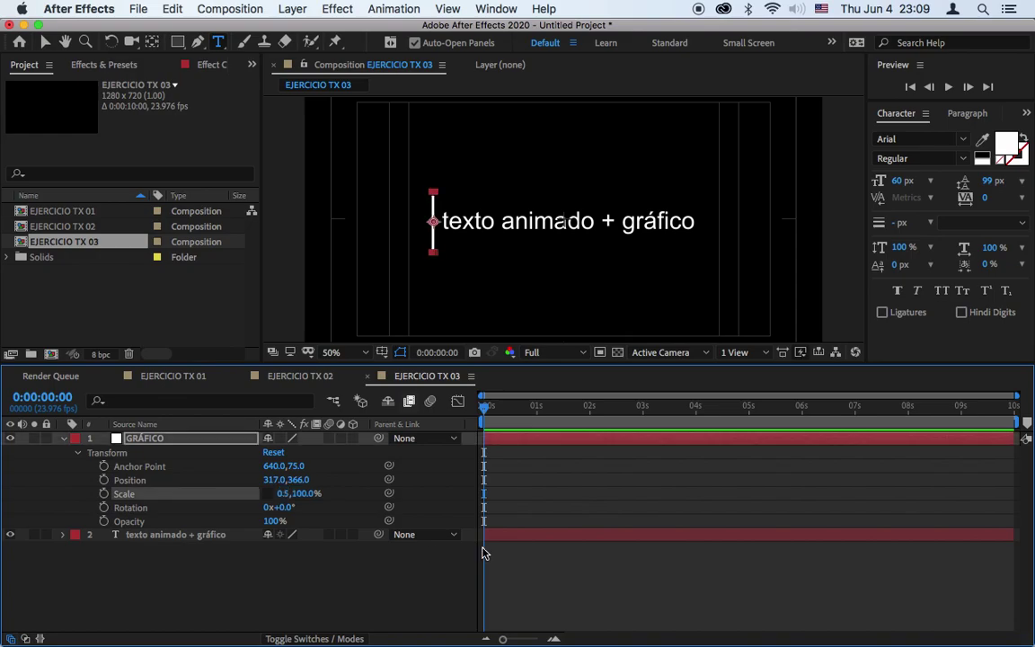
left_click(591, 499)
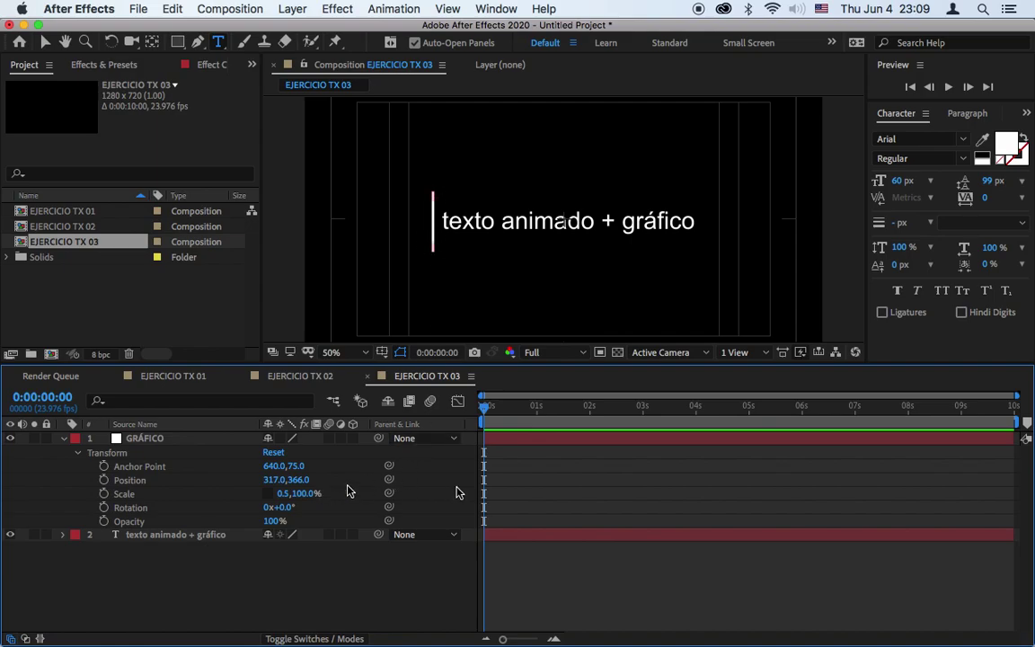
Step: Keyframe the GRÁFICO layer's scale to grow vertically from 0% at 0:00:00:00 to 100% at 0:00:00:10
left_click(104, 494)
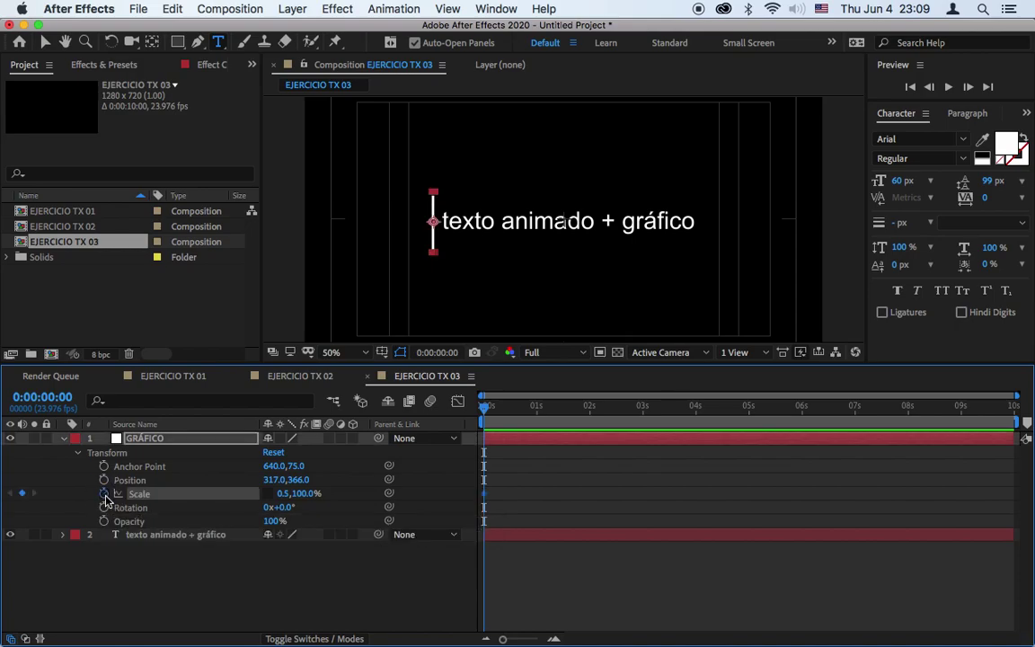
left_click_drag(485, 410, 508, 414)
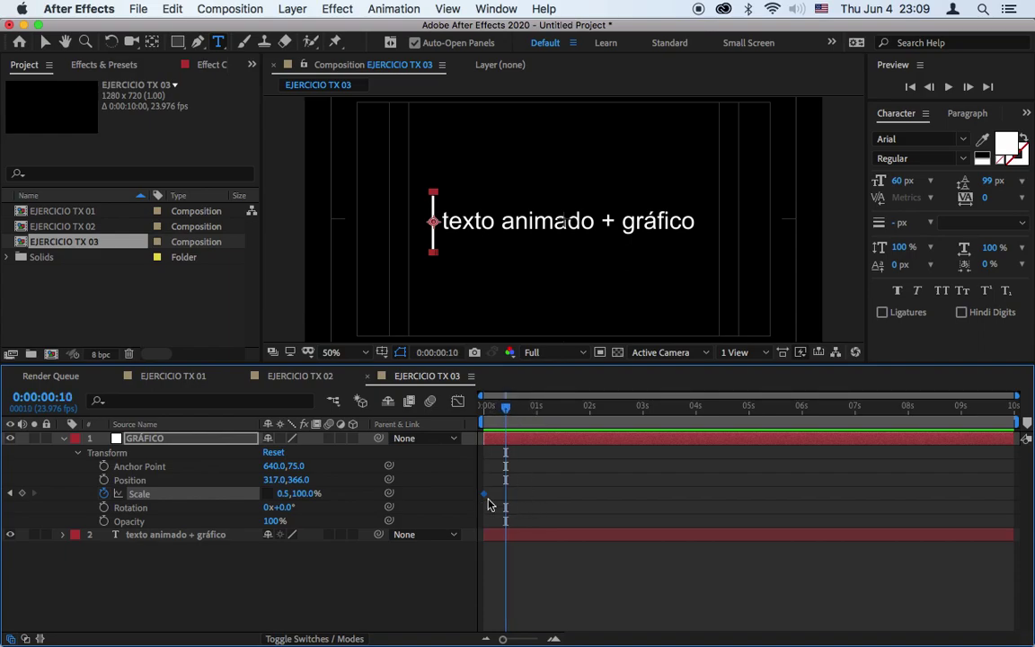
left_click(21, 493)
left_click_drag(506, 406, 464, 410)
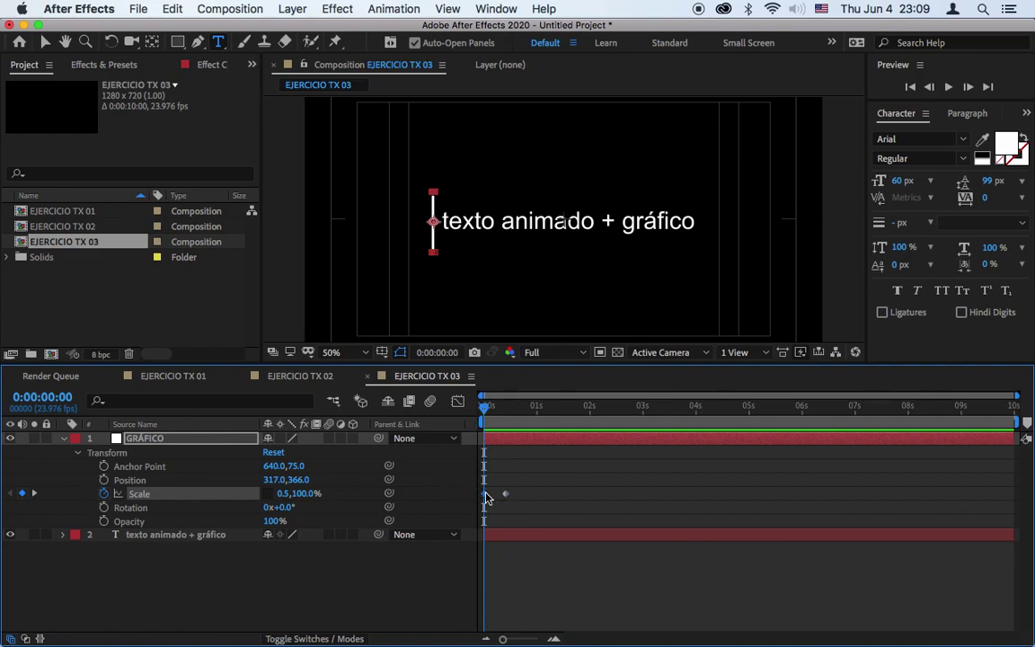
left_click(303, 494)
type("0")
key("Return")
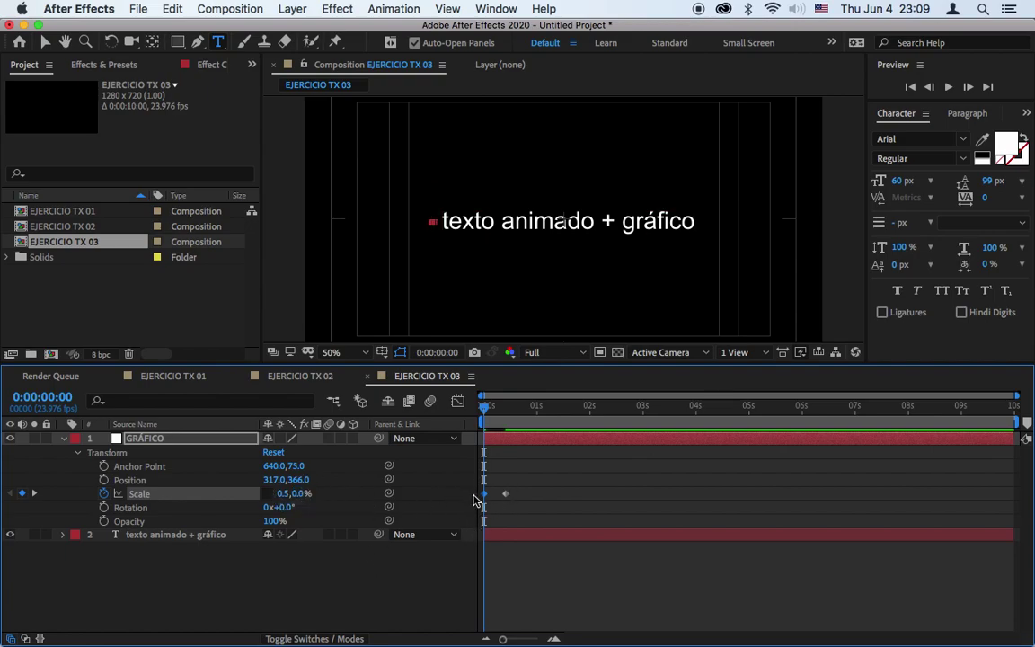
left_click(513, 478)
Step: Keyframe the GRÁFICO bar's position from 317, 366 at 0:00:00:10 to 980, 366 past the text's end at 0:00:02:00
mouse_move(486, 411)
left_mouse_down()
mouse_move(508, 417)
mouse_move(478, 416)
mouse_move(524, 420)
mouse_move(485, 420)
mouse_move(500, 418)
left_mouse_up()
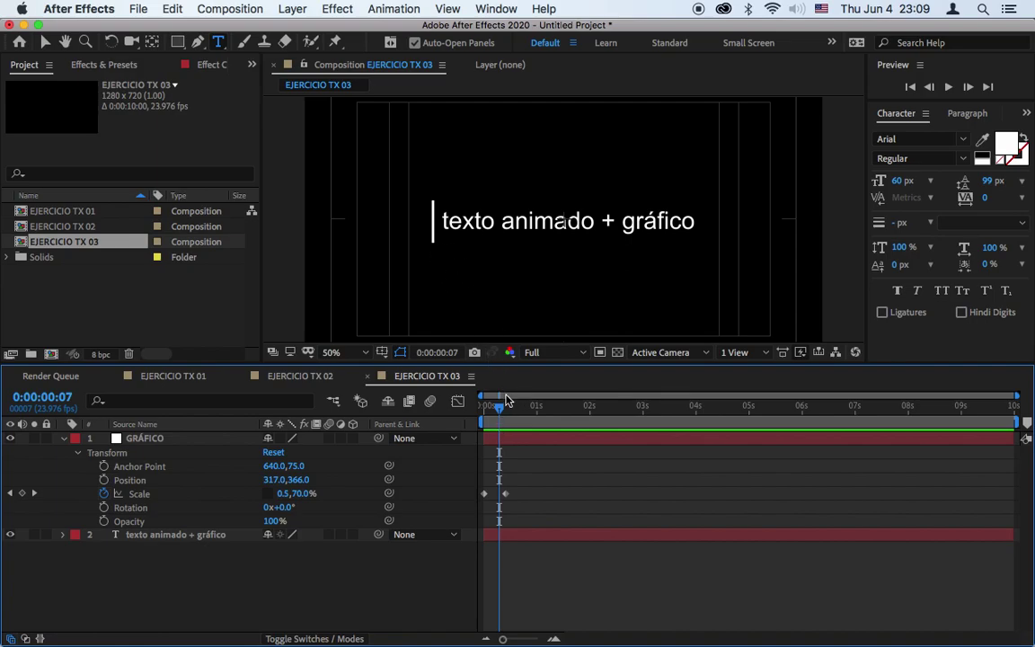
mouse_move(501, 410)
left_mouse_down()
mouse_move(481, 417)
mouse_move(509, 420)
left_mouse_up()
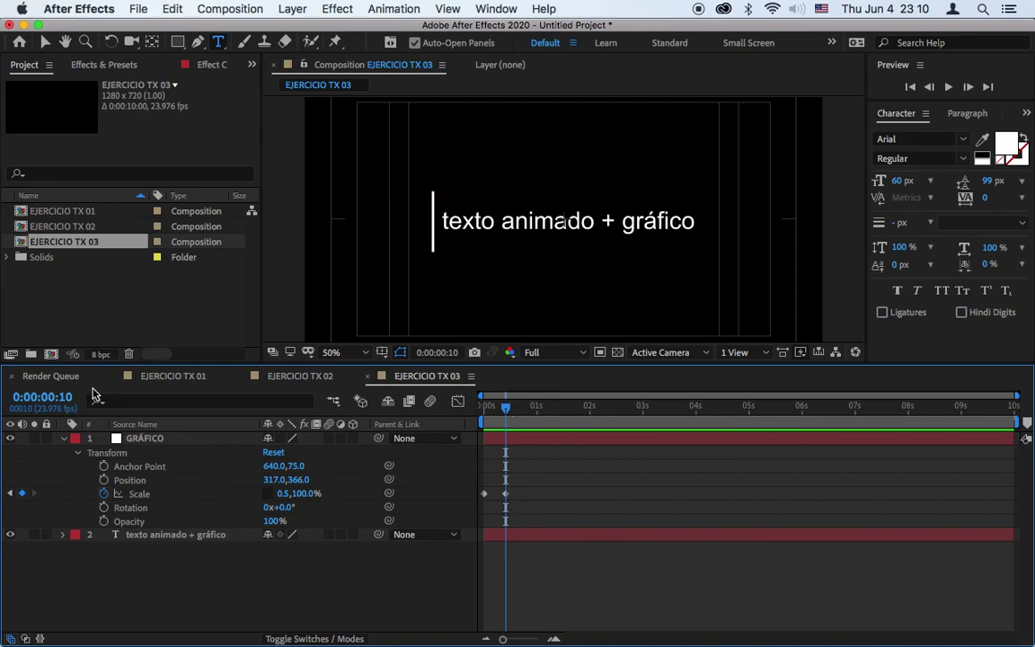
left_click(105, 481)
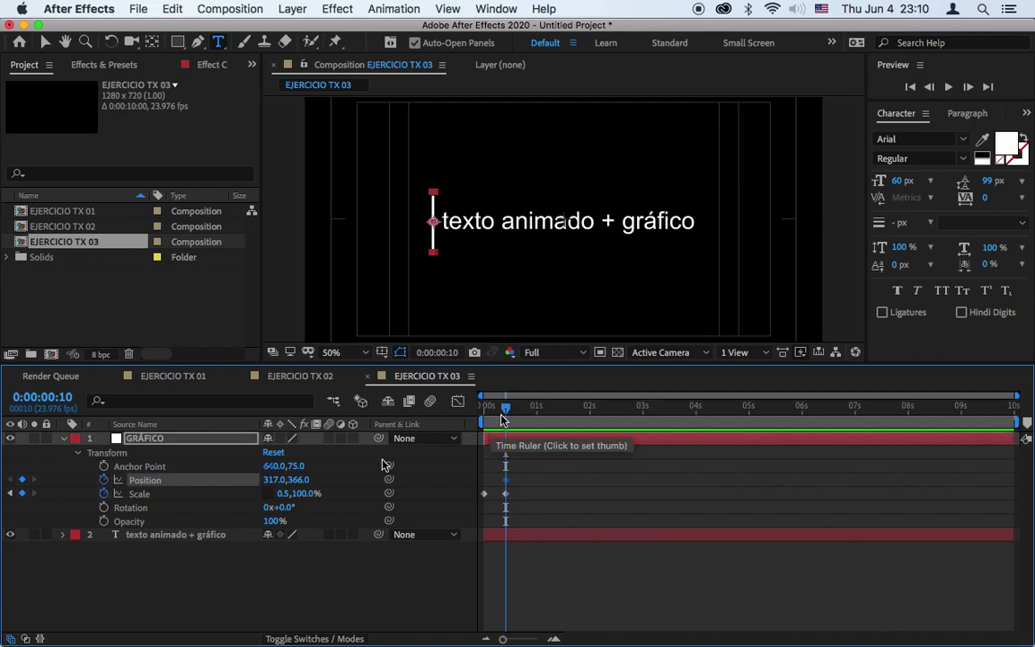
left_click_drag(506, 410, 589, 415)
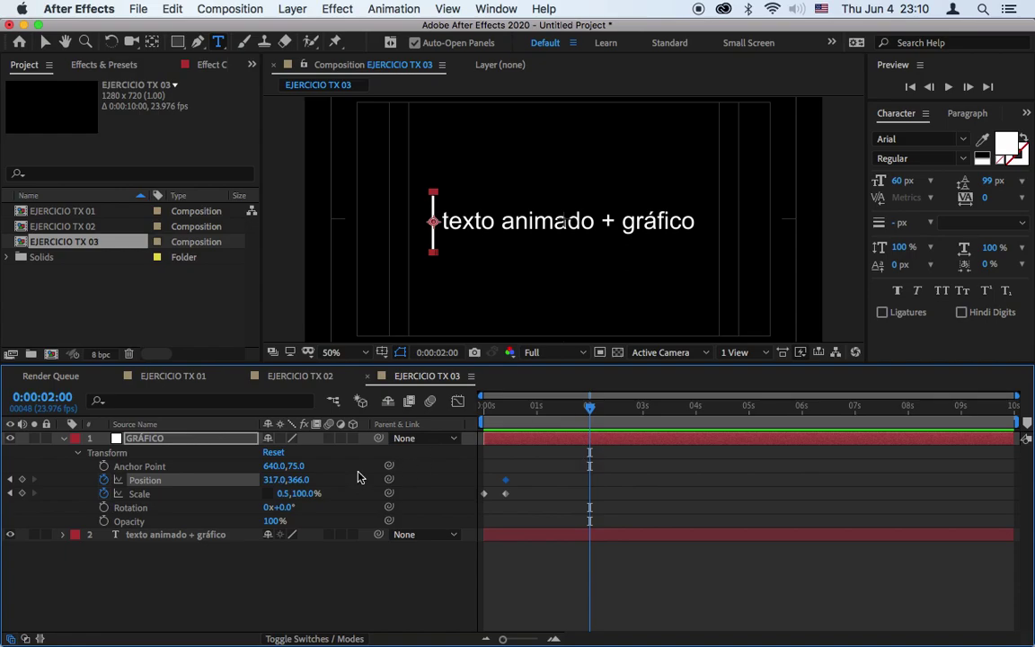
left_click_drag(279, 481, 334, 483)
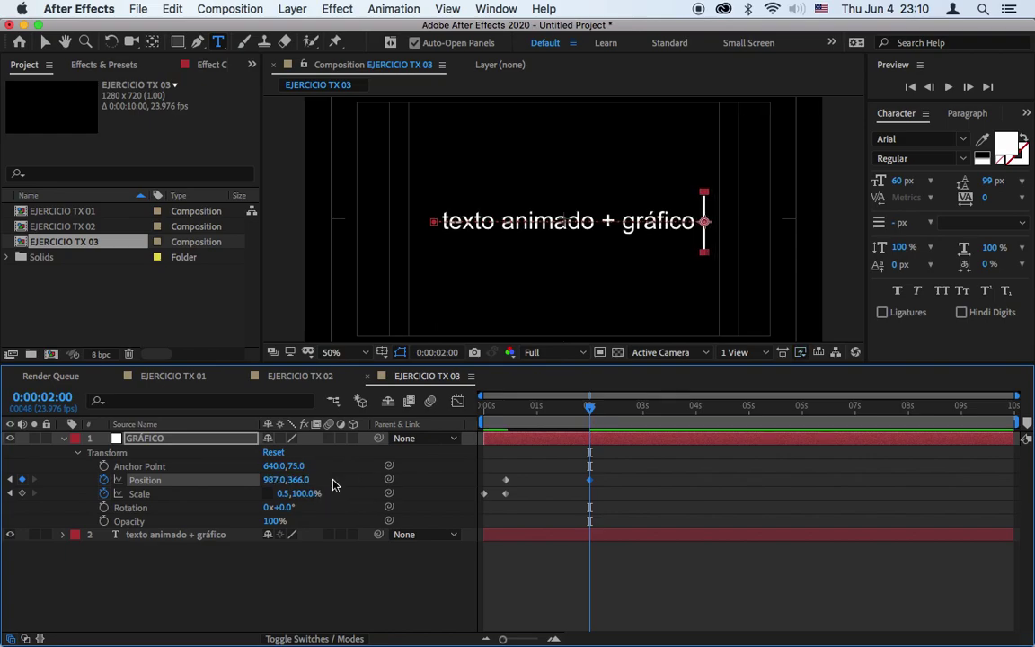
left_click(281, 480)
left_click_drag(281, 482, 262, 482)
left_click(614, 484)
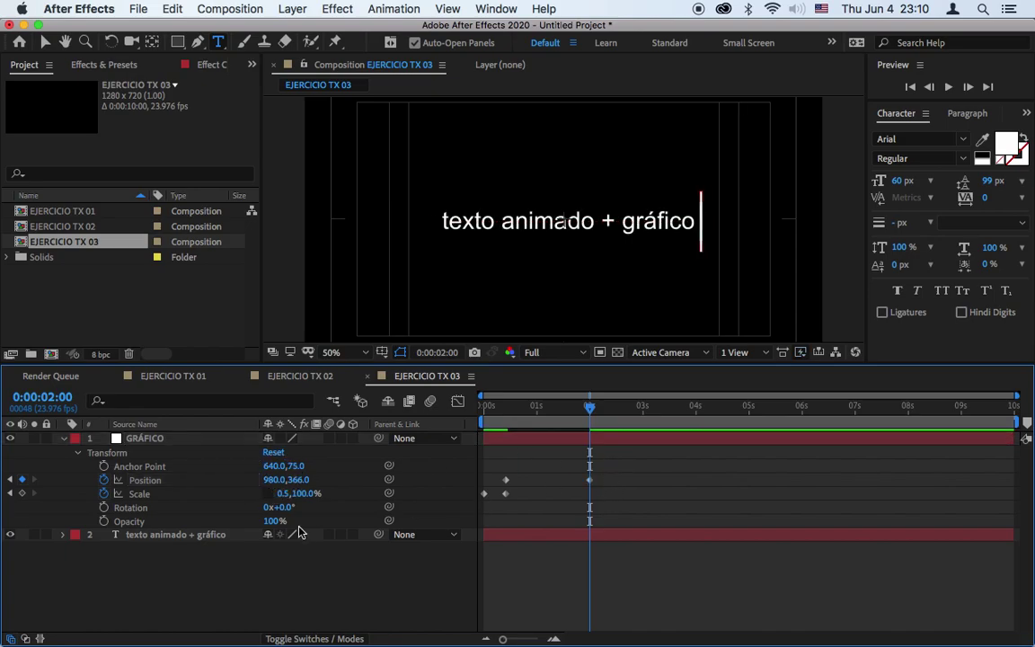
Step: Add a GRÁFICO scale keyframe at 0:00:02:00 holding the full height, and reduce the vertical scale to 0% at 0:00:02:10
left_click(22, 493)
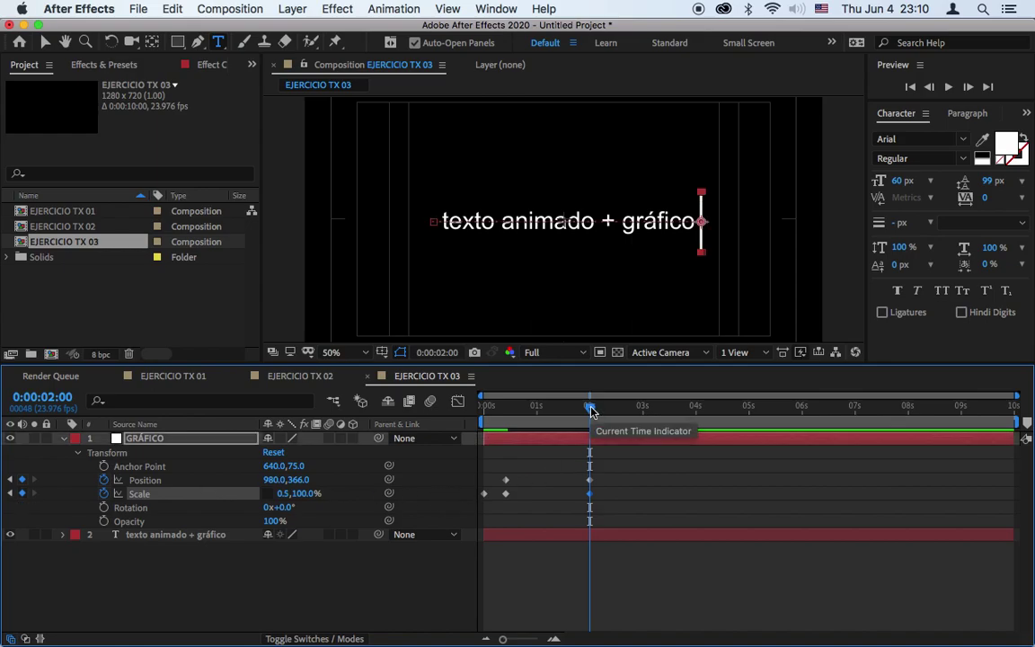
left_click_drag(591, 411, 614, 420)
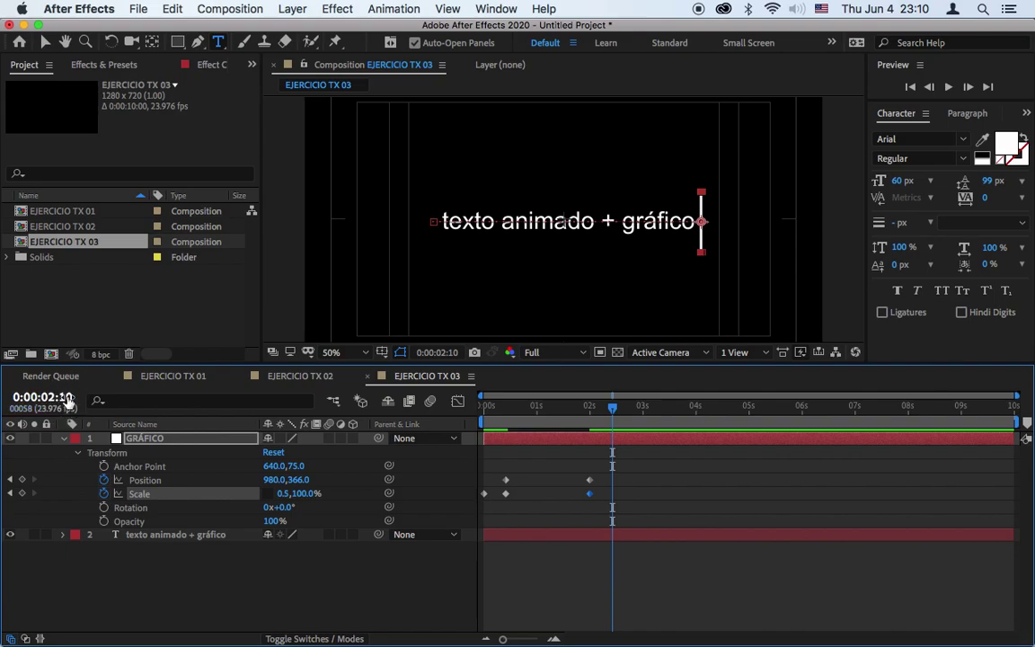
left_click(305, 494)
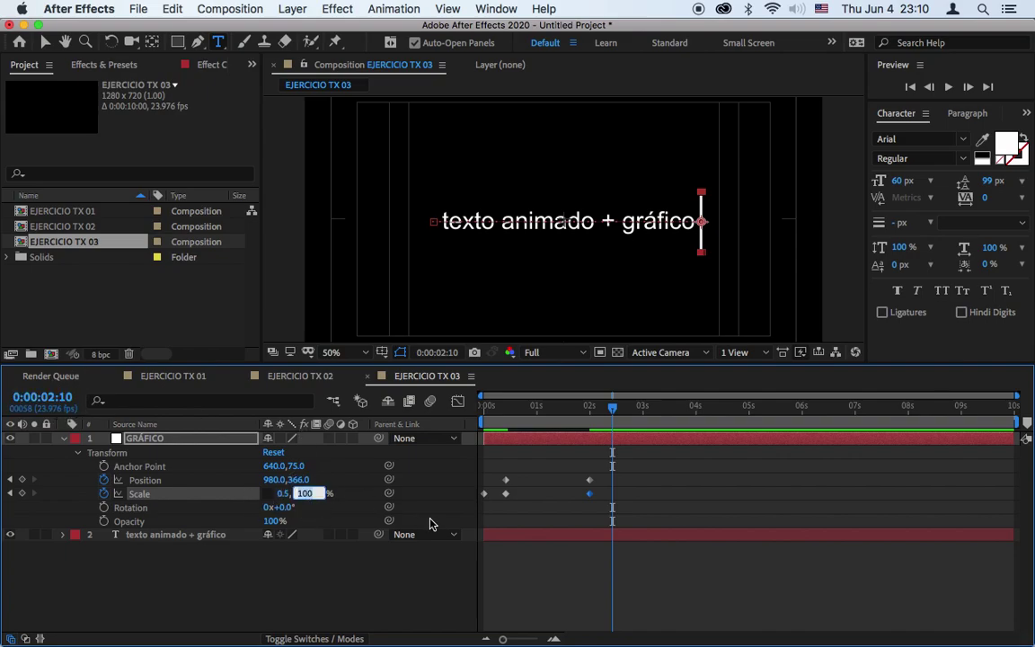
type("0")
key("Return")
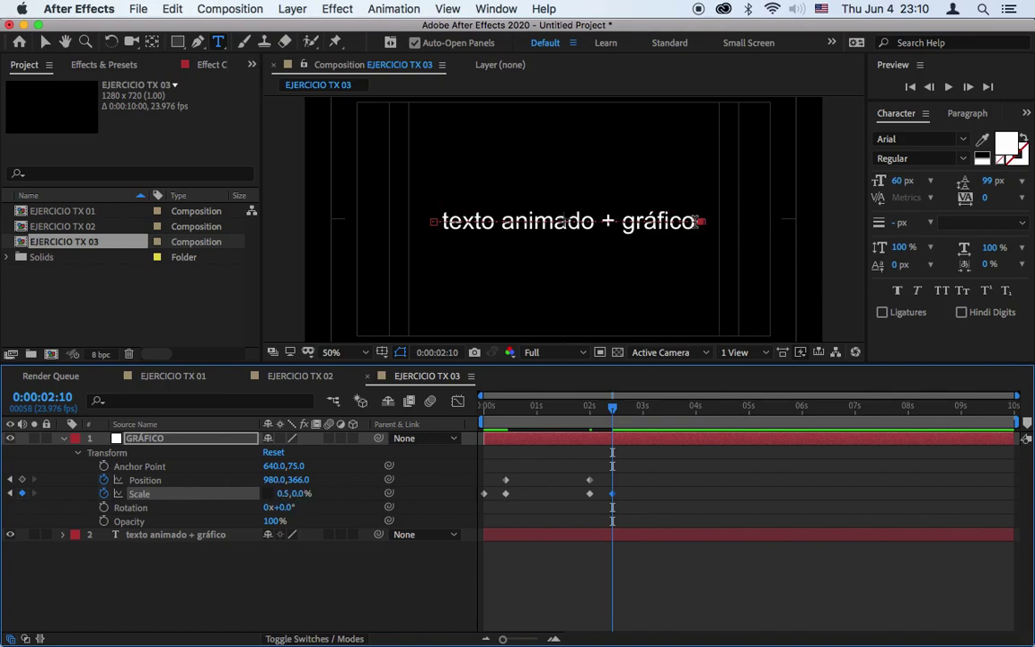
Step: End the work area at 0:00:02:16 and preview the bar's animation across the text
left_click_drag(612, 406, 626, 407)
left_click(948, 87)
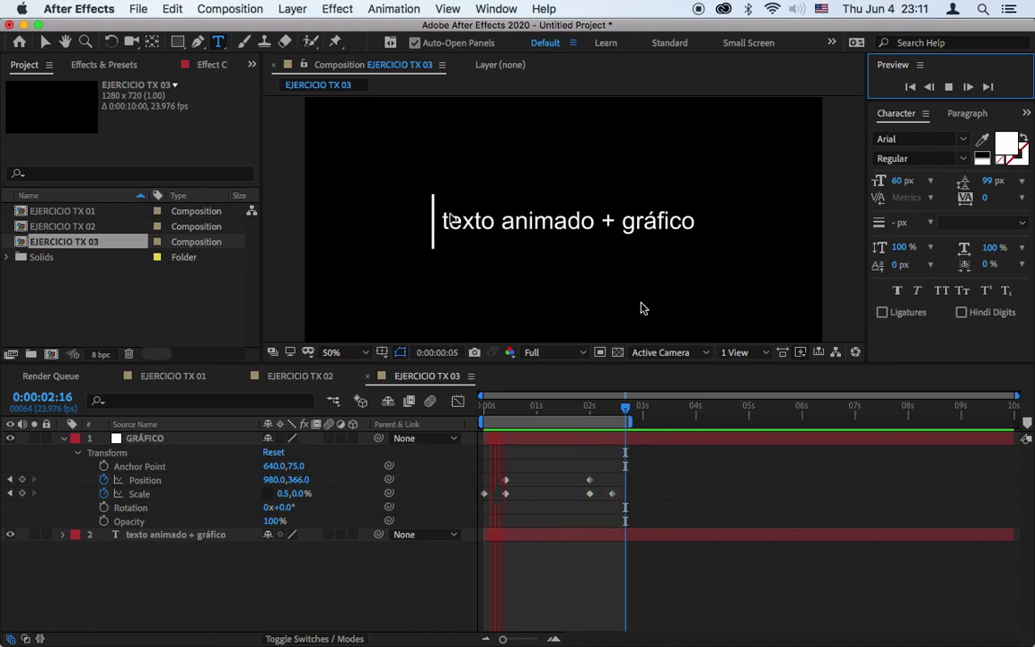
left_click(566, 536)
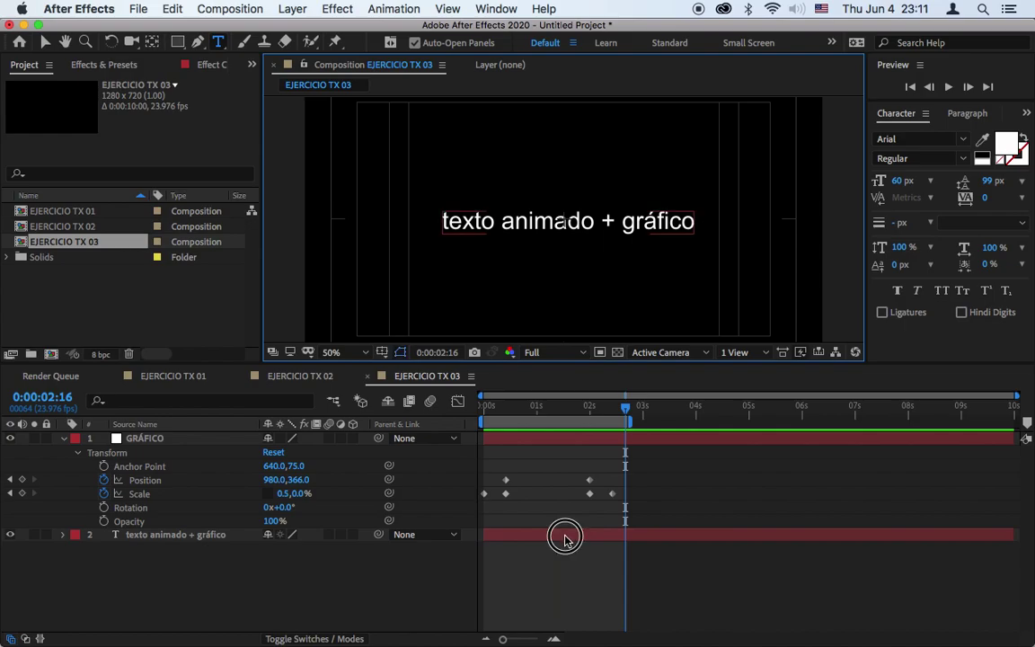
Step: Shift the "texto animado + gráfico" layer in time to start at 0:00:00:10
left_click_drag(510, 415, 506, 419)
left_click(526, 534)
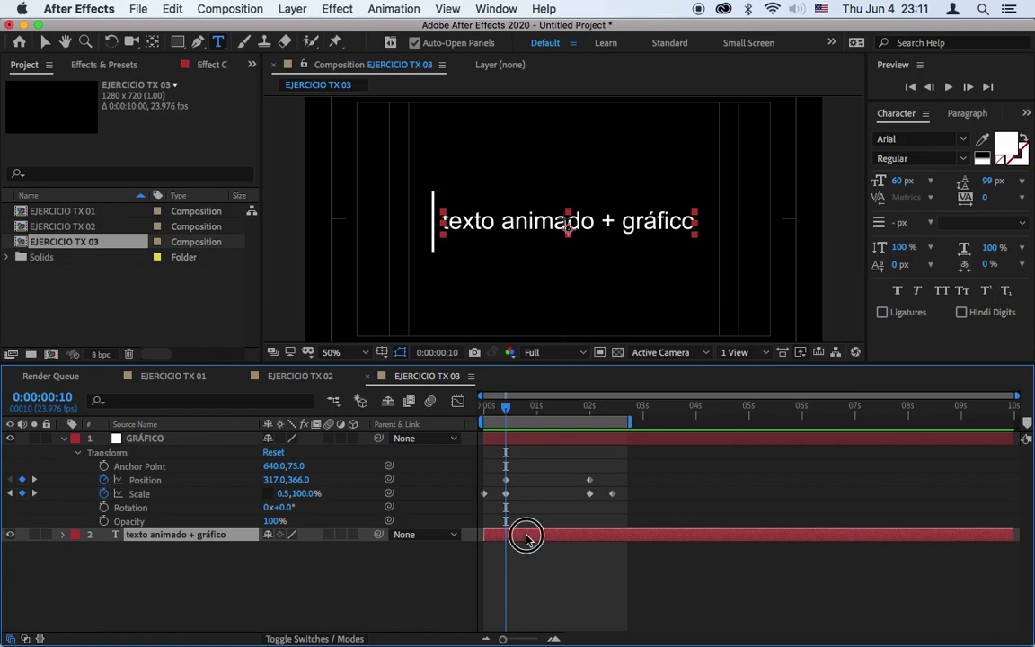
left_click_drag(525, 536, 547, 535)
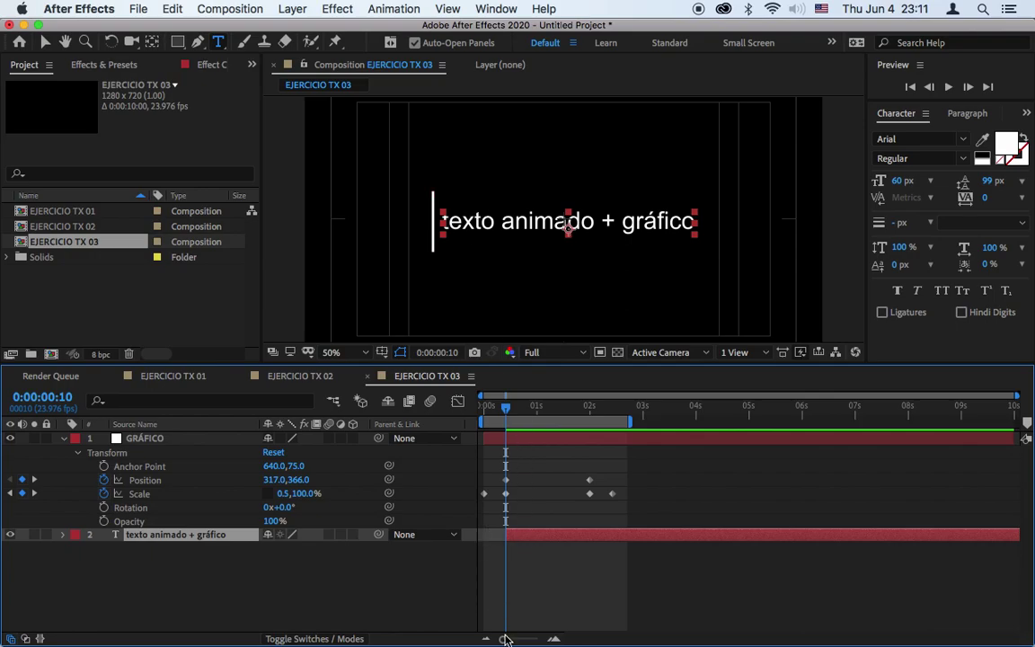
Step: Draw a rectangular mask on the text layer just left of the bar, clear of the text, and expand the mask's properties
left_click_drag(505, 639, 537, 638)
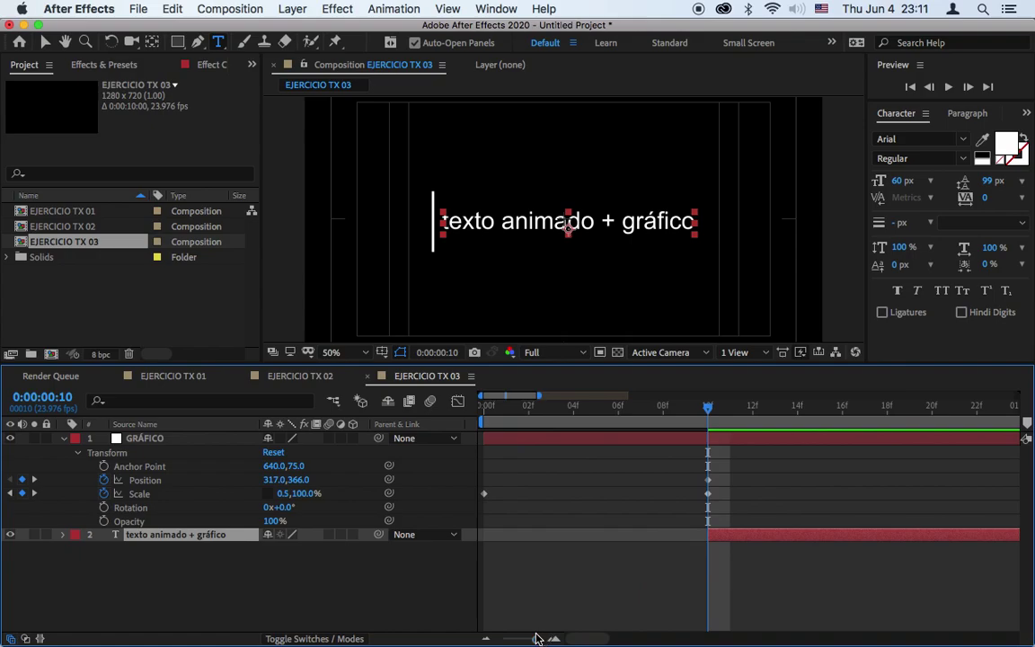
scroll(746, 565, "right", 3)
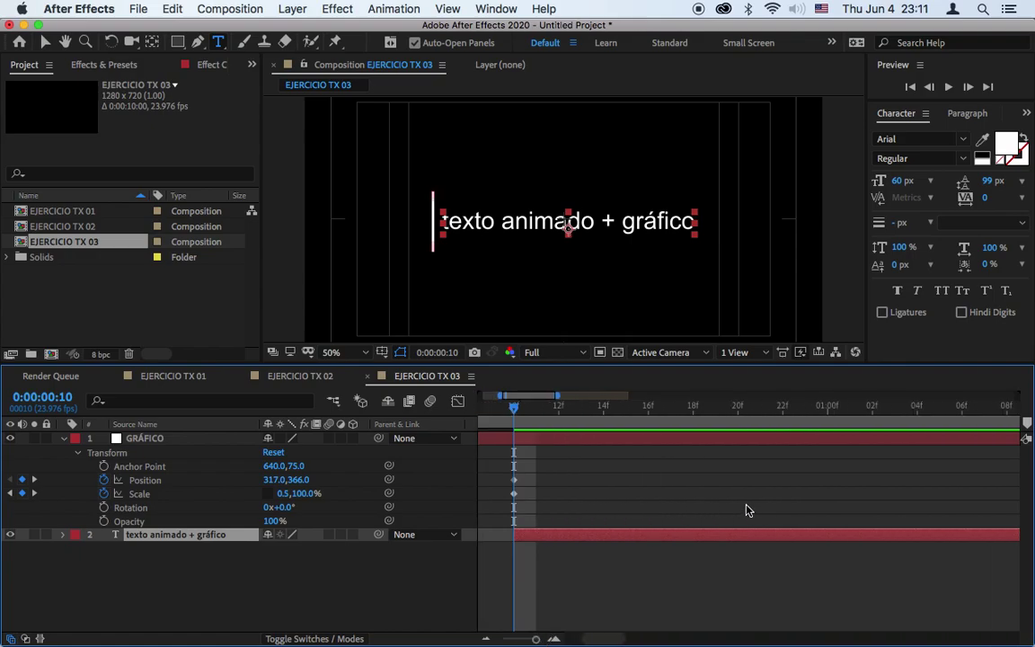
left_click_drag(538, 638, 514, 639)
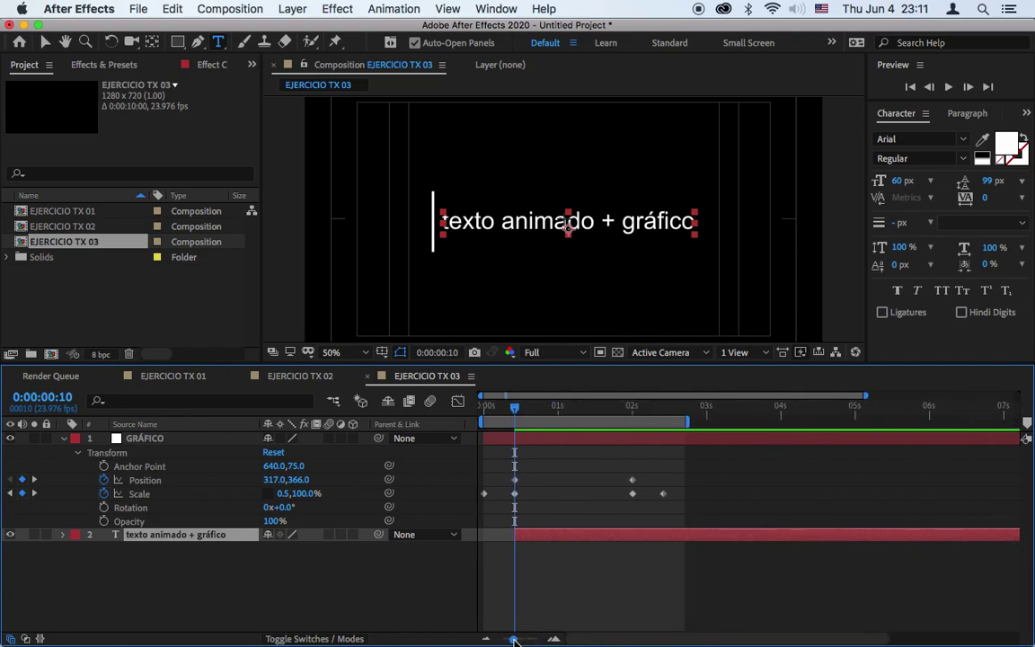
left_click(178, 42)
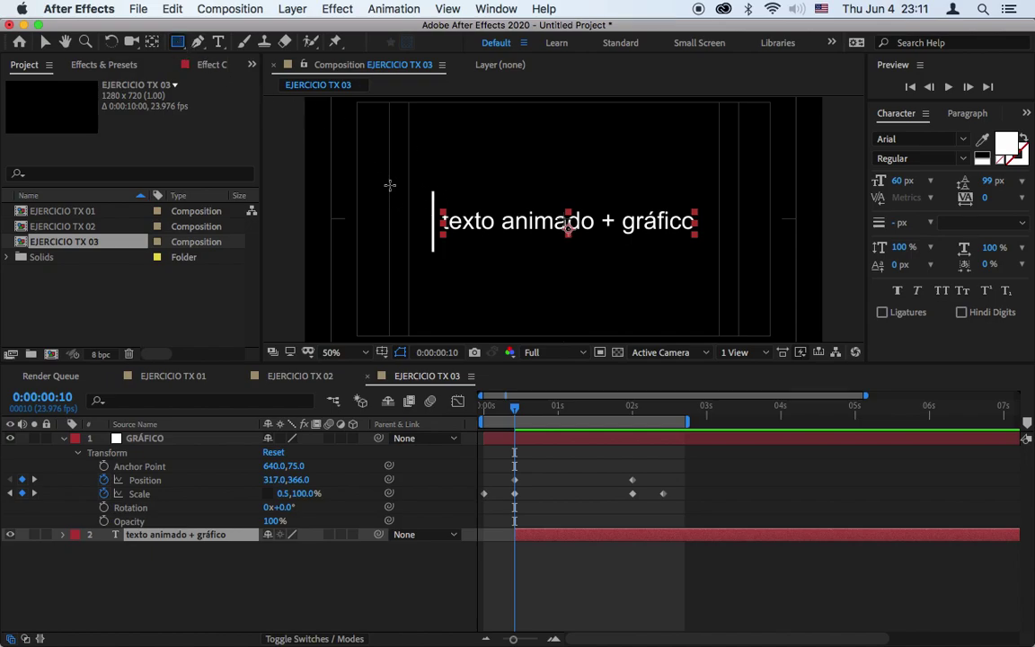
left_click_drag(379, 183, 422, 268)
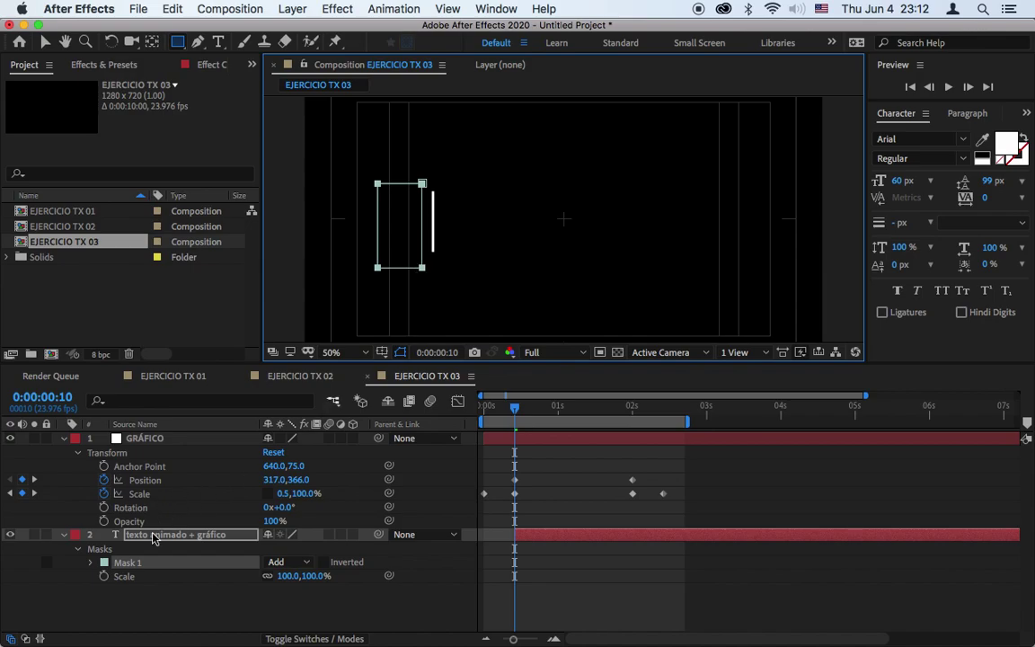
left_click(93, 564)
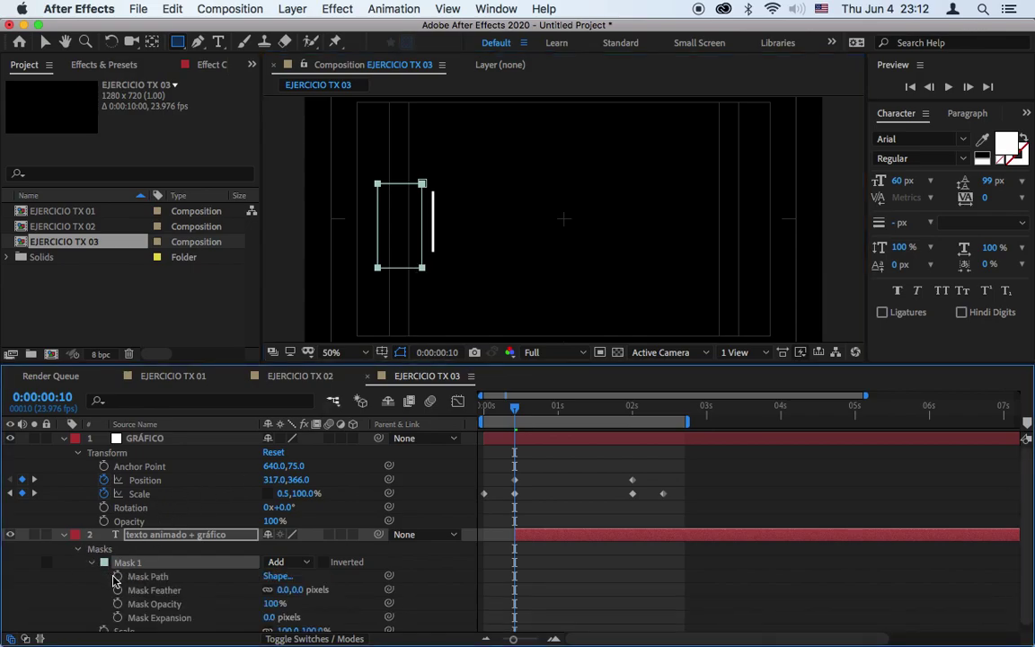
Step: Start animating the text layer's Mask Path with a keyframe at 0:00:00:10 and go to the bar's end keyframe at 0:00:02:00
left_click(117, 582)
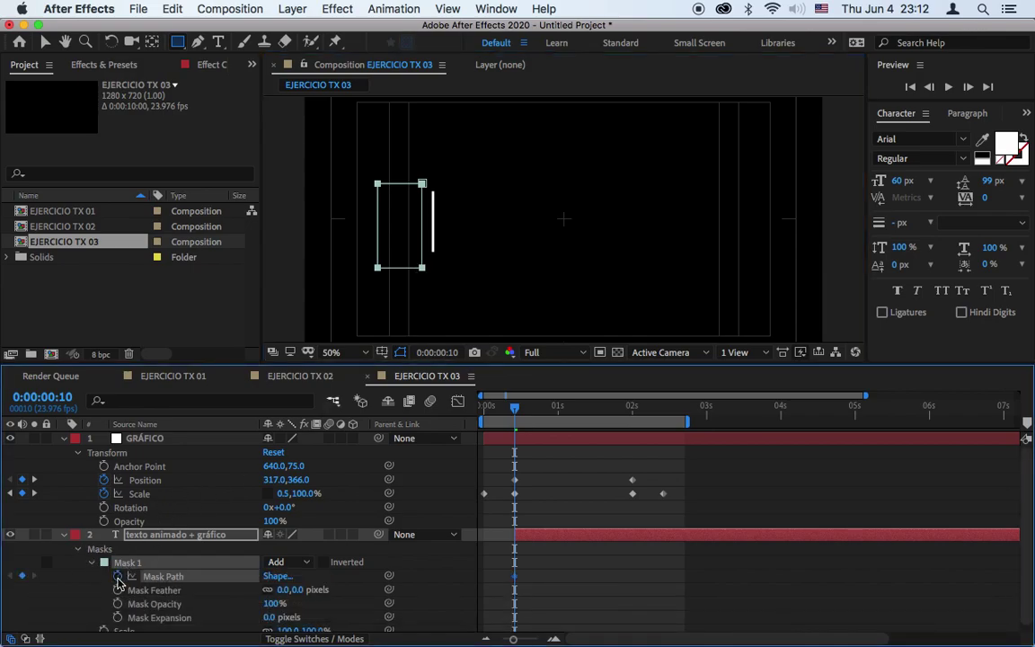
left_click_drag(516, 411, 635, 436)
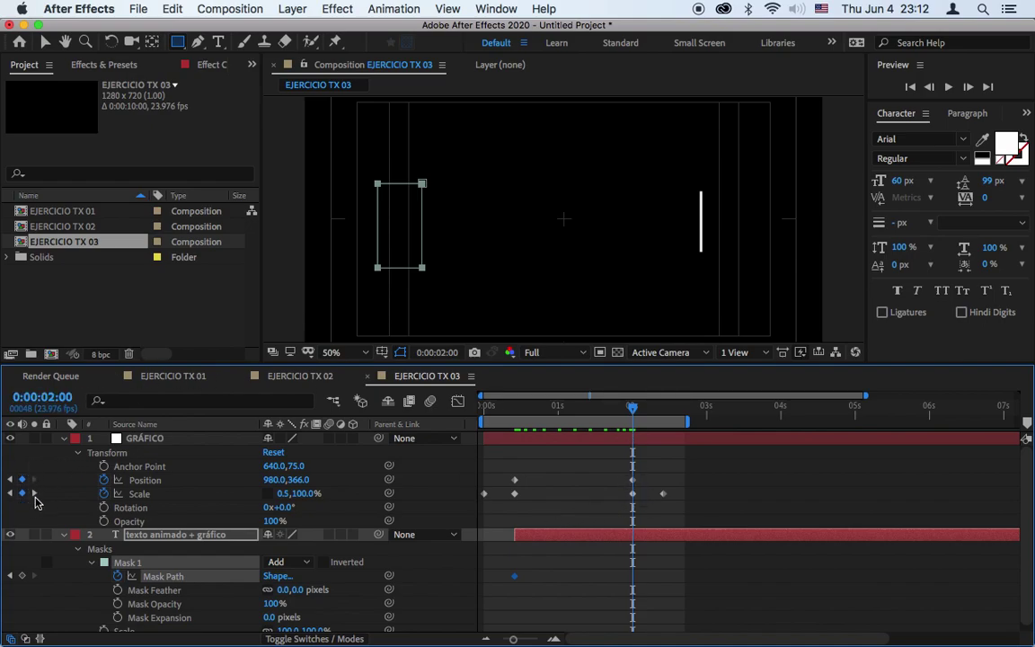
left_click(10, 481)
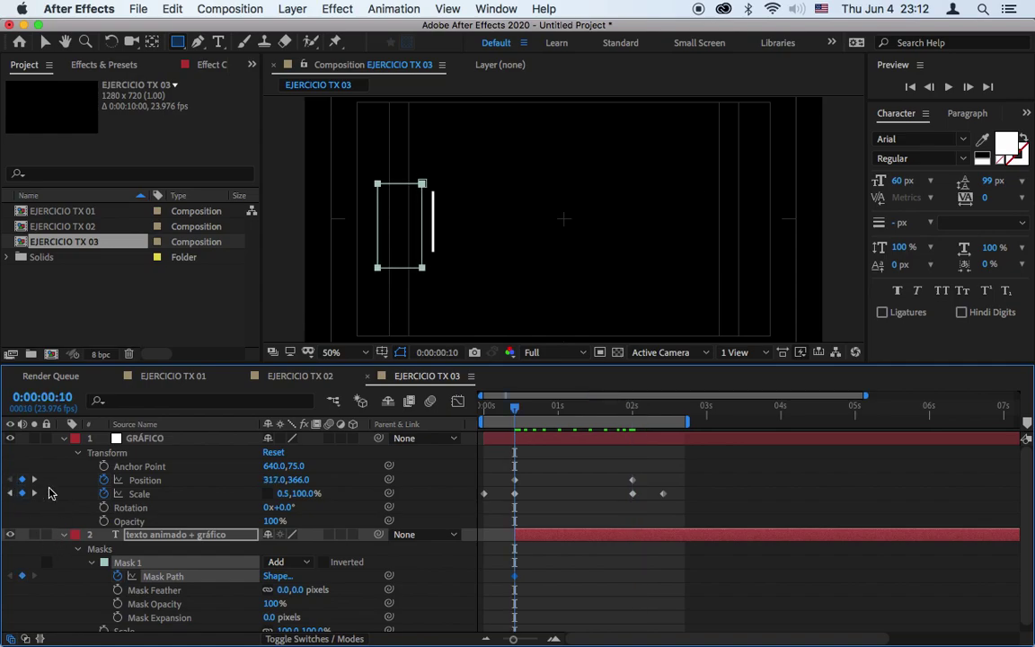
left_click(34, 493)
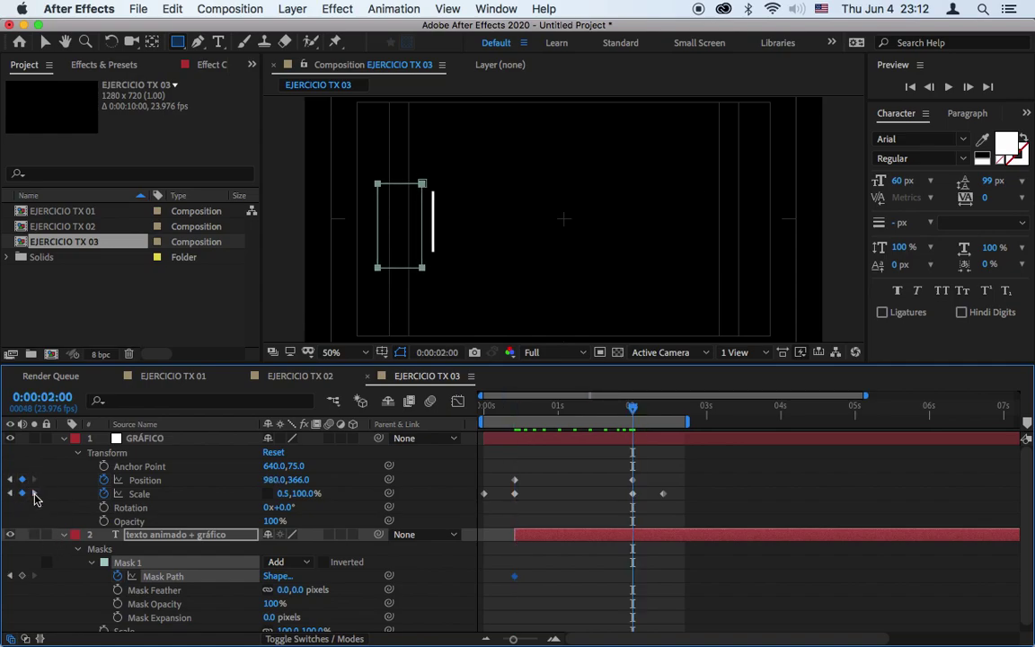
left_click(11, 494)
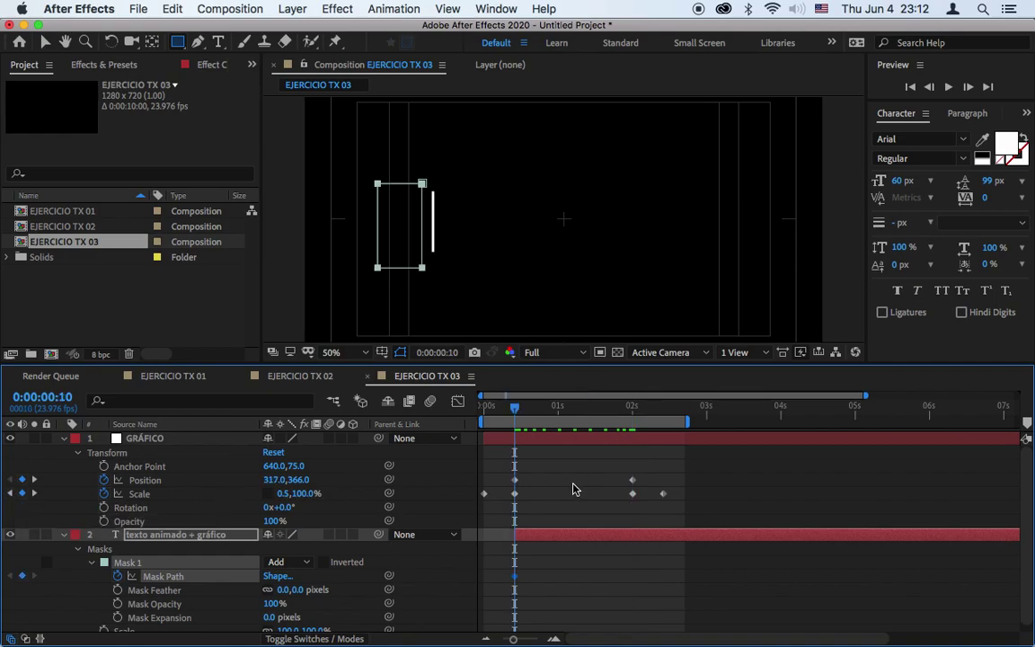
key("k")
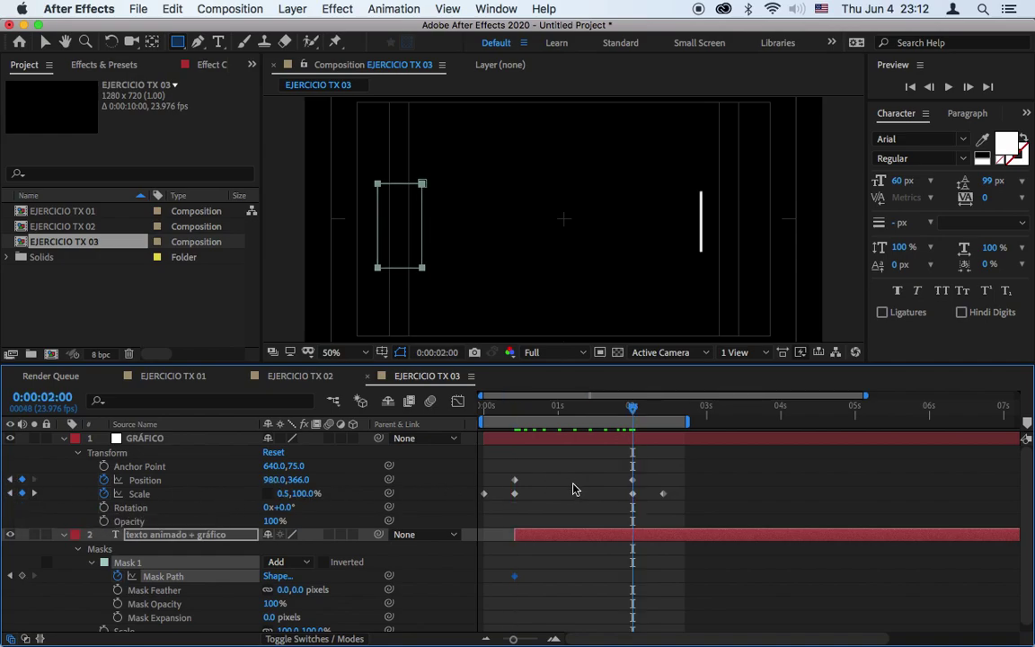
key("k")
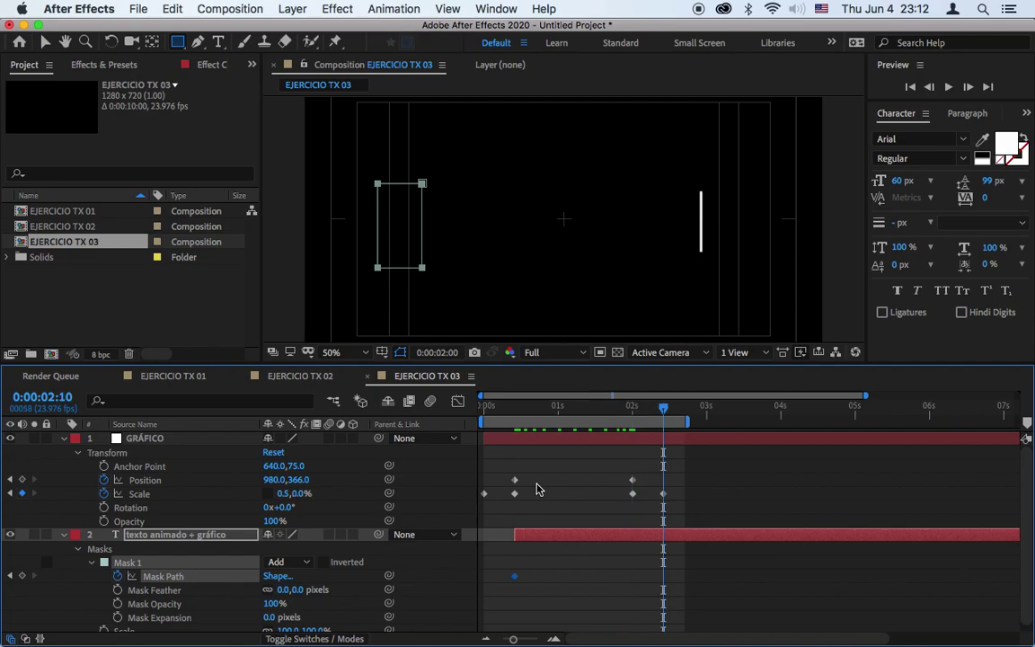
key("space")
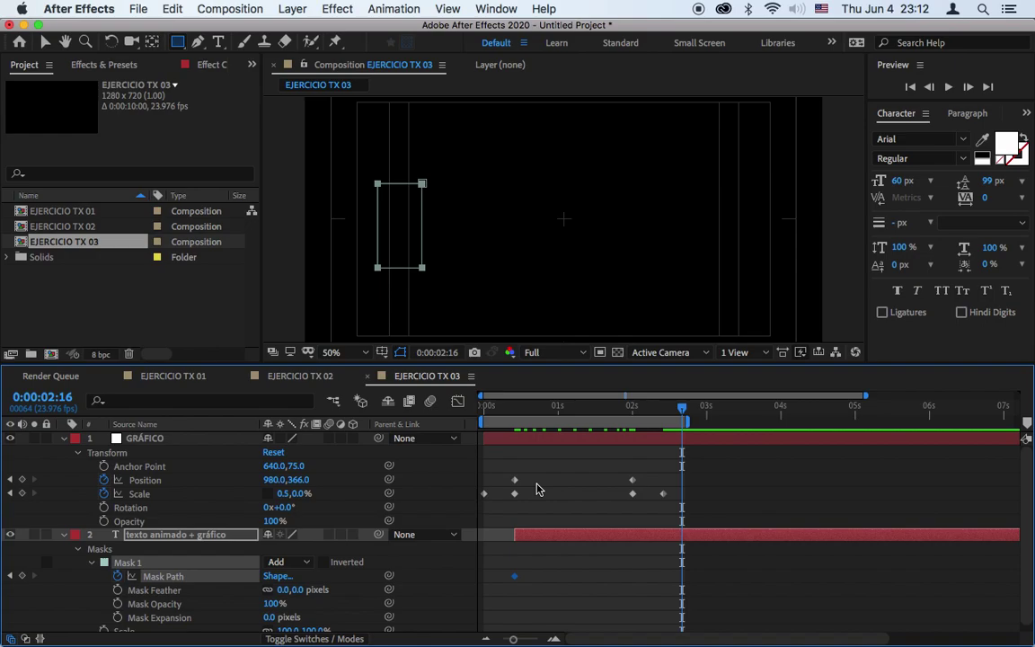
key("space")
key("j")
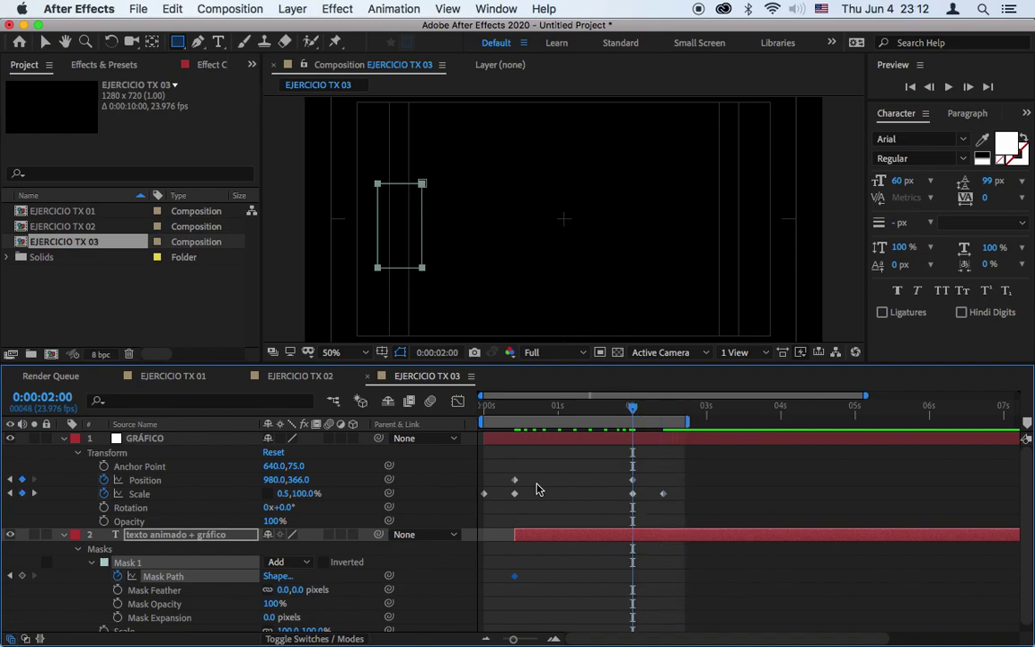
key("j")
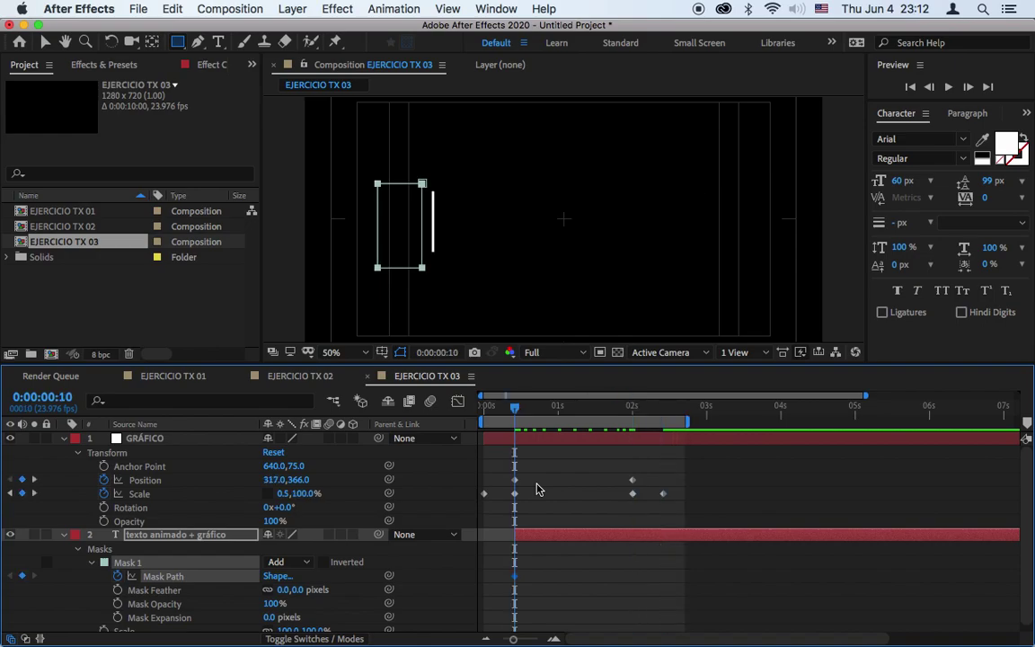
key("k")
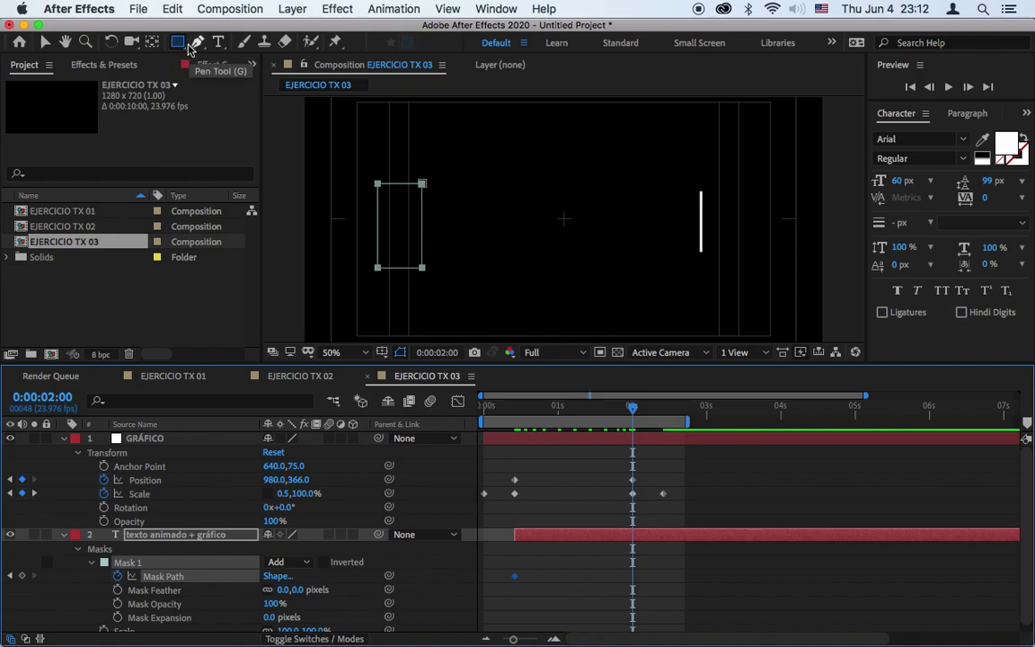
left_click(443, 169)
left_click_drag(444, 169, 466, 229)
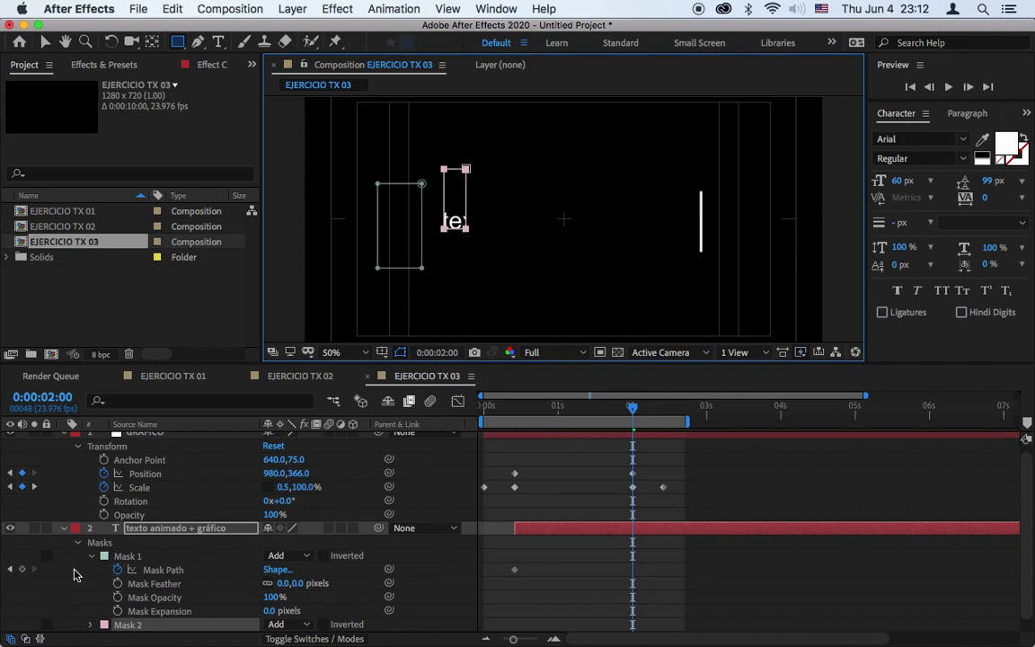
scroll(74, 575, "down", 1)
left_click(66, 590)
left_click(127, 613)
key("Delete")
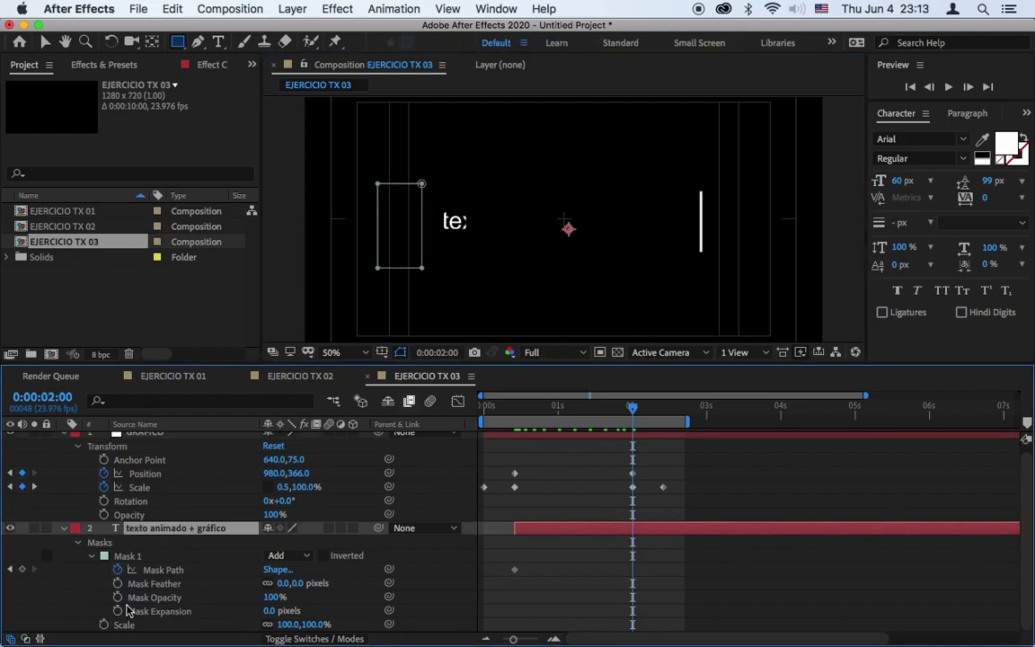
Step: Stretch the mask's right edge to the bar at 0:00:02:00, uncovering the whole "texto animado + gráfico" text
left_click(46, 43)
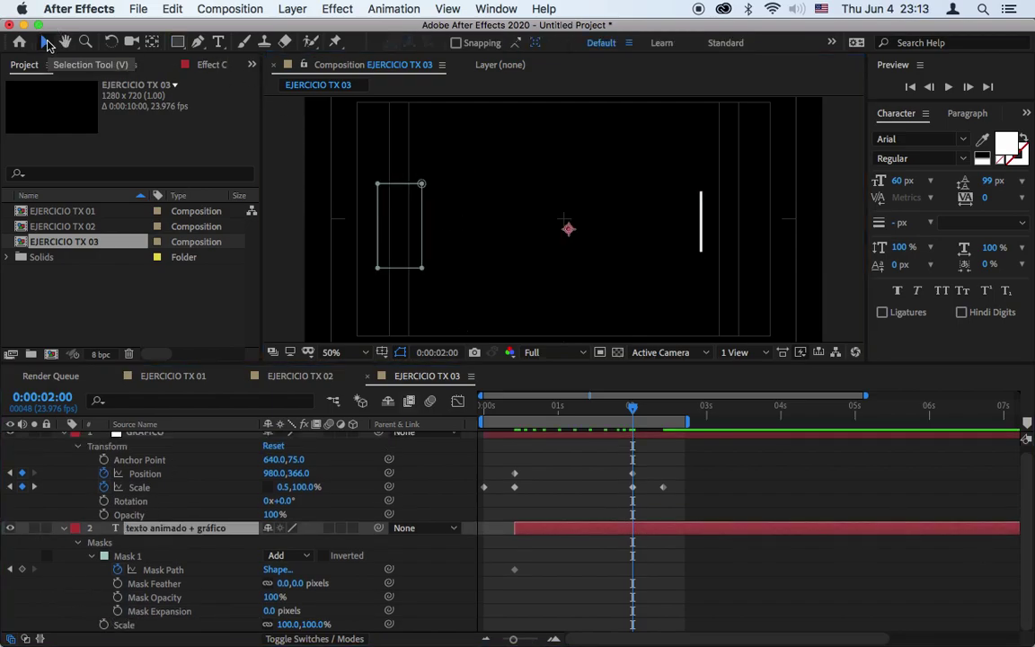
left_click(177, 41)
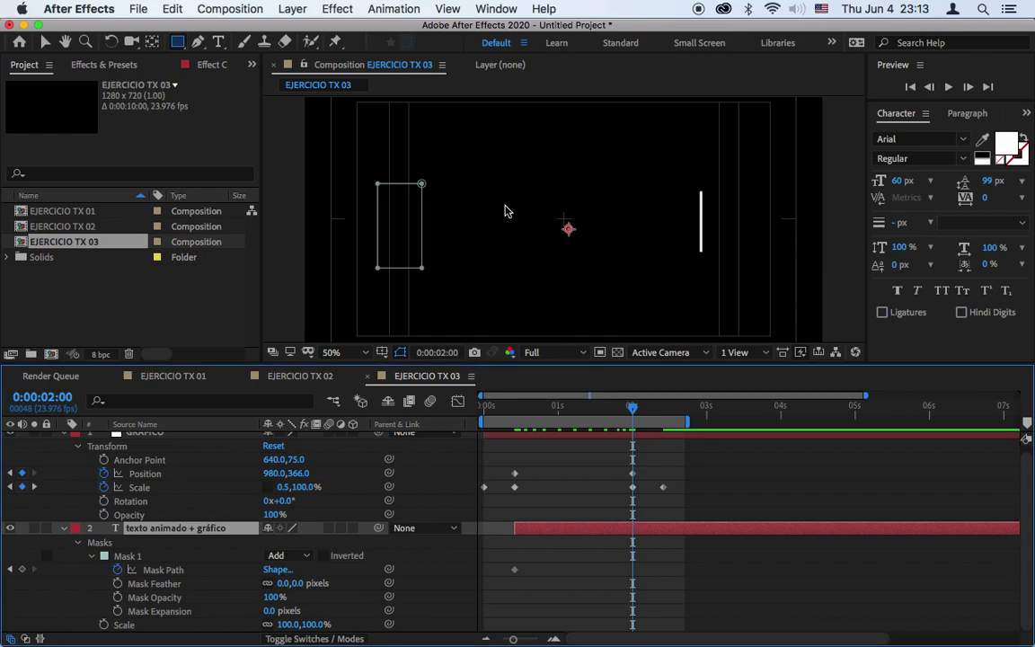
key("v")
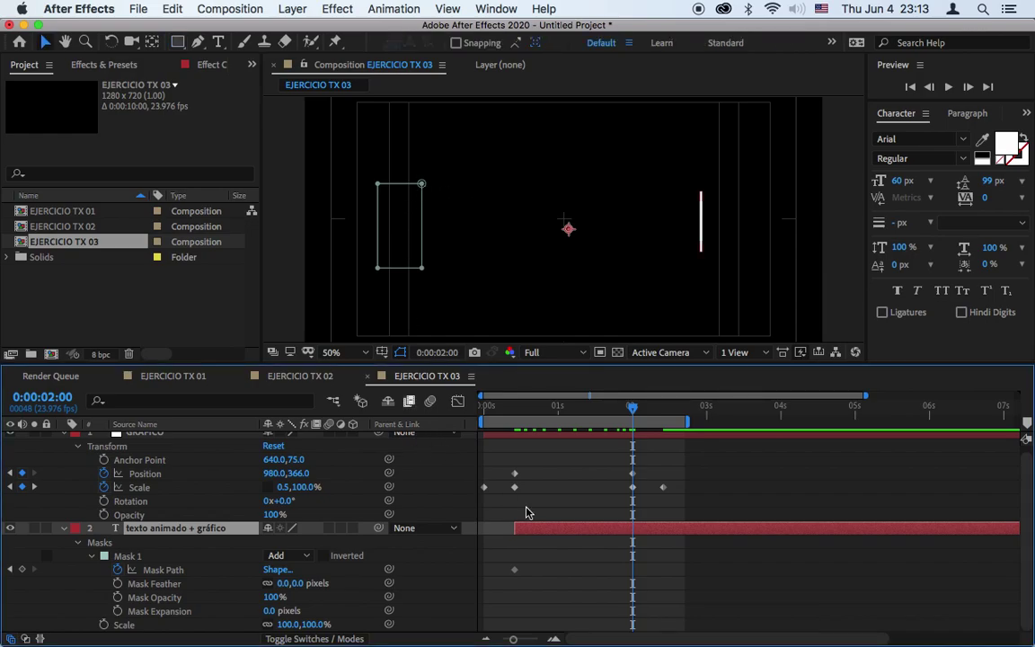
left_click(422, 185)
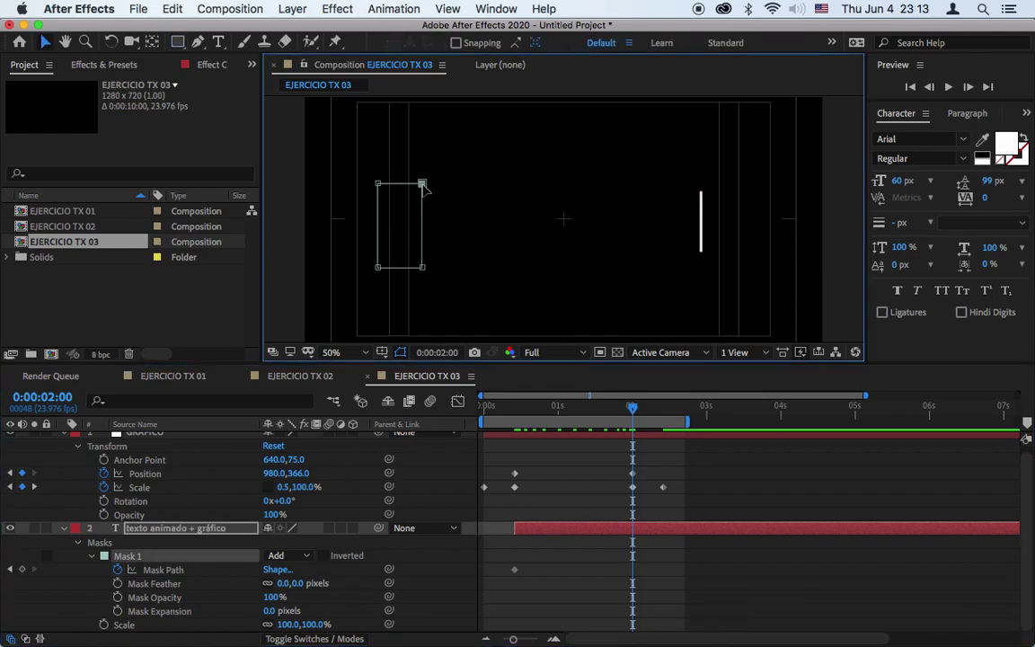
left_click(422, 267, "shift")
left_click_drag(424, 267, 705, 279)
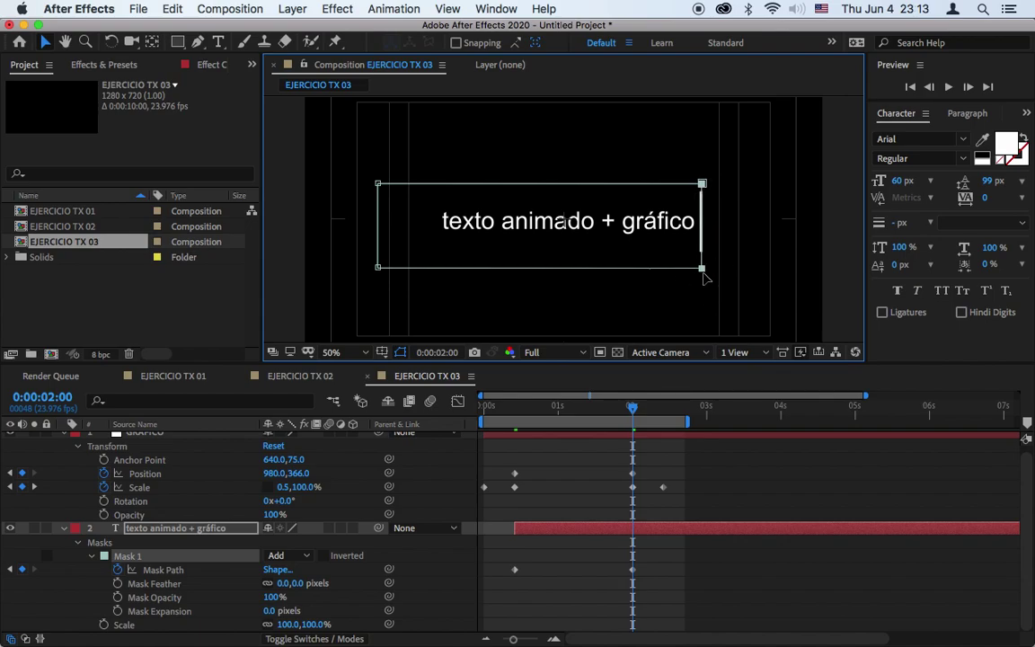
Step: Preview the mask revealing the text as the bar sweeps across
left_click(948, 87)
left_click(948, 88)
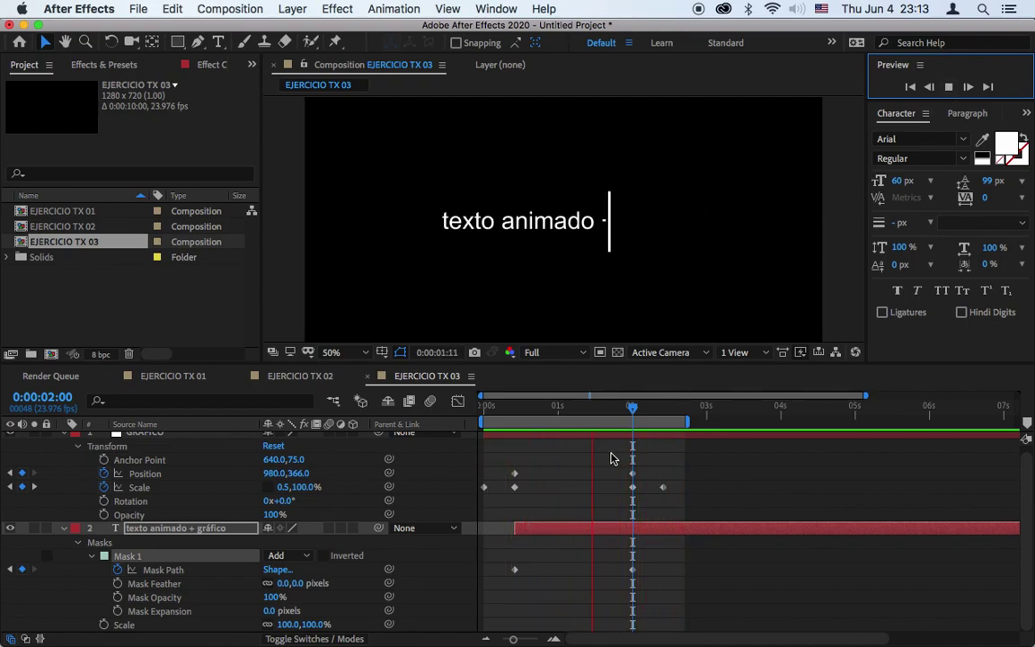
key("space")
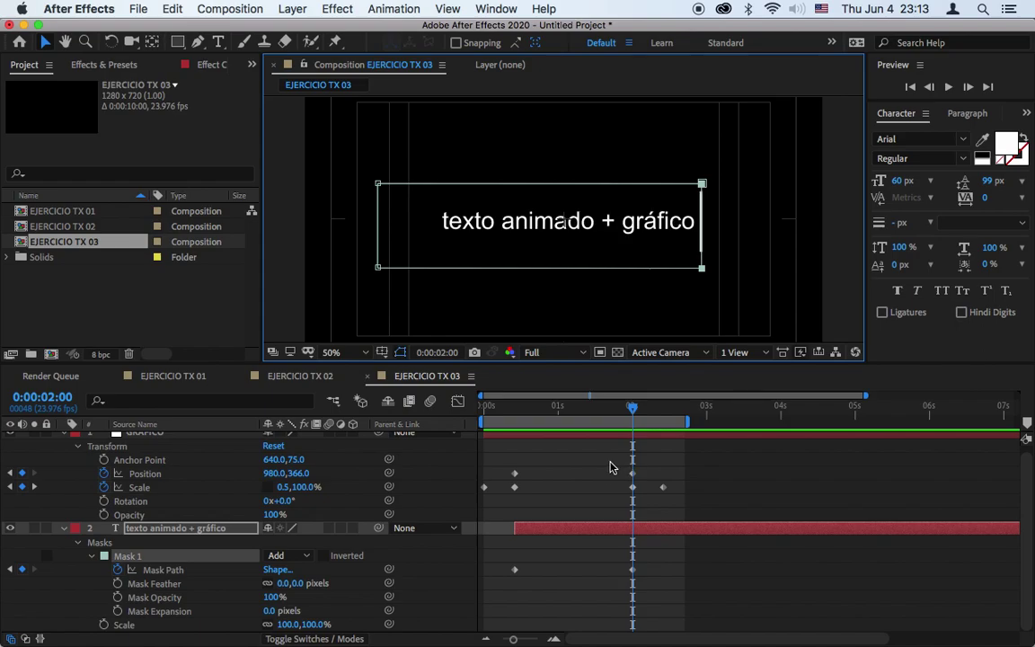
Step: Shift the closing Position, Scale and Mask Path keyframes earlier together, so the bar's sweep ends at about 0:00:01:09
left_click_drag(593, 465, 678, 586)
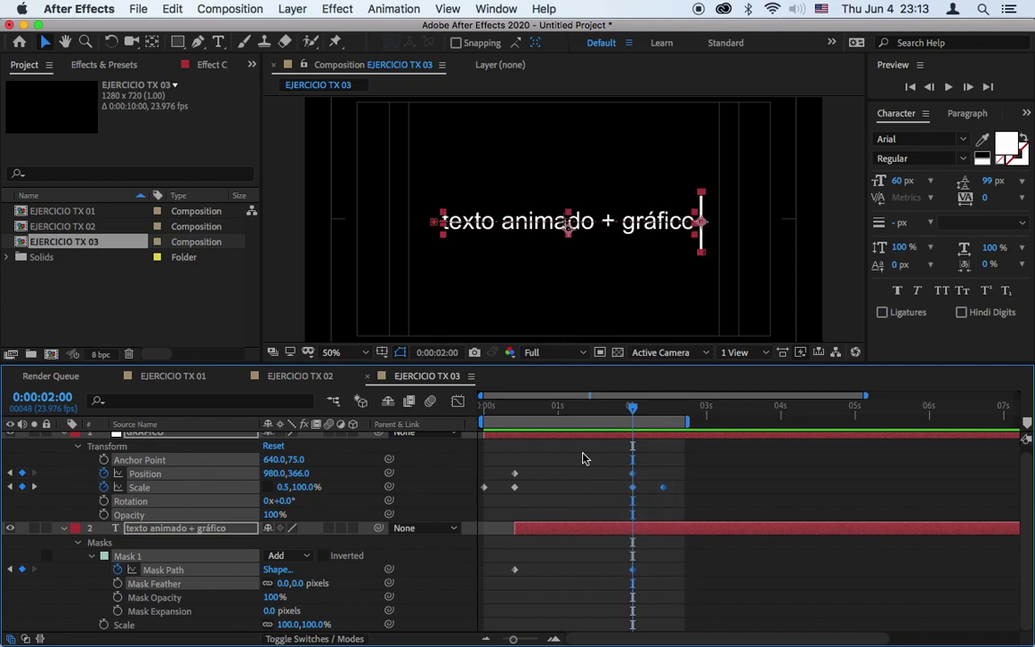
left_click_drag(593, 464, 679, 573)
left_click_drag(610, 469, 550, 573)
left_click(950, 89)
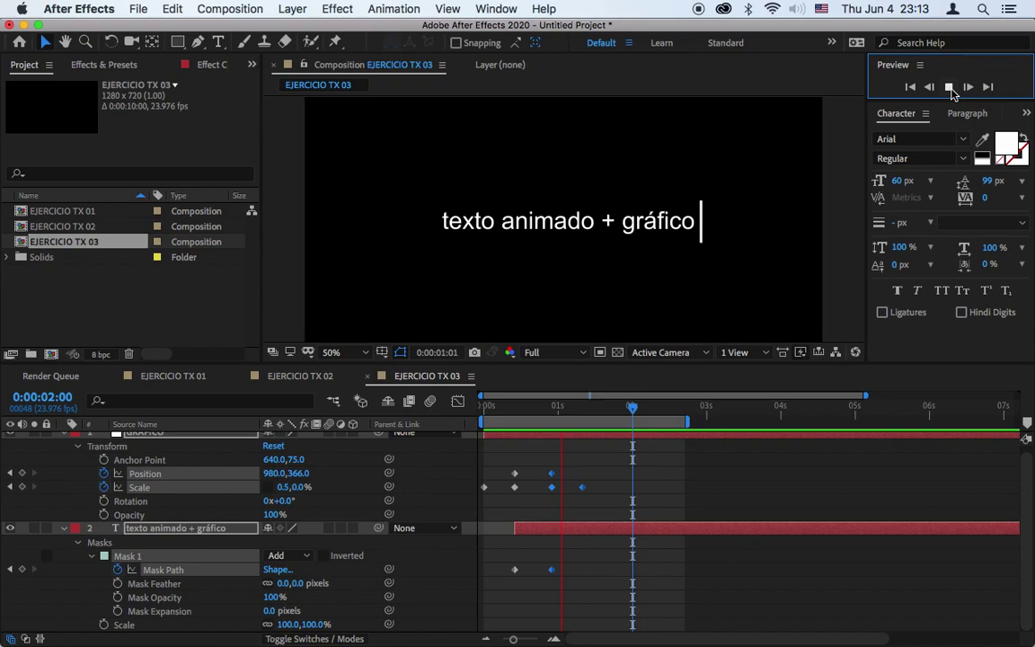
left_click_drag(551, 474, 587, 474)
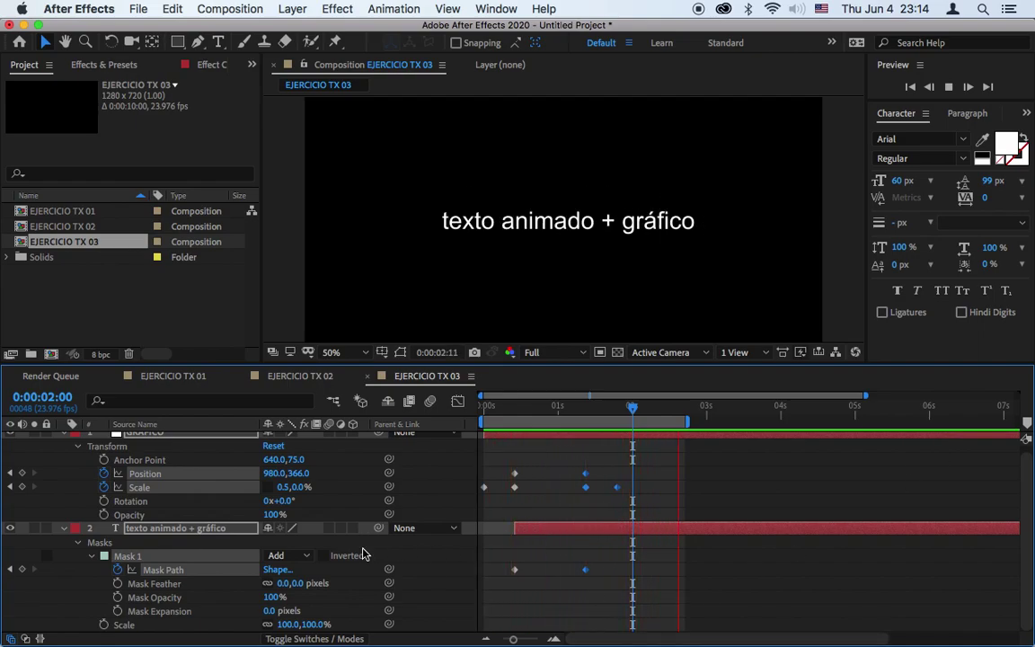
Step: Enable motion blur for both layers and the composition, and extend the work area to about 5.5 seconds
left_click(63, 527)
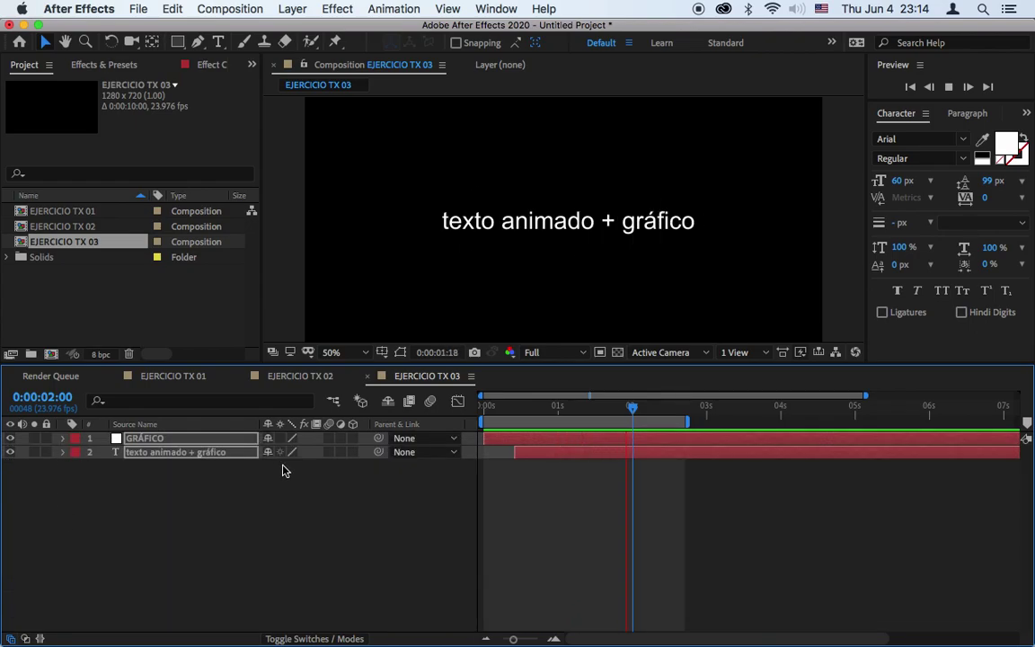
left_click_drag(330, 441, 330, 454)
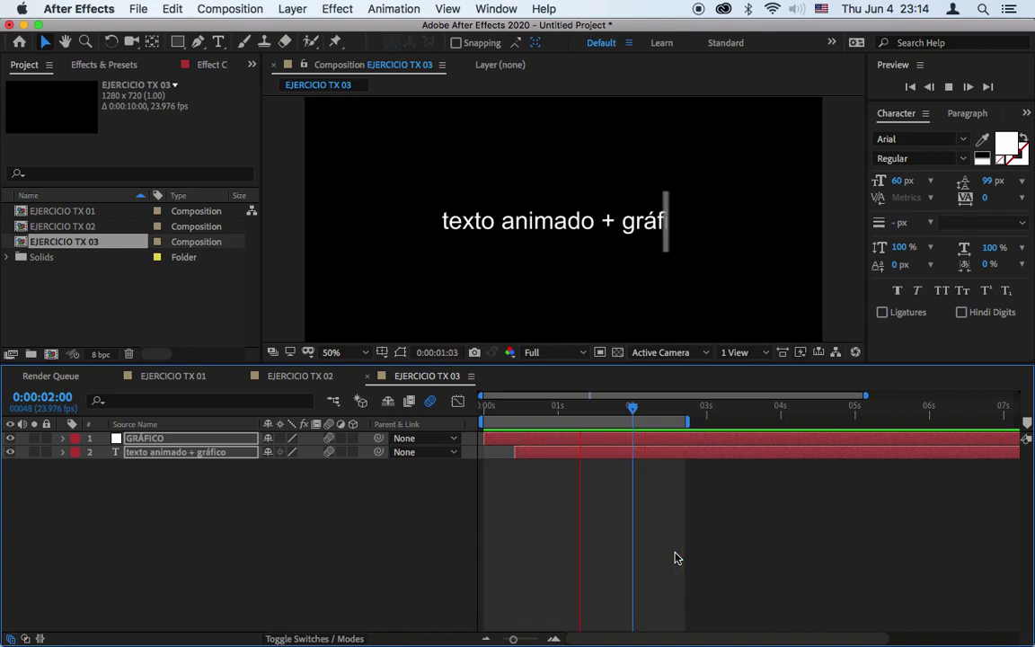
left_click_drag(688, 421, 893, 421)
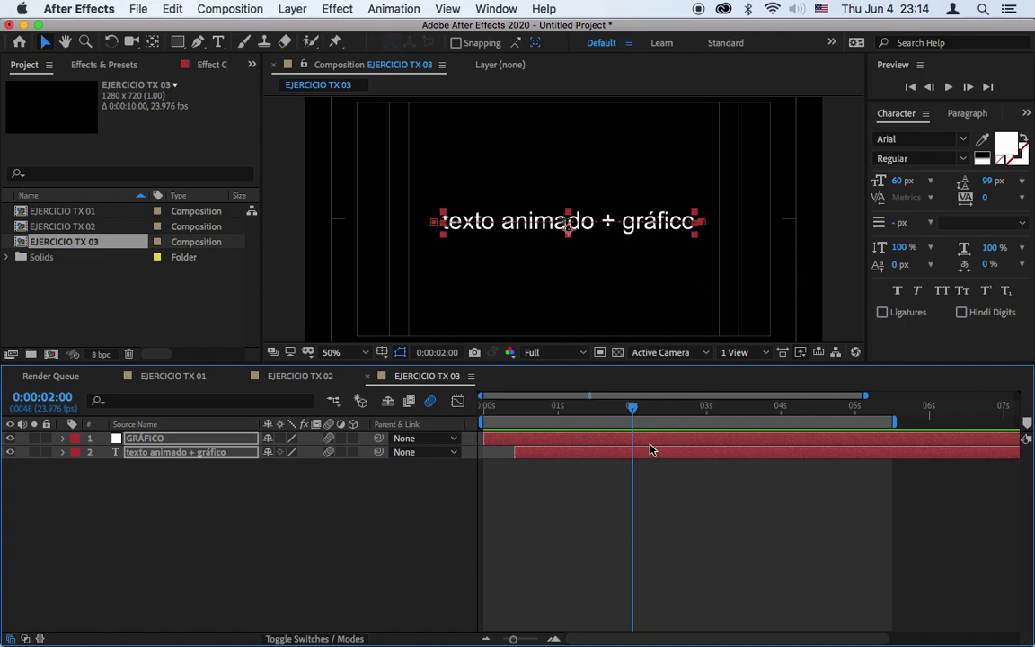
Step: Show the layers' animated properties and copy the bar's last 0% height Scale keyframe to 0:00:03:00
key("u")
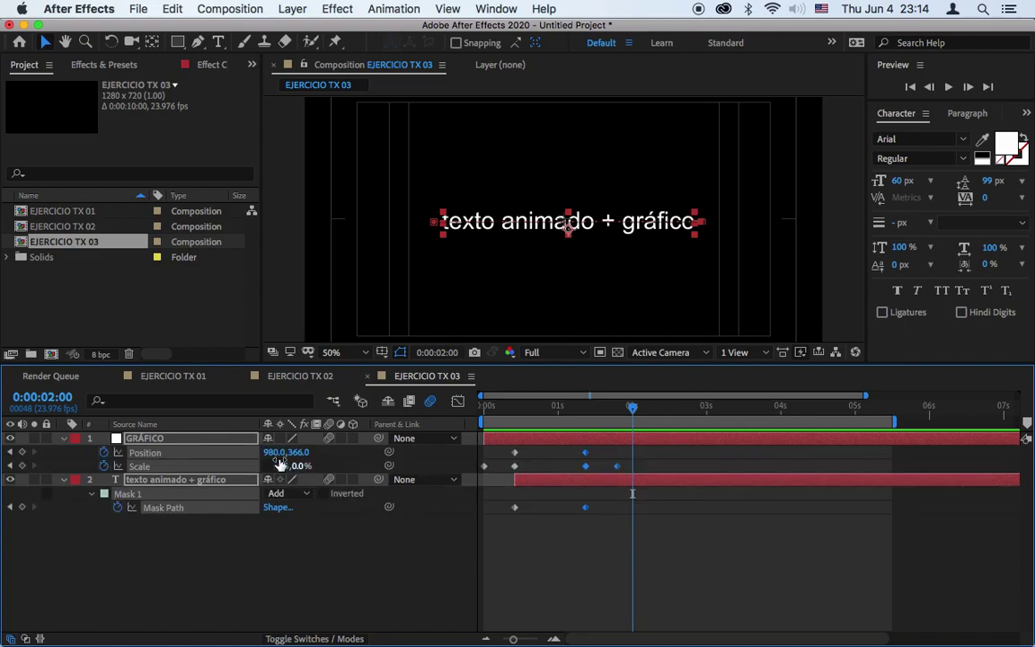
left_click(392, 573)
left_click_drag(640, 407, 683, 422)
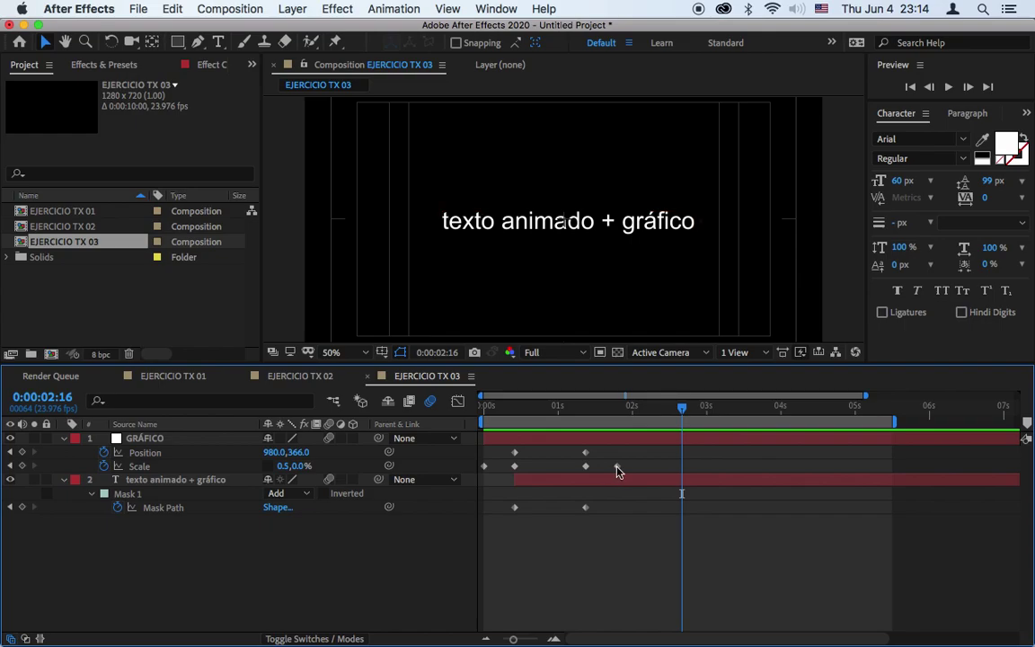
left_click(617, 467)
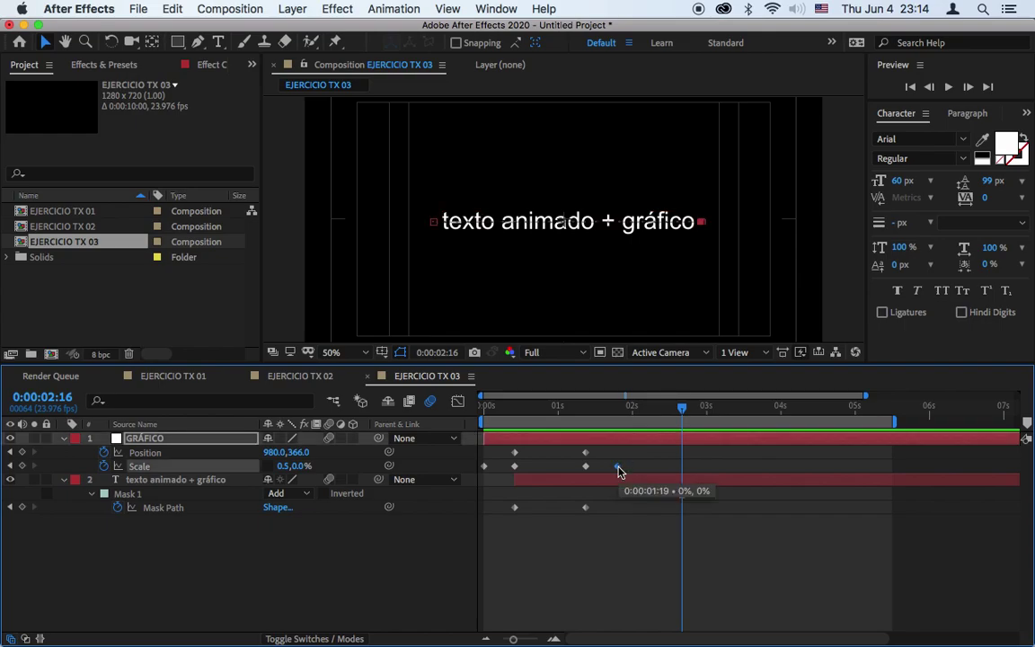
left_click_drag(681, 409, 707, 413)
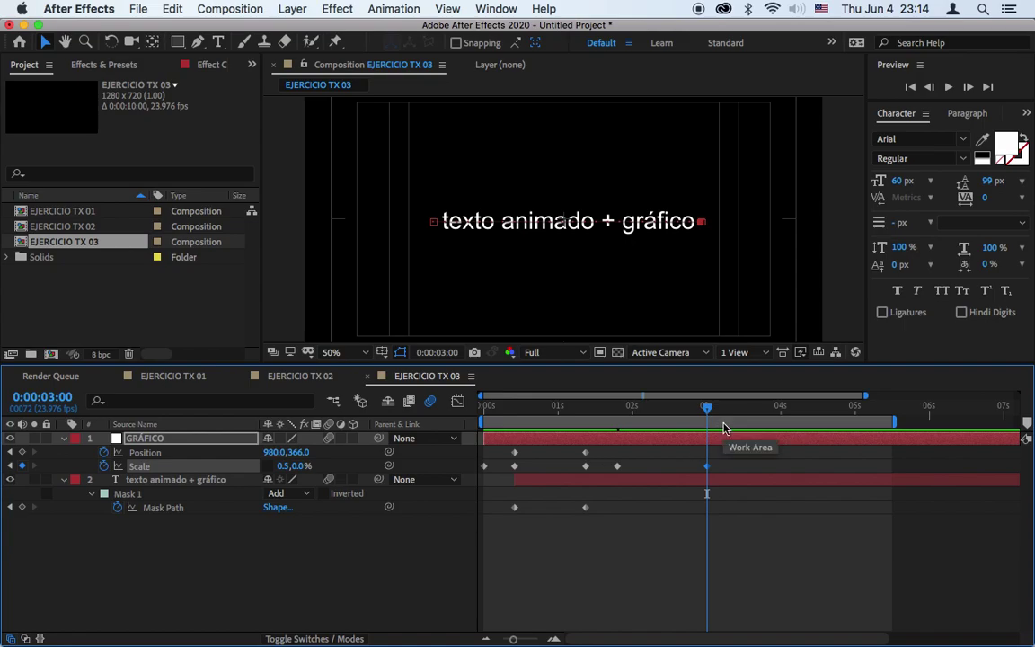
Step: Copy the bar's Position and Scale keyframes from the end of its sweep to 0:00:03:10
key("Page_Down")
key("Page_Down")
key("Page_Down")
key("Page_Down")
key("Page_Down")
key("Page_Down")
key("Page_Down")
key("Page_Down")
key("Page_Down")
key("Page_Down")
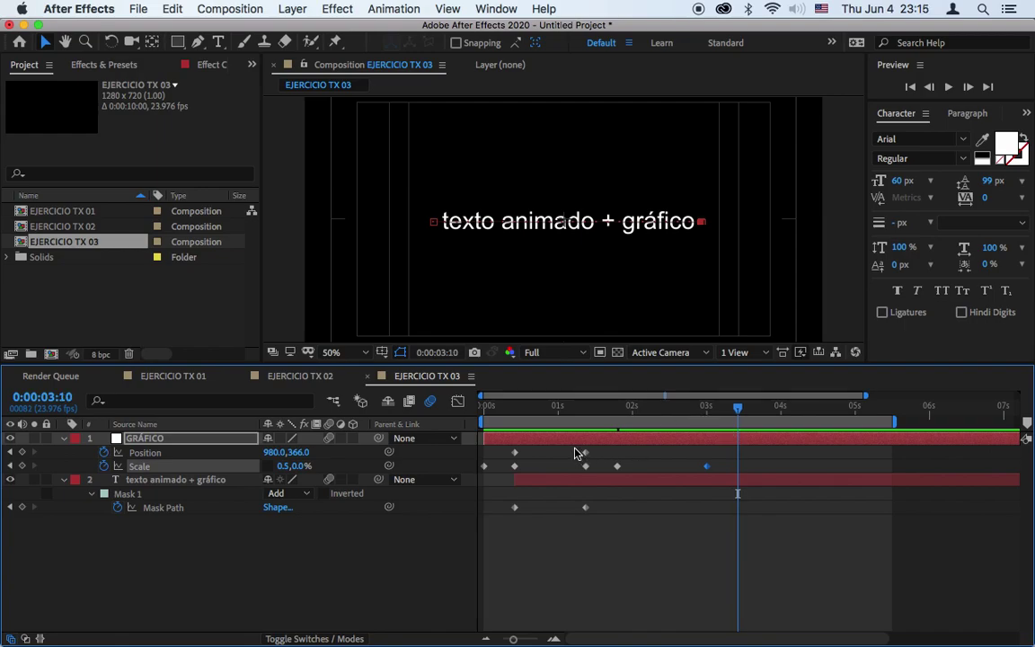
left_click_drag(578, 453, 591, 472)
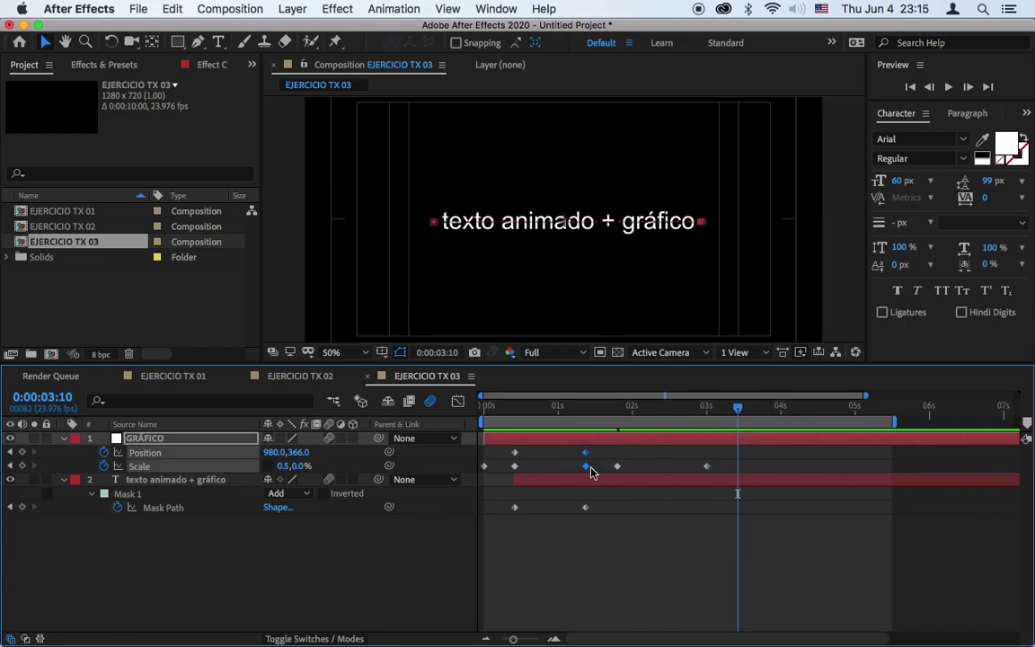
key("super+c")
key("super+v")
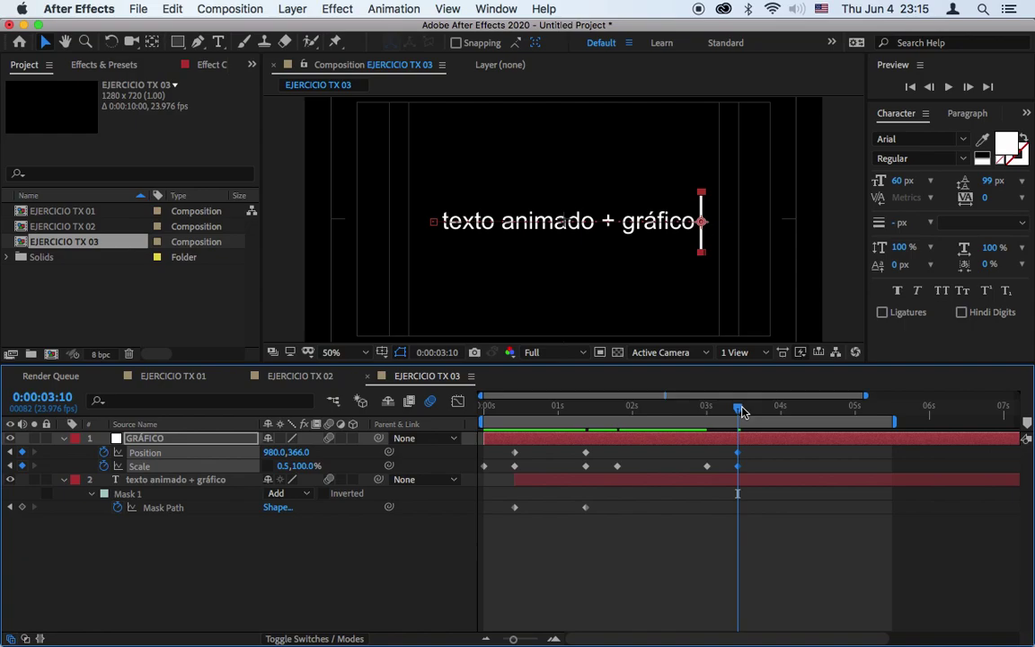
Step: Copy the bar's starting Position and full-height Scale keyframes from 0:00:00:10 to 0:00:04:10
left_click_drag(737, 411, 812, 416)
left_click(514, 452)
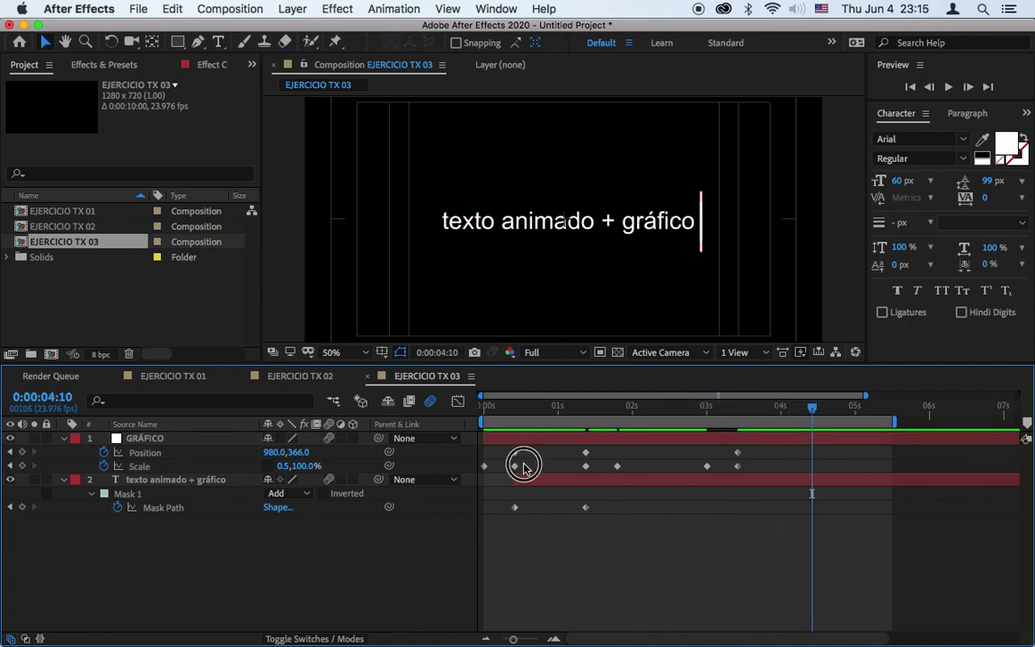
key("super+c")
key("super+v")
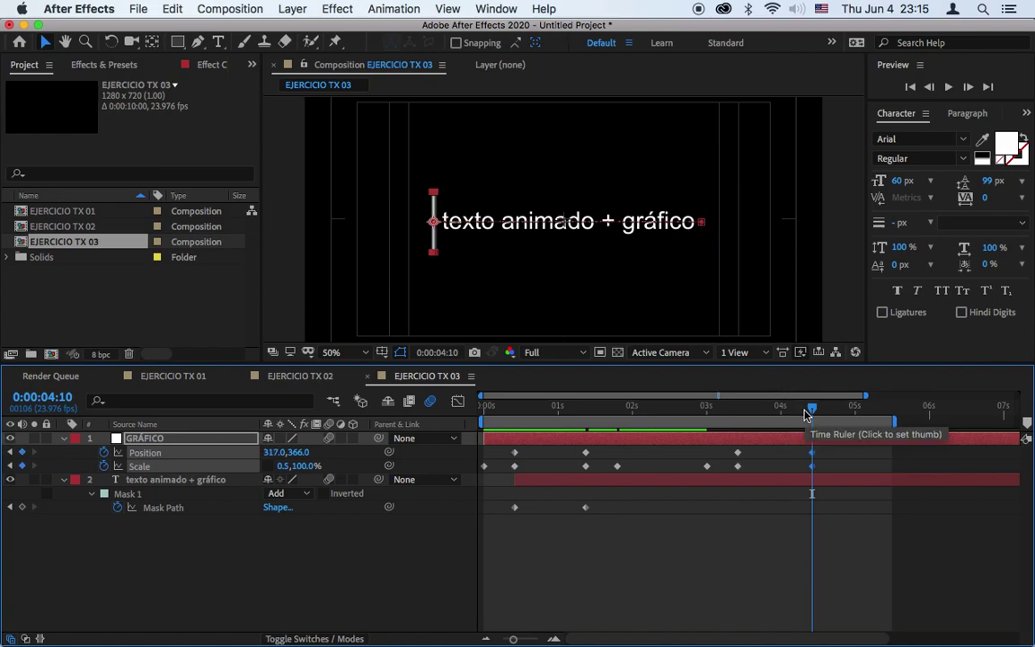
Step: Copy the bar's initial 0% height Scale keyframe from 0:00:00:00 to 0:00:04:20
key("space")
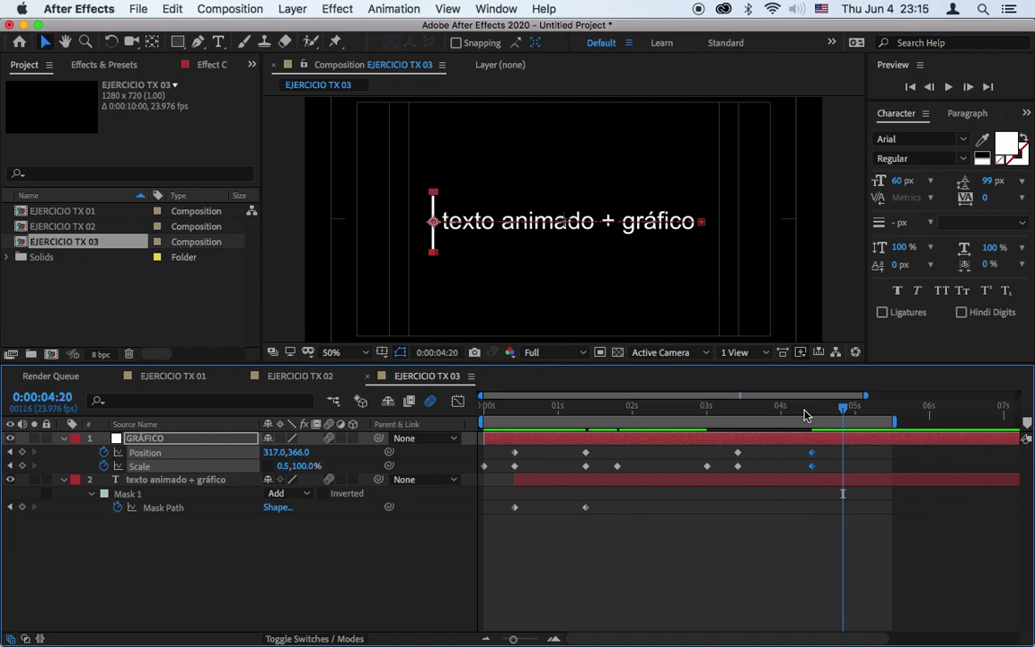
left_click(487, 470)
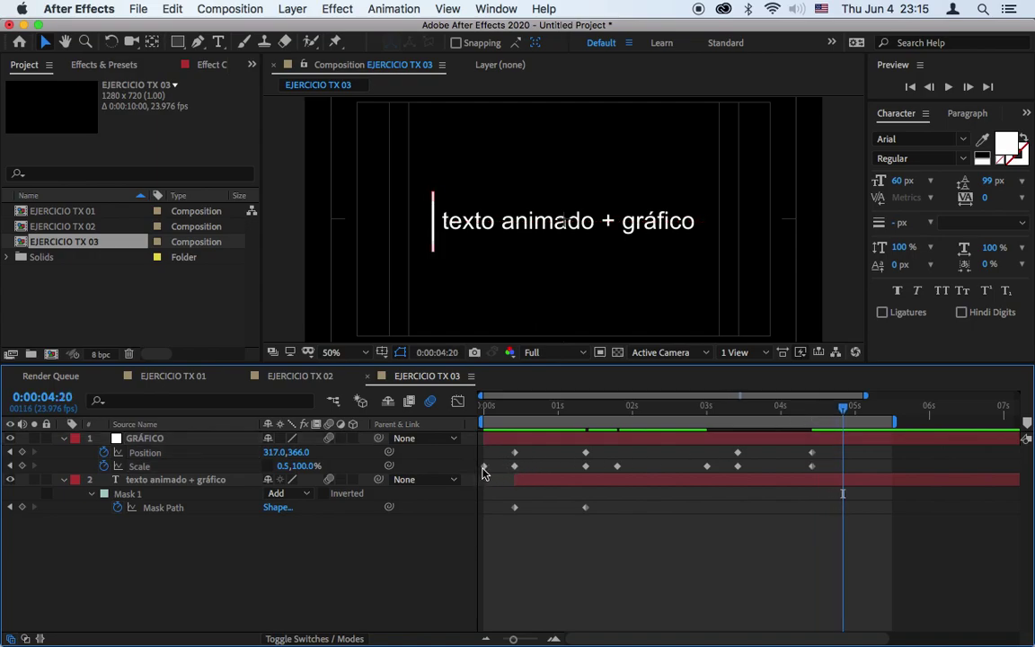
left_click(484, 467)
key("ctrl+c")
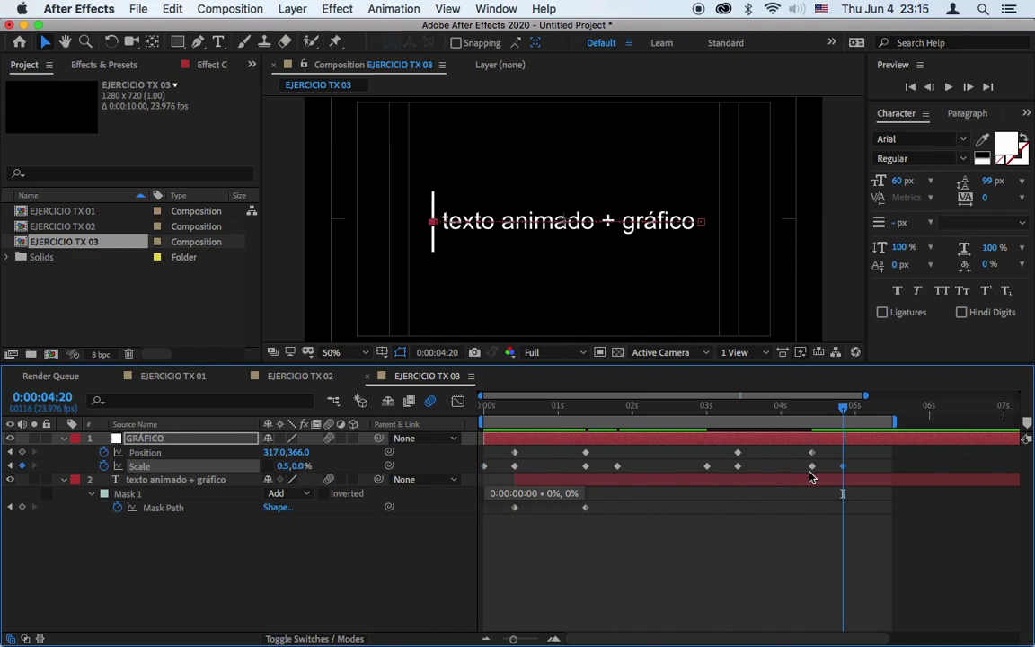
key("ctrl+v")
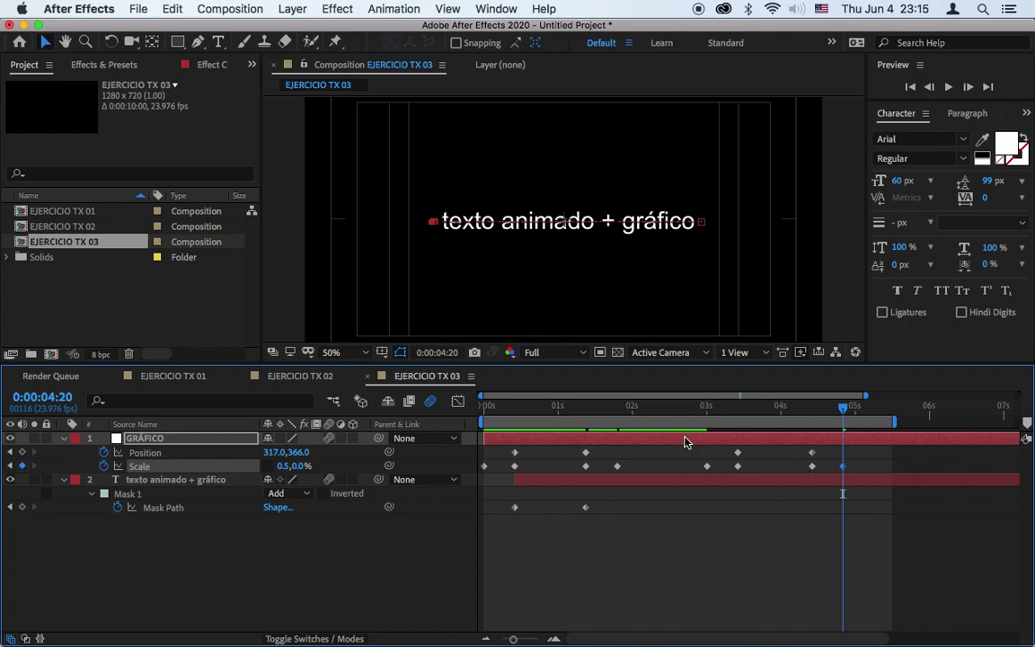
Step: Copy the text's full-width Mask Path keyframe to 0:00:03:10 and its narrow starting Mask Path keyframe from 0:00:00:10 to 0:00:04:10
left_click_drag(694, 411, 738, 414)
left_click(585, 507)
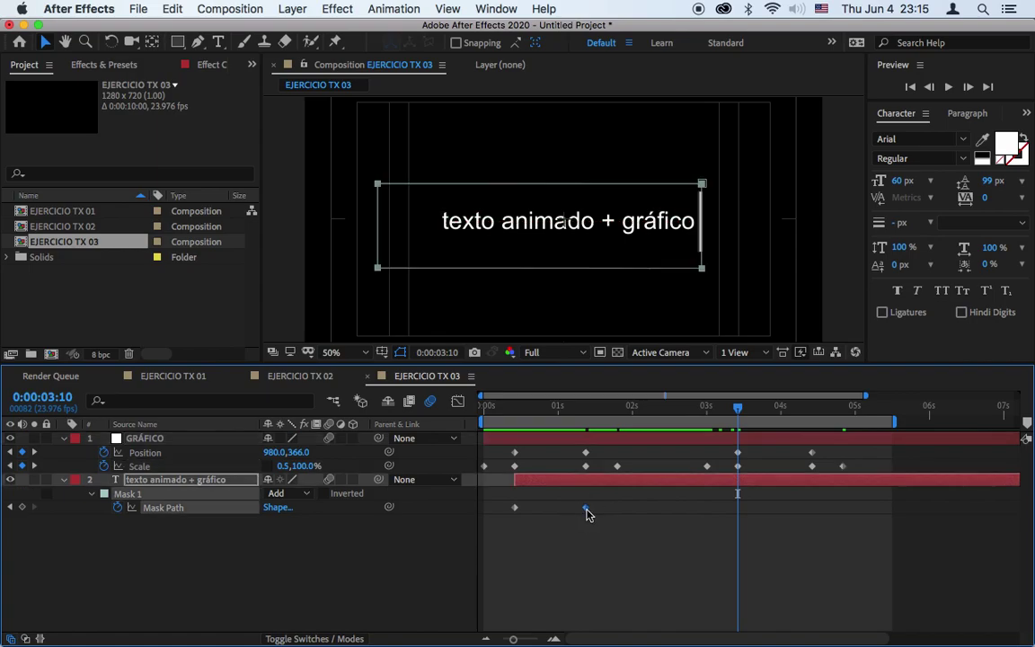
left_click_drag(780, 409, 811, 415)
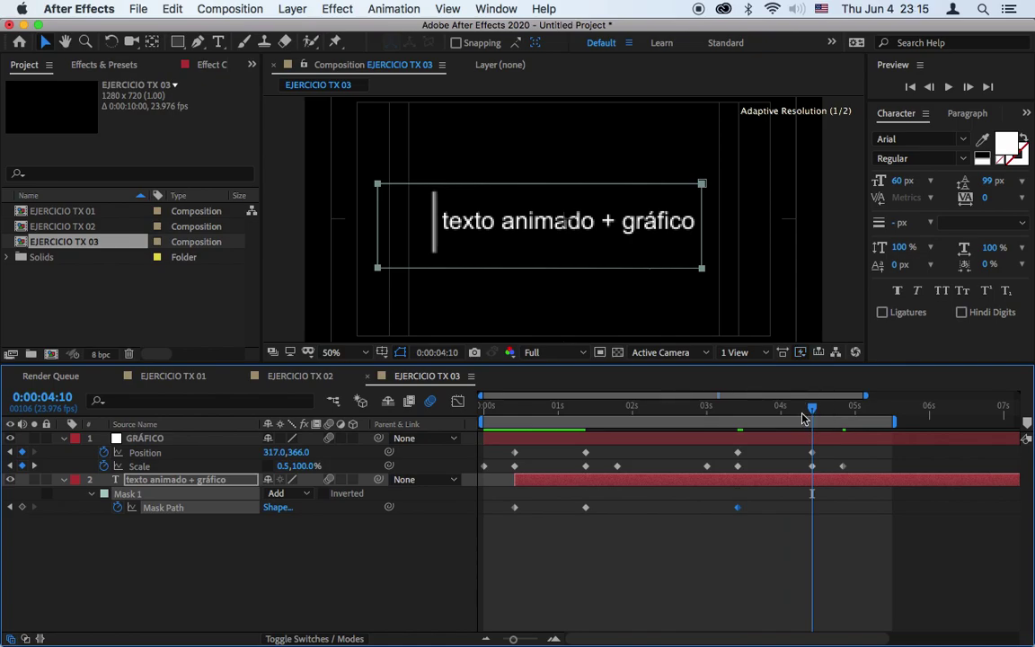
left_click(513, 509)
key("super+c")
key("super+v")
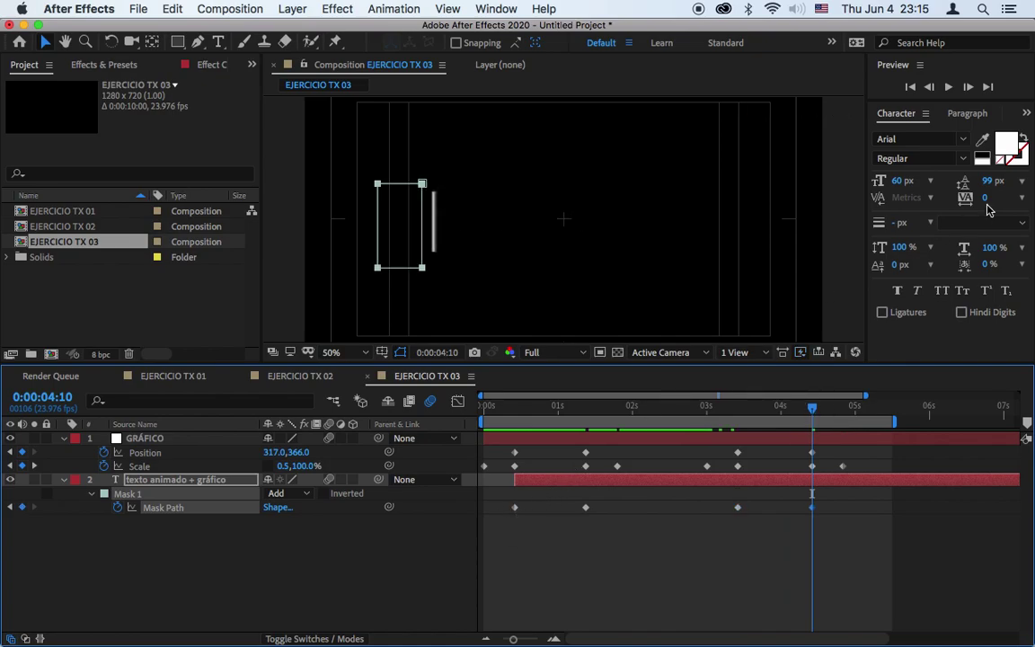
Step: Preview the animation and, at 0:00:00:10, shift the text mask's two right-hand points to line up with the bar
left_click(950, 93)
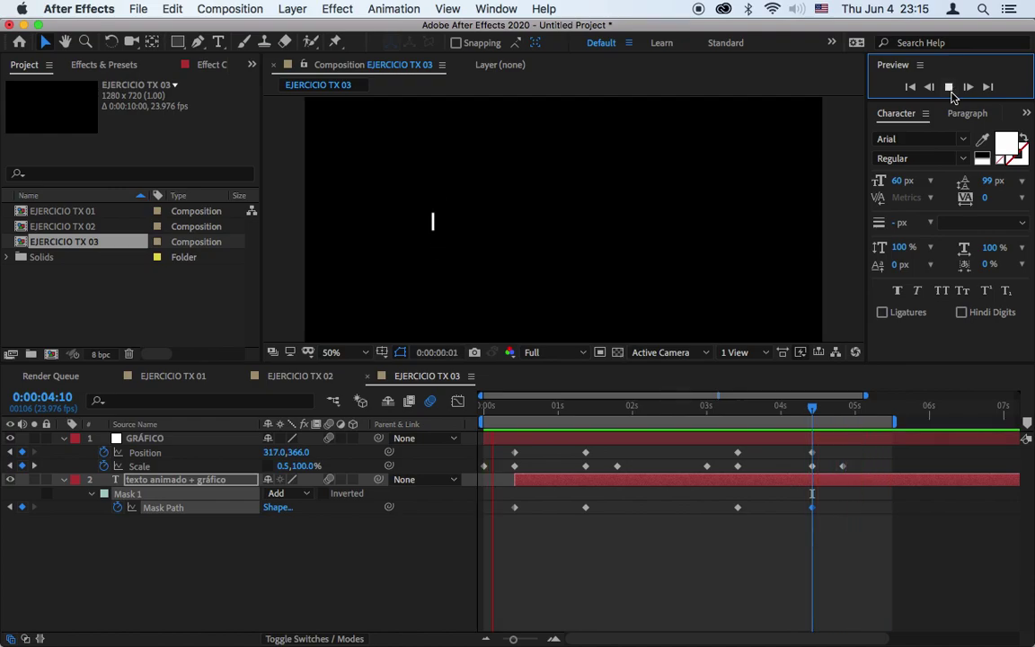
key("space")
left_click_drag(524, 414, 515, 414)
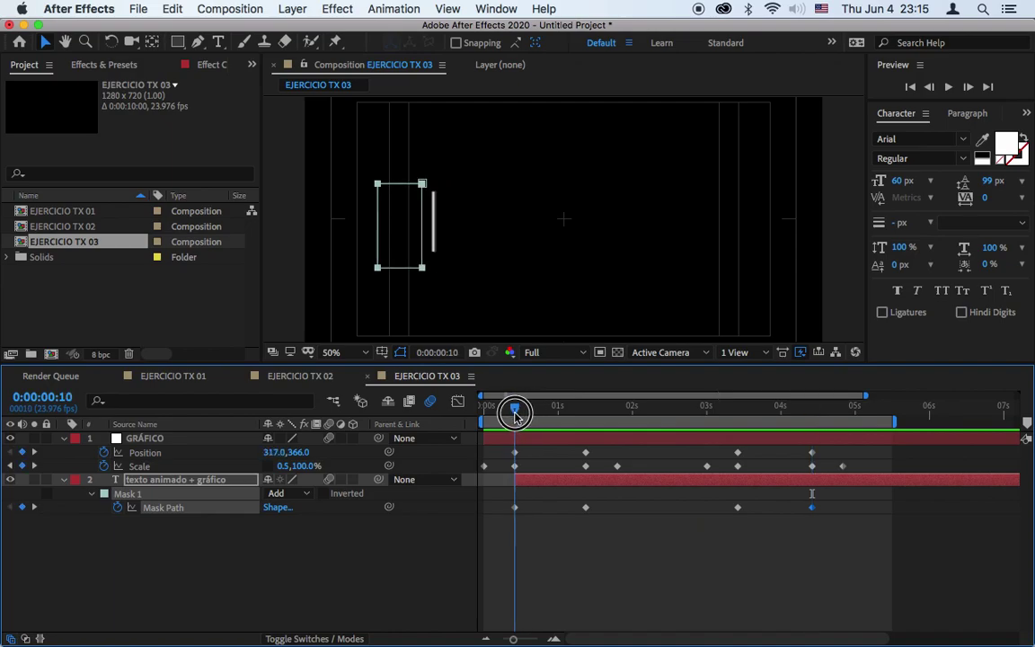
left_click(422, 185)
left_click_drag(419, 270, 433, 268)
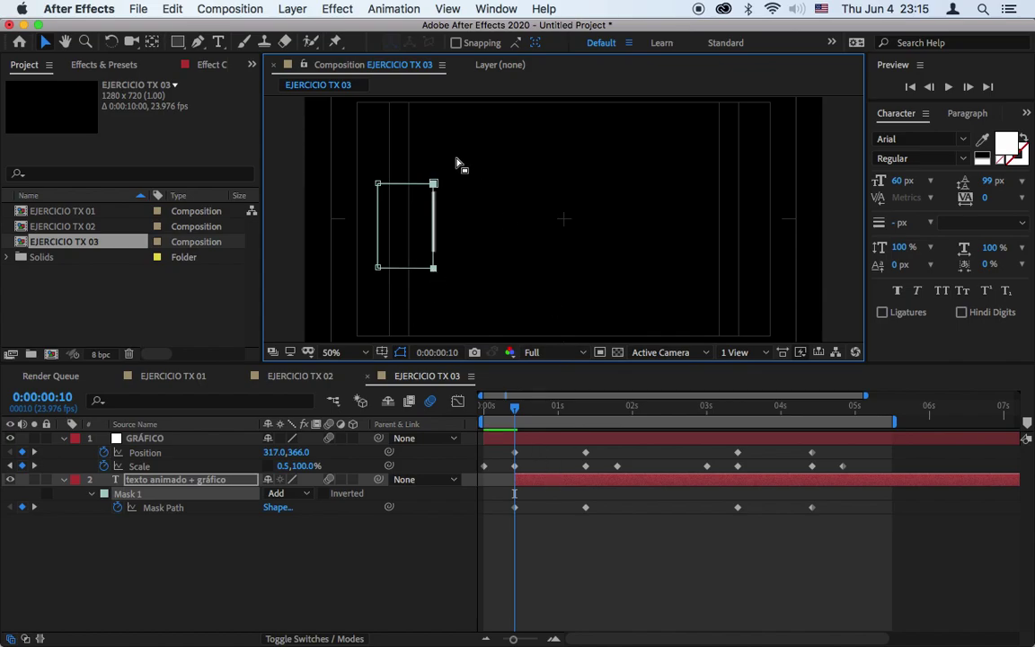
Step: At 0:00:04:10, shift the text mask's two right-hand points to line up with the bar
left_click_drag(517, 413, 811, 411)
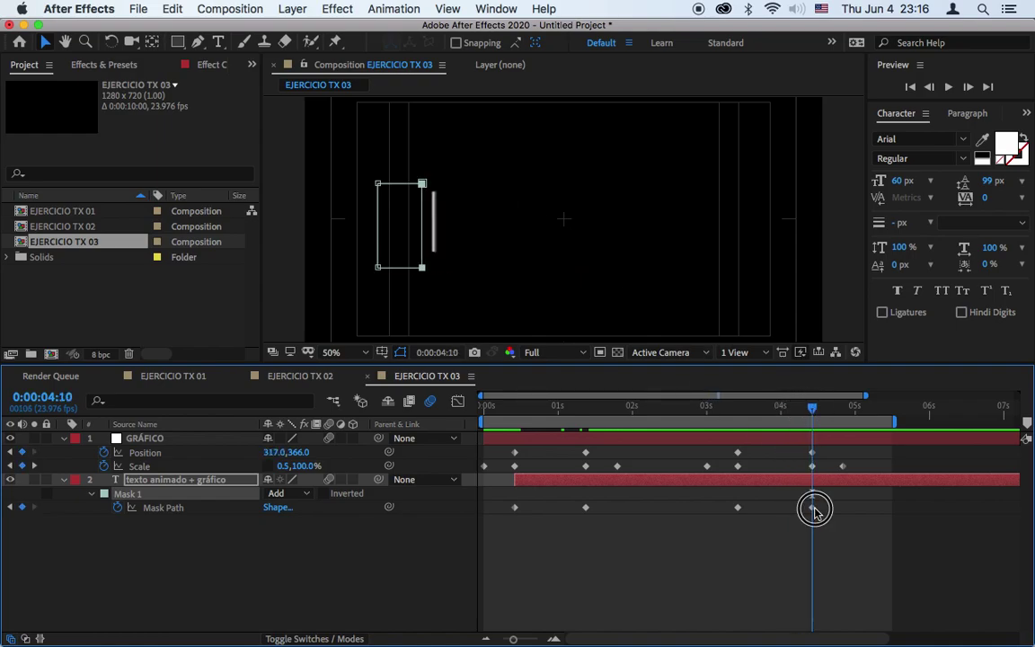
left_click(813, 509)
left_click(425, 164)
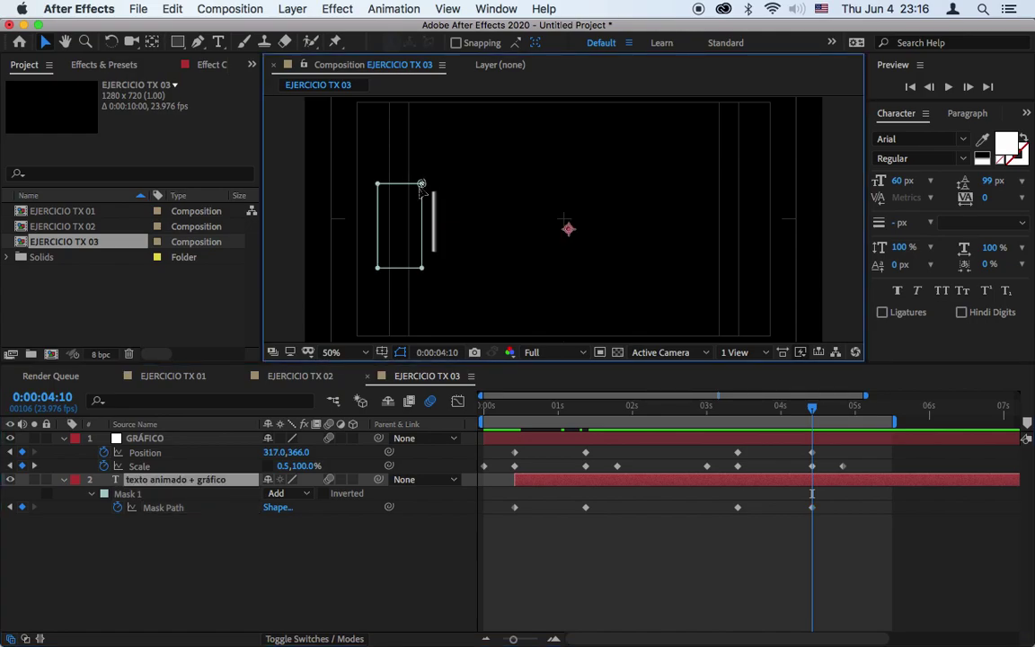
left_click(421, 184)
left_click_drag(422, 267, 437, 275)
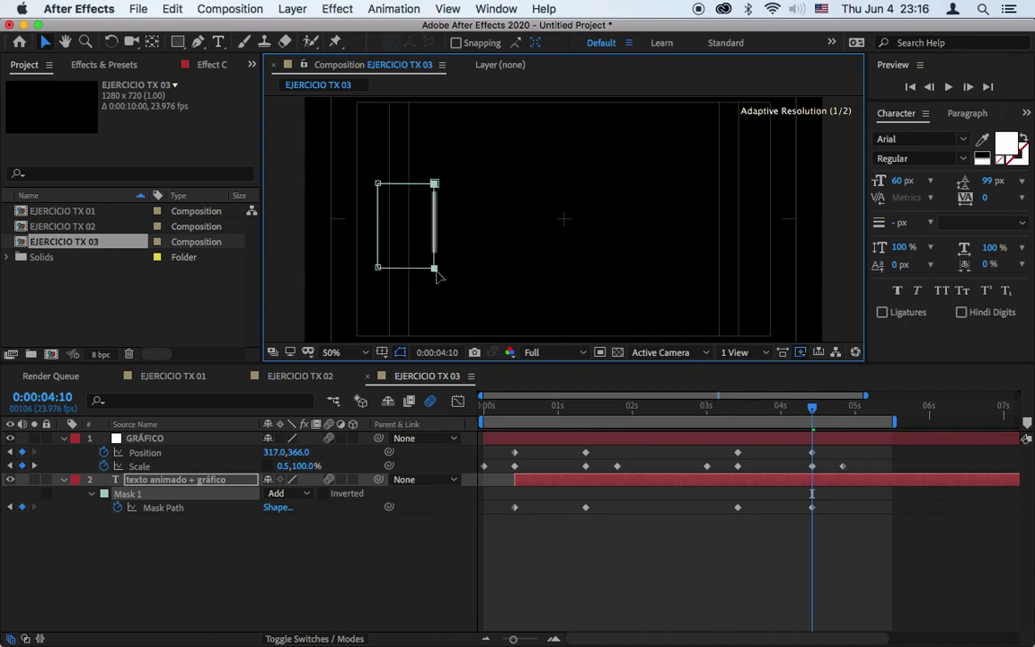
Step: Play back the complete composition to review the bar's sweep and the masked text from reveal to exit
left_click_drag(813, 407, 843, 409)
left_click(778, 502)
left_click(950, 88)
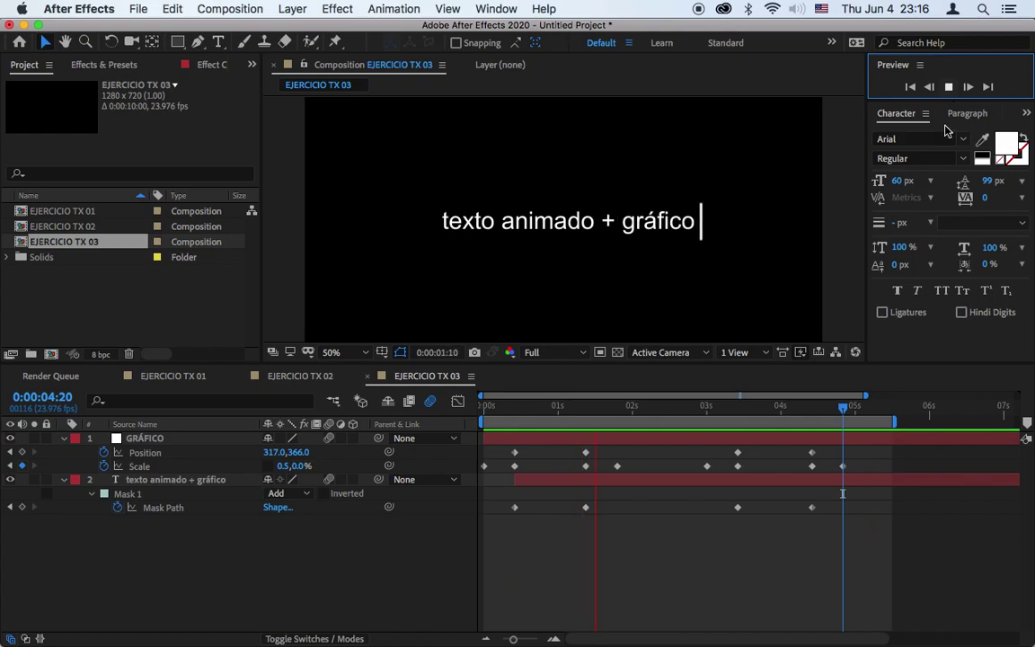
Step: Try replacing the text with "ejercicio" under the existing mask animation, scrub through it, and undo the replacement
left_click_drag(612, 409, 665, 409)
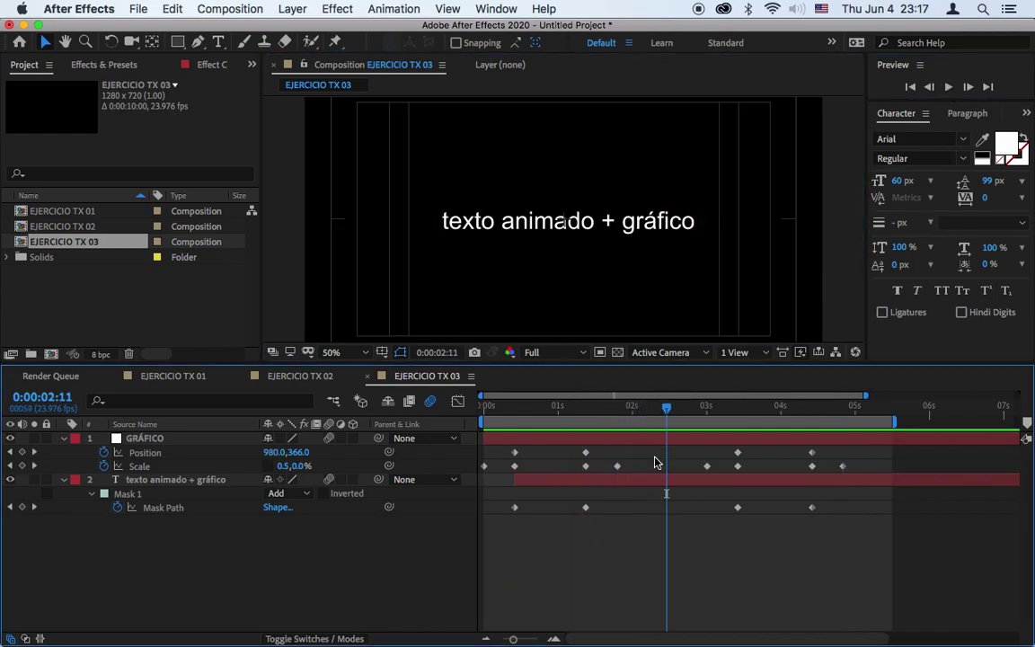
double_click(652, 481)
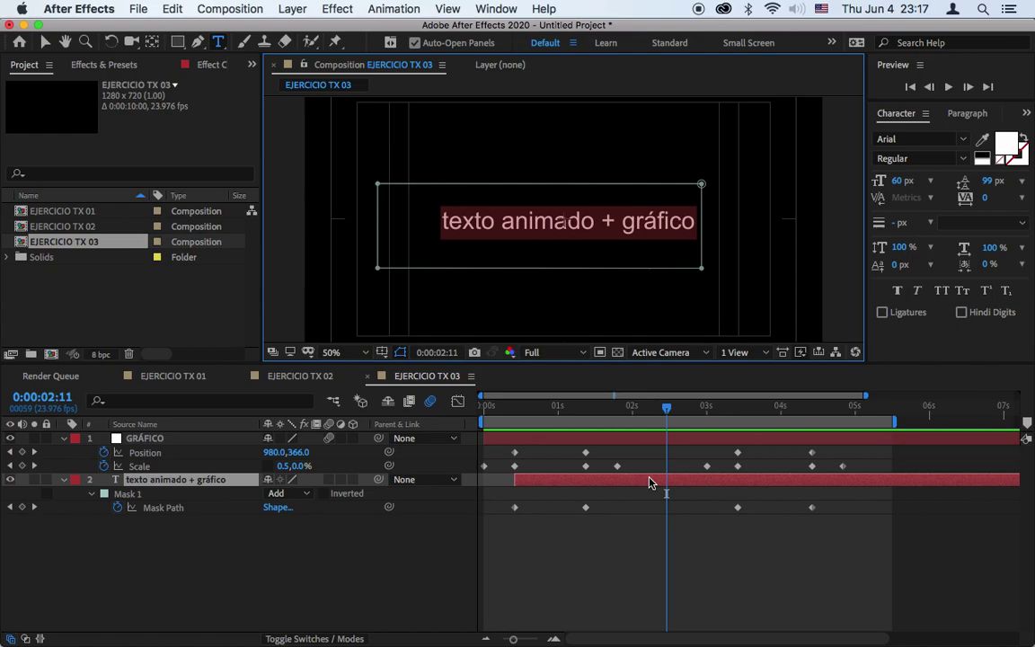
type("ejer")
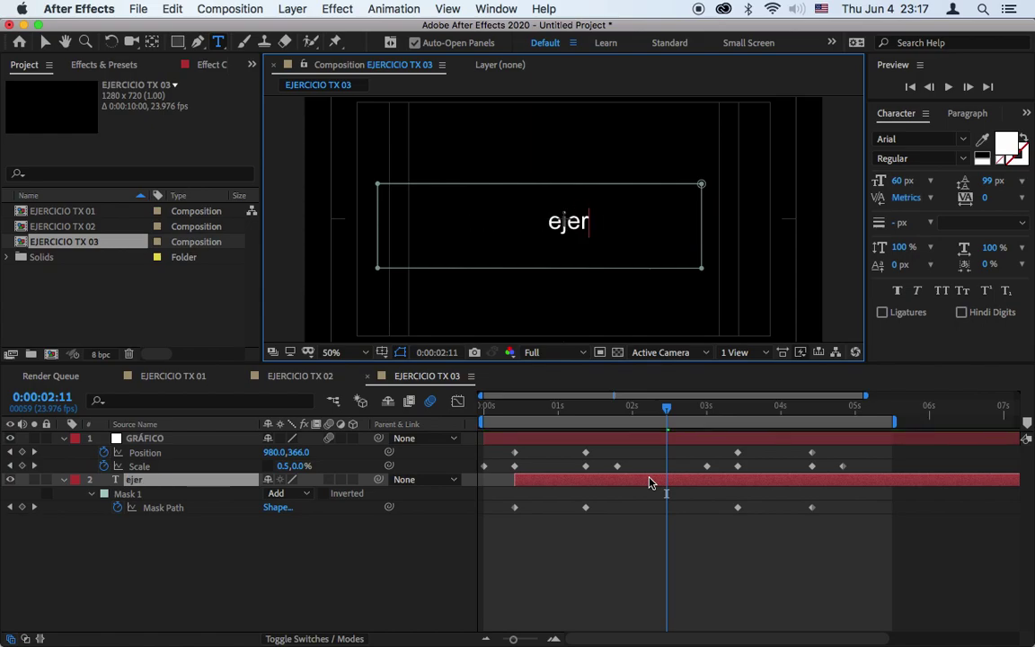
type("cicio")
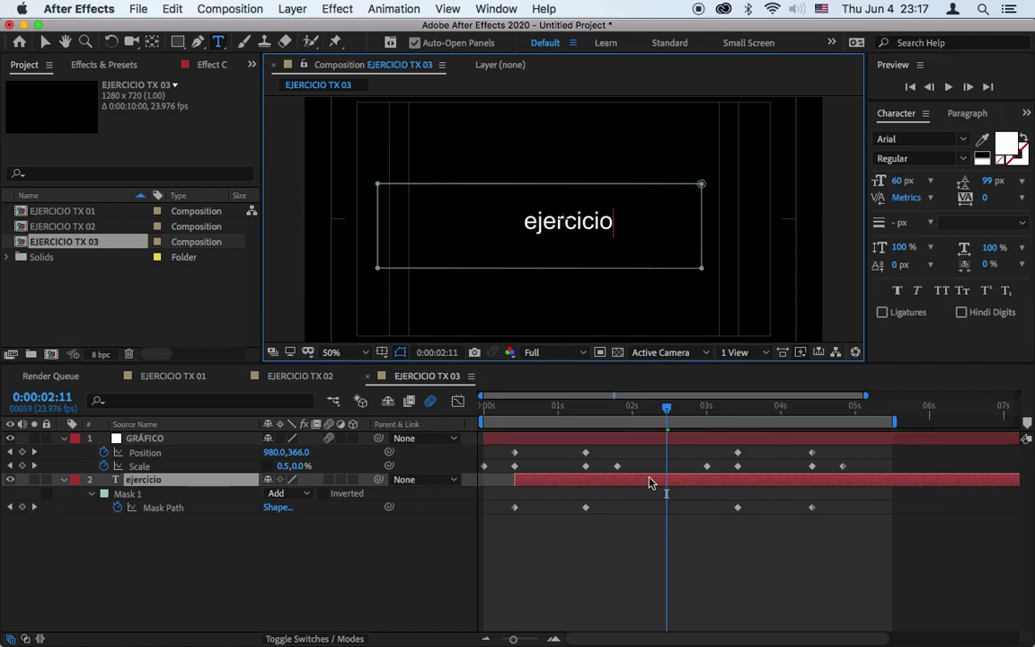
left_click_drag(595, 409, 655, 442)
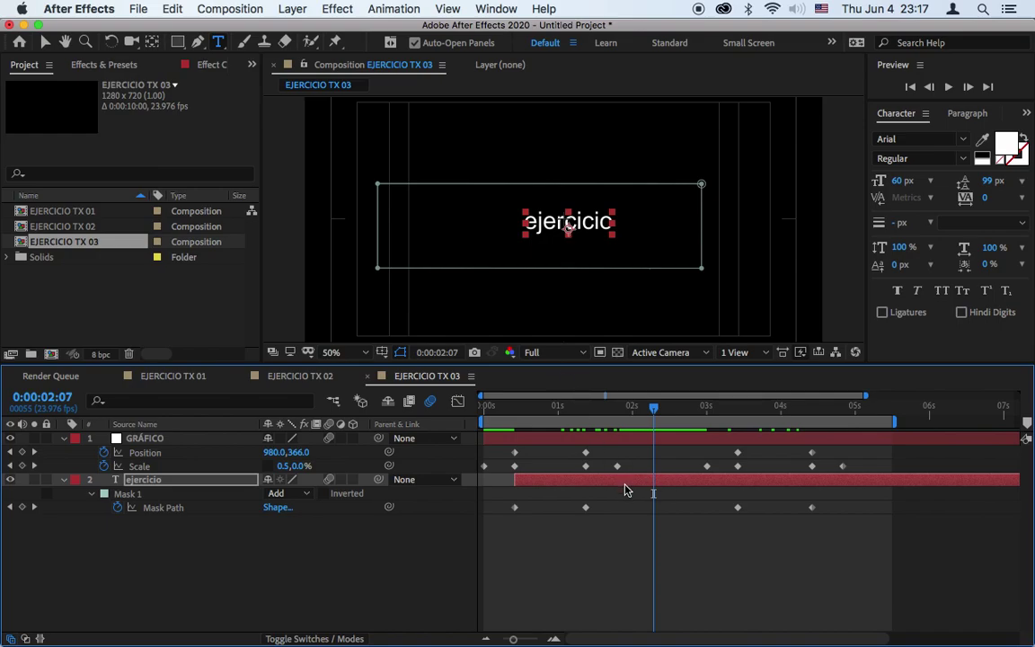
key("super+z")
Step: Collapse the properties of both layers and set the current time to 0:00:02:11
left_click_drag(665, 411, 789, 420)
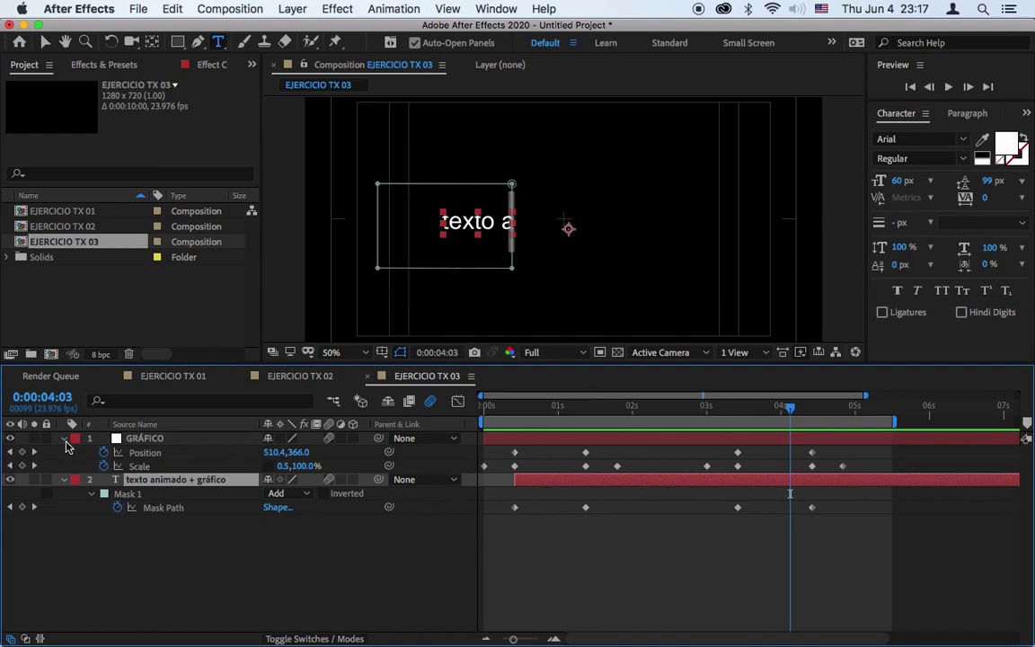
left_click(64, 438)
left_click(62, 452)
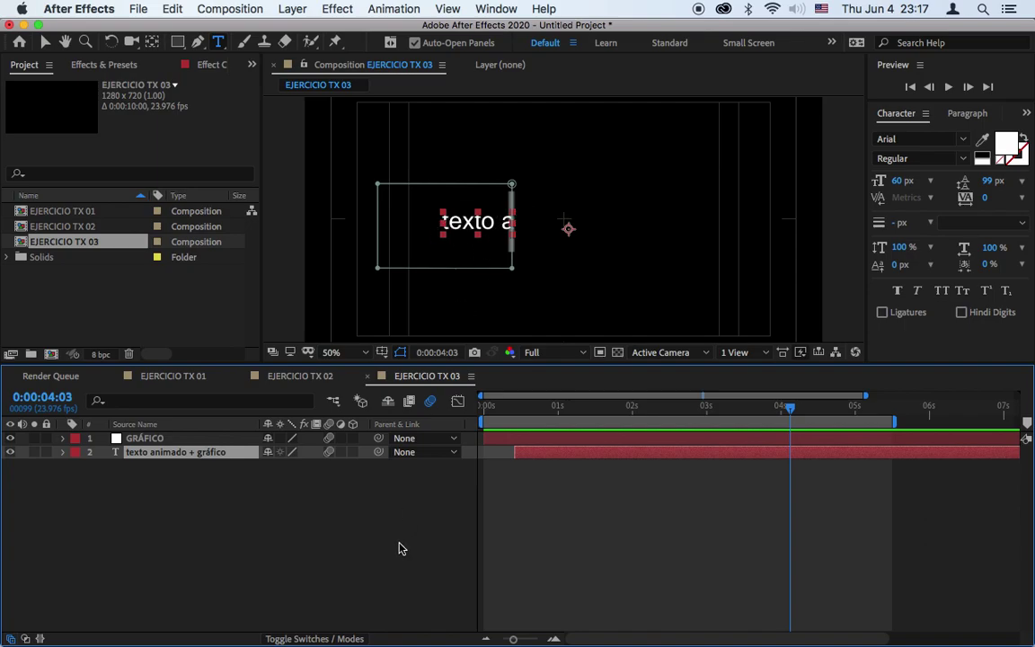
left_click_drag(654, 414, 666, 406)
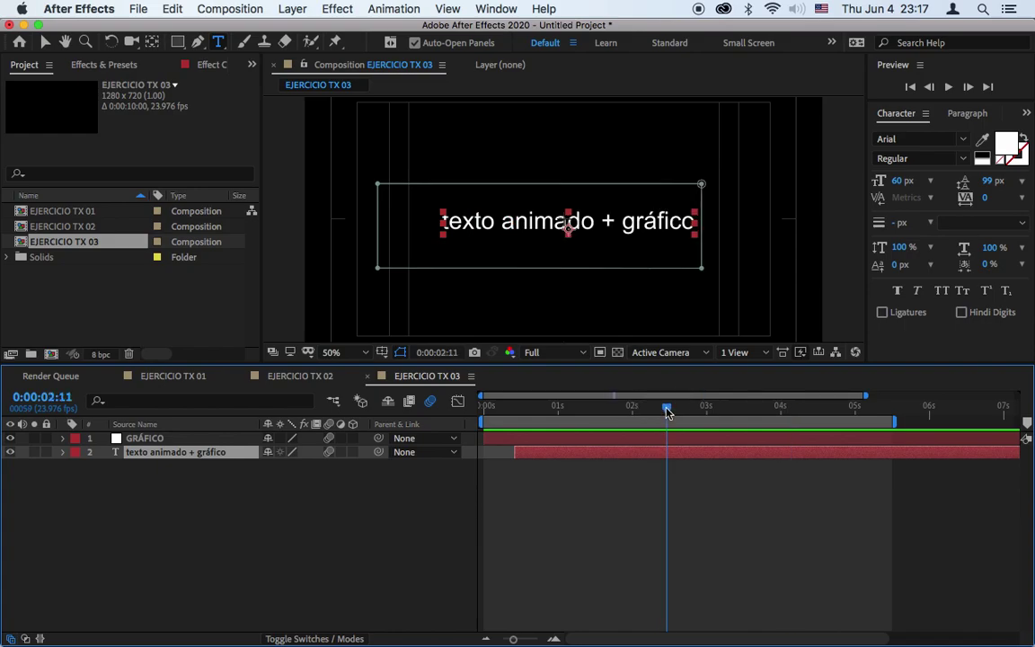
left_click(280, 529)
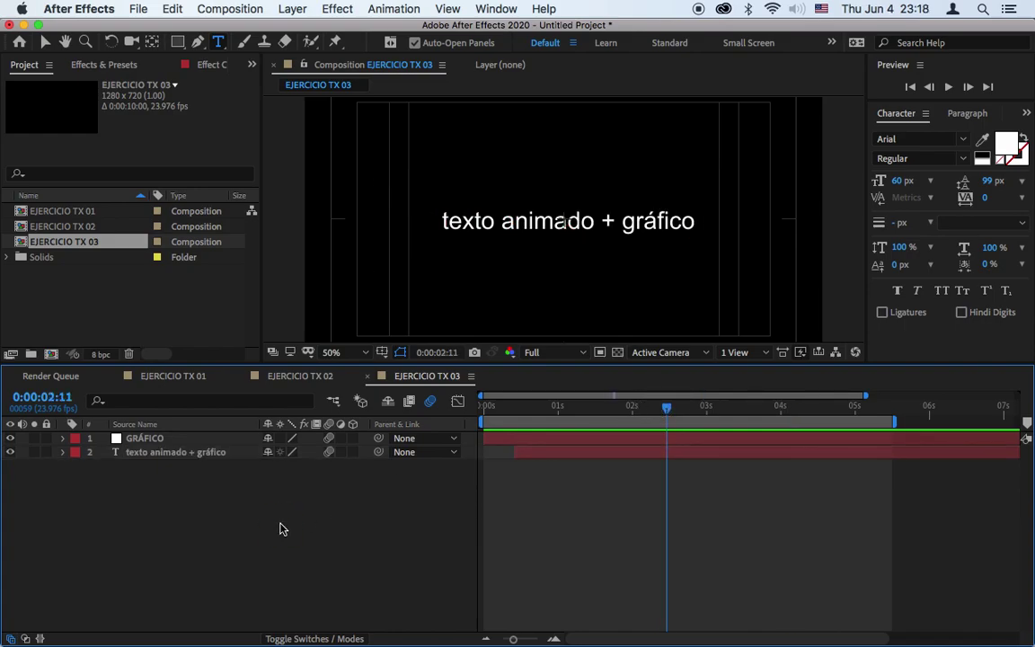
Step: Start a new solid in the composition and give it a muted medium green colour
right_click(281, 457)
mouse_move(338, 468)
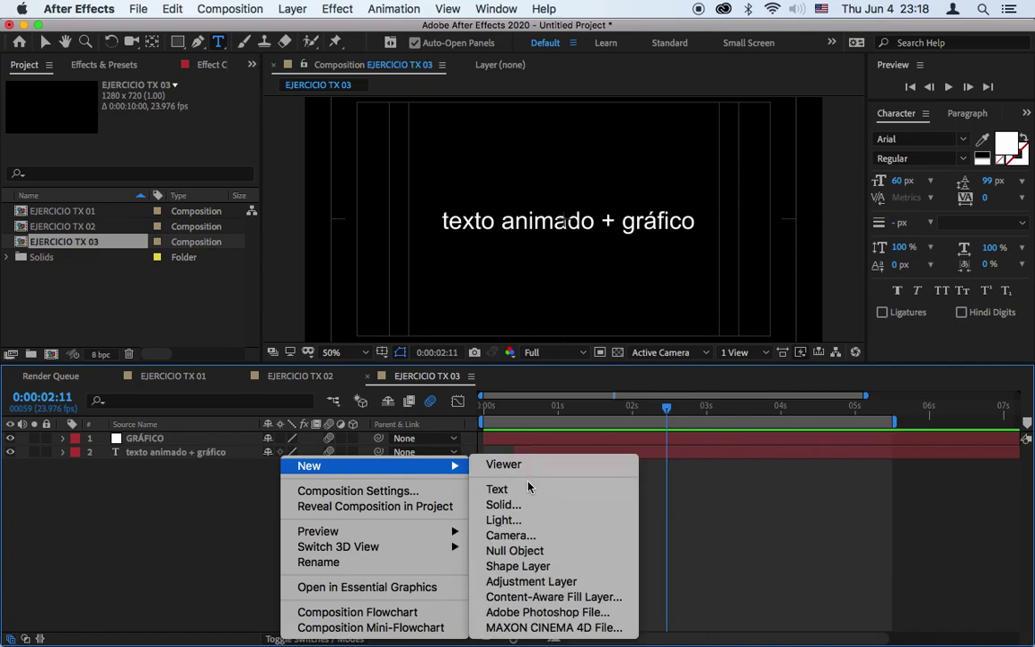
left_click(525, 505)
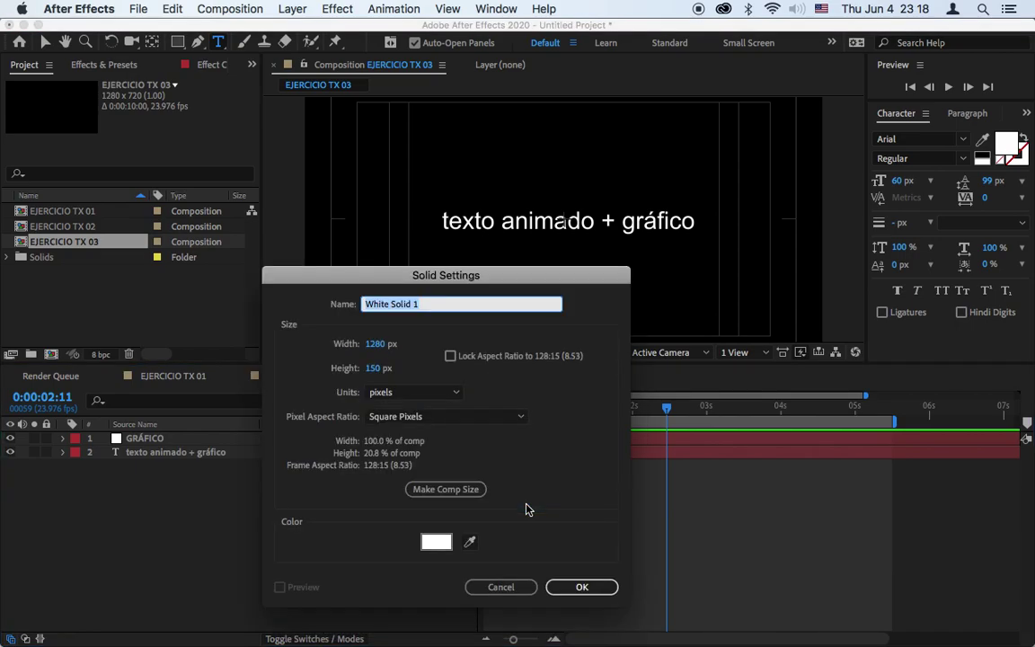
left_click(436, 542)
left_click_drag(241, 260, 243, 282)
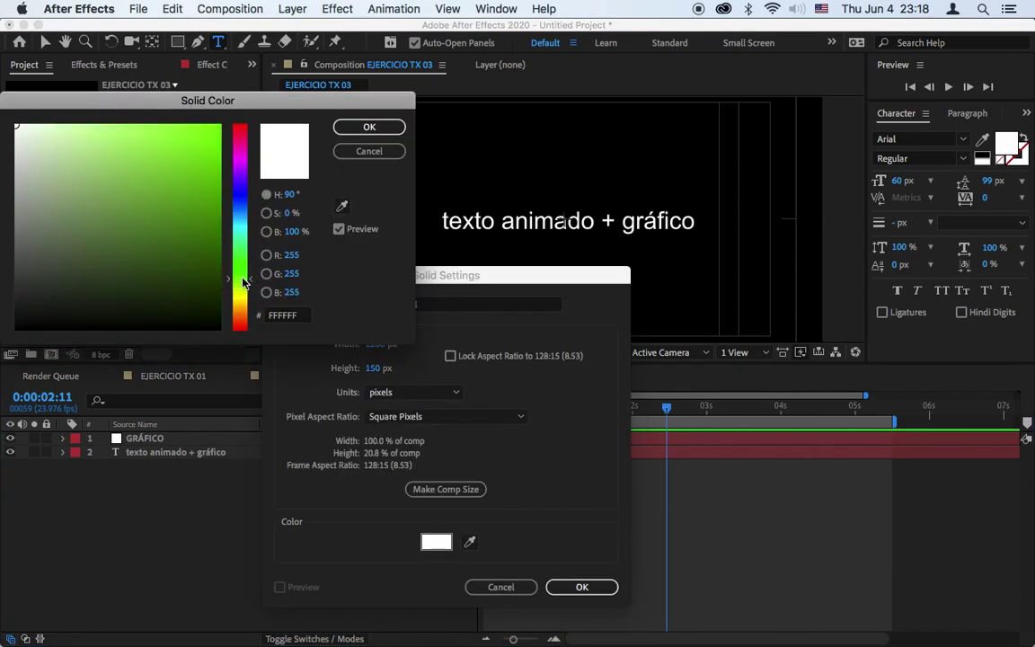
left_click_drag(162, 244, 99, 197)
left_click(370, 126)
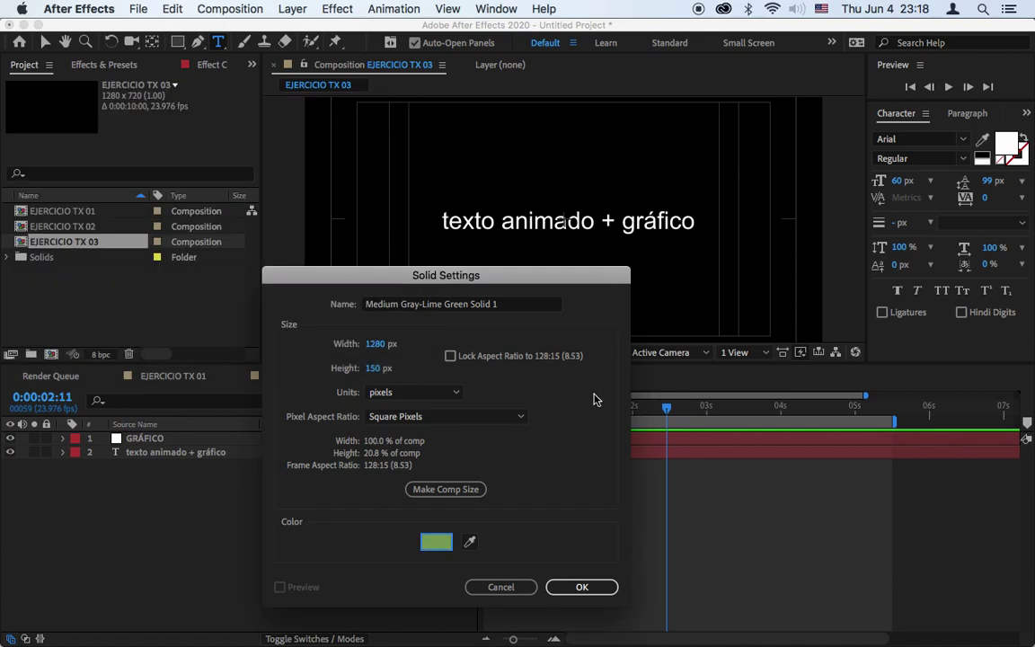
Step: Name the green solid BKG and create it at the composition's size
left_click(508, 308)
key("super+a")
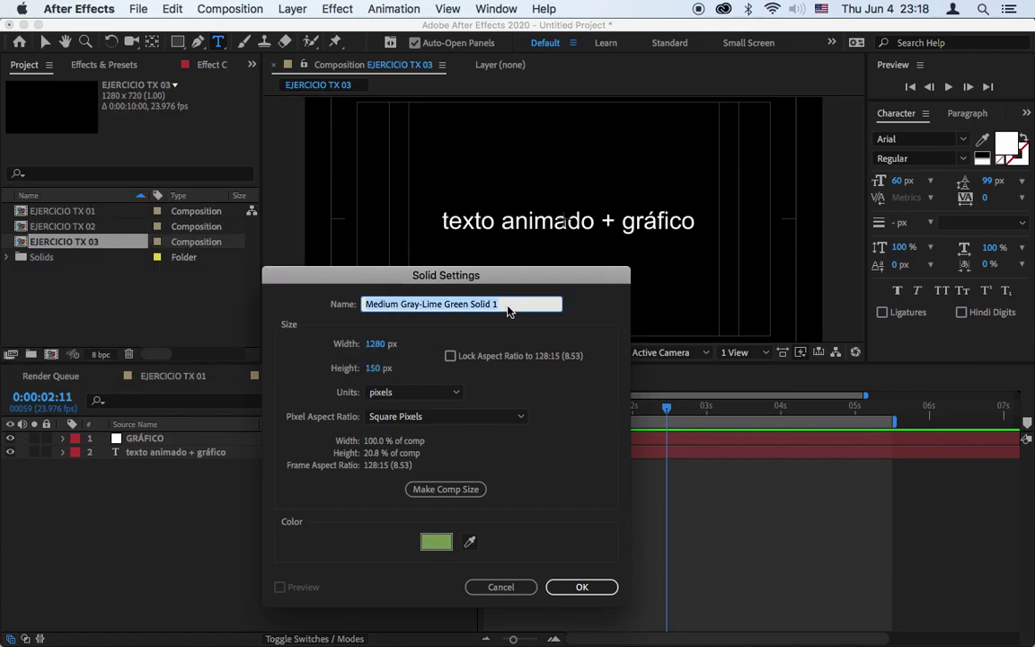
type("BKG")
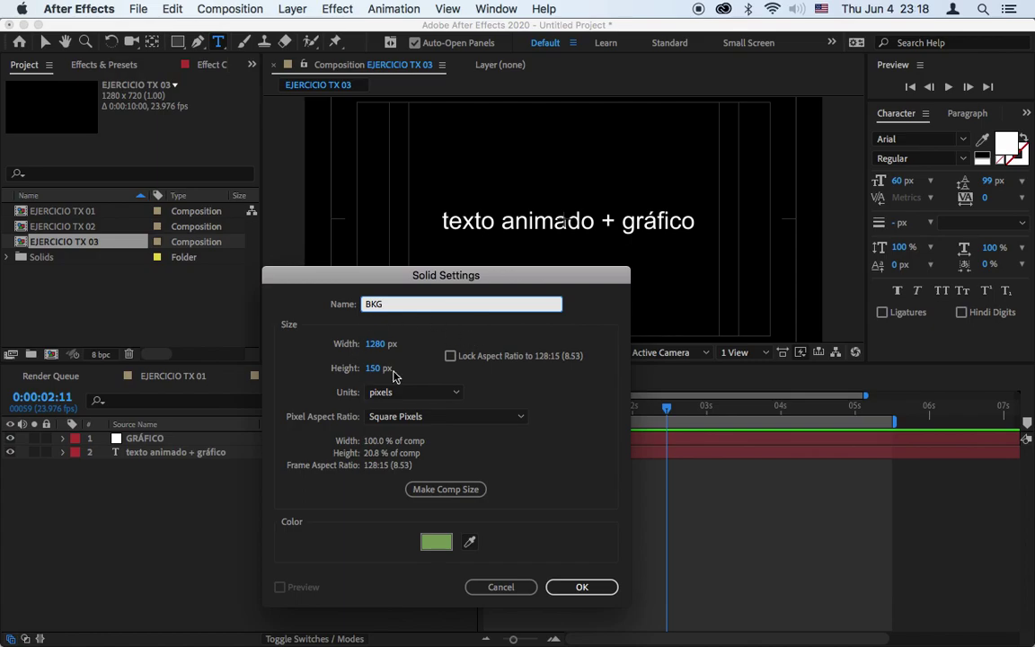
left_click(444, 489)
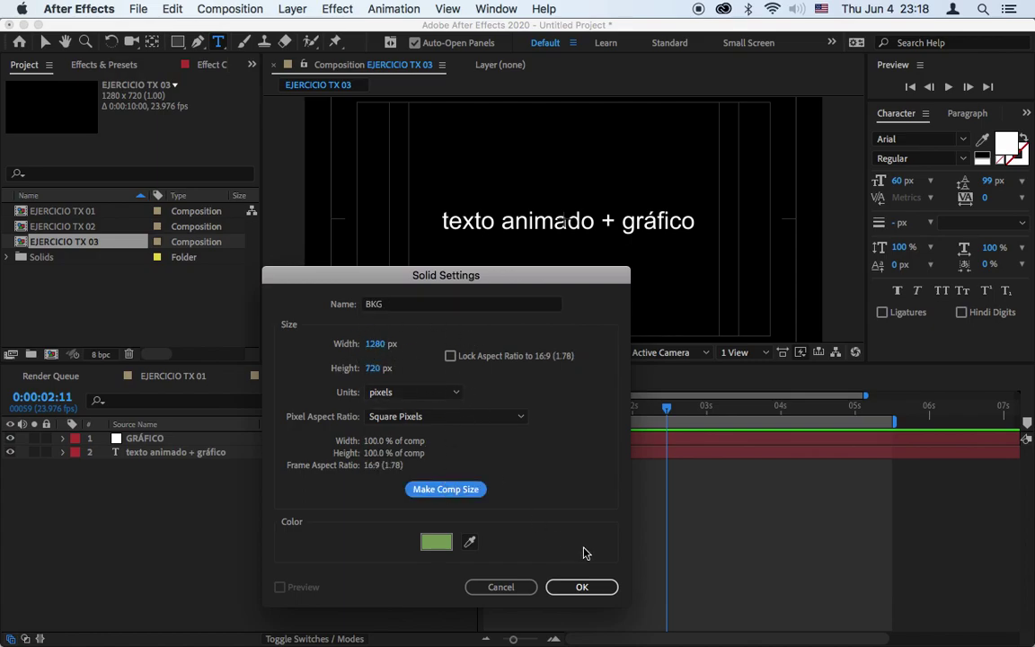
left_click(590, 586)
Step: Move the BKG layer beneath the GRÁFICO and text layers so it serves as the background
left_click_drag(134, 437, 137, 478)
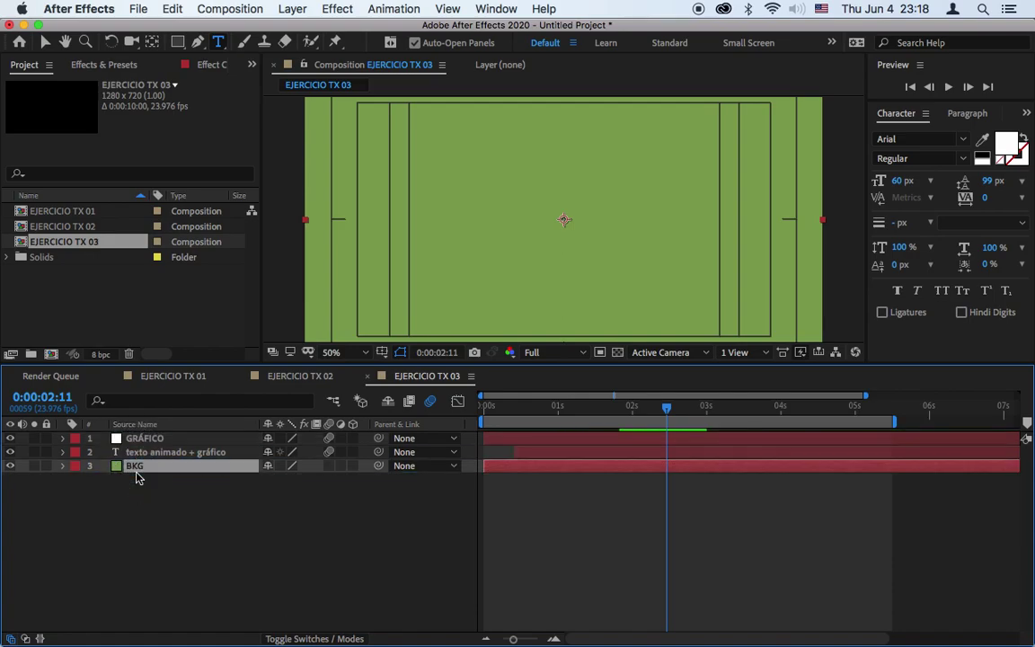
left_click(580, 441)
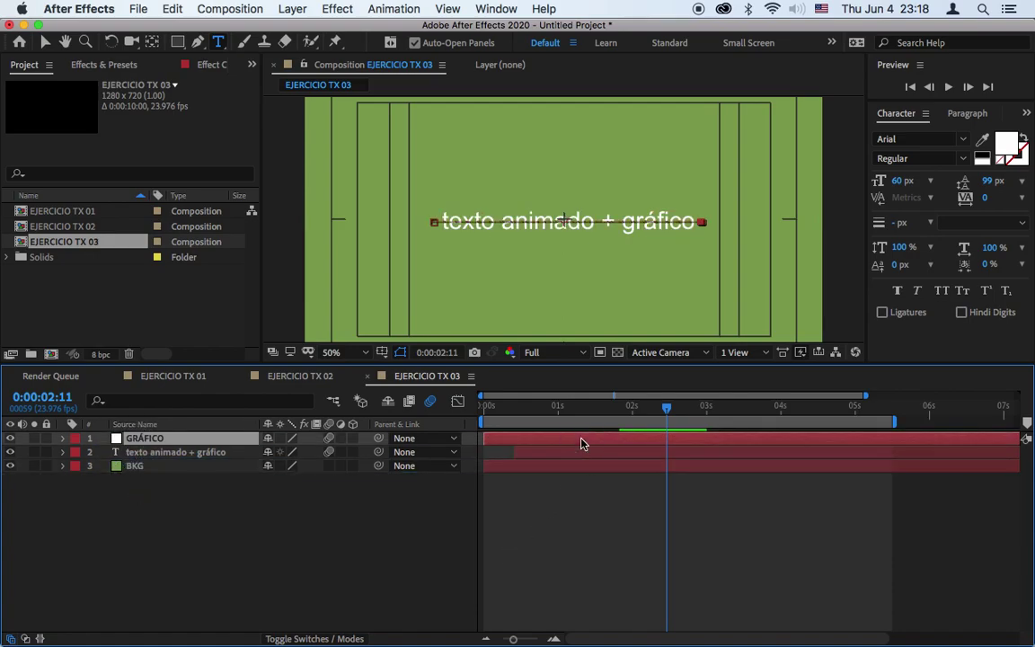
left_click(585, 458, "shift")
left_click(598, 494)
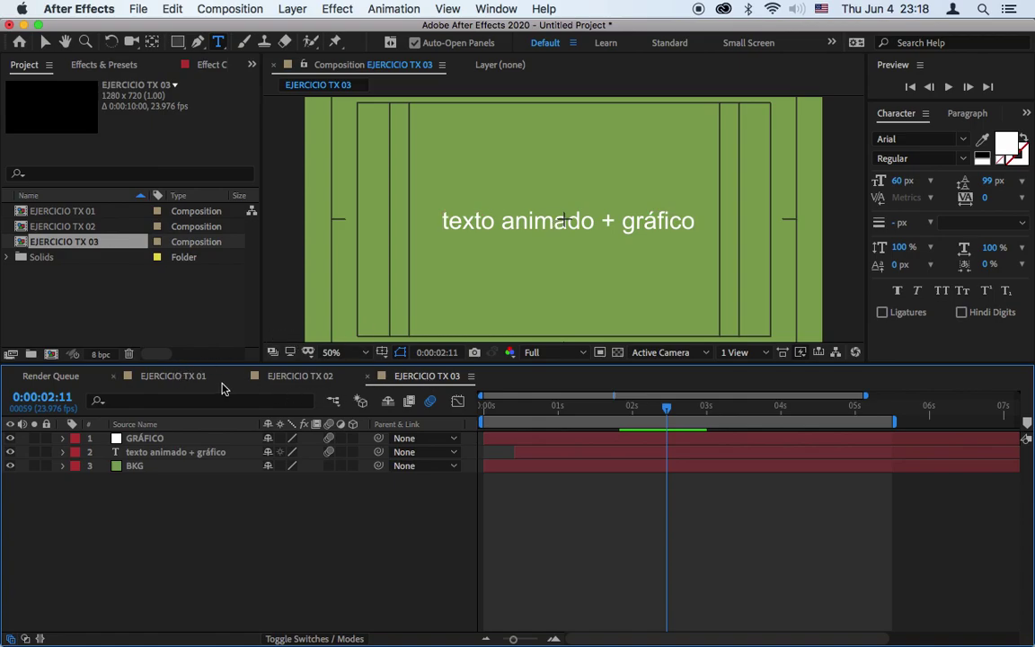
Step: Copy the Drop Shadow effect from the ejemplo text layer in the EJERCICIO TX 01 composition
left_click(174, 376)
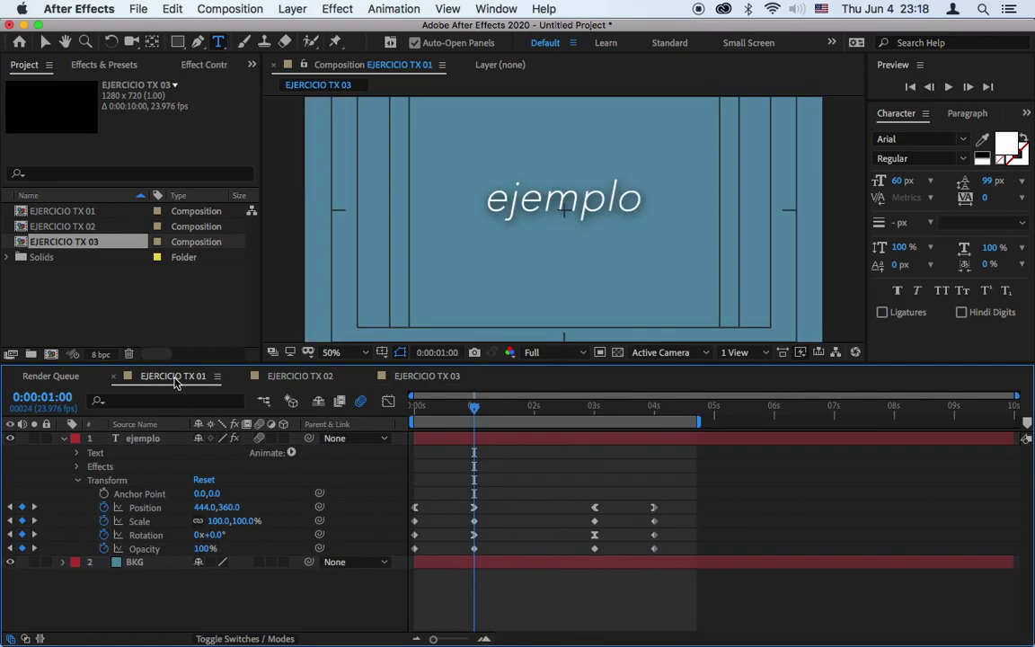
left_click(529, 439)
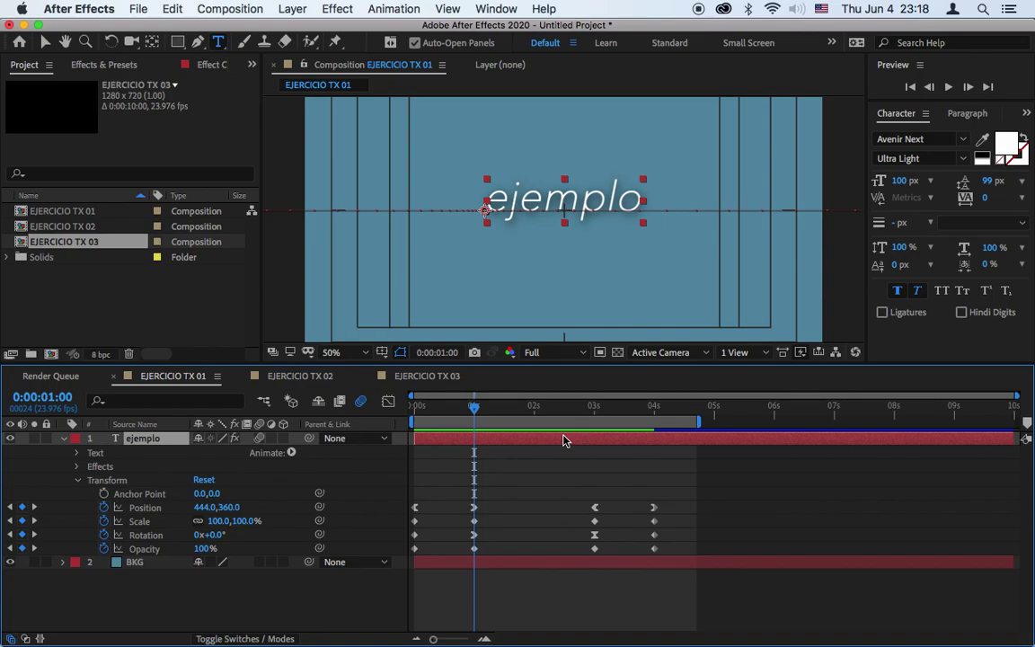
left_click(106, 65)
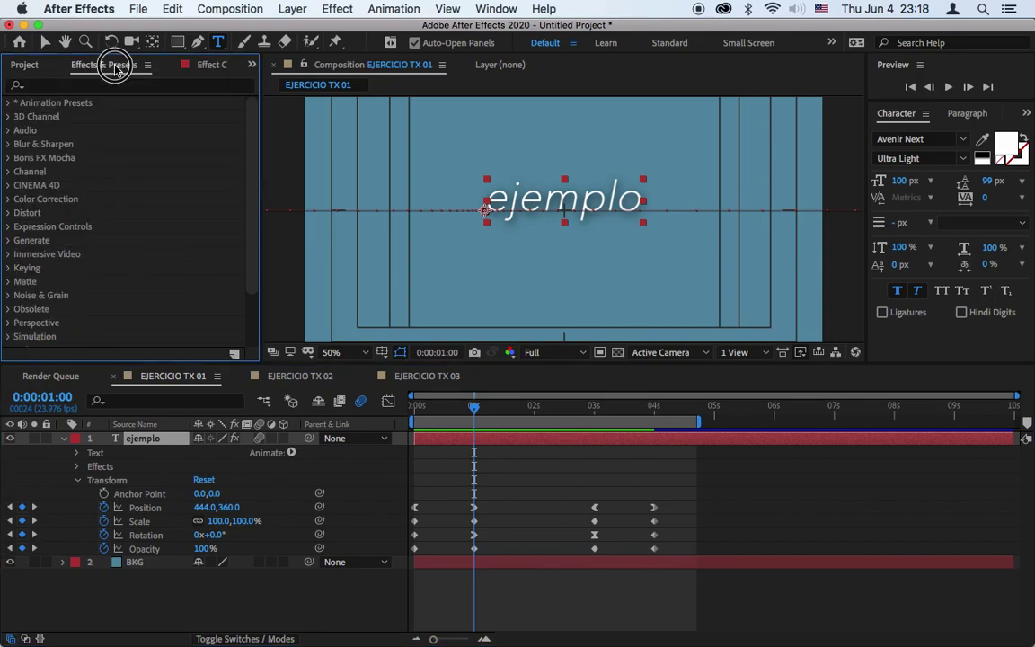
left_click(209, 66)
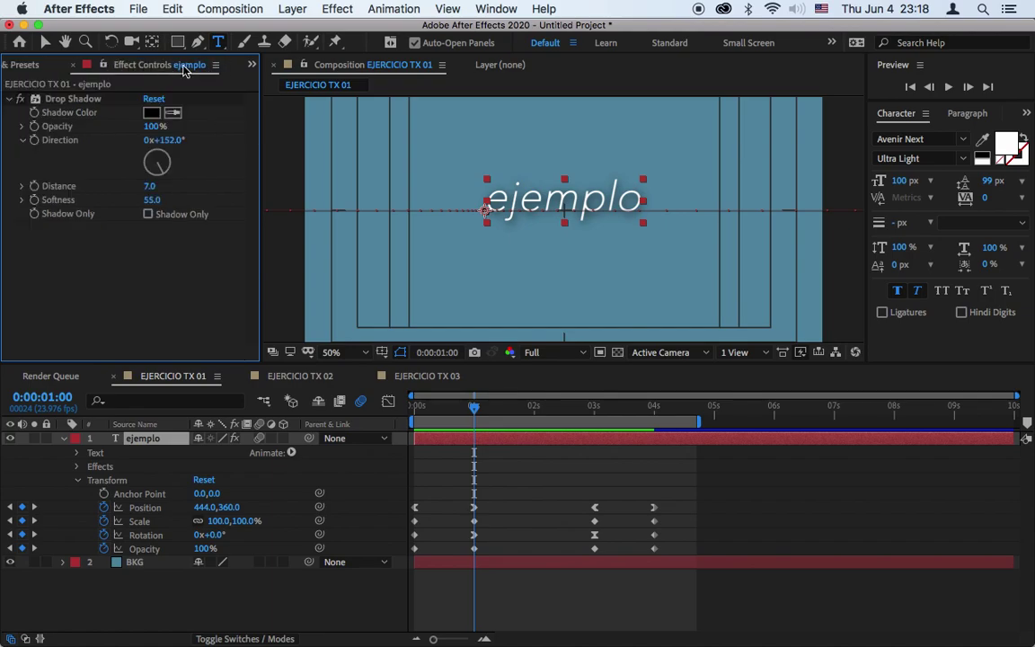
left_click(50, 101)
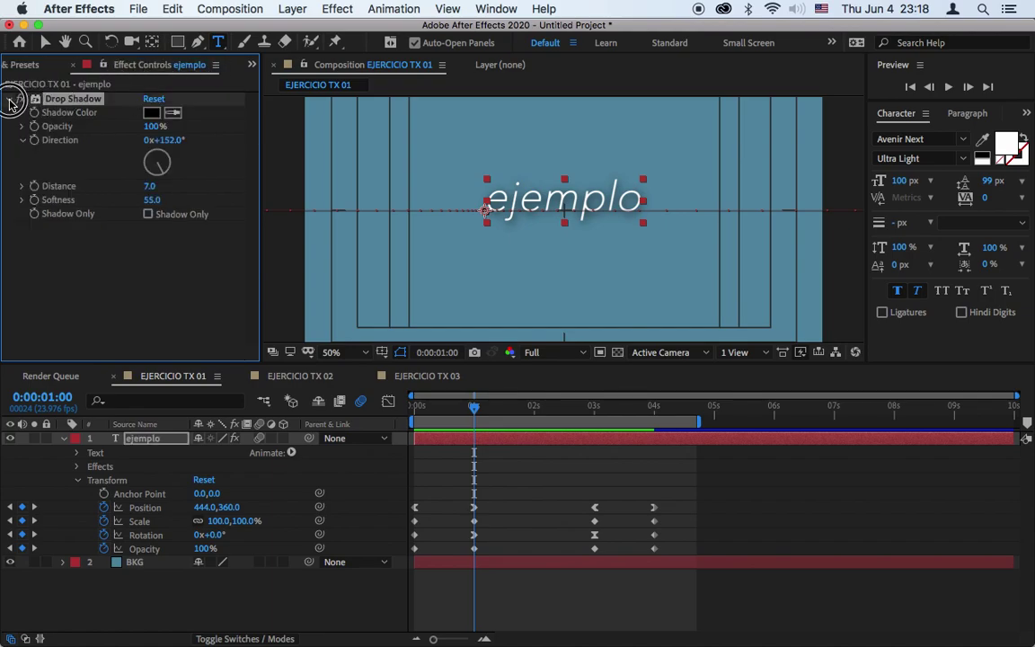
left_click(9, 100)
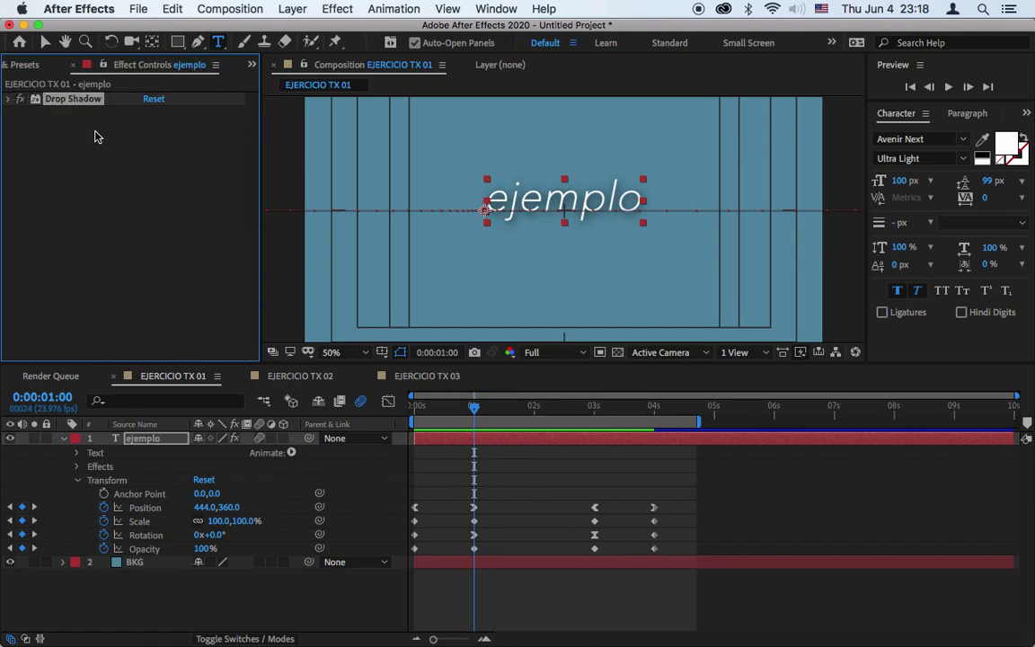
left_click(97, 163)
left_click(86, 106)
left_click(92, 142)
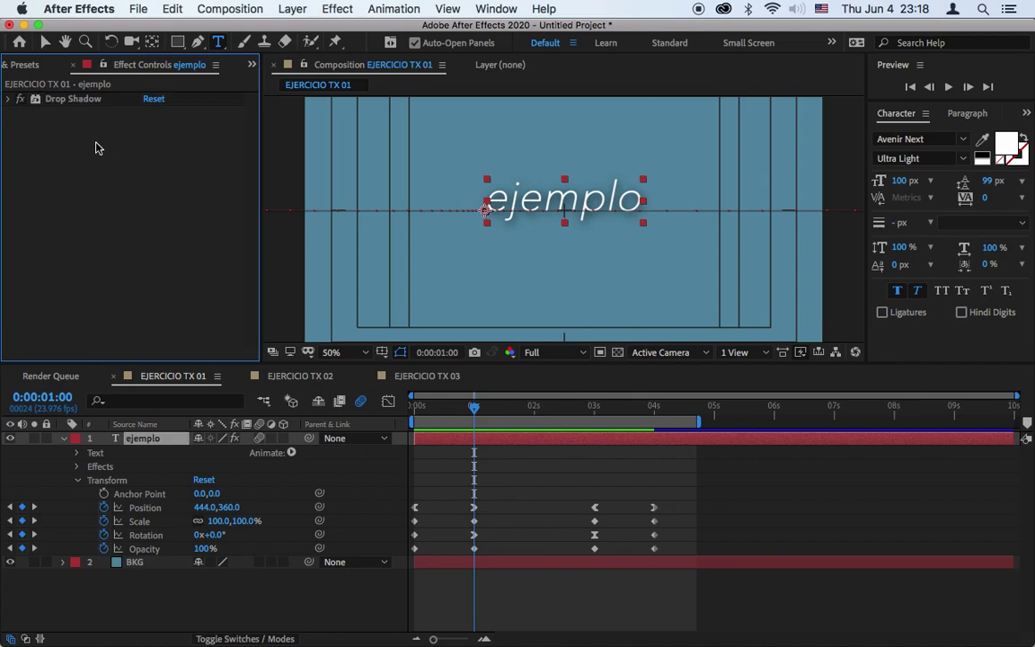
left_click(69, 99)
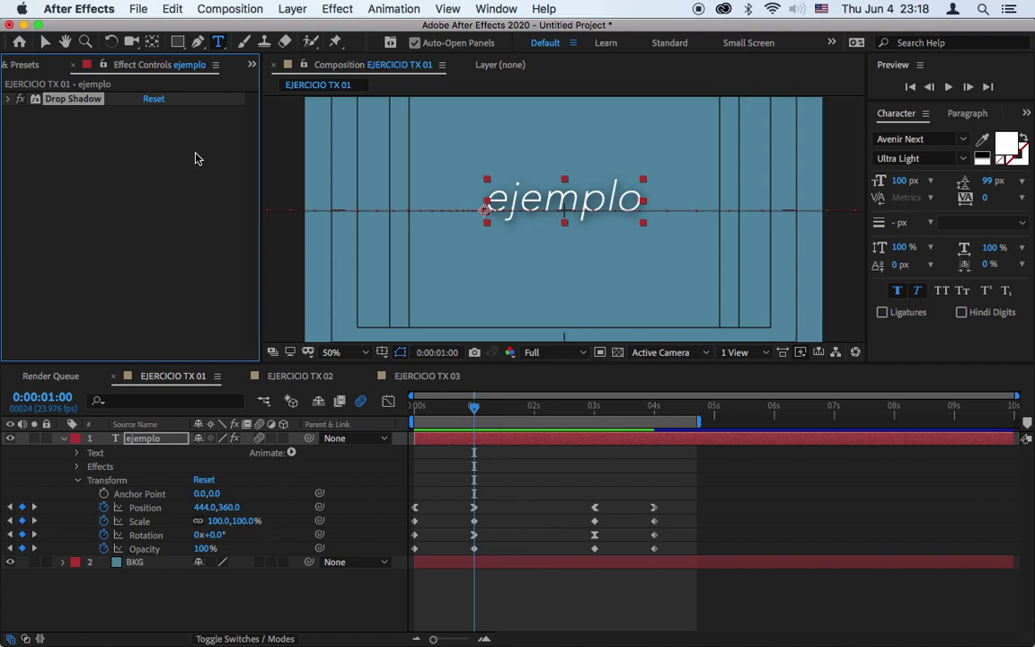
Step: Paste the copied Drop Shadow onto the GRÁFICO layer and the texto animado + gráfico layer in EJERCICIO TX 03
left_click(423, 376)
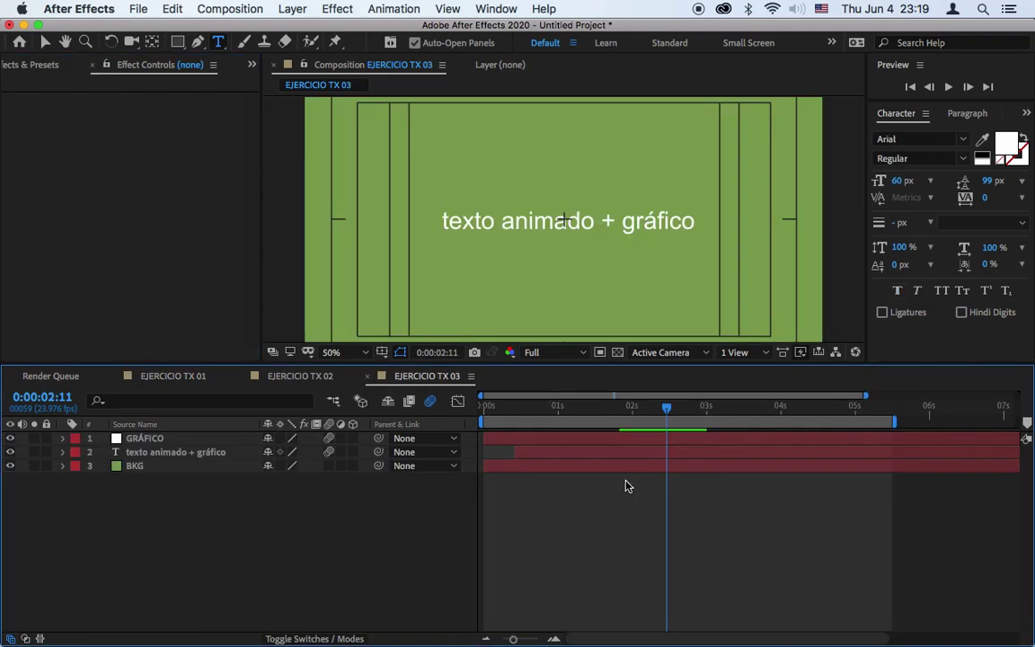
left_click(575, 446)
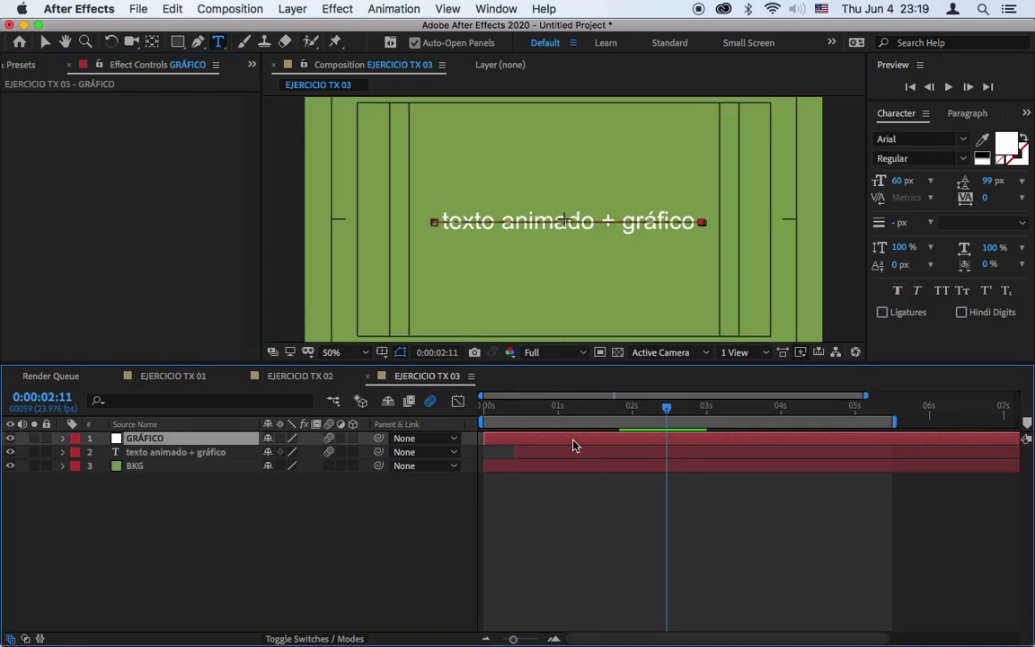
key("super+v")
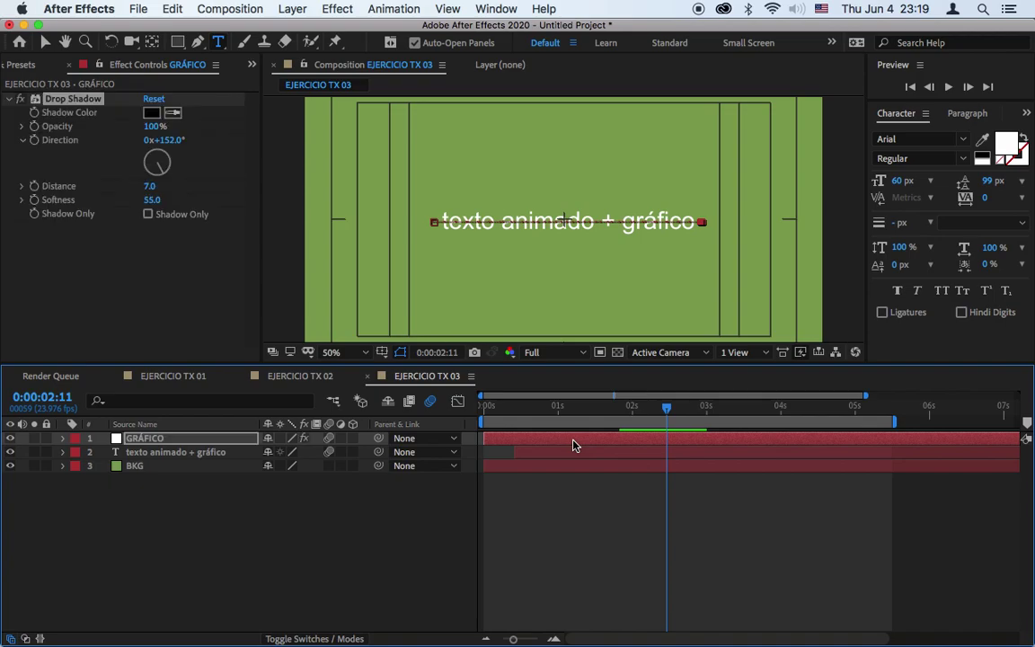
left_click(561, 456)
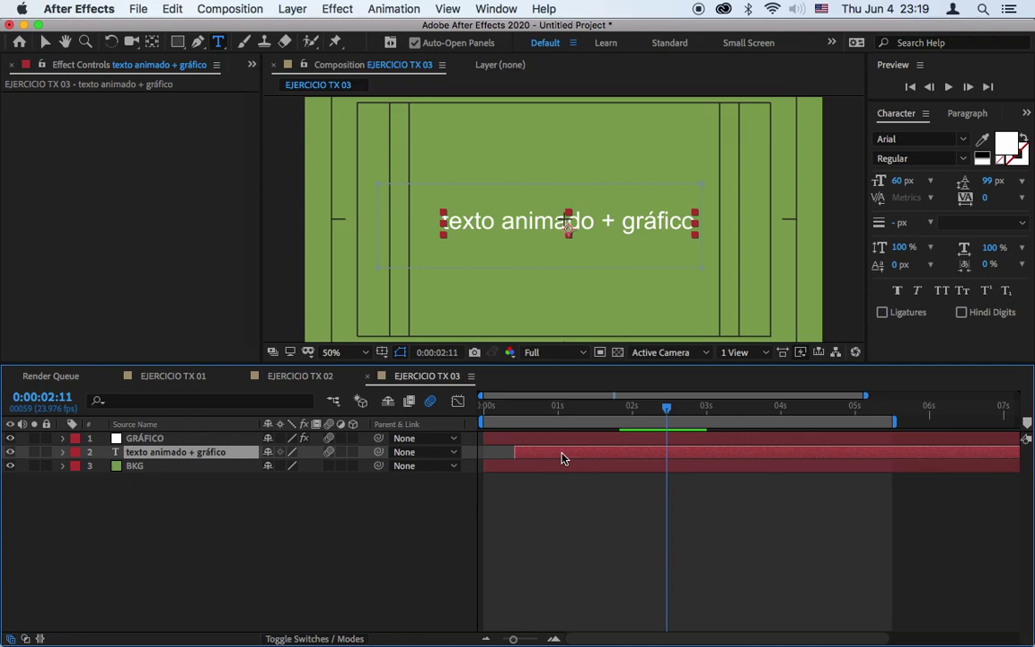
key("super+v")
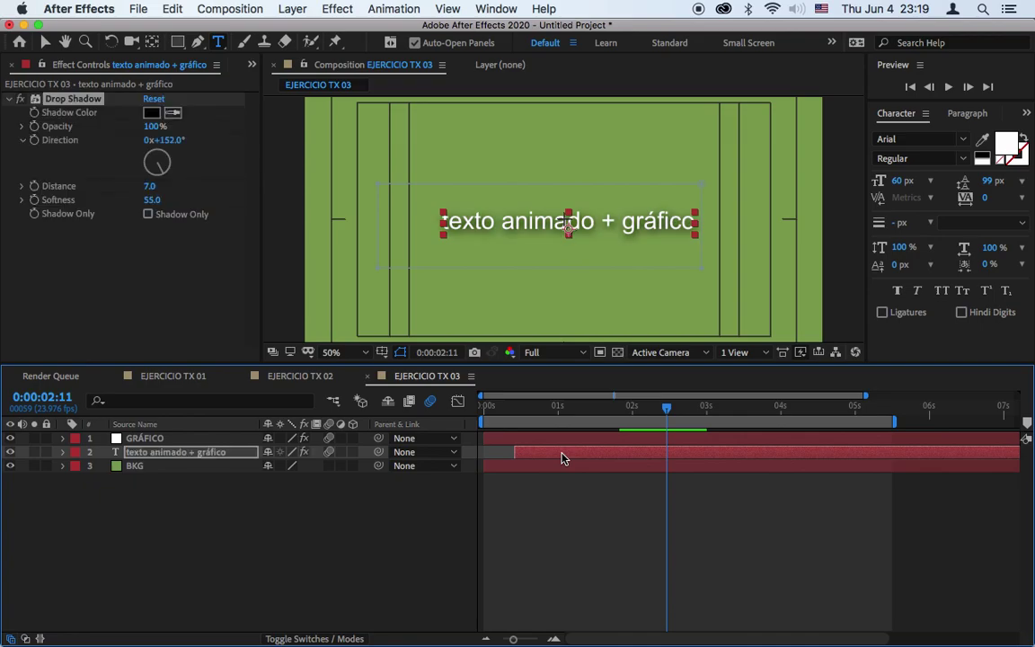
Step: Set the current time to 0:00:00:17 and preview the animation with the shadows on the bar and text
left_click(509, 415)
left_click_drag(509, 415, 536, 418)
left_click(599, 507)
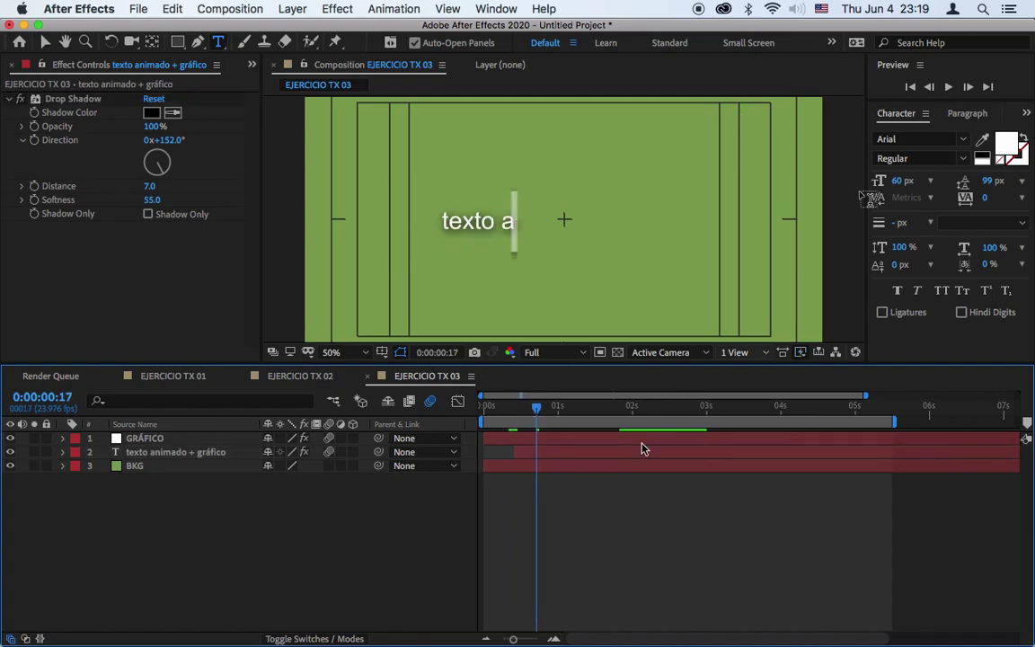
left_click(947, 86)
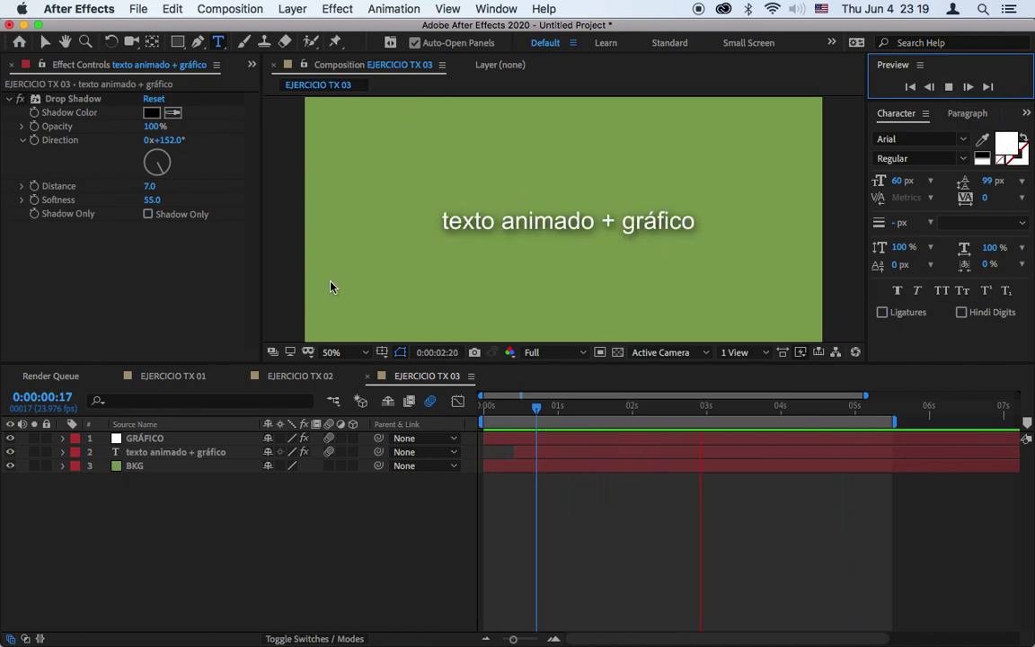
key("space")
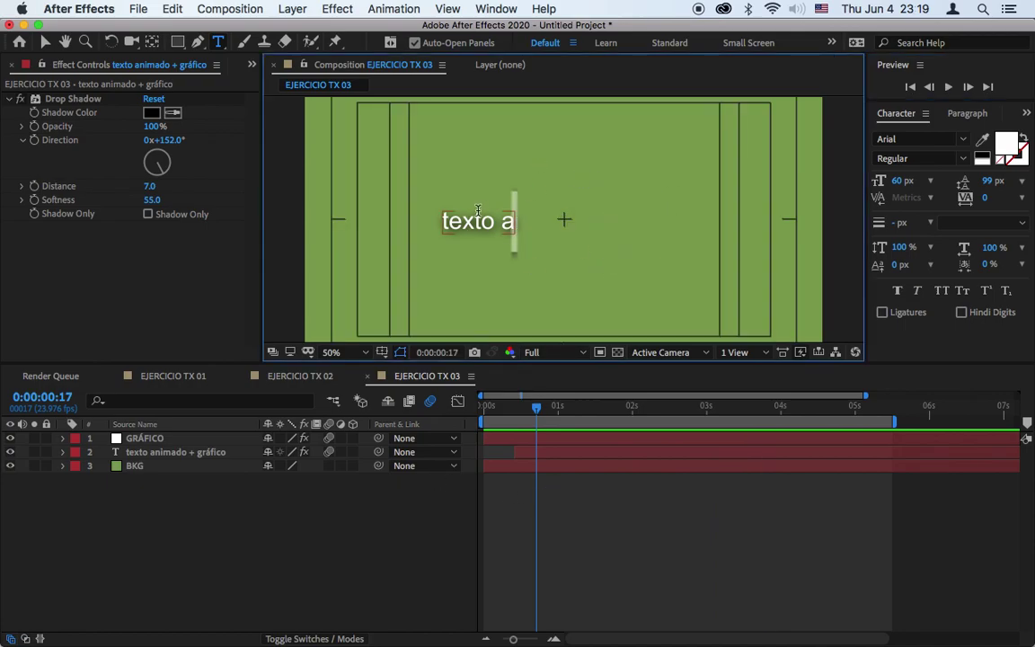
Step: Remove the Drop Shadow effect from the GRÁFICO layer and preview the EJERCICIO TX 03 animation again
left_click(157, 440)
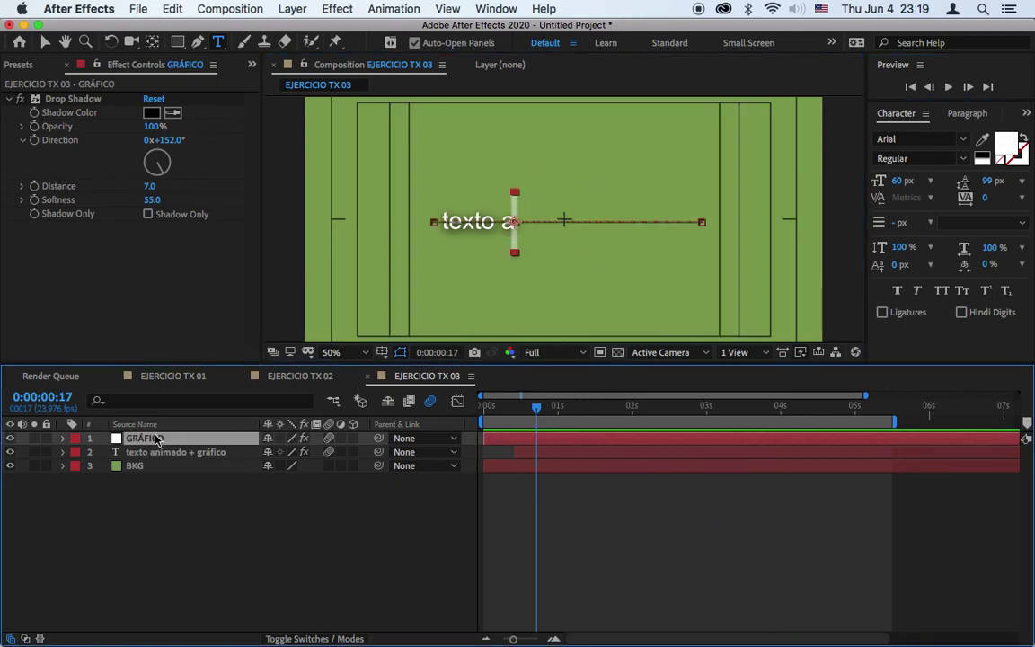
left_click(63, 99)
key("Delete")
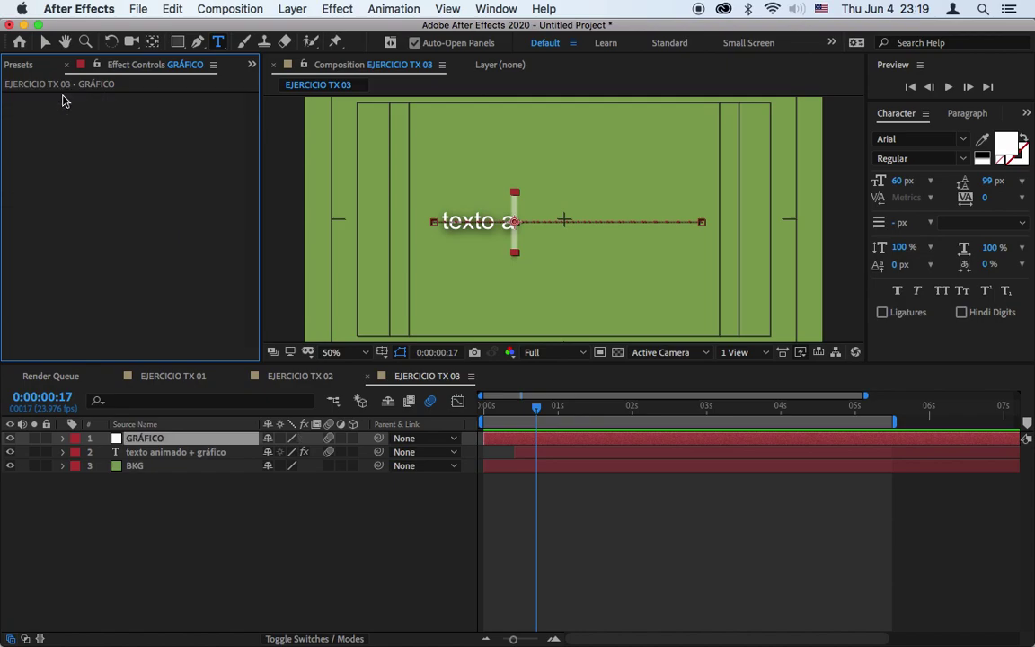
left_click(226, 525)
key("space")
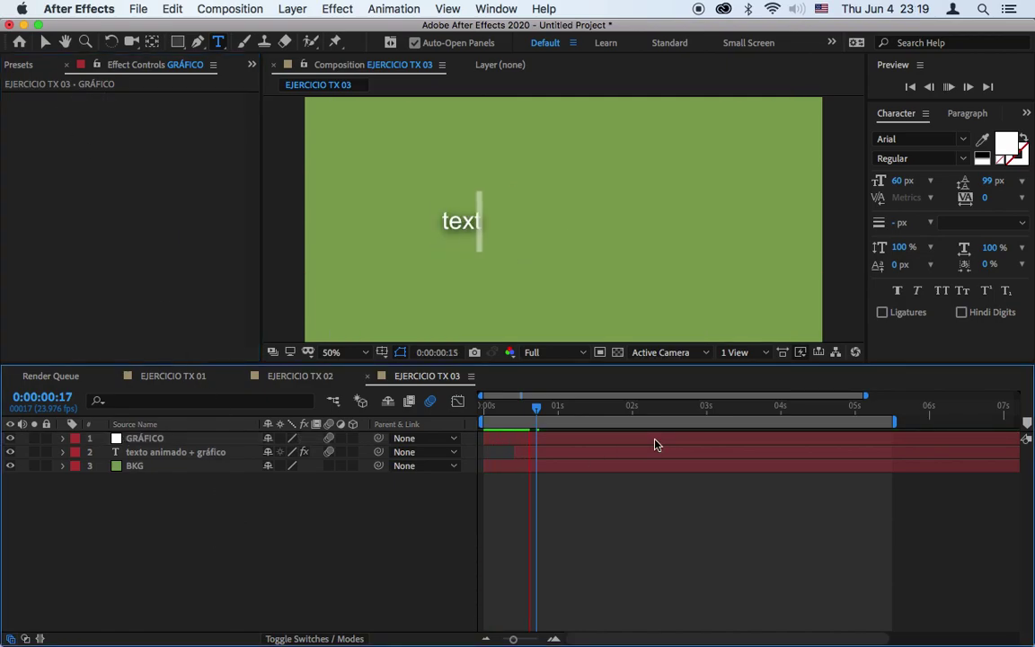
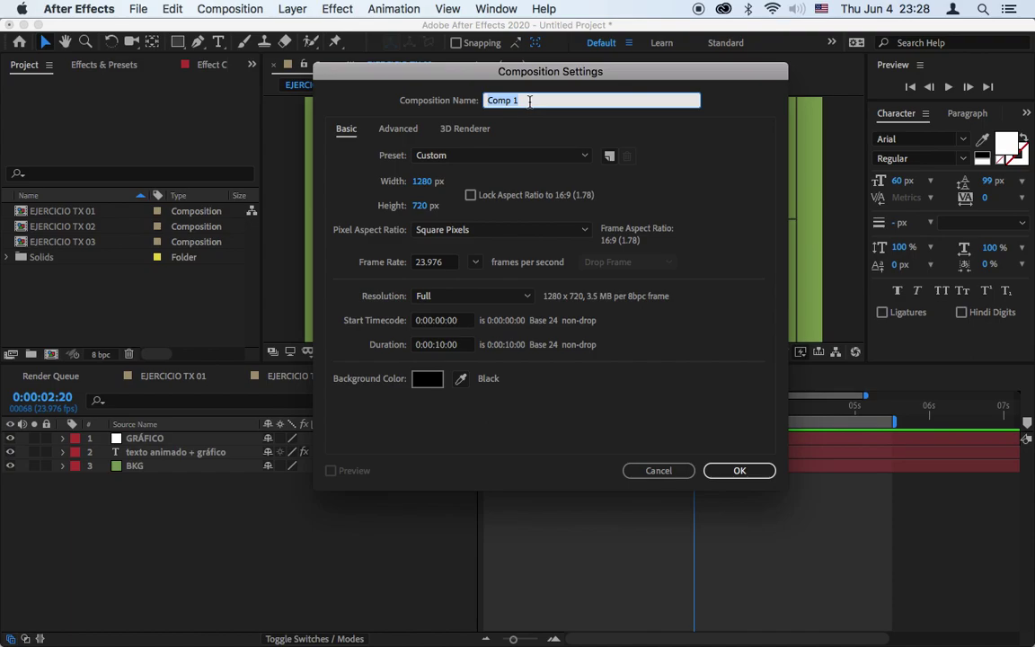
Step: Create the new composition as EJERCICIO TX 04 and add the text "stroke fx" slightly left of the frame's centre
type("EJERCICIO TX 04")
left_click(741, 471)
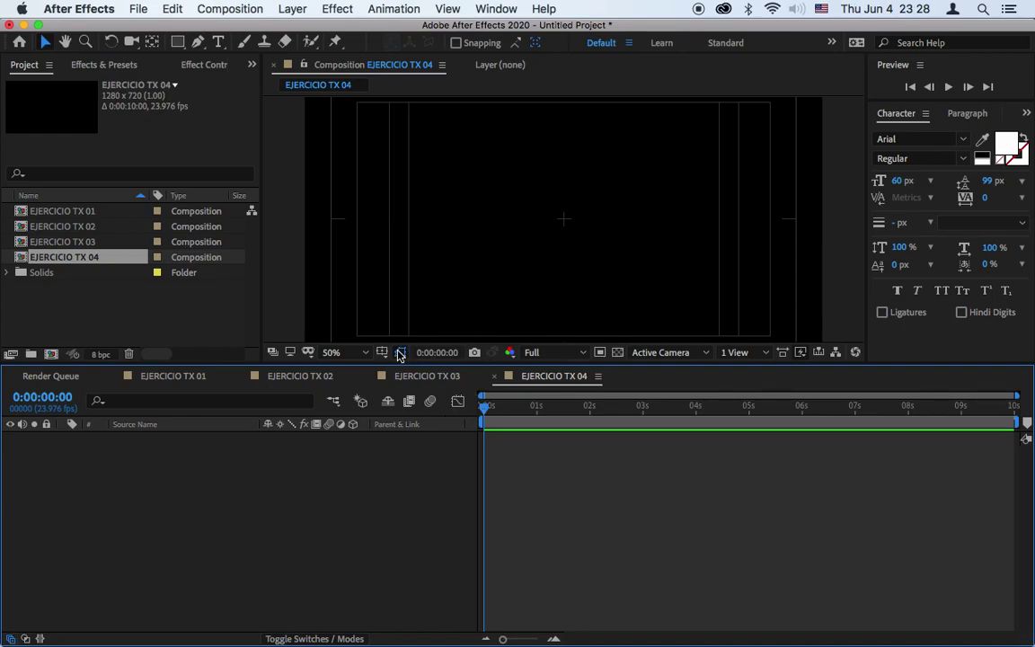
left_click(219, 41)
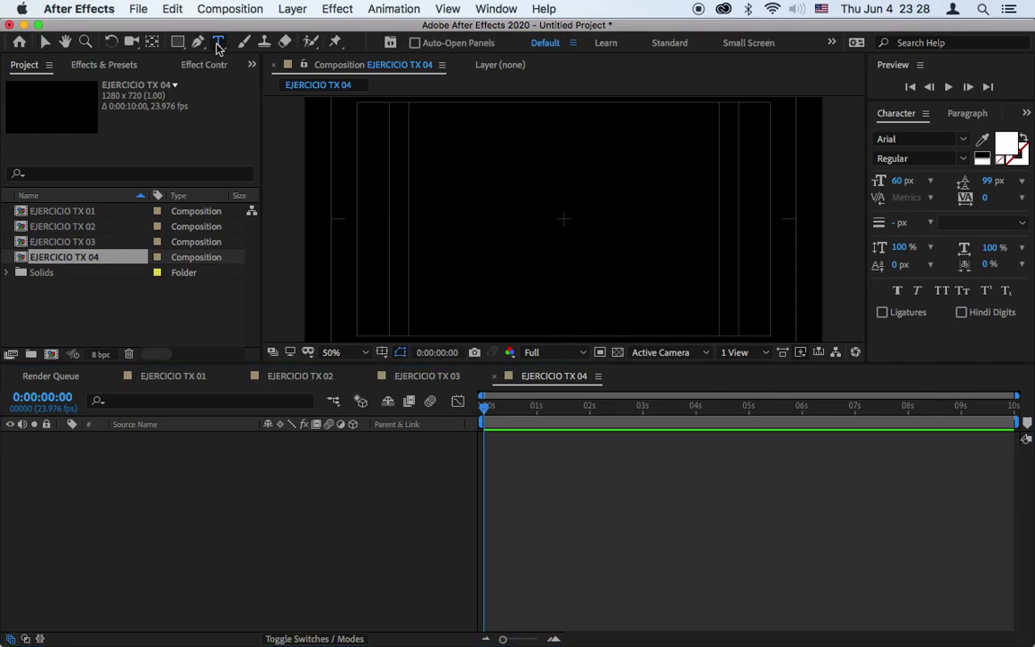
left_click(476, 217)
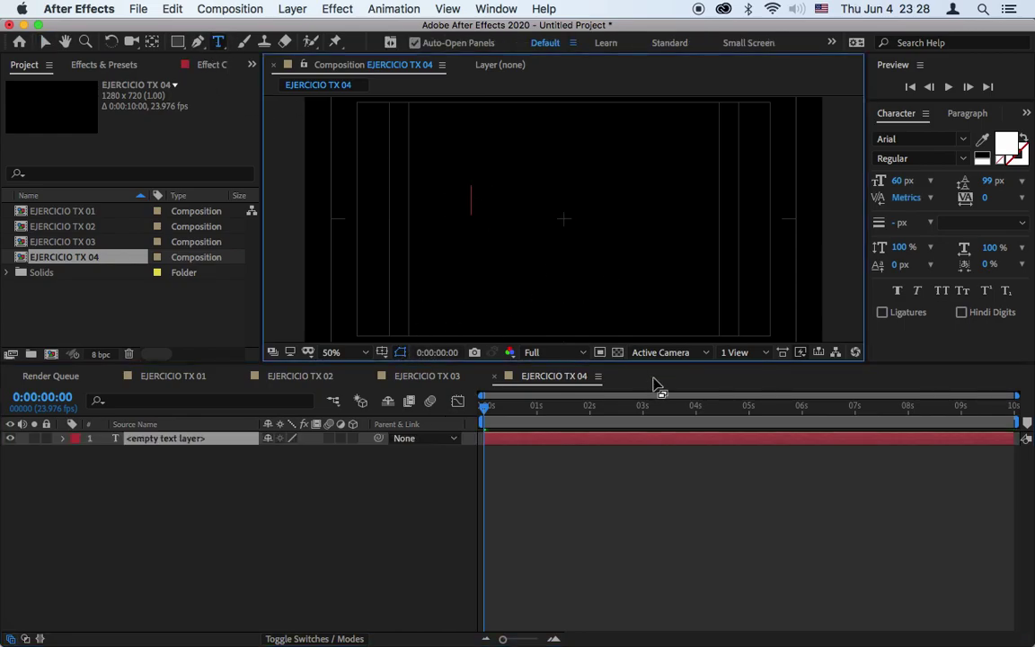
type("strok")
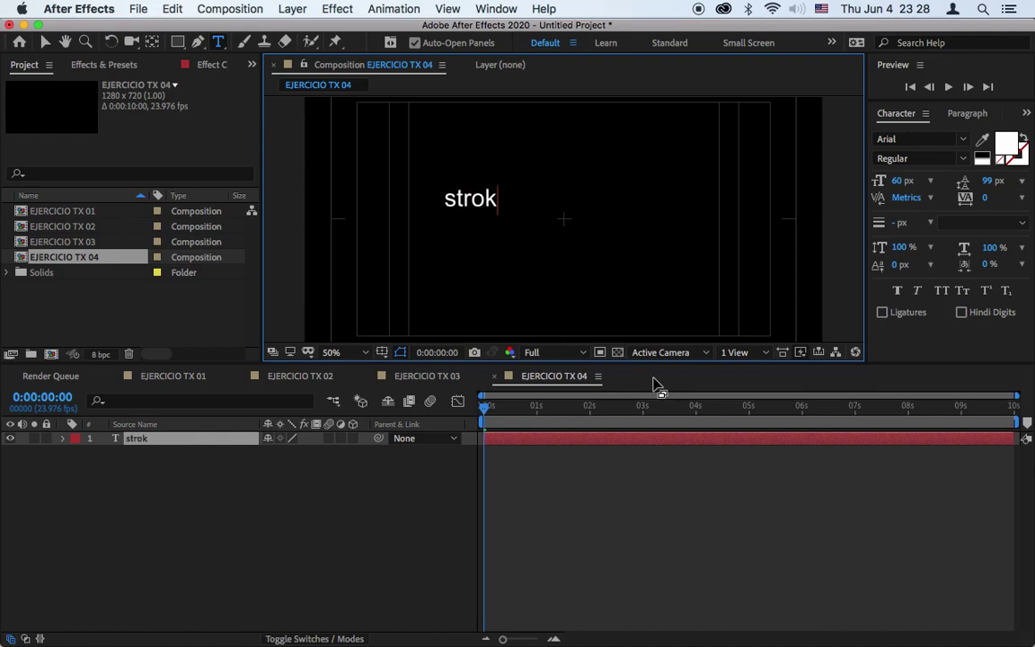
type("e")
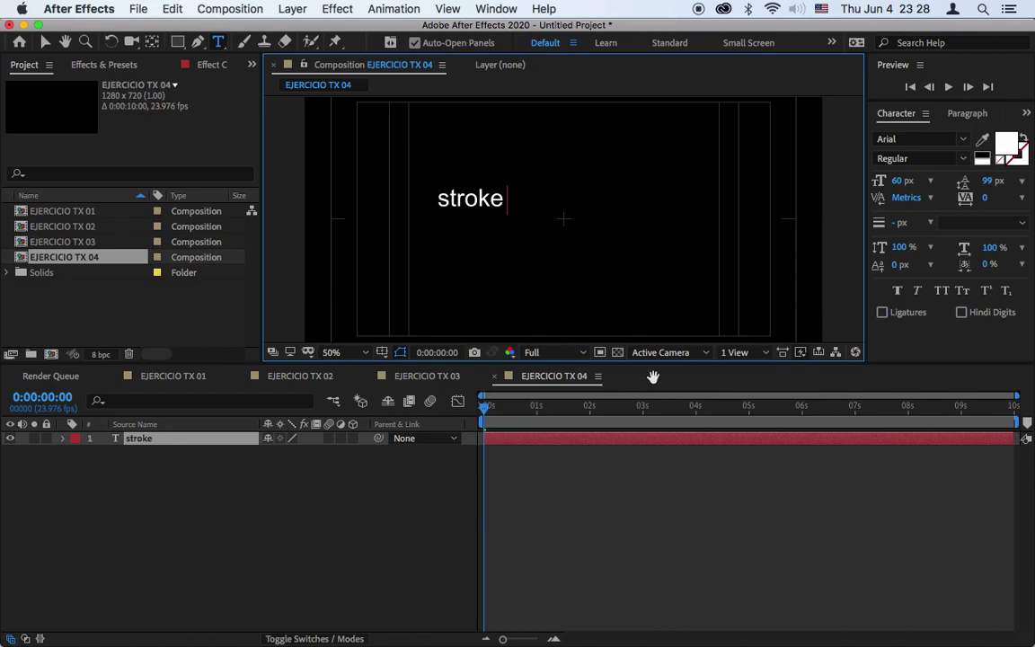
type(" fx")
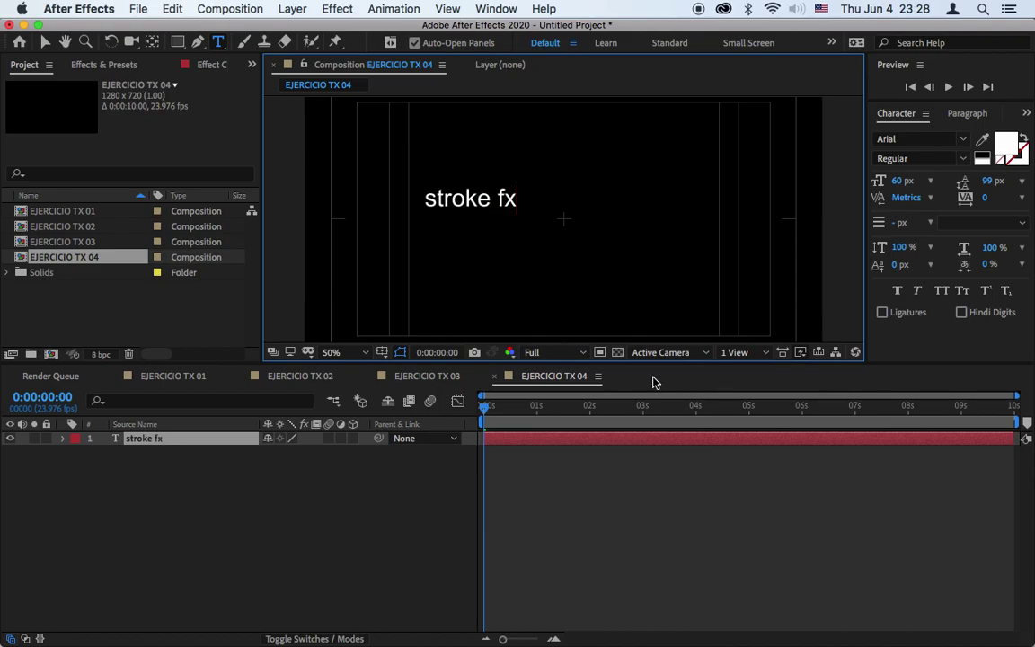
Step: Select all of the stroke fx text, try left alignment and set its paragraph alignment back to centred
key("super+a")
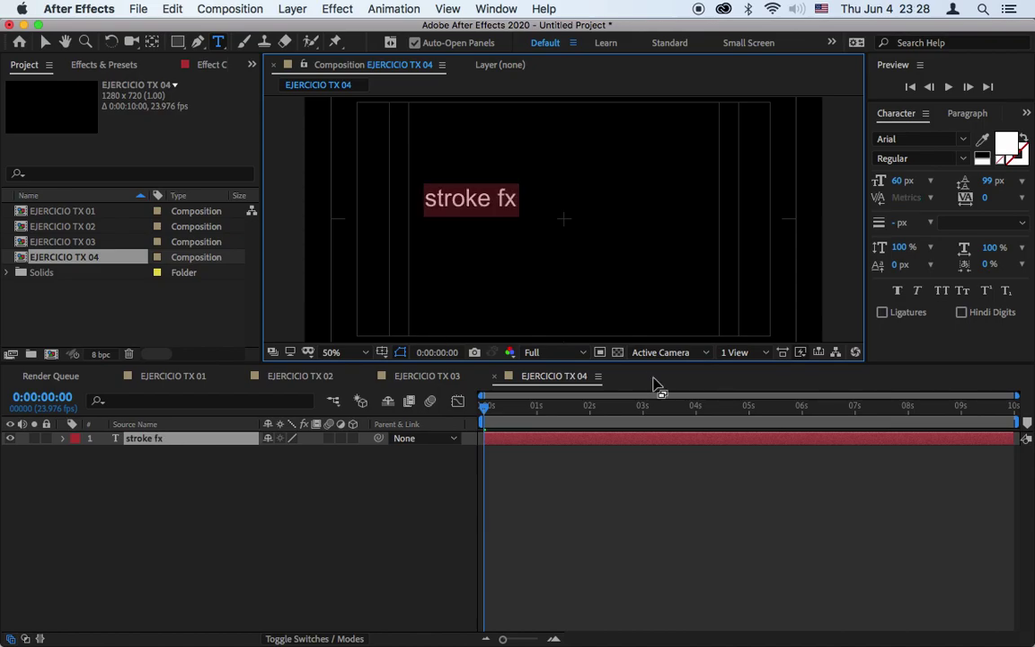
left_click(968, 114)
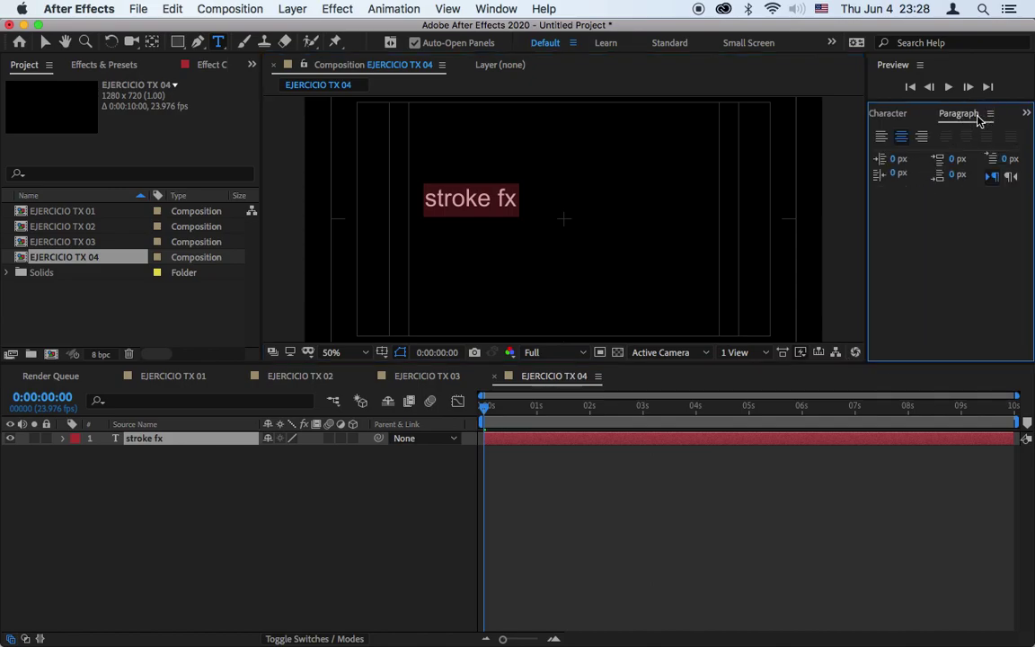
left_click(900, 137)
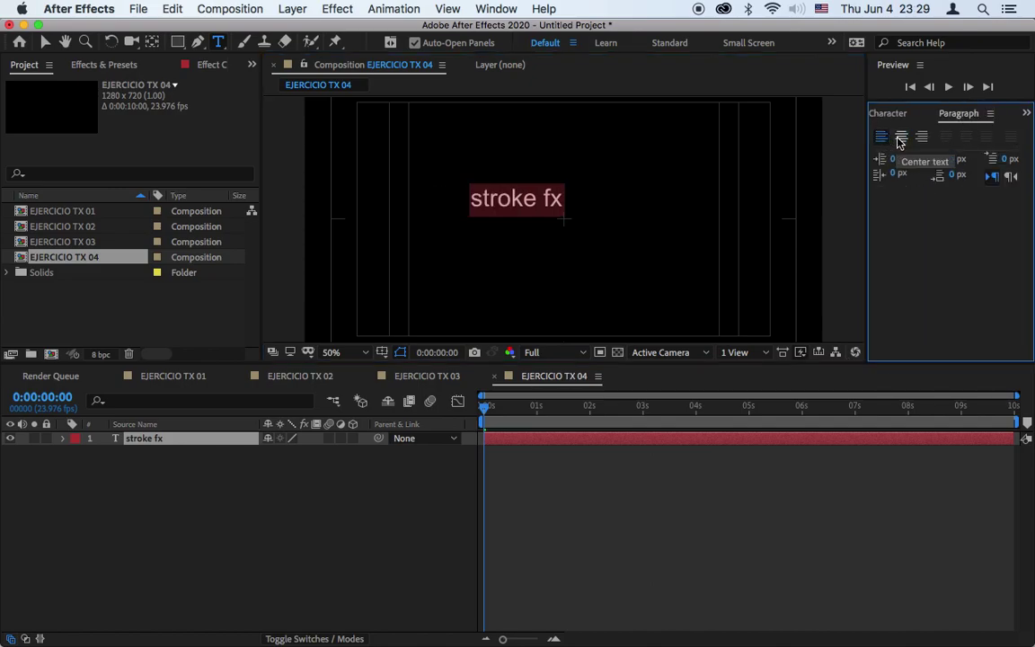
left_click(881, 136)
left_click(891, 115)
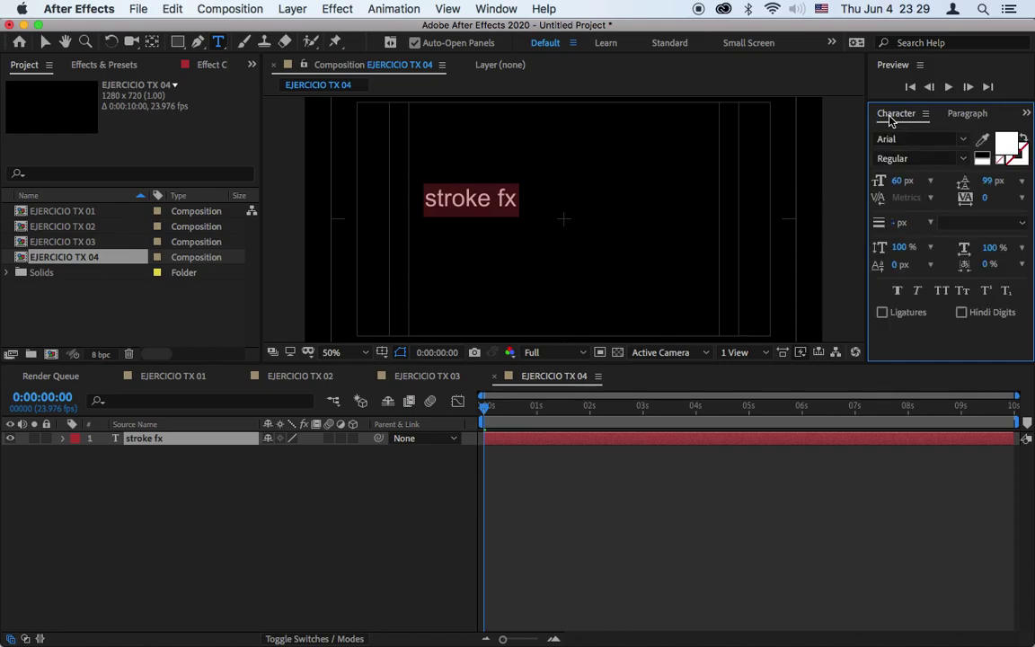
Step: Try the Bathey font on the stroke fx text, then set the font to Bernadette
left_click(962, 139)
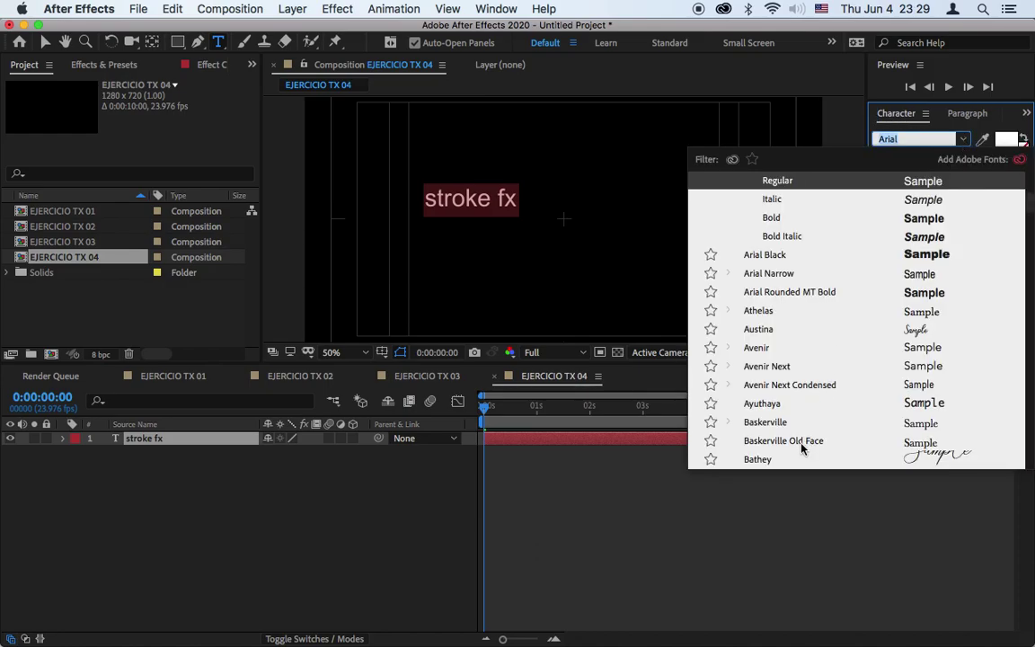
left_click(773, 460)
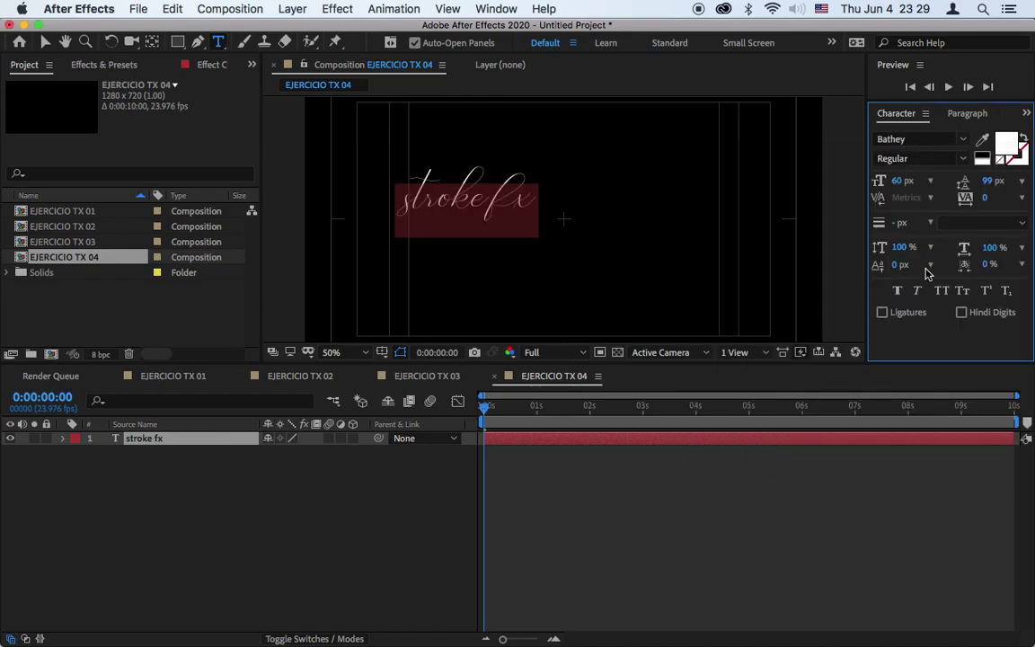
left_click(962, 141)
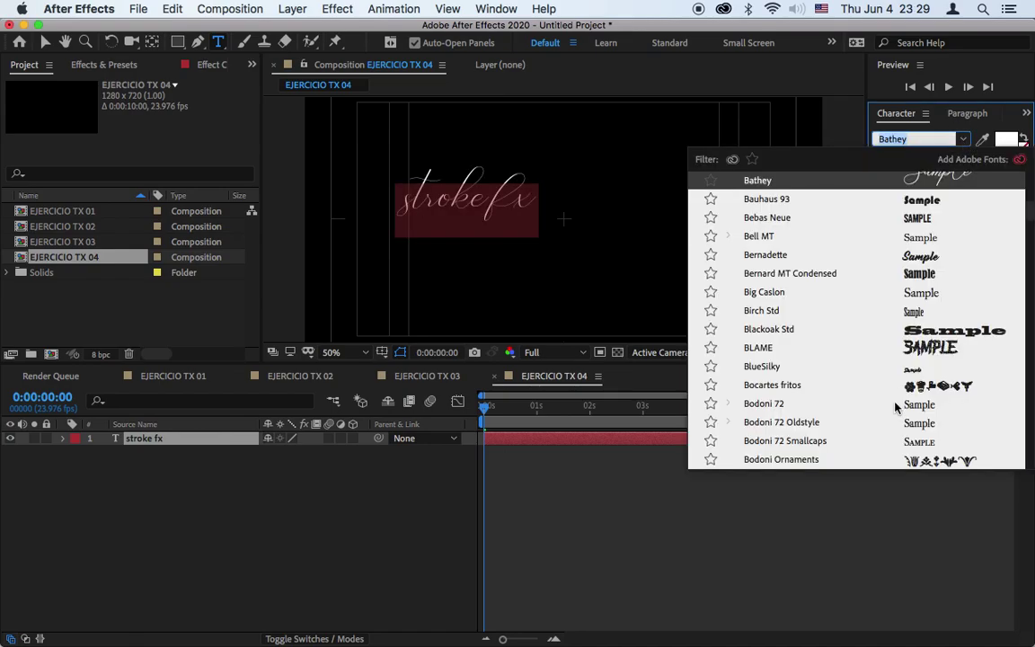
left_click(837, 256)
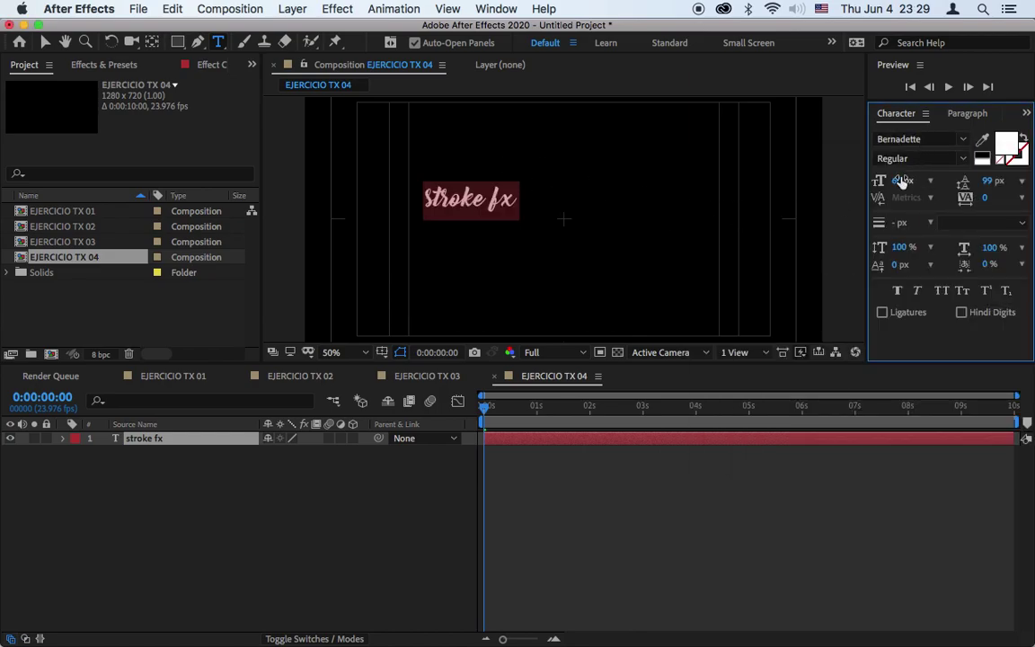
Step: Enlarge the stroke fx text to a font size of 187 px and finish editing it with the Selection tool
mouse_move(900, 183)
left_mouse_down()
mouse_move(942, 194)
mouse_move(1020, 181)
left_mouse_up()
left_click_drag(901, 180, 880, 182)
left_click(45, 42)
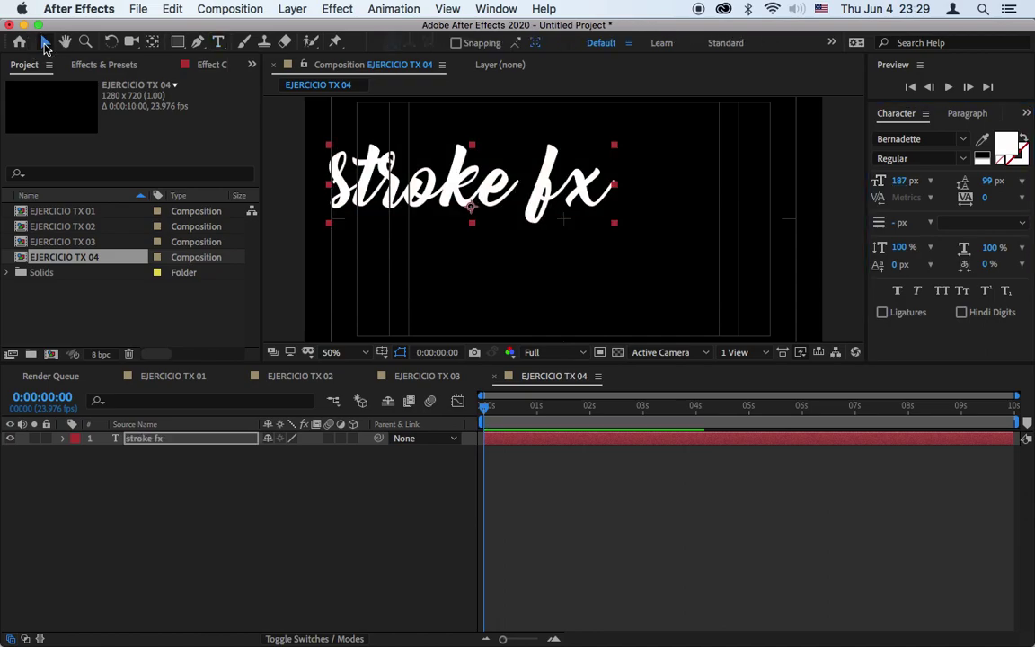
Step: Move the stroke fx text to the centre of the frame and try the Butterfly Kiss - Personal Use font on it
mouse_move(539, 220)
left_mouse_down()
mouse_move(635, 226)
mouse_move(620, 236)
mouse_move(607, 225)
mouse_move(621, 230)
left_mouse_up()
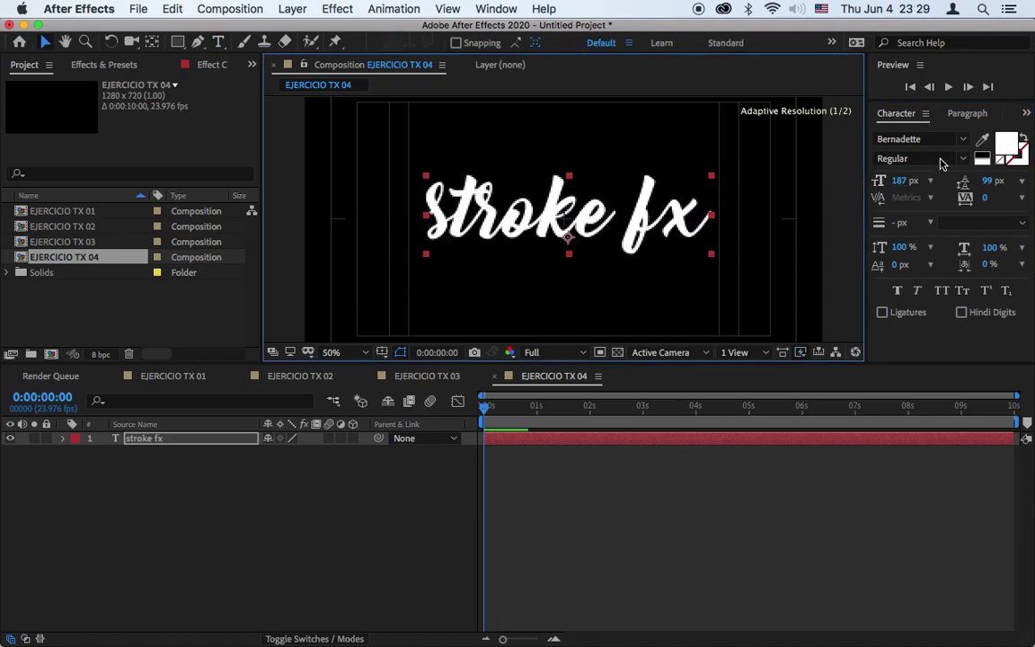
left_click(963, 143)
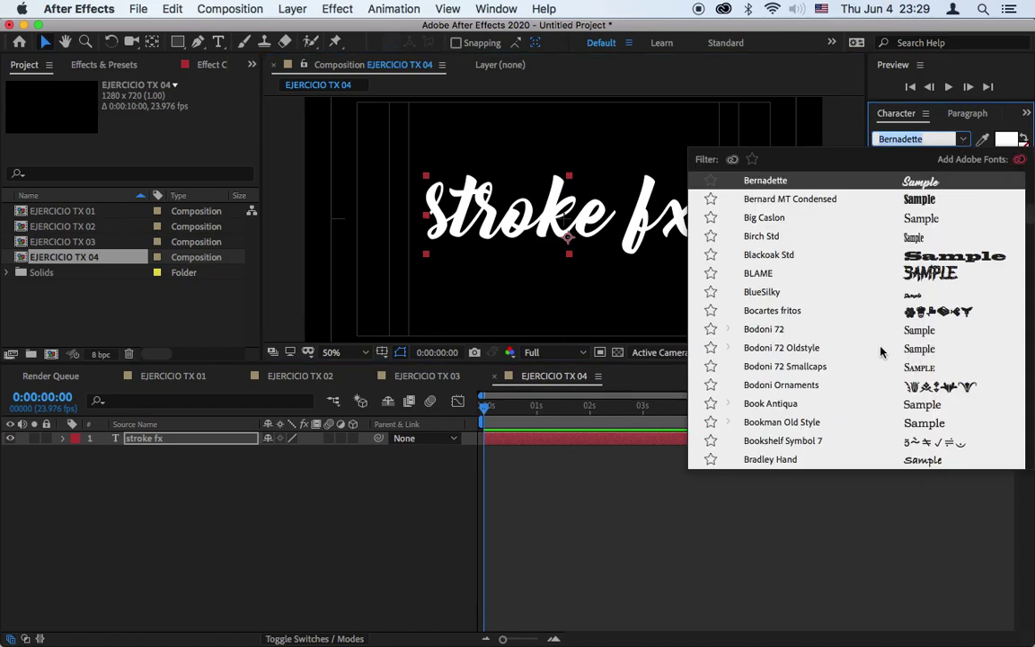
scroll(868, 332, "down", 5)
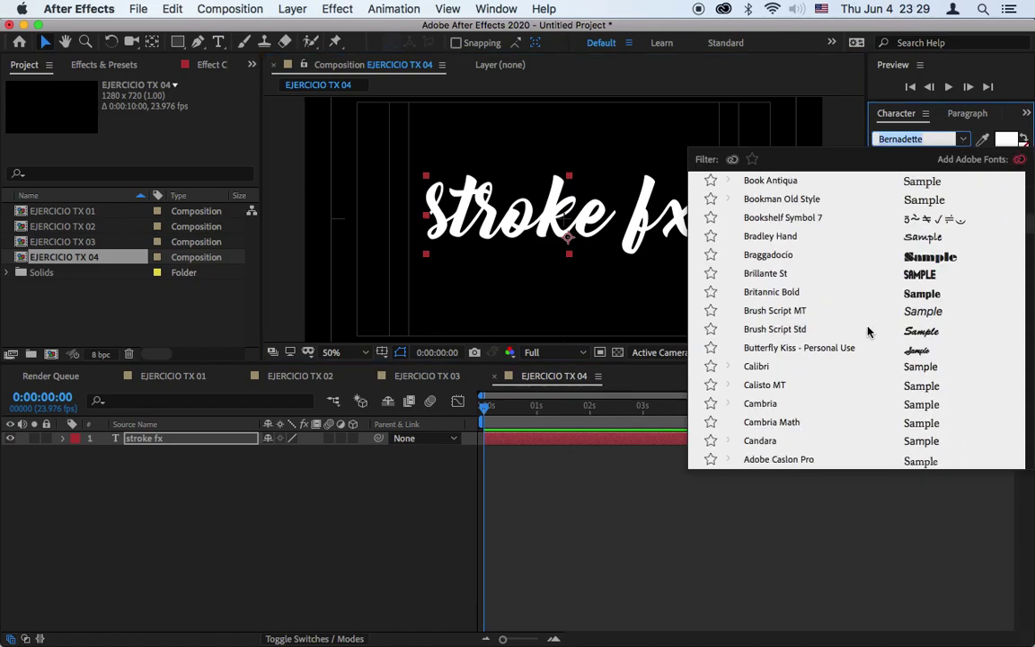
scroll(868, 331, "down", 1)
left_click(848, 329)
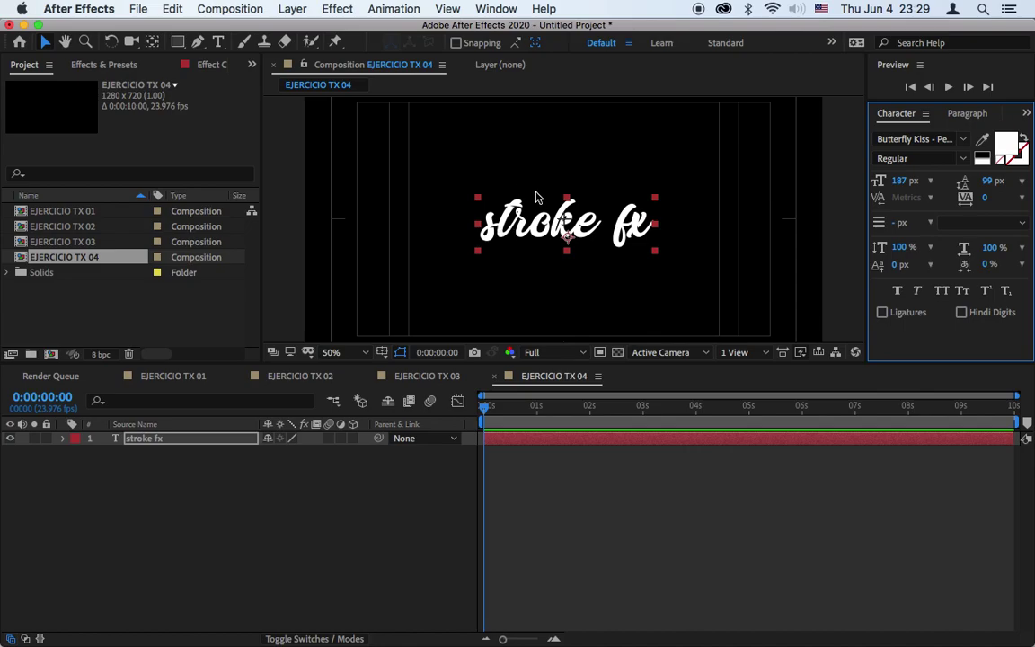
Step: Try the Monotype Corsiva font on the stroke fx text
left_click(963, 160)
left_click(963, 161)
left_click(962, 141)
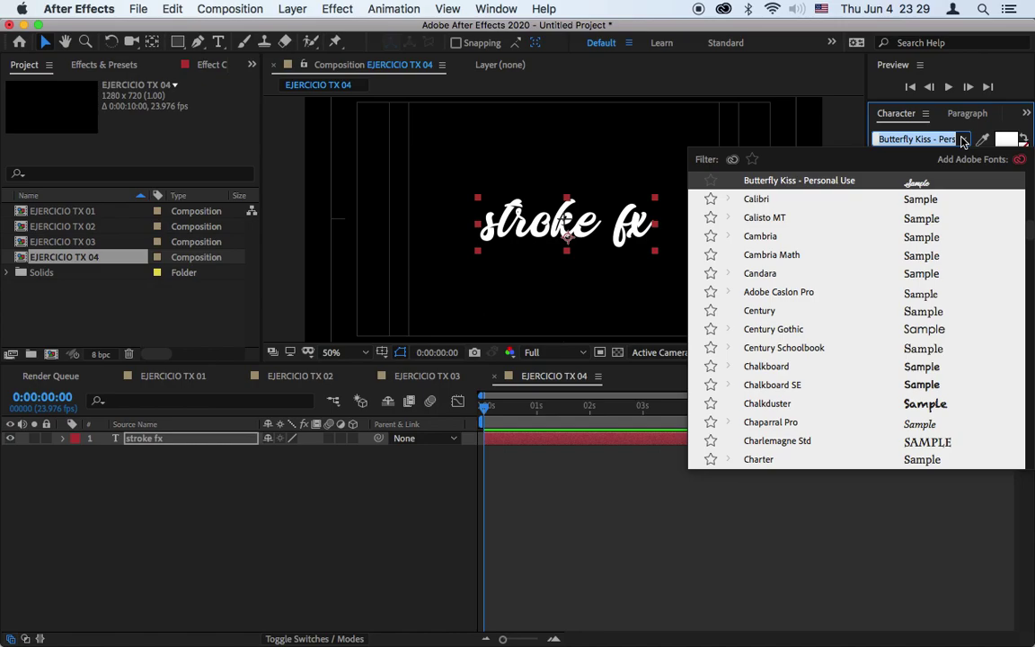
scroll(848, 328, "down", 5)
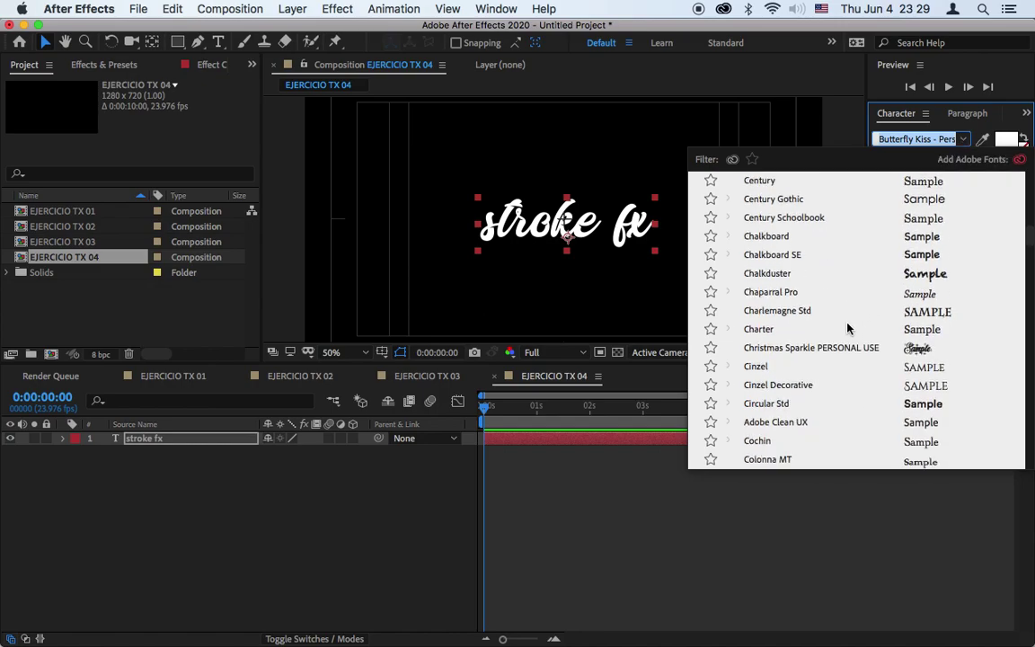
scroll(847, 329, "down", 6)
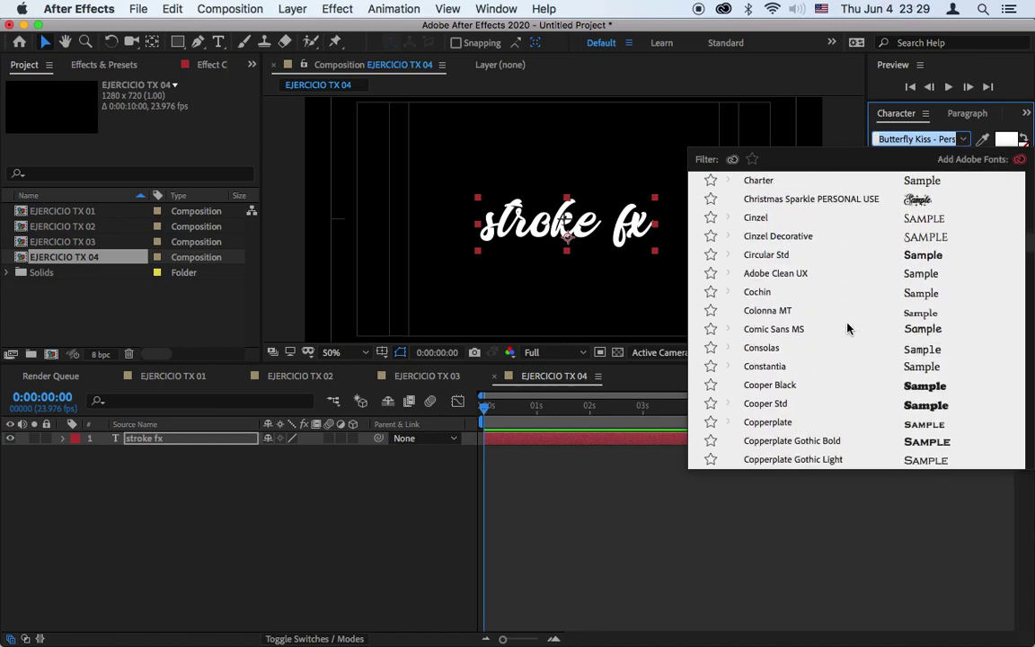
scroll(847, 328, "down", 5)
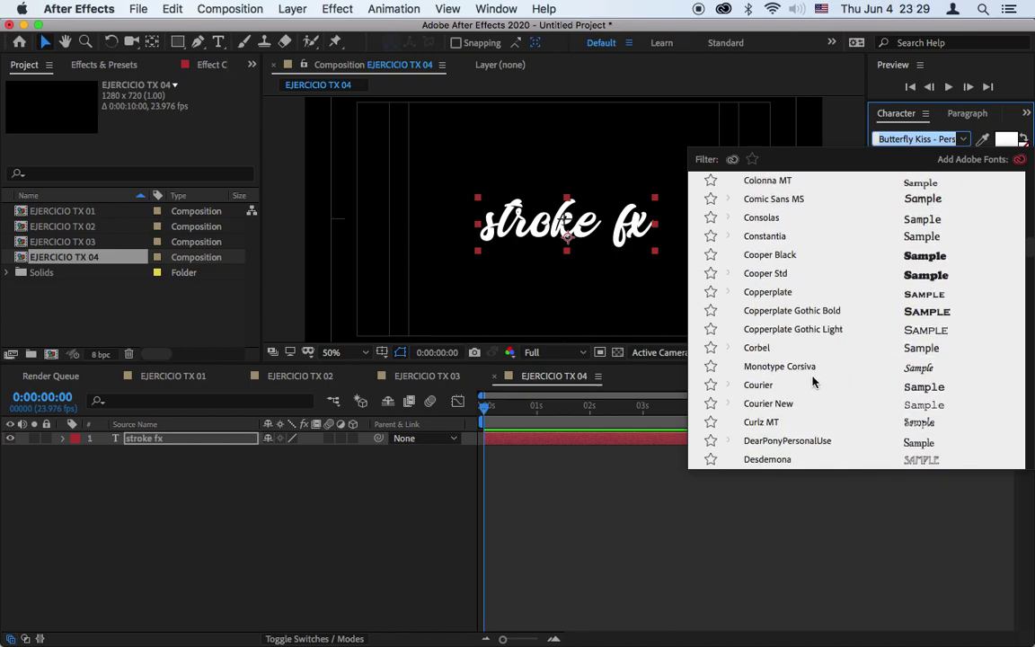
left_click(802, 368)
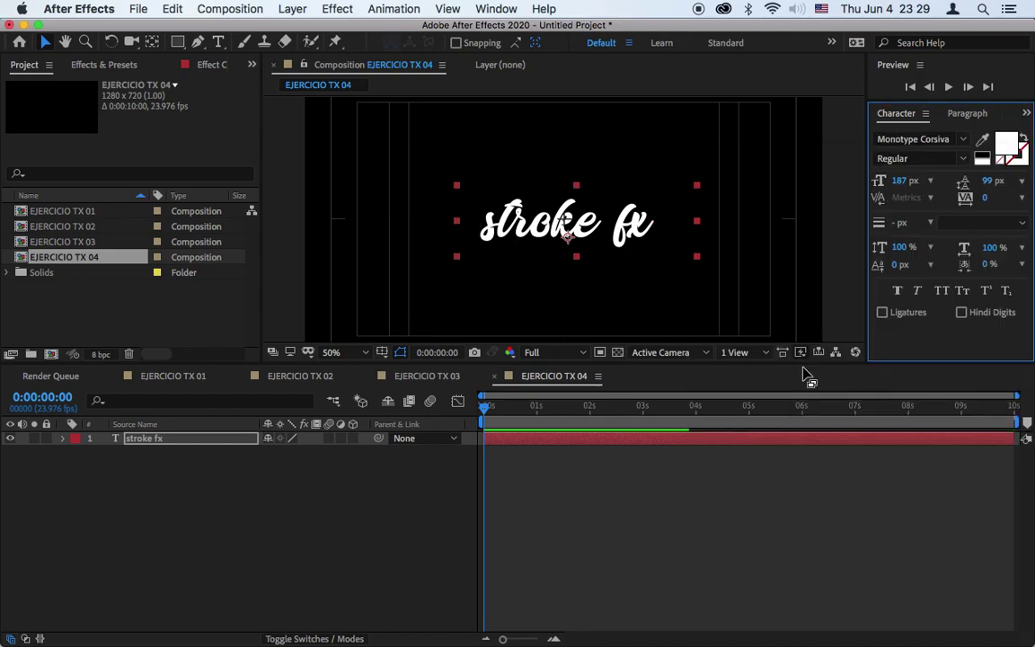
Step: Try the Edwardian Script ITC, gabriella and Highest Dafont fonts on the stroke fx text in turn
left_click(963, 141)
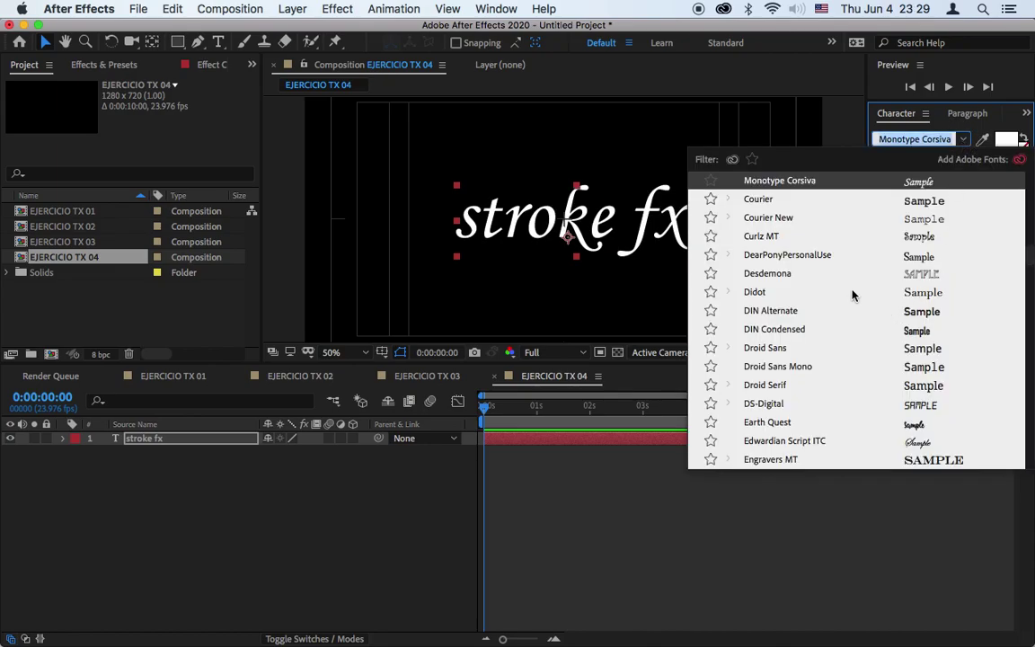
scroll(851, 290, "down", 5)
left_click(810, 349)
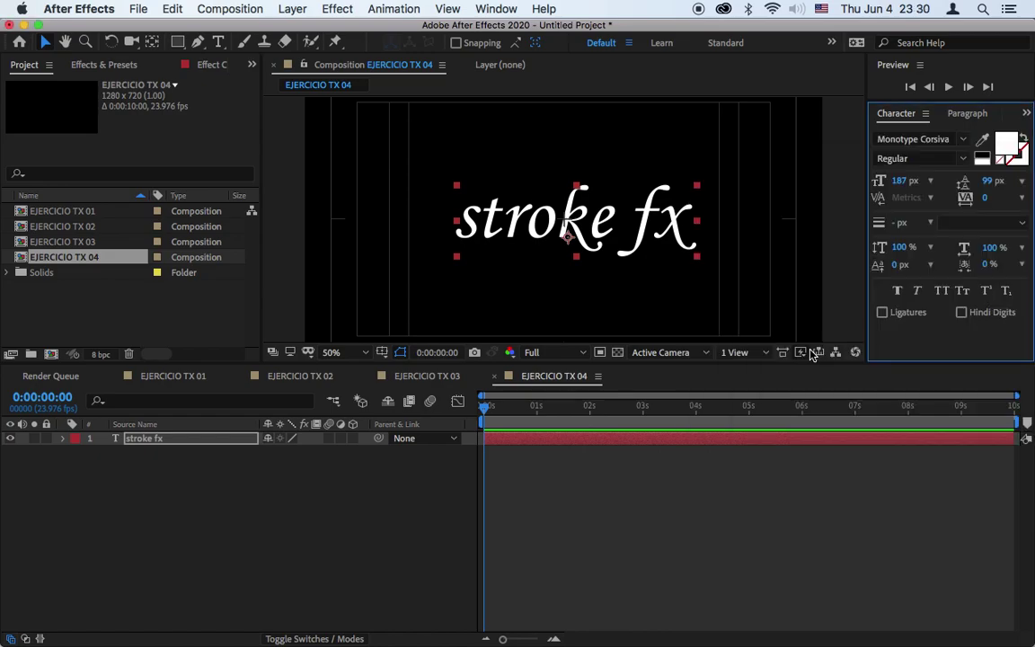
left_click(962, 140)
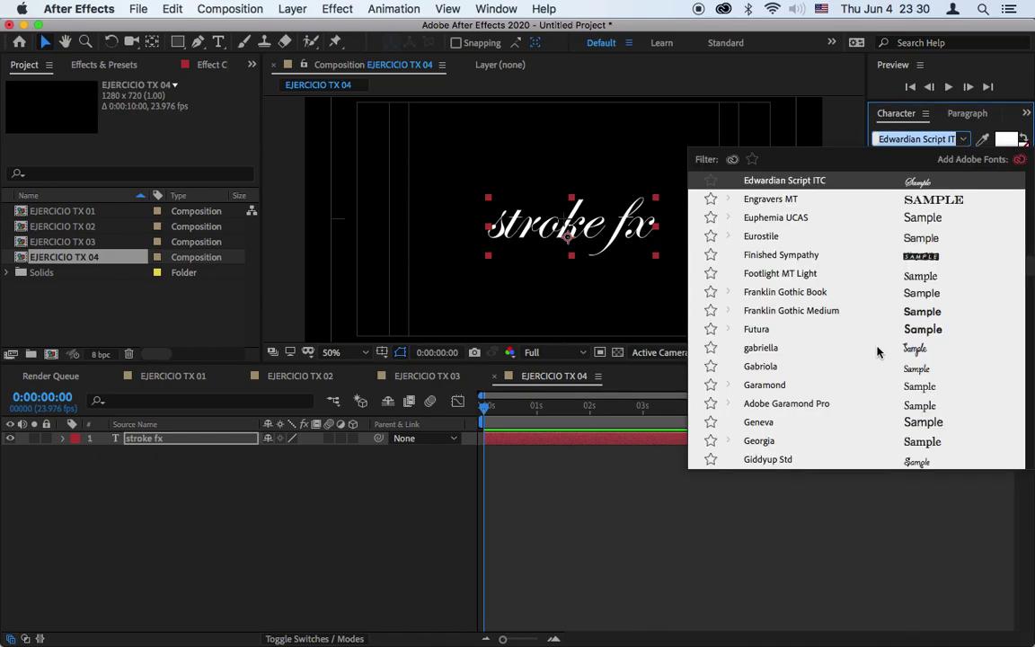
left_click(805, 349)
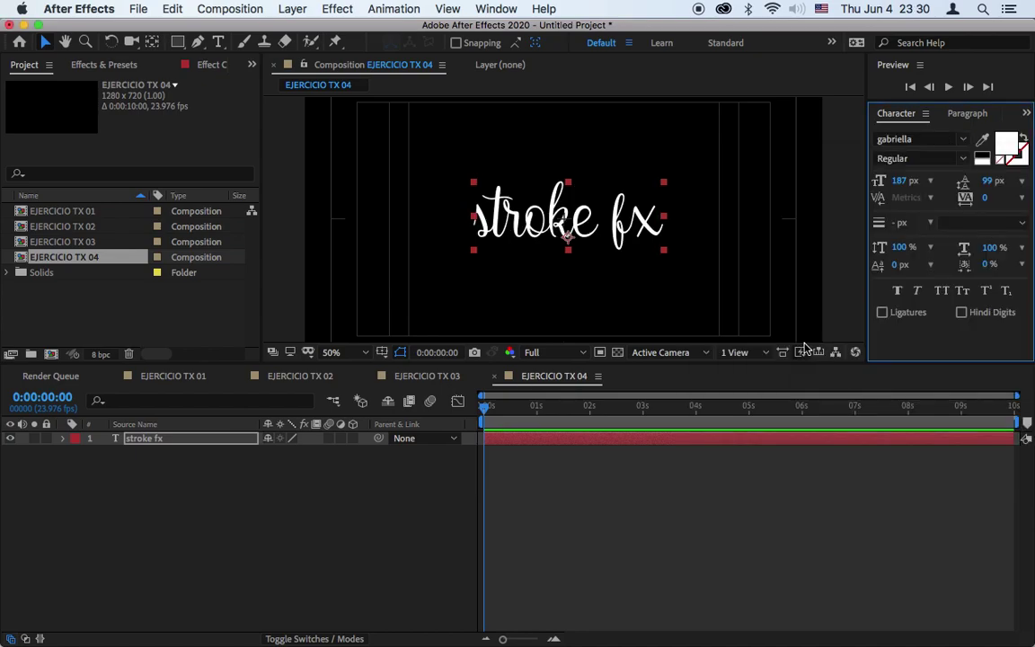
left_click(962, 140)
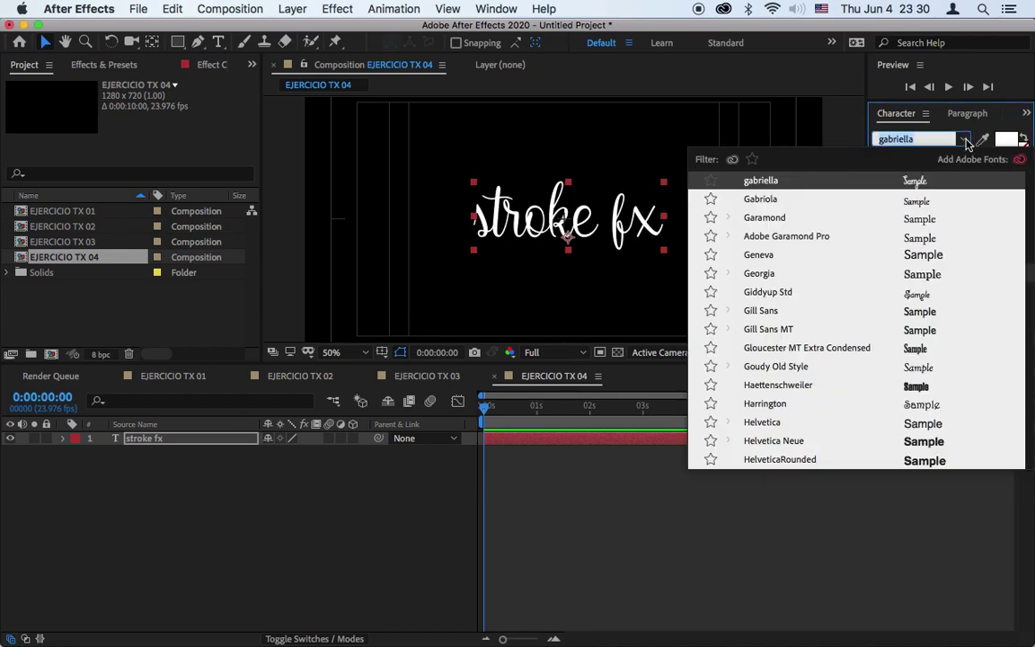
scroll(908, 323, "down", 9)
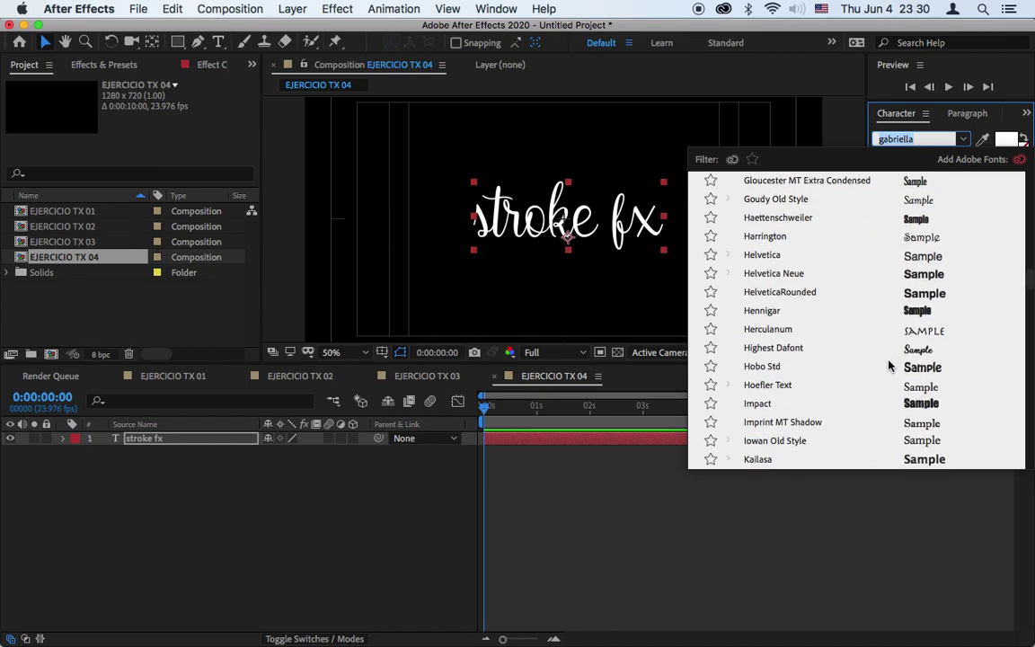
left_click(768, 348)
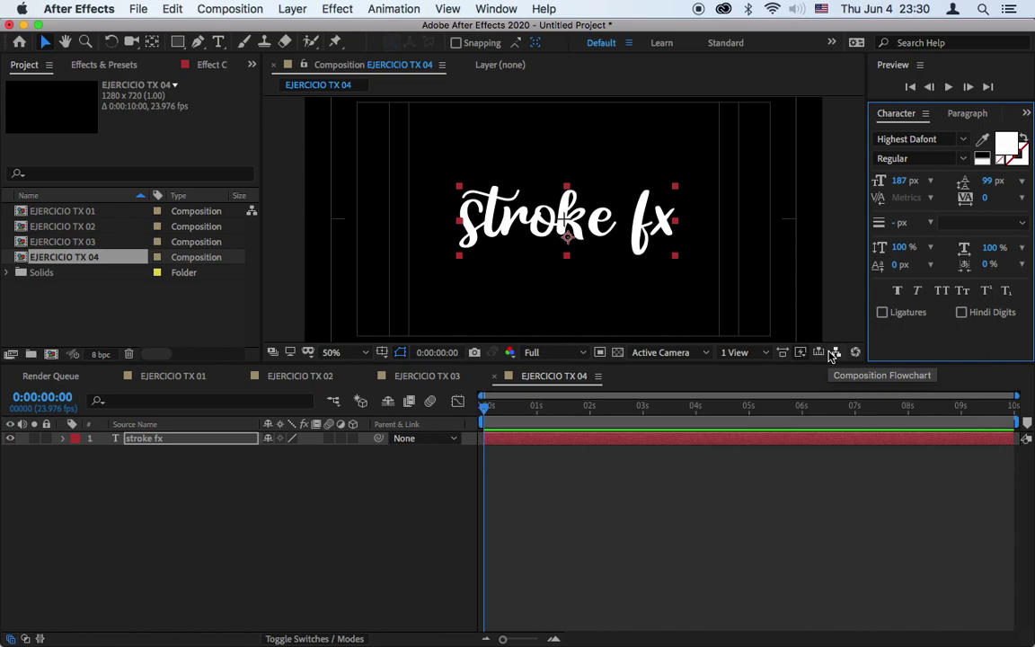
Step: Set the stroke fx text to the Laylantia font and enlarge its font size to 318 px
left_click(966, 140)
scroll(844, 330, "down", 3)
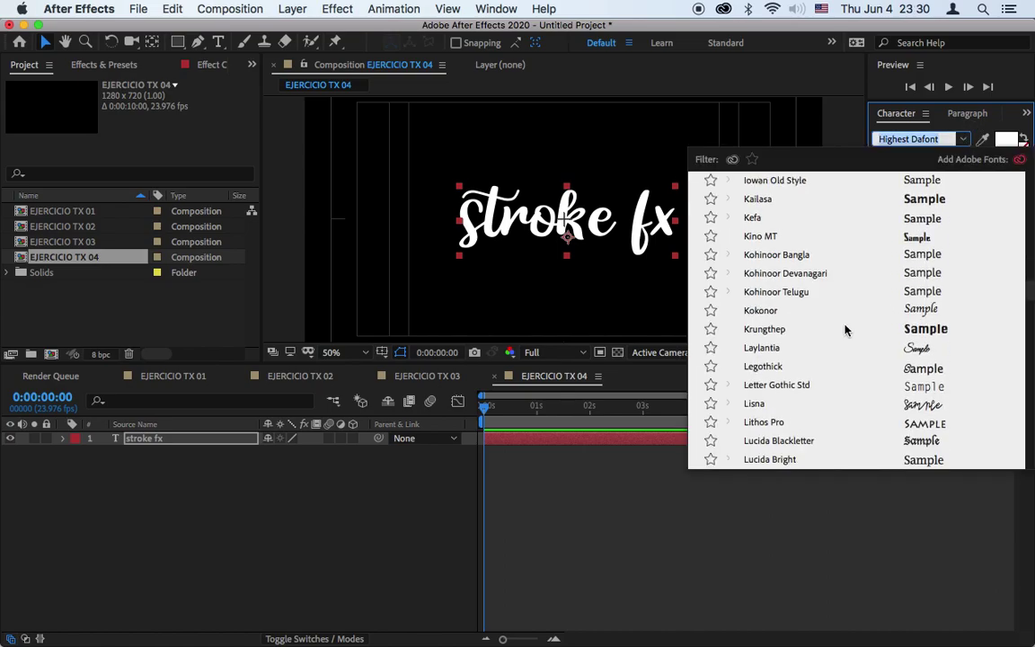
left_click(792, 347)
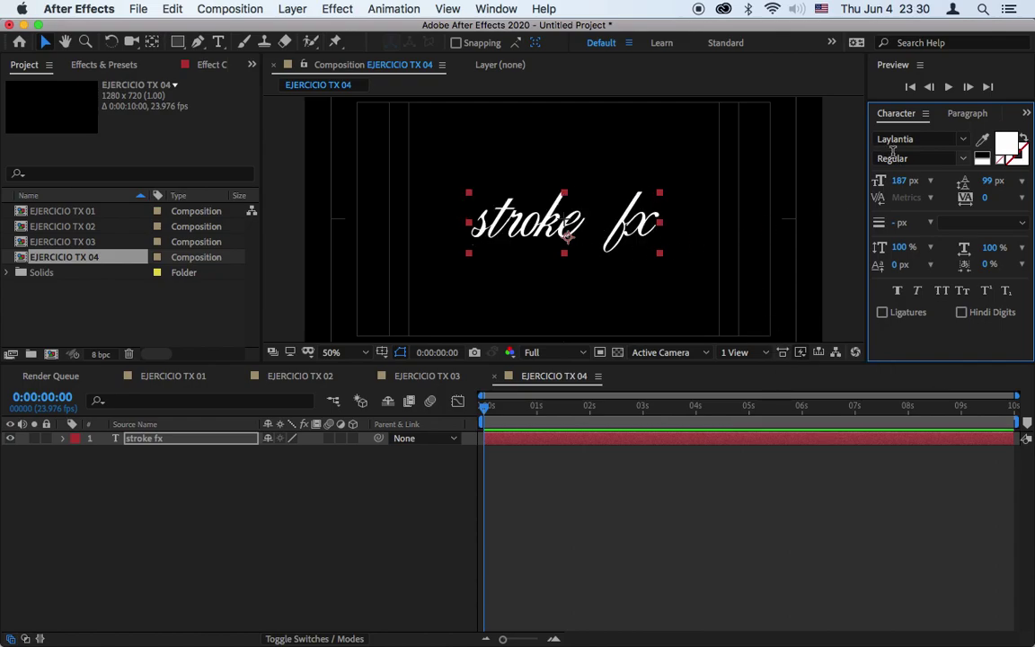
left_click_drag(903, 184, 1016, 185)
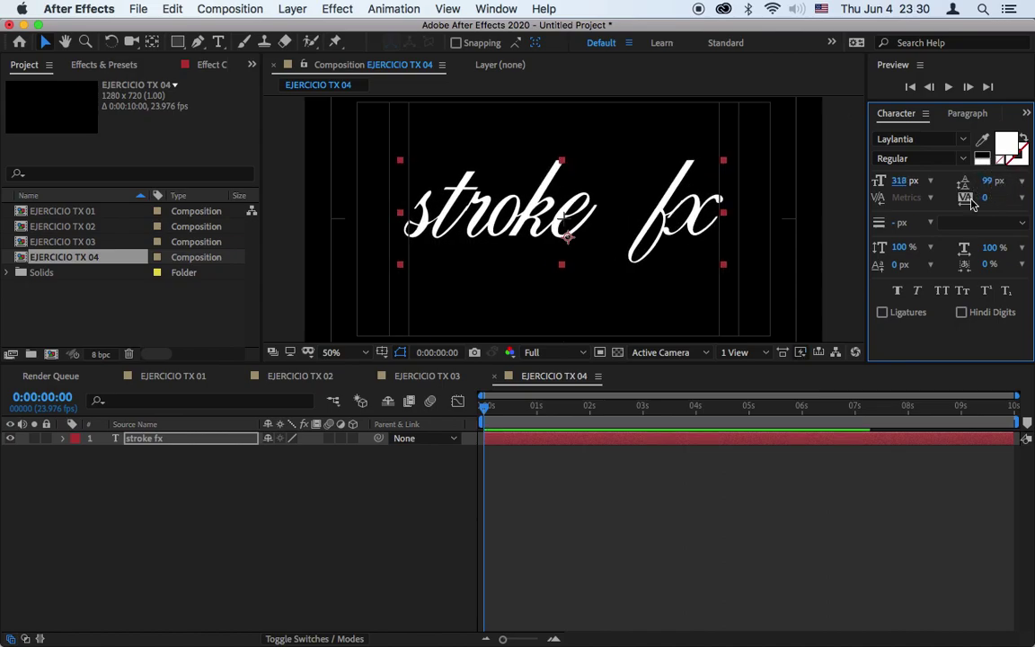
Step: Enlarge the composition viewer by making the timeline area shorter, and nudge the stroke fx text slightly left in the frame
left_click(522, 460)
left_click(519, 441)
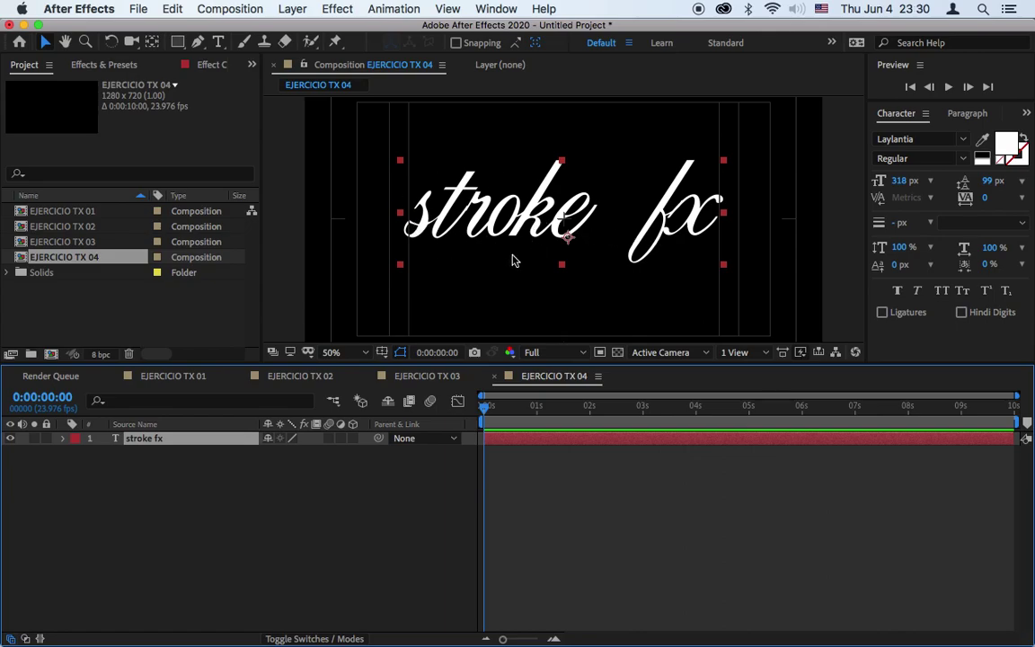
left_click(554, 462)
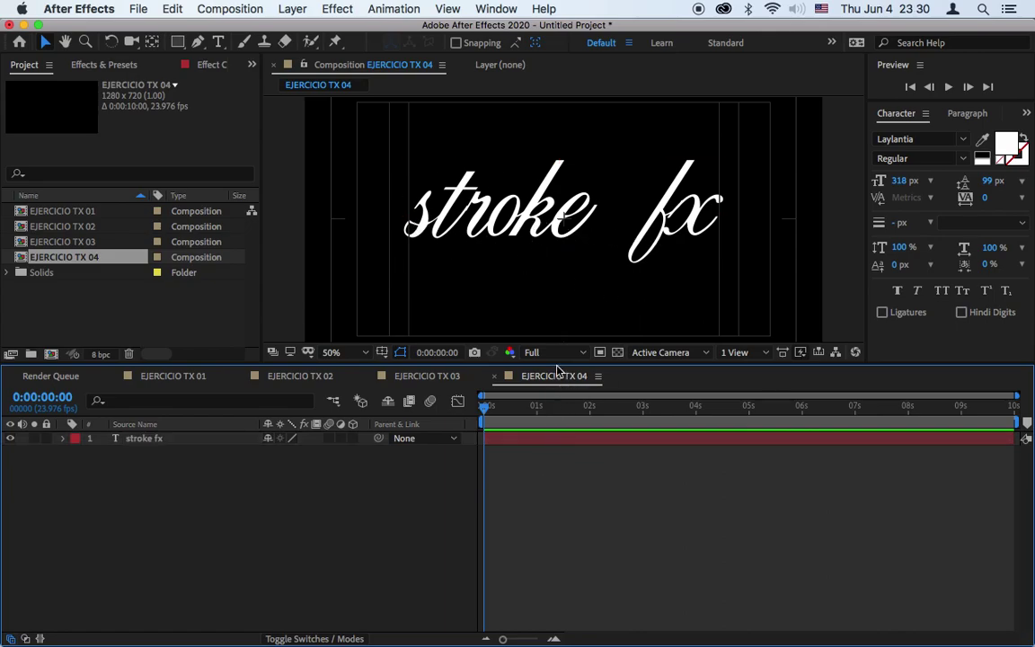
left_click_drag(556, 367, 582, 466)
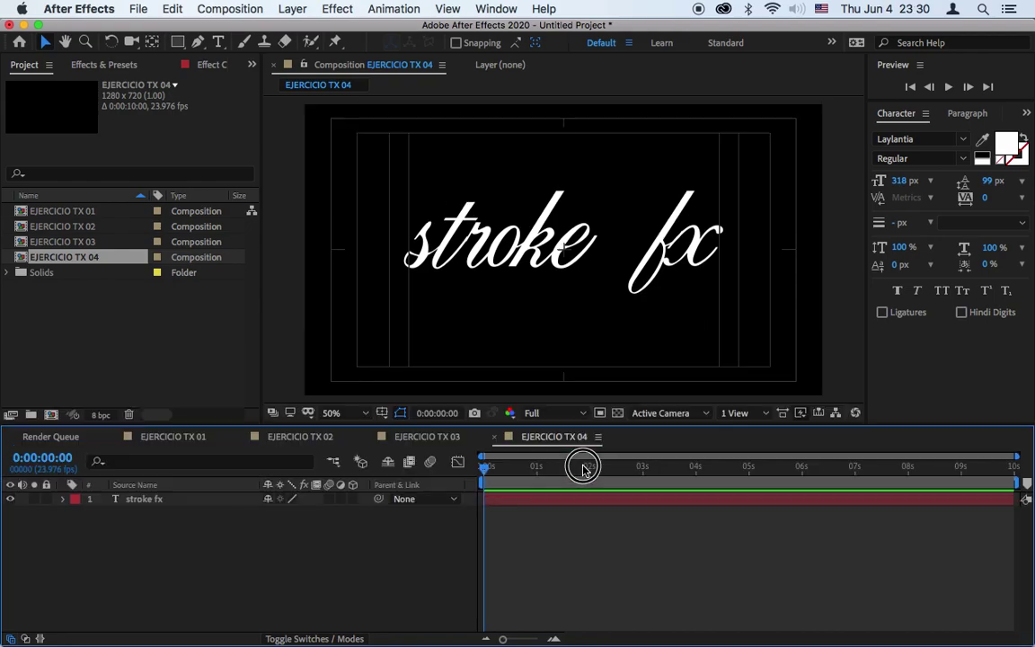
mouse_move(552, 286)
left_mouse_down()
mouse_move(578, 284)
mouse_move(638, 220)
mouse_move(623, 203)
mouse_move(485, 318)
mouse_move(559, 289)
mouse_move(538, 279)
left_mouse_up()
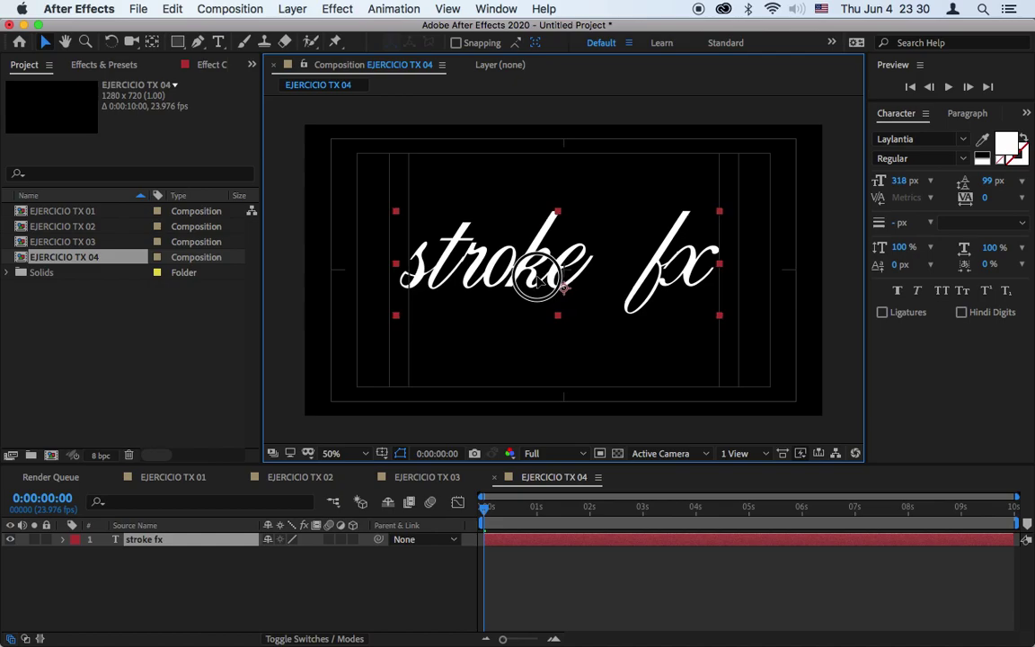
left_click(521, 555)
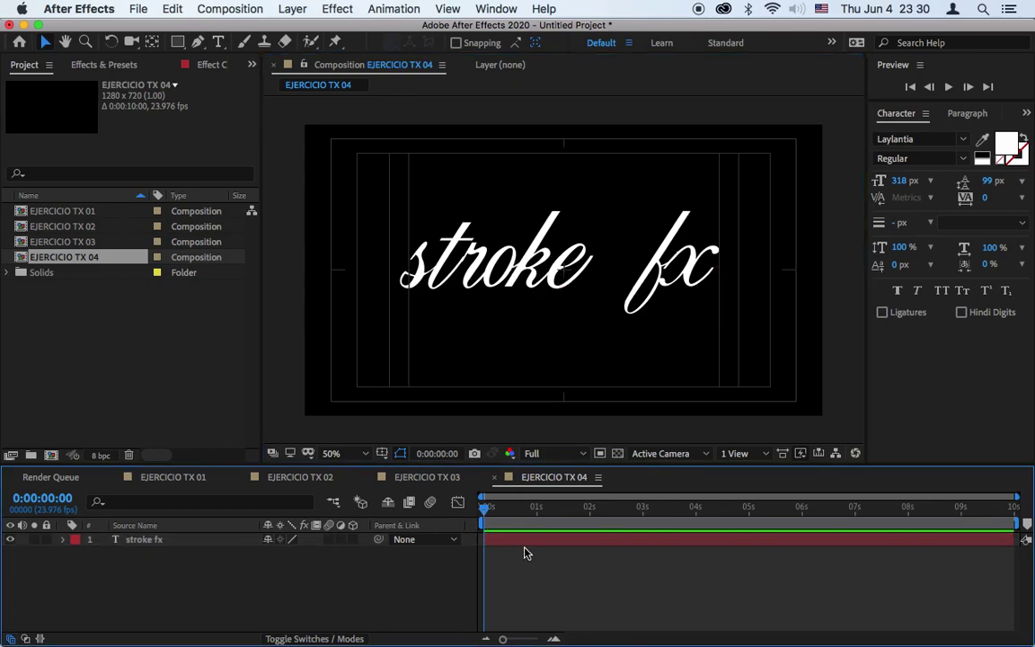
left_click(616, 546)
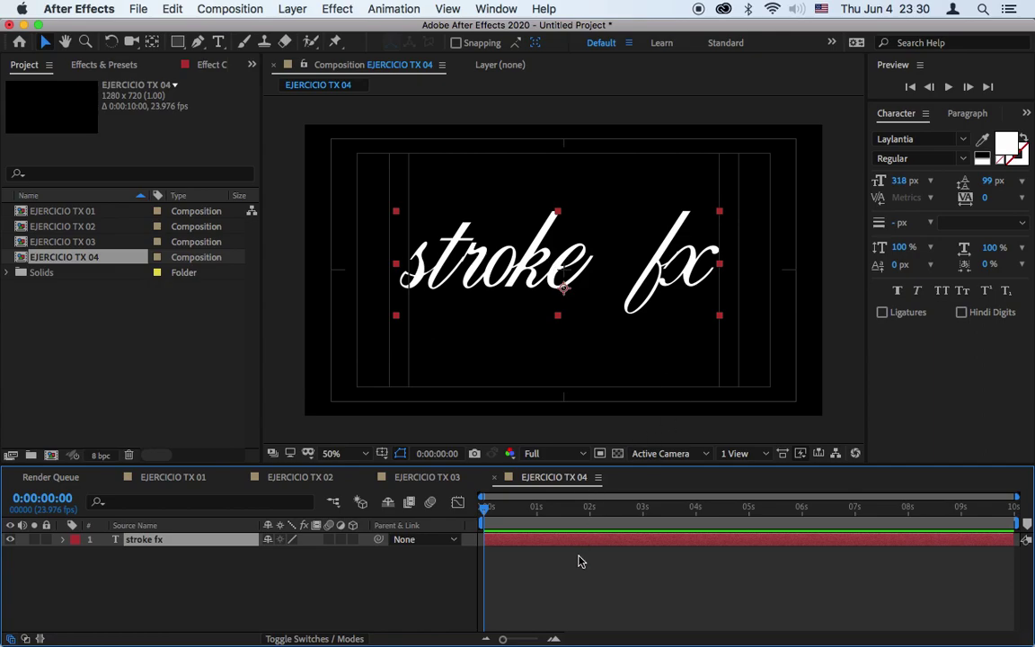
left_click(579, 562)
Step: Replace the initial lowercase s of the stroke fx text with a capital S and finish the text edit
left_click(578, 548)
key("super+t")
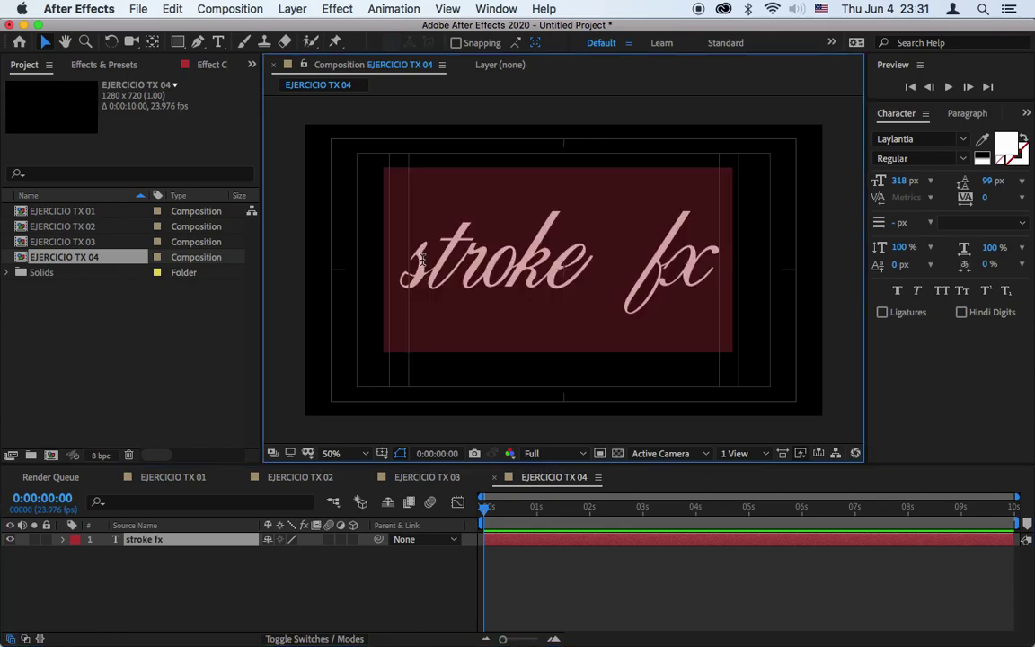
left_click(388, 260)
key("BackSpace")
type("S")
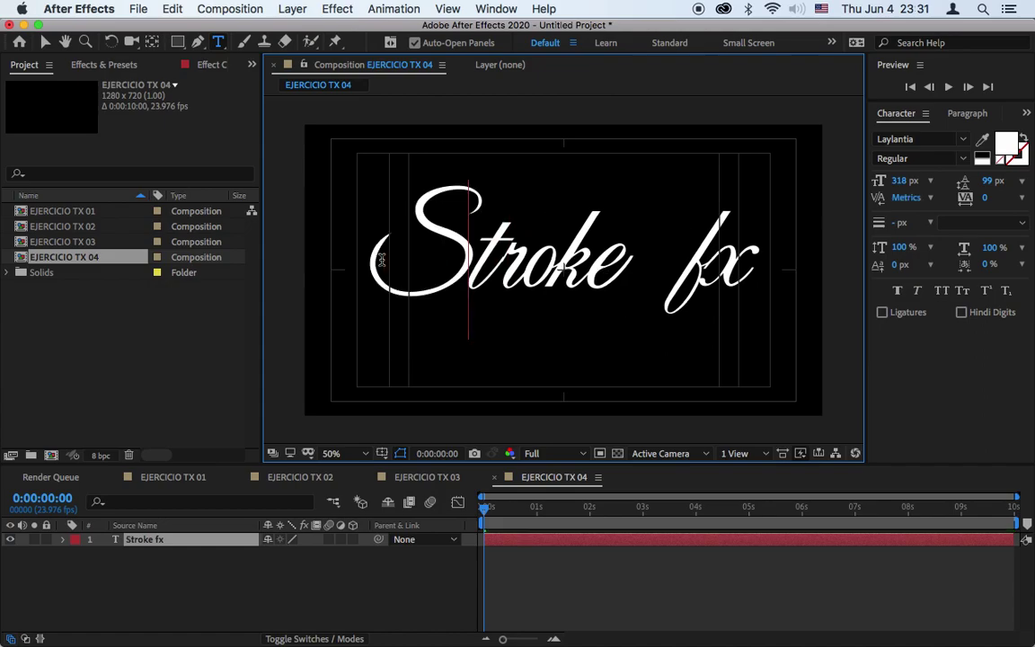
left_click(595, 584)
left_click(596, 539)
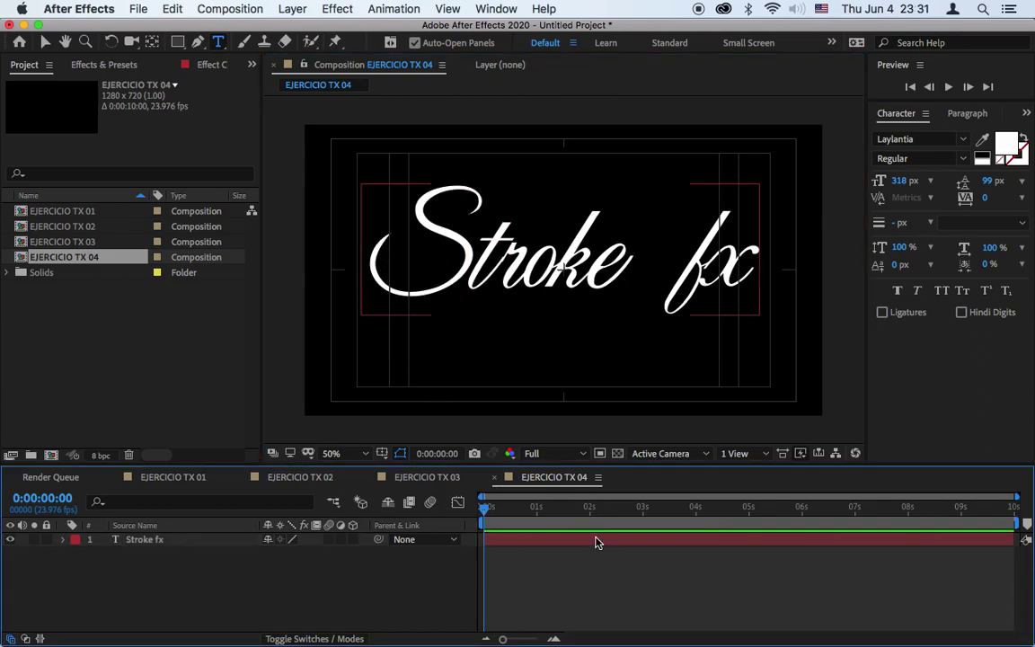
Step: Move the Stroke fx text slightly down in the frame with the Selection tool and leave its layer selected
key("v")
mouse_move(563, 271)
left_mouse_down()
mouse_move(563, 300)
mouse_move(555, 239)
mouse_move(556, 261)
mouse_move(565, 254)
left_mouse_up()
left_click(529, 561)
left_click(526, 542)
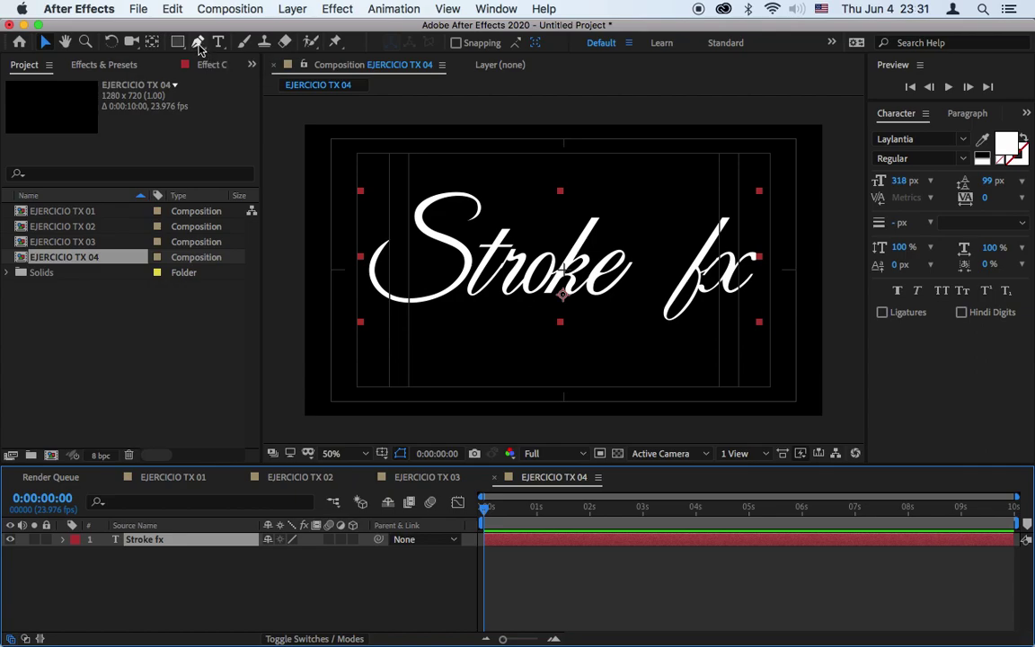
Step: Examine the Stroke fx lettering at 200% magnification with the Pen tool as the drawing tool, surveying the letters from t to f
left_click(200, 44)
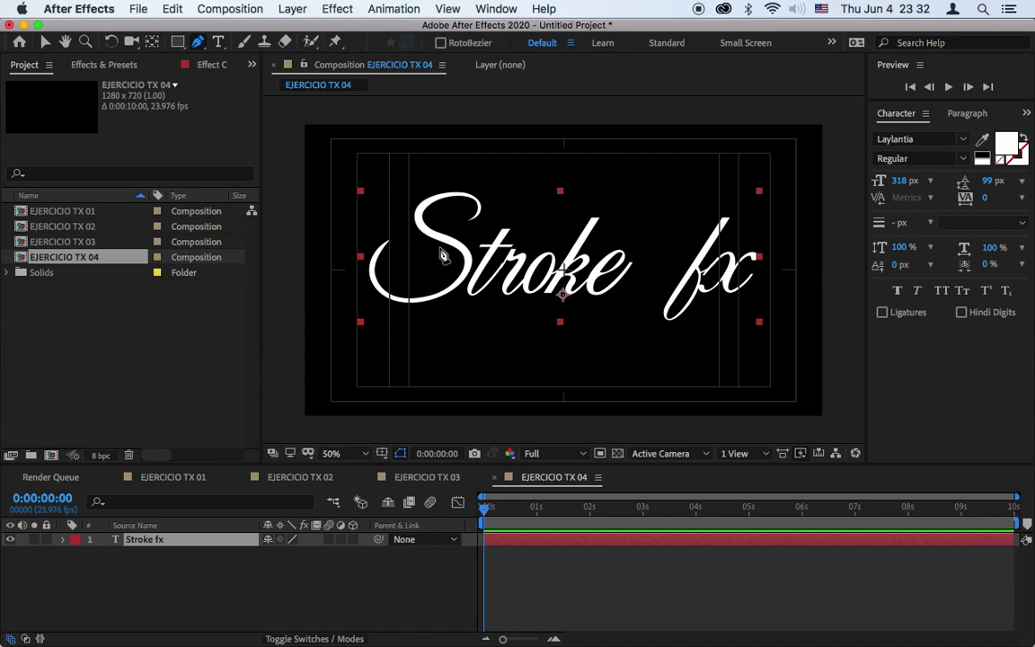
left_click(363, 455)
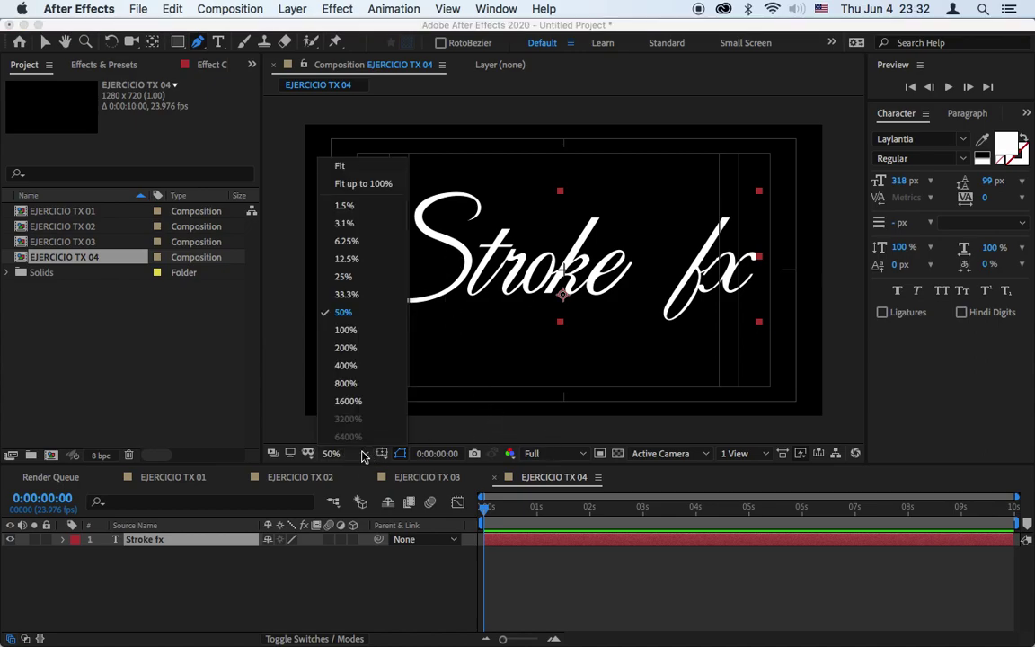
left_click(320, 300)
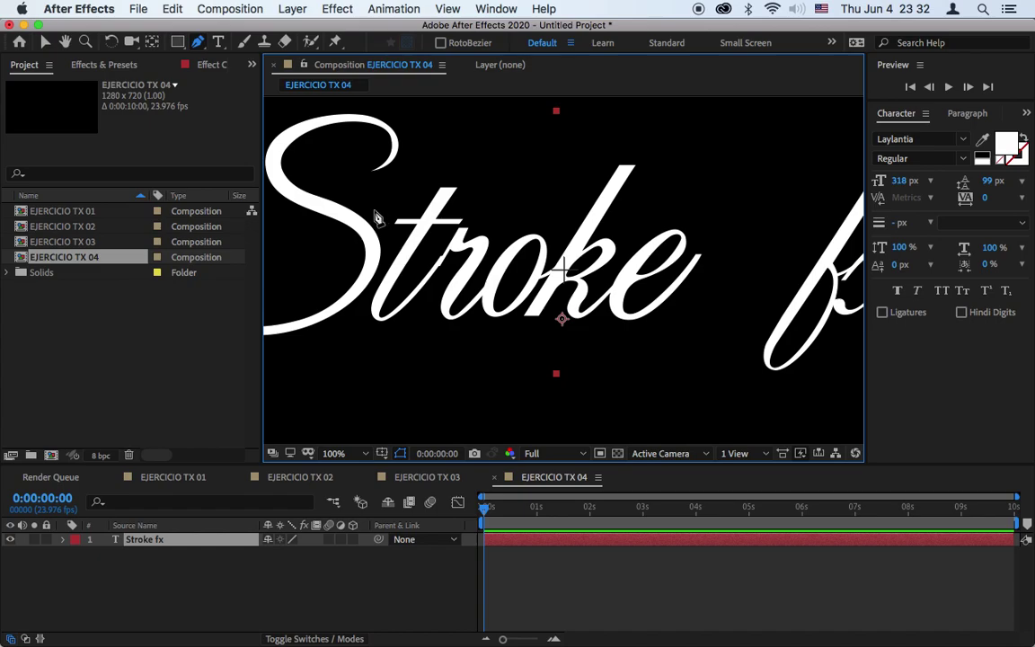
left_click(355, 456)
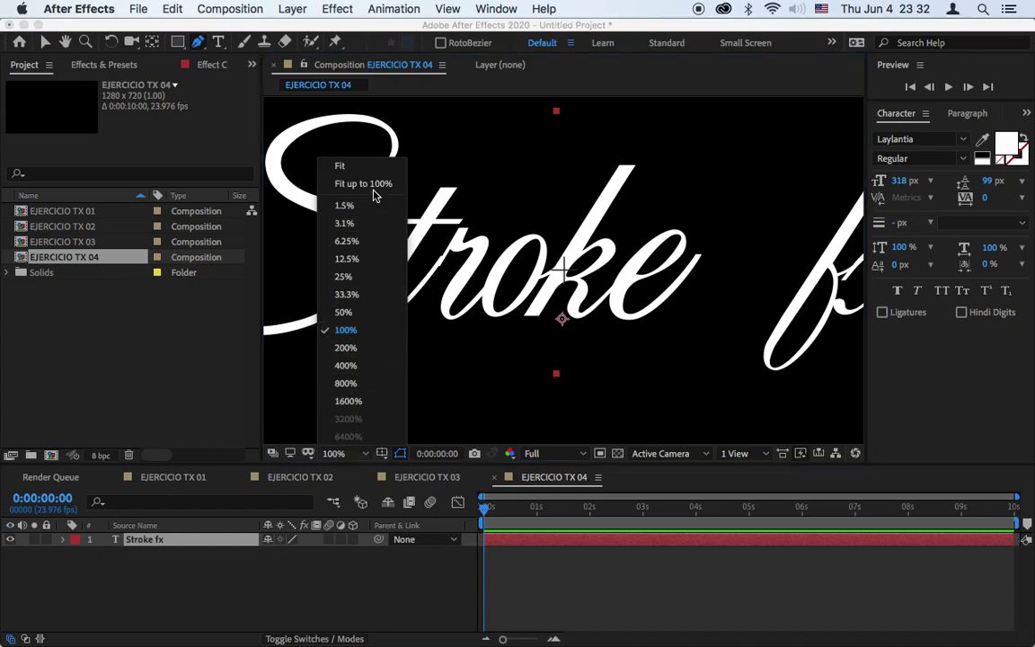
left_click(346, 347)
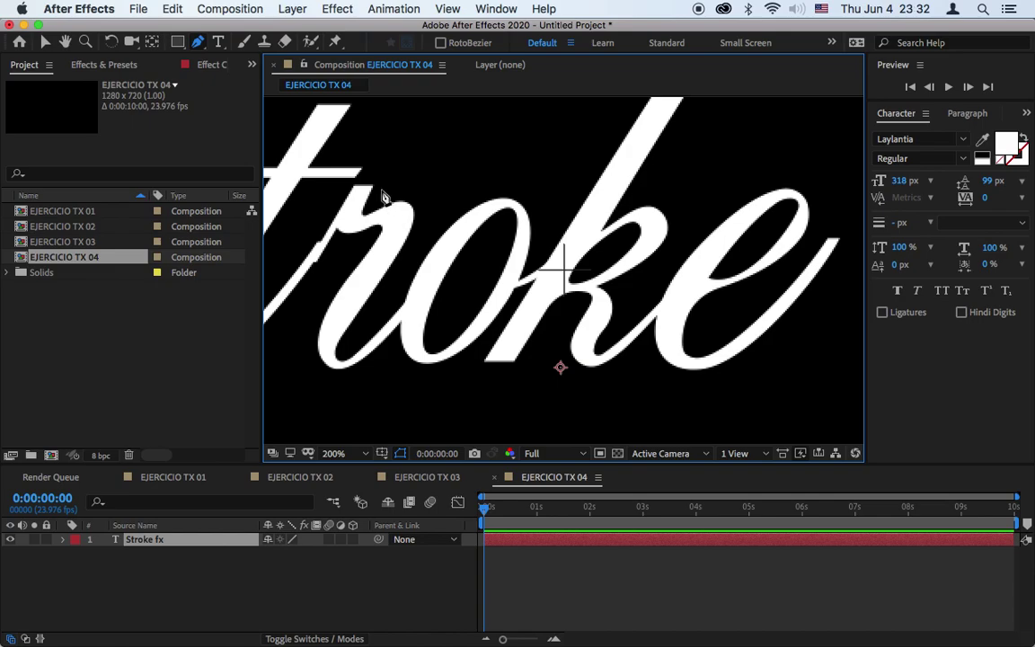
left_click(65, 43)
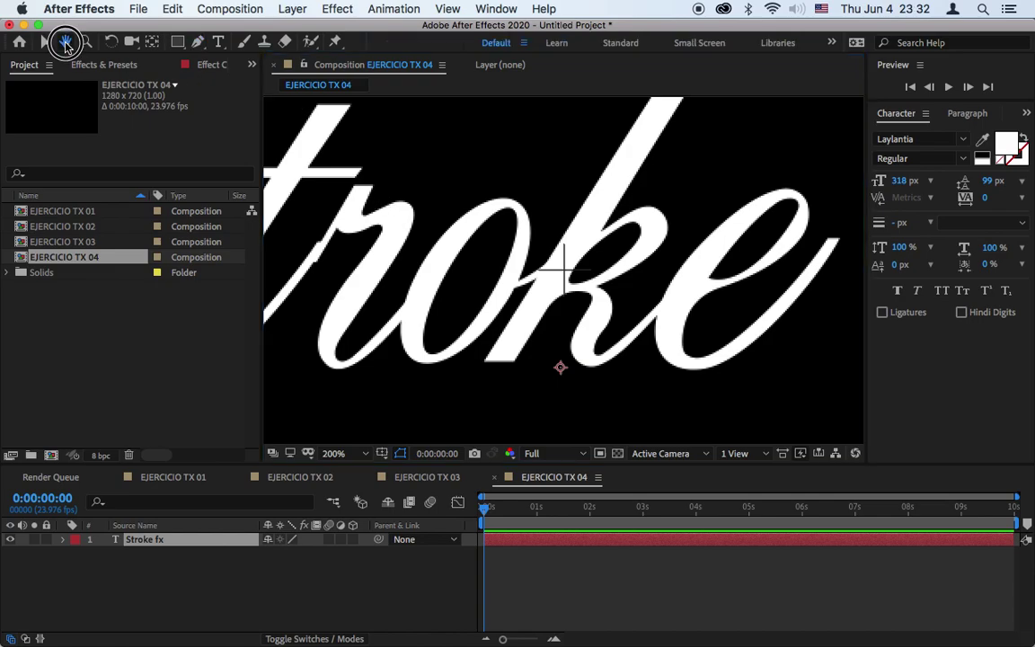
left_click_drag(381, 143, 535, 230)
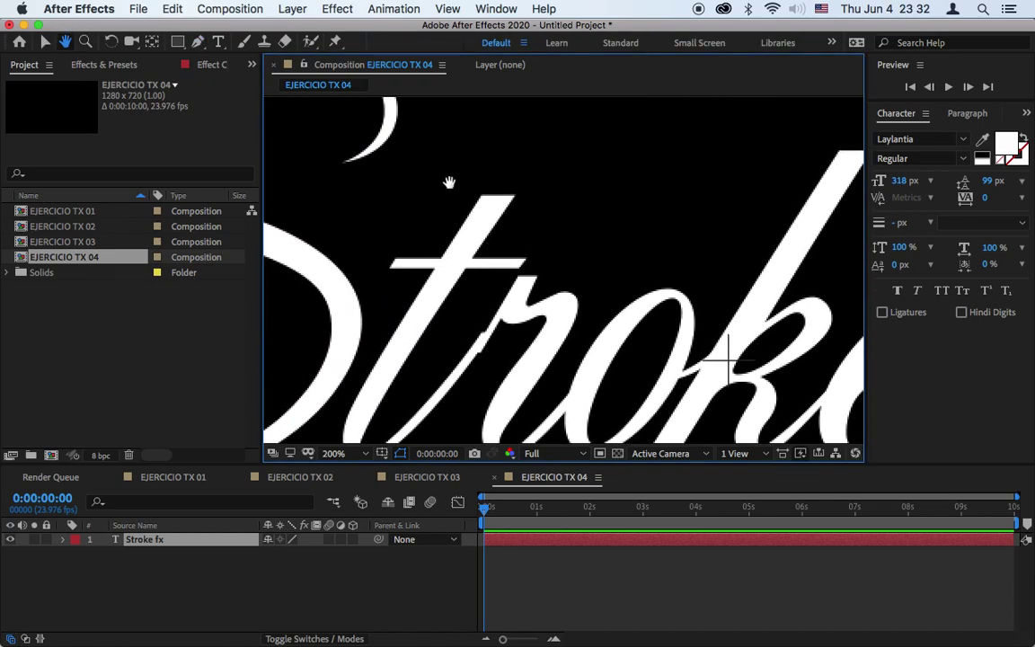
left_click_drag(466, 201, 374, 233)
left_click_drag(619, 300, 427, 193)
left_click_drag(534, 232, 337, 252)
left_click_drag(598, 261, 646, 331)
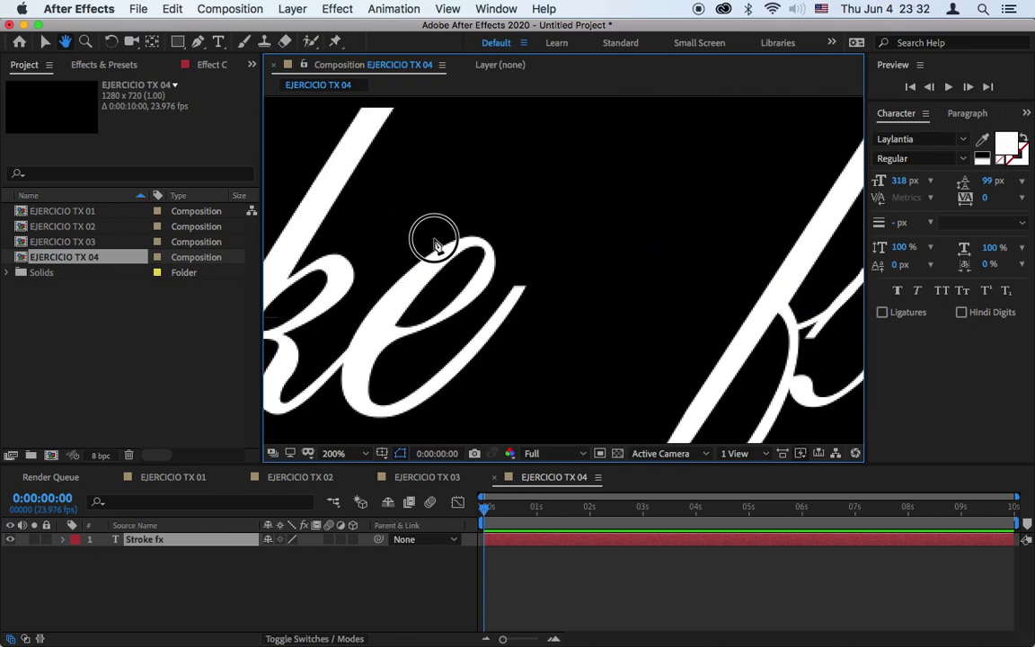
left_click_drag(434, 238, 683, 335)
left_click_drag(400, 222, 679, 313)
Step: Trace the S with the Pen tool on the text layer, from its upper tip over the top curve and down its spine
key("g")
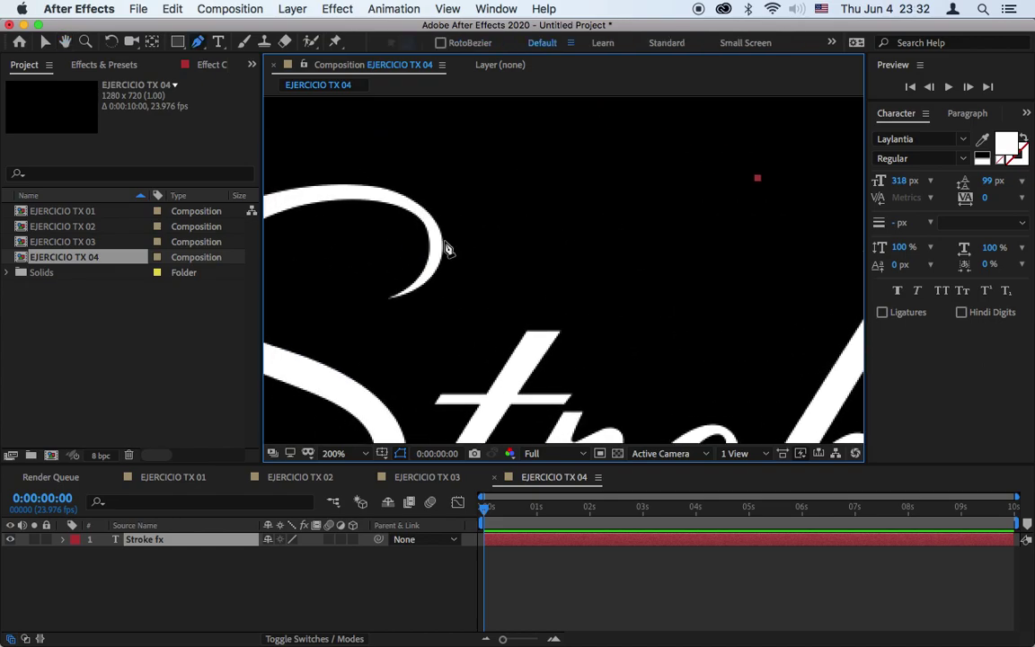
left_click_drag(443, 241, 599, 221)
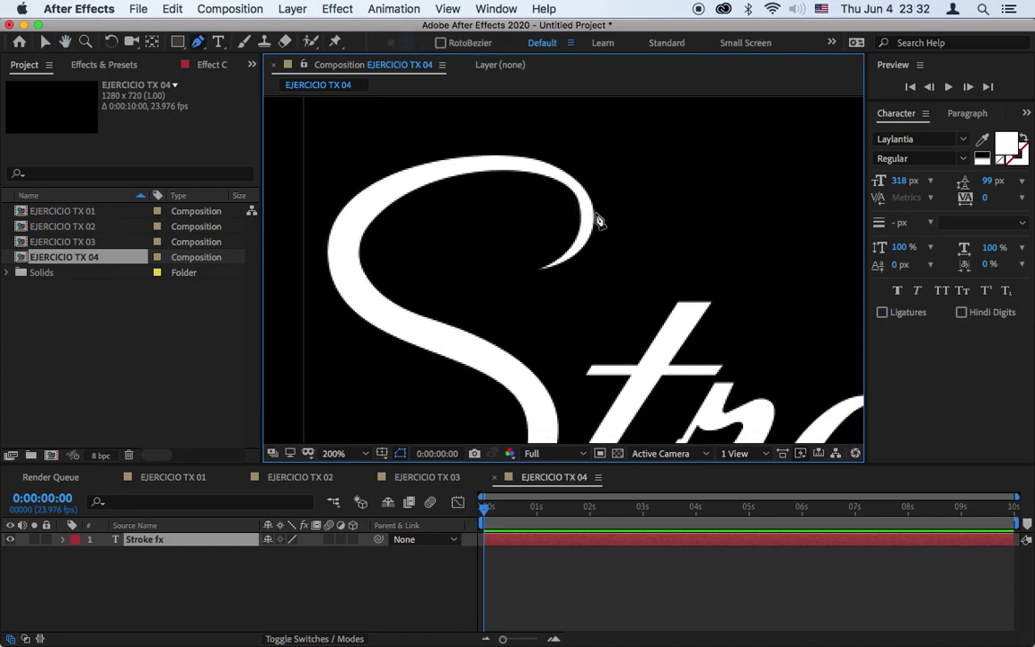
left_click_drag(595, 215, 558, 135)
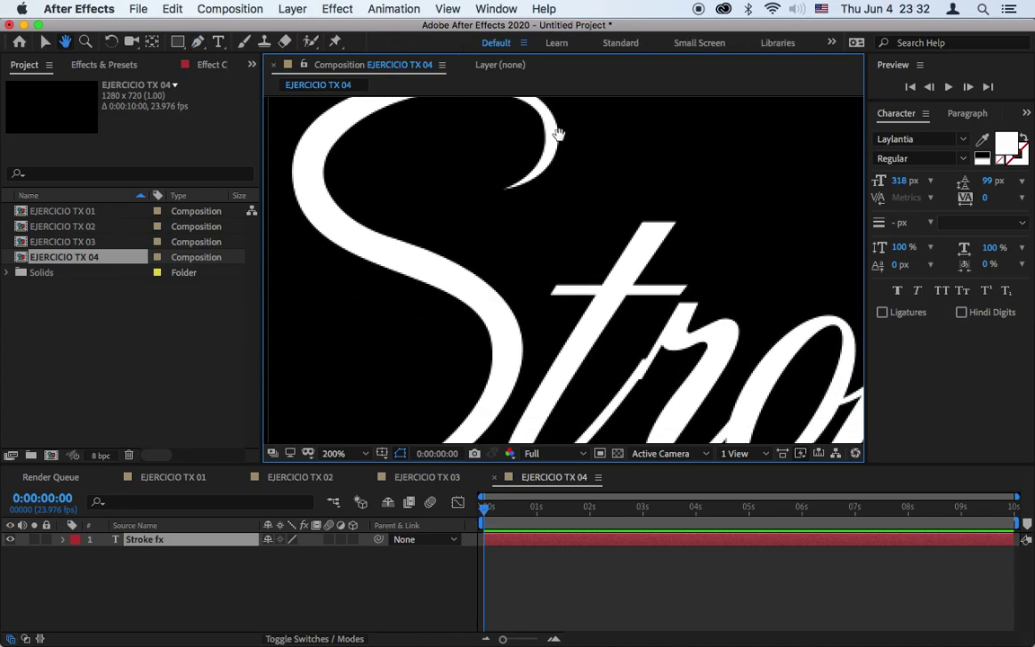
key("g")
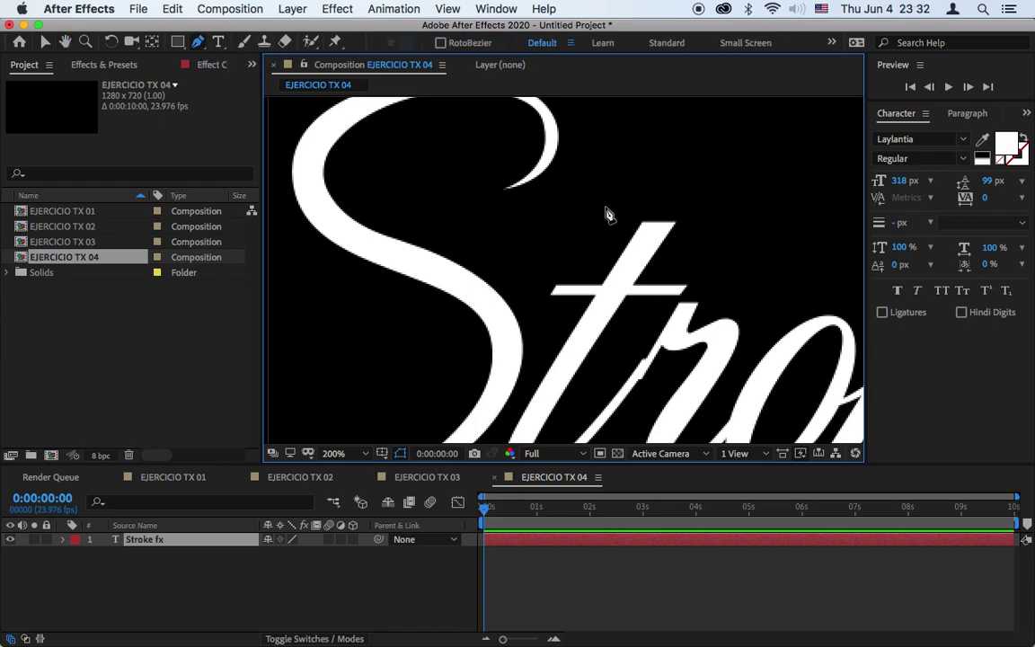
key("h")
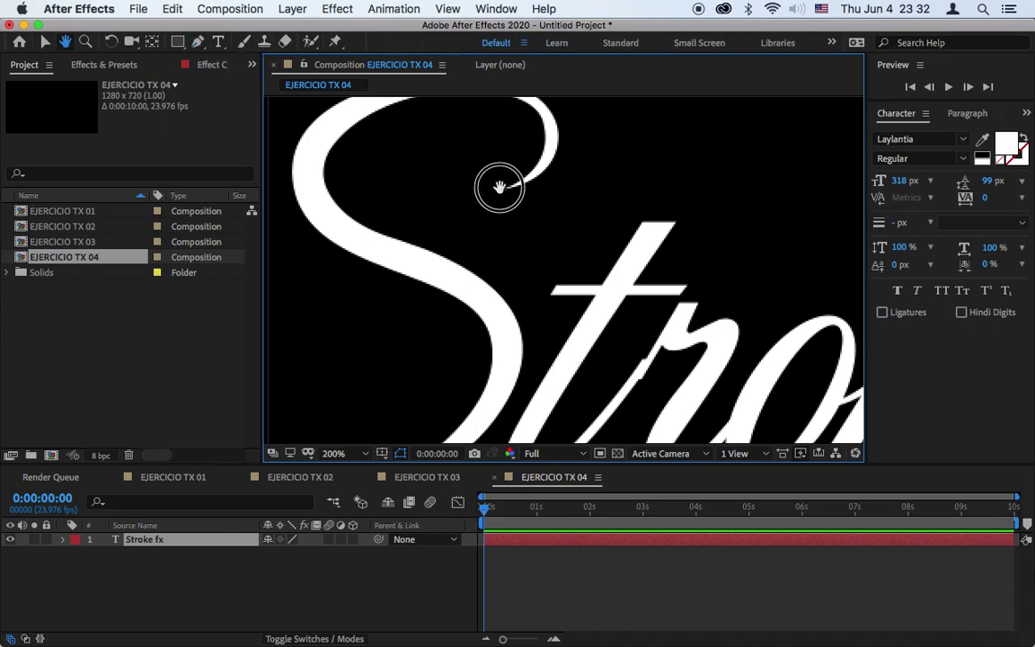
left_click_drag(501, 185, 517, 363)
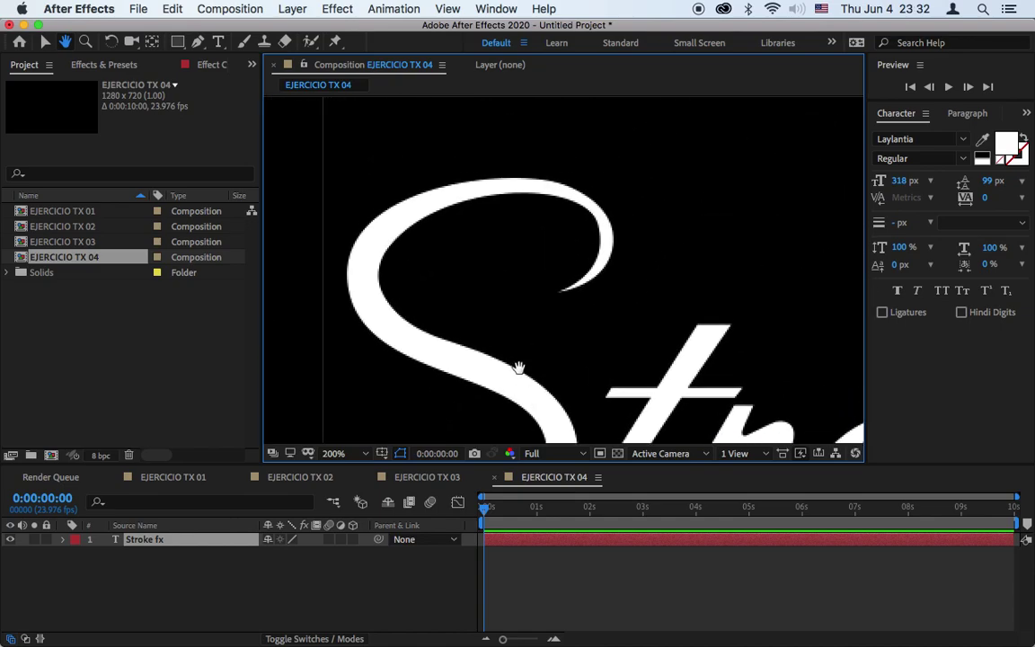
left_click_drag(587, 296, 744, 266)
left_click_drag(619, 273, 538, 288)
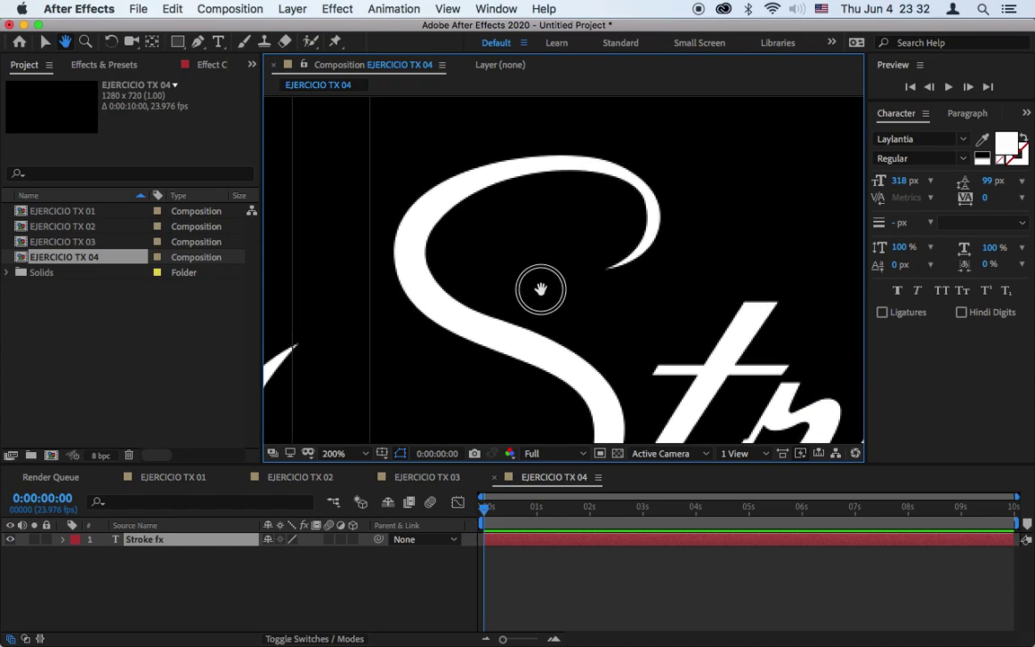
left_click_drag(620, 268, 584, 232)
key("g")
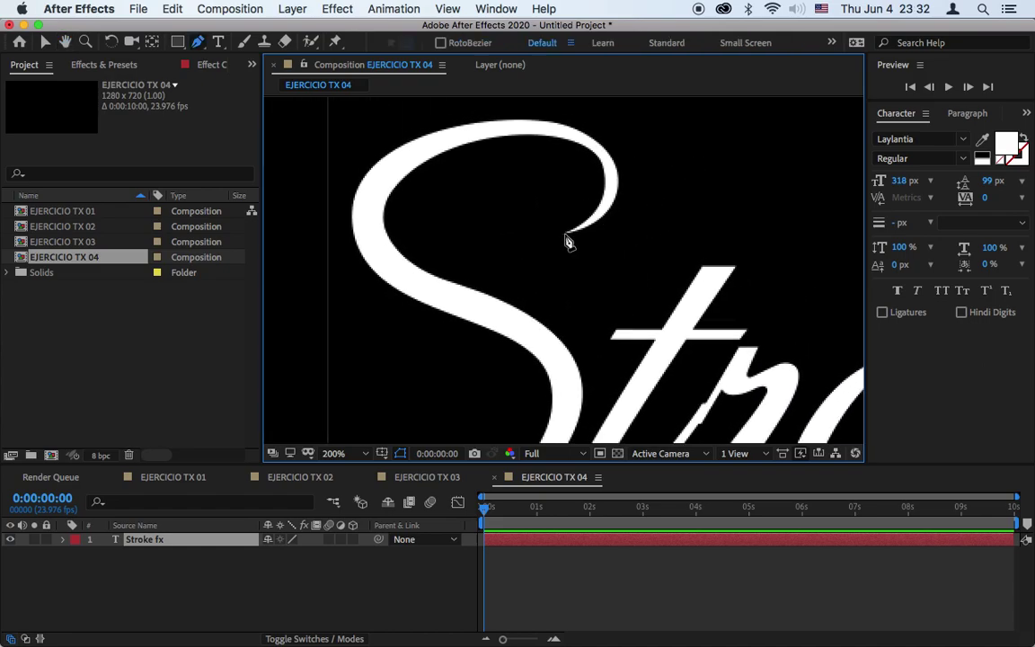
left_click(564, 234)
left_click_drag(612, 177, 605, 151)
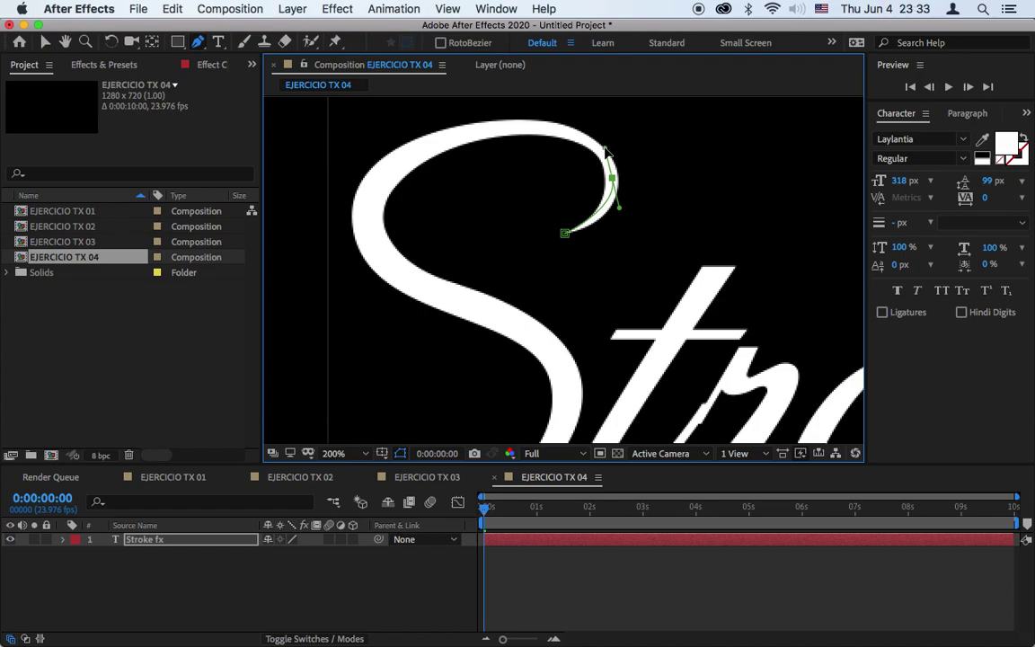
left_click_drag(521, 126, 473, 128)
left_click_drag(375, 193, 365, 230)
left_click_drag(393, 272, 418, 288)
left_click_drag(518, 321, 540, 337)
left_click_drag(566, 411, 559, 440)
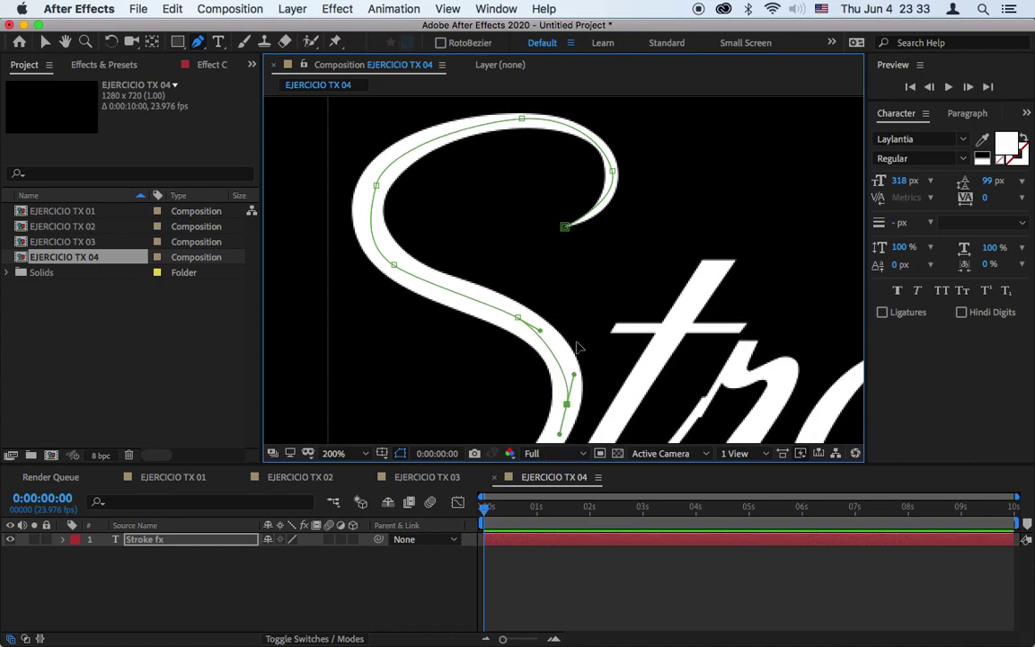
Step: Continue the mask path around the S's lower bowl and end it just past the letter's lower-left tip
key("space")
left_click_drag(568, 349, 671, 181)
left_click_drag(591, 281, 700, 267)
left_click_drag(645, 339, 575, 367)
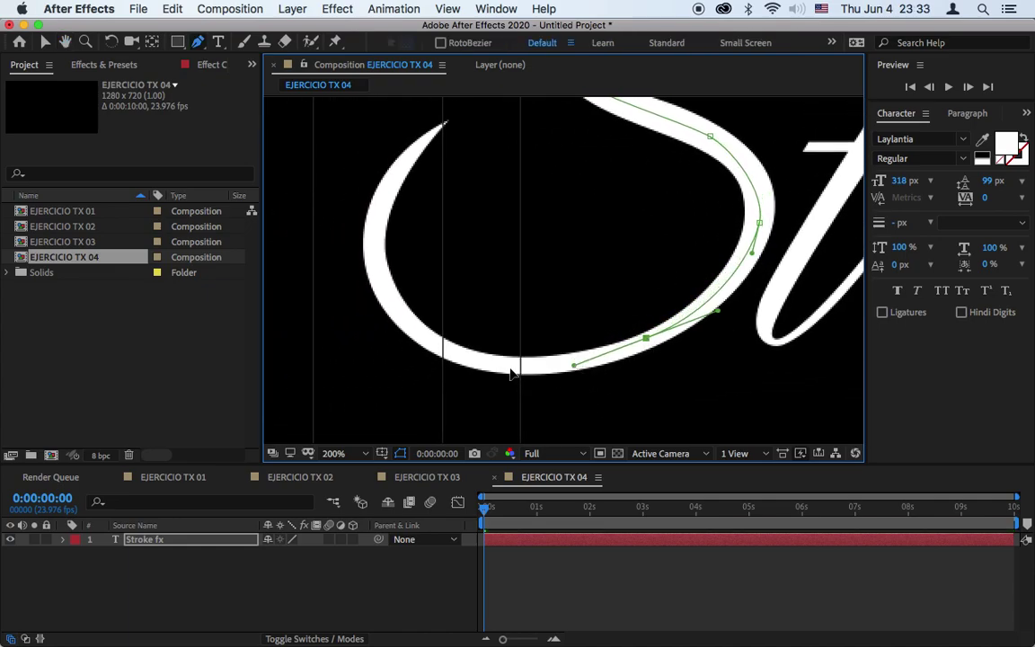
left_click_drag(485, 366, 458, 362)
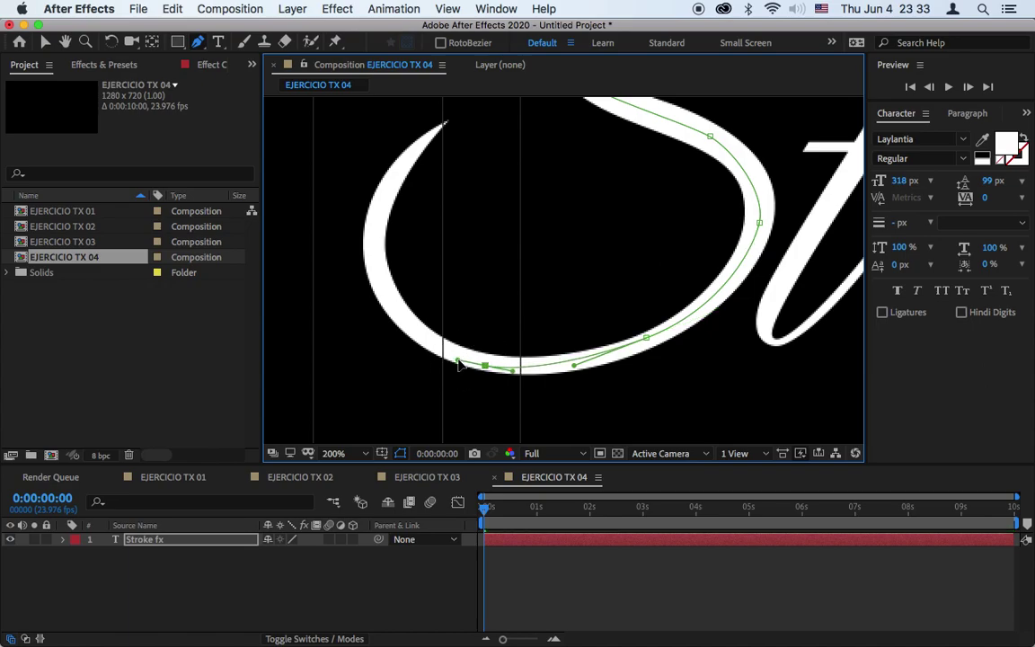
left_click_drag(381, 284, 375, 246)
left_click_drag(391, 175, 406, 157)
left_click(459, 116)
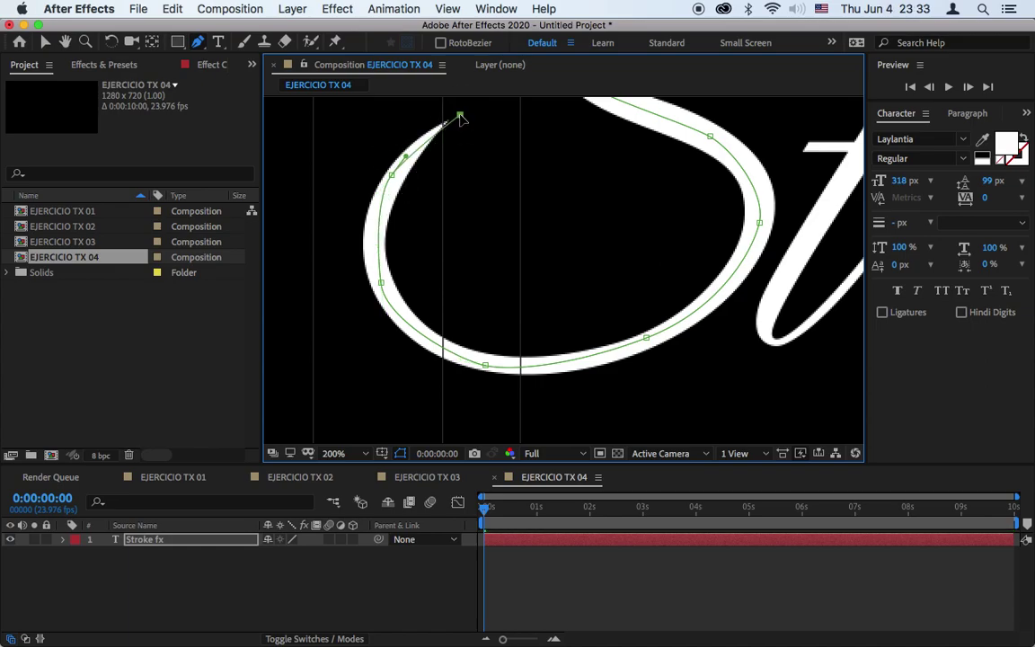
Step: Carry the mask path across above the S to the t, then down its stem and up the connecting stroke toward the r
mouse_move(629, 126)
left_mouse_down()
mouse_move(462, 294)
mouse_move(558, 282)
mouse_move(605, 247)
mouse_move(738, 254)
mouse_move(605, 307)
mouse_move(567, 296)
left_mouse_up()
key("g")
left_click_drag(618, 196, 648, 205)
left_click(664, 288)
left_click(637, 337)
left_click_drag(596, 402, 656, 231)
left_click(617, 288)
left_click_drag(567, 380, 660, 343)
left_click(683, 298)
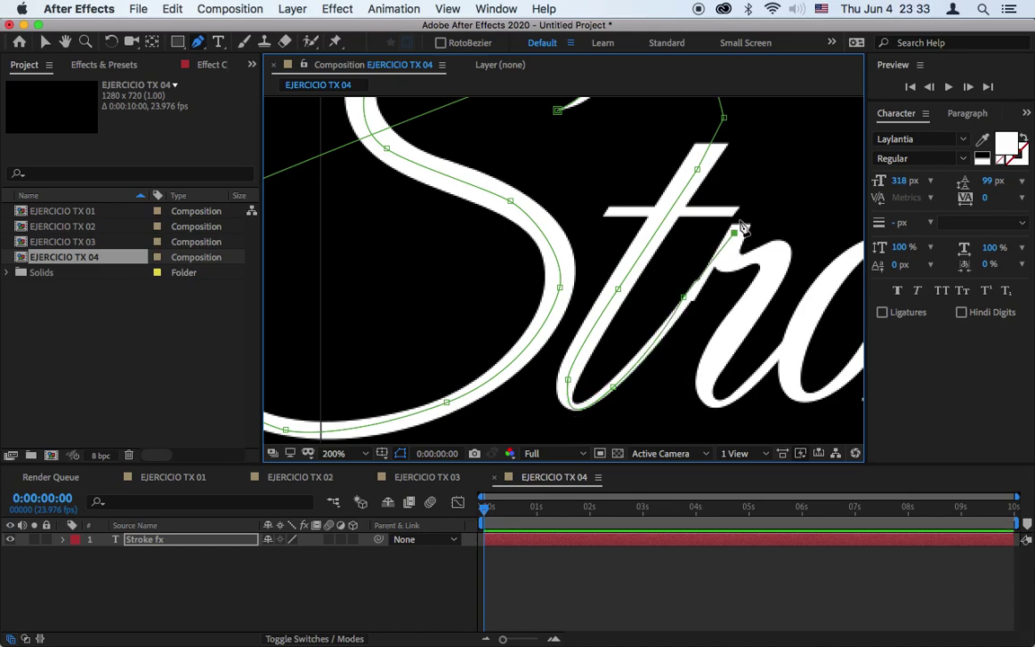
Step: Trace the r with the mask path, over its shoulder, down its stem and around the bottom curve
left_click(732, 263)
left_click(777, 254)
left_click_drag(763, 290, 755, 310)
left_click(705, 389)
left_click_drag(718, 406, 735, 404)
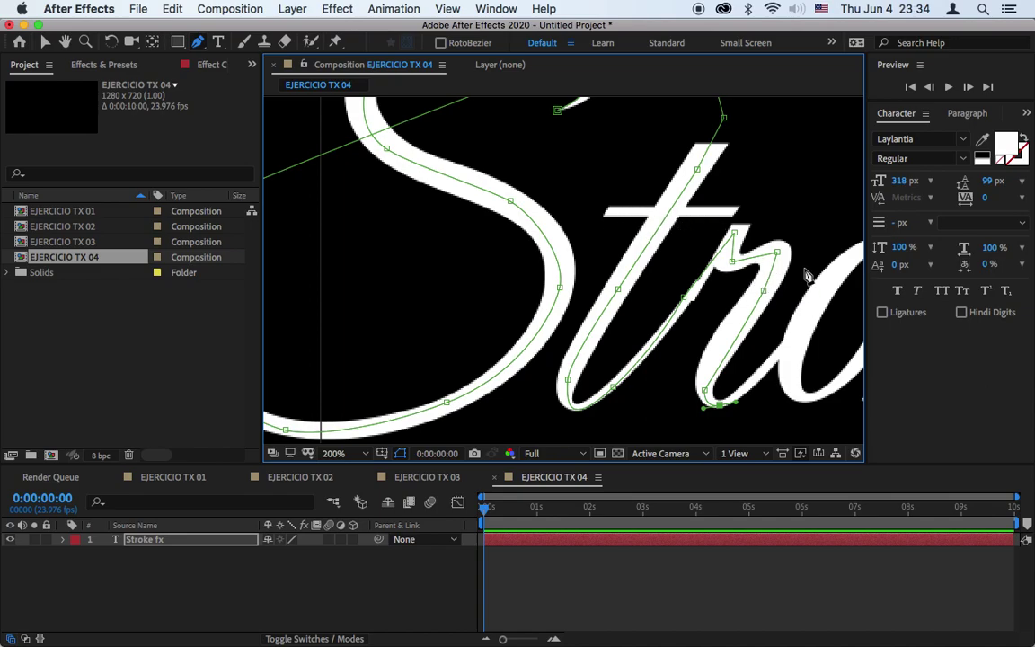
Step: Extend the mask path up from the r and around the loop of the o
left_click_drag(812, 252, 546, 226)
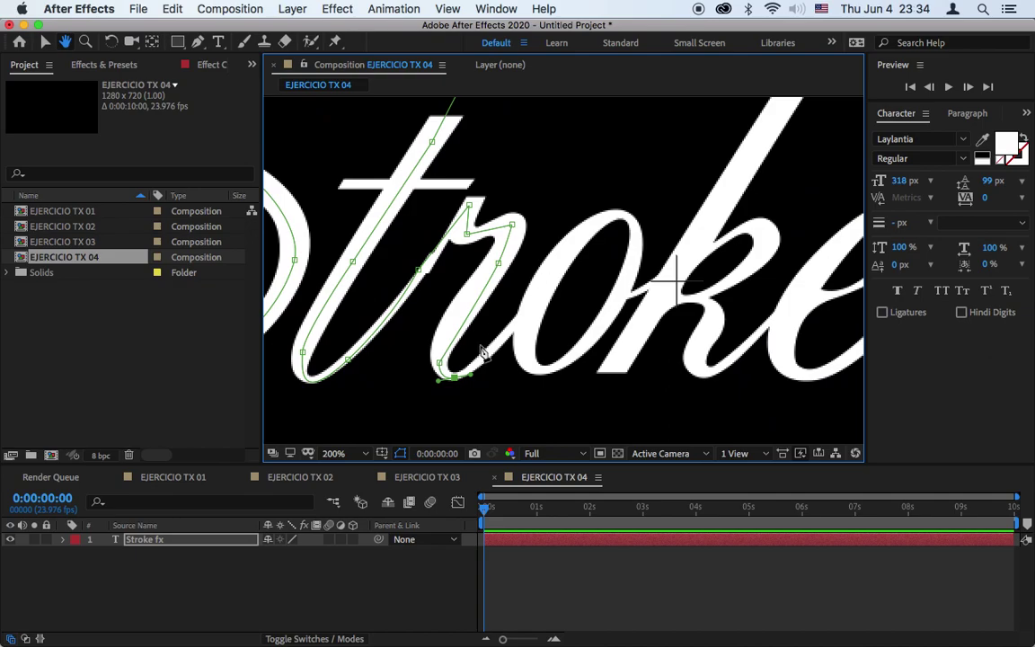
left_click(517, 322)
left_click(563, 250)
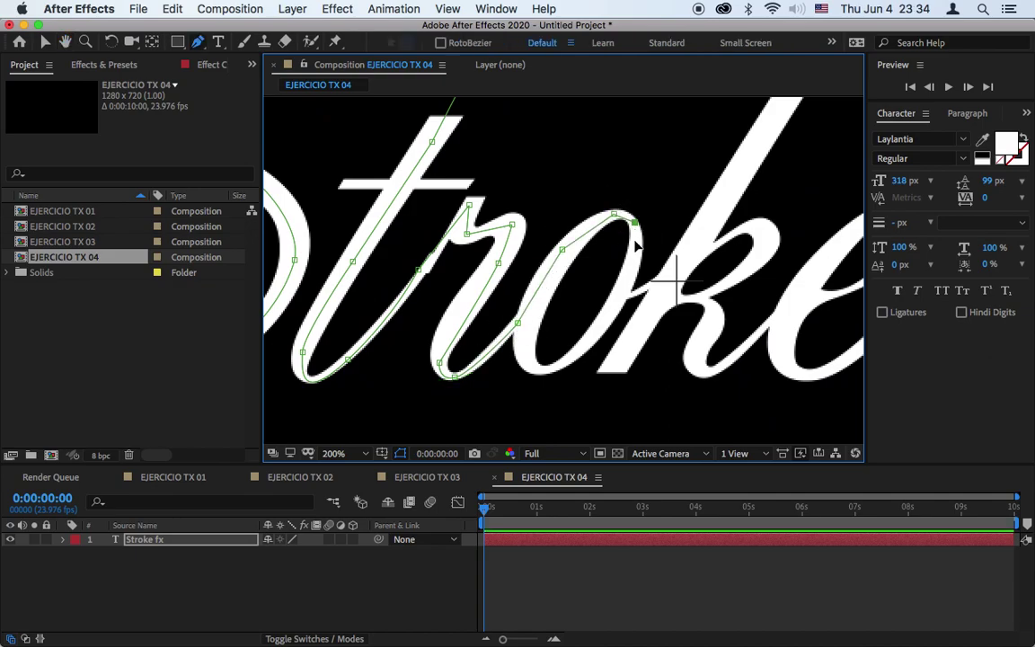
left_click(587, 341)
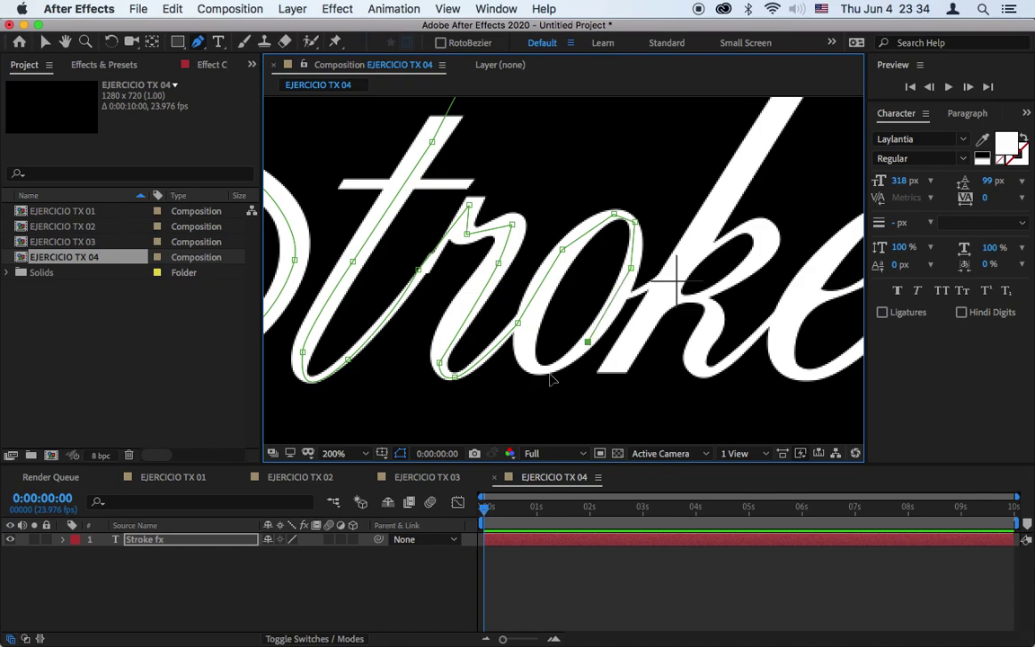
left_click(524, 342)
Step: Continue the mask path through the k and e, then across to the f and around its lower loop
left_click(577, 219)
left_click(605, 288)
left_click_drag(632, 358, 587, 319)
left_click(566, 340)
left_click(651, 321)
left_click(600, 366)
left_click(628, 366)
left_click(749, 233)
scroll(627, 270, "down", 1)
left_click(658, 130)
scroll(682, 332, "up", 1)
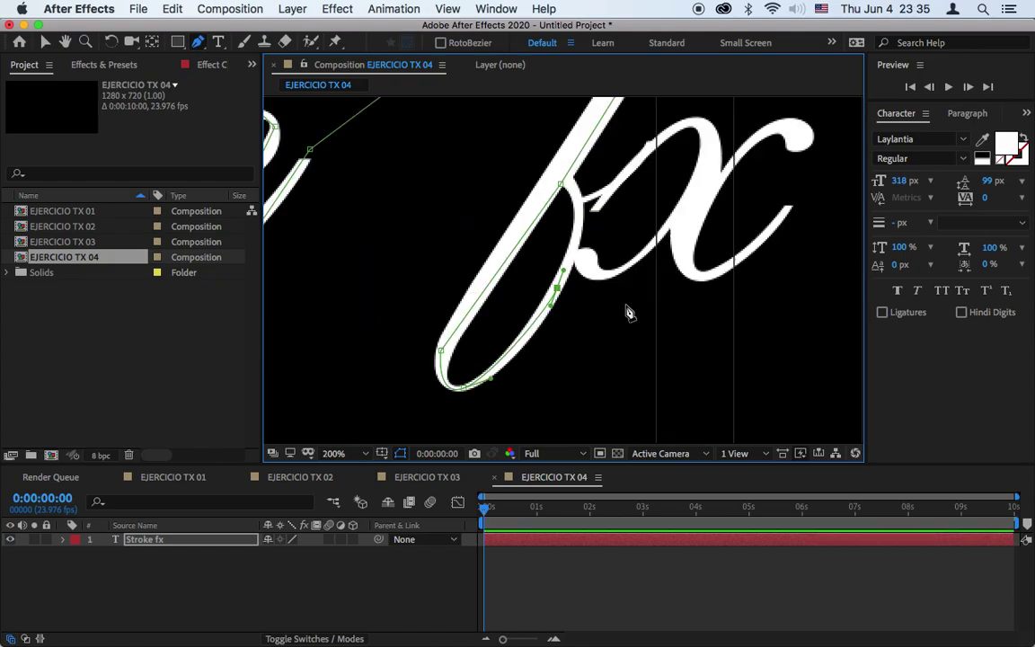
Step: Extend the mask path from the f through both crossing strokes of the x
left_click_drag(628, 312, 622, 366)
left_click(615, 208)
left_click(636, 291)
left_click(777, 245)
left_click(765, 260)
left_click(739, 290)
left_click(699, 319)
left_click(679, 318)
left_click(669, 277)
left_click(687, 241)
left_click(698, 207)
left_click(702, 224)
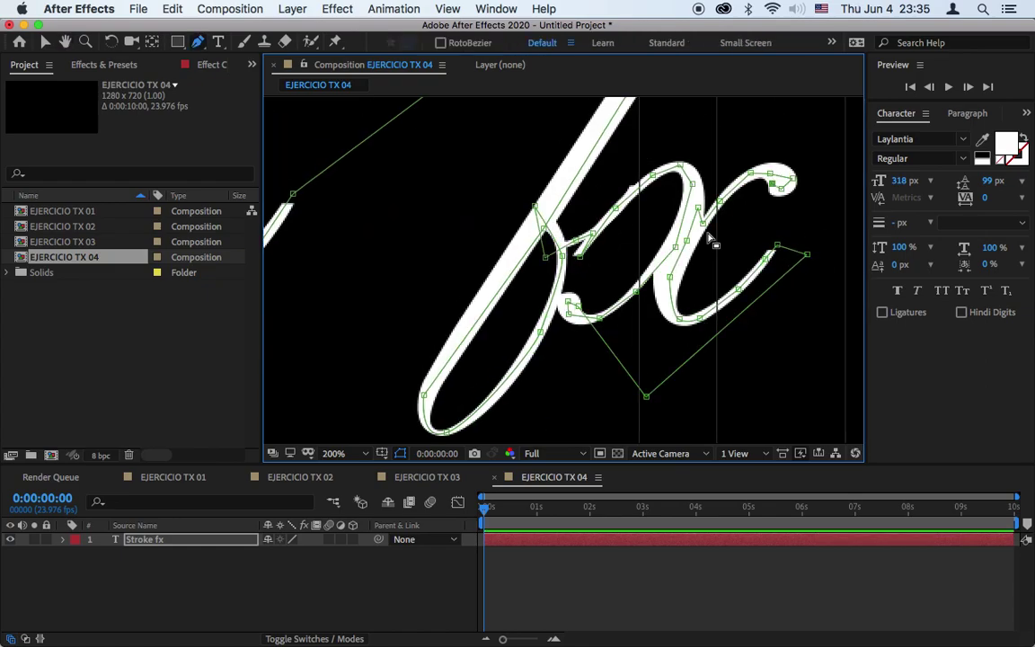
Step: Add extra vertices to the mask path on the t's stem around its crossbar with the Add Vertex tool
key("comma")
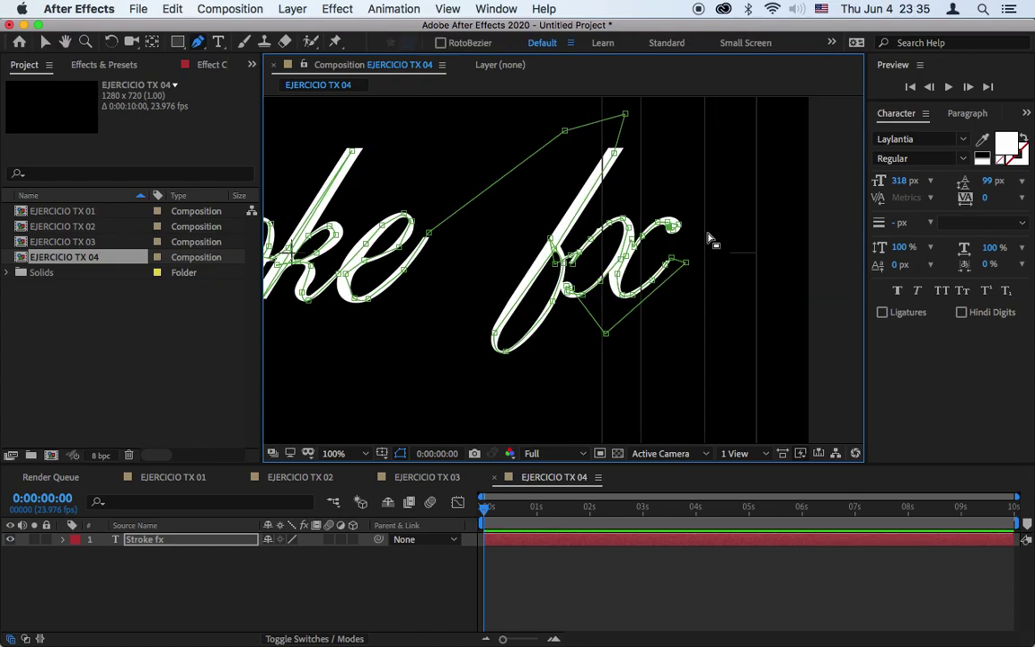
mouse_move(526, 207)
left_mouse_down()
mouse_move(716, 207)
mouse_move(771, 220)
left_mouse_up()
left_click(498, 210)
left_click_drag(497, 210, 670, 243)
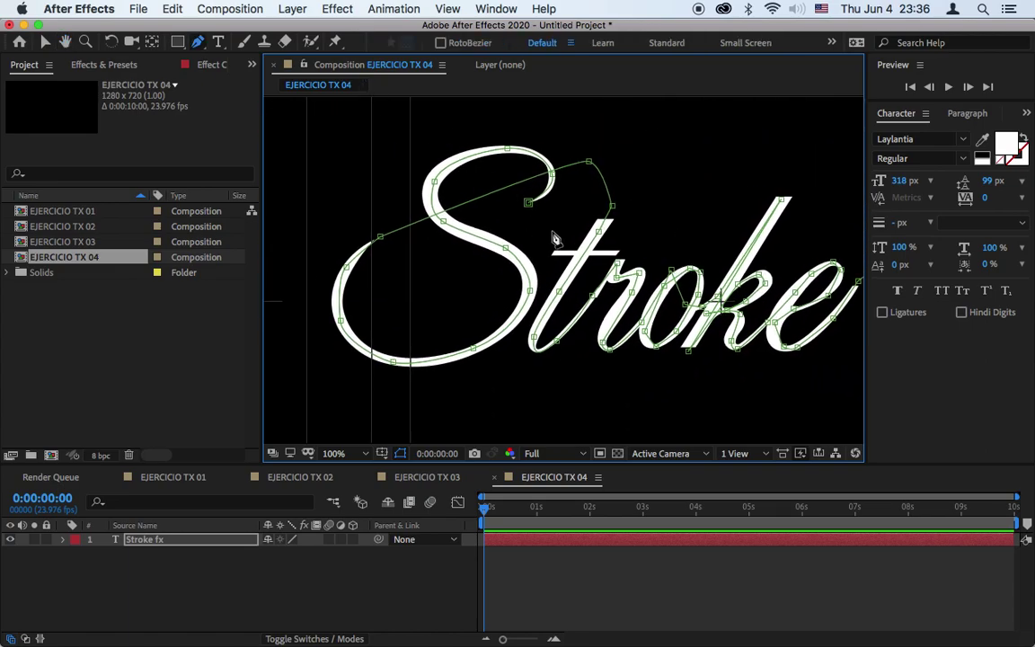
left_click(198, 42)
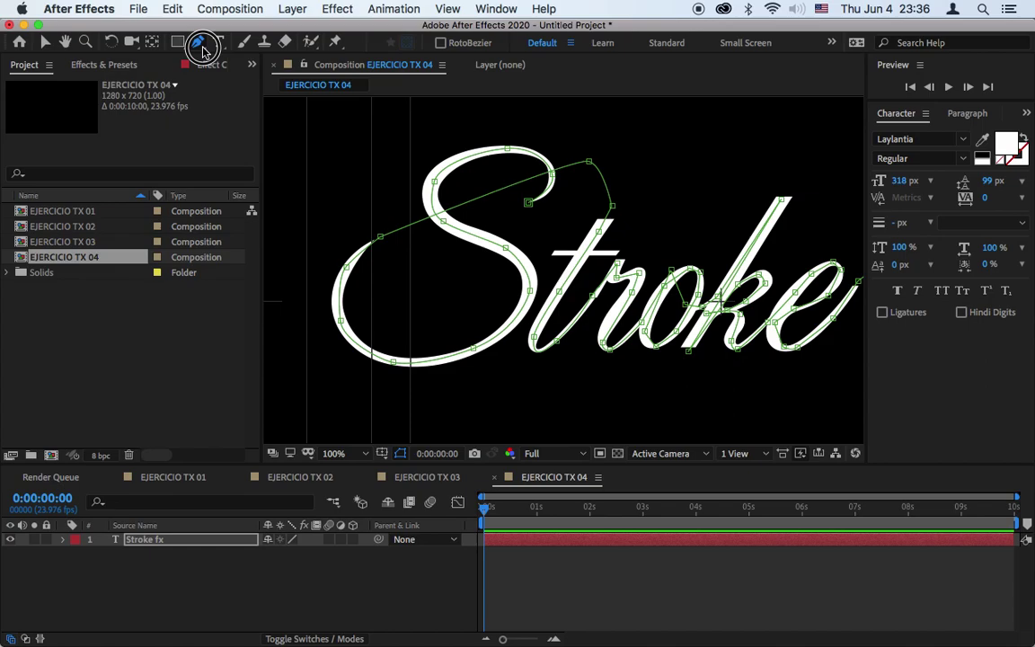
left_click_drag(197, 42, 254, 68)
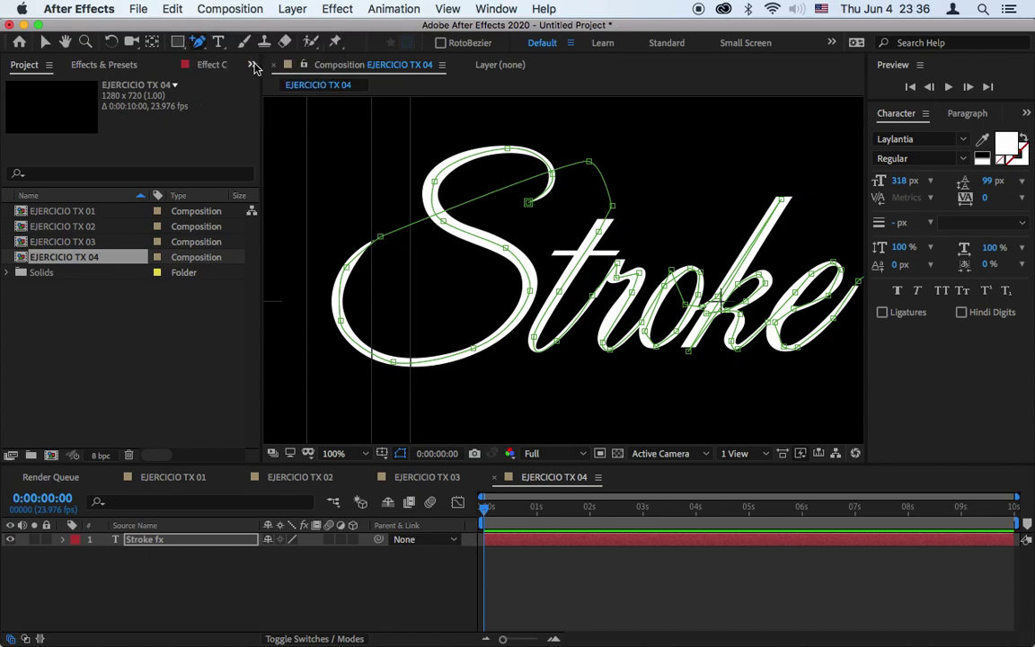
left_click(585, 258)
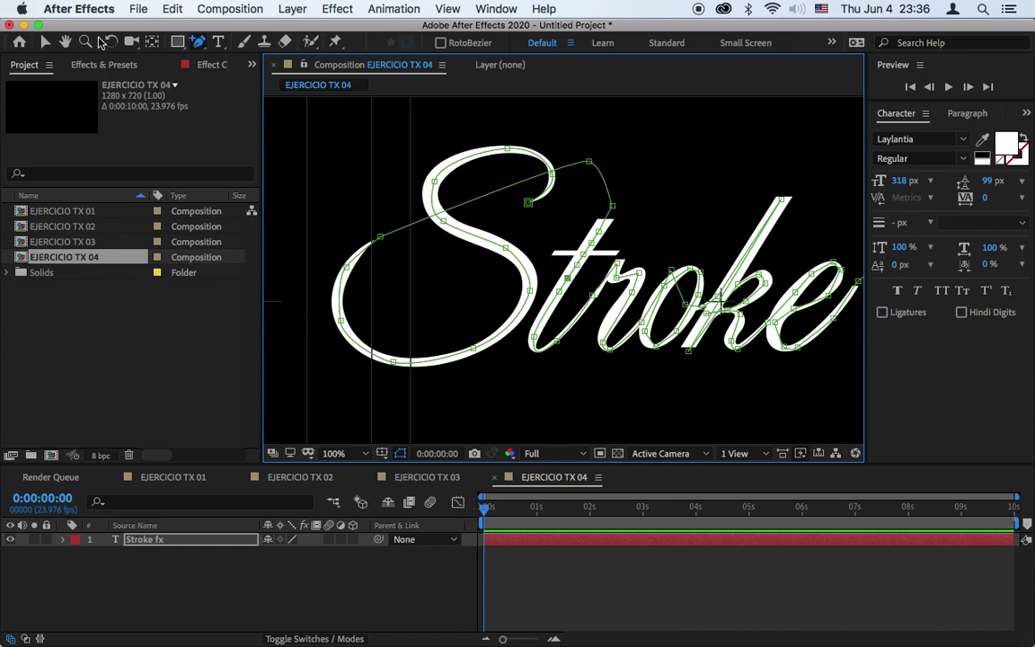
Step: Reposition the added vertices with the Selection tool so the mask path runs along both sides of the t's crossbar
left_click(47, 42)
left_click(559, 252)
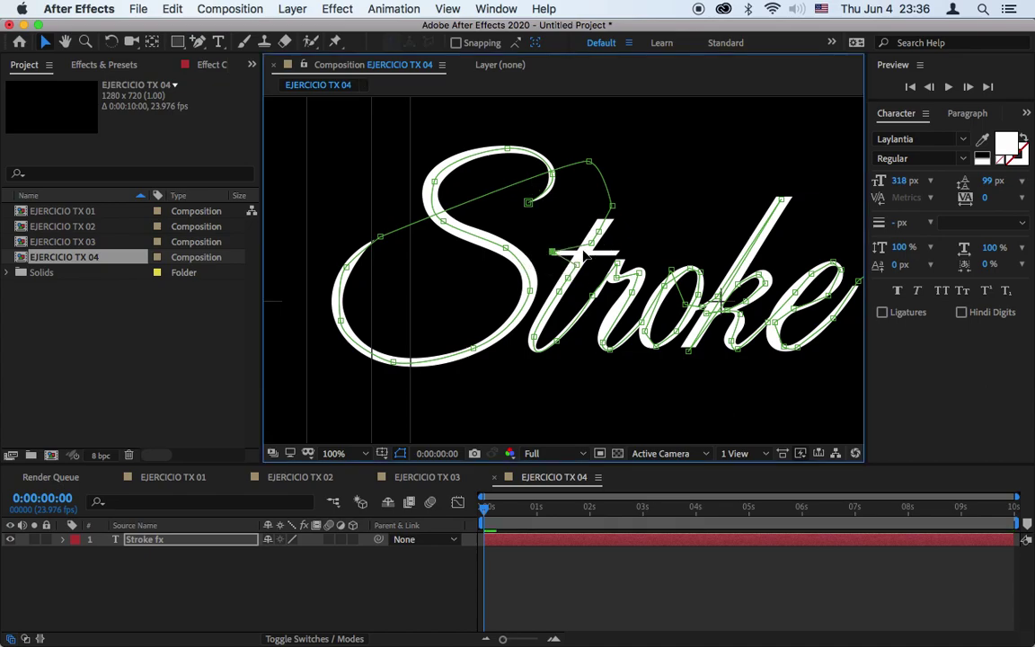
left_click(582, 256)
left_click(615, 250)
left_click(576, 267)
mouse_move(584, 248)
left_mouse_down()
mouse_move(619, 256)
mouse_move(598, 230)
mouse_move(584, 244)
left_mouse_up()
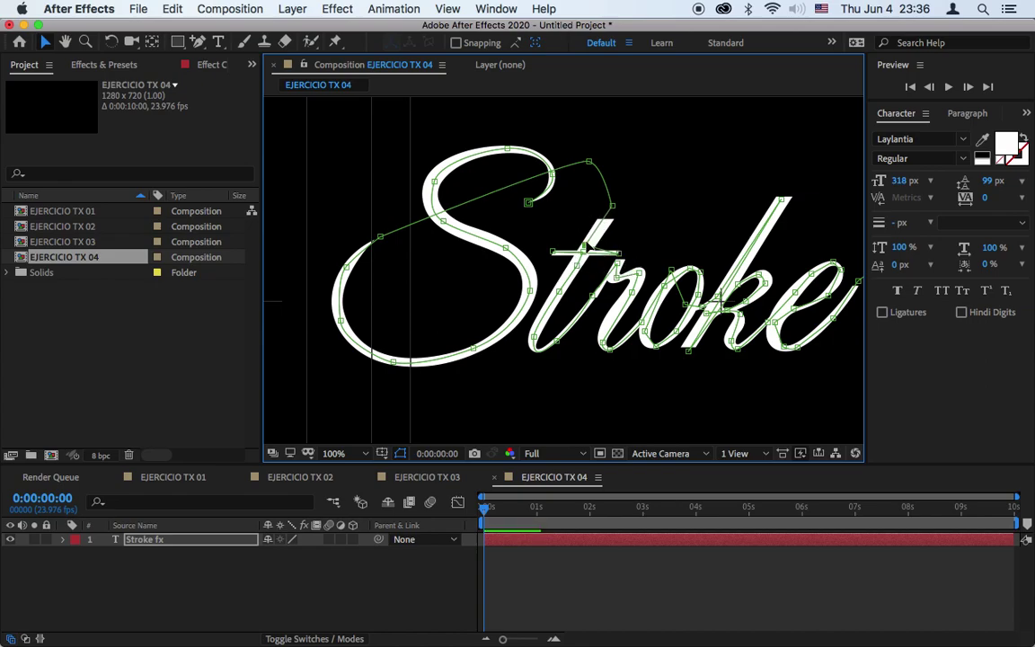
Step: Fine-tune the mask vertices on the t's crossbar and lower stem and around the base of the o
left_click(619, 255)
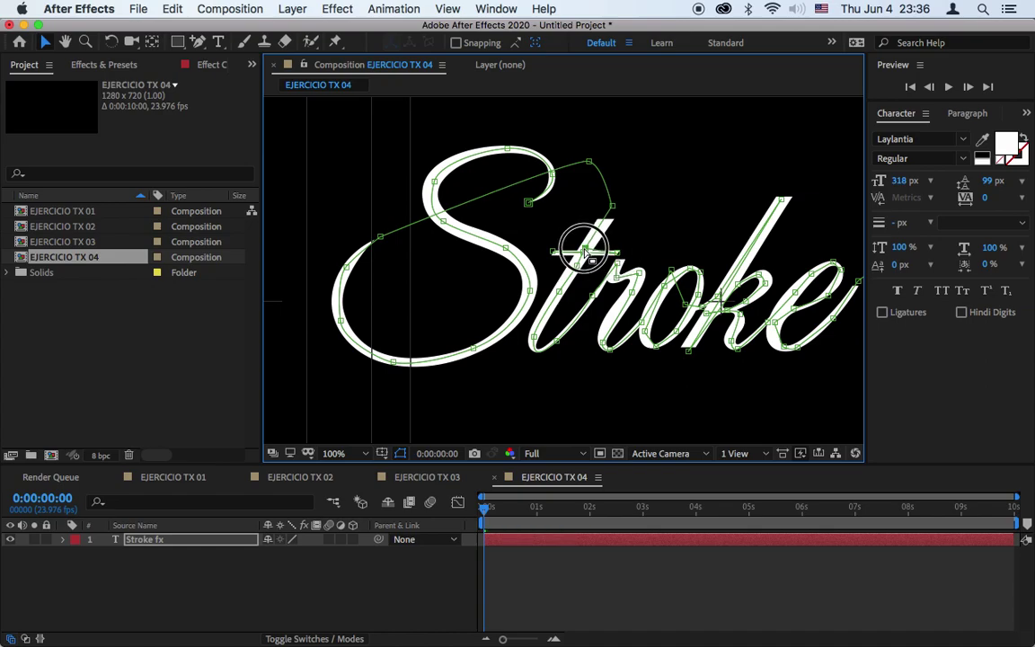
left_click(556, 339)
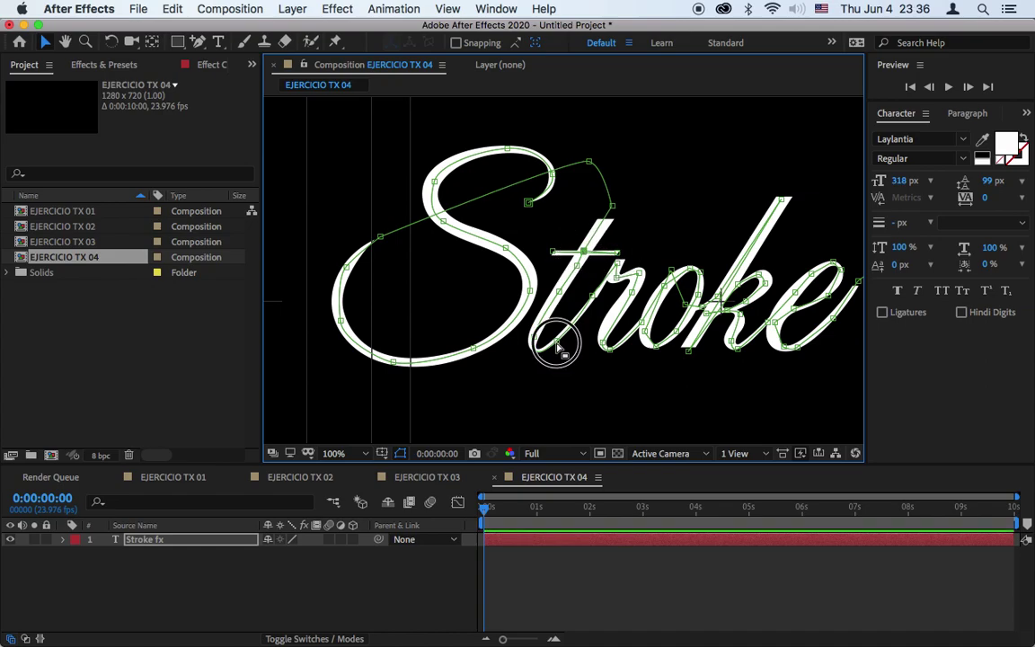
left_click(643, 338)
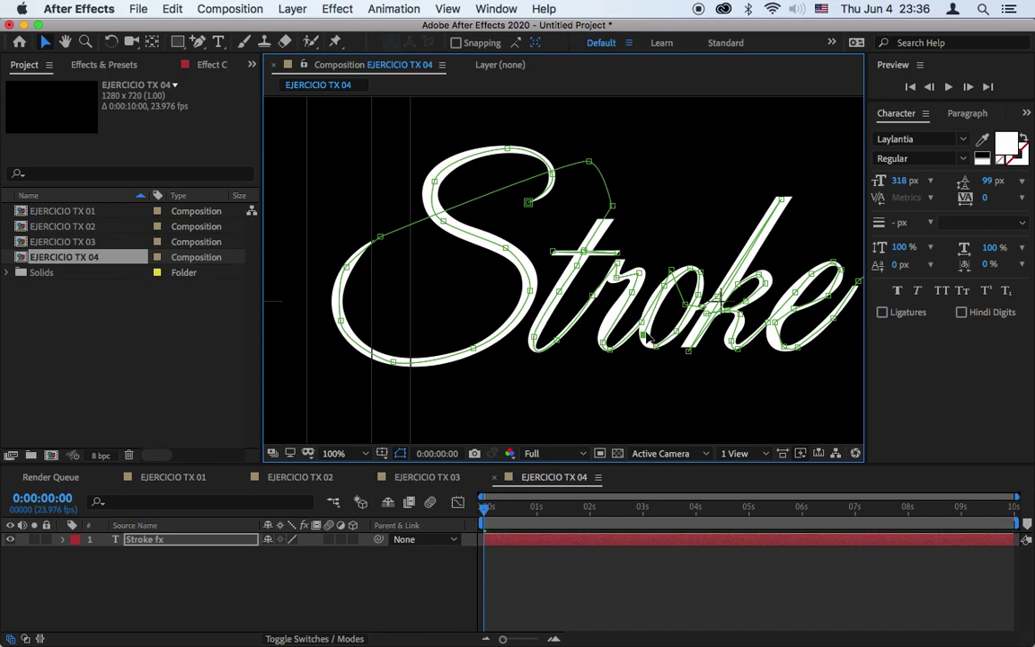
left_click(654, 350)
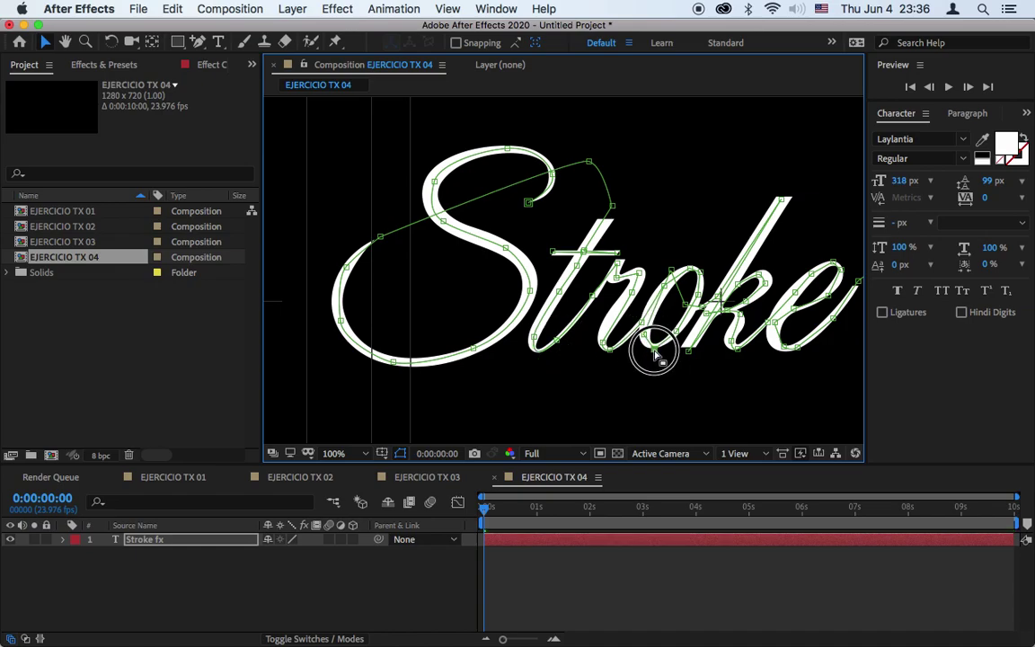
Step: Adjust the mask vertices along the lower curve and exit tail of the e in Stroke
left_click_drag(735, 376, 516, 337)
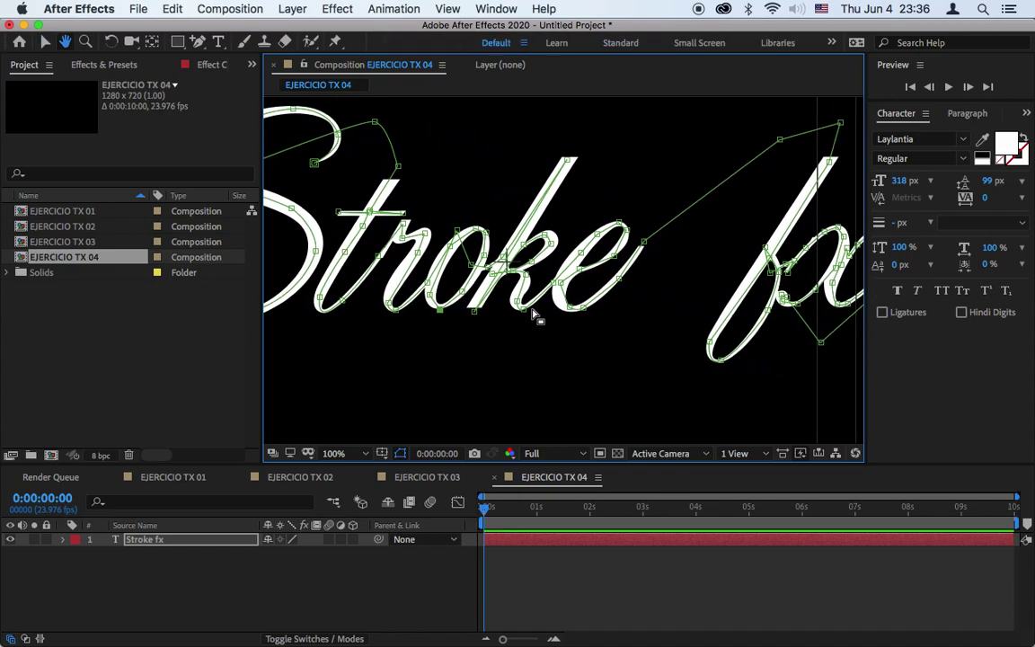
left_click_drag(572, 307, 620, 282)
left_click_drag(643, 243, 644, 242)
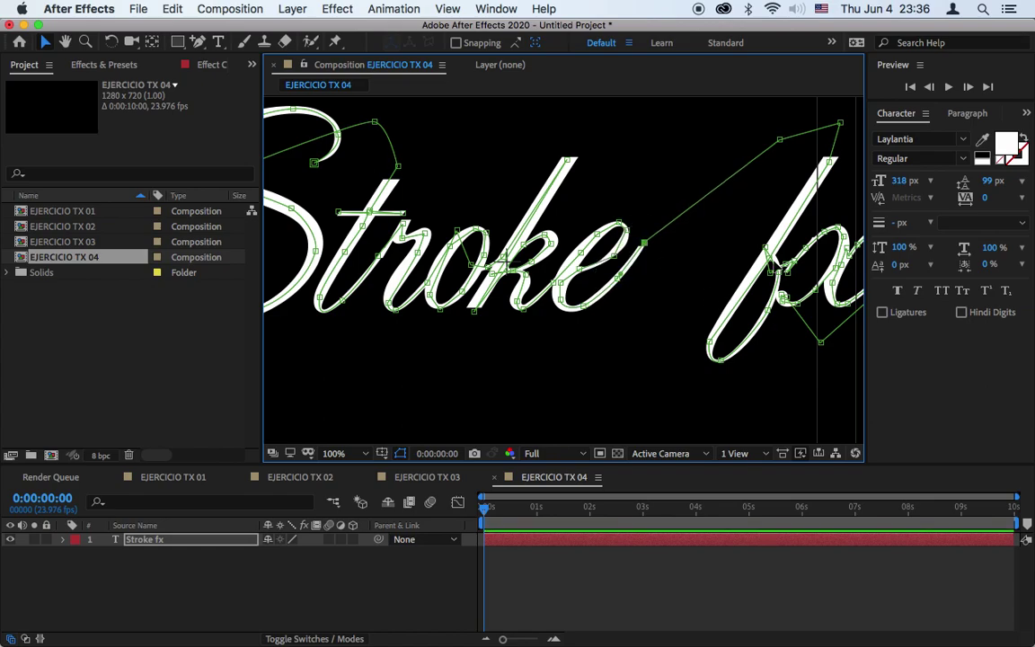
Step: Reposition the mask vertices at the top of the f and reshape the path's curve around its lower loop
left_click(828, 162)
left_click_drag(825, 162, 841, 148)
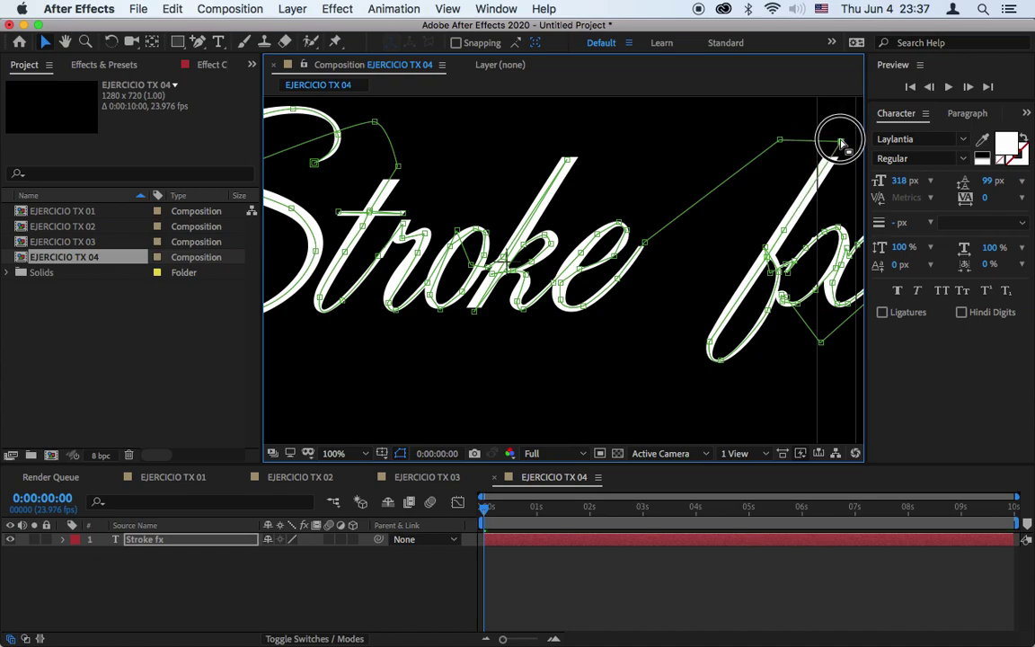
left_click(729, 359)
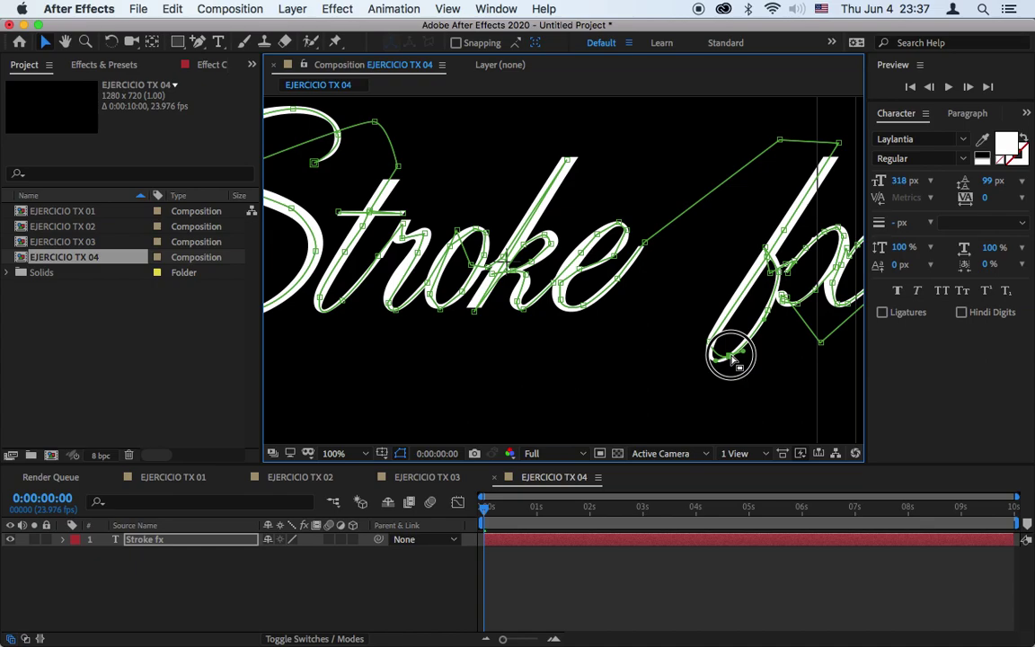
left_click_drag(716, 367, 703, 371)
left_click(709, 341)
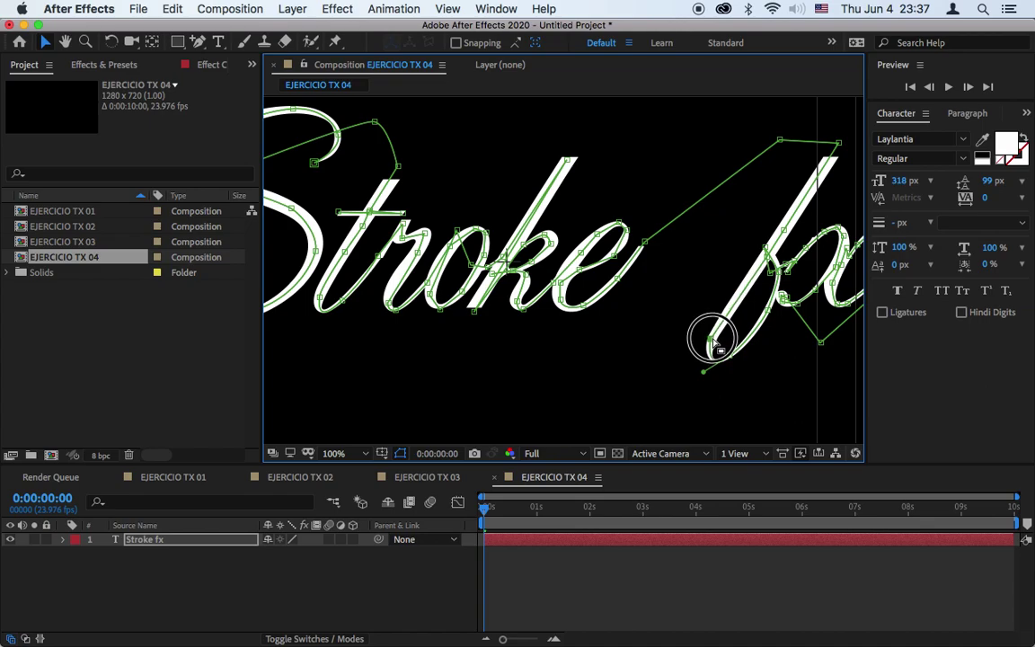
Step: Change Mask 1's color on the Stroke fx layer to dark blue 031761 and select the layer to show the path
key("comma")
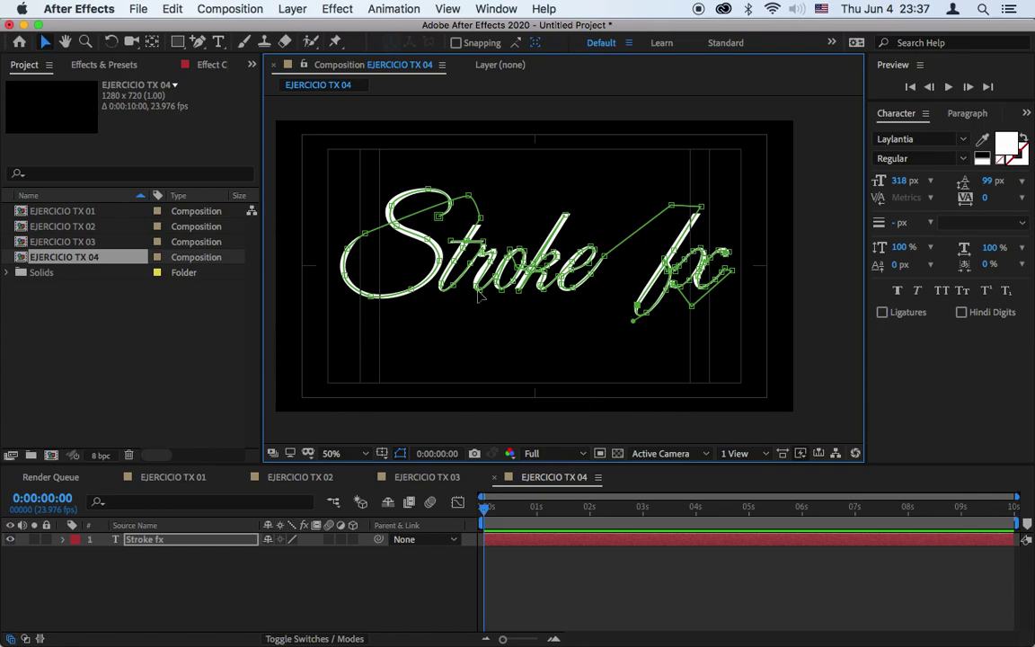
left_click(62, 539)
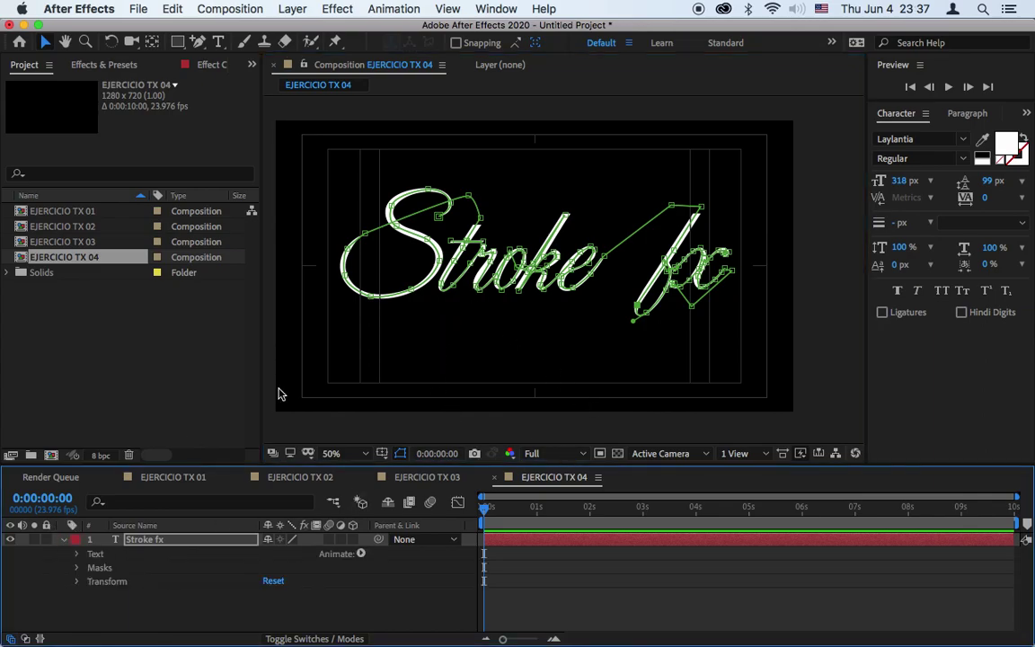
left_click(76, 554)
left_click(78, 555)
left_click(77, 567)
left_click(105, 586)
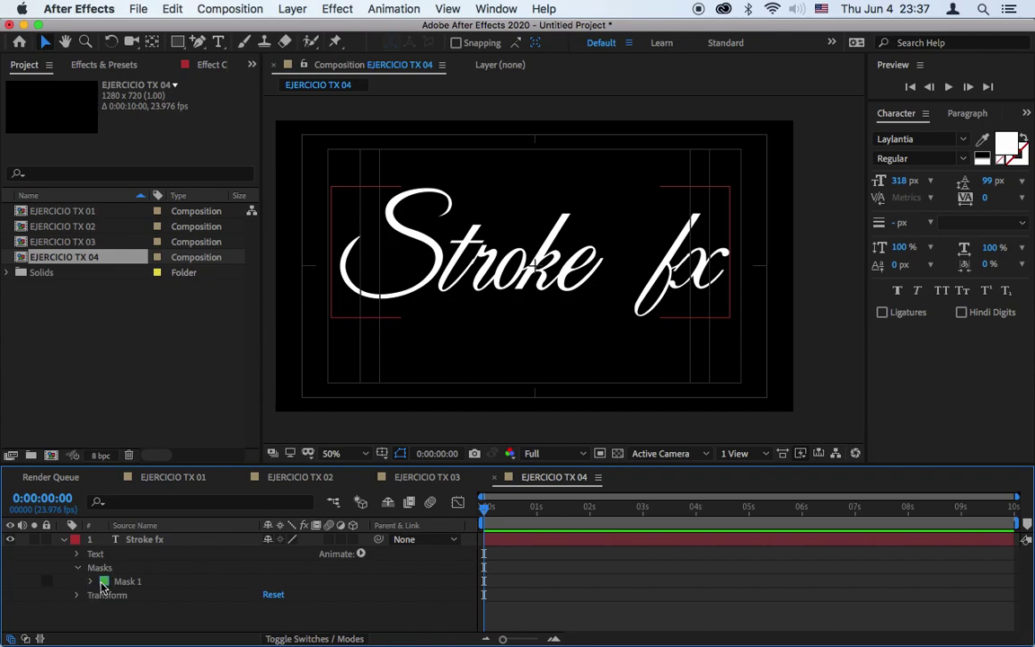
left_click(104, 582)
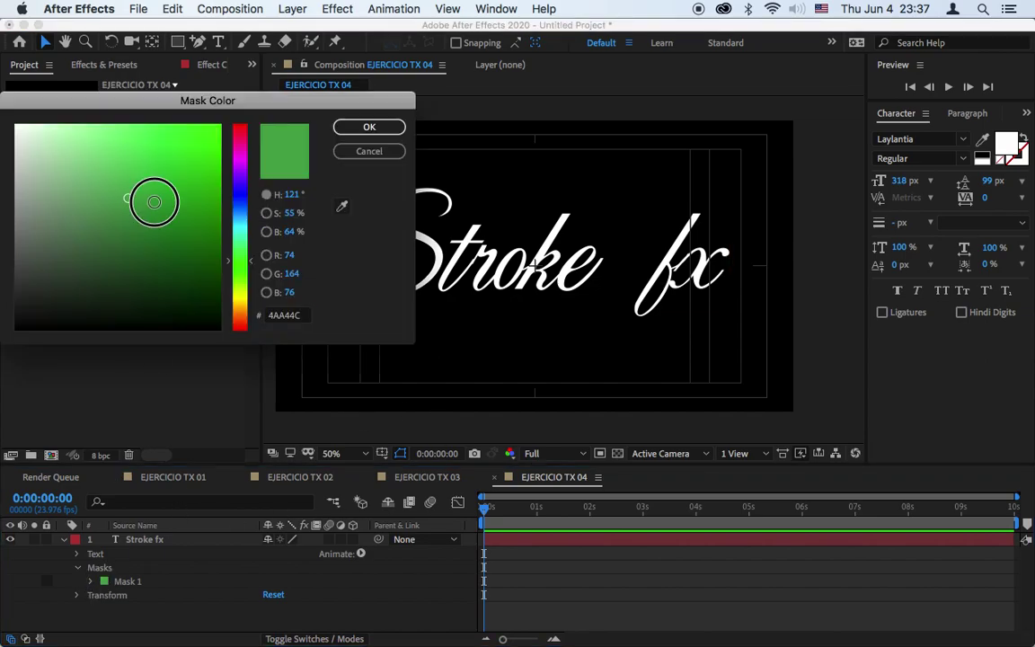
left_click_drag(244, 260, 245, 199)
left_click_drag(162, 207, 215, 251)
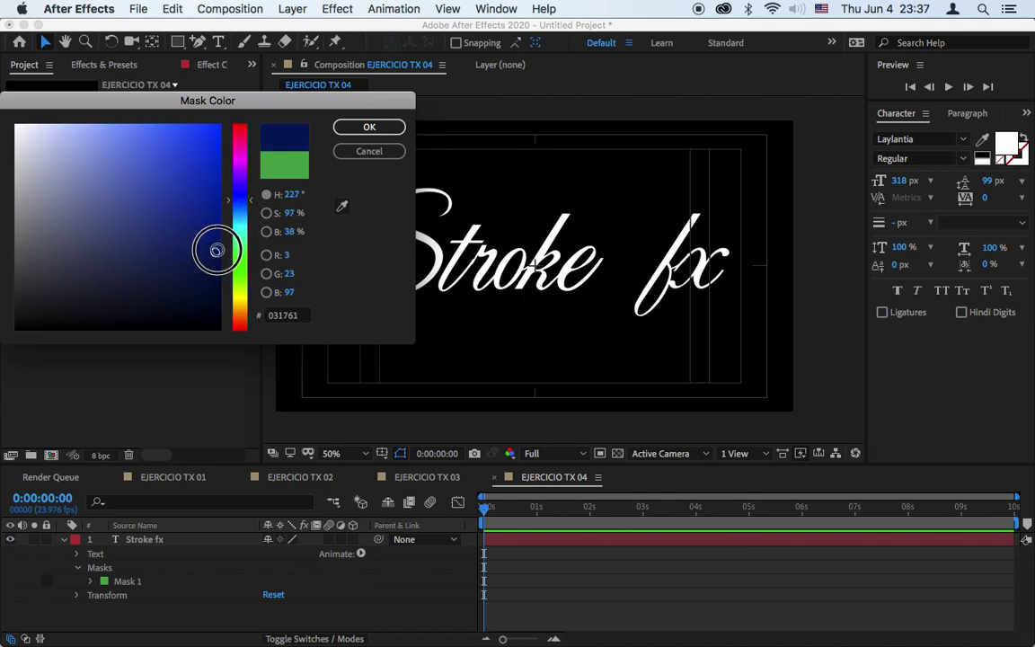
left_click(364, 127)
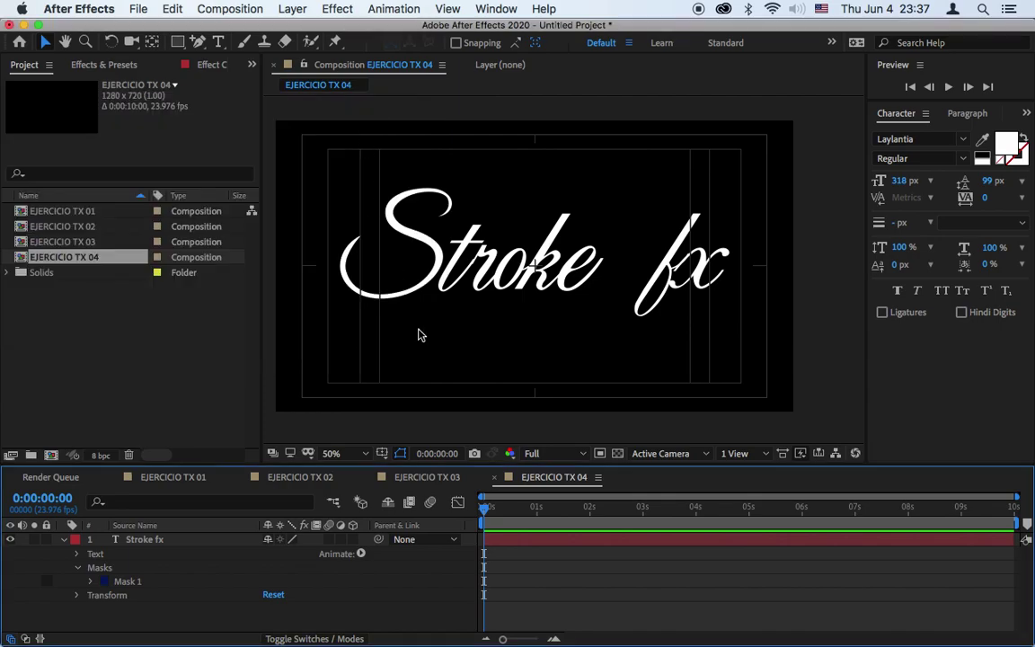
left_click(527, 539)
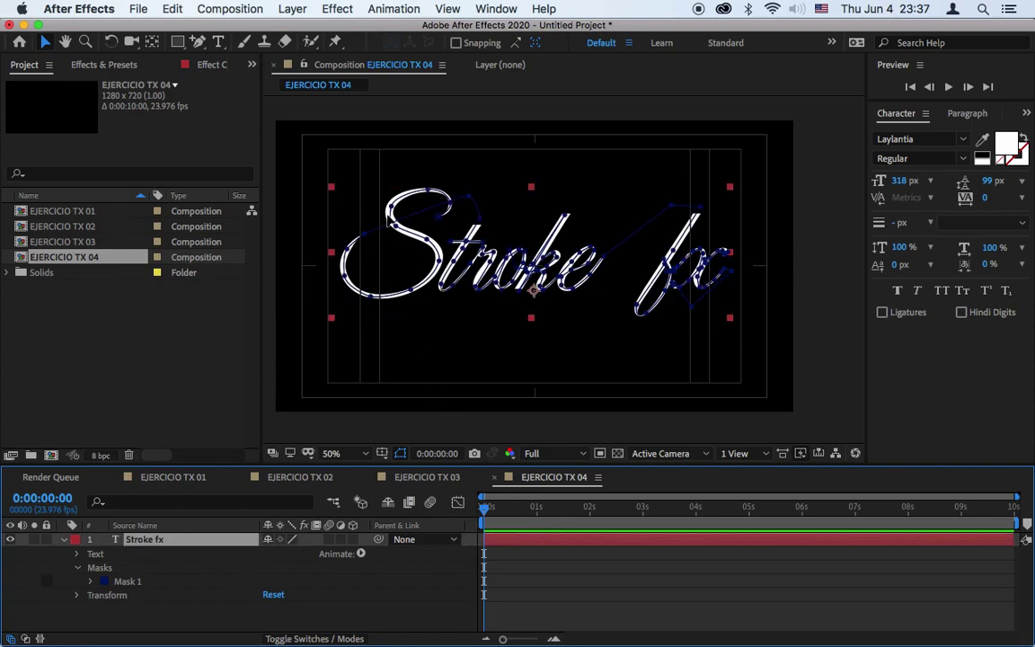
Step: Try light grey and then dark red 971010 as the outline colour of Mask 1
left_click(105, 581)
left_click_drag(238, 260, 238, 307)
left_click_drag(217, 246, 4, 178)
left_click(364, 127)
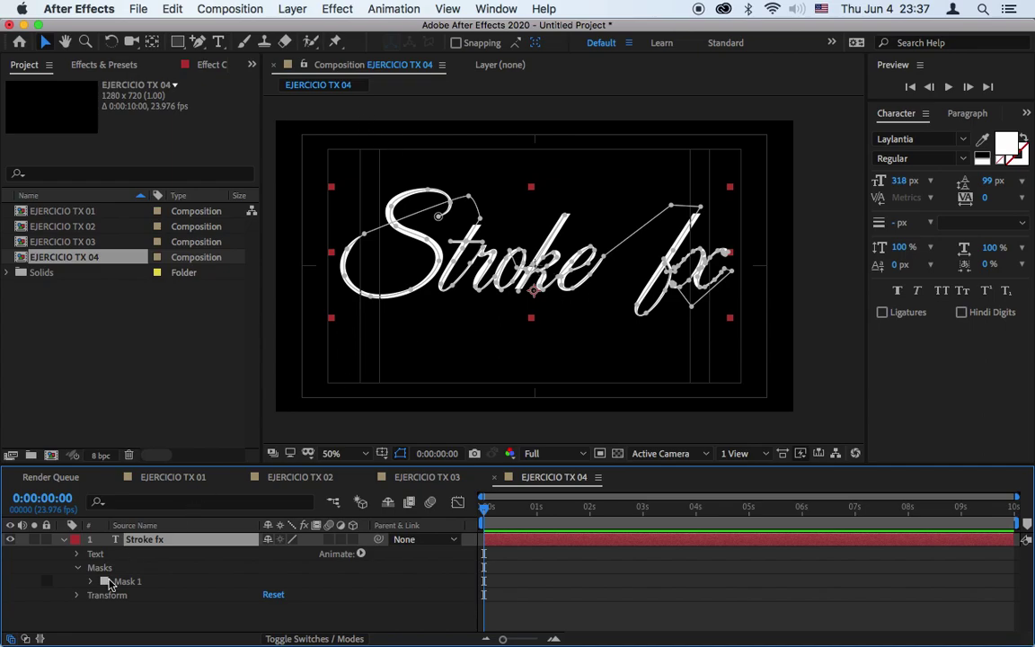
left_click(105, 581)
left_click(180, 189)
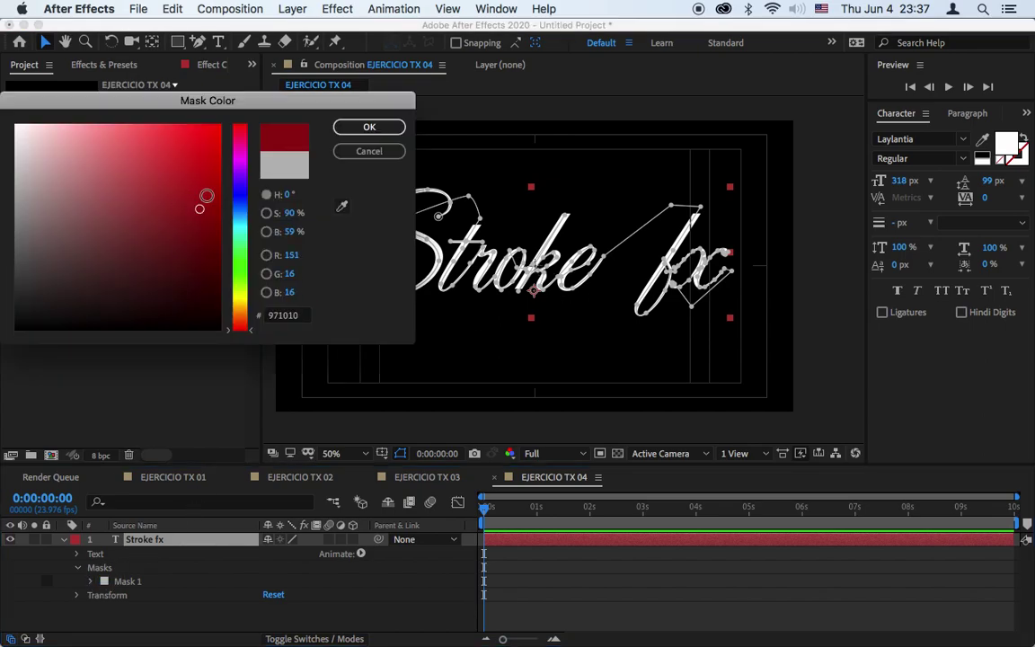
left_click(369, 126)
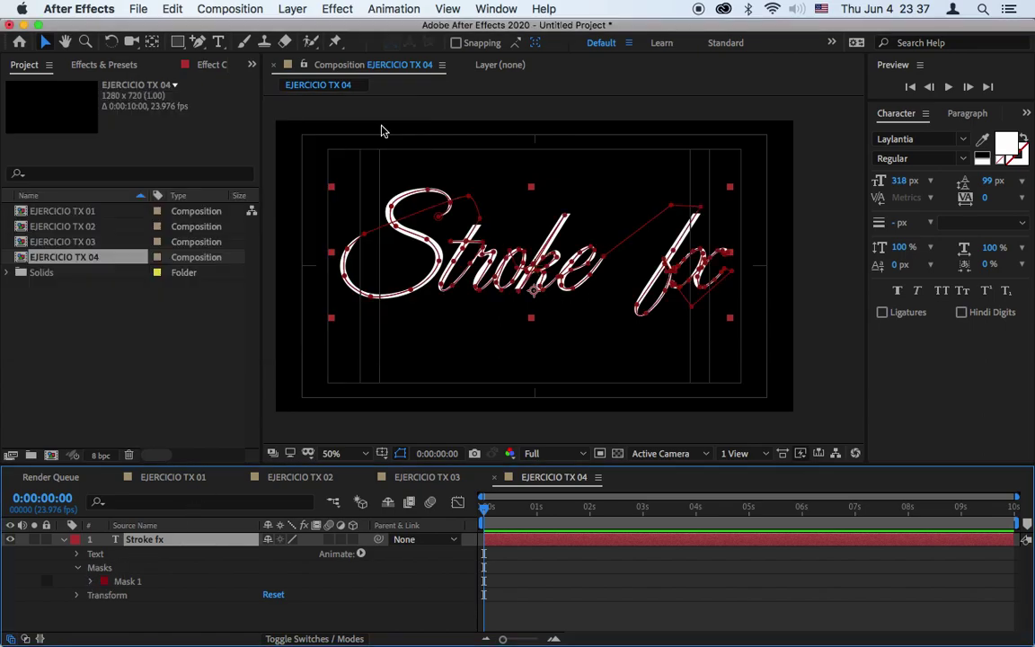
Step: Set the outline colour of Mask 1 to a bright blue
left_click(105, 581)
left_click_drag(240, 128, 239, 203)
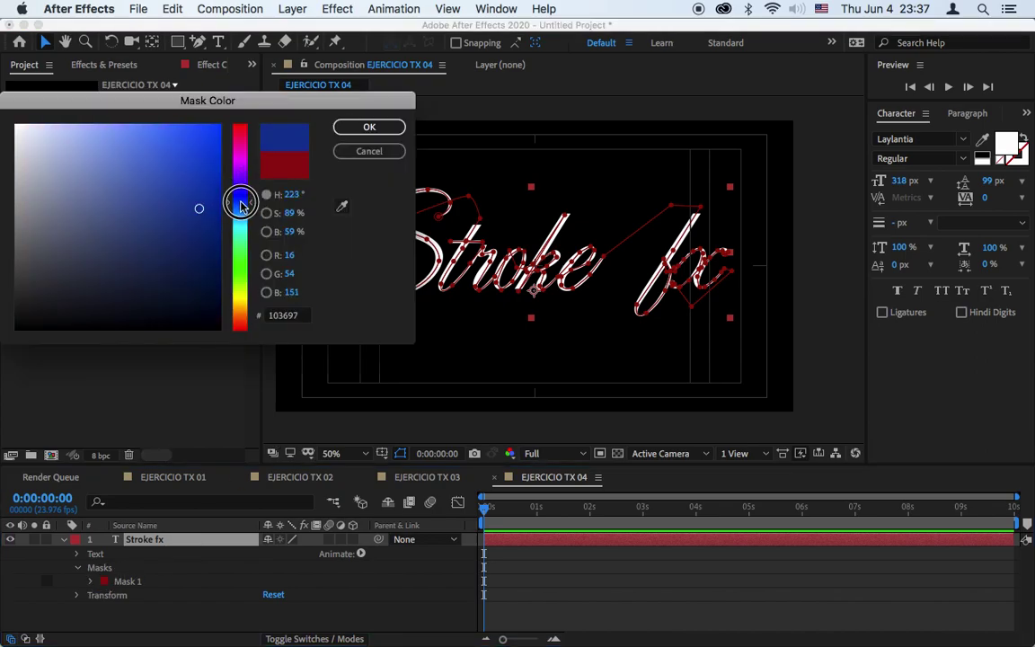
left_click(212, 164)
mouse_move(212, 164)
left_mouse_down()
mouse_move(207, 235)
mouse_move(214, 164)
mouse_move(187, 145)
left_mouse_up()
left_click(369, 127)
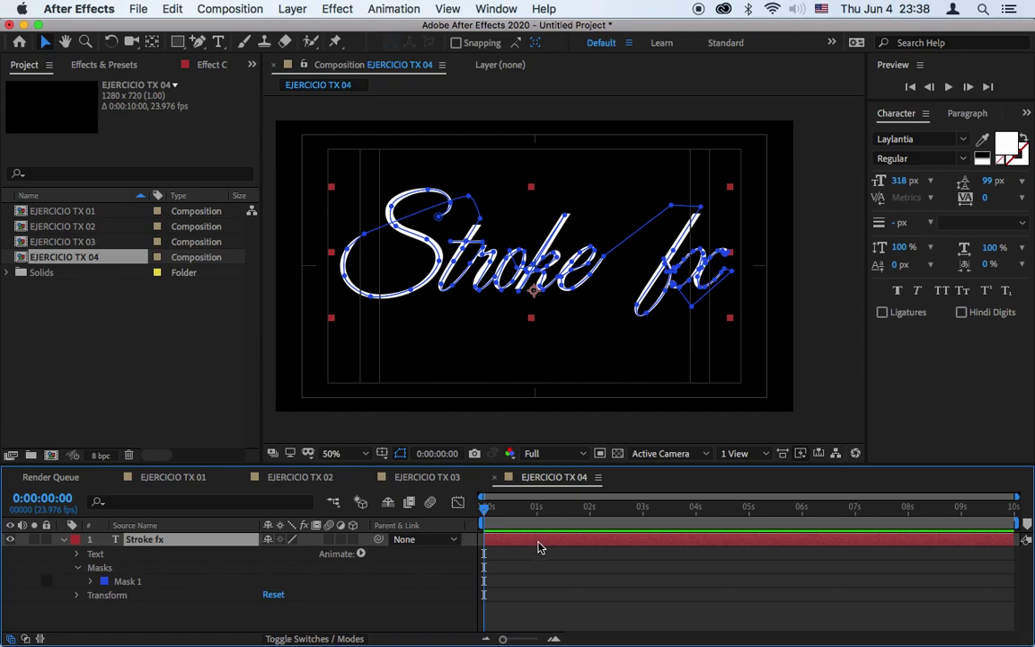
Step: Apply the Generate > Stroke effect to the Stroke fx text layer and widen the area showing its settings
left_click(337, 11)
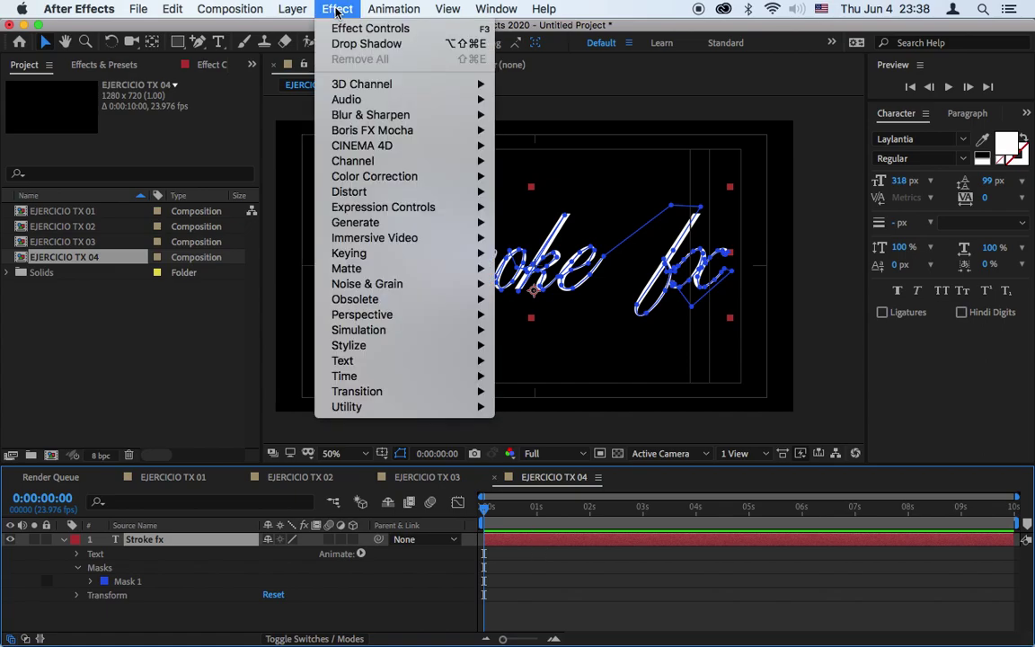
mouse_move(384, 227)
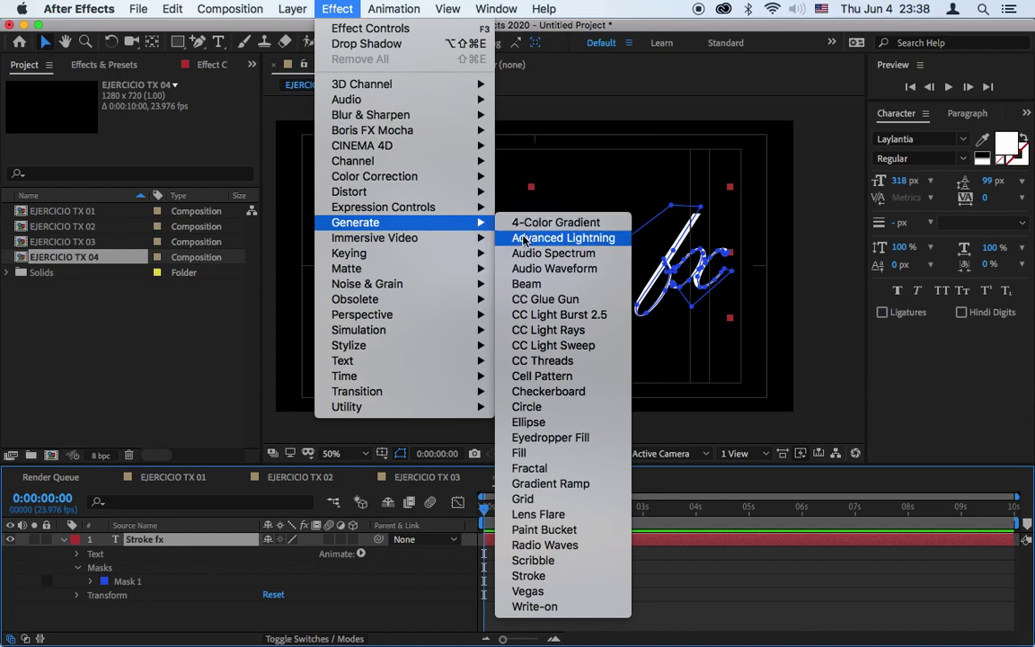
left_click(575, 577)
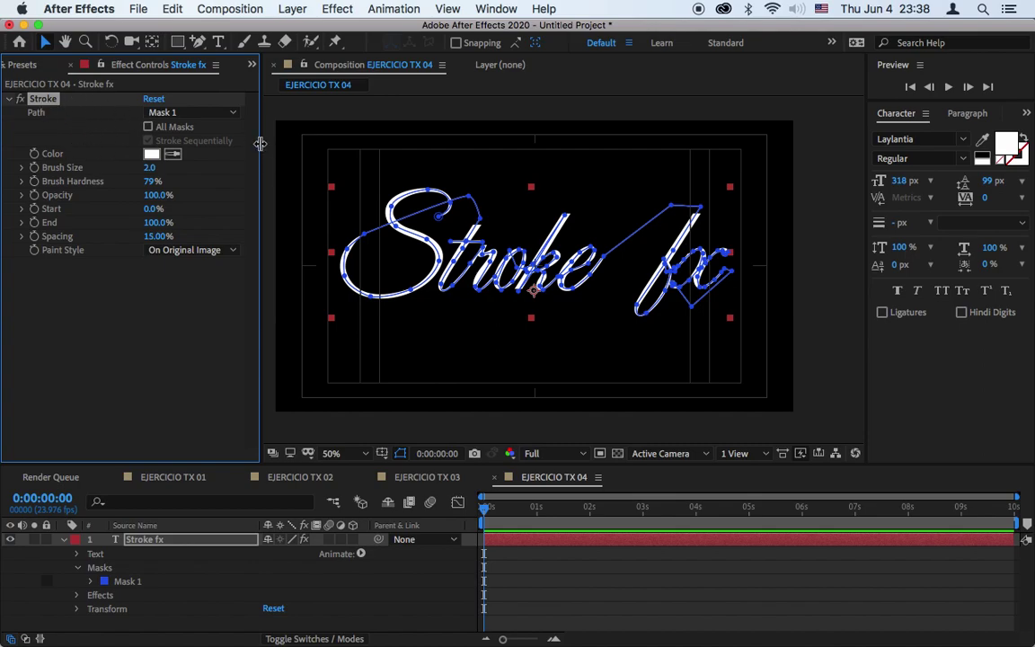
left_click_drag(261, 144, 284, 143)
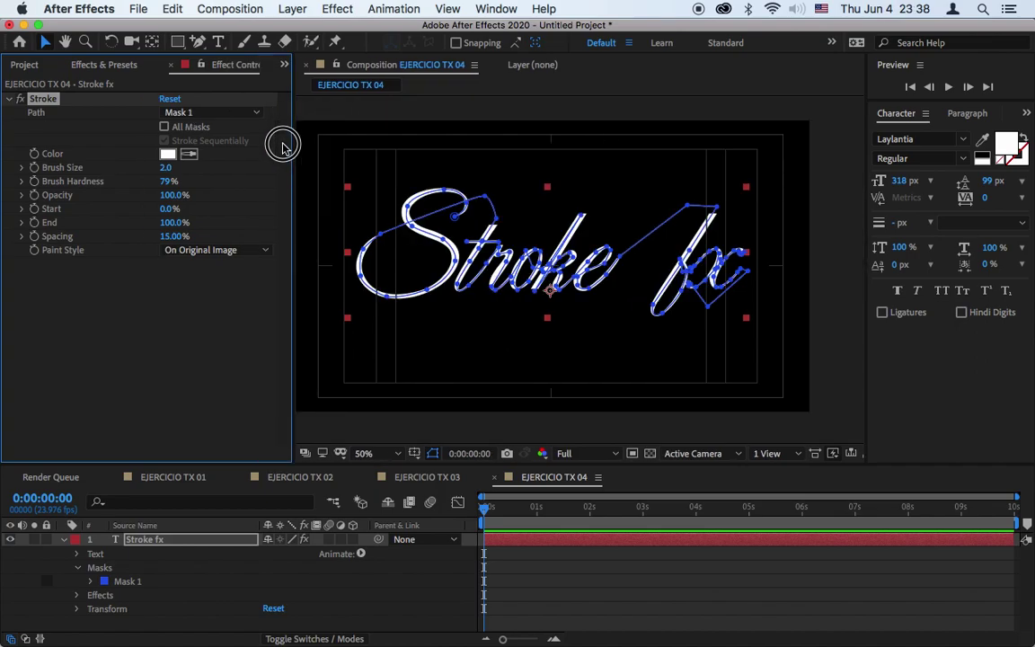
Step: Set the Stroke effect's colour to red EF1B1B
left_click(167, 155)
left_click_drag(167, 155, 198, 137)
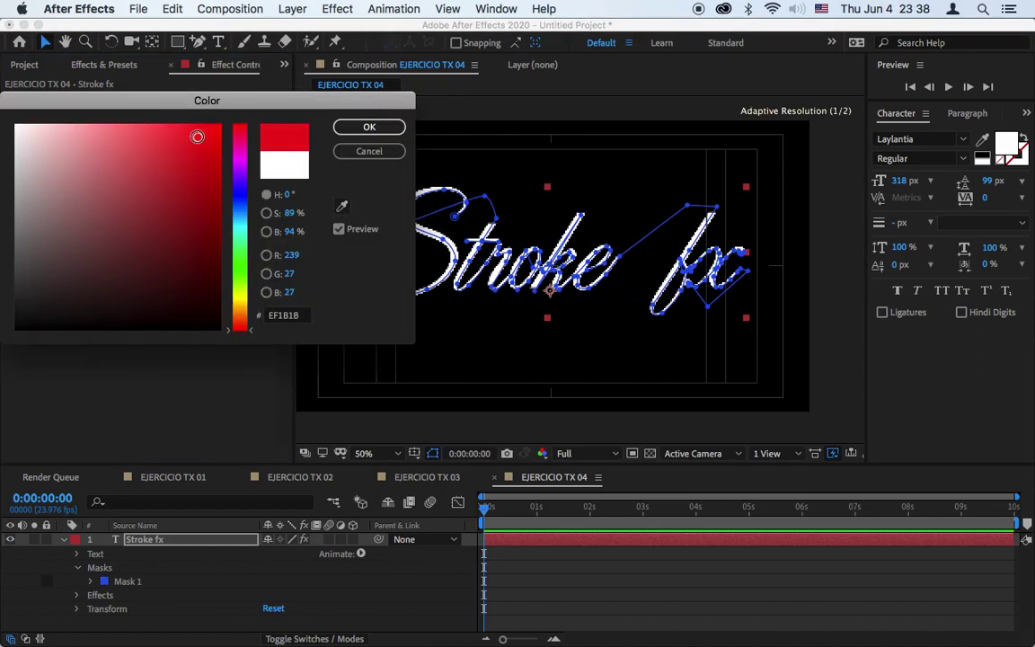
left_click(366, 129)
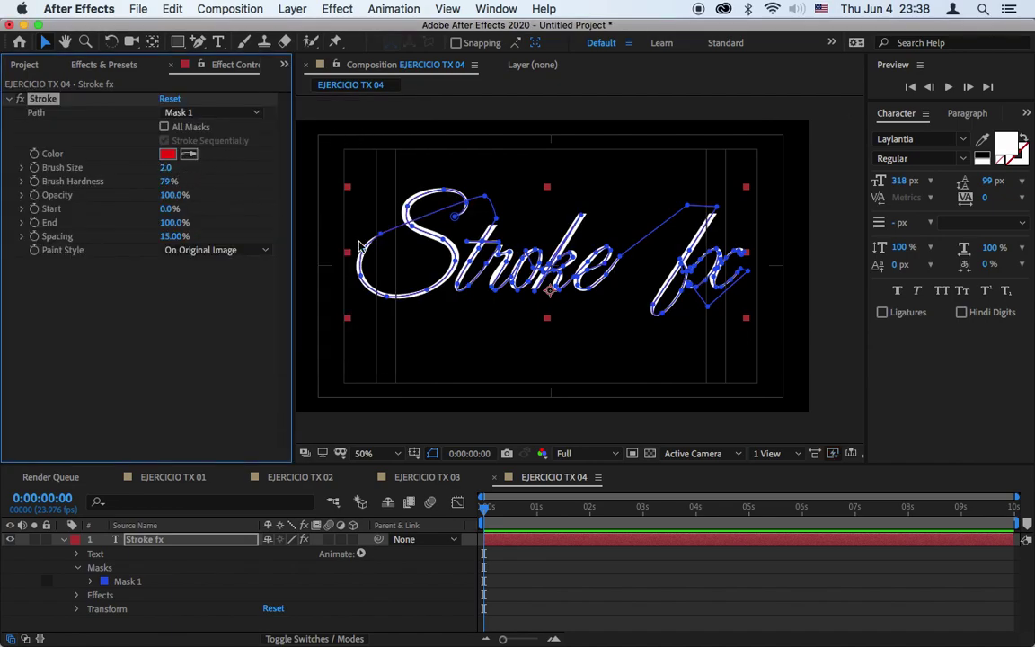
Step: Move the mask points on the loops of the k and e closer to the centre of the white lettering
scroll(359, 247, "up", 3)
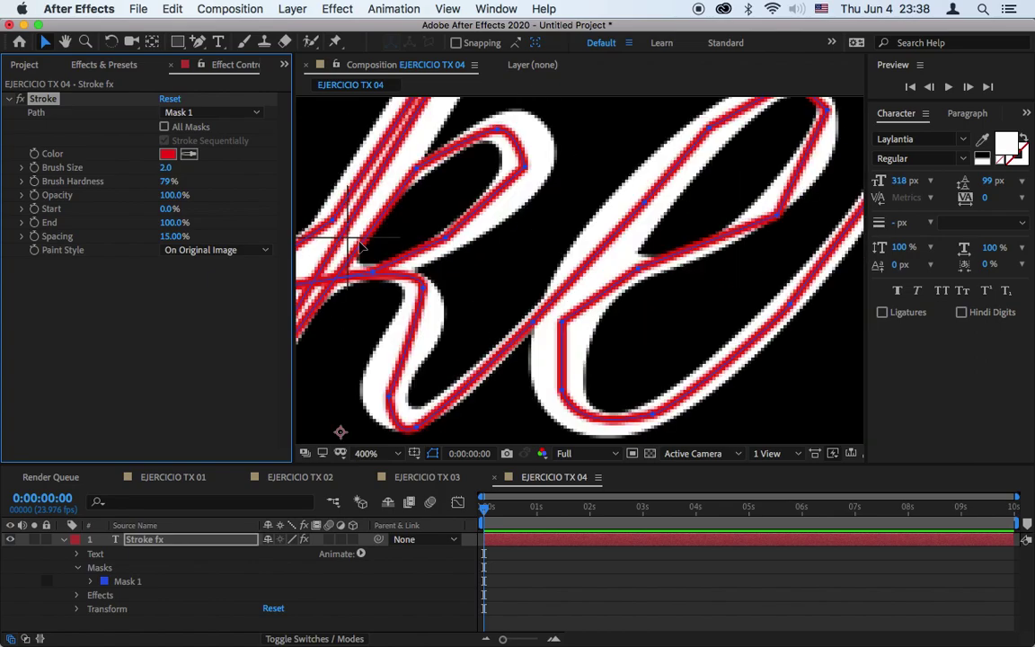
left_click_drag(446, 237, 453, 245)
left_click_drag(524, 166, 534, 161)
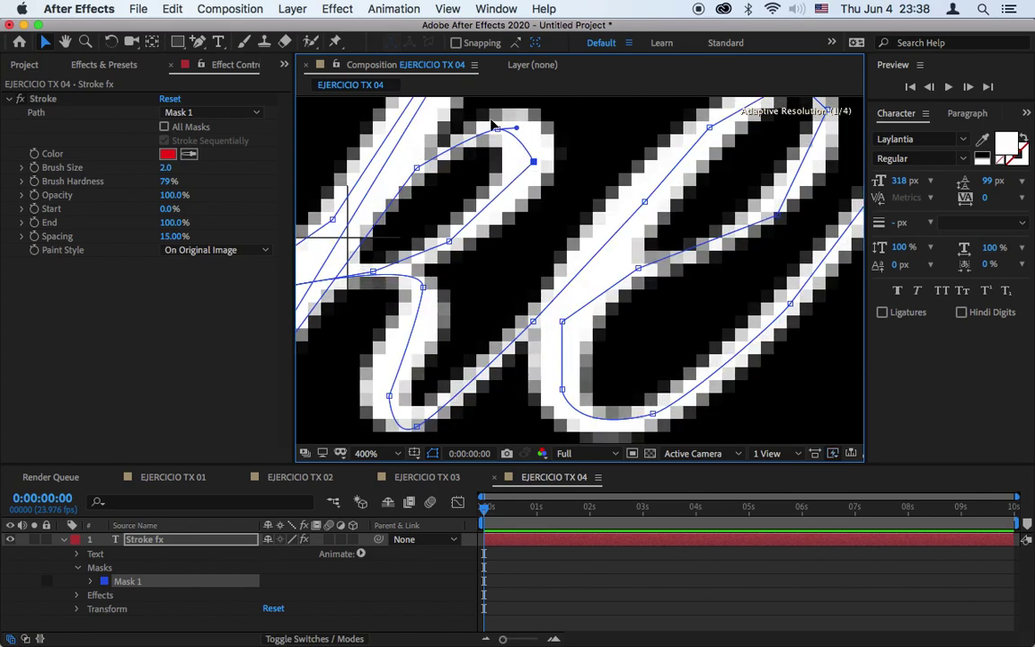
left_click_drag(500, 126, 506, 123)
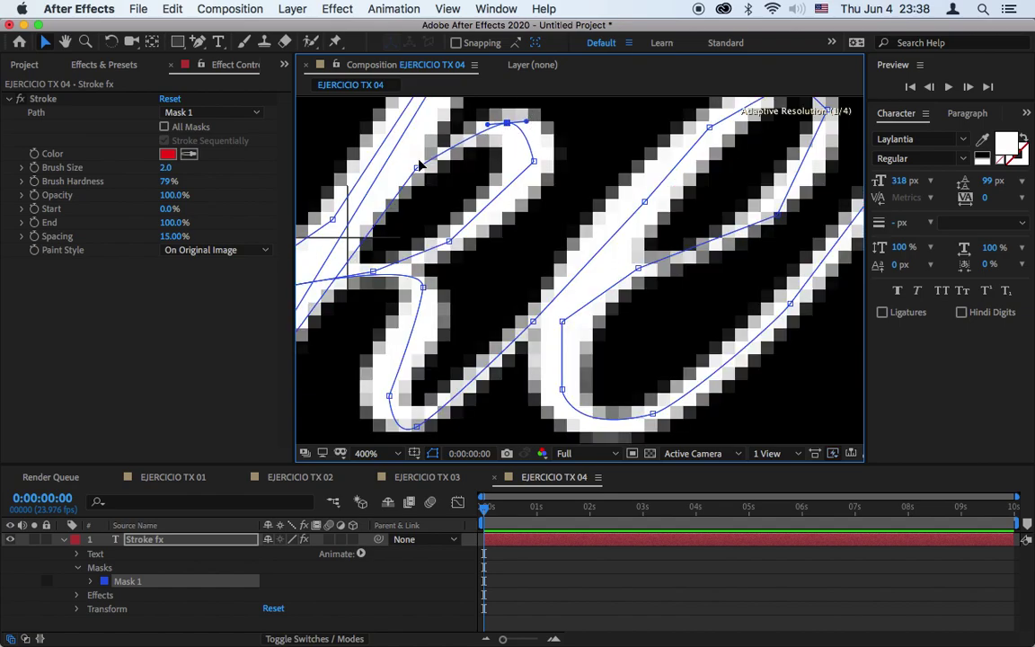
left_click_drag(415, 169, 398, 179)
mouse_move(638, 269)
left_mouse_down()
mouse_move(615, 279)
mouse_move(594, 272)
left_mouse_up()
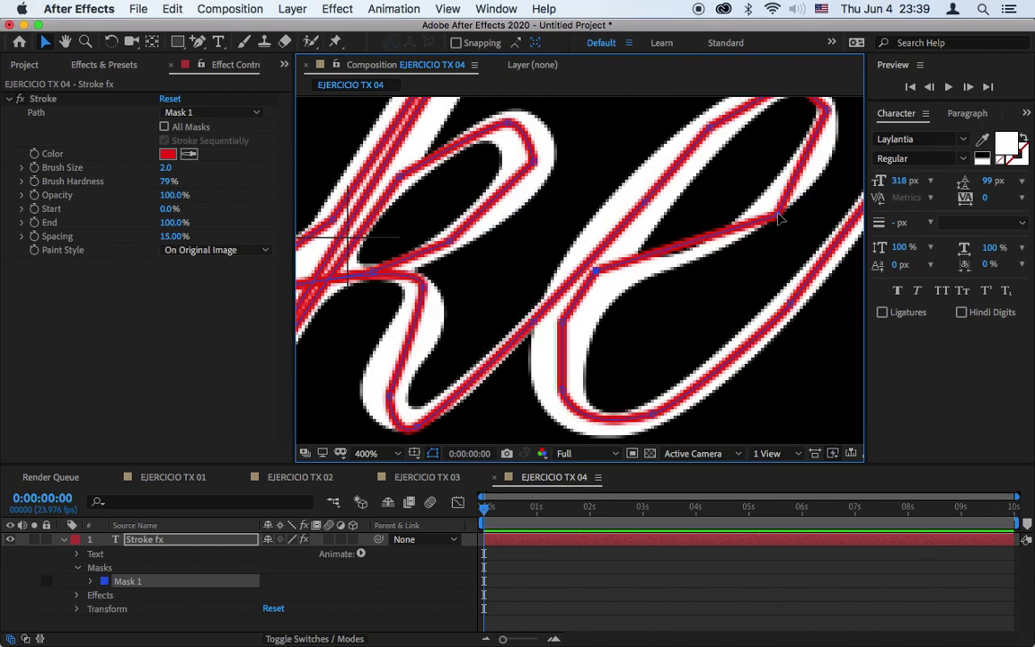
left_click_drag(776, 214, 777, 204)
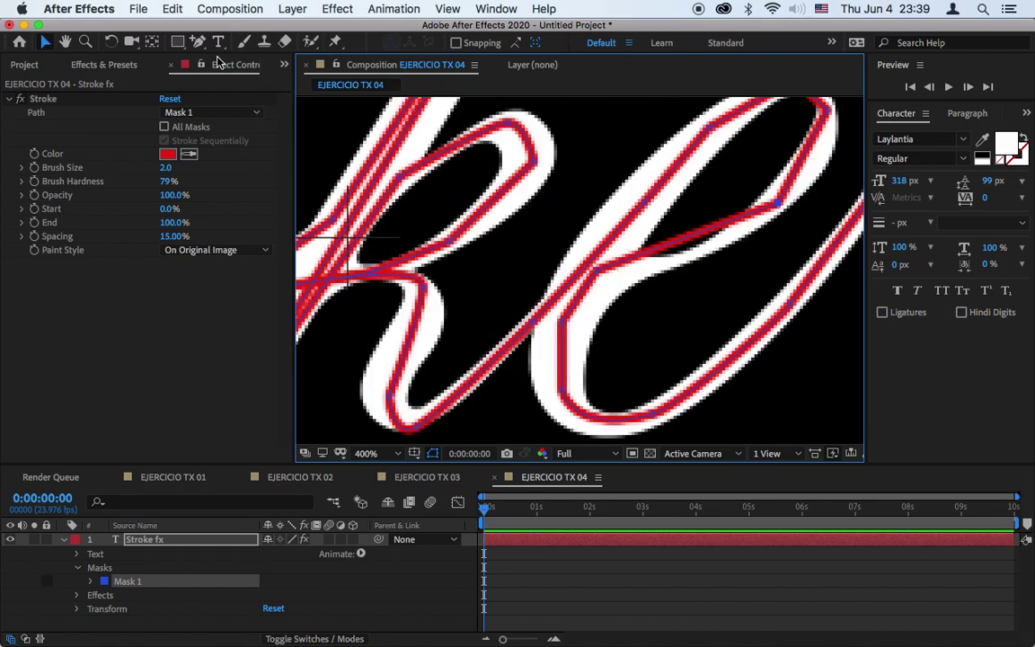
Step: Add mask points along the lower edge of the e's loop and shift them down to follow the letter's curve
key("g")
mouse_move(680, 238)
left_mouse_down()
mouse_move(707, 240)
mouse_move(679, 280)
mouse_move(646, 264)
left_mouse_up()
left_click(45, 43)
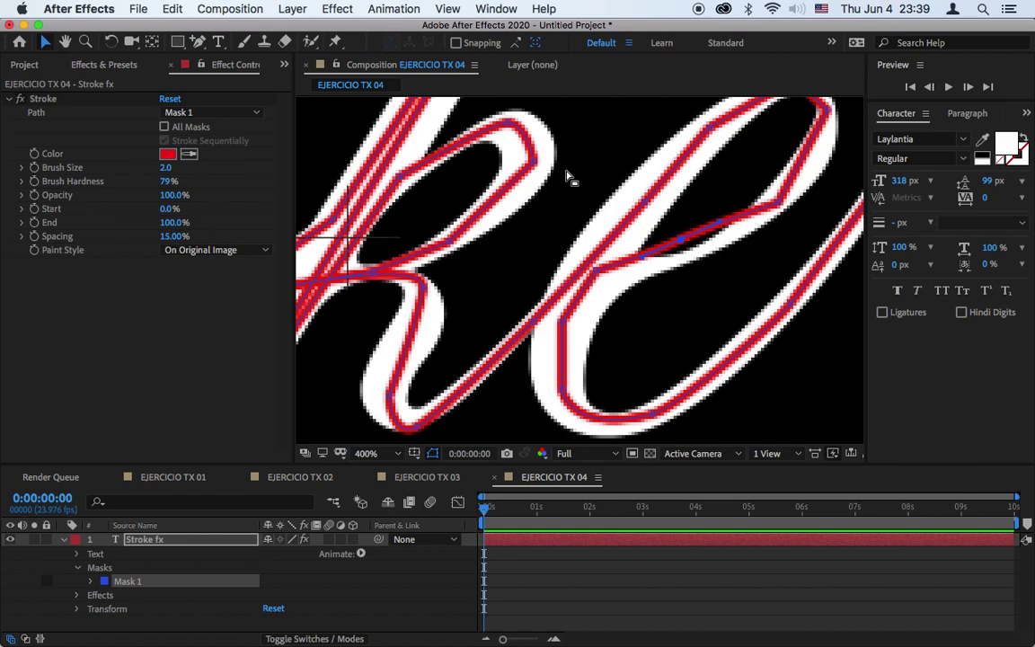
left_click_drag(681, 240, 690, 254)
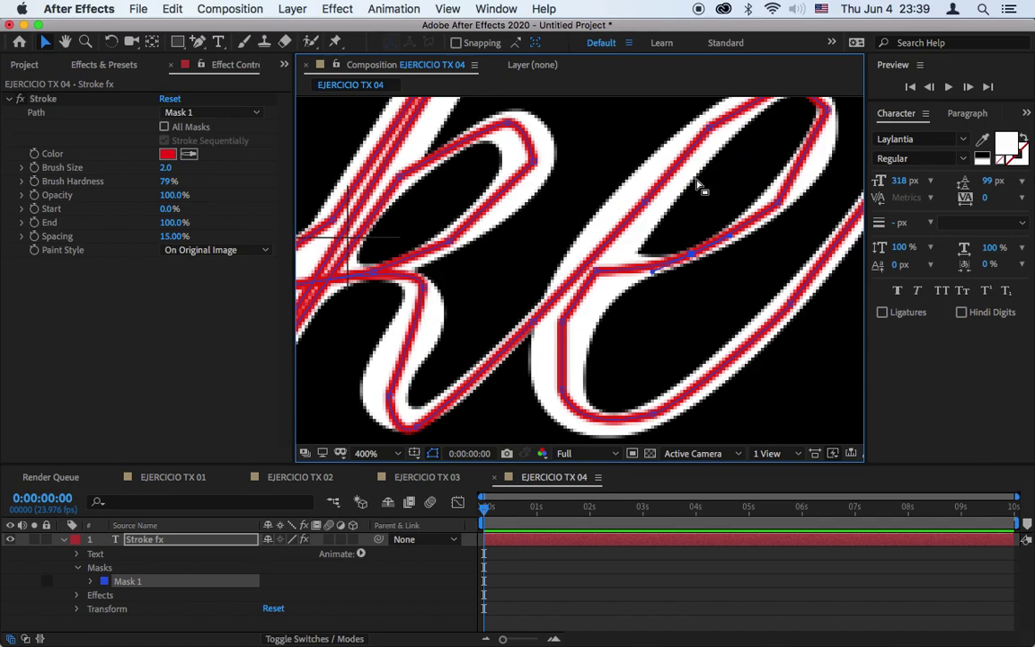
Step: Set the Stroke effect's brush size to 14.9 and nudge mask points on the r and the k's upper tip to cover the lettering
scroll(549, 252, "down", 4)
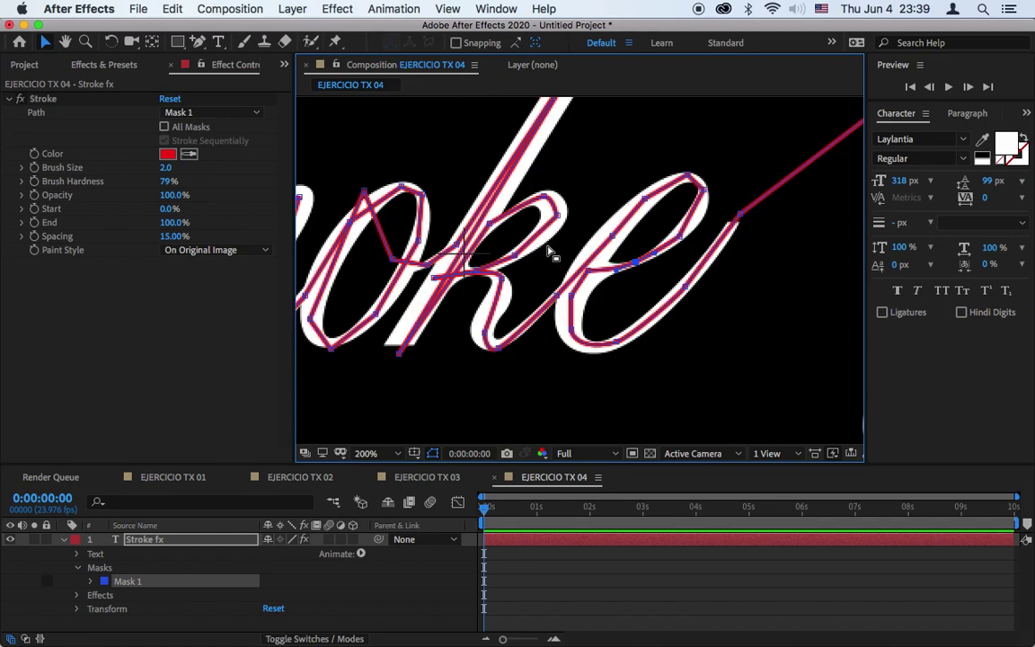
scroll(550, 252, "down", 1)
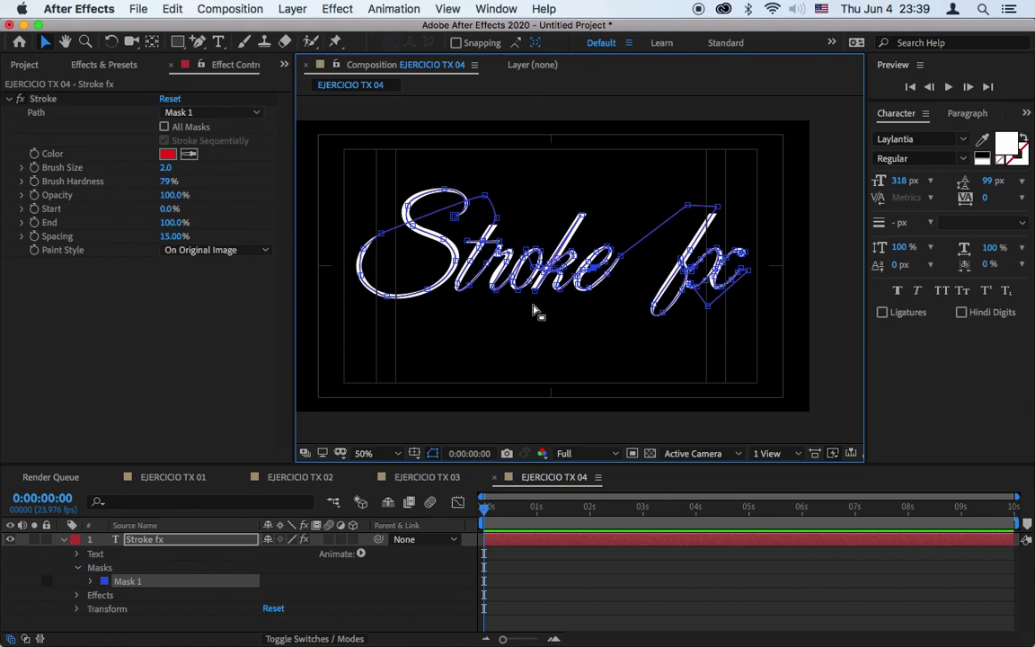
key("period")
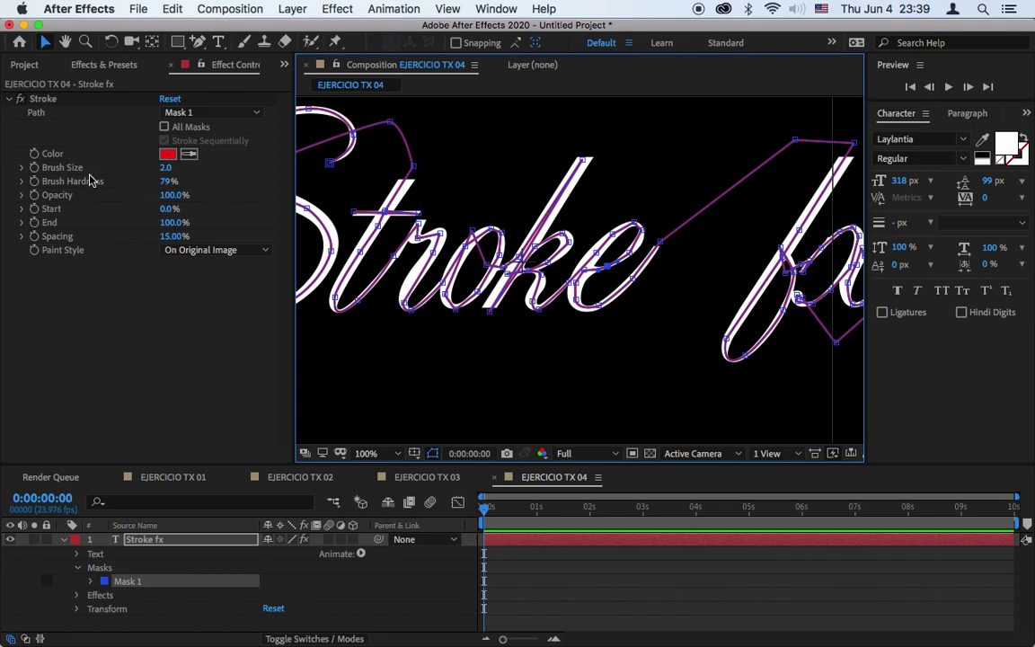
mouse_move(167, 168)
left_mouse_down()
mouse_move(289, 158)
mouse_move(274, 157)
left_mouse_up()
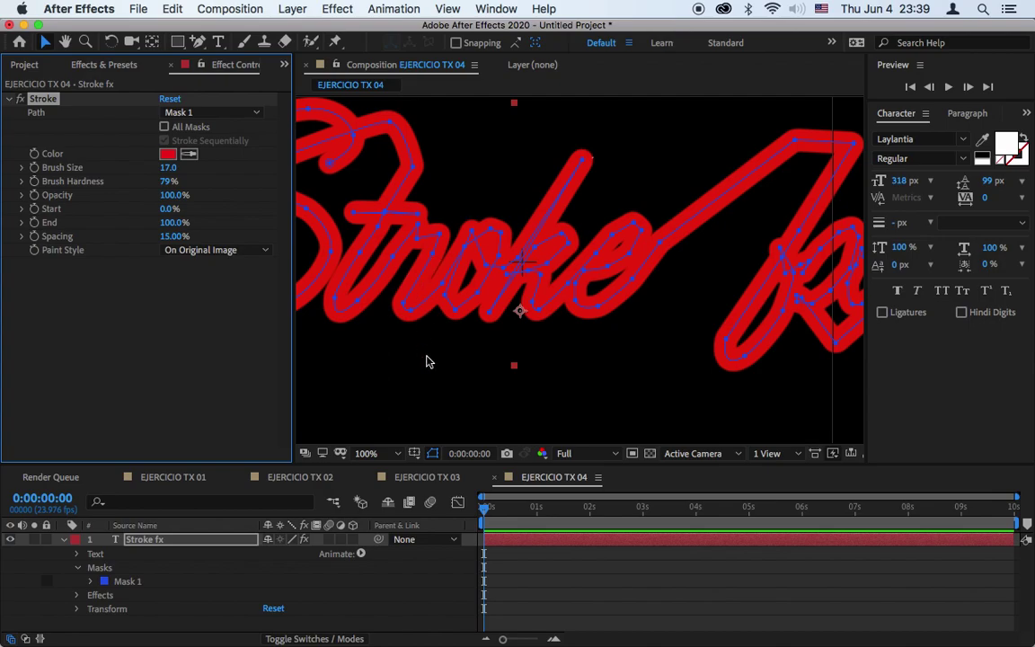
left_click_drag(168, 168, 162, 178)
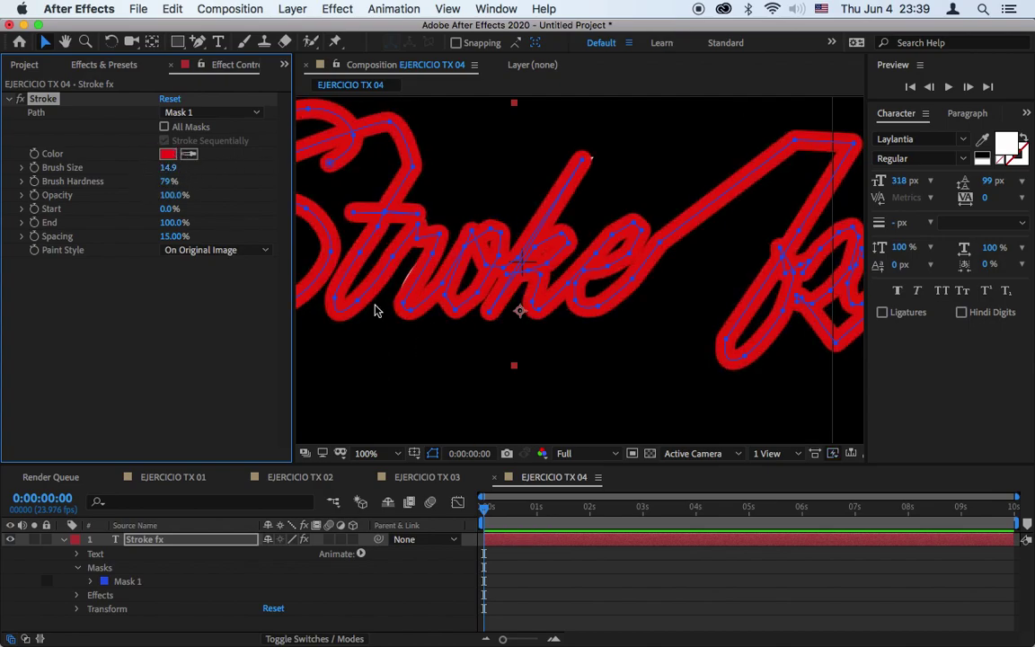
mouse_move(433, 251)
left_mouse_down()
mouse_move(431, 268)
mouse_move(419, 269)
left_mouse_up()
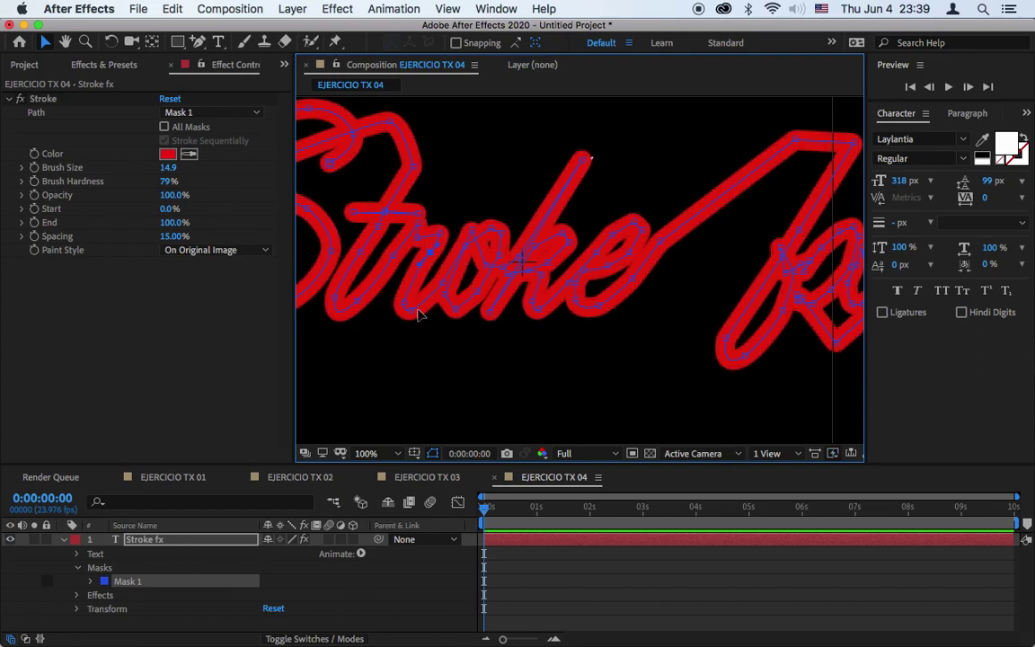
left_click_drag(583, 155, 587, 157)
Step: Examine the whole Stroke fx lettering for white areas that the red stroke leaves uncovered
key("h")
left_click_drag(549, 194, 424, 231)
left_click_drag(667, 275, 471, 231)
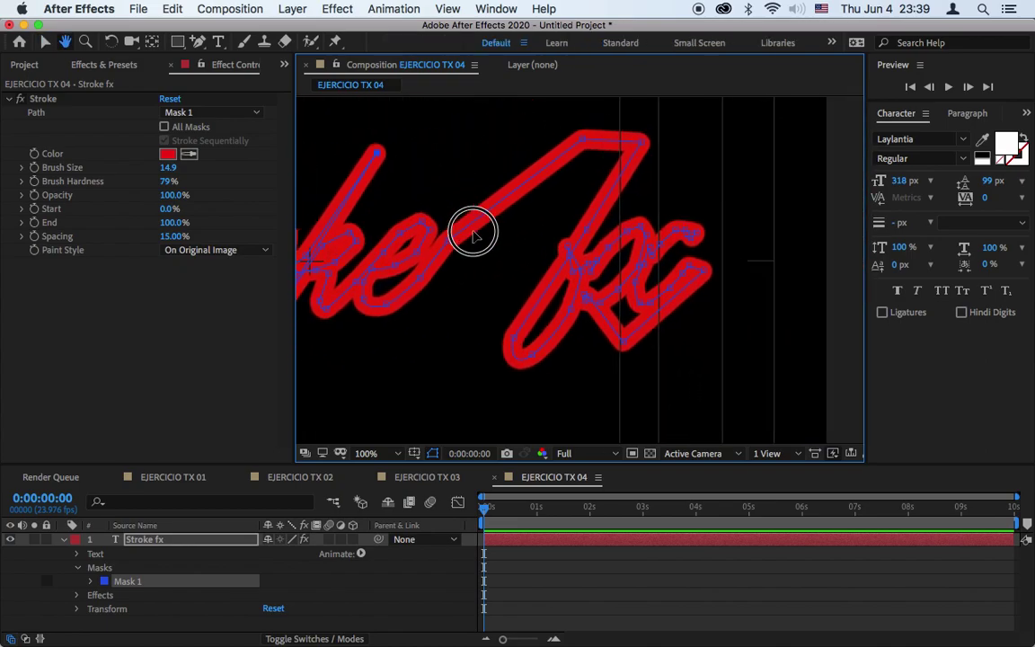
mouse_move(439, 310)
left_mouse_down()
mouse_move(728, 294)
mouse_move(751, 307)
mouse_move(739, 356)
left_mouse_up()
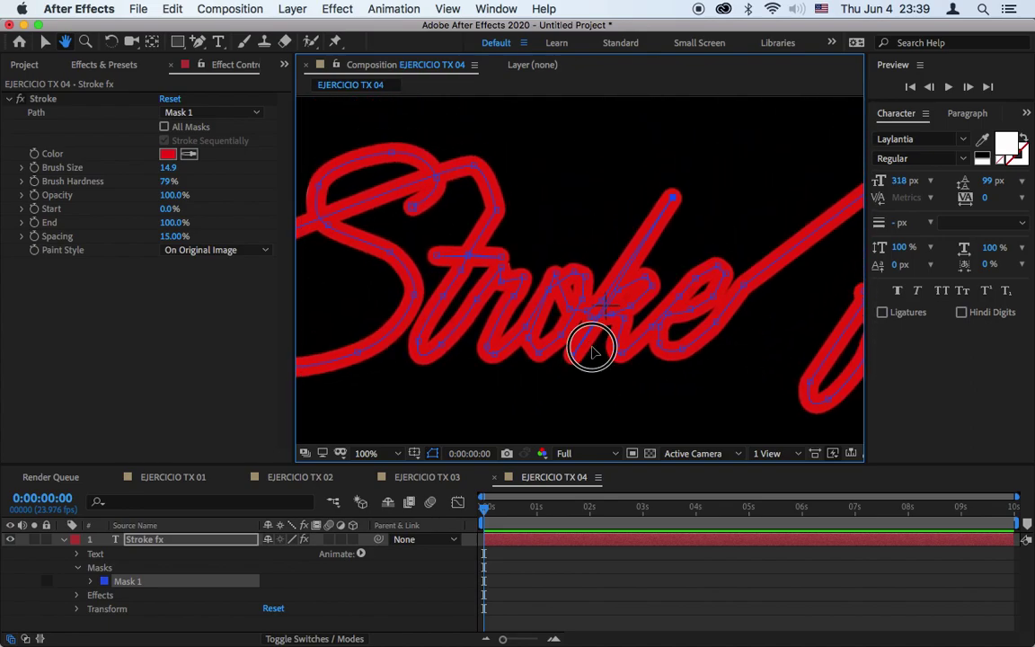
left_click_drag(591, 347, 705, 312)
key("v")
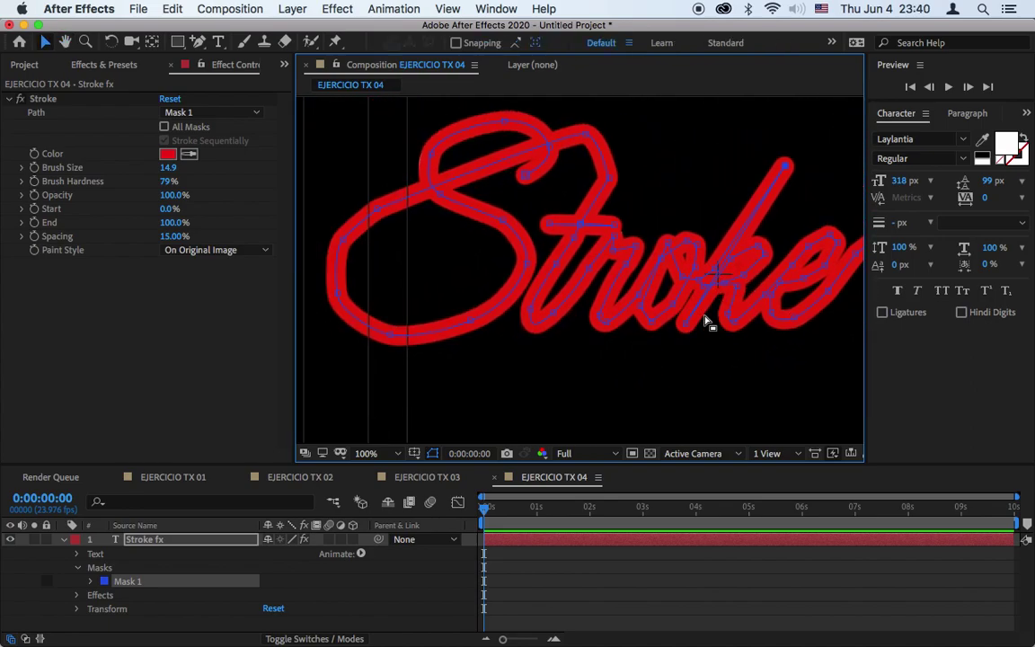
key("comma")
key("comma")
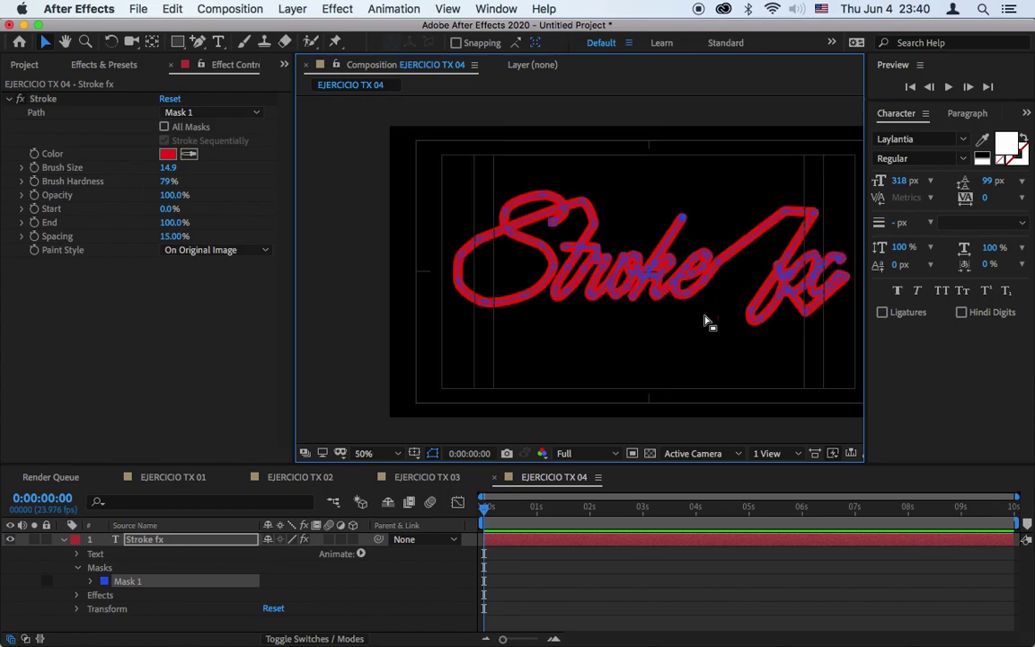
left_click_drag(709, 282, 605, 287)
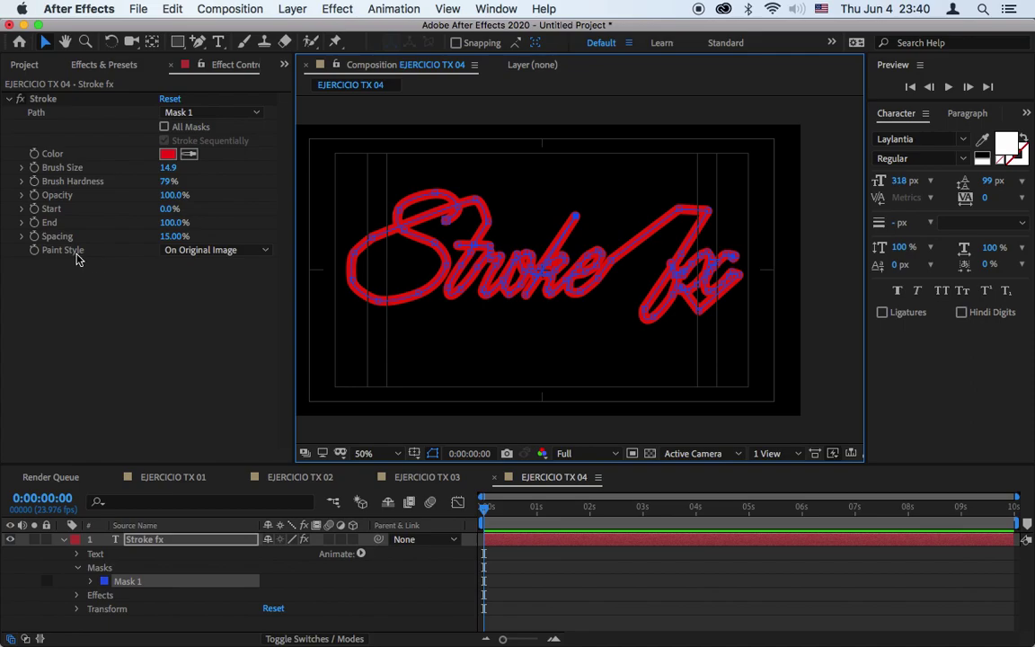
Step: Set the Stroke effect's paint style to Reveal Original Image and keyframe End at 0% at the start of the composition
left_click(251, 252)
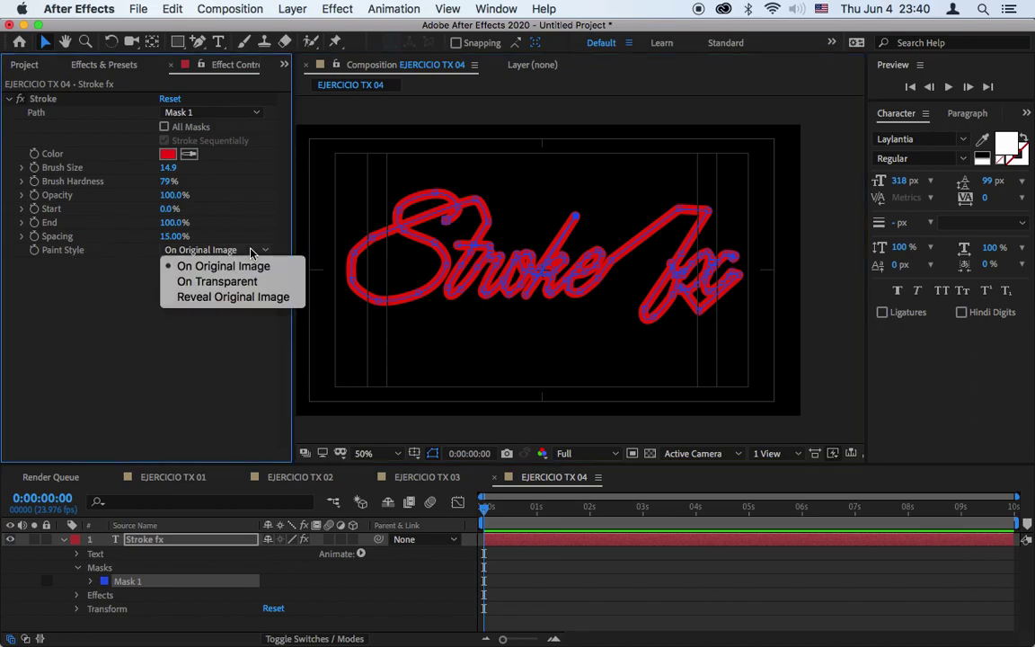
left_click(258, 306)
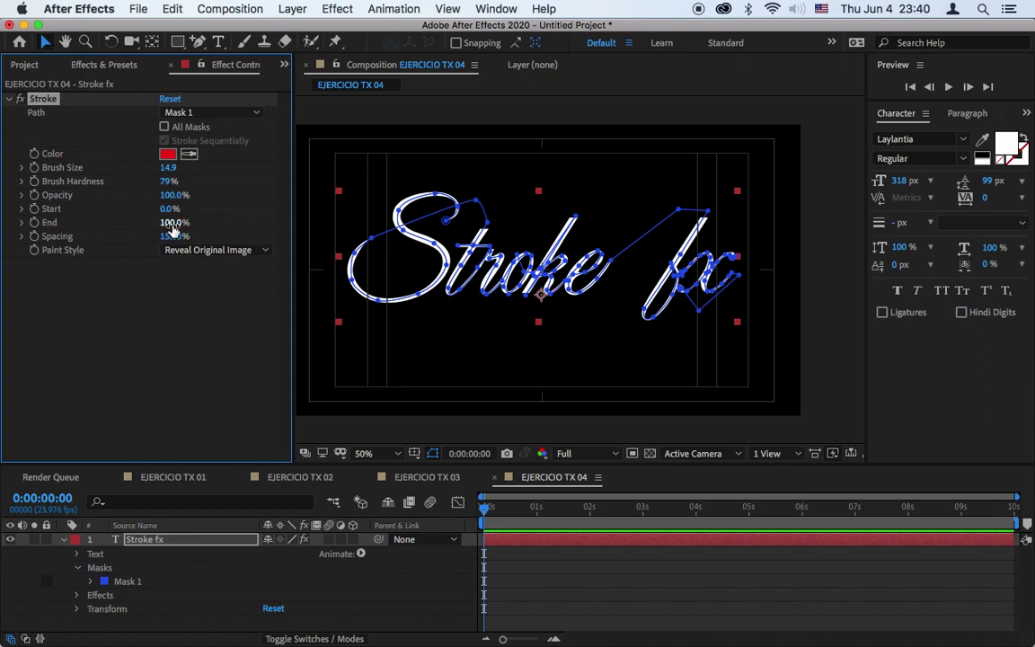
mouse_move(174, 230)
left_mouse_down()
mouse_move(111, 231)
mouse_move(80, 221)
left_mouse_up()
left_click(32, 222)
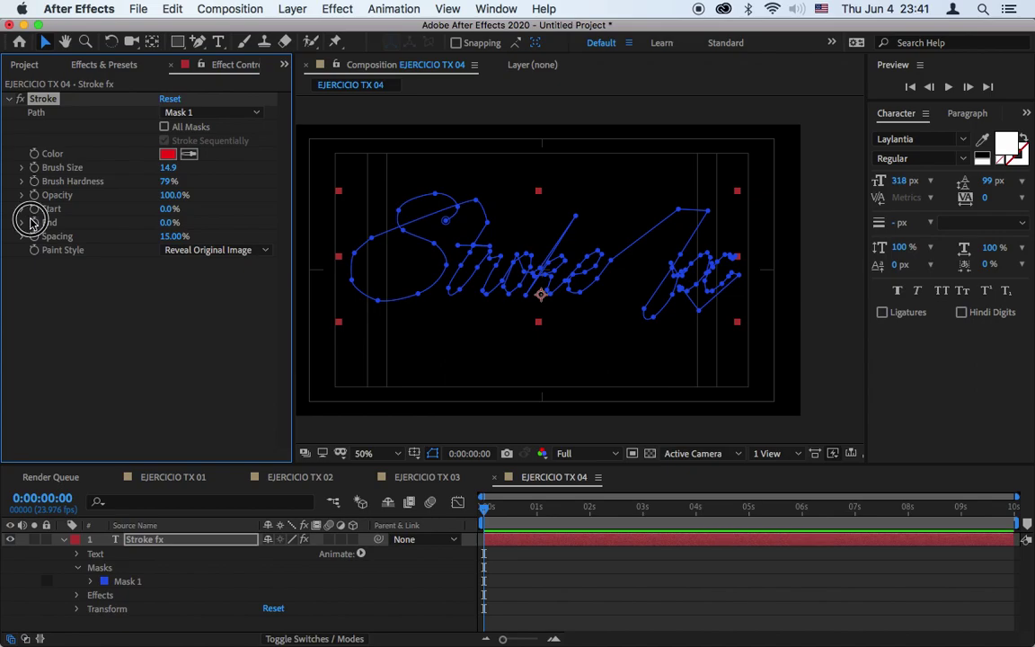
Step: Keyframe the Stroke effect's End at 100% at 0:00:01:00 and select the Stroke fx layer
left_click_drag(509, 508, 537, 516)
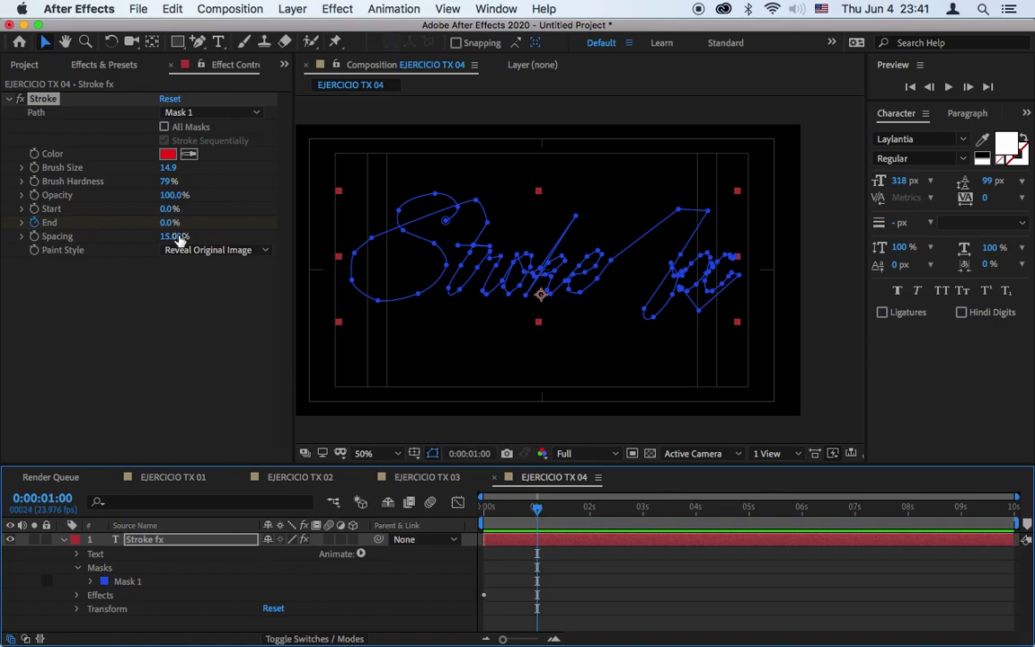
left_click_drag(168, 231, 335, 234)
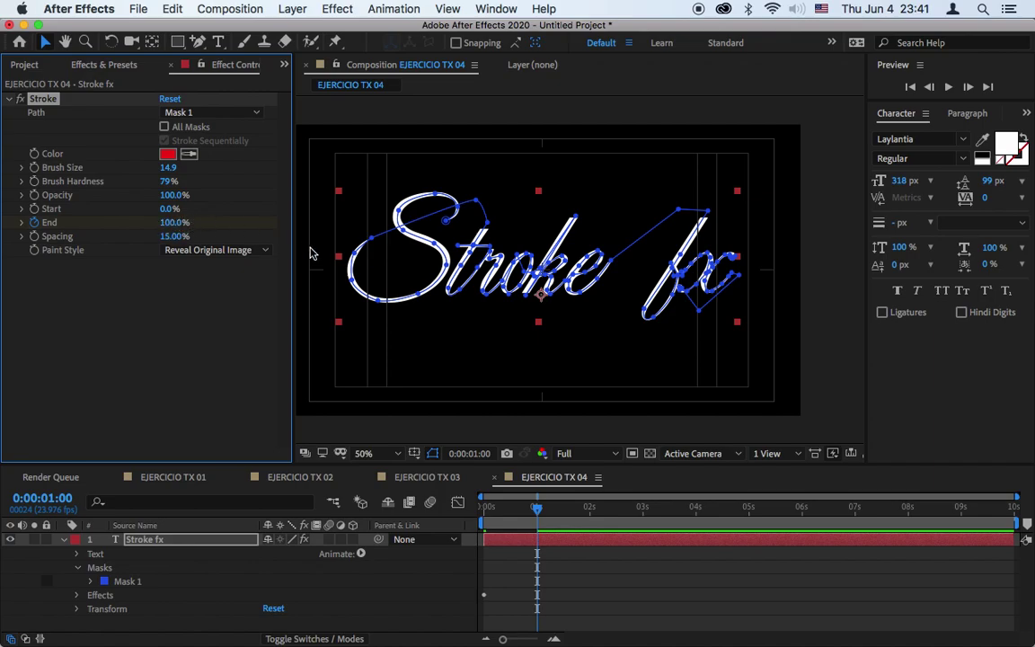
left_click(520, 543)
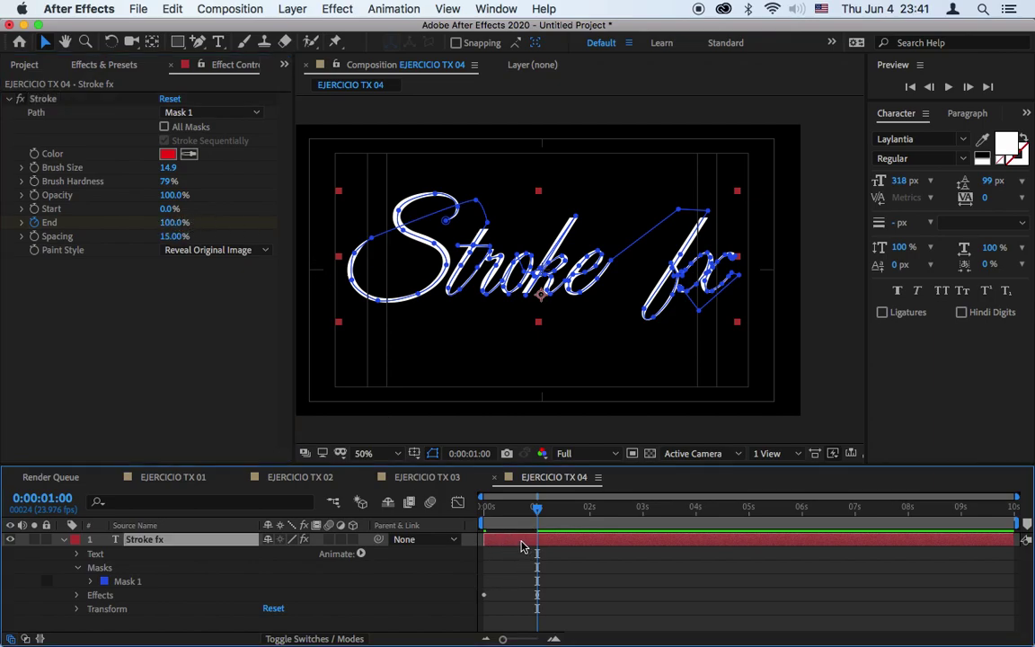
Step: Display the End keyframes, then preview and scrub the reveal with the work area ending around 0:00:01:18
key("u")
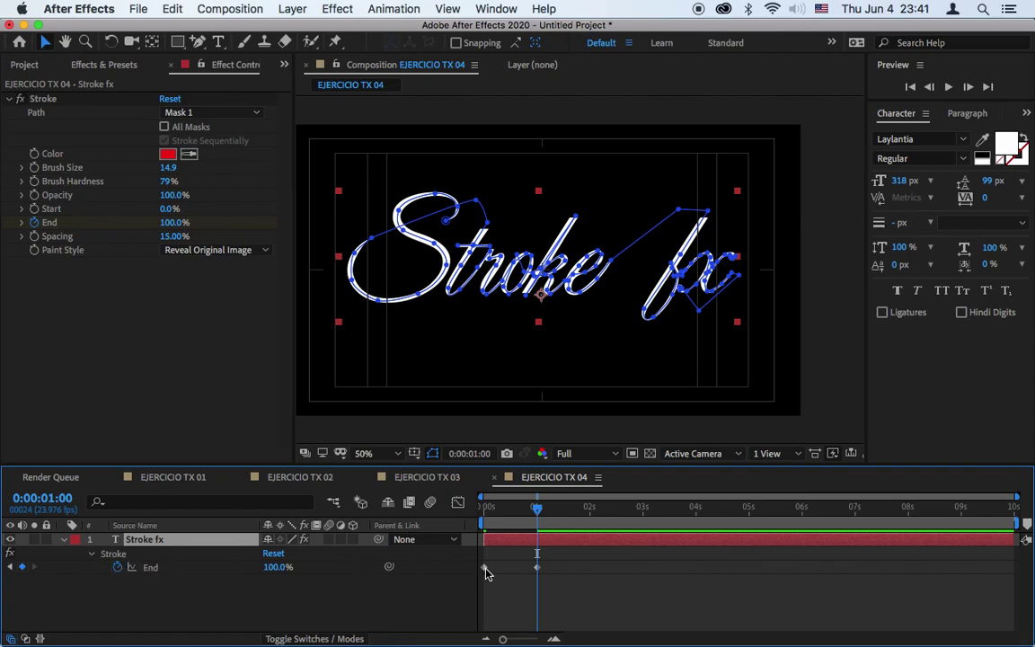
left_click(537, 567)
left_click(577, 510)
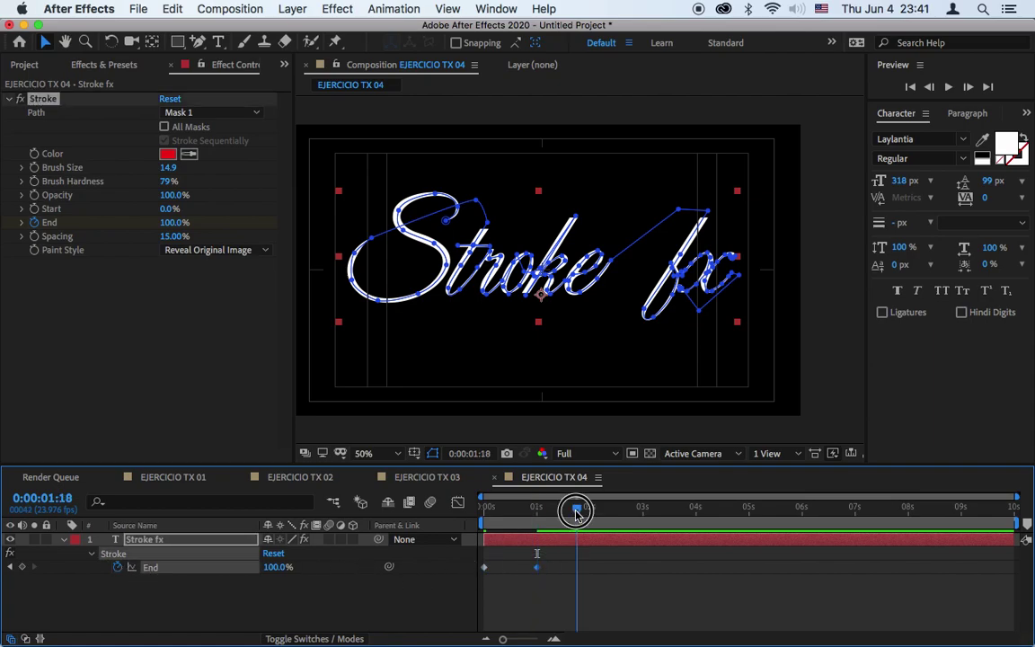
left_click(948, 88)
left_click(948, 88)
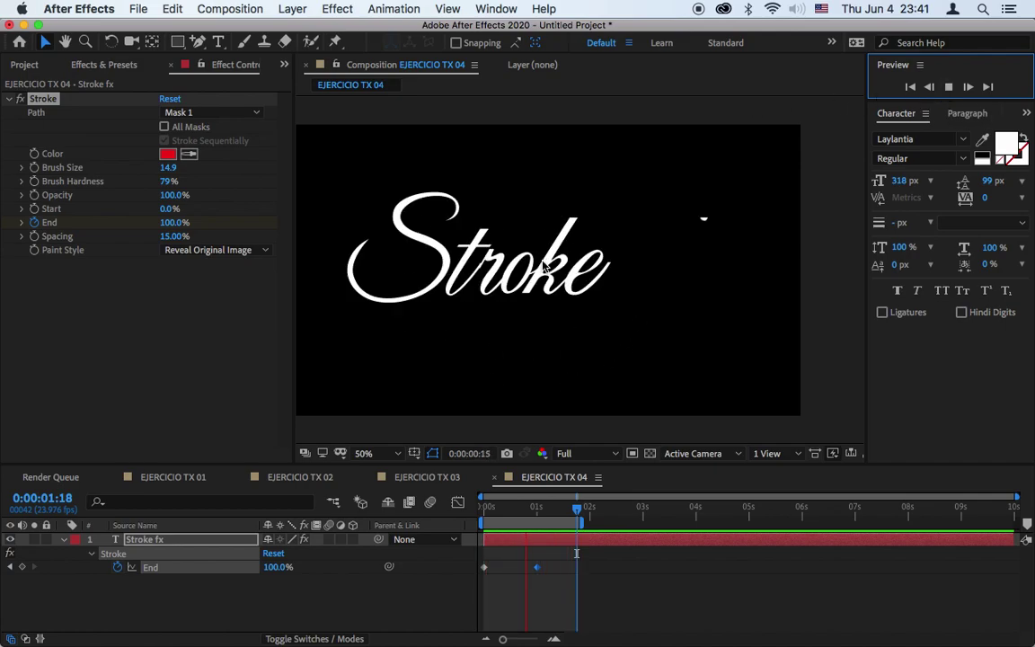
left_click(507, 517)
left_click_drag(506, 520, 508, 520)
left_click(513, 587)
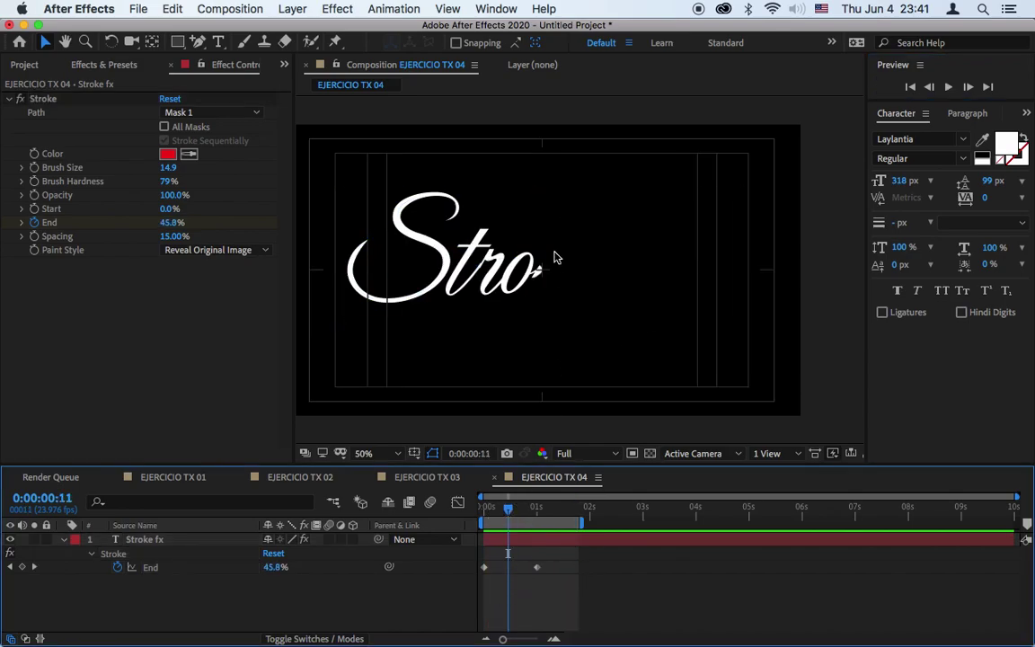
Step: Extend the end of the work area to just past 7 seconds and move to 0:00:04:00
mouse_move(508, 509)
left_mouse_down()
mouse_move(493, 518)
mouse_move(721, 521)
left_mouse_up()
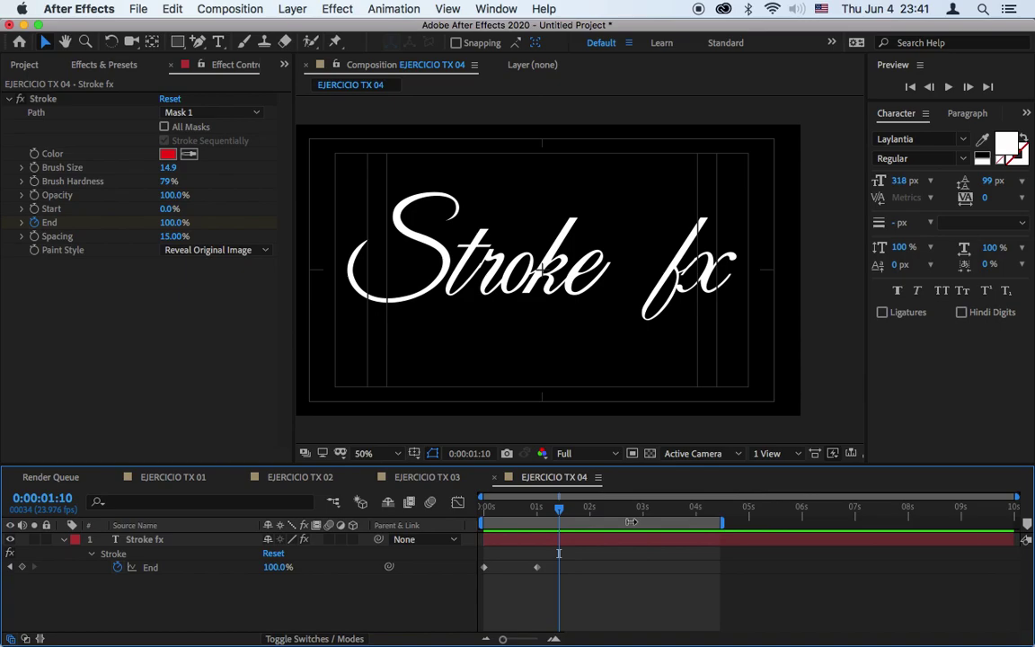
left_click_drag(582, 514, 640, 528)
left_click_drag(723, 524, 866, 524)
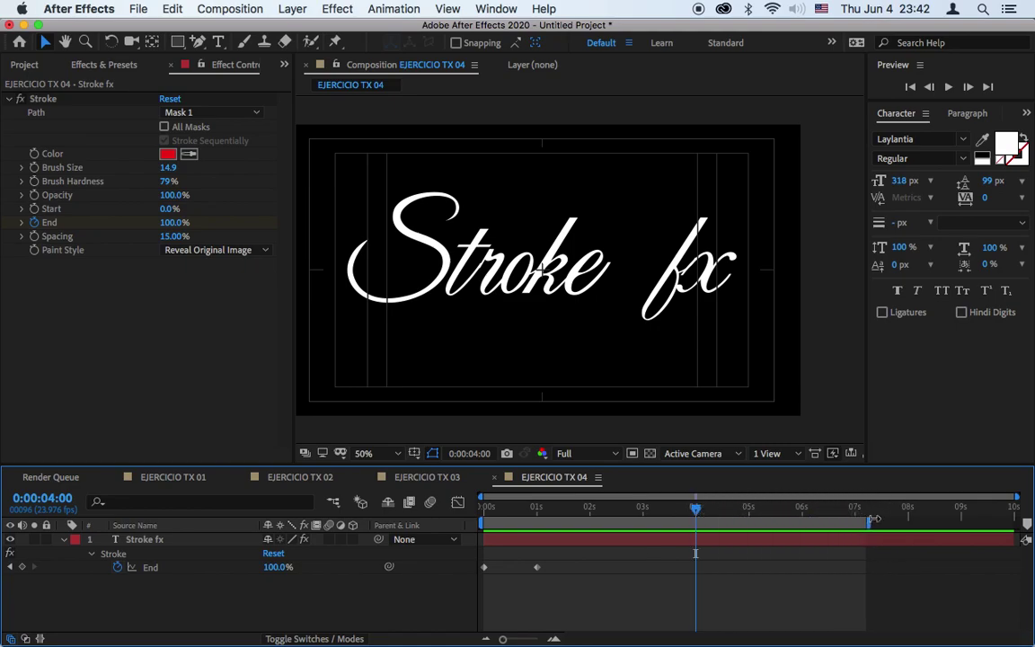
Step: Keyframe the Stroke effect's Start at 0% at 0:00:04:00 and at 100% at 0:00:05:00
left_click(34, 212)
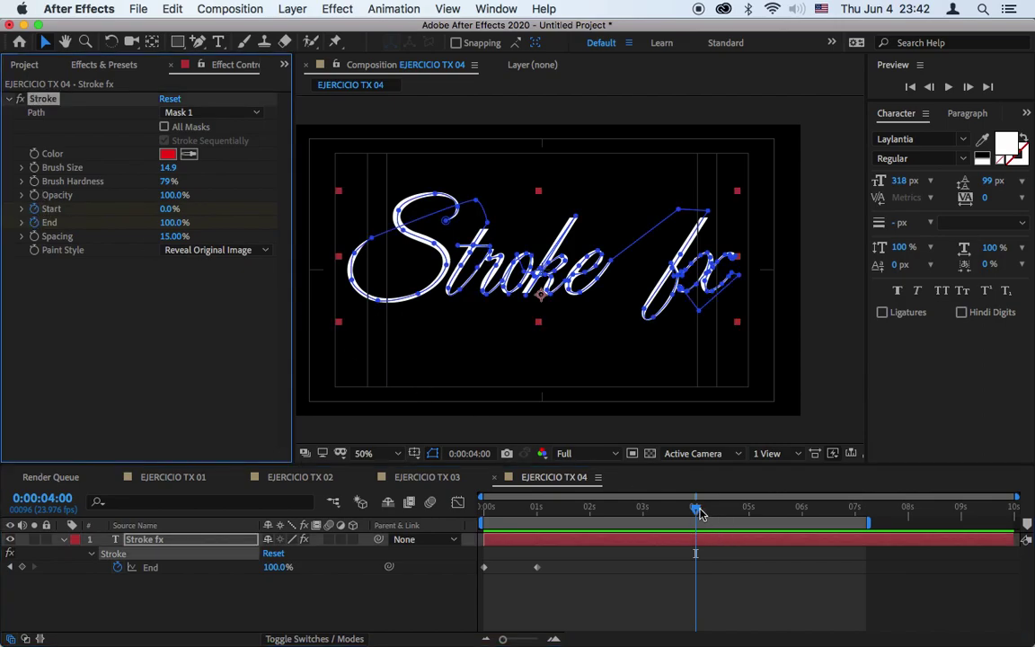
left_click(675, 560)
left_click(675, 547)
key("u")
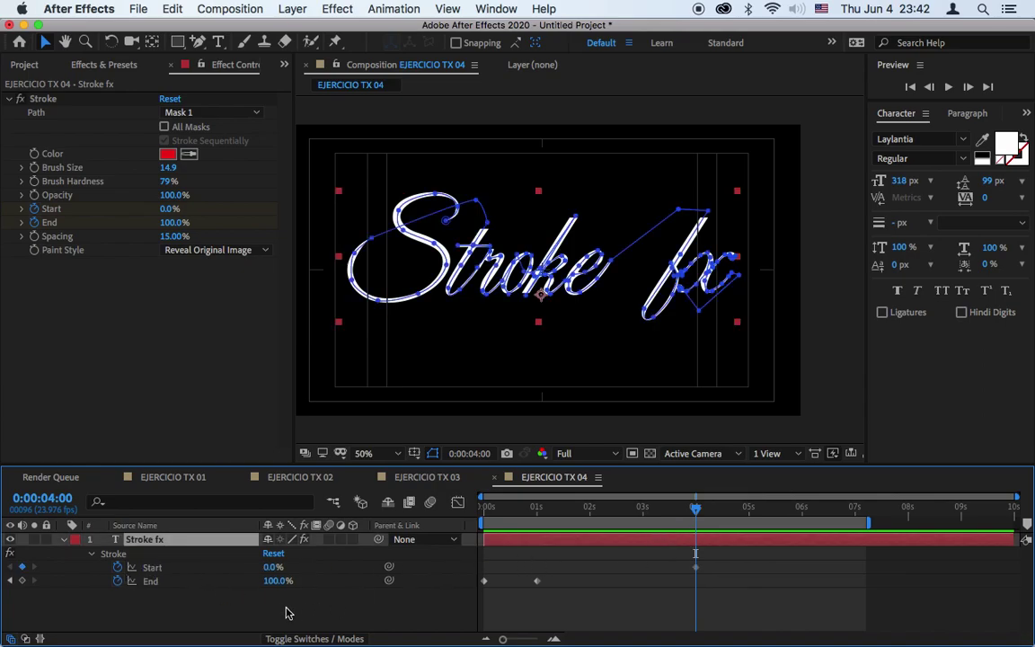
left_click_drag(695, 513, 748, 519)
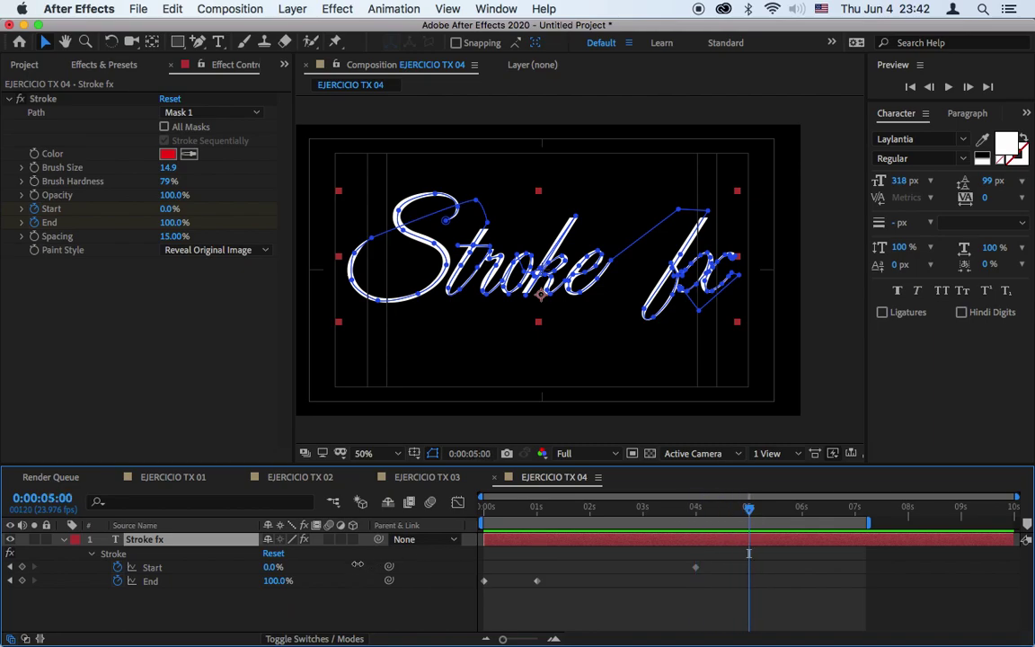
left_click_drag(272, 568, 388, 566)
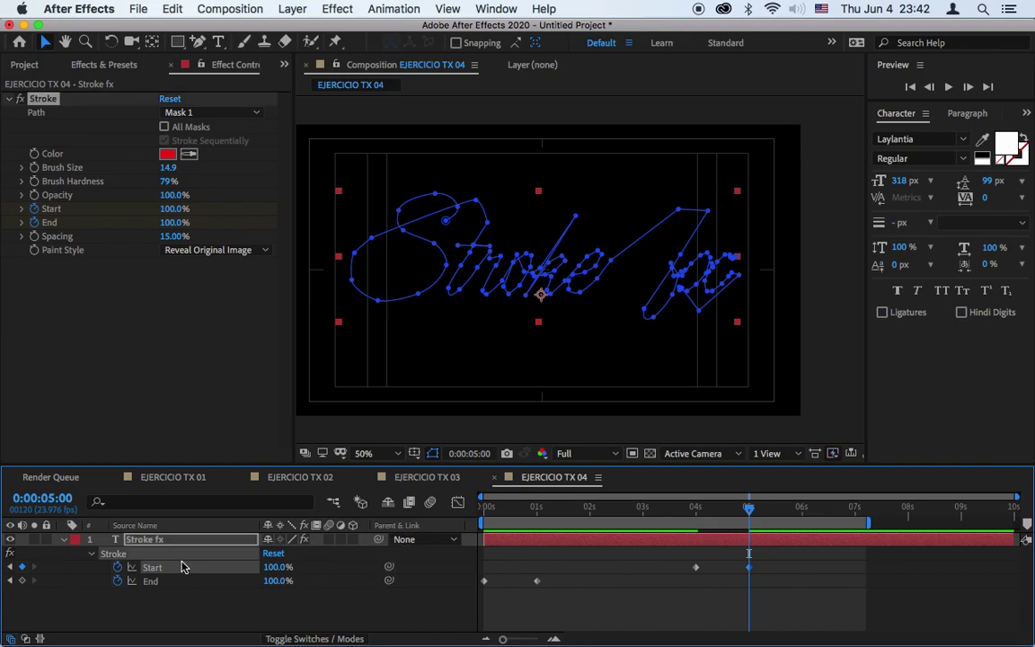
Step: Preview the lettering's write-on and write-off, scrub through the hold, and replay from the composition start
left_click(945, 87)
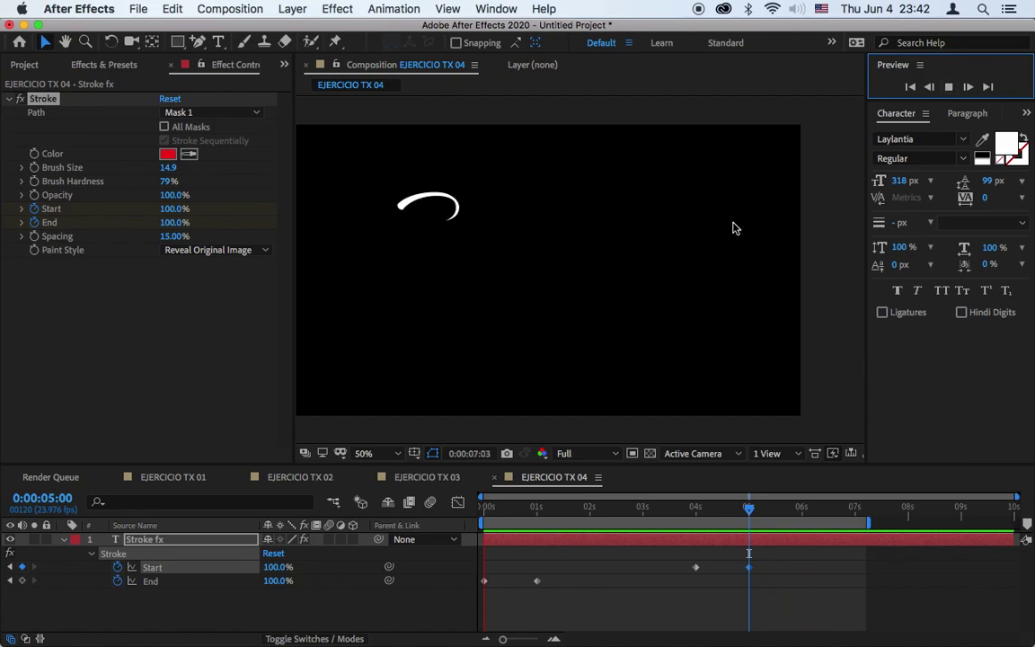
key("space")
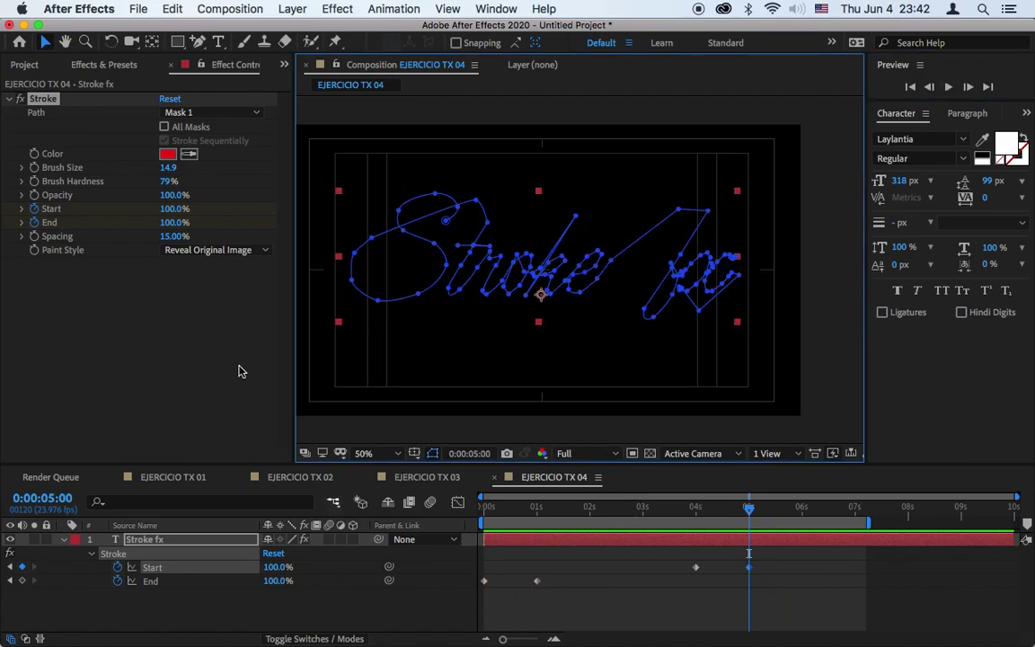
left_click(551, 510)
left_click_drag(551, 510, 613, 518)
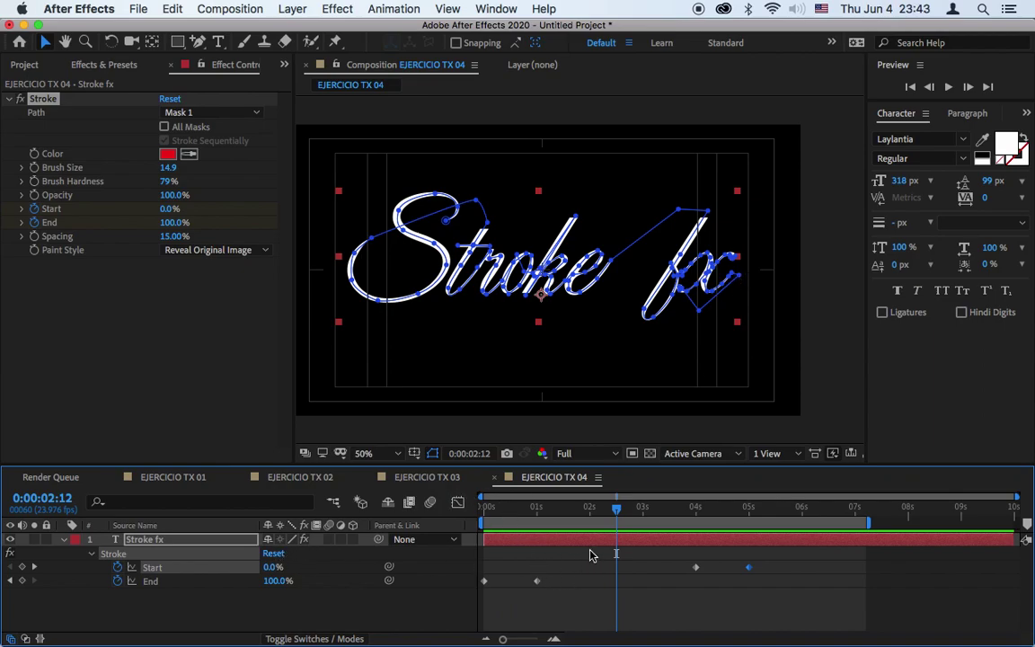
left_click_drag(509, 518, 427, 513)
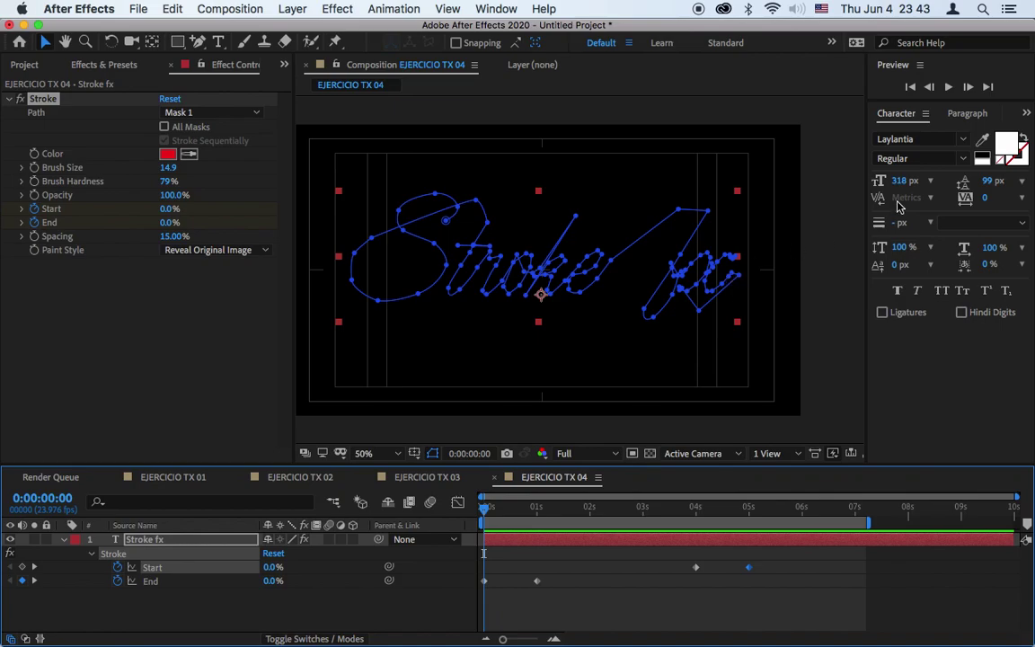
left_click(948, 87)
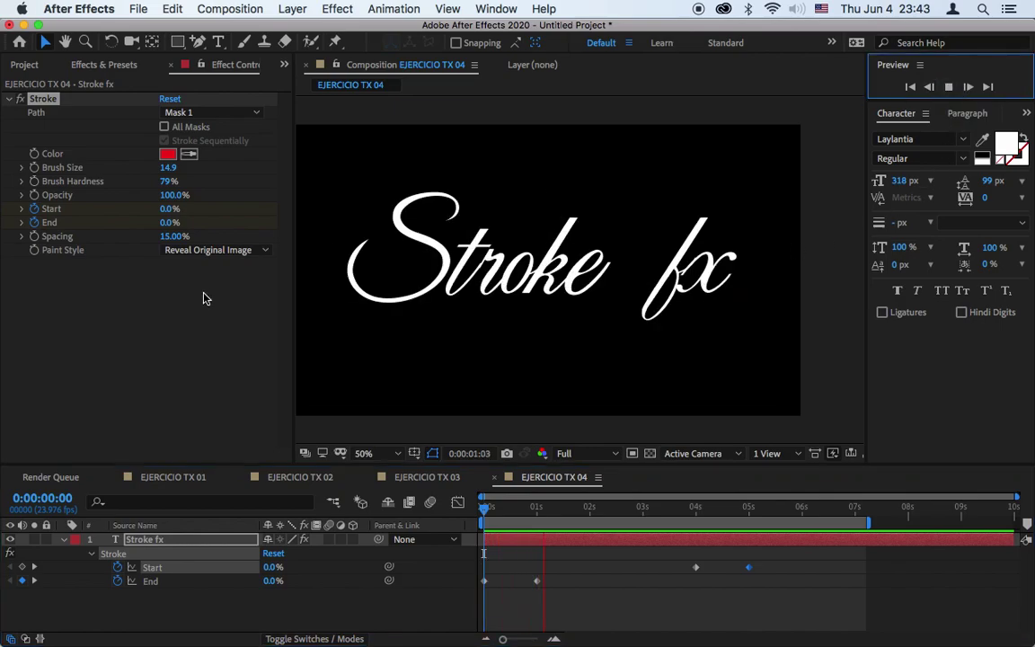
Step: Compare the On Original Image paint style during playback, then return the Stroke effect to Reveal Original Image
left_click(208, 254)
left_click(208, 253)
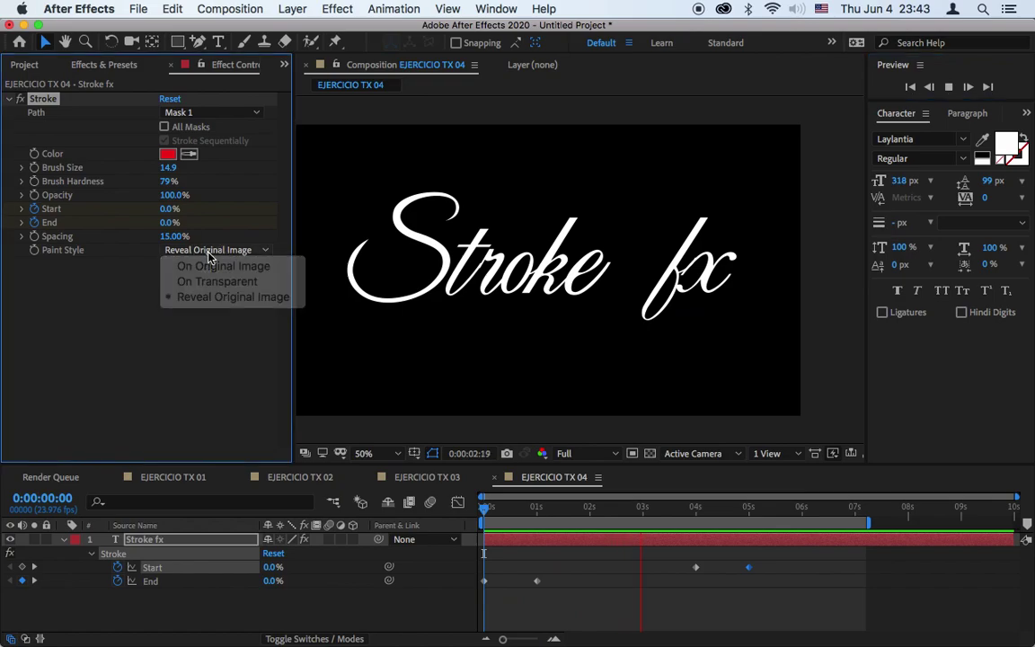
left_click(208, 253)
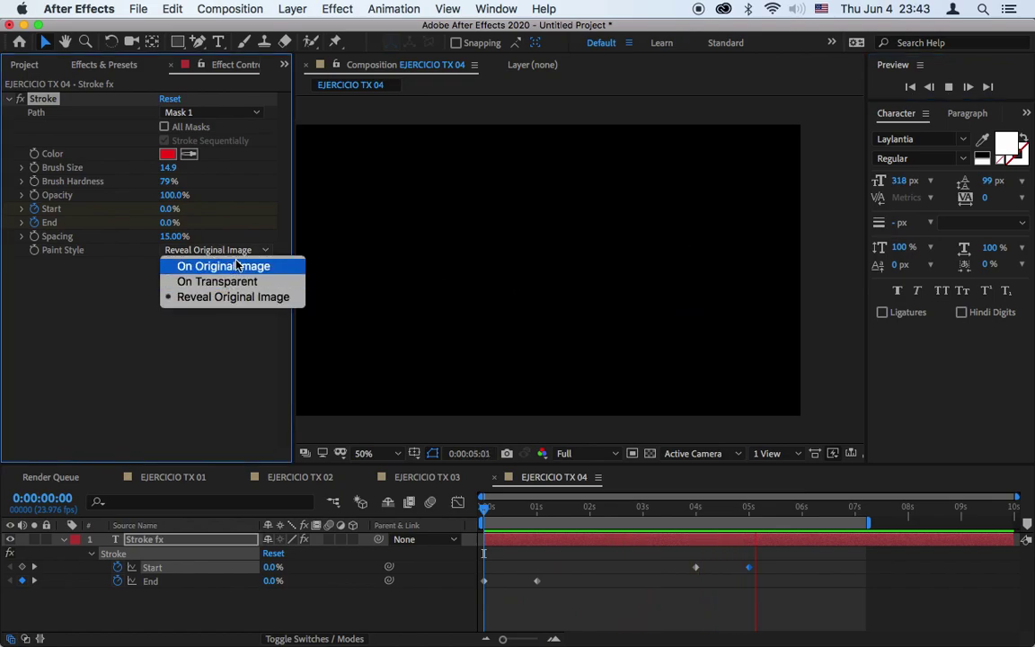
left_click(241, 269)
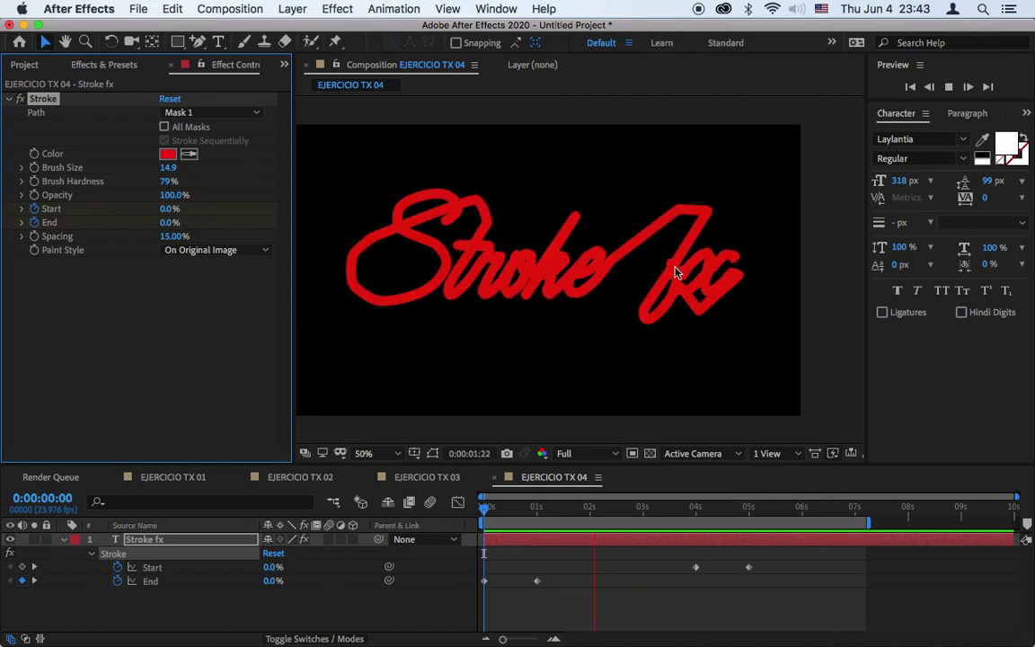
left_click(256, 250)
left_click(239, 300)
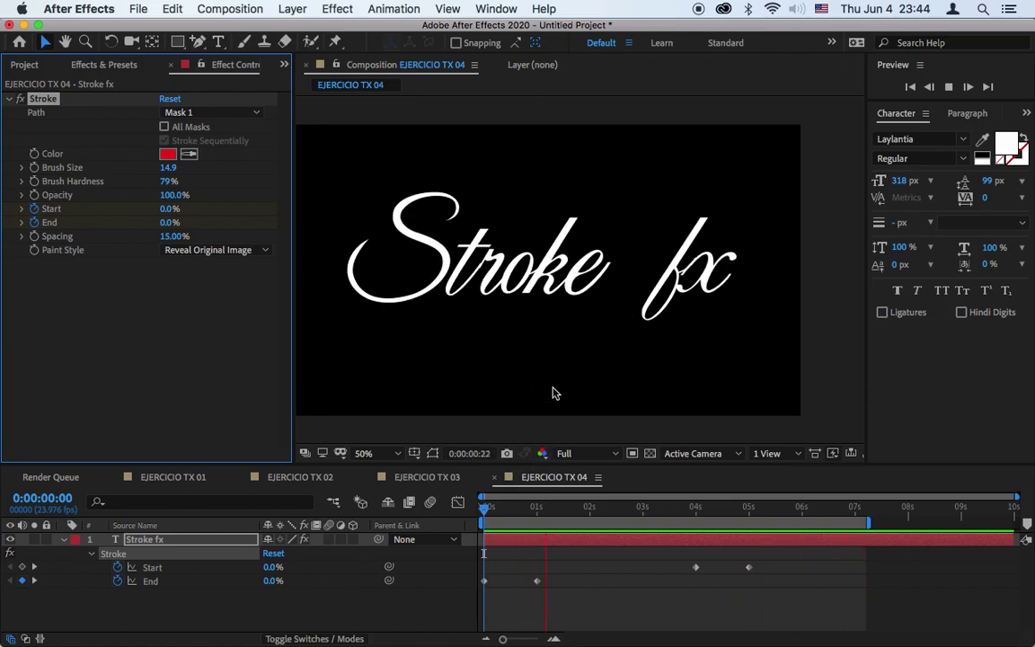
Step: Enlarge the timeline area and collapse the Stroke fx layer with the current time at 0:00:02:09
left_click_drag(545, 464, 548, 378)
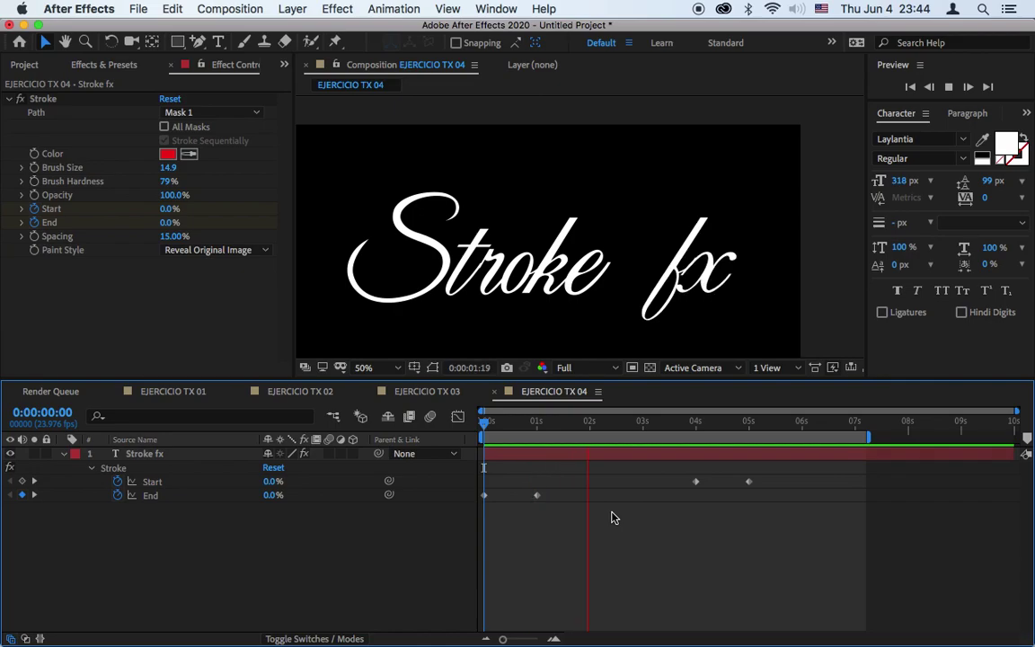
key("apostrophe")
key("space")
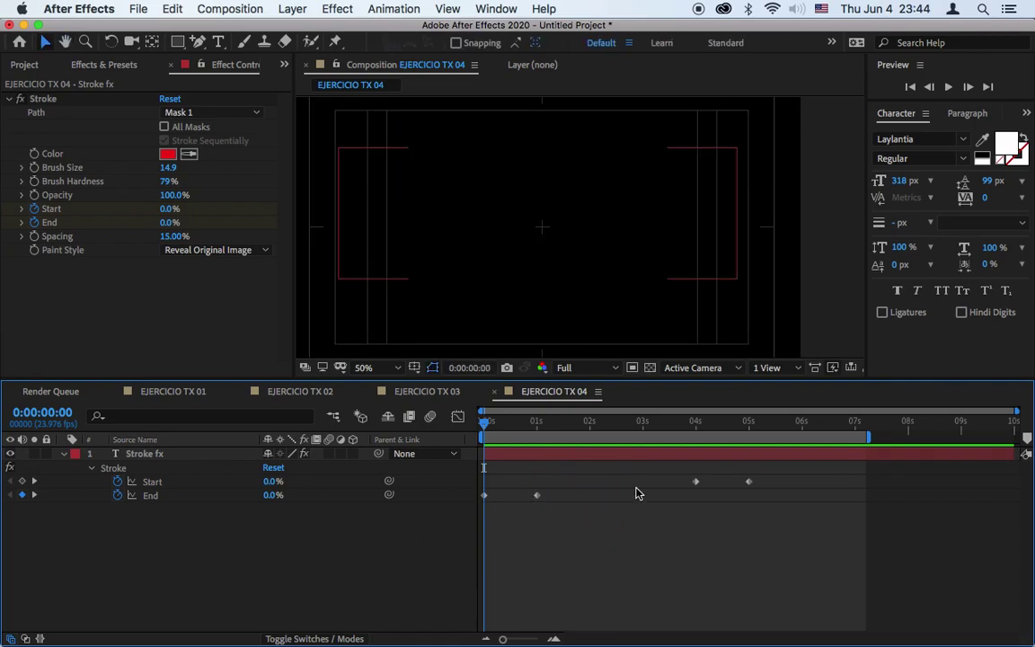
mouse_move(584, 422)
left_mouse_down()
mouse_move(672, 421)
mouse_move(610, 421)
left_mouse_up()
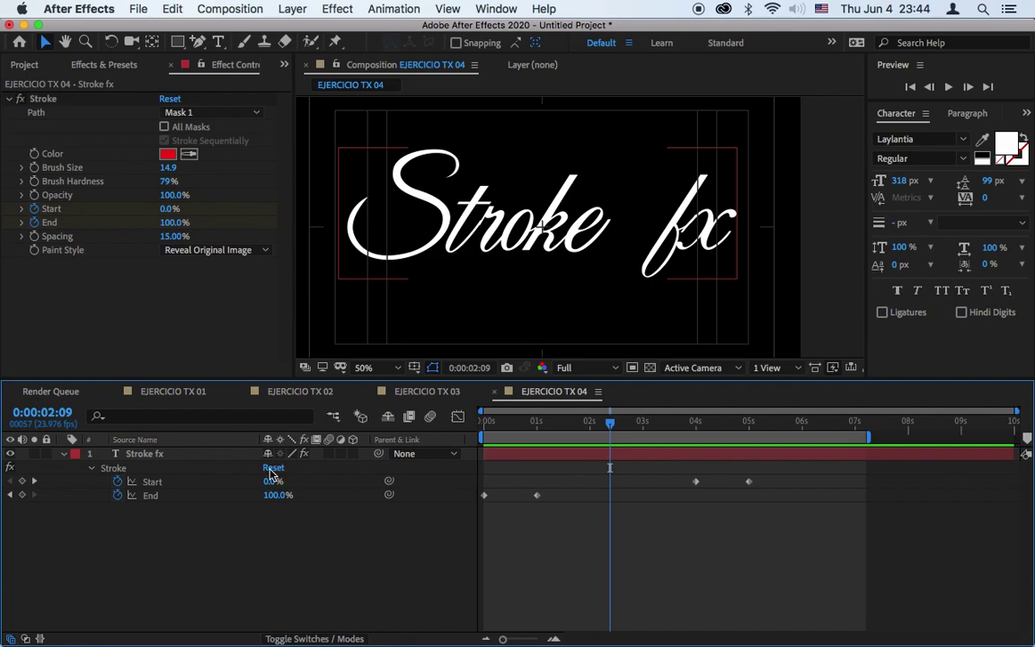
left_click(65, 454)
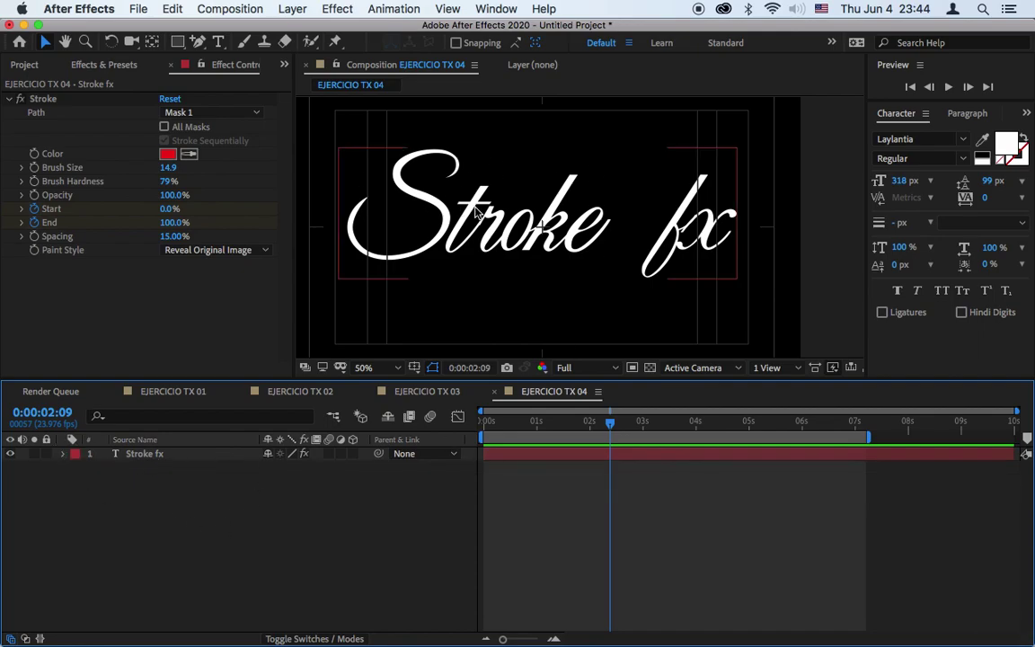
key("comma")
key("period")
key("comma")
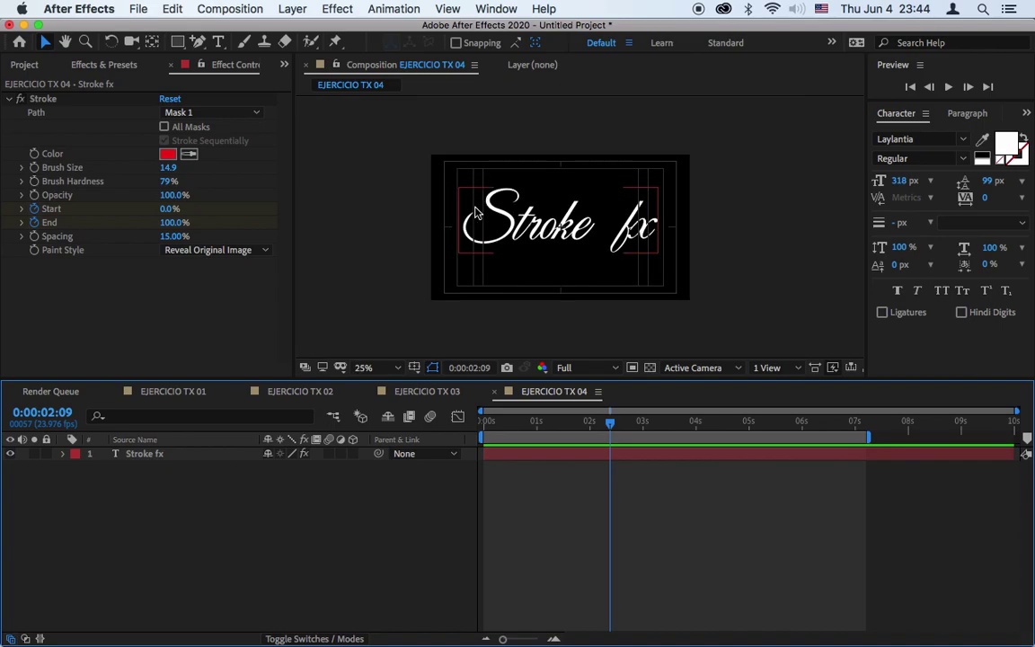
left_click(42, 103)
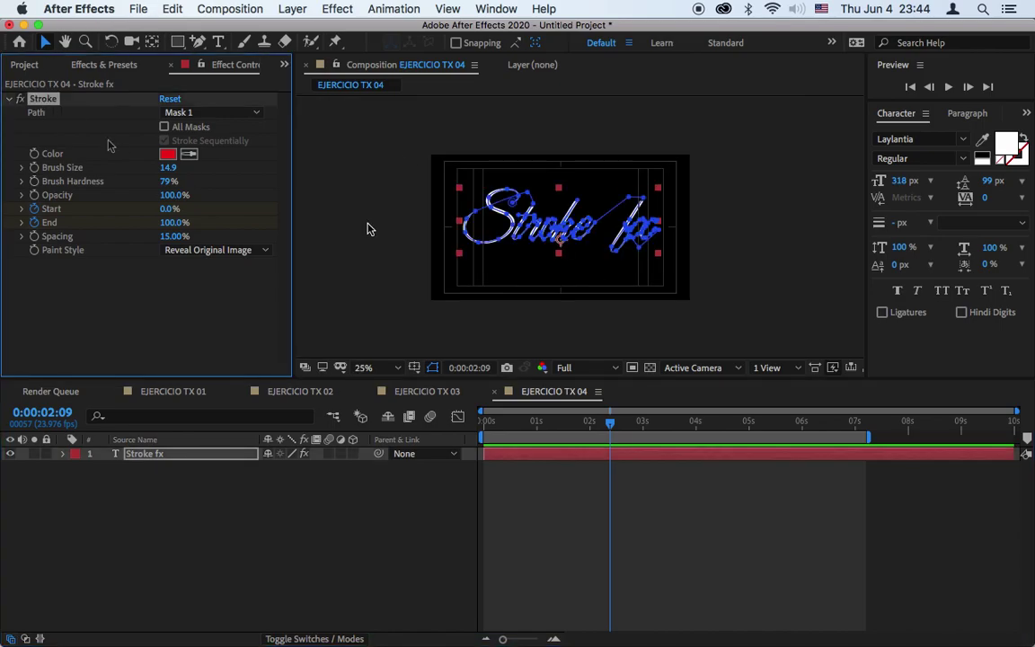
left_click(301, 521)
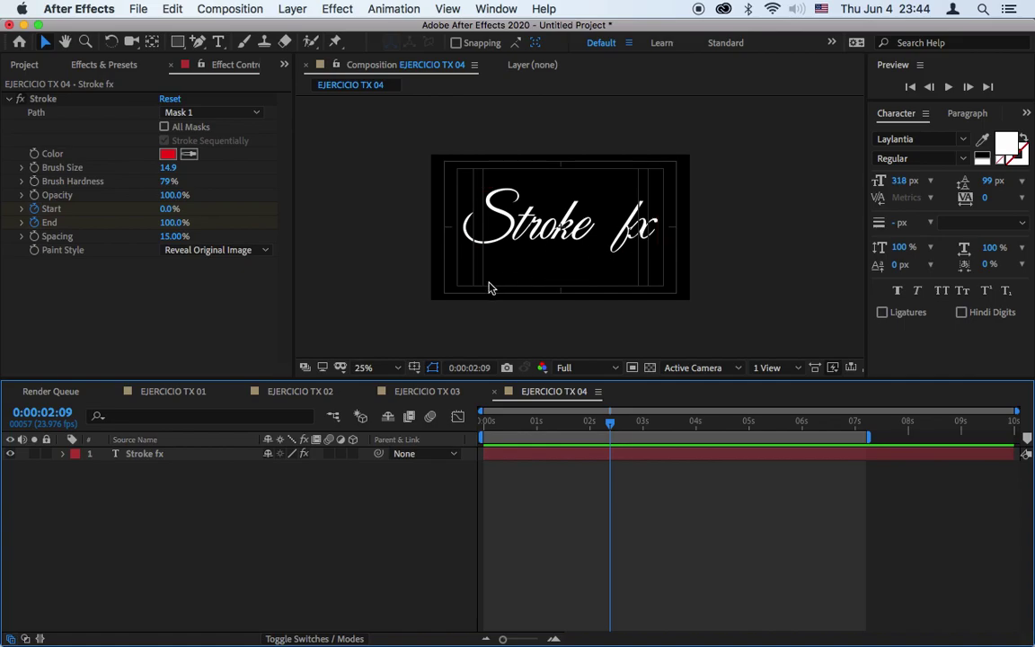
Step: Start a new solid for the composition and set its color to a light cyan
right_click(296, 525)
mouse_move(364, 467)
left_click(569, 501)
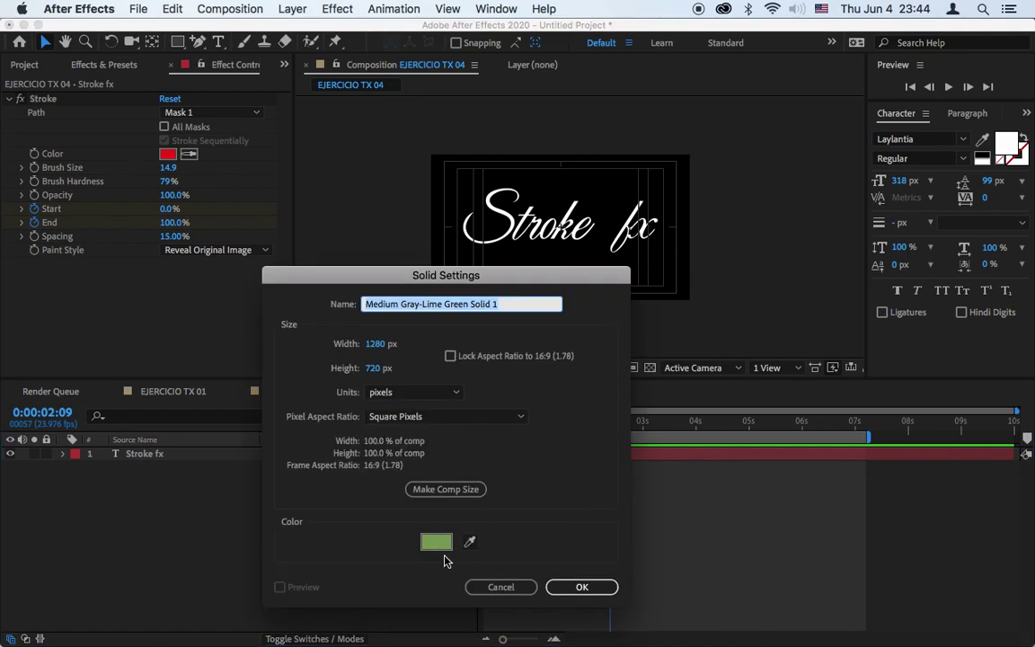
left_click(436, 541)
left_click_drag(247, 282, 249, 307)
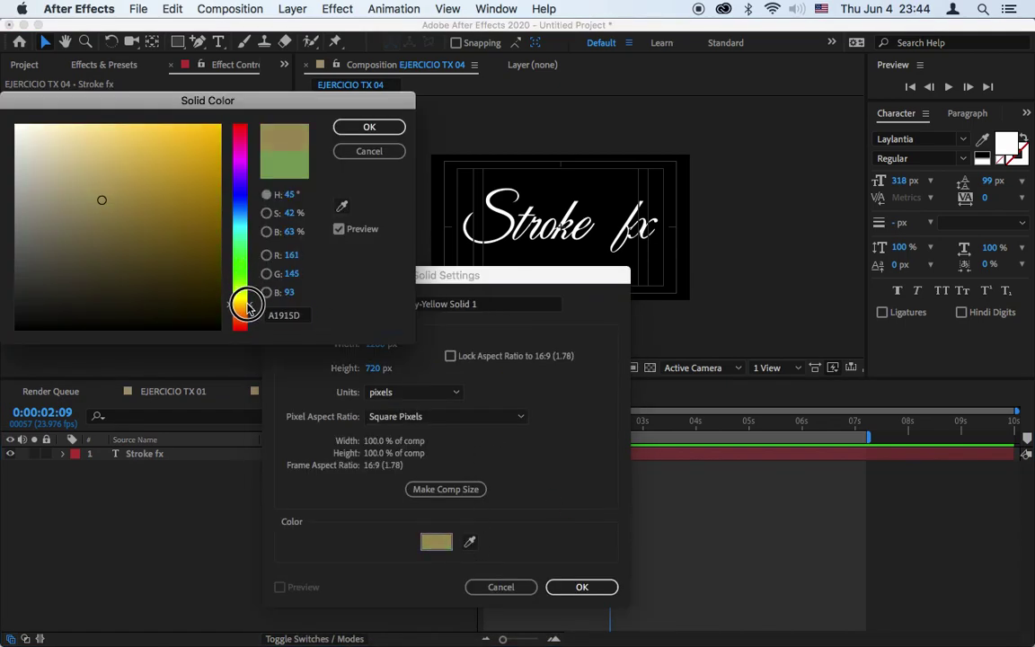
mouse_move(135, 166)
left_mouse_down()
mouse_move(178, 143)
mouse_move(162, 148)
left_mouse_up()
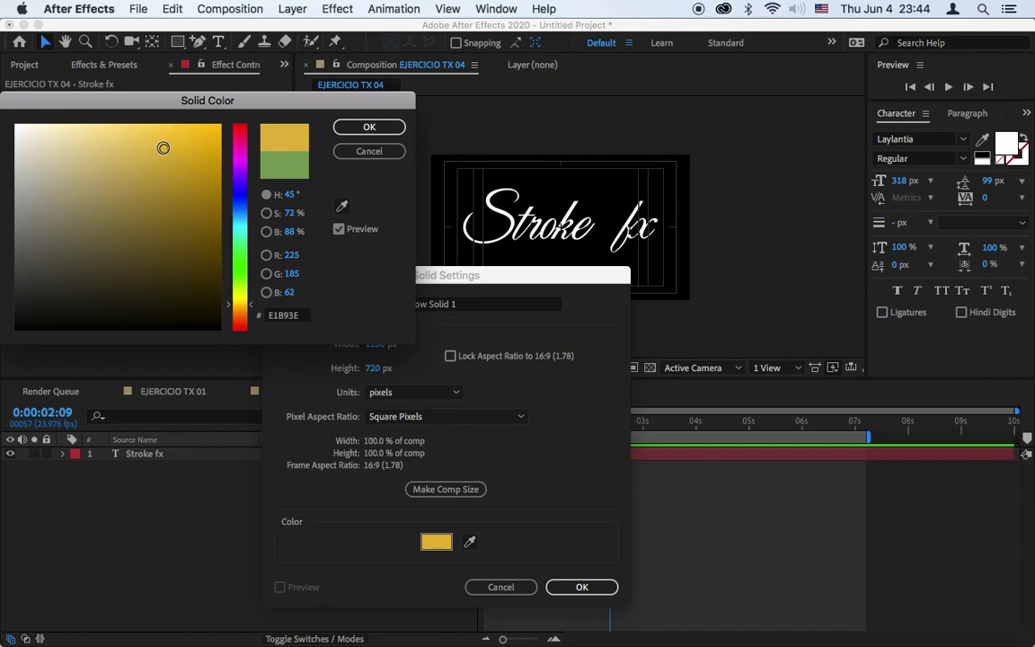
left_click_drag(239, 190, 241, 224)
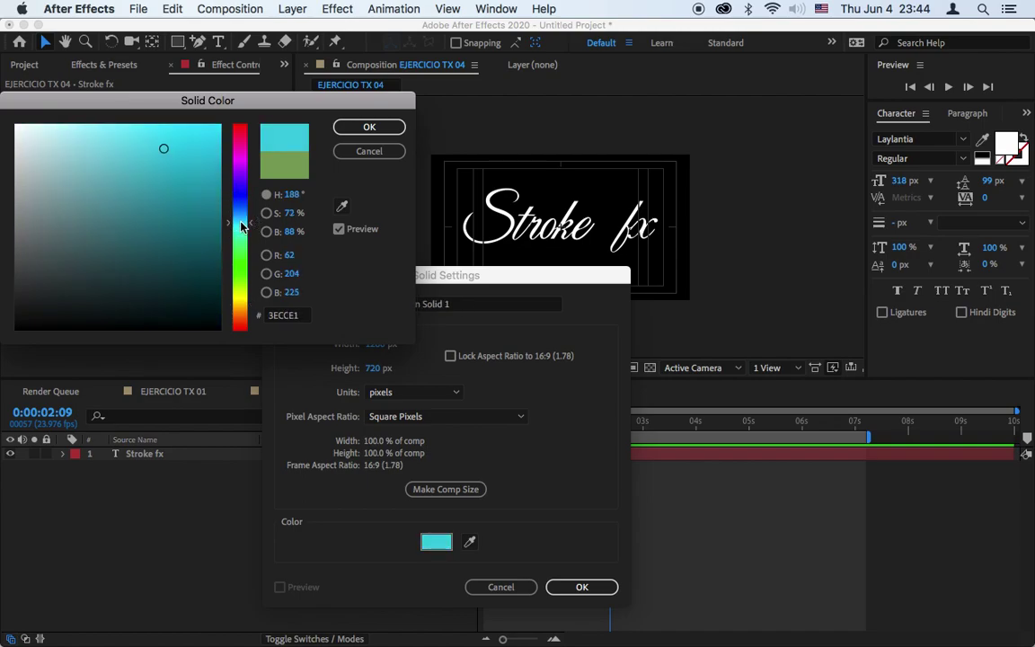
mouse_move(167, 149)
left_mouse_down()
mouse_move(128, 132)
mouse_move(113, 141)
left_mouse_up()
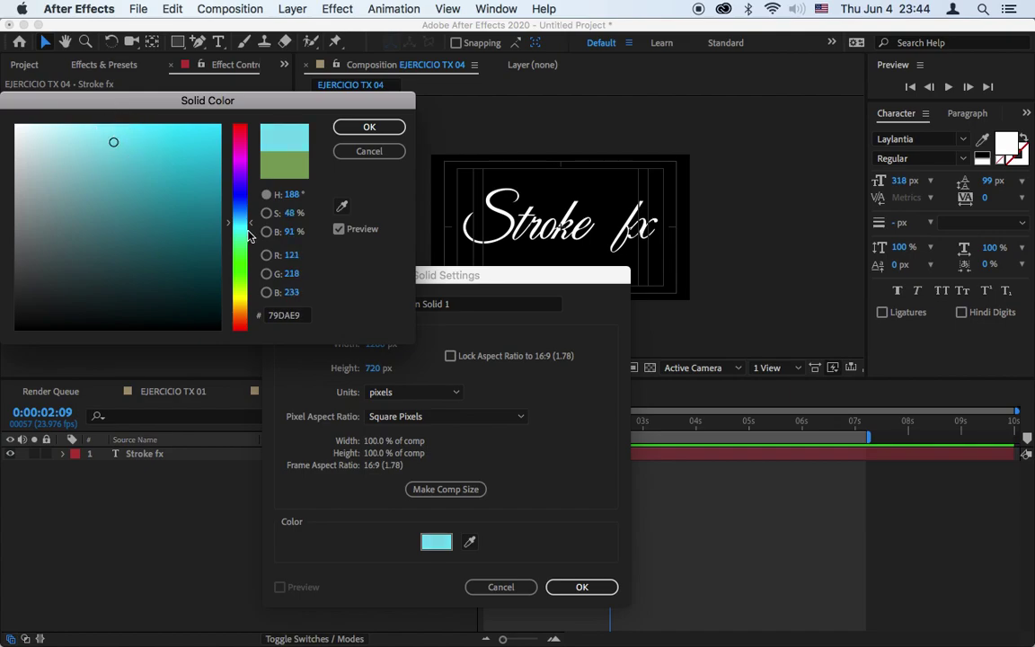
left_click_drag(250, 222, 248, 225)
left_click(369, 126)
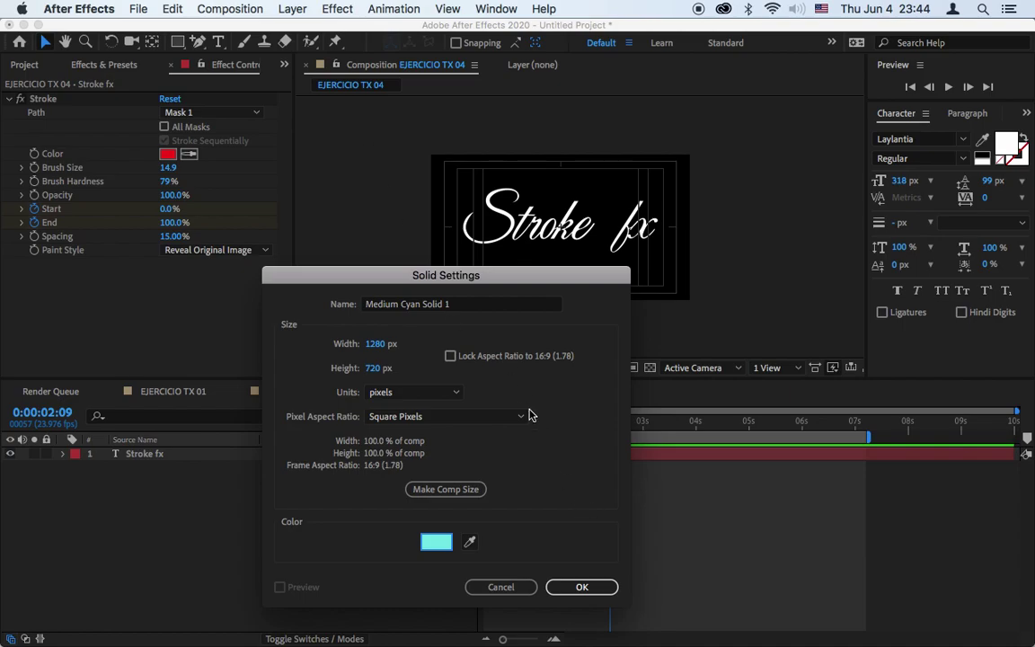
Step: Name the solid BKG, create it at composition size, and place it beneath the Stroke fx layer
type("BKG")
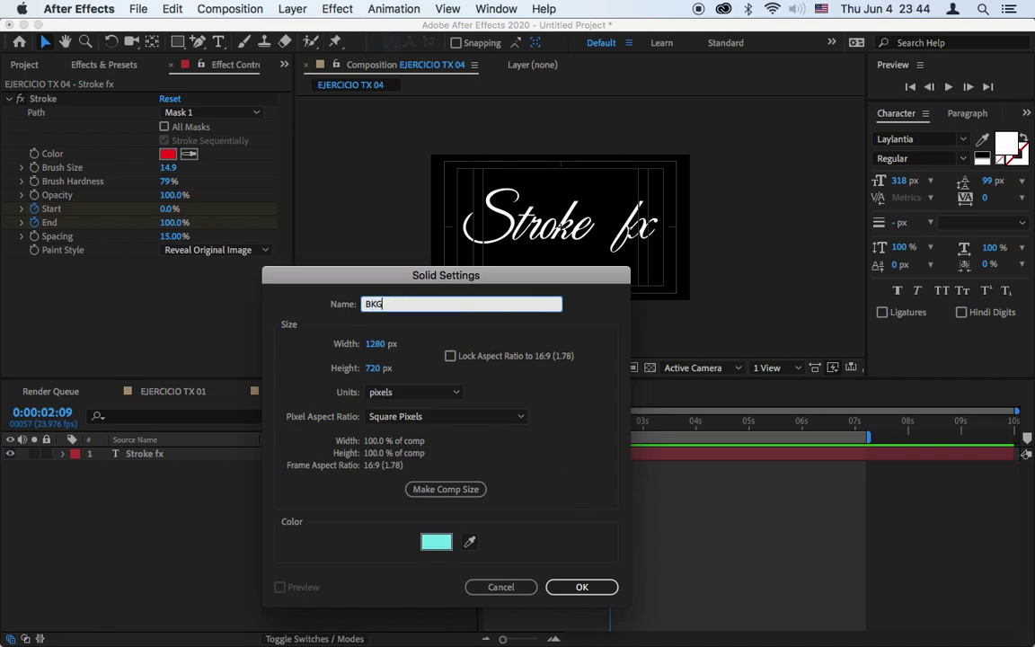
left_click(438, 489)
left_click(582, 586)
left_click_drag(153, 454, 155, 485)
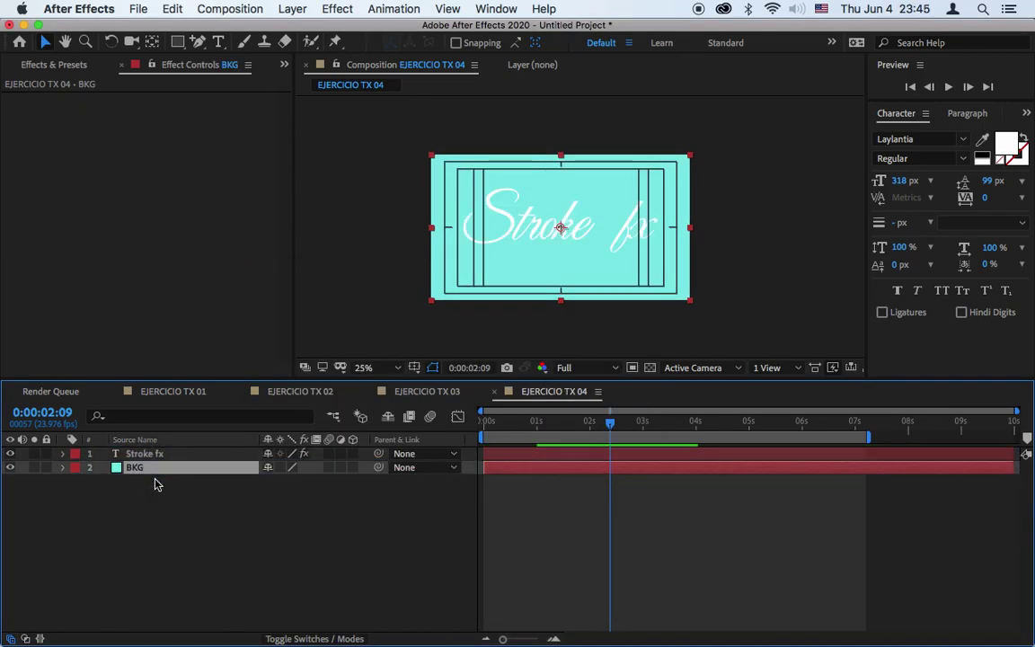
Step: Copy the Drop Shadow effect from the text layer in EJERCICIO TX 03 to the Stroke fx layer in EJERCICIO TX 04
left_click(418, 391)
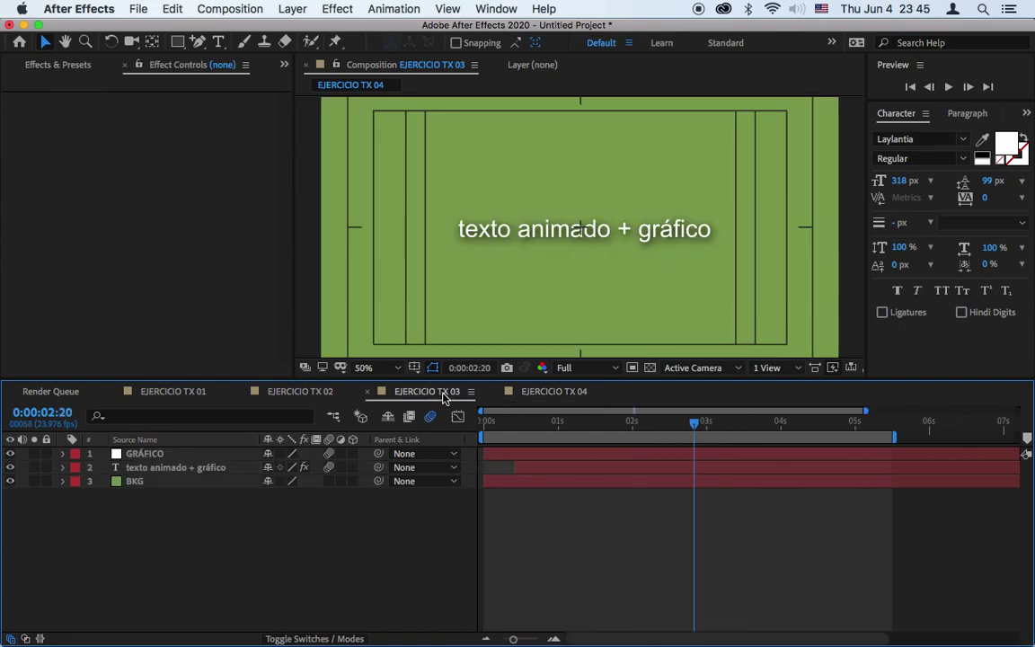
left_click(176, 468)
left_click(72, 103)
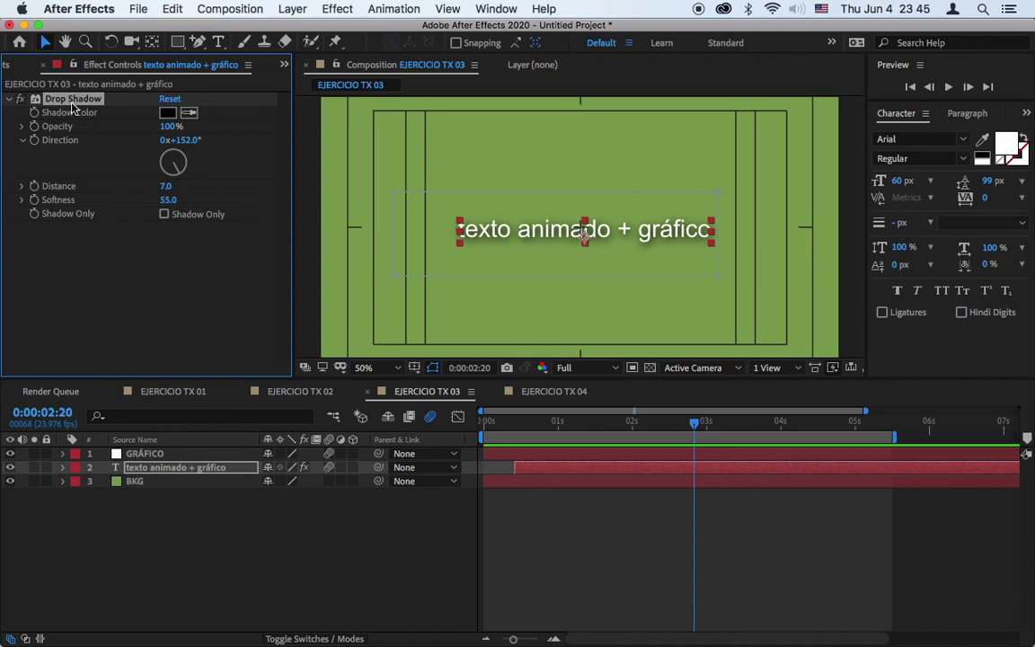
left_click(550, 392)
left_click(600, 457)
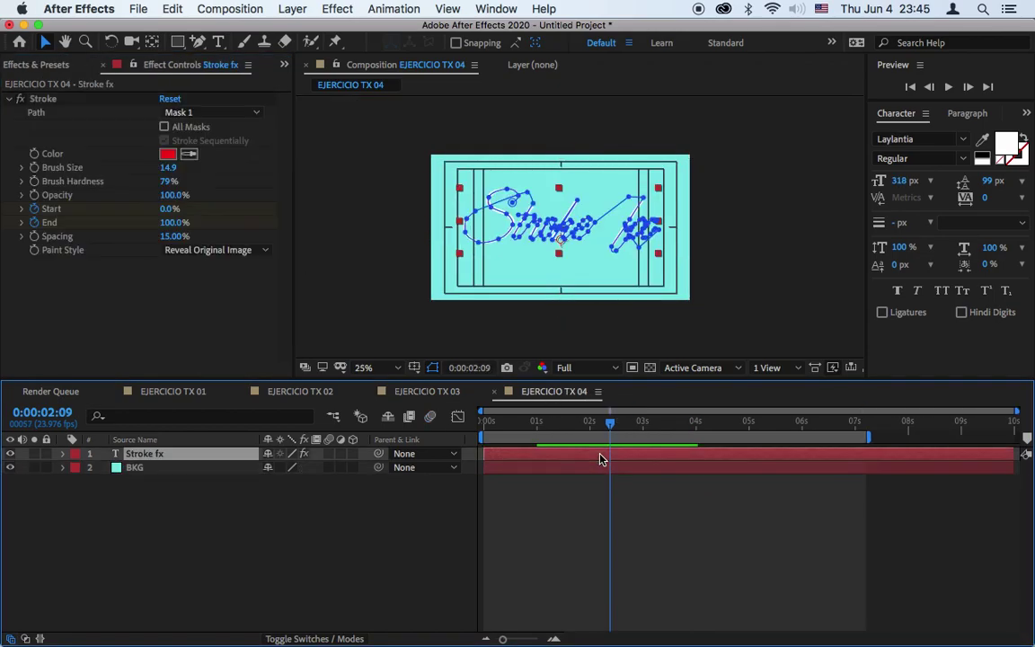
key("super+v")
left_click(568, 539)
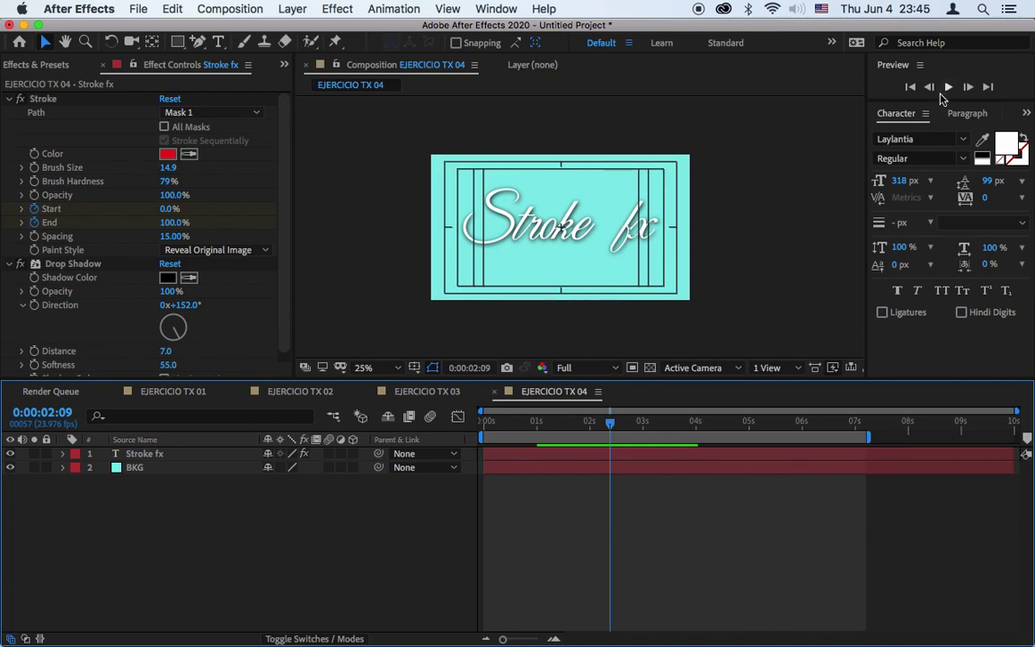
Step: Fit the EJERCICIO TX 04 composition in the viewer and play back the shadowed Stroke fx animation
left_click(397, 371)
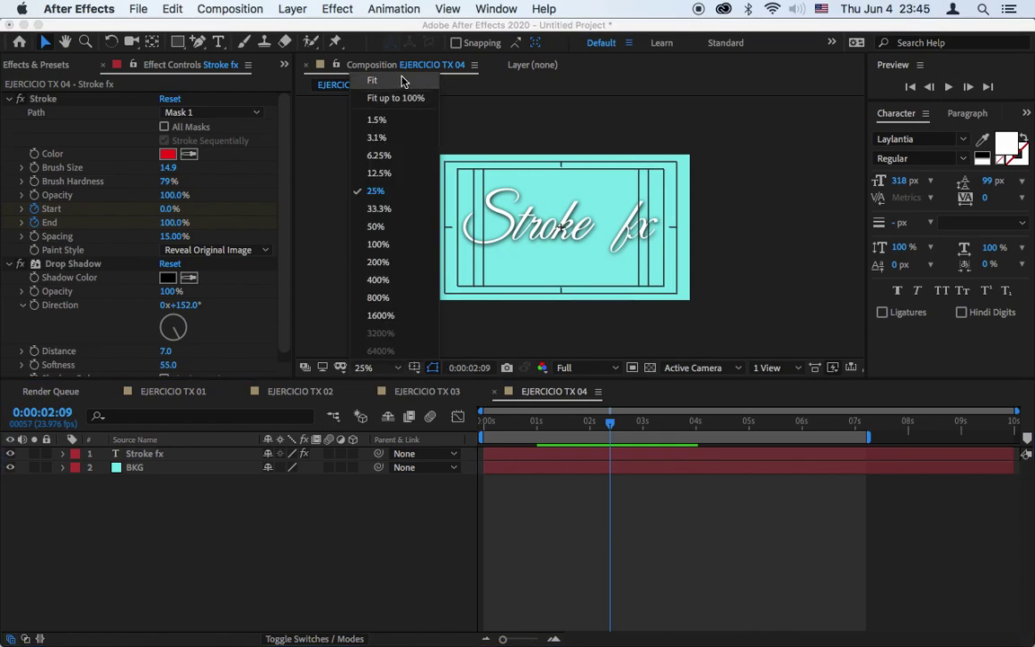
left_click(404, 79)
left_click(948, 86)
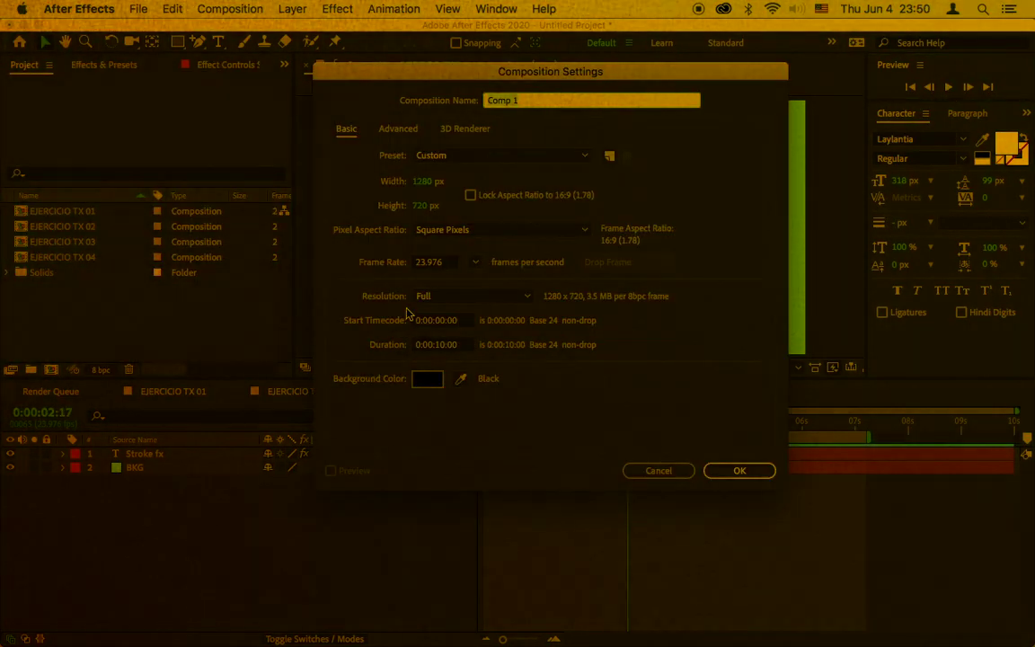
Step: Create a 1280 x 720 px composition named EJERCICIO TX 05 at 23.976 fps, lasting 0:00:10:00
type("EJERCICIO TX 05")
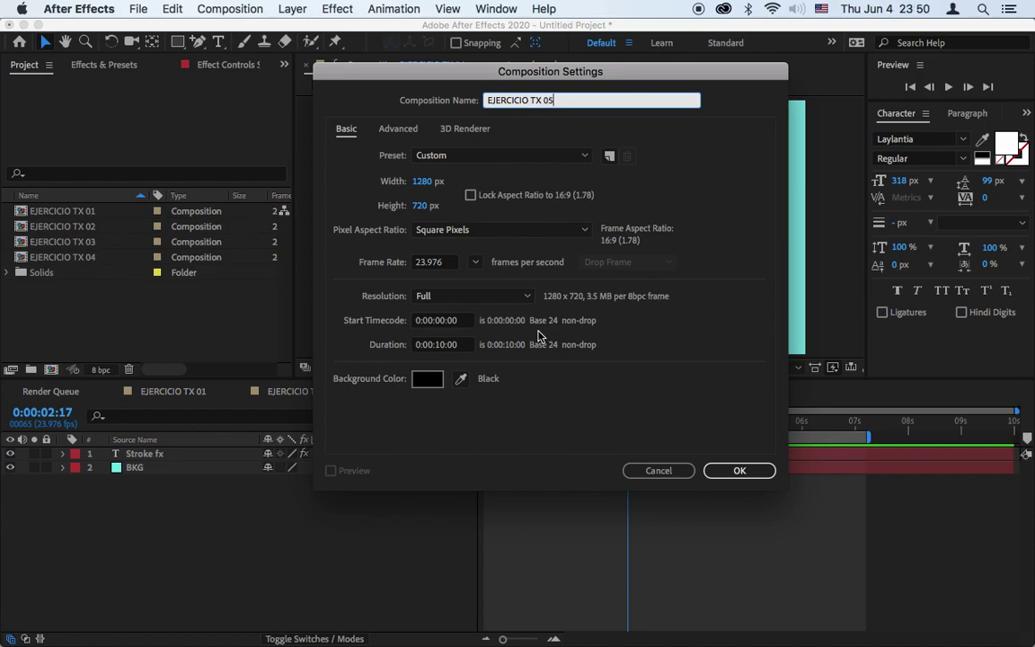
left_click(736, 470)
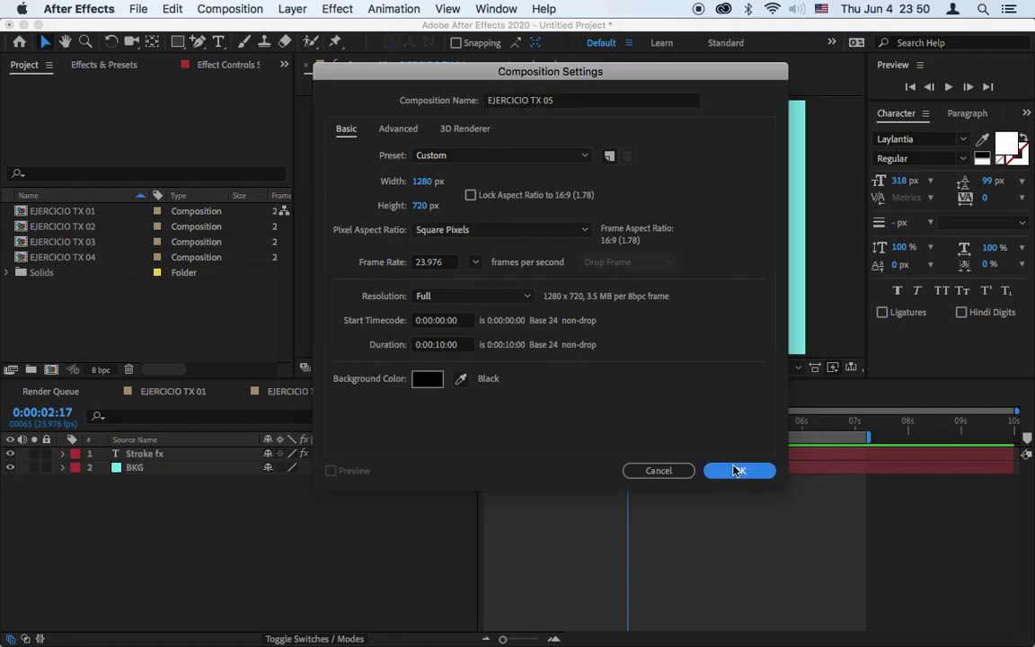
Step: Add a purple (A188D0) solid named BKG at 1280 x 720 px to EJERCICIO TX 05 and lock its layer
right_click(89, 476)
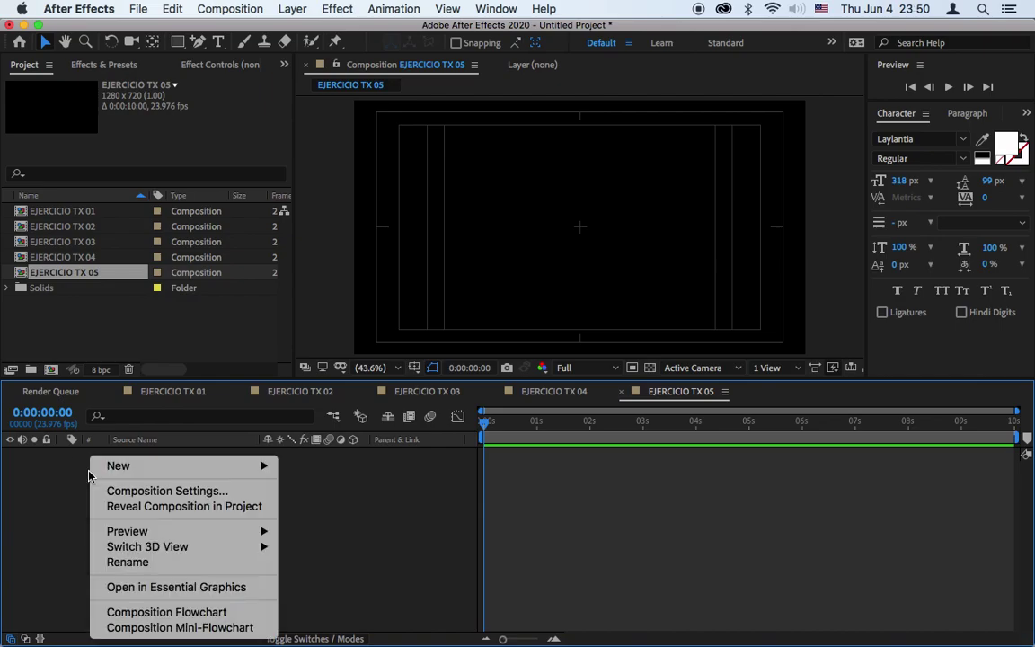
mouse_move(245, 465)
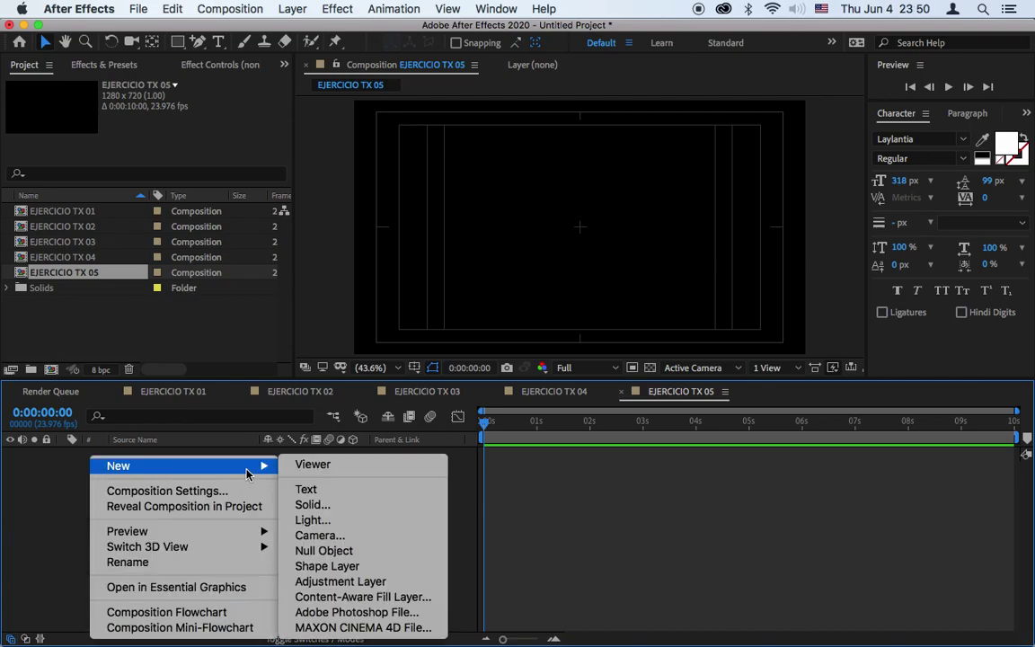
left_click(357, 505)
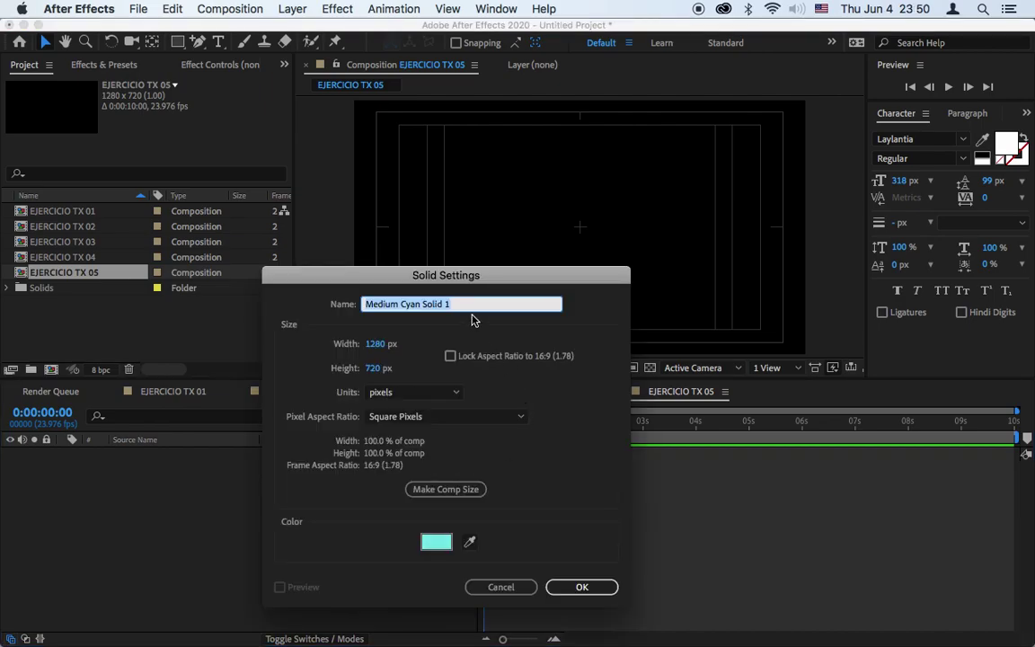
type("BK")
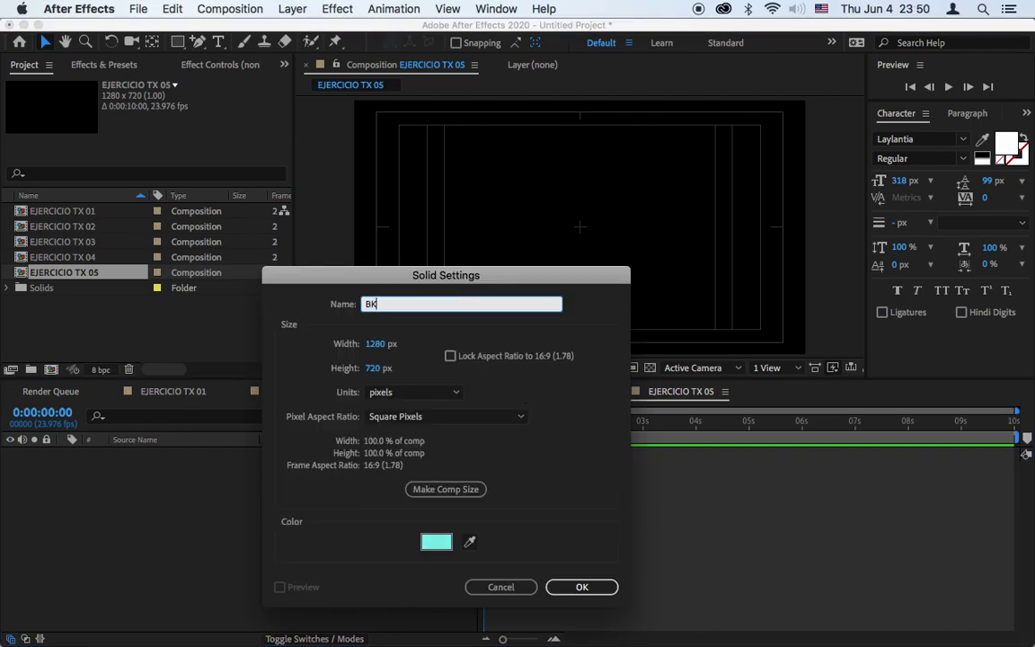
type("G")
left_click(437, 542)
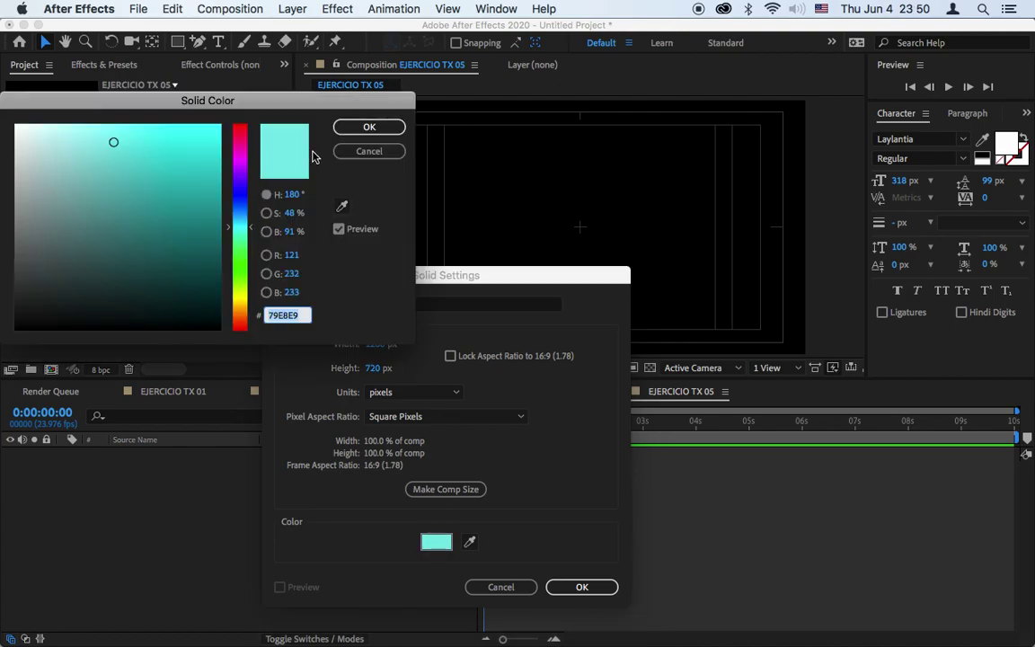
left_click_drag(248, 158, 242, 185)
left_click_drag(121, 153, 85, 158)
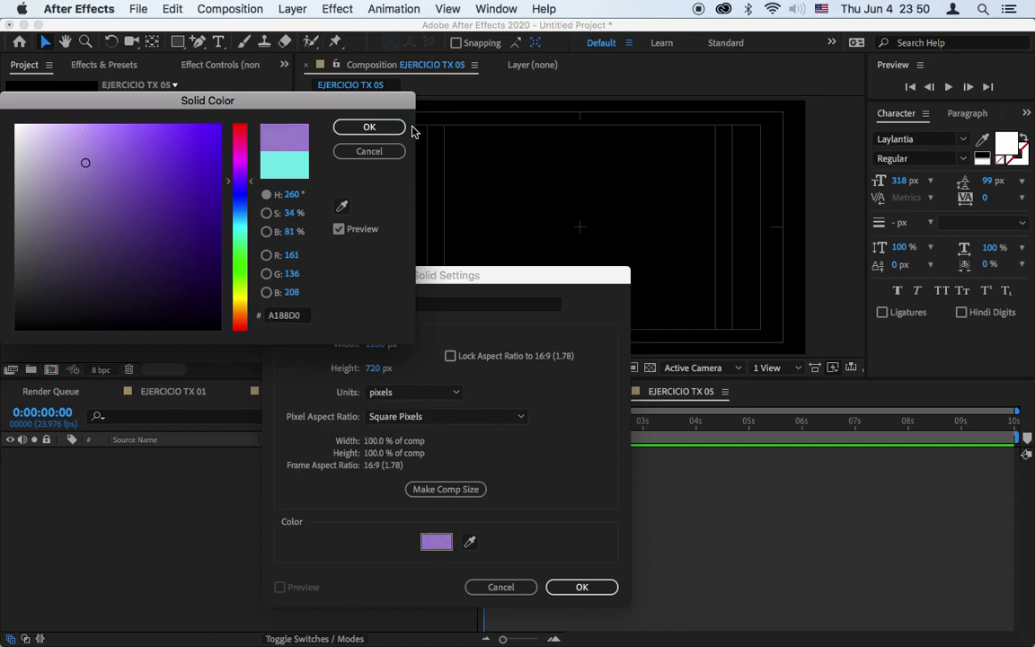
left_click(371, 128)
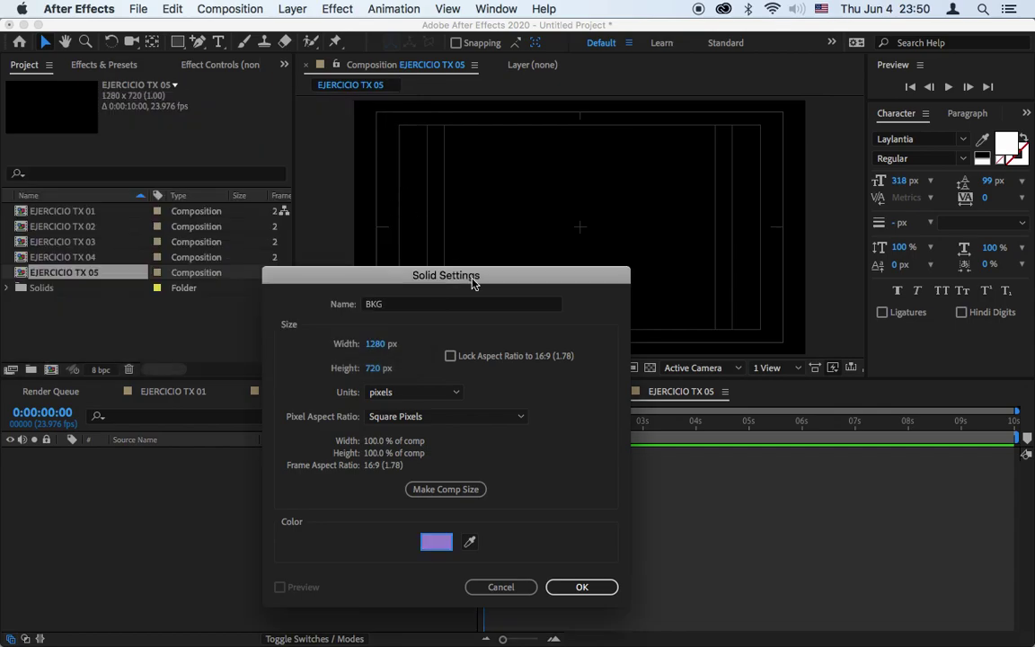
left_click(588, 587)
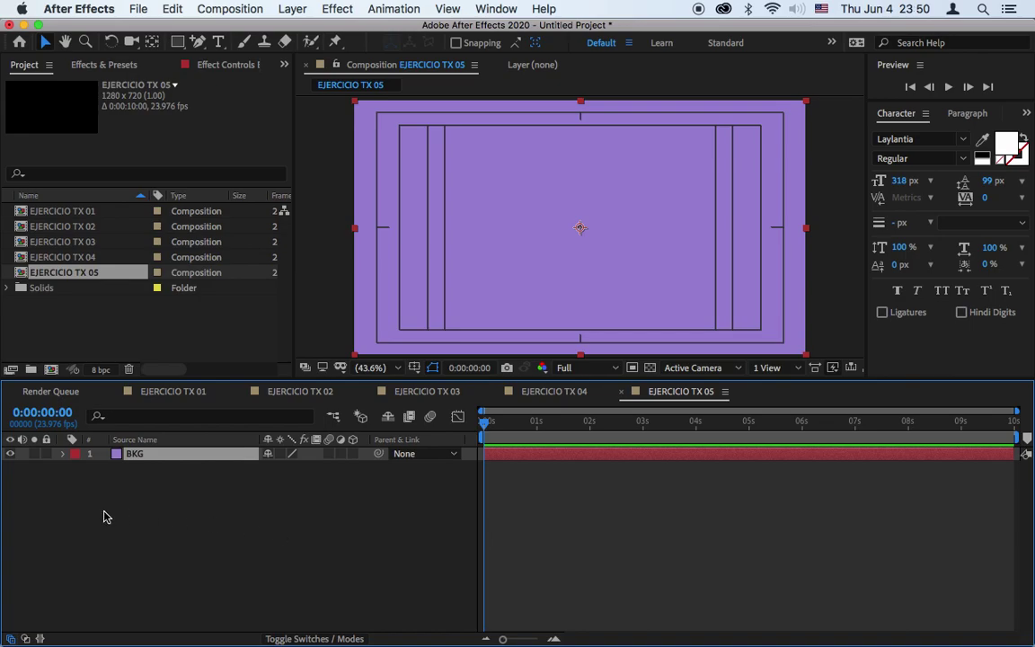
left_click(238, 549)
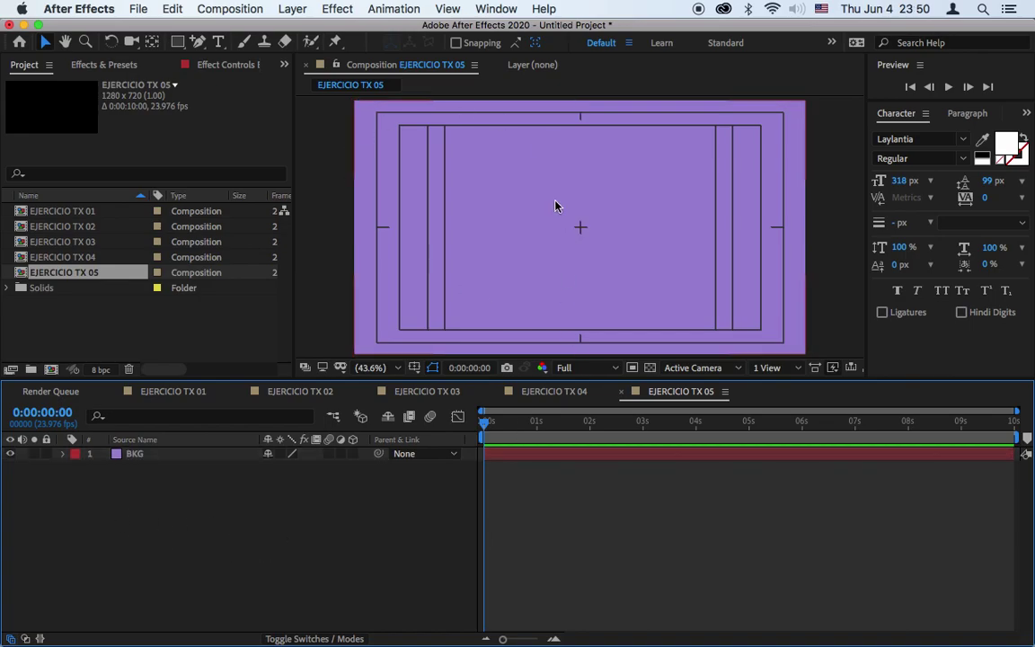
left_click(47, 453)
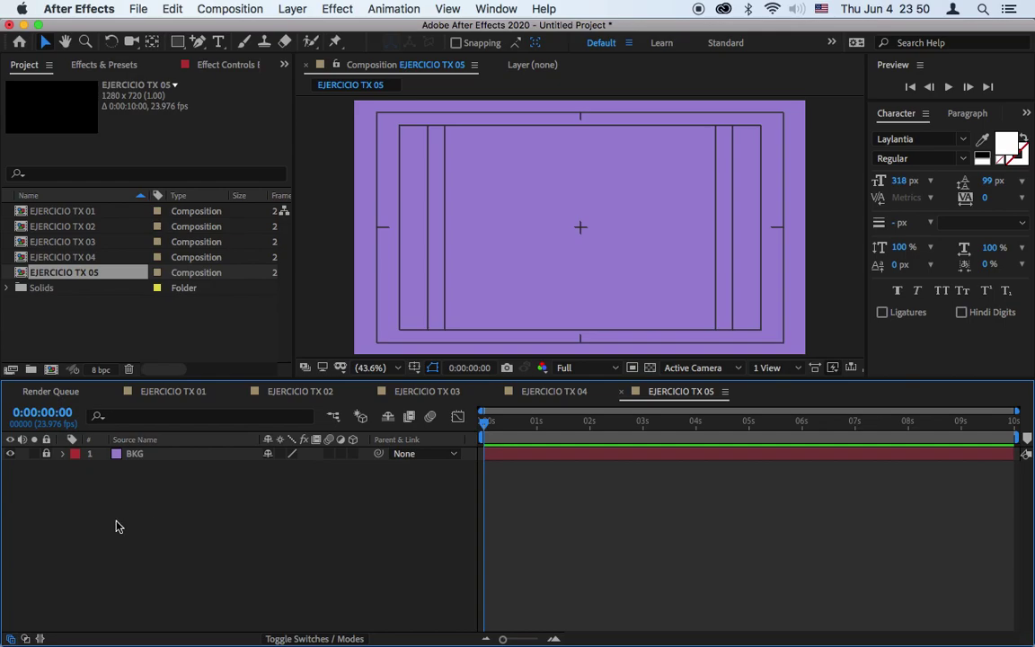
Step: Add a text layer reading "motion graphics" above the BKG solid
right_click(176, 523)
mouse_move(211, 466)
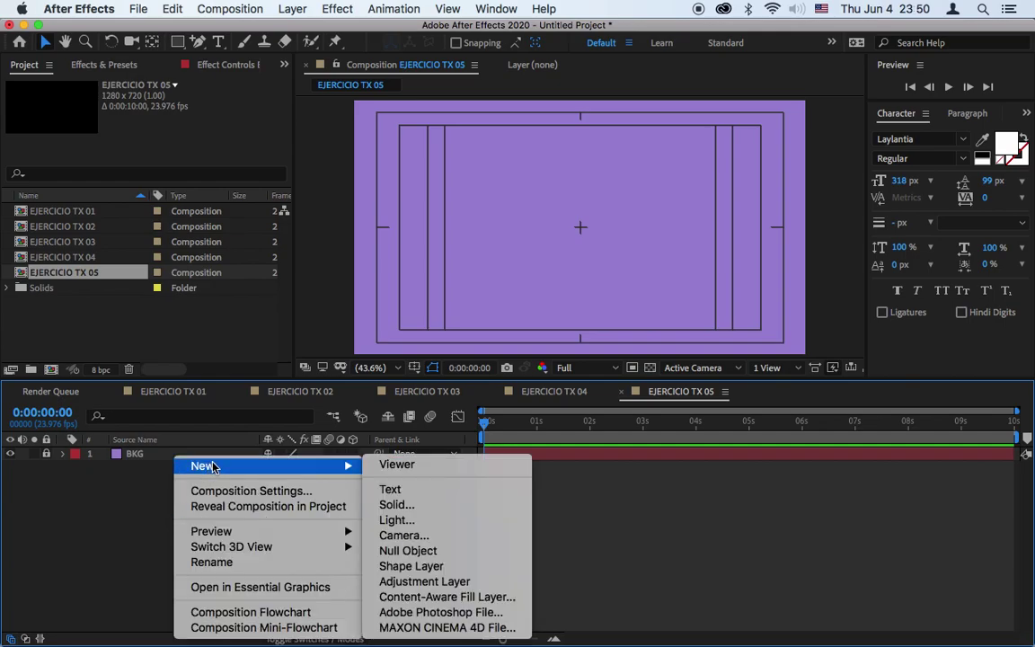
left_click(440, 499)
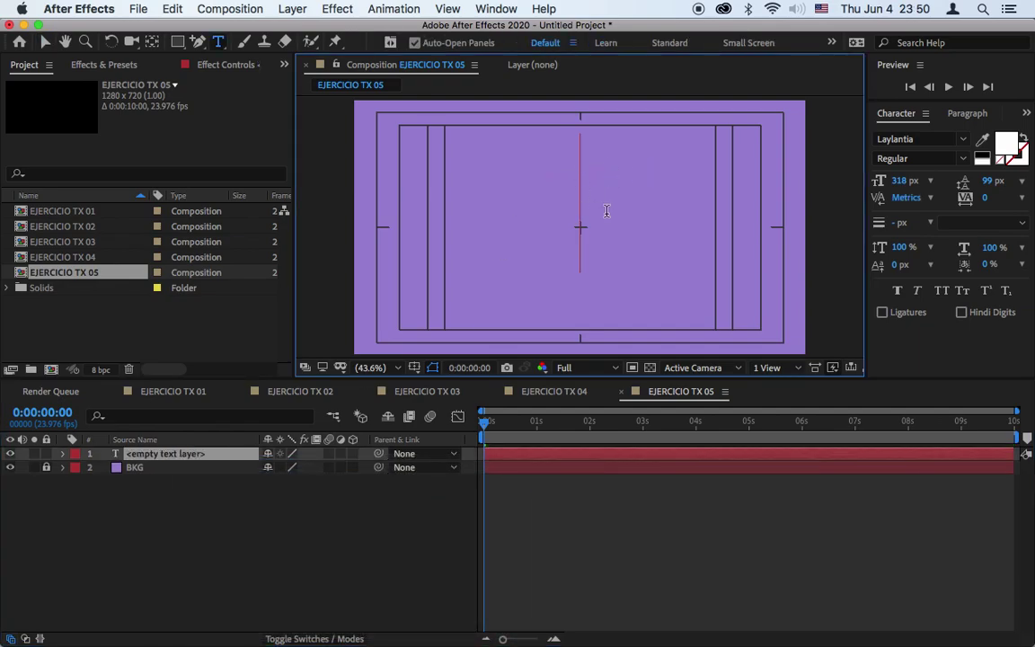
type("m")
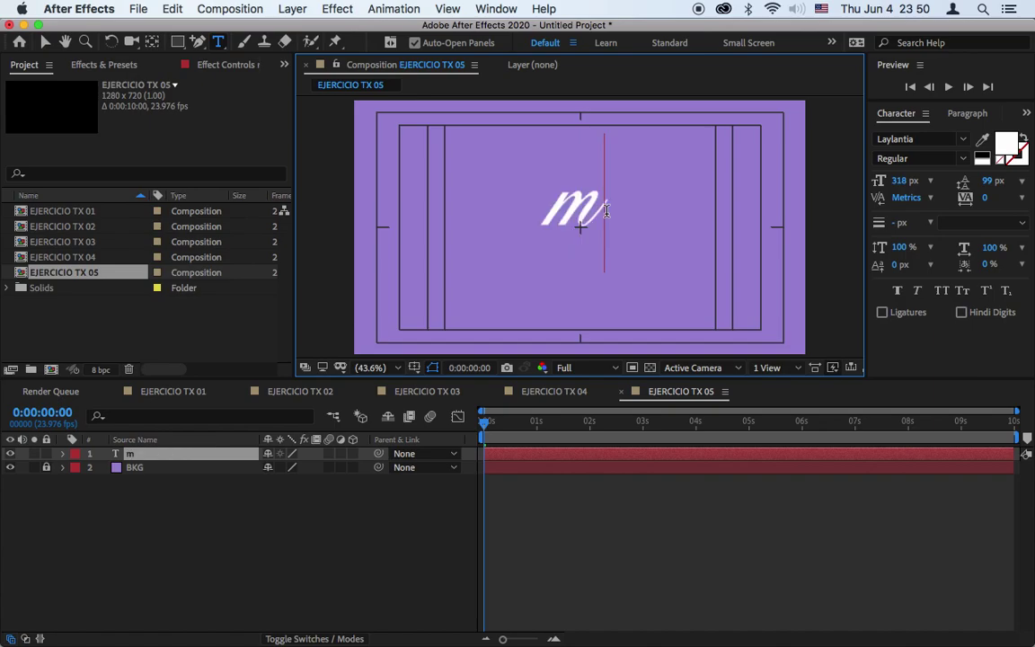
type("otion graphics")
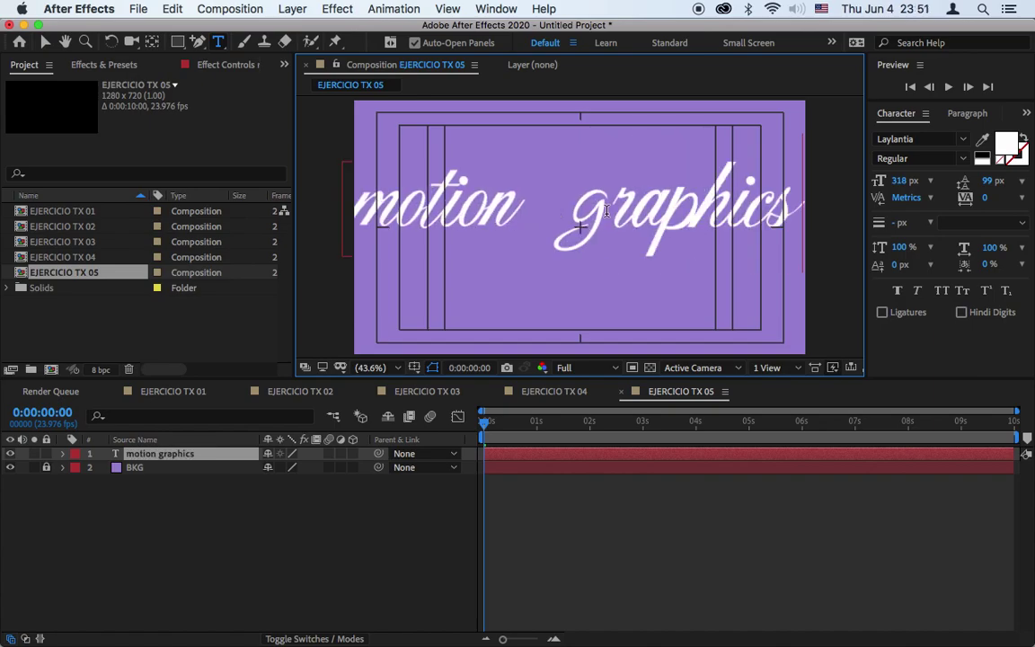
Step: Reduce the whole "motion graphics" text to 178 px and change its font to Arial
key("super+a")
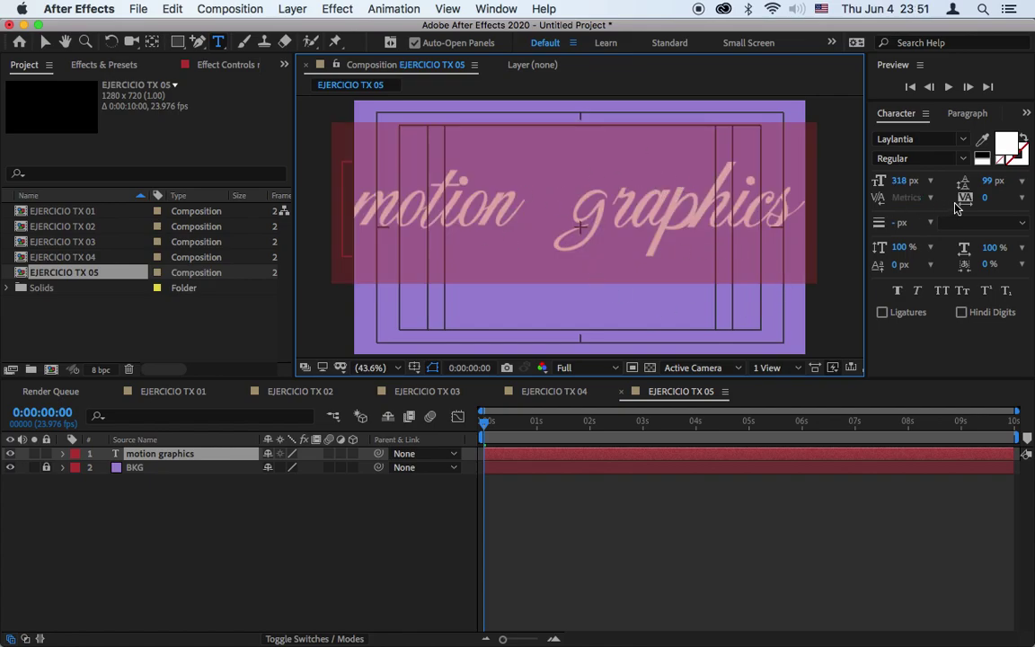
left_click_drag(904, 181, 806, 206)
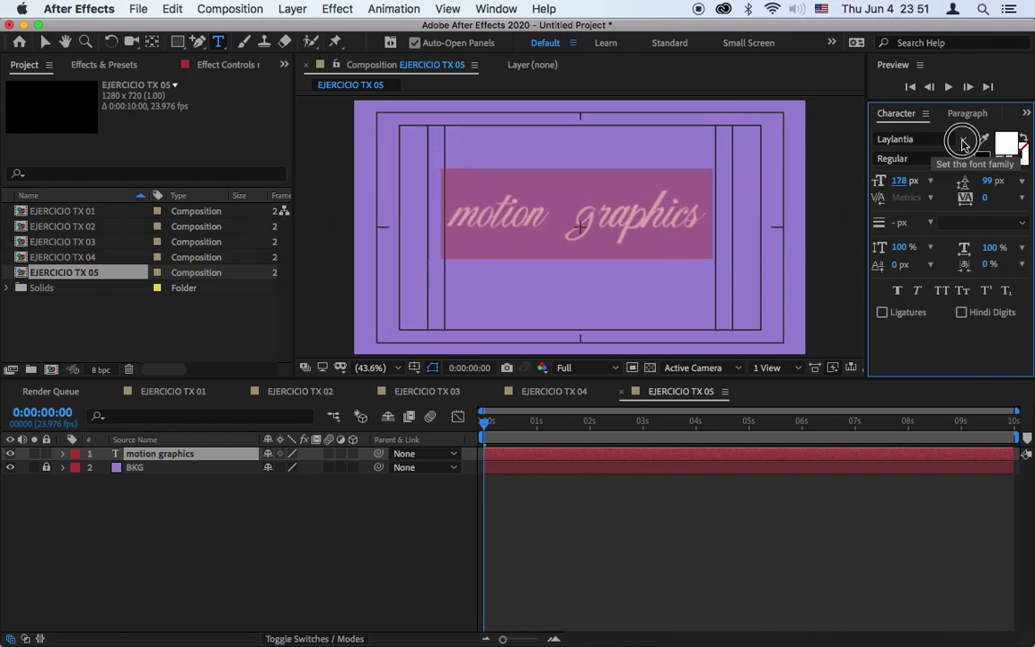
left_click(963, 143)
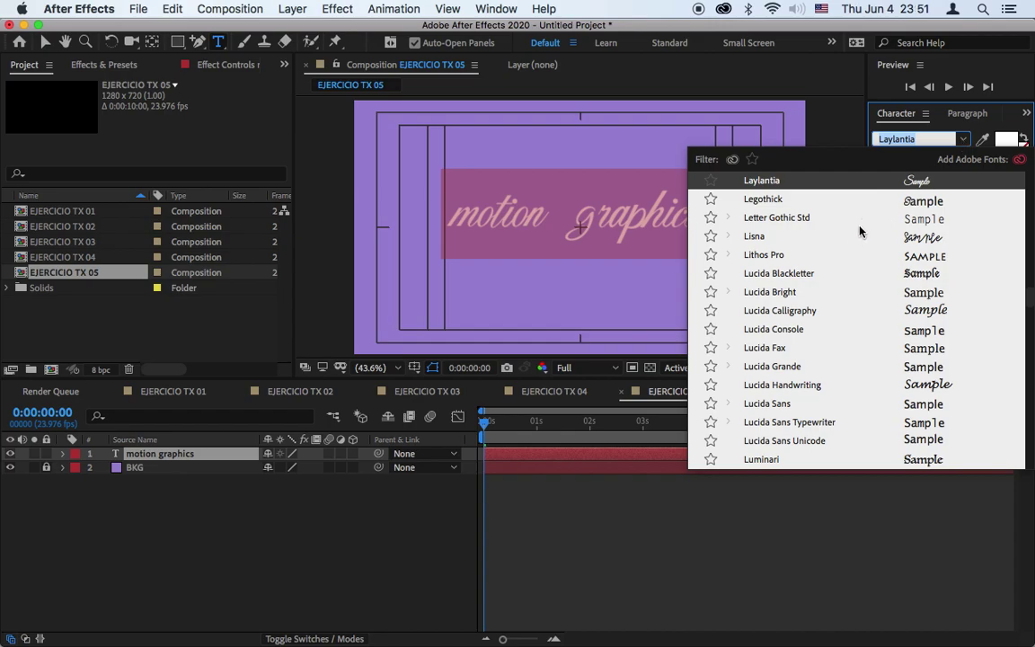
double_click(921, 138)
type("arial")
key("Return")
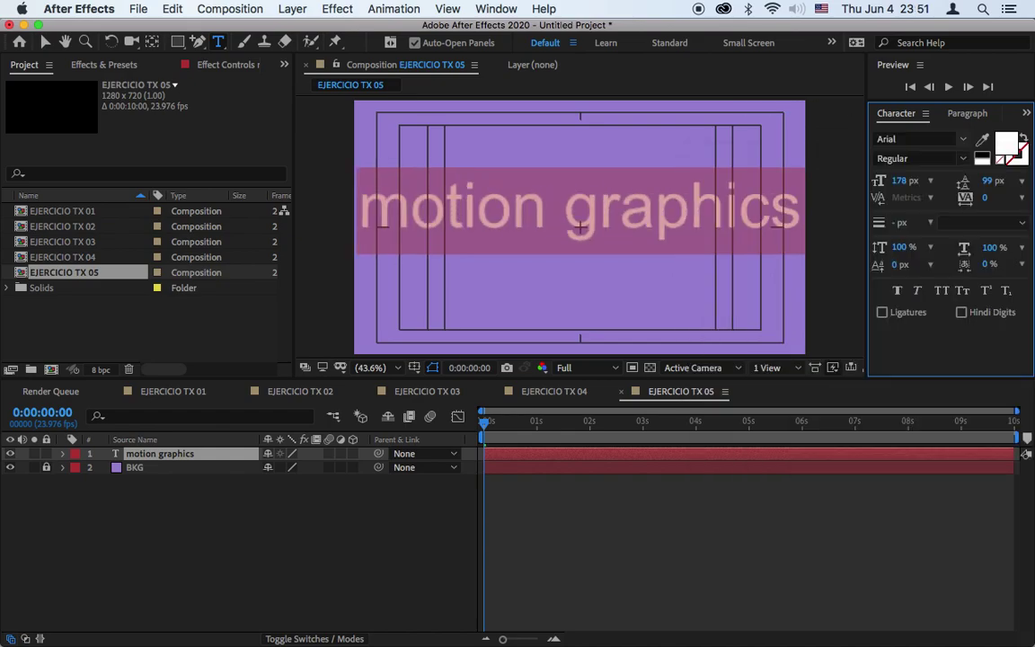
Step: Set the "motion graphics" font size to 100 px, check its paragraph alignment, and finish editing the text
left_click_drag(903, 180, 850, 191)
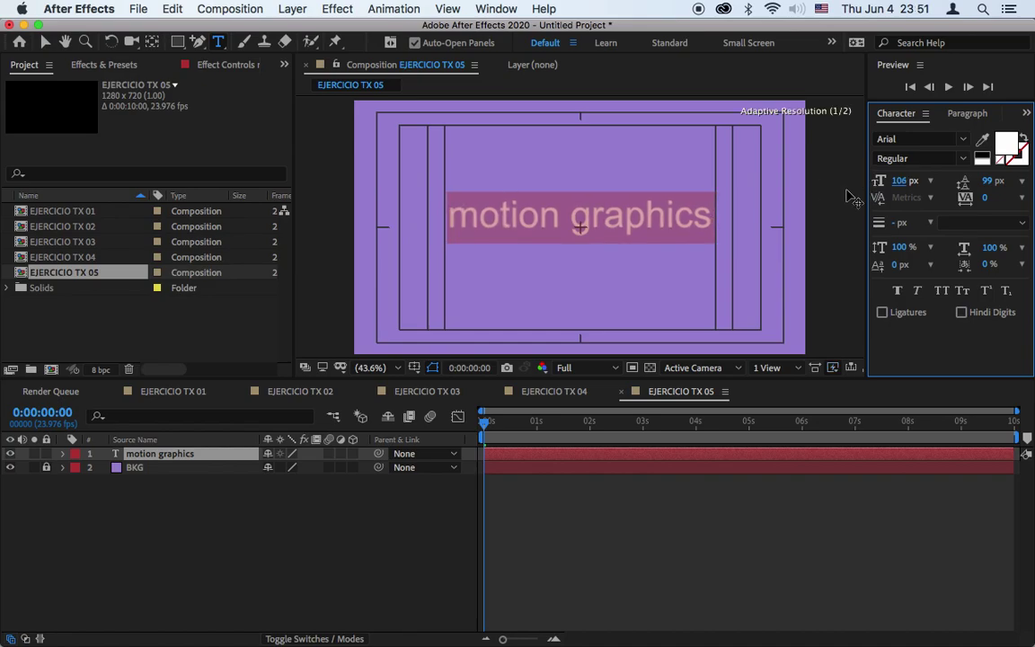
left_click(901, 181)
type("1")
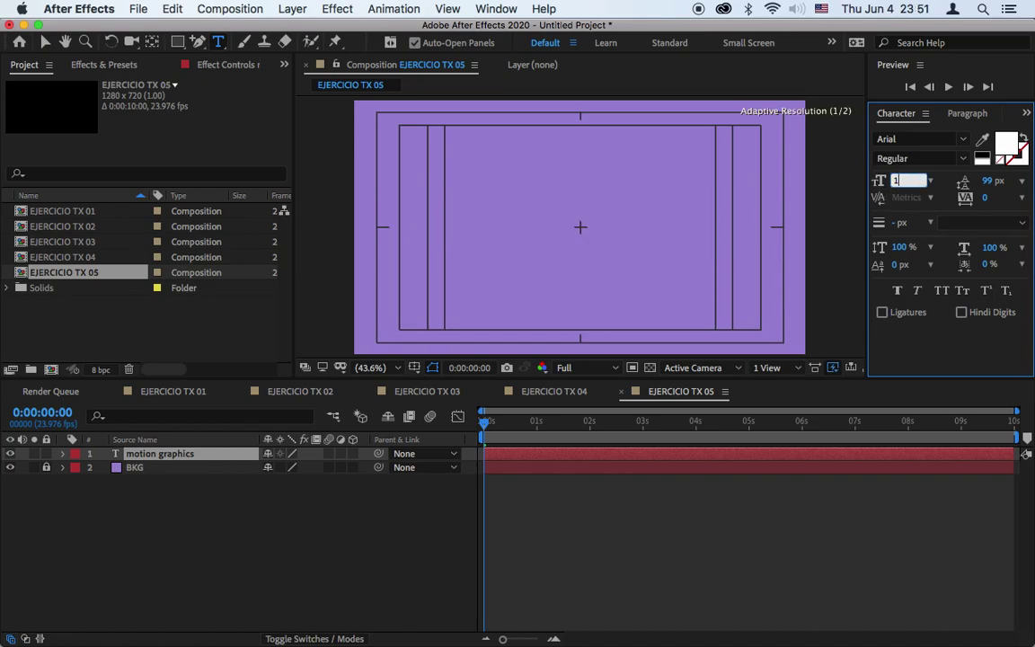
type("00")
key("Return")
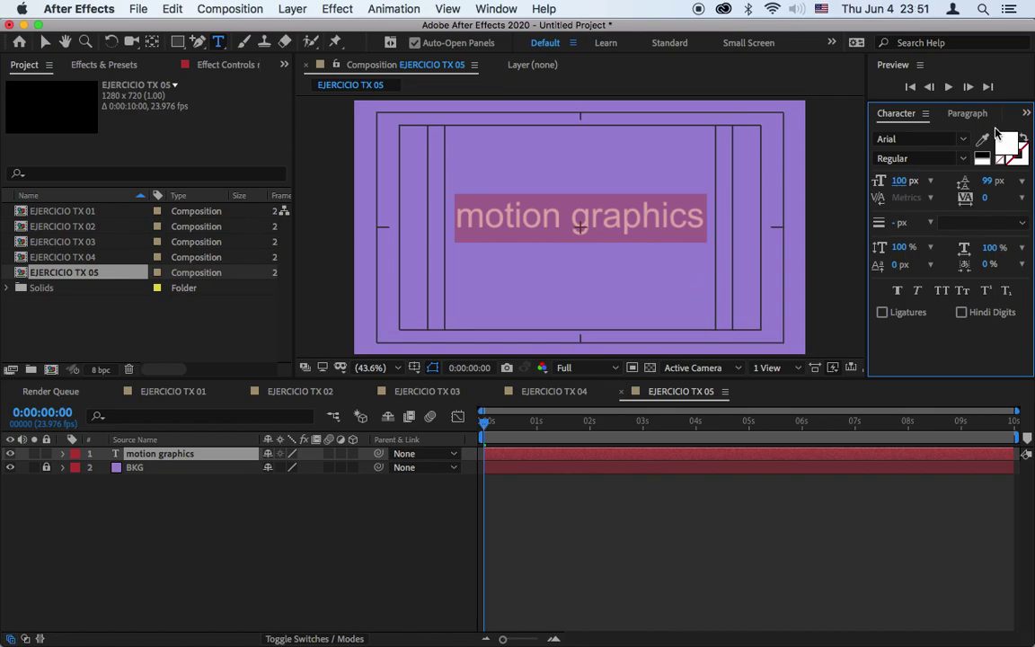
left_click(967, 113)
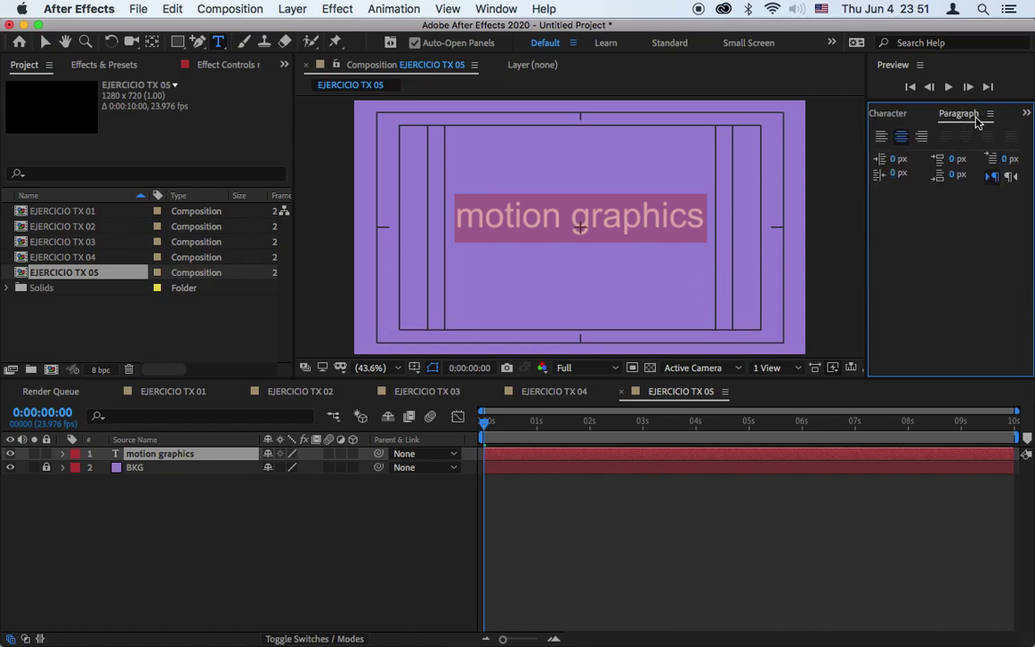
left_click(886, 116)
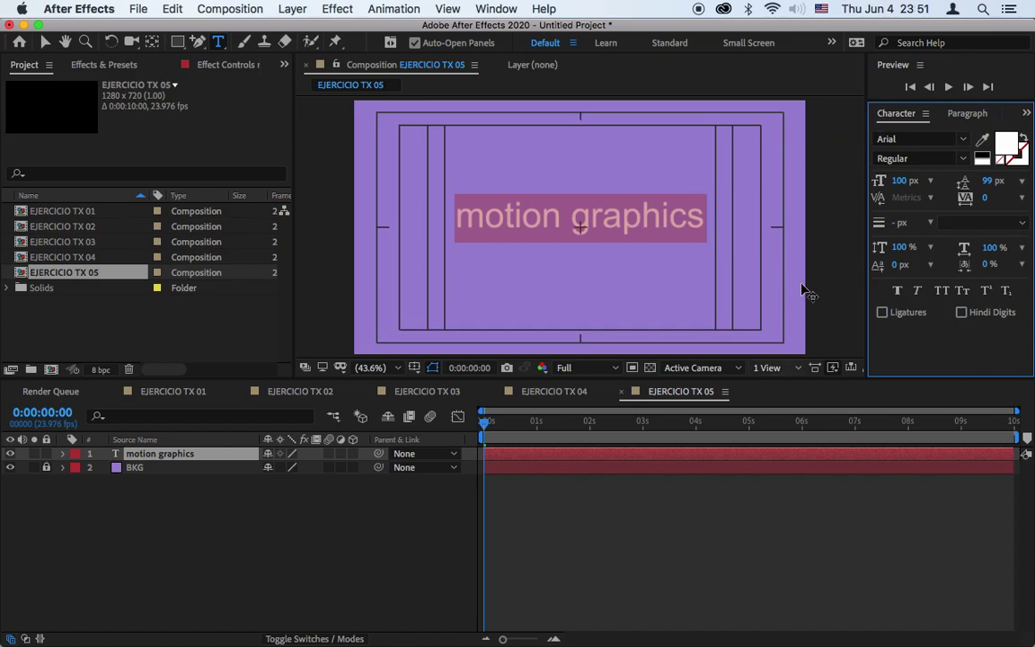
left_click(45, 42)
left_click(562, 497)
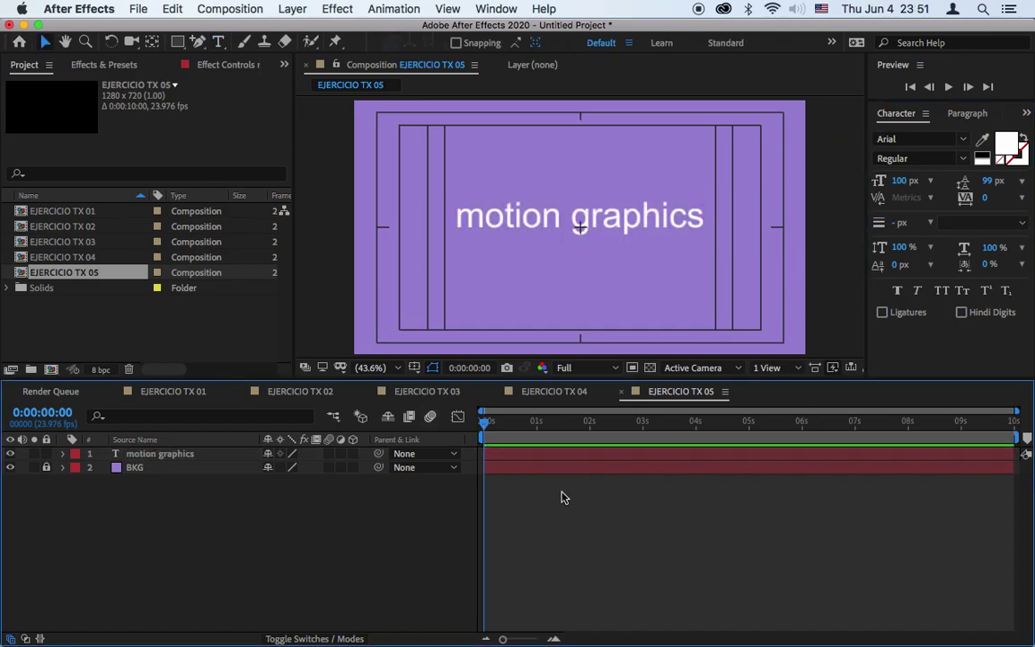
Step: Activate the Rectangle tool for a new shape and set its fill to None
left_click(553, 458)
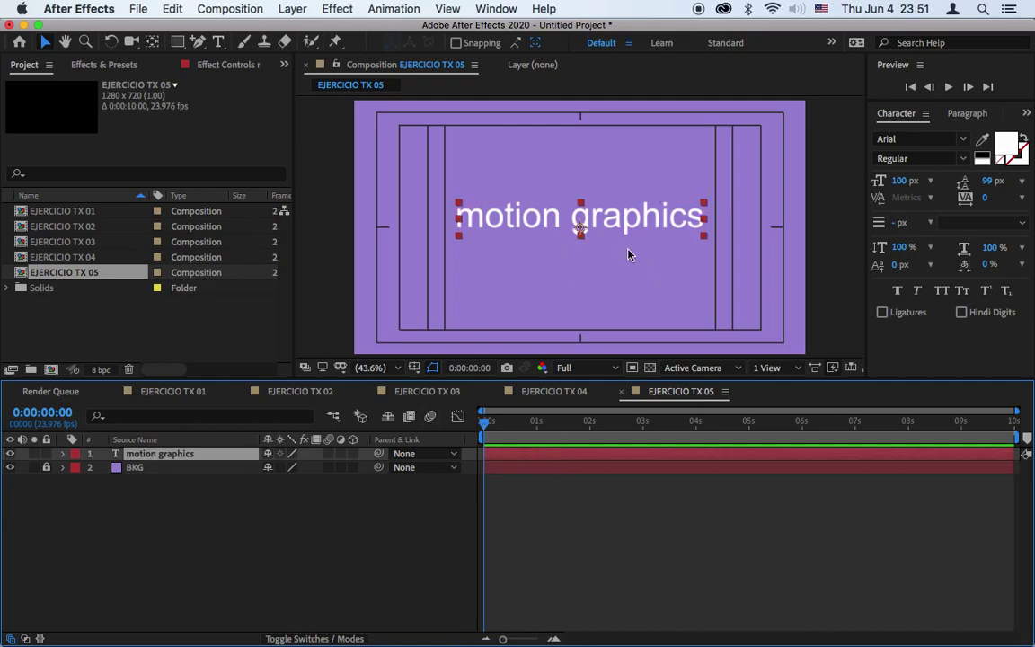
left_click(582, 532)
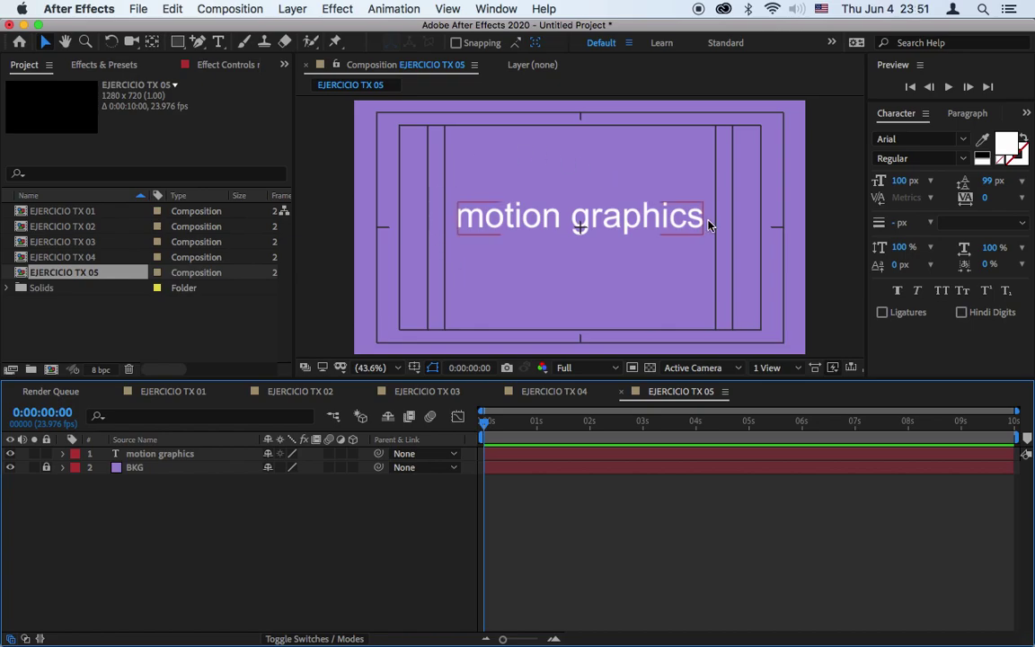
left_click(179, 48)
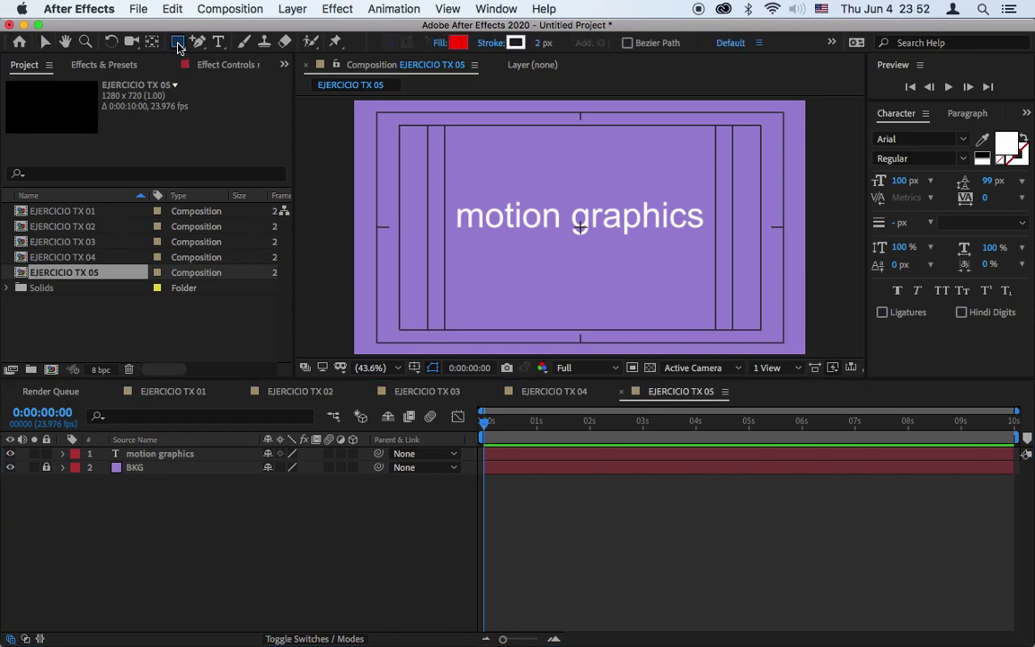
left_click(179, 42)
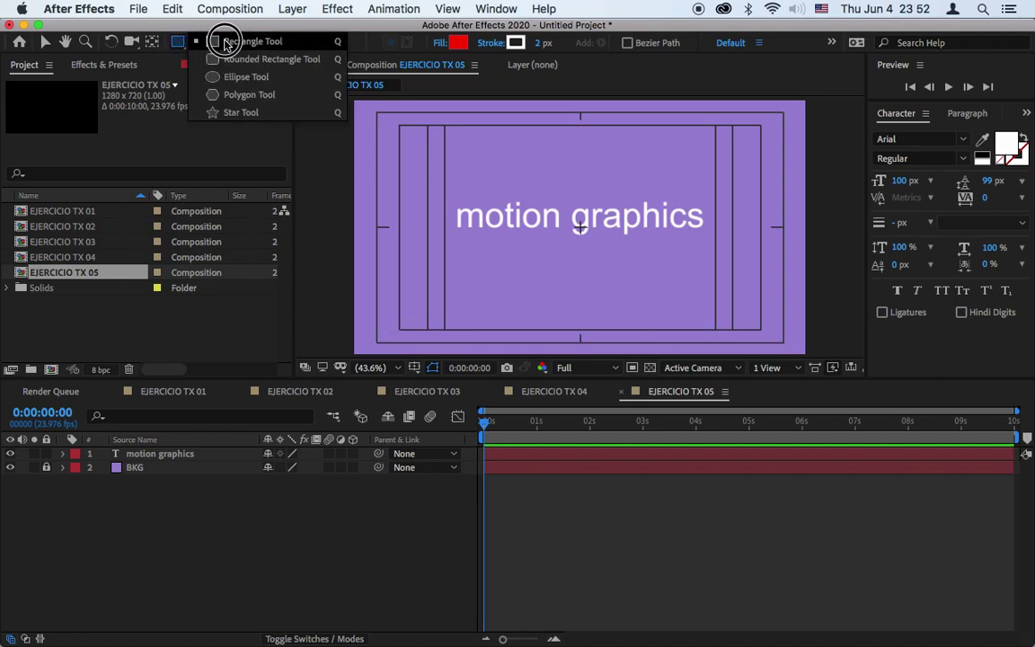
left_click(179, 48)
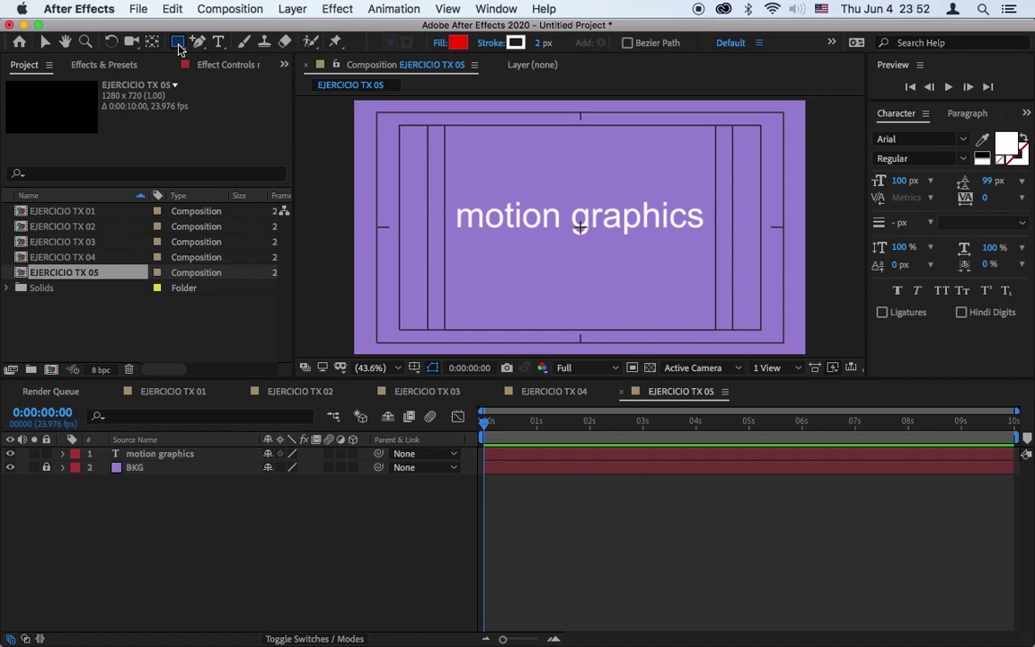
left_click(459, 43)
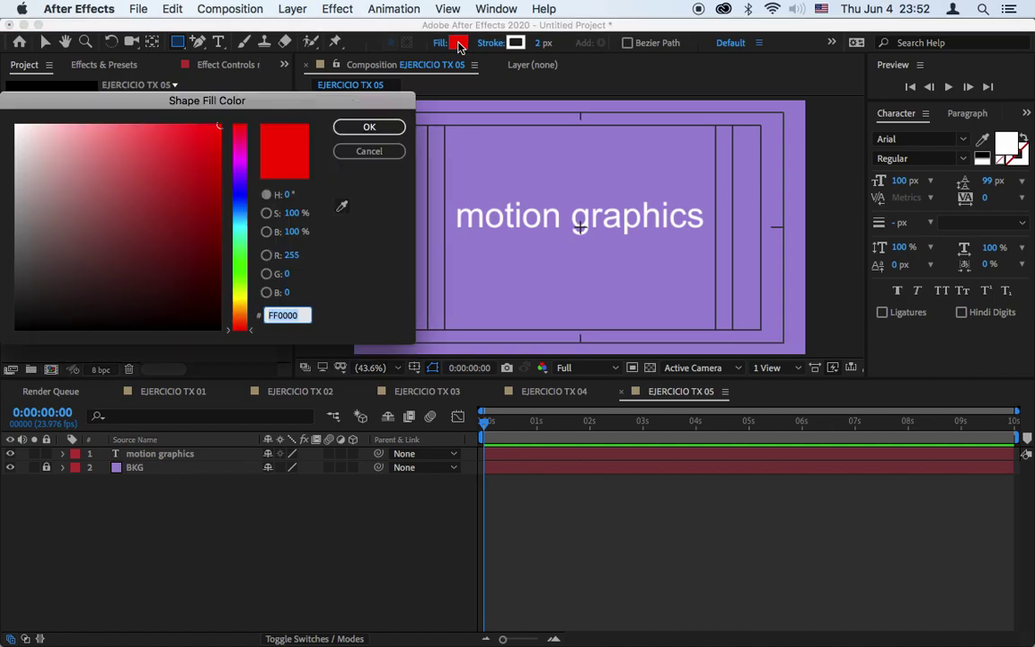
left_click(369, 151)
left_click(460, 44)
left_click(369, 151)
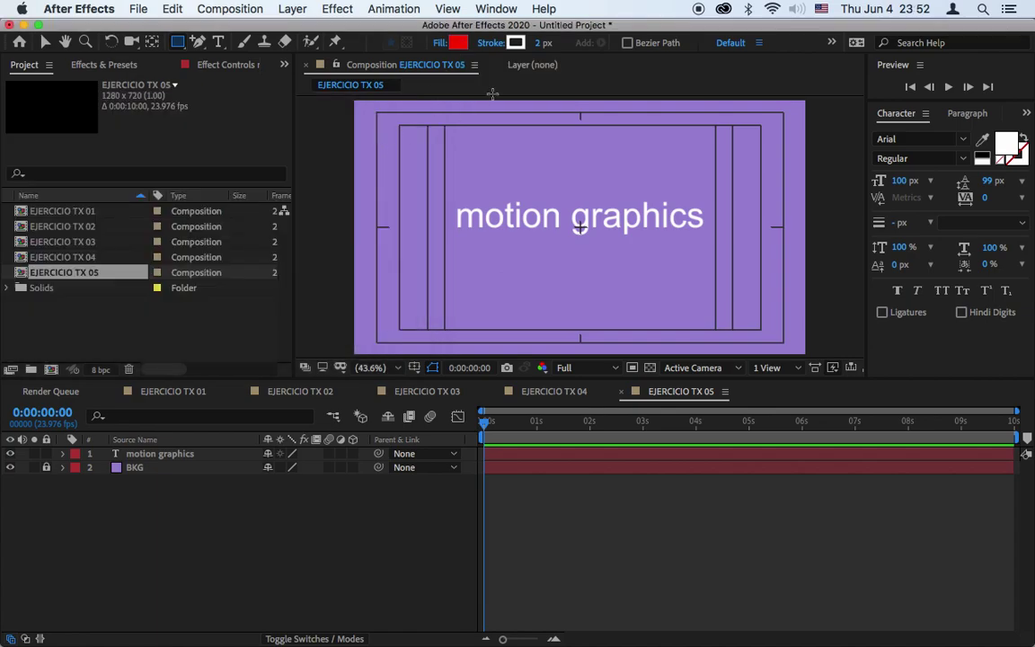
left_click(440, 45)
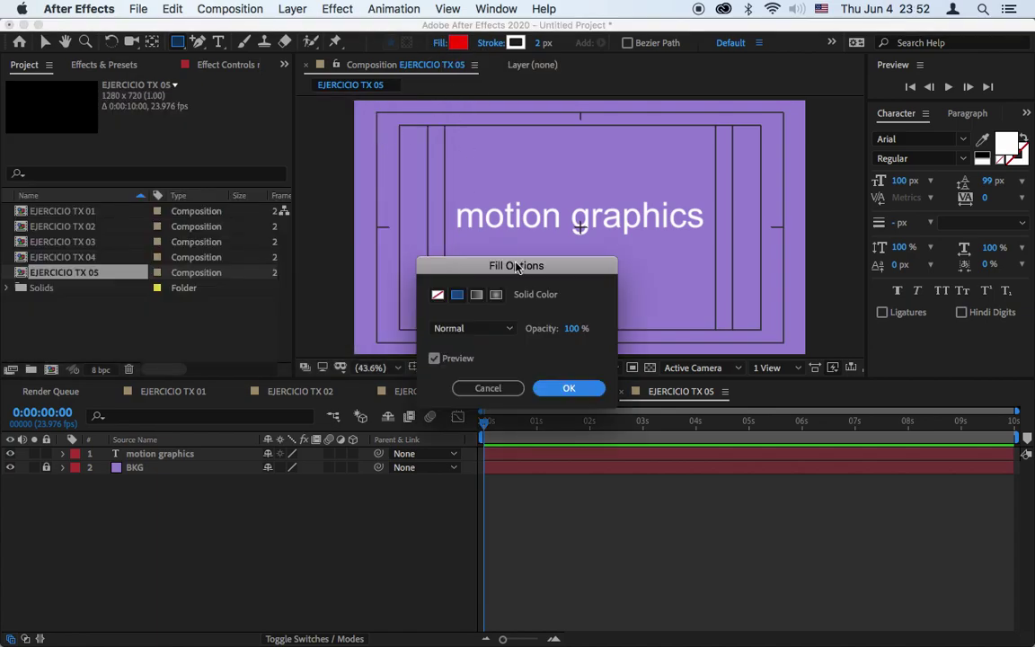
left_click(439, 299)
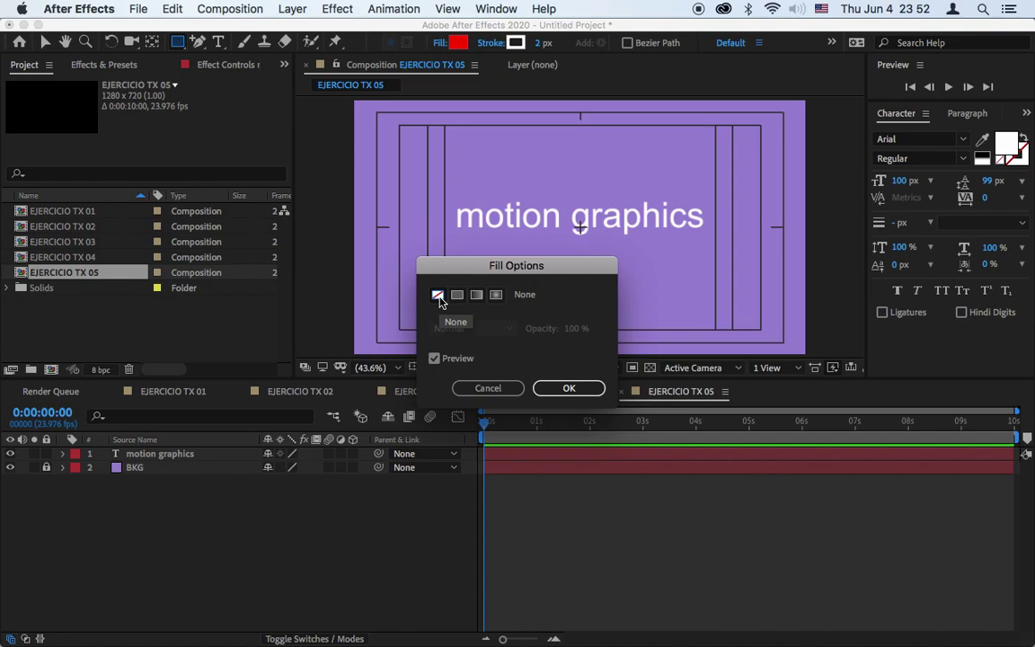
left_click(568, 387)
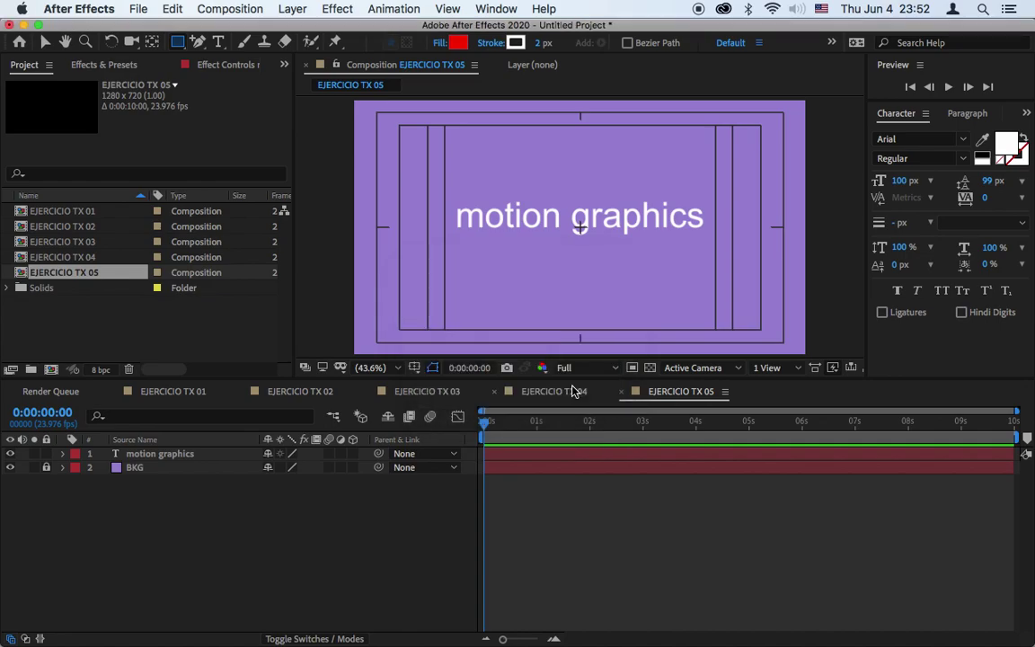
Step: Set the stroke width to 5 px and draw an unfilled rectangle framing the "motion graphics" text
left_click(540, 43)
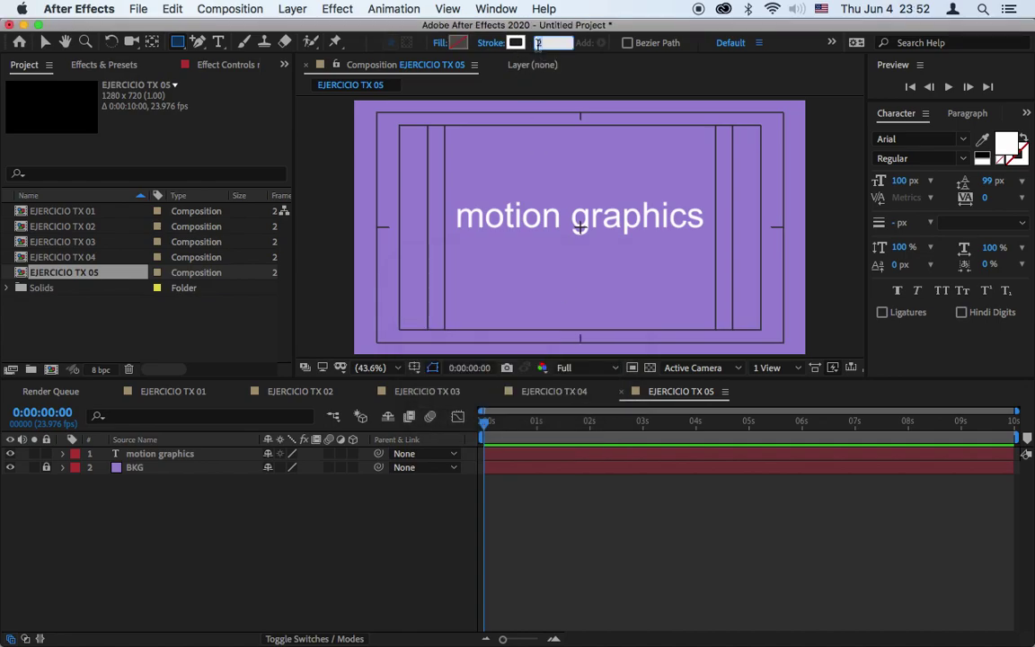
type("5")
key("Return")
left_click(432, 368)
left_click(451, 511)
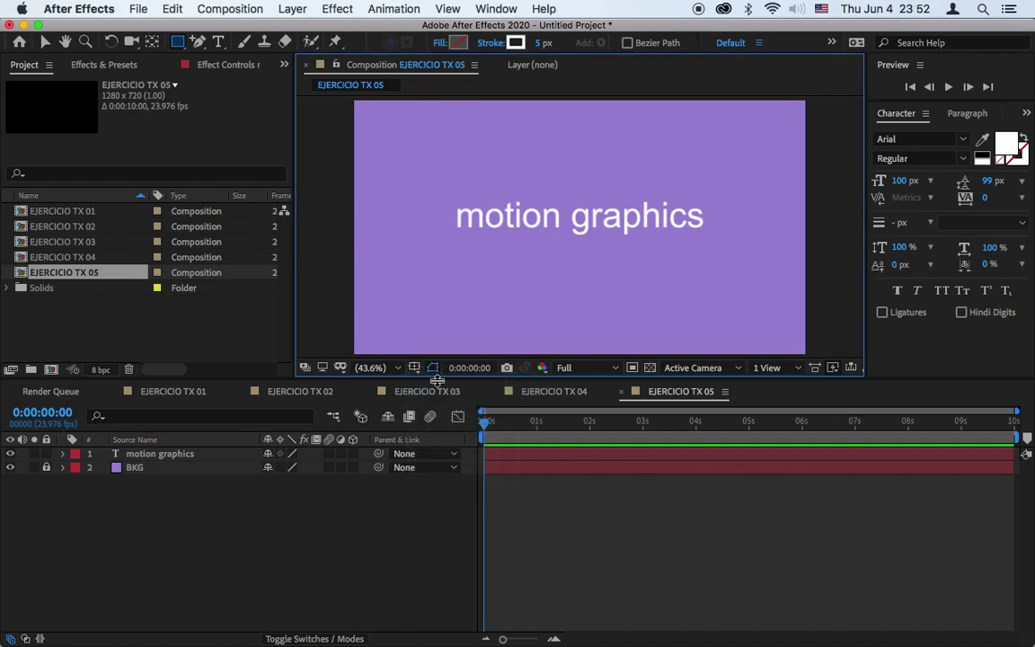
left_click(432, 367)
left_click(439, 385)
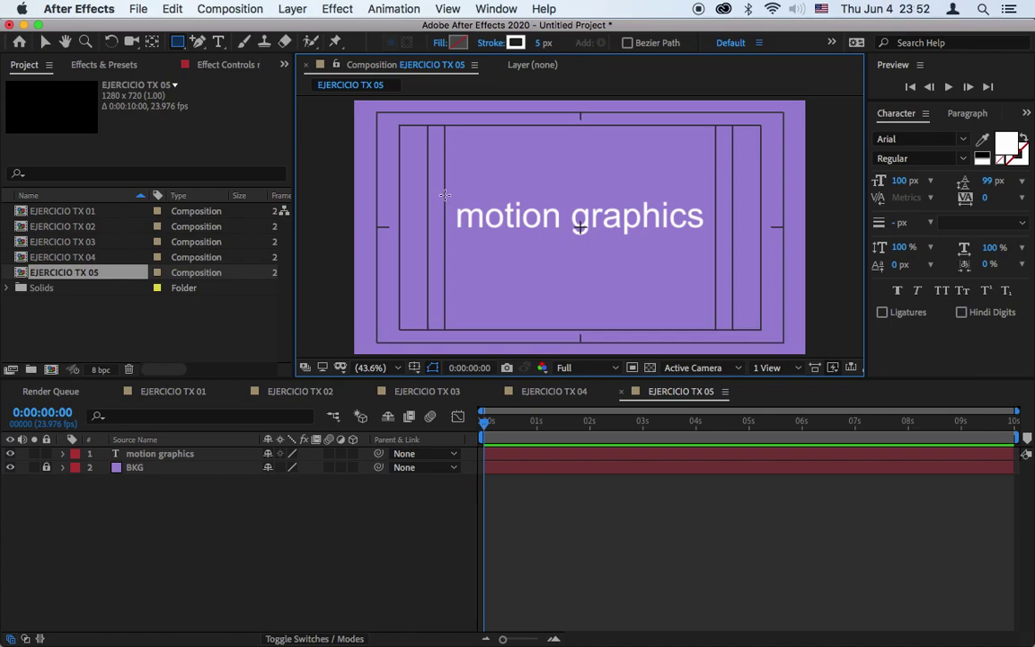
mouse_move(444, 193)
left_mouse_down()
mouse_move(663, 245)
mouse_move(715, 245)
left_mouse_up()
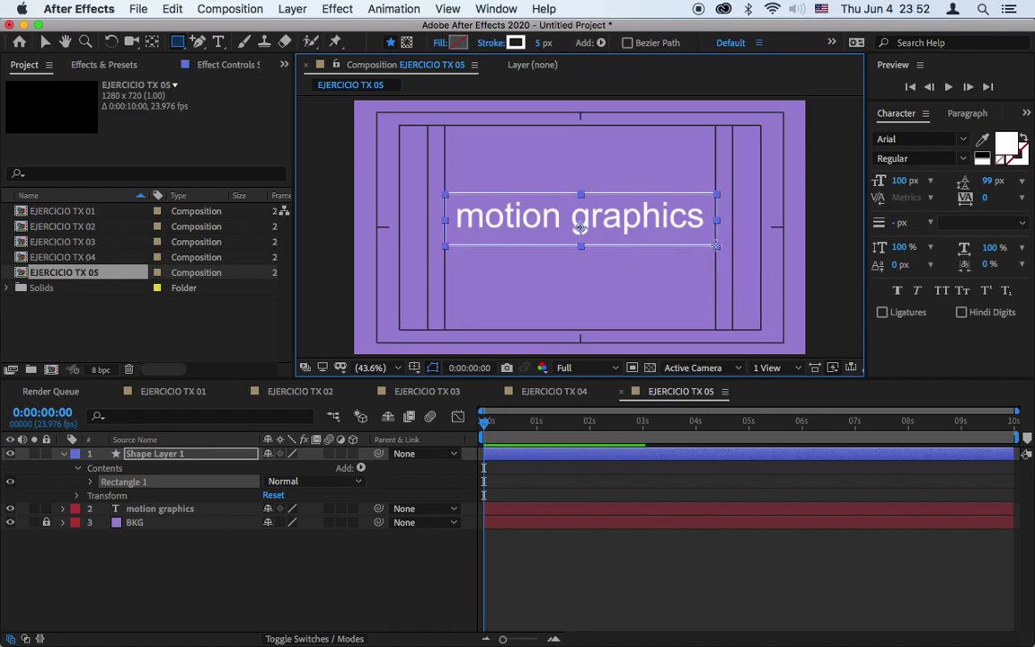
left_click(577, 554)
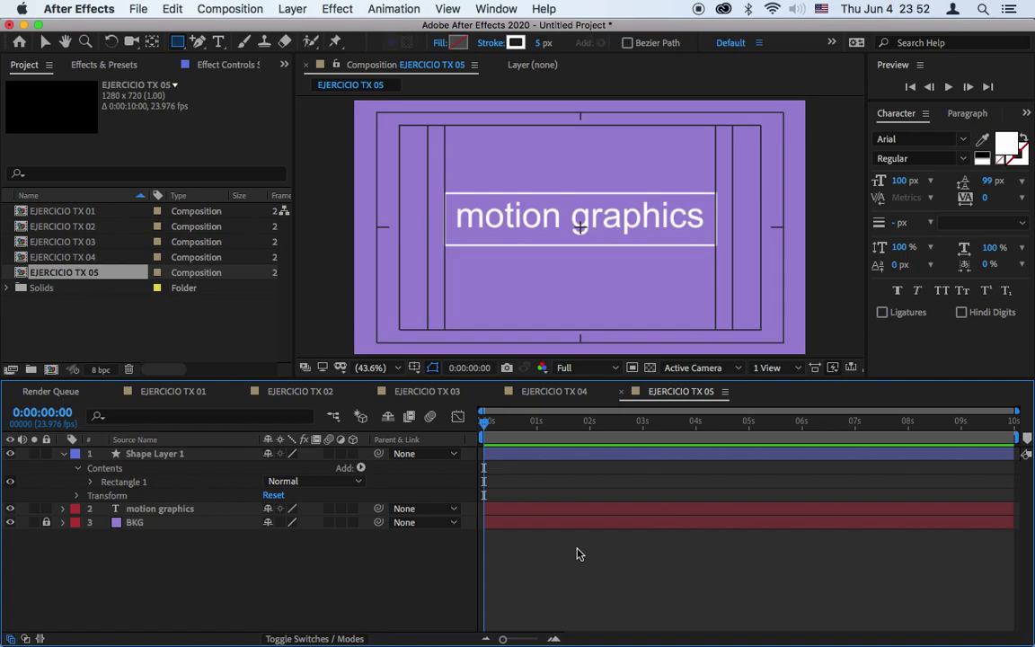
Step: Hide the title/action safe guides in the composition view
left_click(414, 368)
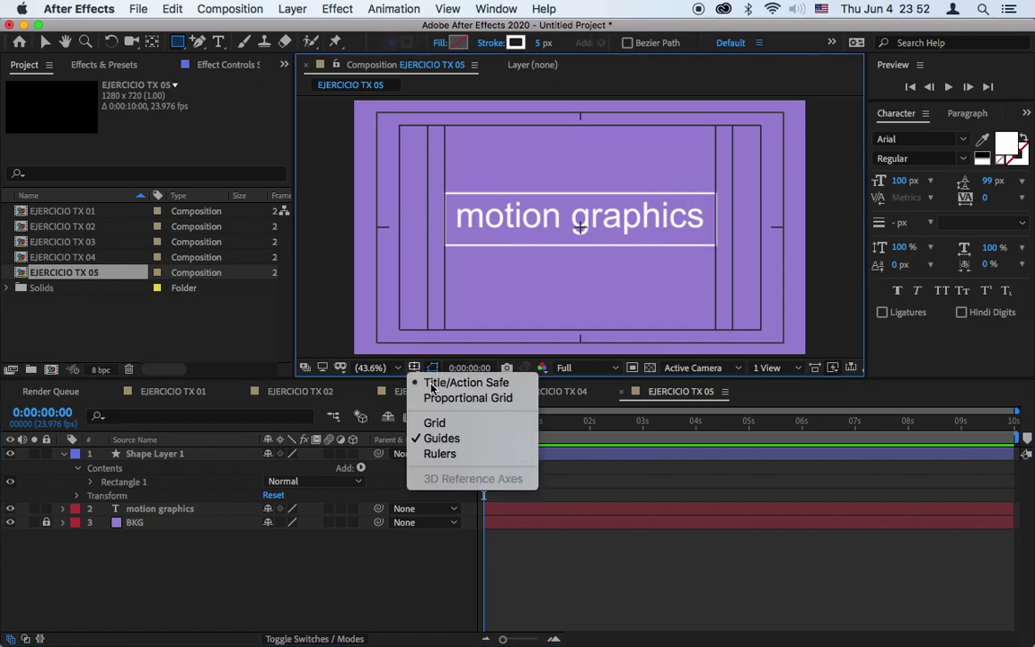
left_click(427, 405)
left_click(582, 485)
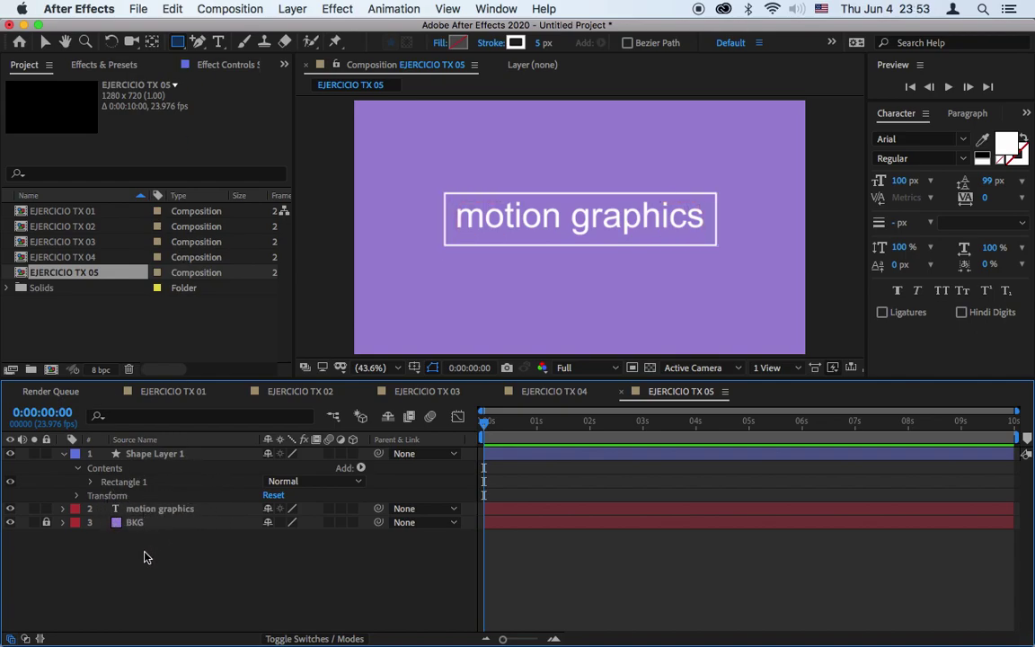
Step: Delete the shape layer holding the rectangle around the "motion graphics" text
left_click(146, 454)
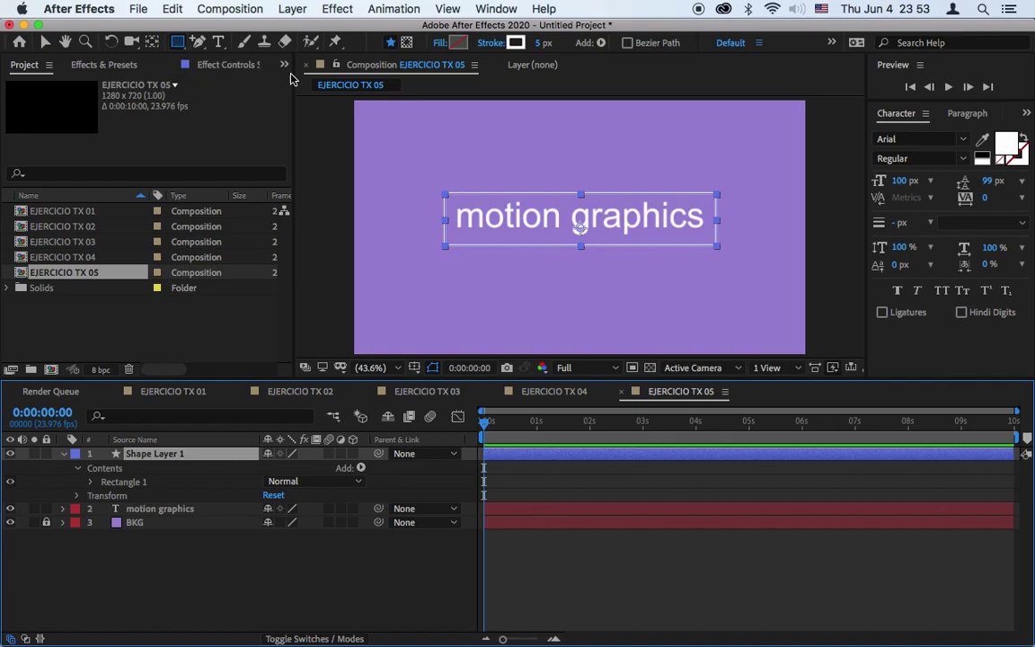
left_click(647, 474)
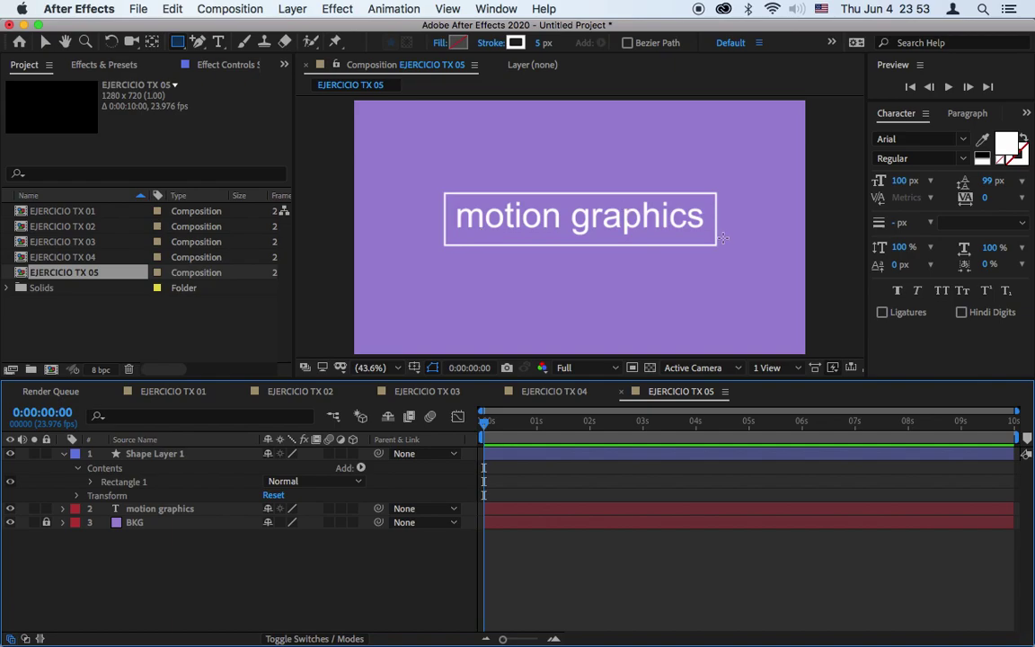
left_click(617, 555)
left_click(573, 456)
key("Delete")
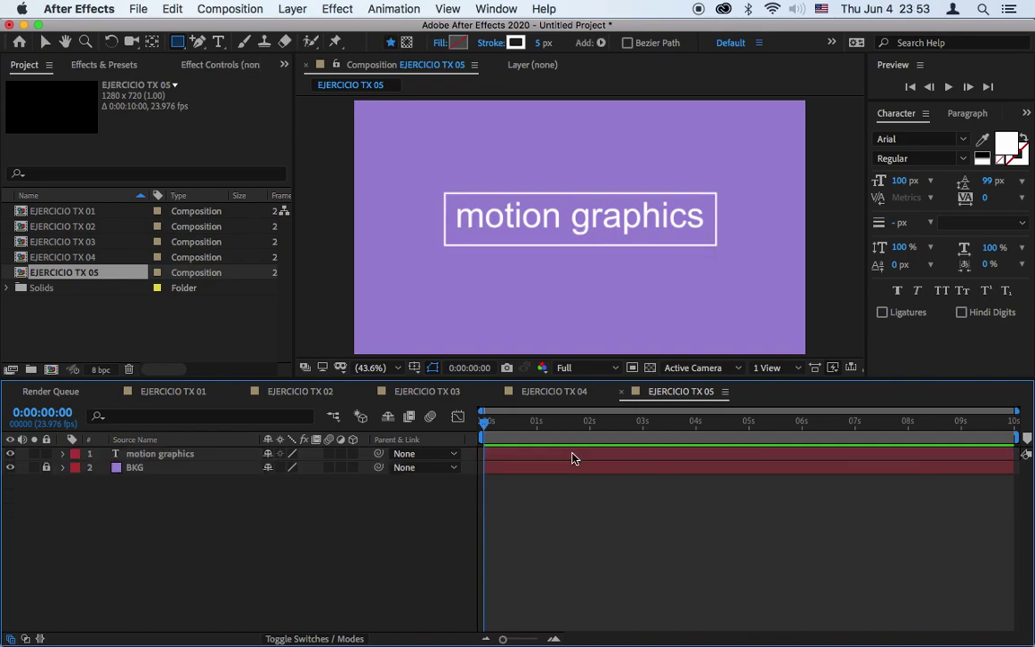
Step: Set the stroke width for new shapes to 10 px
left_click(538, 43)
type("5")
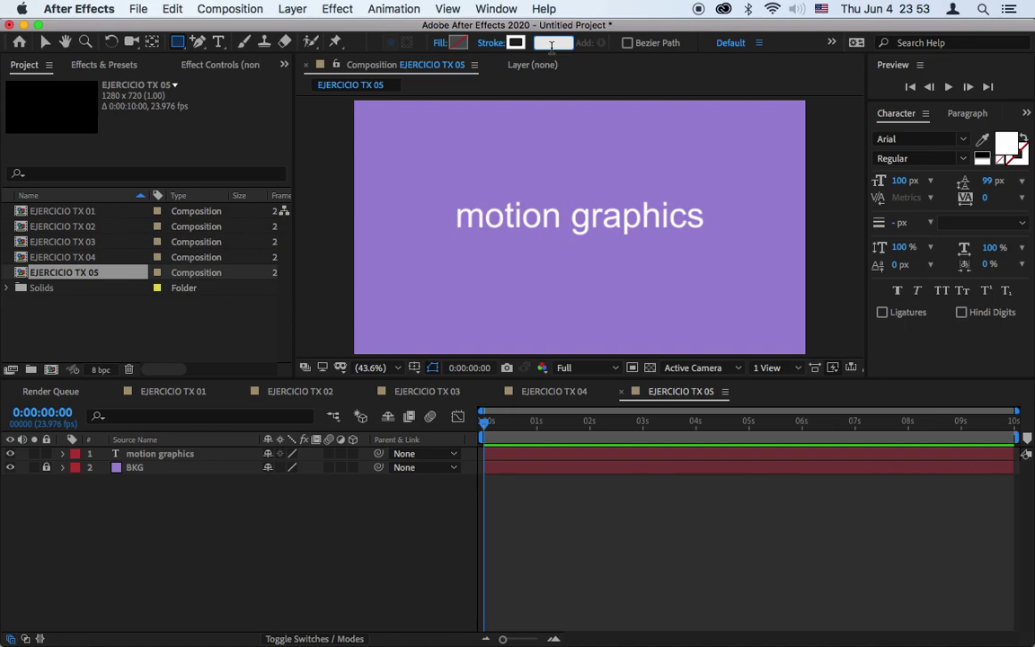
type("10")
key("Return")
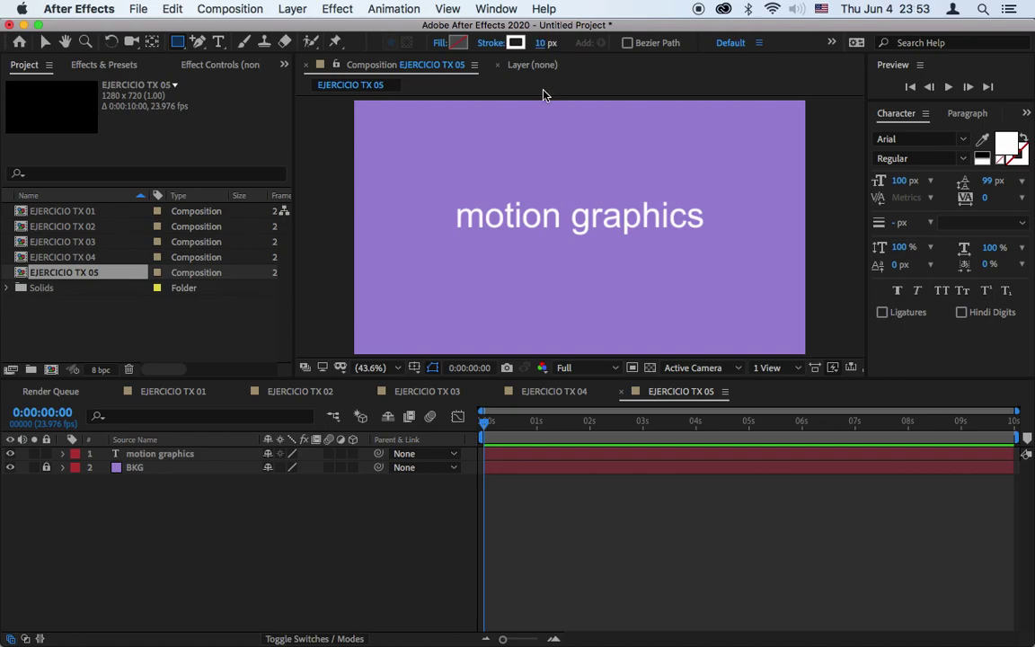
Step: Draw a rectangle framing the "motion graphics" text with the title/action safe guides shown, collapse its layer and hide the guides
left_click(414, 368)
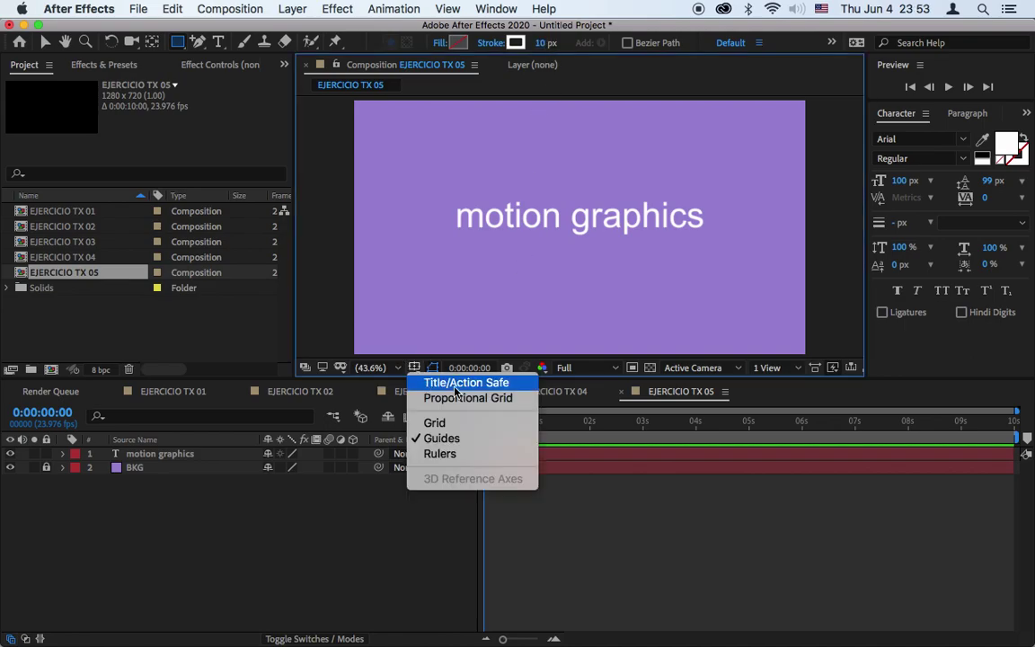
left_click(456, 386)
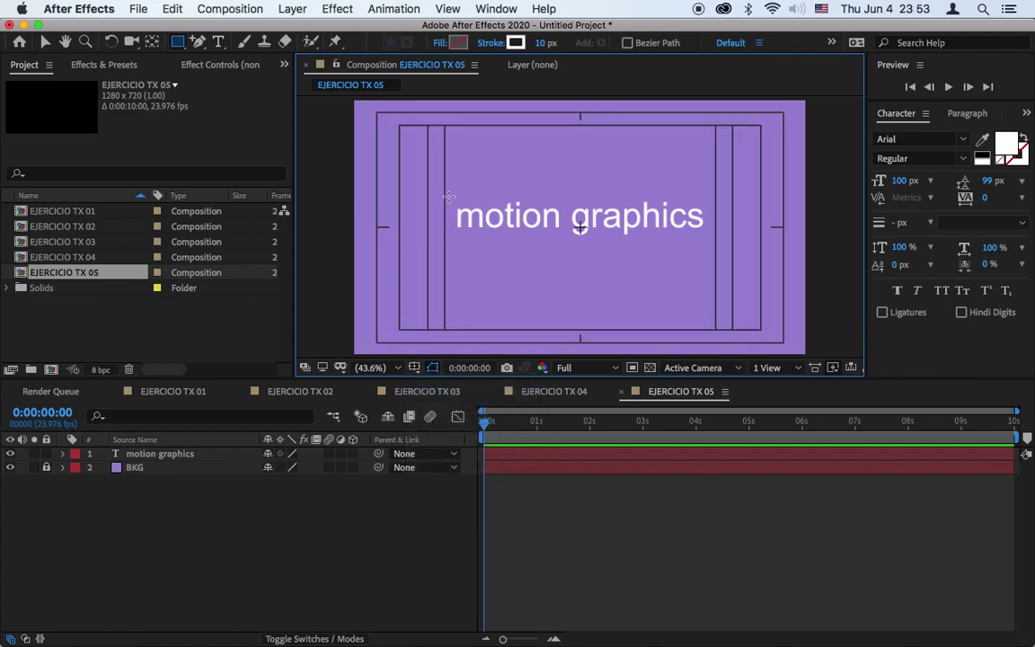
left_click_drag(445, 189, 715, 242)
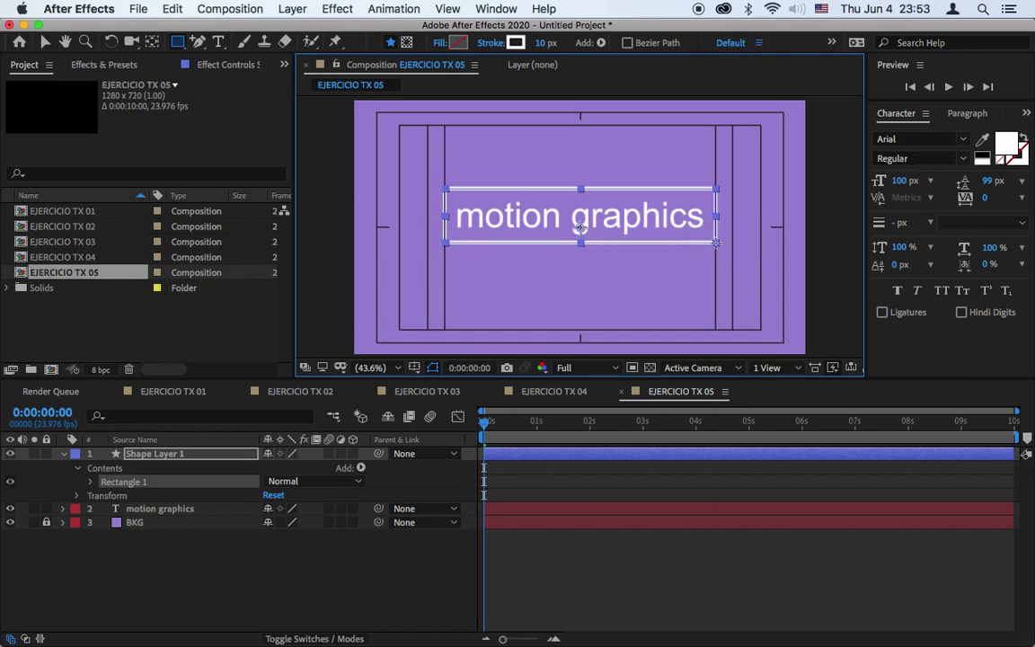
left_click(600, 473)
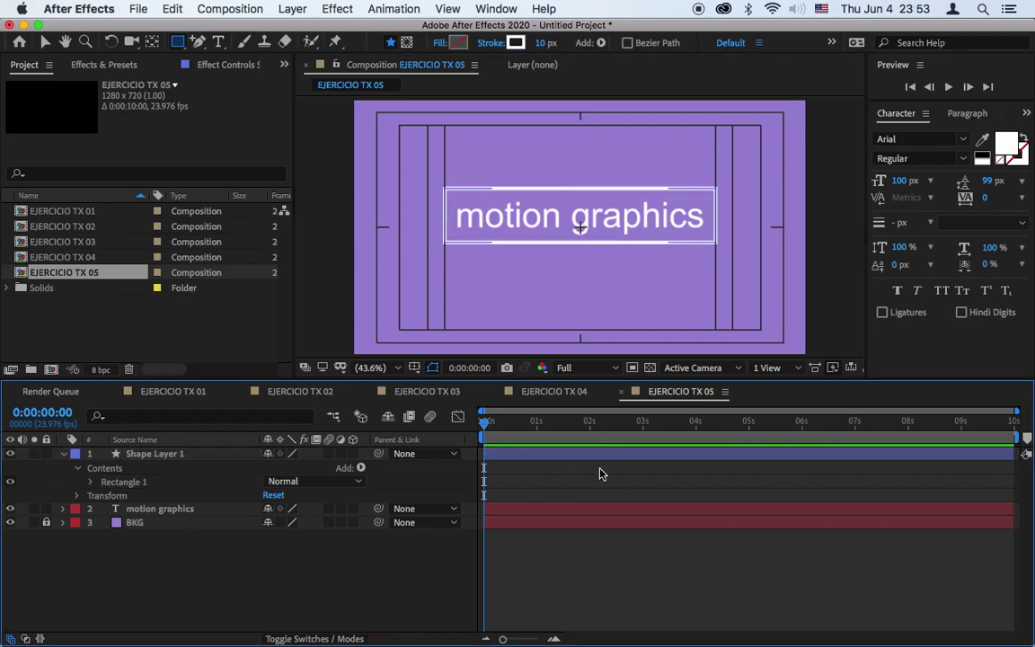
left_click(63, 454)
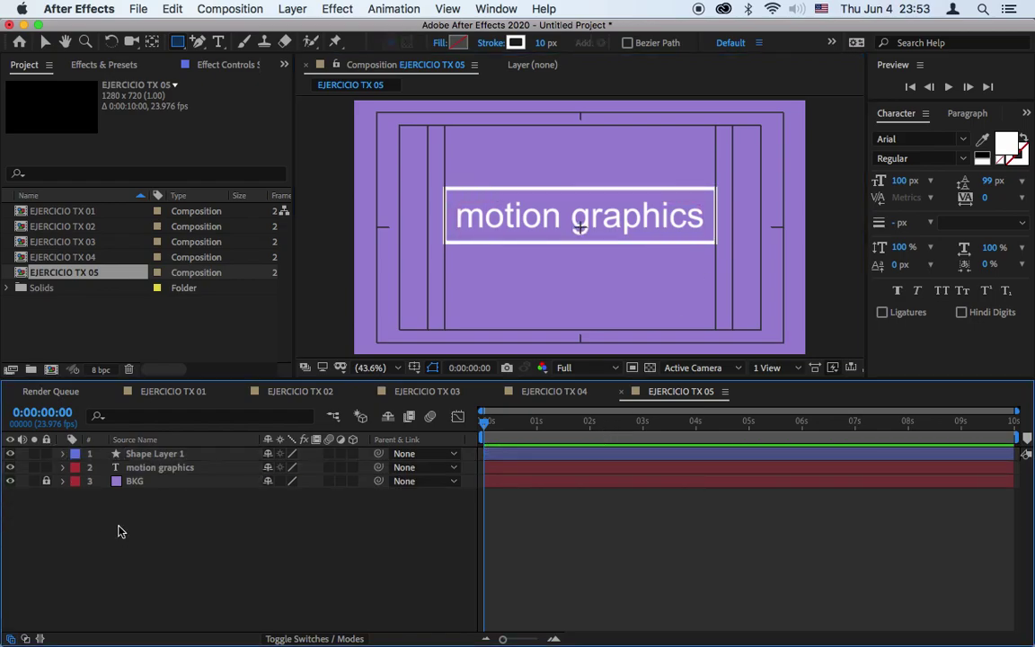
left_click(414, 367)
left_click(427, 385)
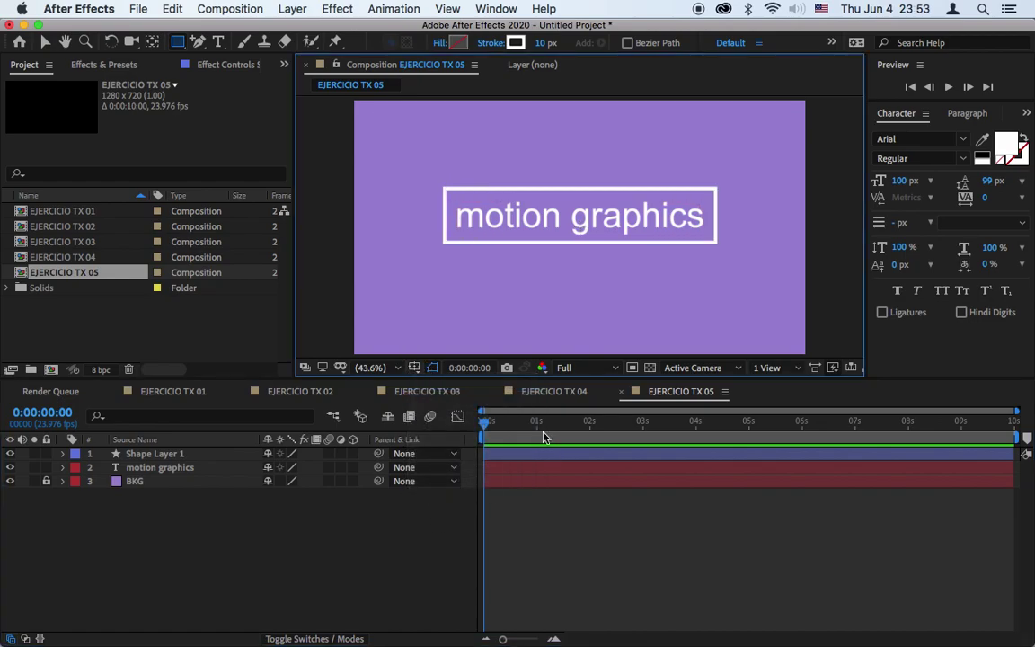
Step: Pre-compose the rectangle's shape layer as CAJON DE TEXTO, moving all attributes into the new composition
left_click(155, 456)
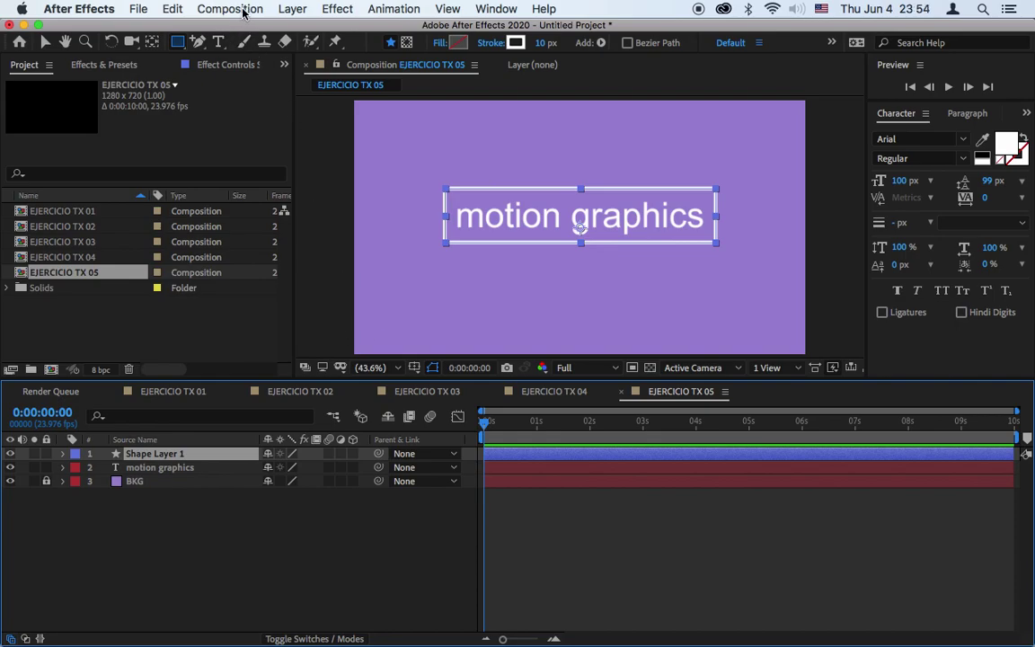
left_click(289, 11)
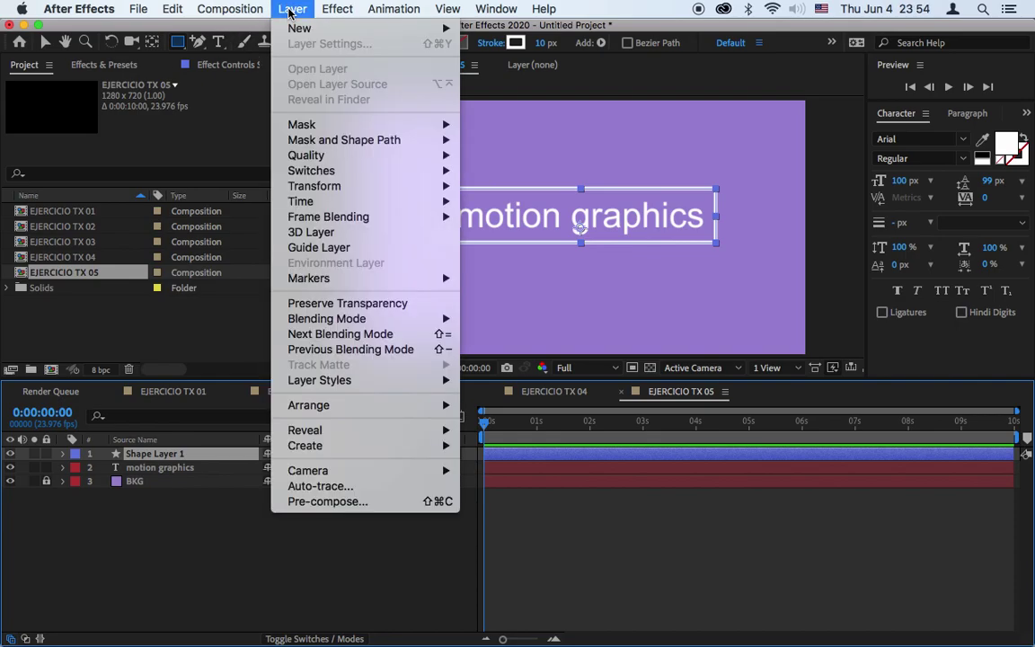
left_click(334, 501)
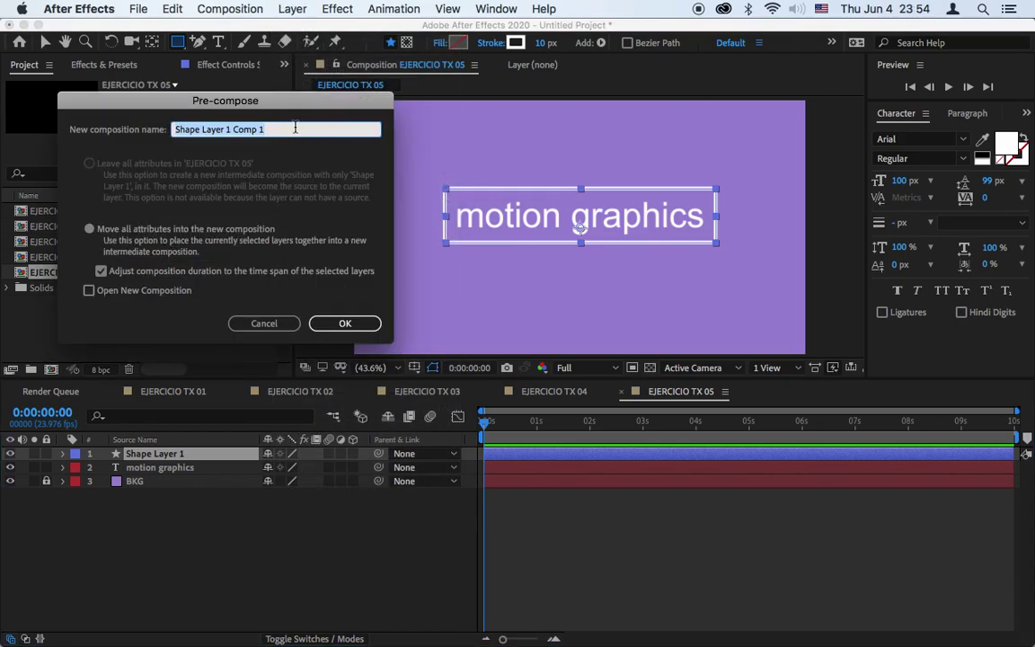
type("CAJON DE TE")
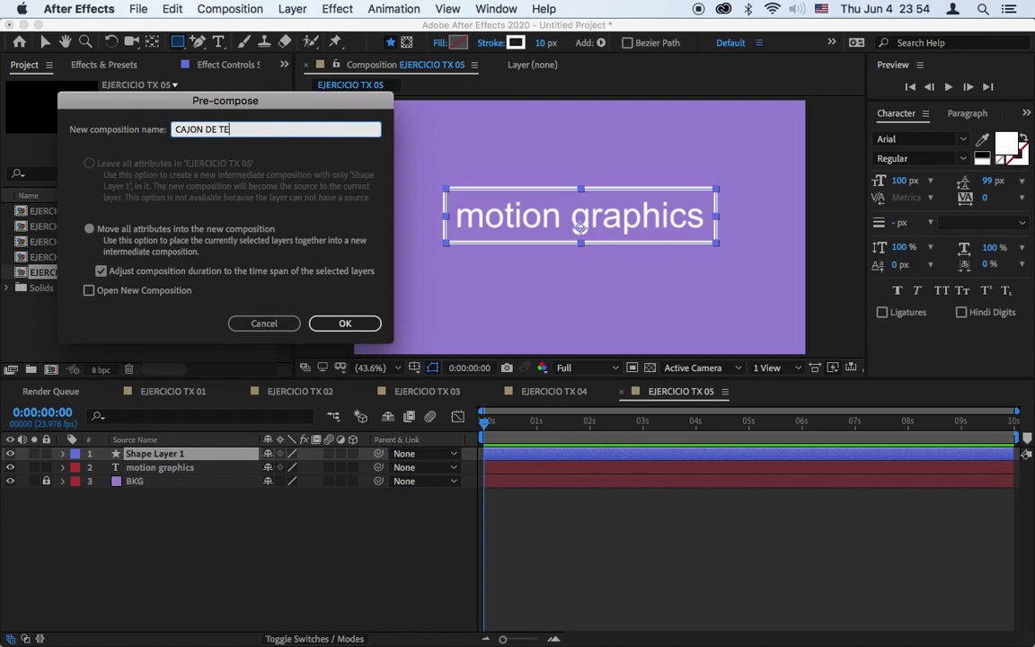
type("XTO")
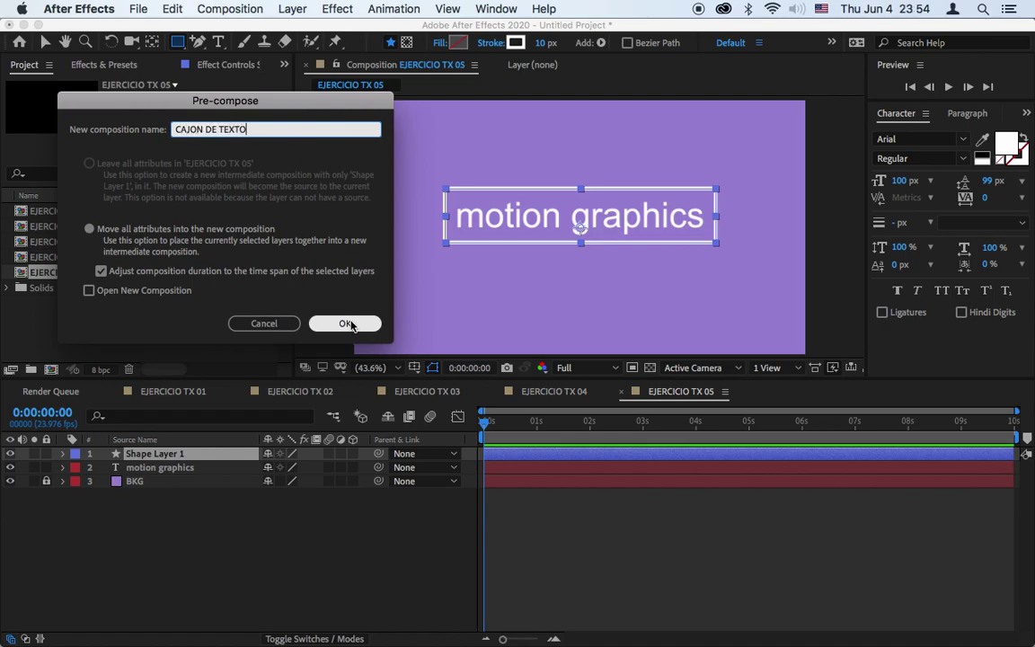
left_click(196, 131)
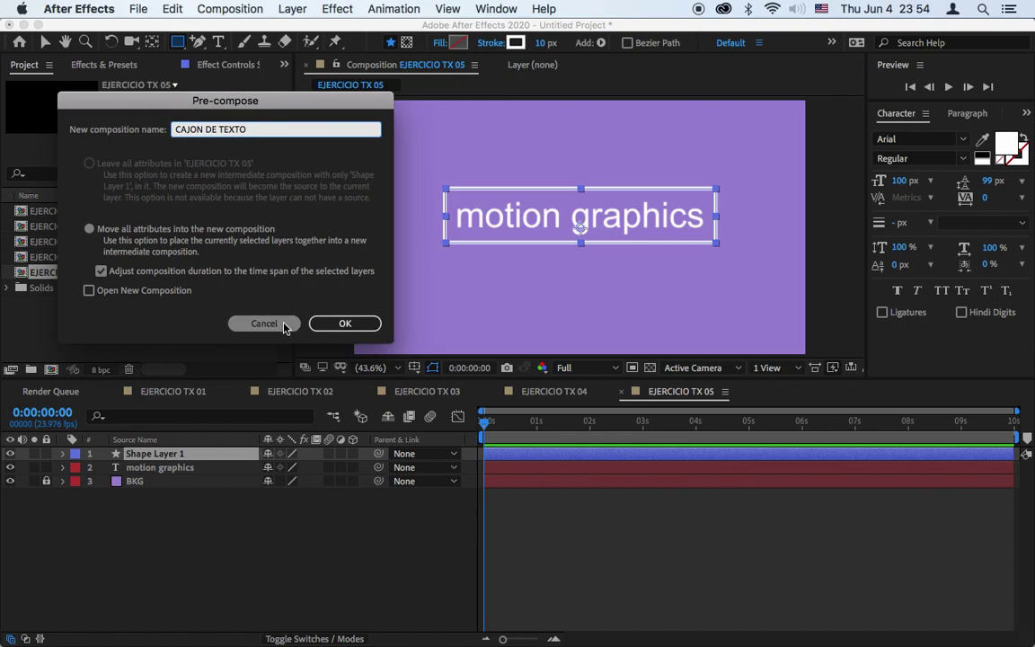
left_click(325, 323)
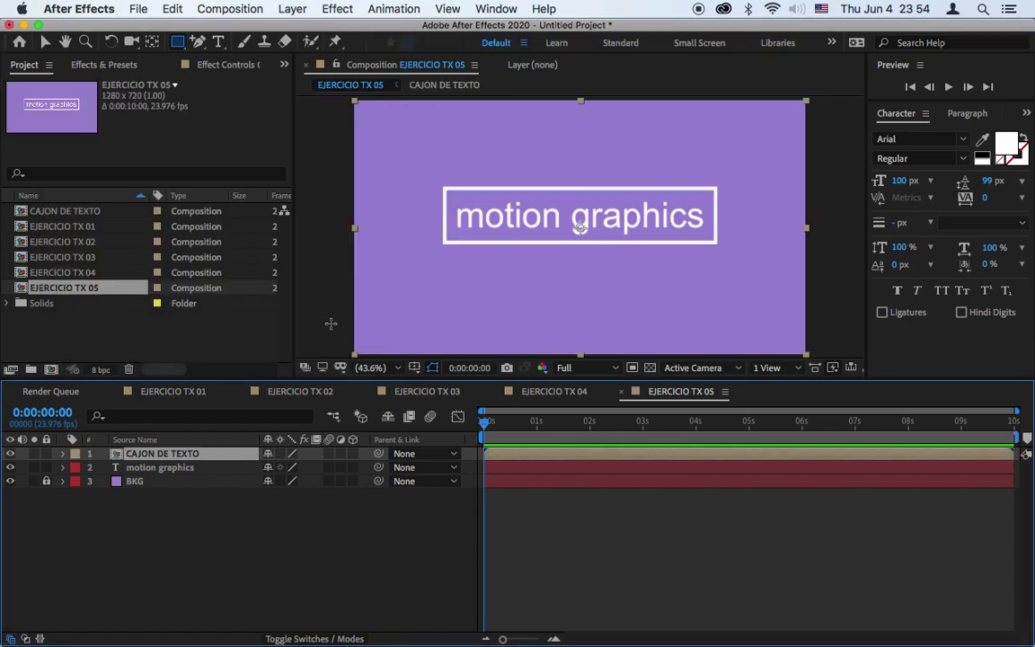
Step: Open the text box pre-composition, rename it CAJÓN DE TEXTO in the project, and return to the EJERCICIO TX 05 composition
double_click(166, 459)
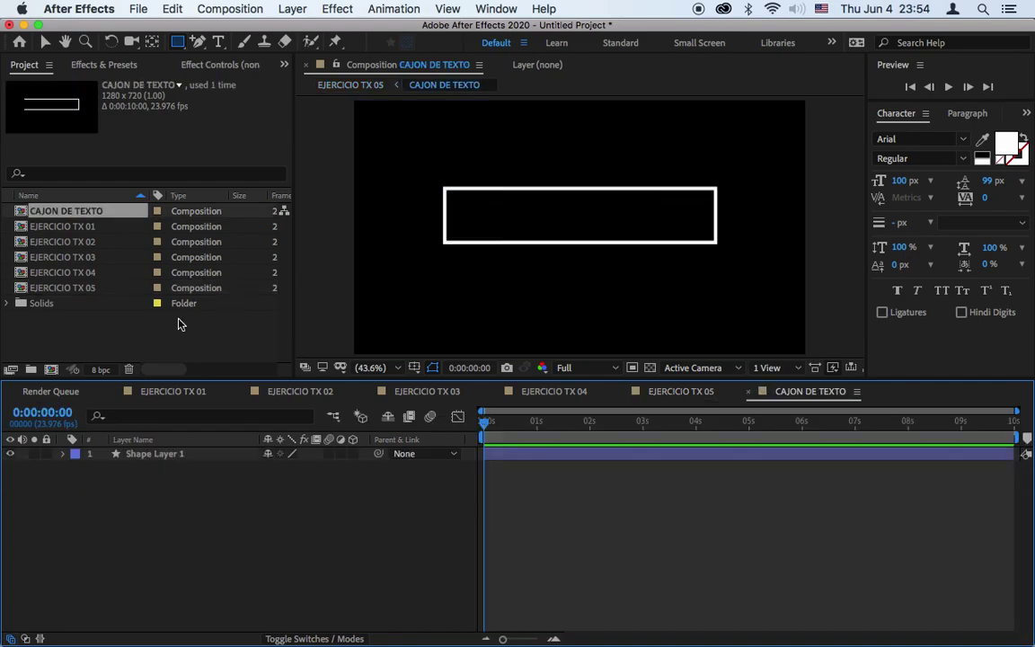
left_click(71, 213)
key("Return")
left_click(88, 211)
key("Left")
key("Left")
key("Left")
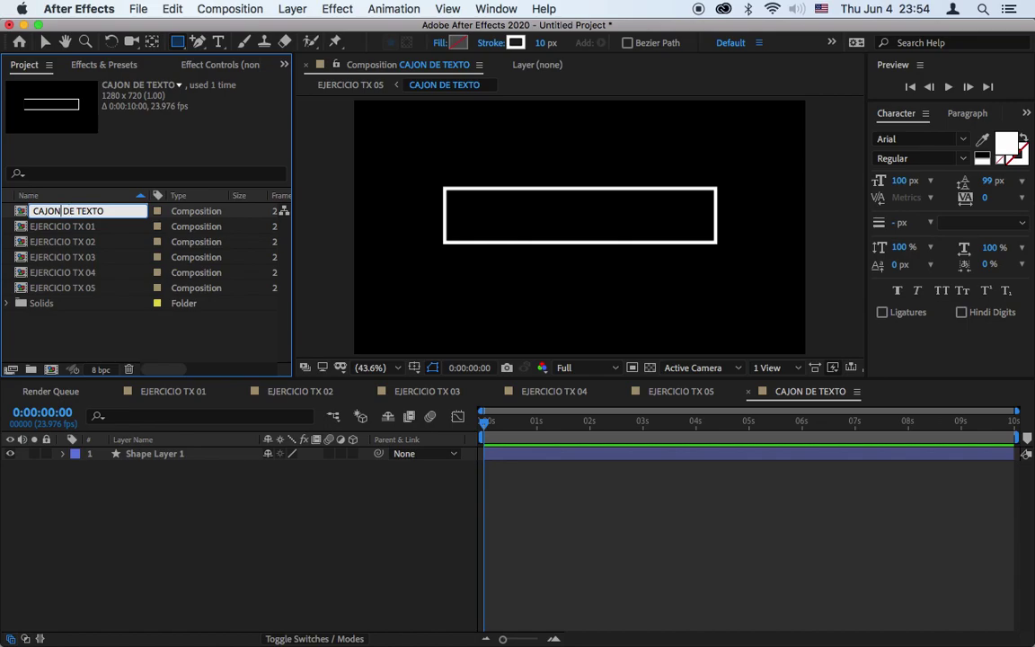
key("BackSpace")
type("Ó")
left_click(57, 321)
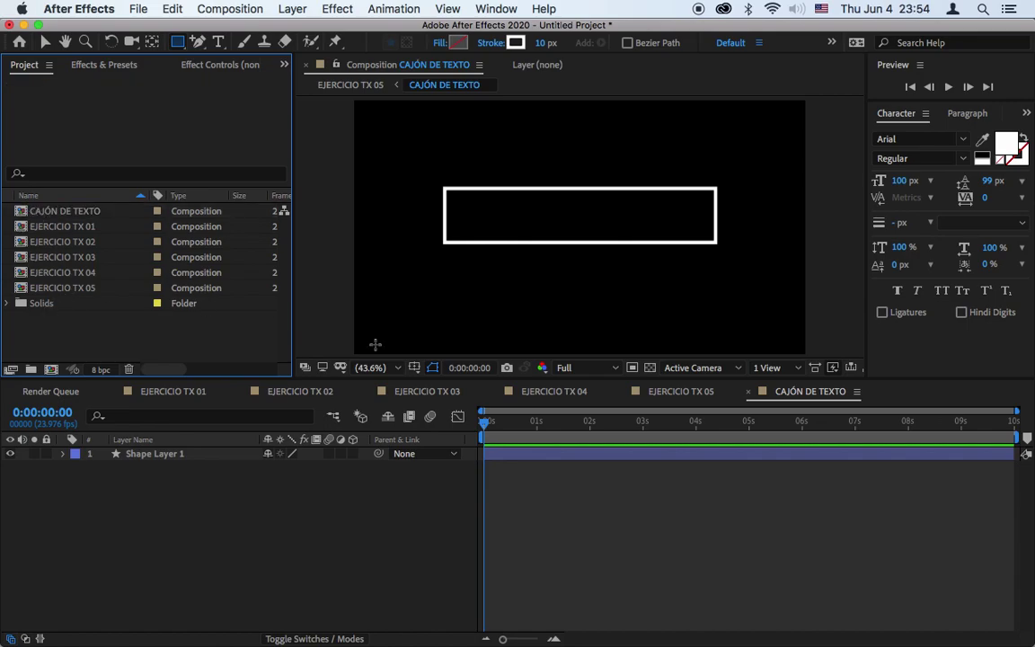
left_click(748, 395)
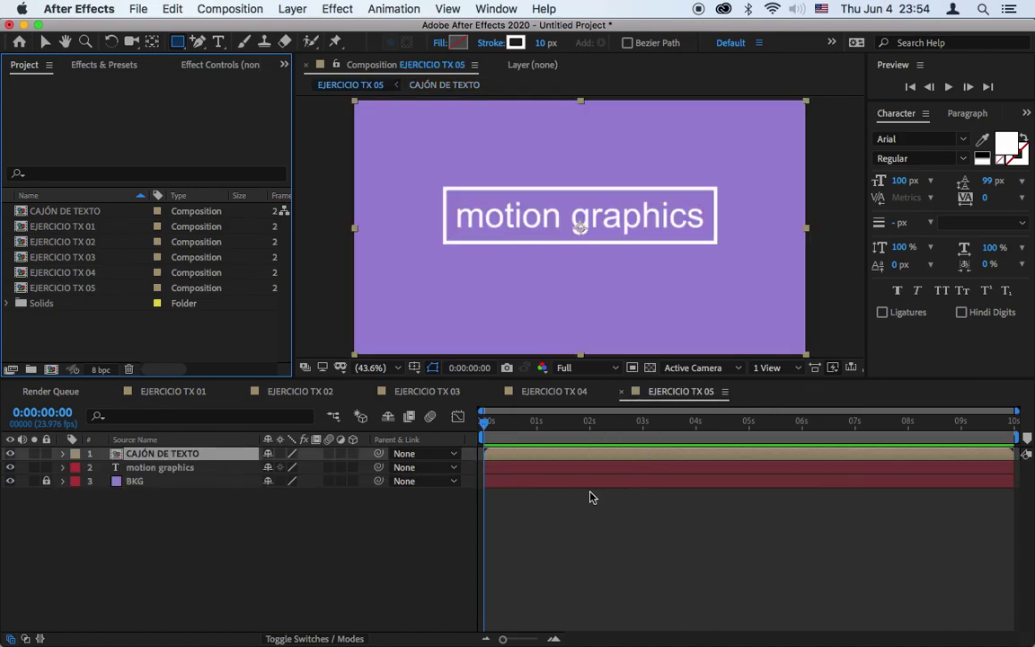
left_click(577, 521)
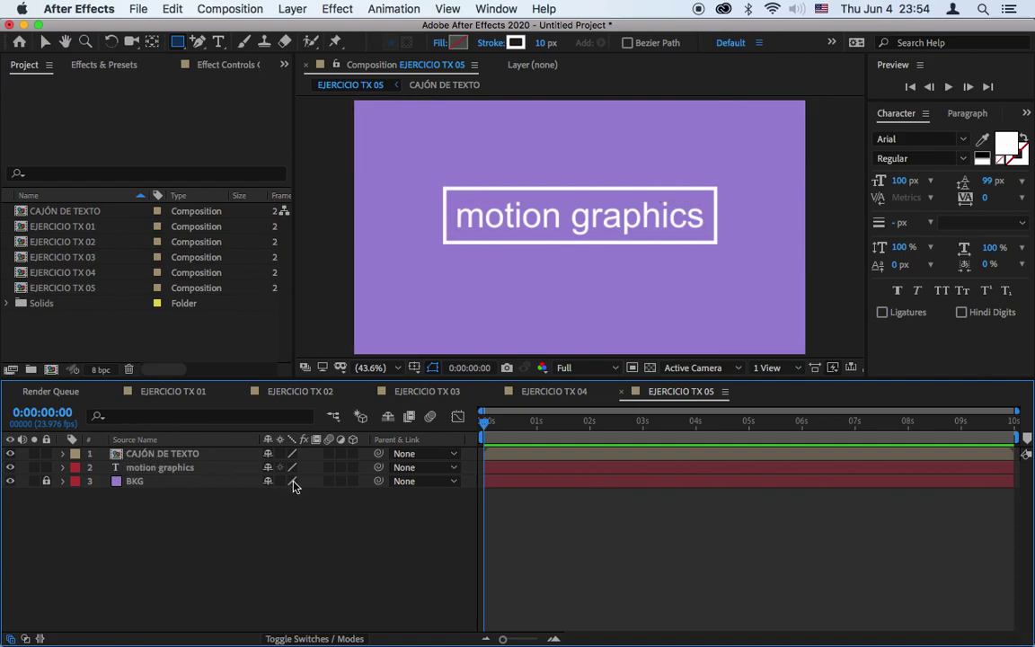
Step: Hide the motion graphics layer and trace an open Pen mask on CAJÓN DE TEXTO clockwise from the rectangle's lower-left corner, ending just past it
left_click(533, 460)
left_click_drag(485, 422, 464, 438)
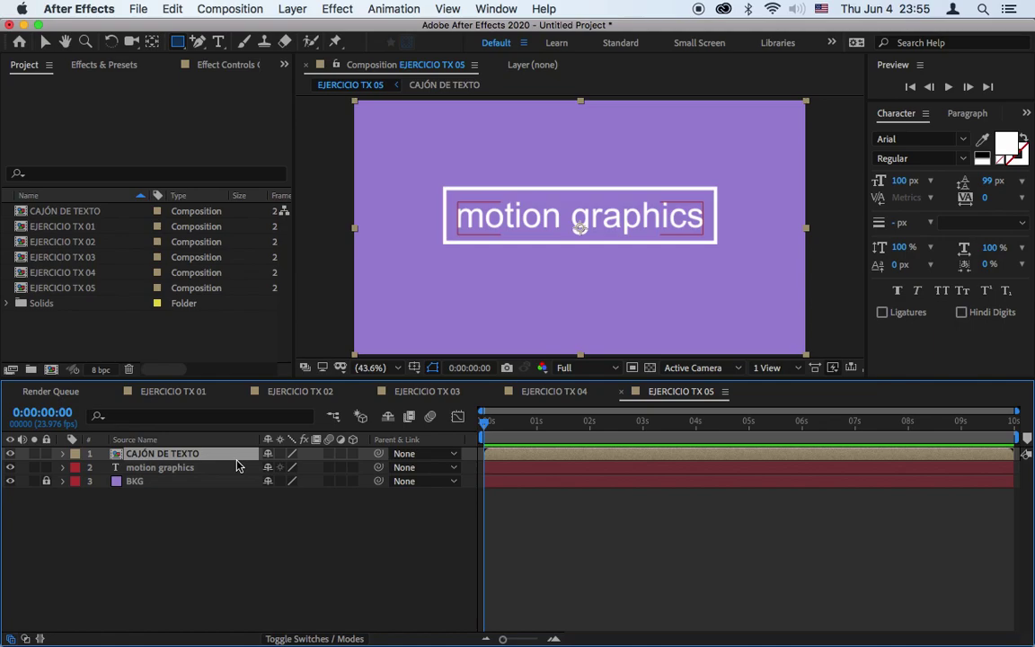
left_click_drag(201, 43, 241, 48)
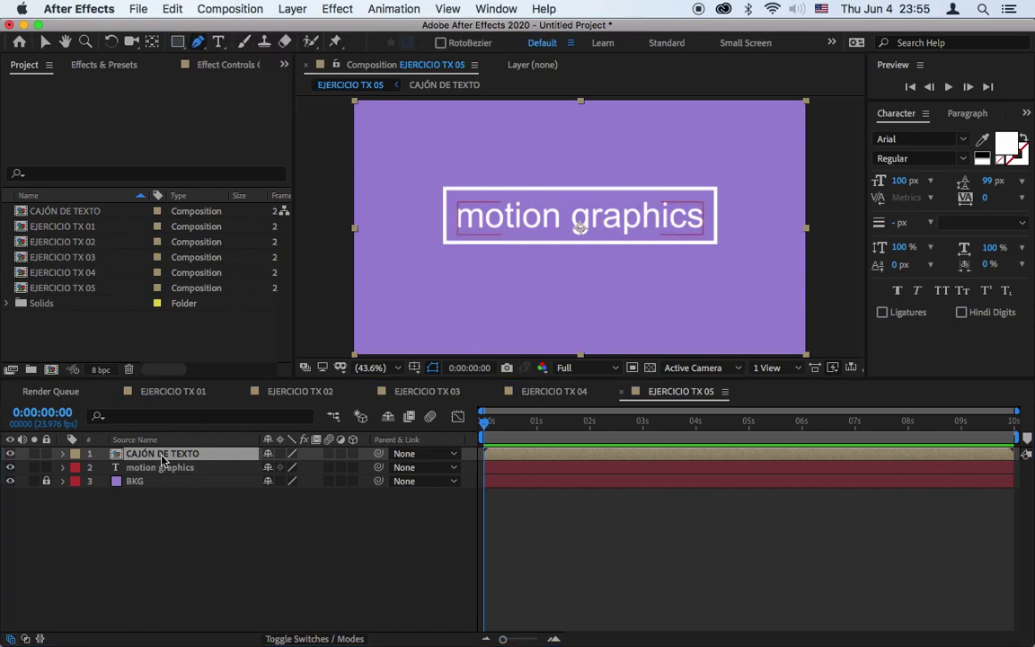
left_click(10, 467)
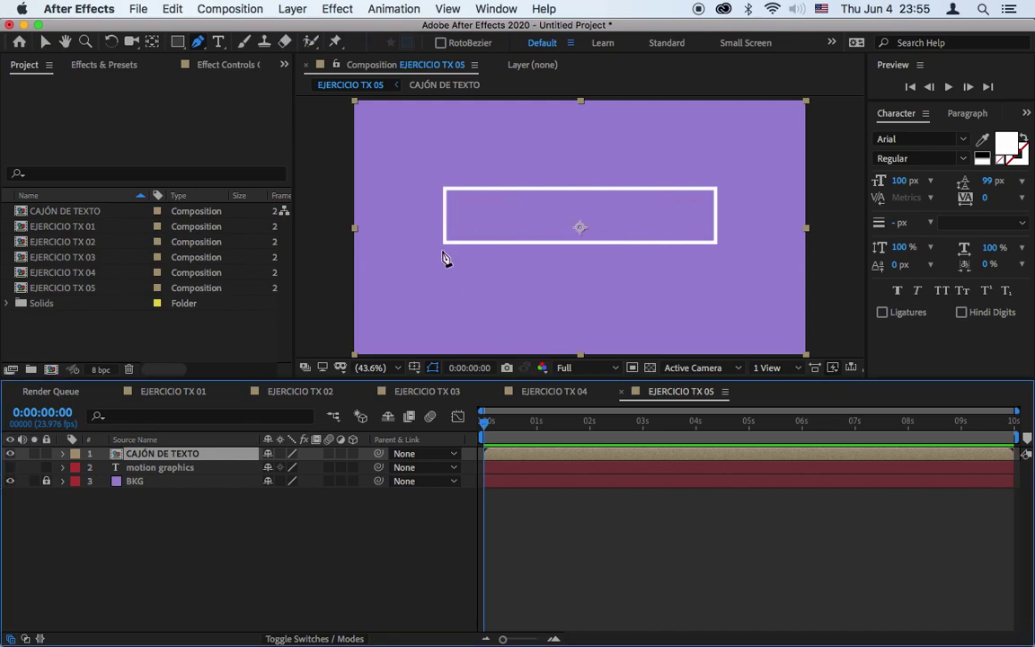
left_click(444, 242)
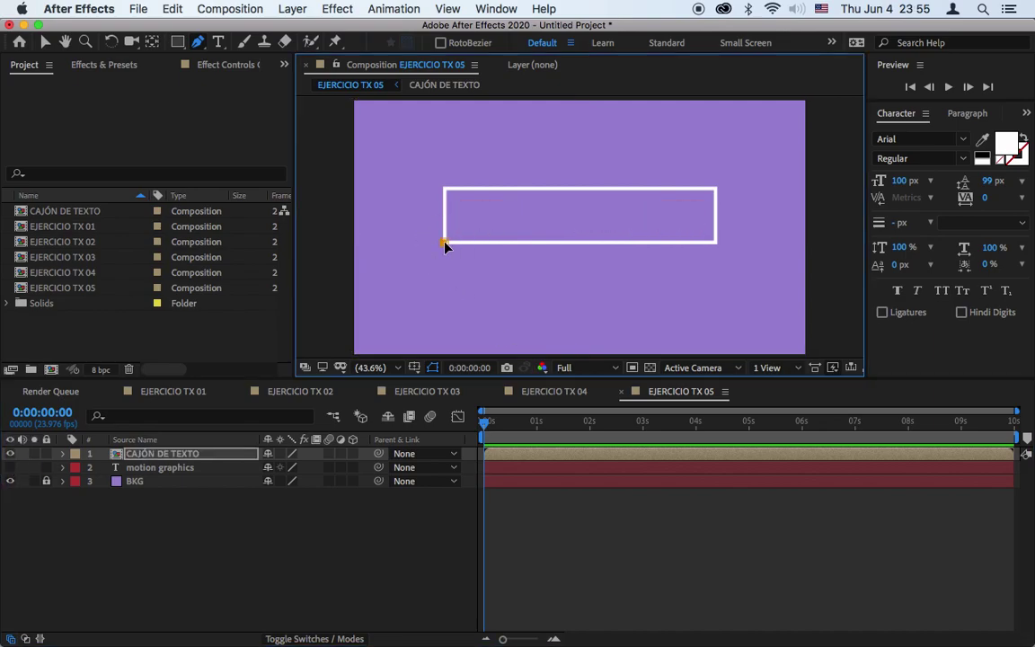
left_click(444, 189)
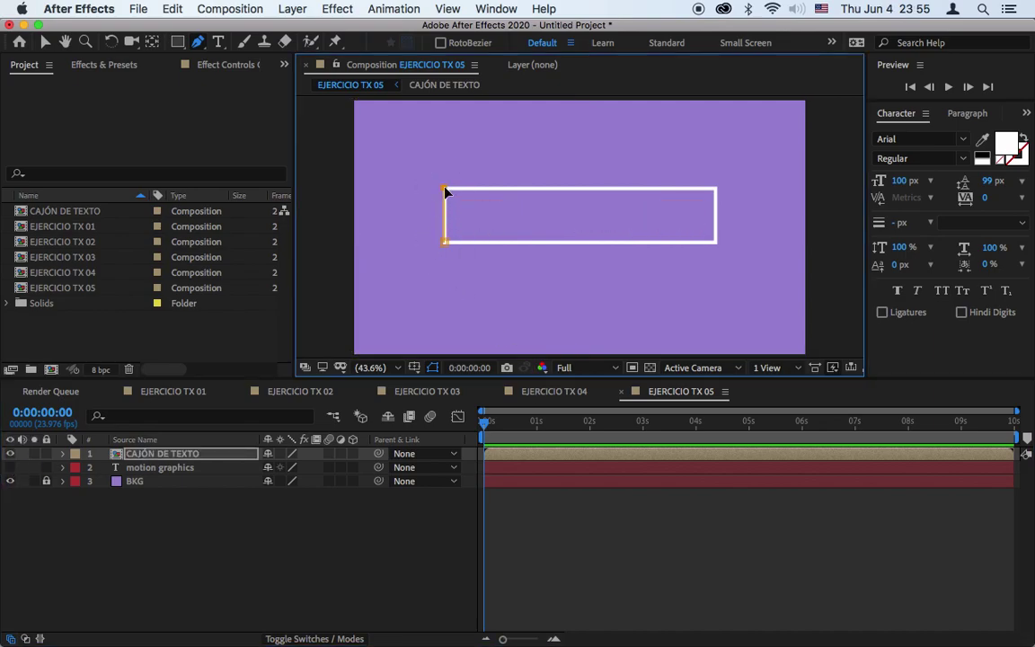
left_click(715, 190)
left_click(715, 242)
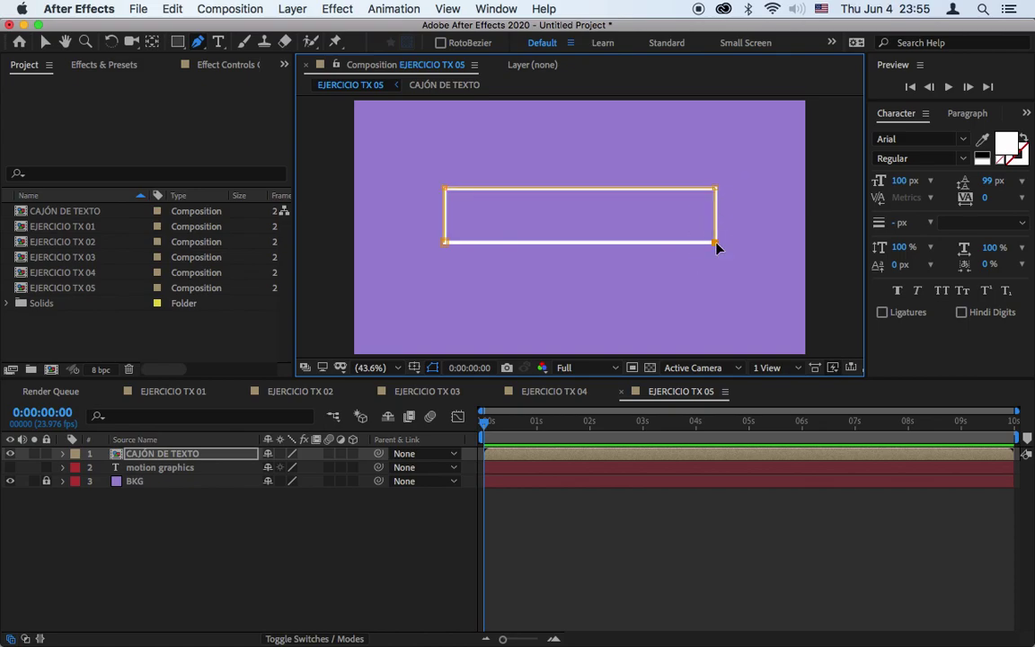
left_click(431, 242)
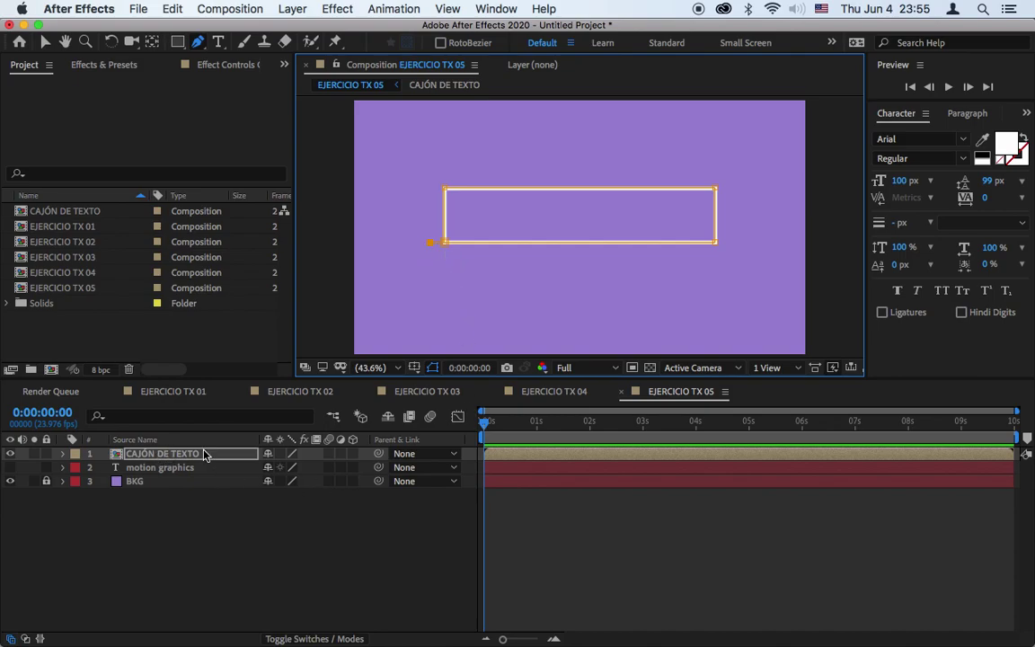
Step: Apply the Stroke effect to the CAJÓN DE TEXTO layer and set its colour to red FF0000
left_click(339, 10)
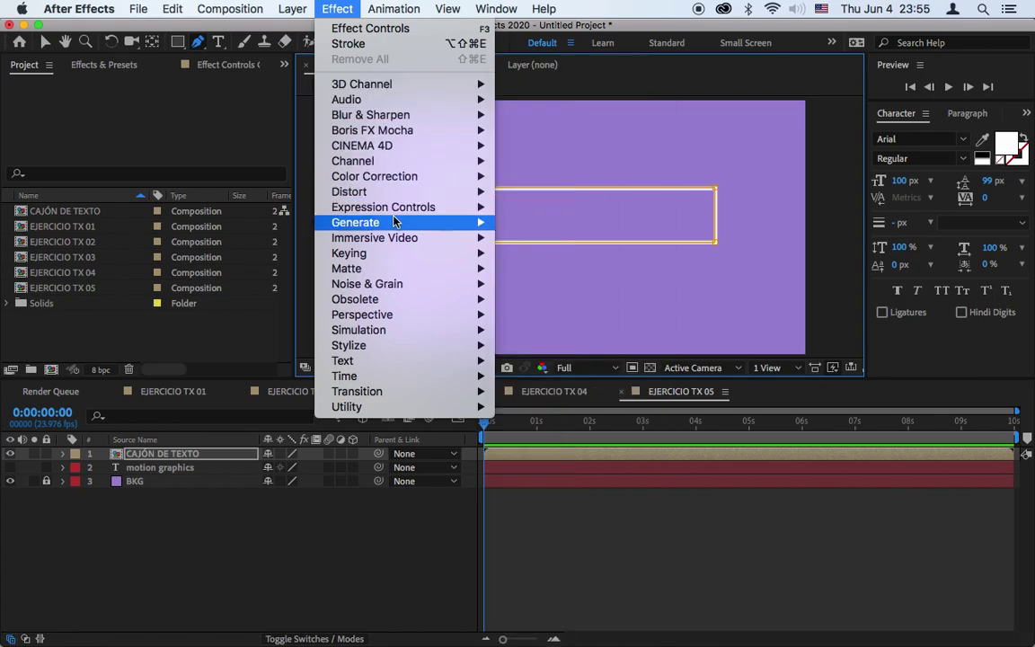
mouse_move(485, 222)
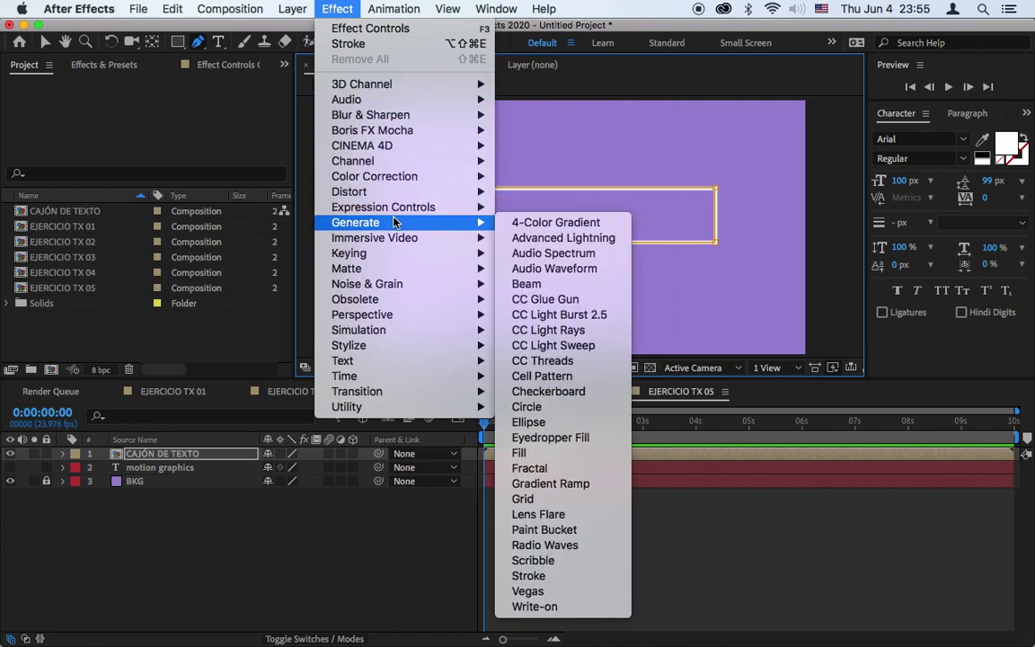
left_click(560, 577)
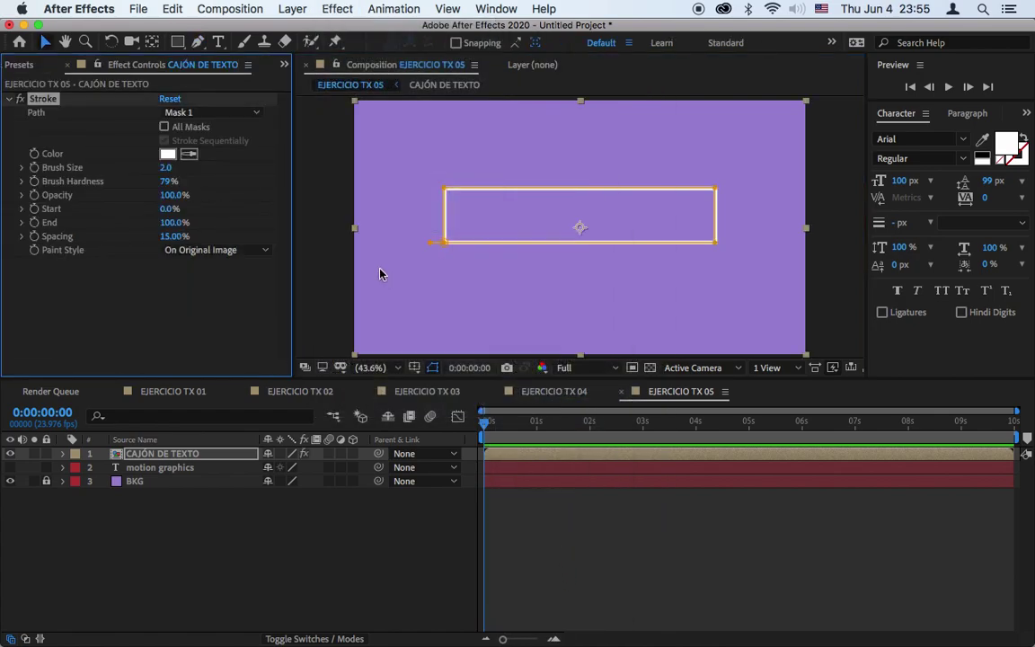
left_click(174, 158)
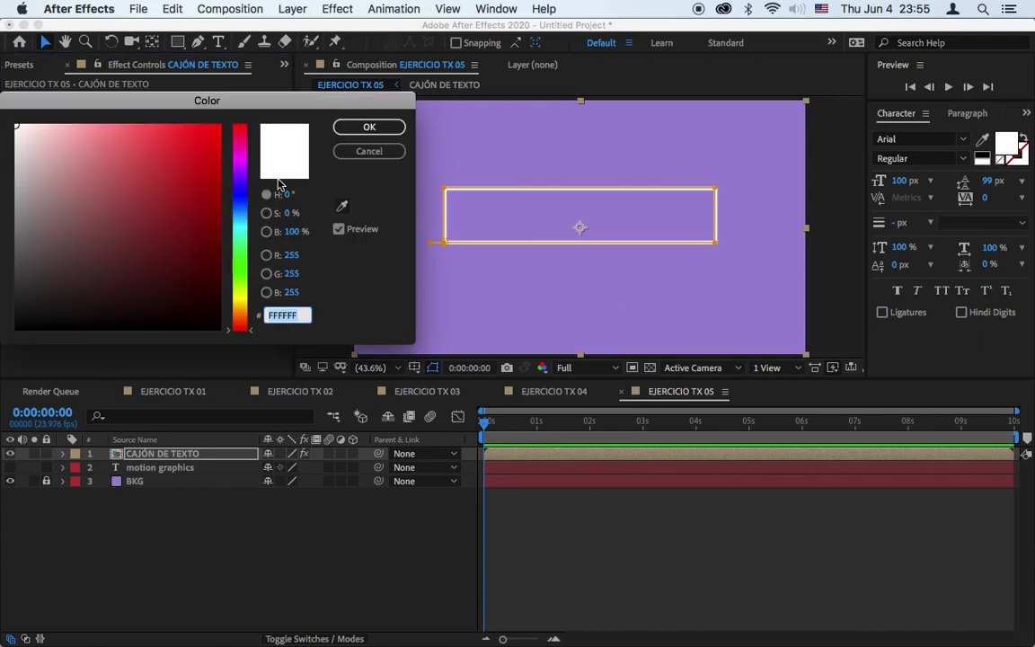
left_click_drag(208, 132, 231, 121)
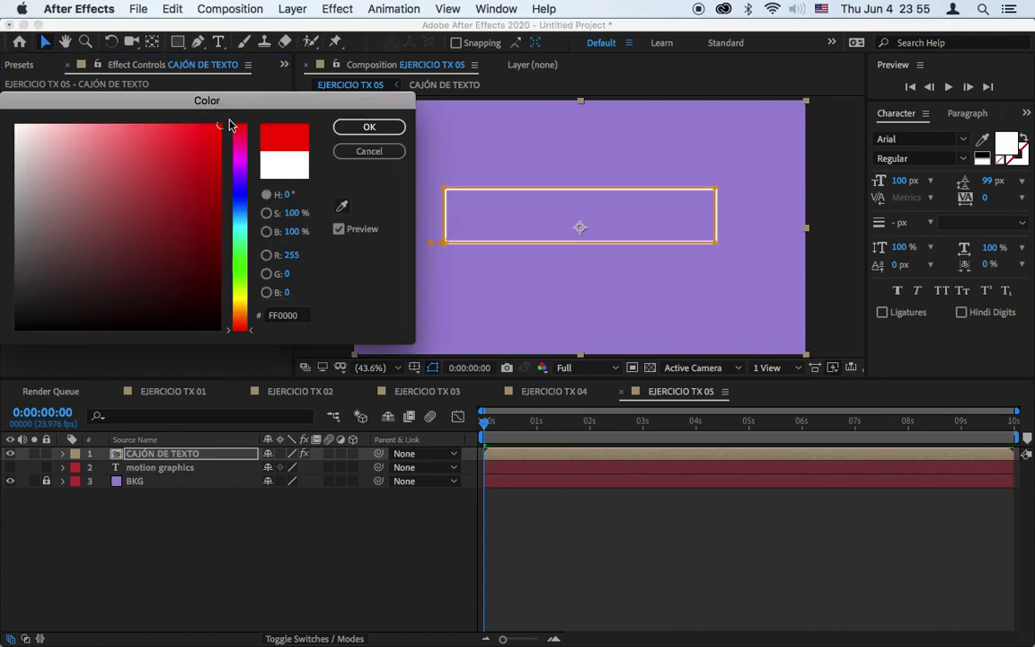
left_click(369, 127)
Step: Set the Stroke effect's brush size to 10, check its coverage of the rectangle, and set the paint style to Reveal Original Image
left_click_drag(168, 167, 231, 171)
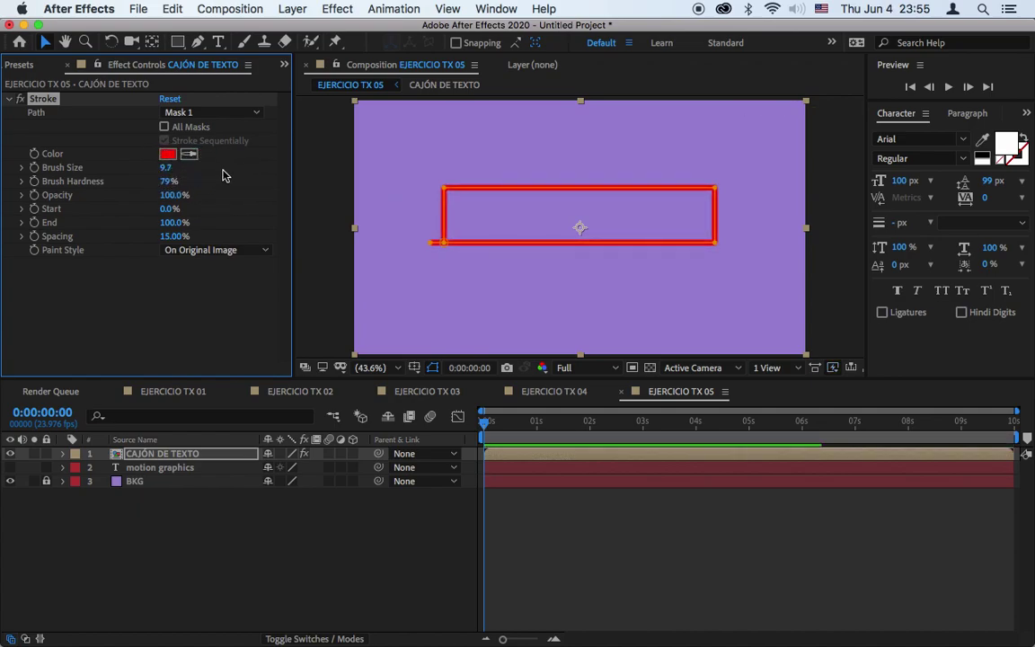
left_click(169, 169)
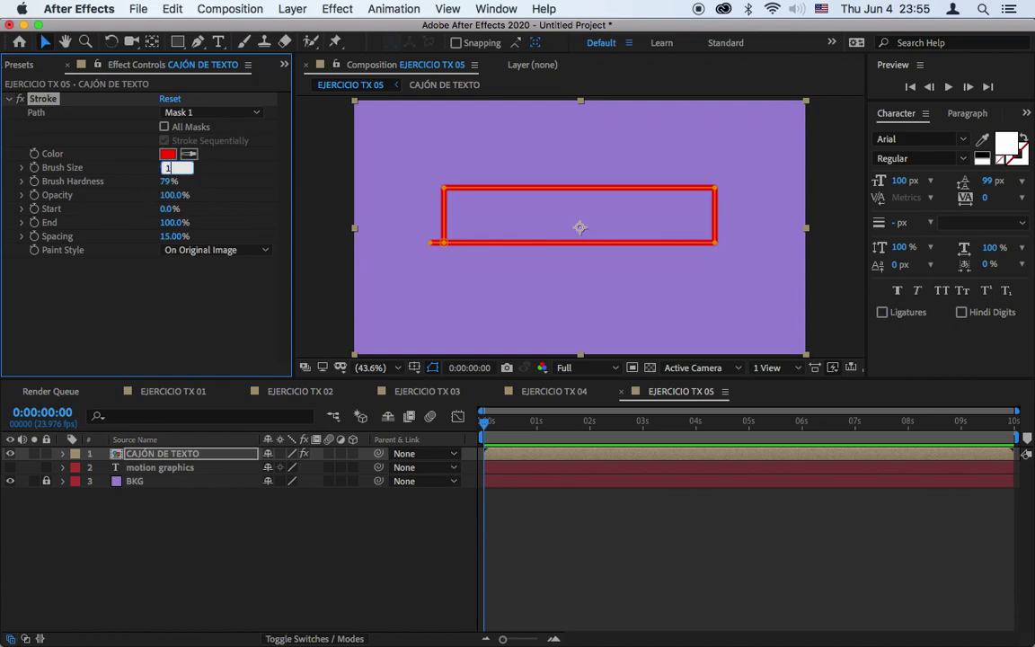
type("10")
key("Return")
key("period")
key("period")
key("period")
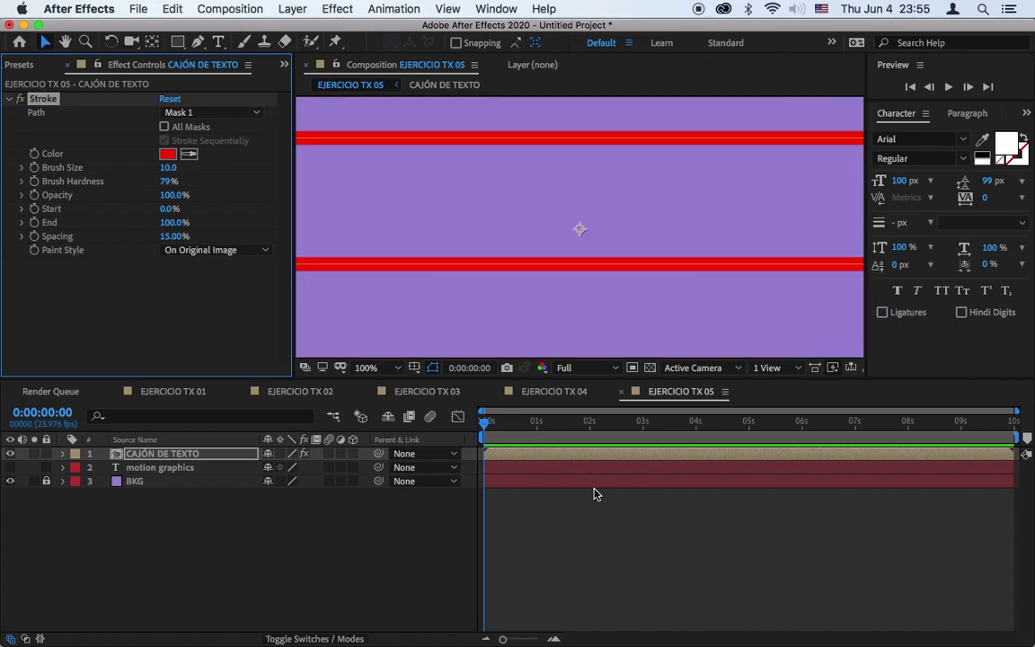
key("comma")
key("comma")
key("period")
key("period")
key("comma")
key("comma")
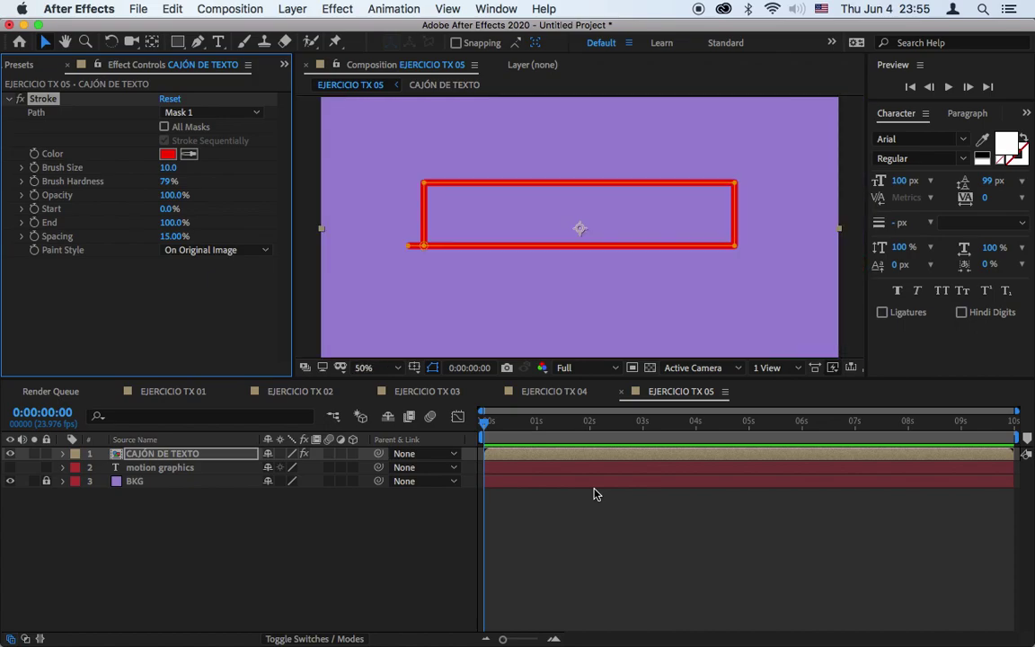
left_click(197, 250)
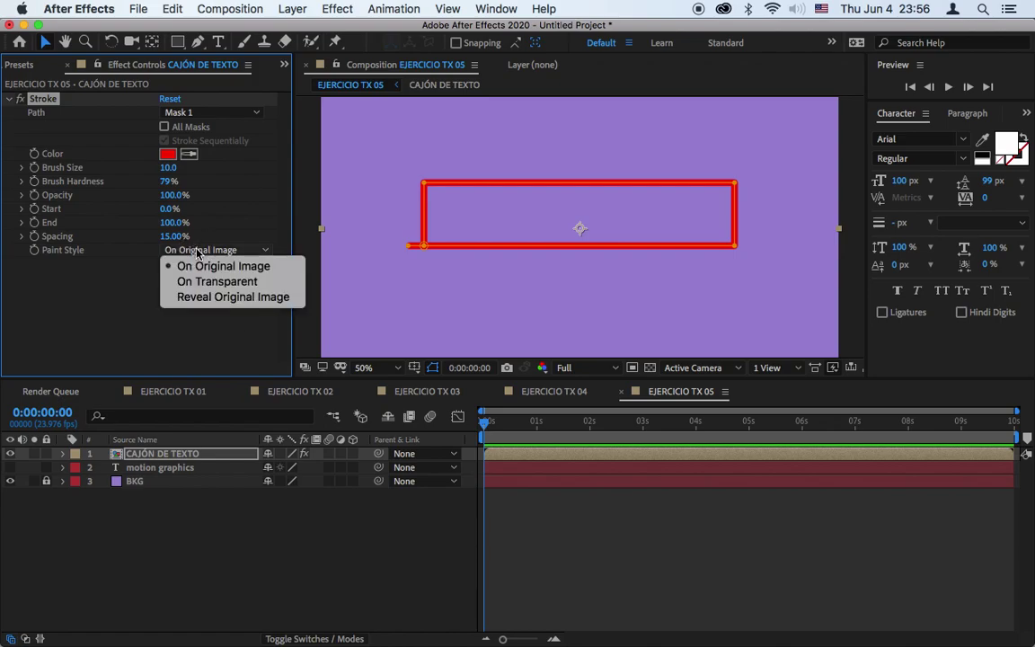
left_click(250, 300)
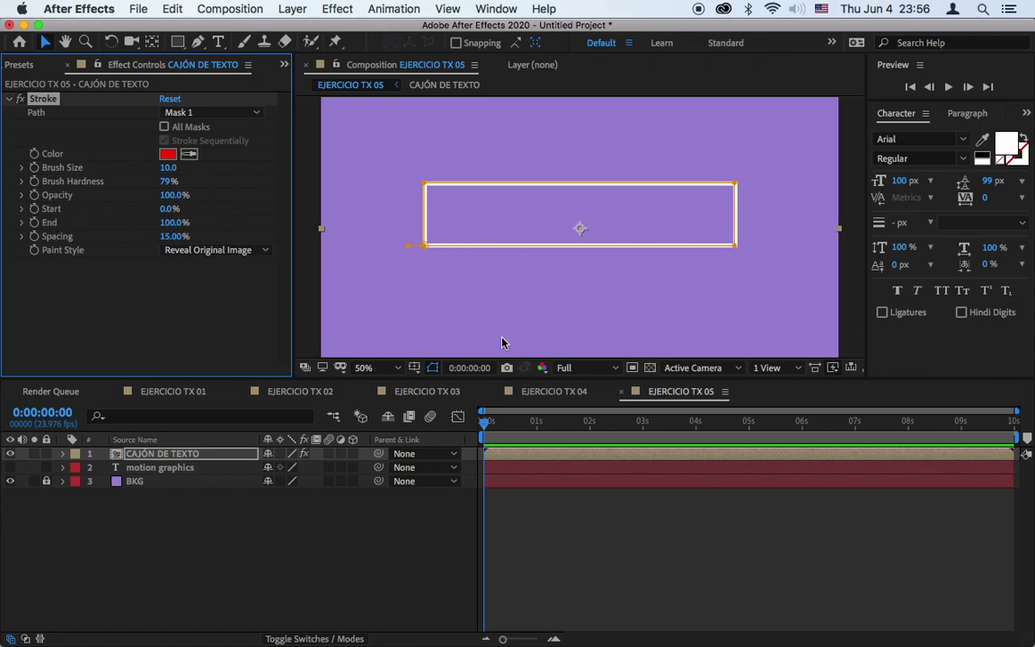
Step: Keyframe the Stroke effect's End from 0% at 0:00:00:00 to 100% at 0:00:01:00 and reveal the keyframes in the timeline
left_click_drag(176, 224, 80, 226)
left_click(33, 223)
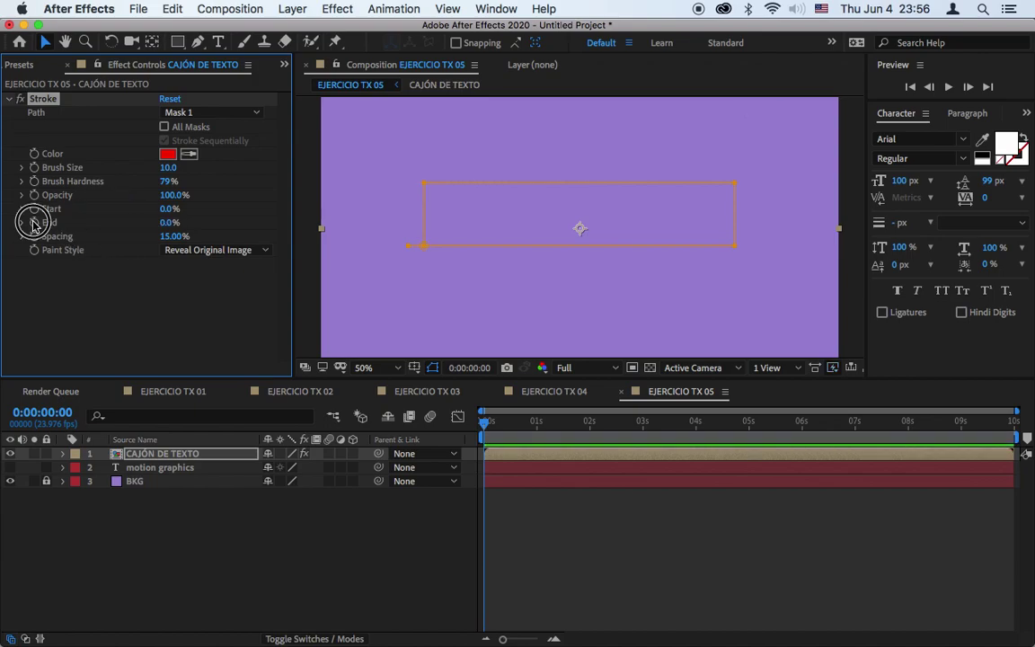
left_click_drag(486, 422, 541, 422)
left_click(167, 223)
left_click_drag(166, 222, 293, 221)
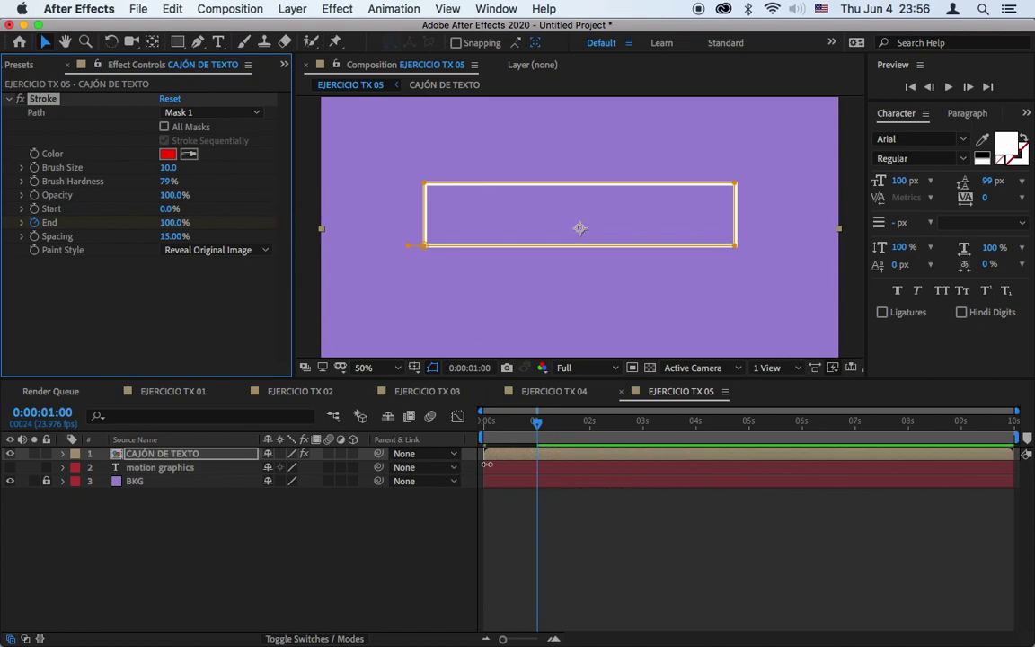
key("u")
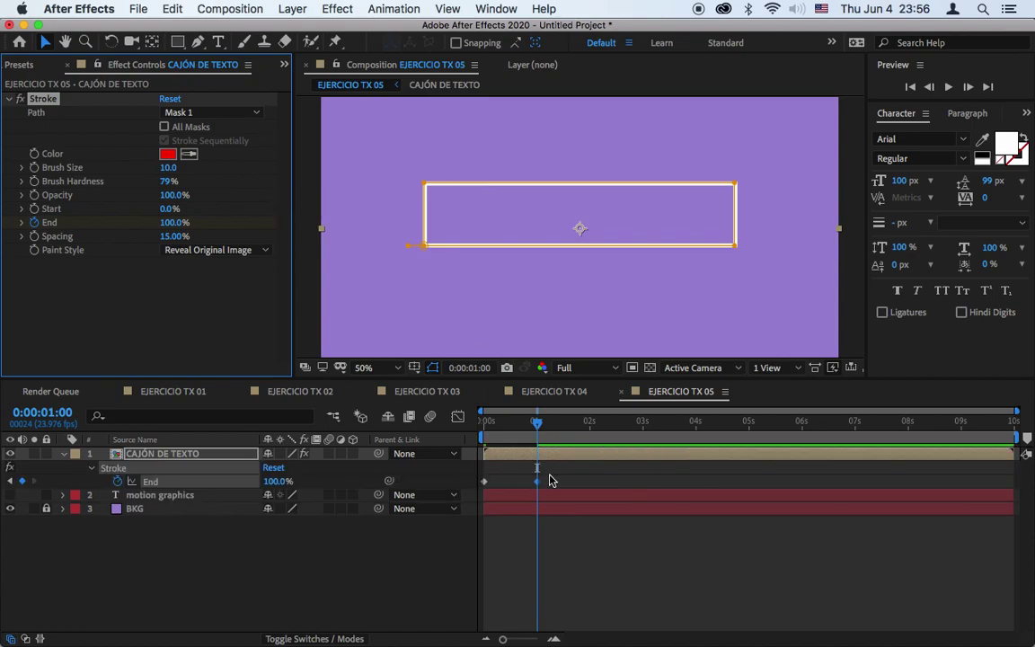
Step: End the work area at 0:00:01:16 and preview the rectangle's drawing animation
mouse_move(494, 437)
left_mouse_down()
mouse_move(460, 438)
mouse_move(573, 453)
left_mouse_up()
key("n")
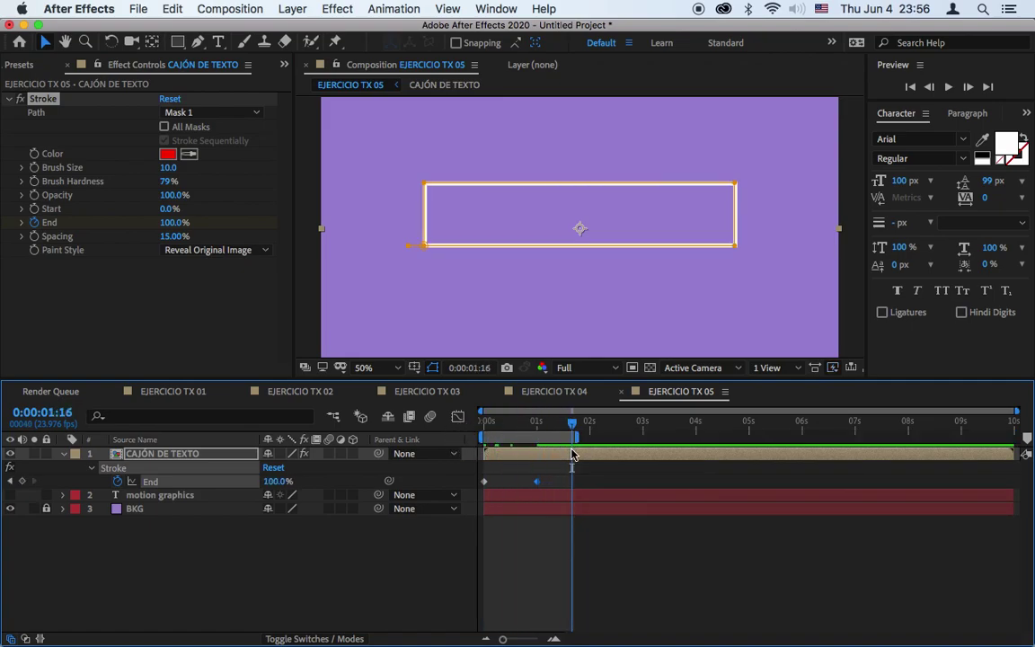
left_click(949, 89)
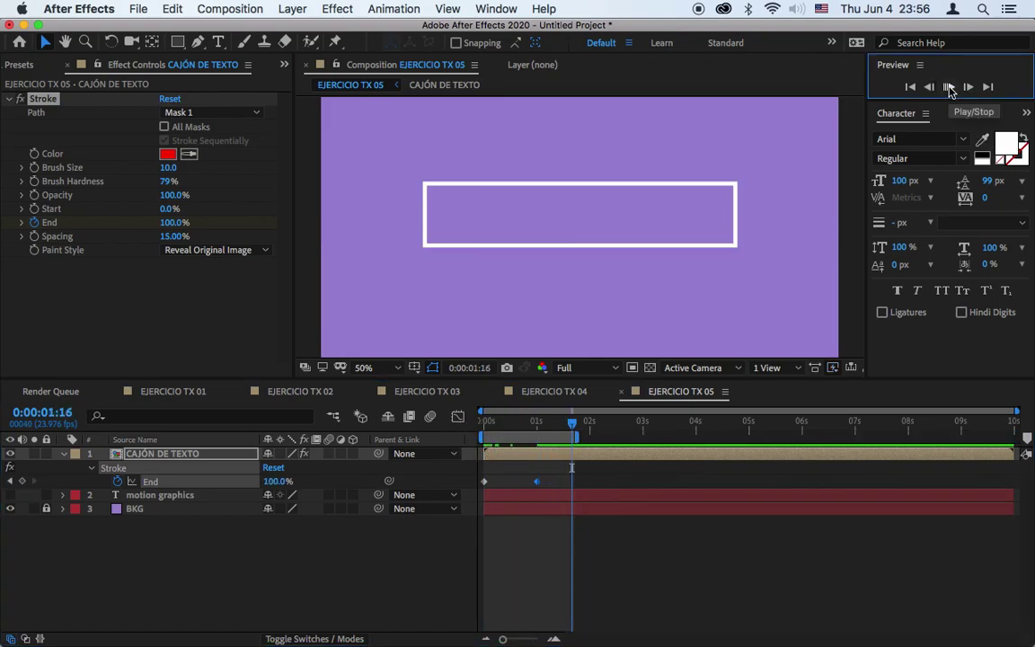
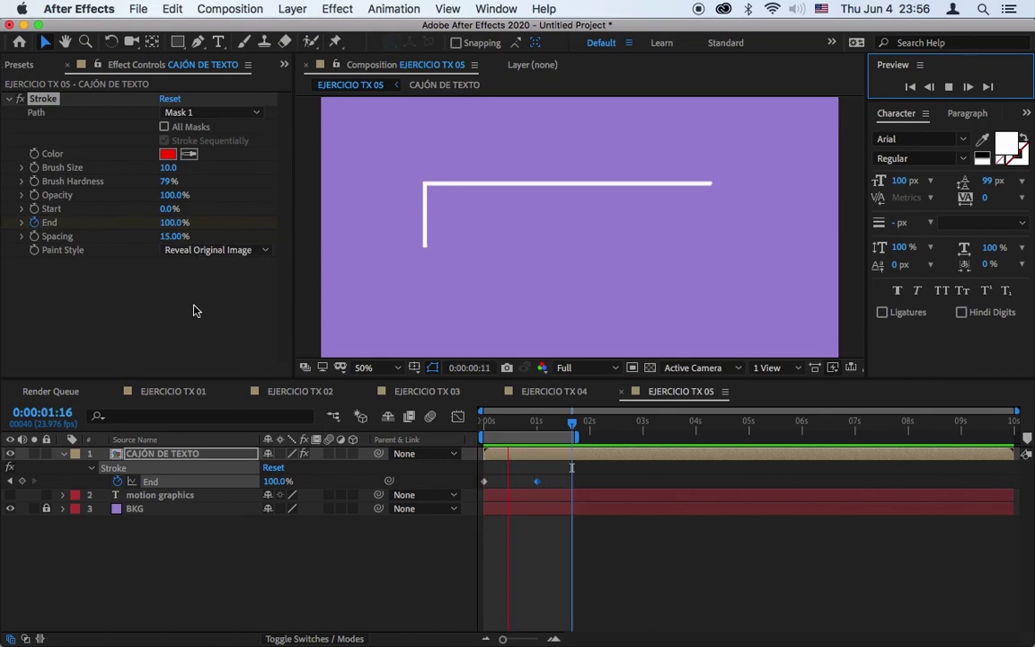
Step: Extend the work area to just before 4 seconds and make the motion graphics text layer visible again at 0:00:00:15
left_click_drag(573, 437, 689, 436)
left_click_drag(512, 421, 517, 422)
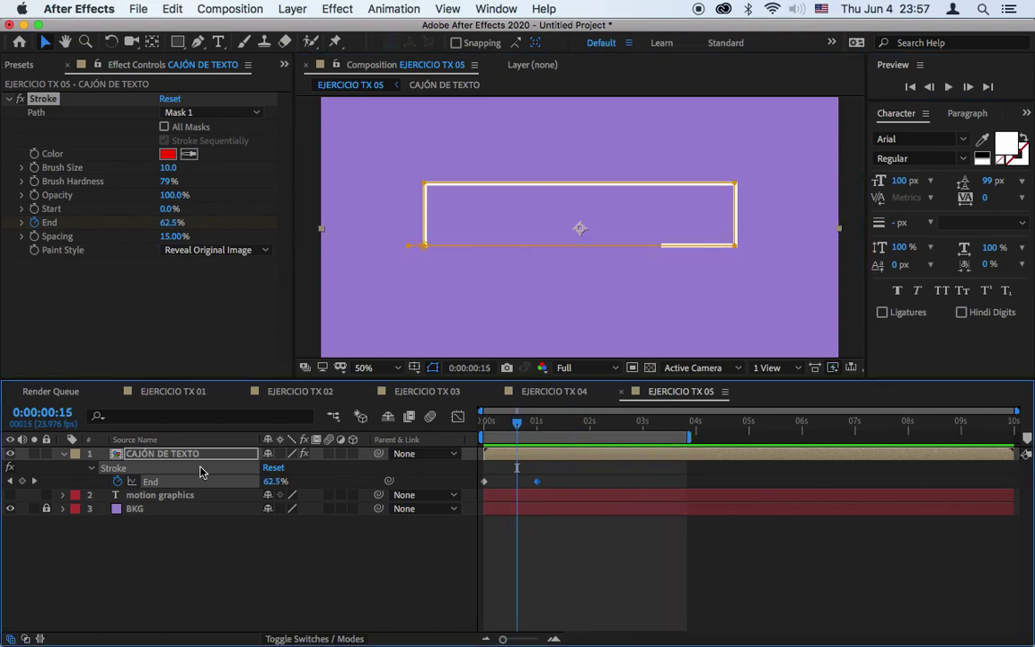
left_click(180, 495)
left_click(10, 495)
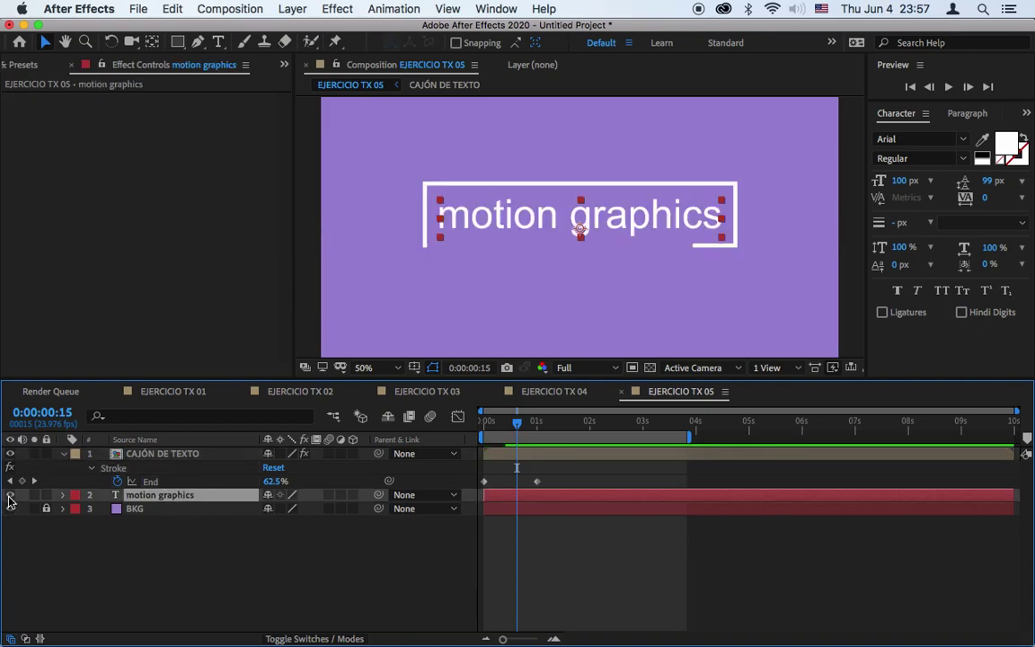
Step: Collapse the CAJÓN DE TEXTO layer and add a Position animator to the motion graphics text layer
left_click(62, 495)
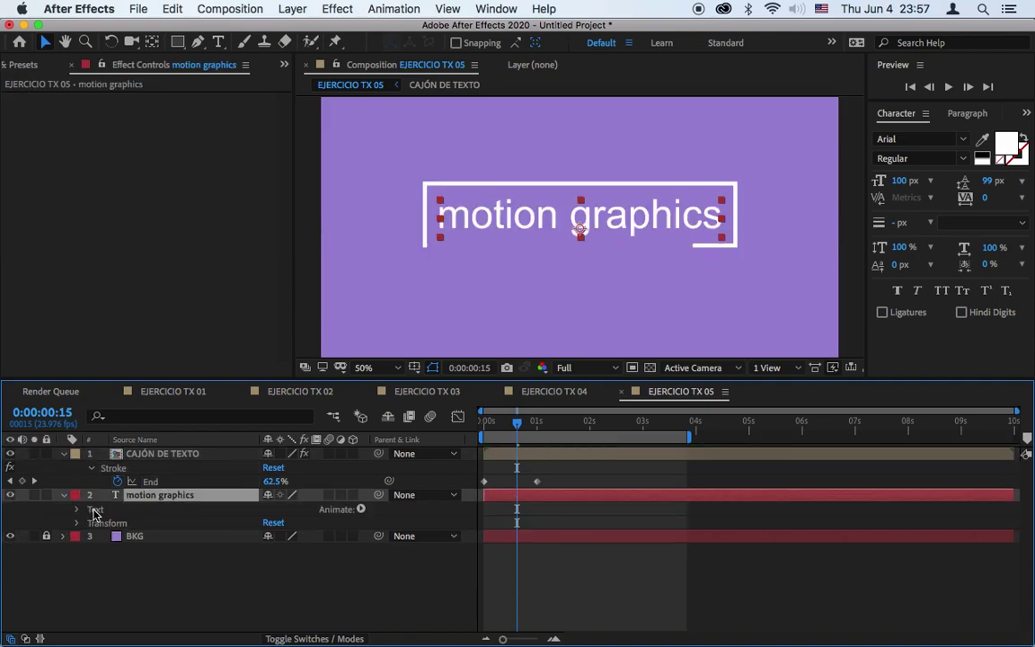
left_click(63, 454)
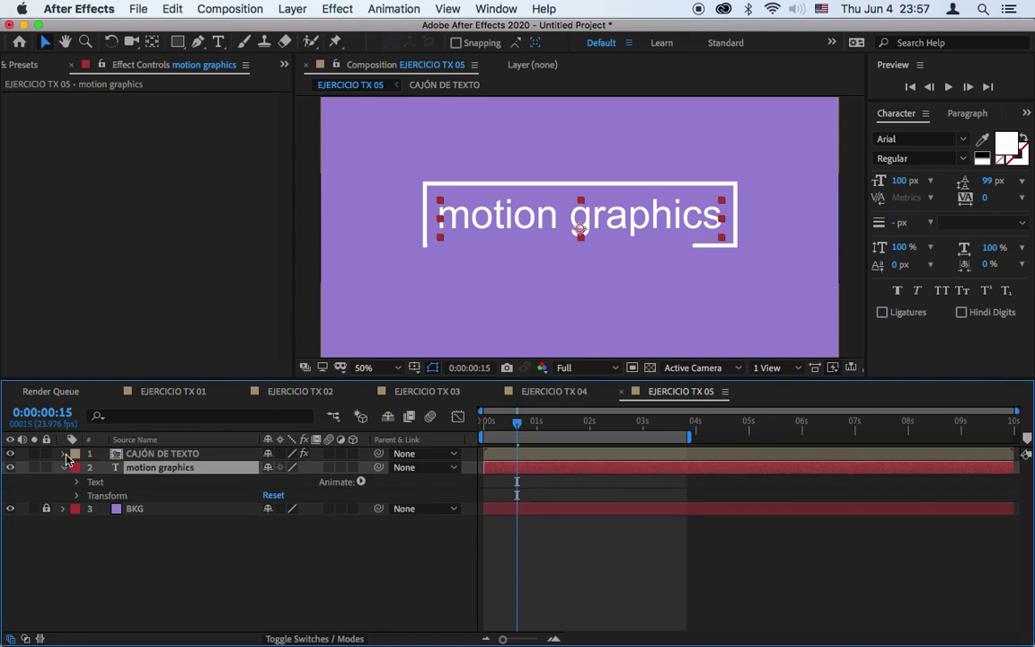
left_click(362, 483)
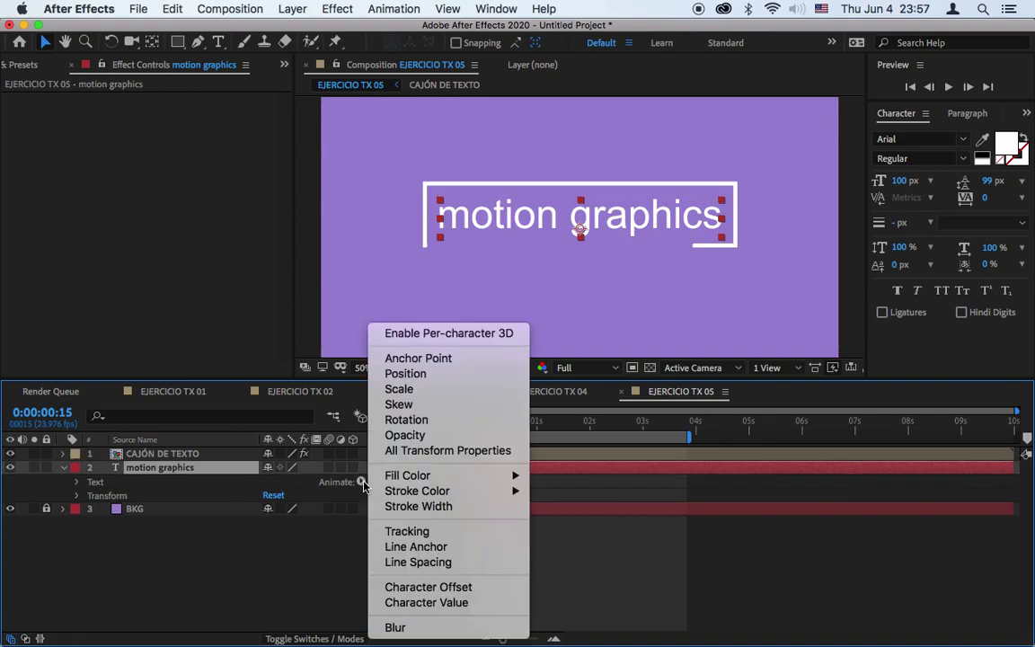
left_click(426, 381)
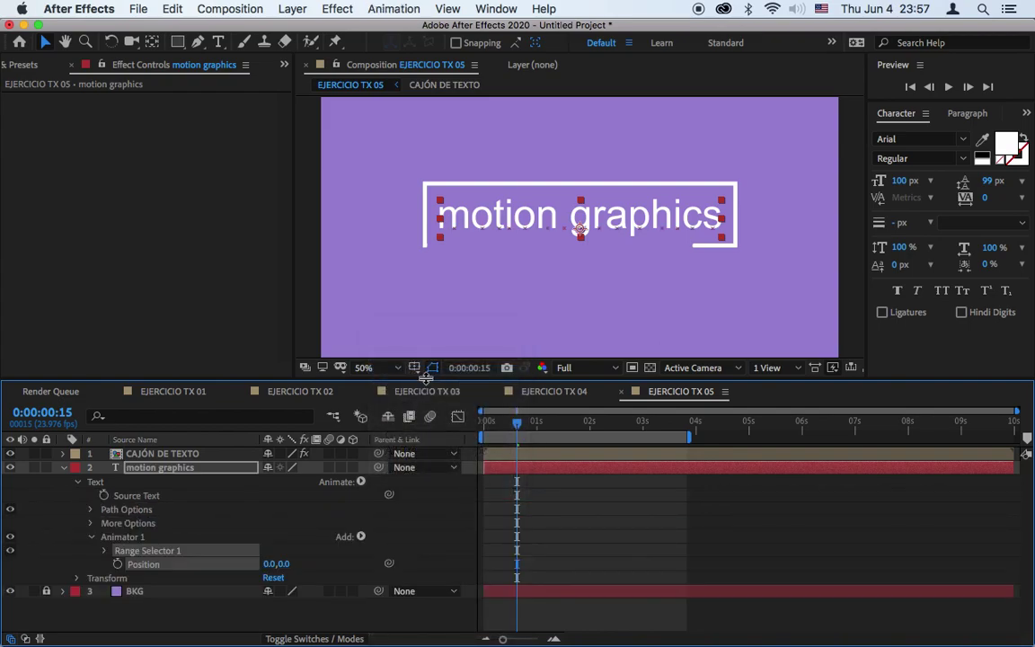
Step: Set the text animator's Position to 0.0,131.0 and add an Offset keyframe at 0% on Range Selector 1 at 0:00:00:00
left_click_drag(524, 422, 582, 434)
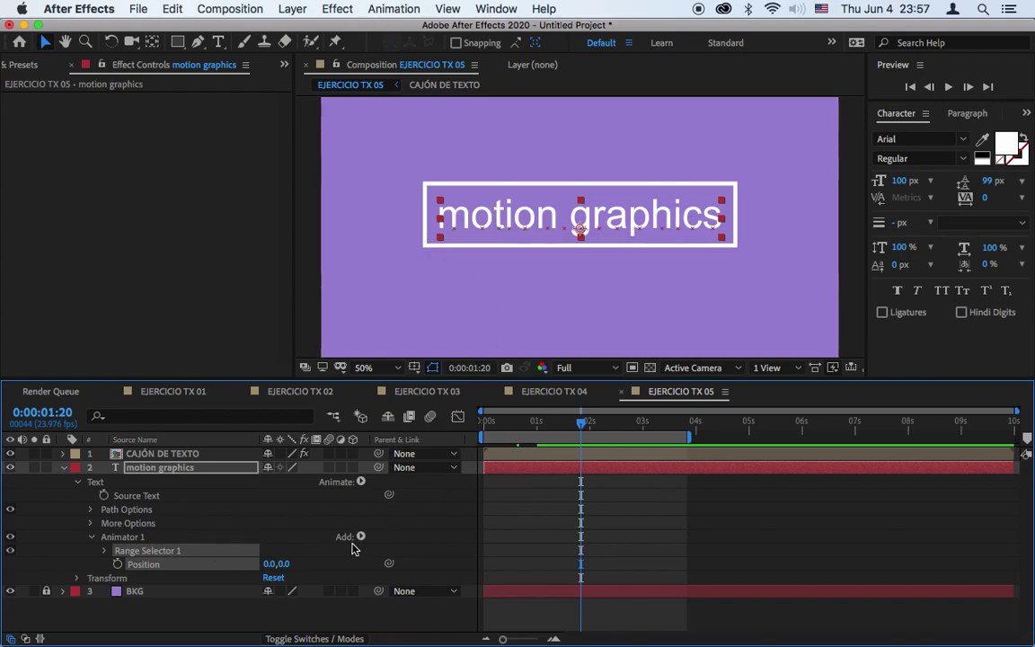
left_click_drag(275, 566, 397, 568)
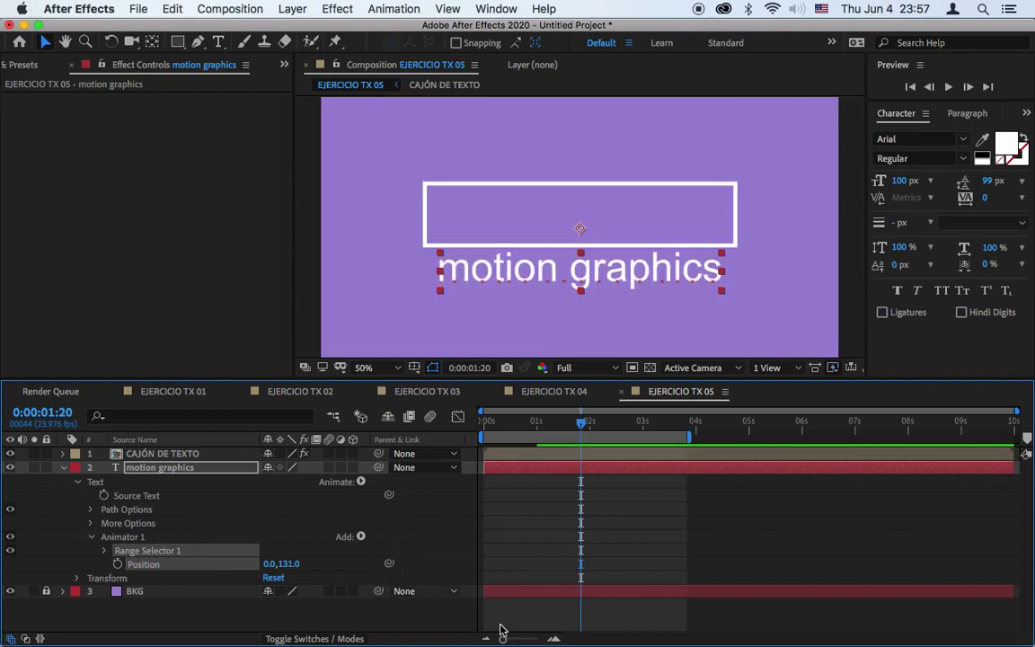
left_click_drag(506, 431, 468, 440)
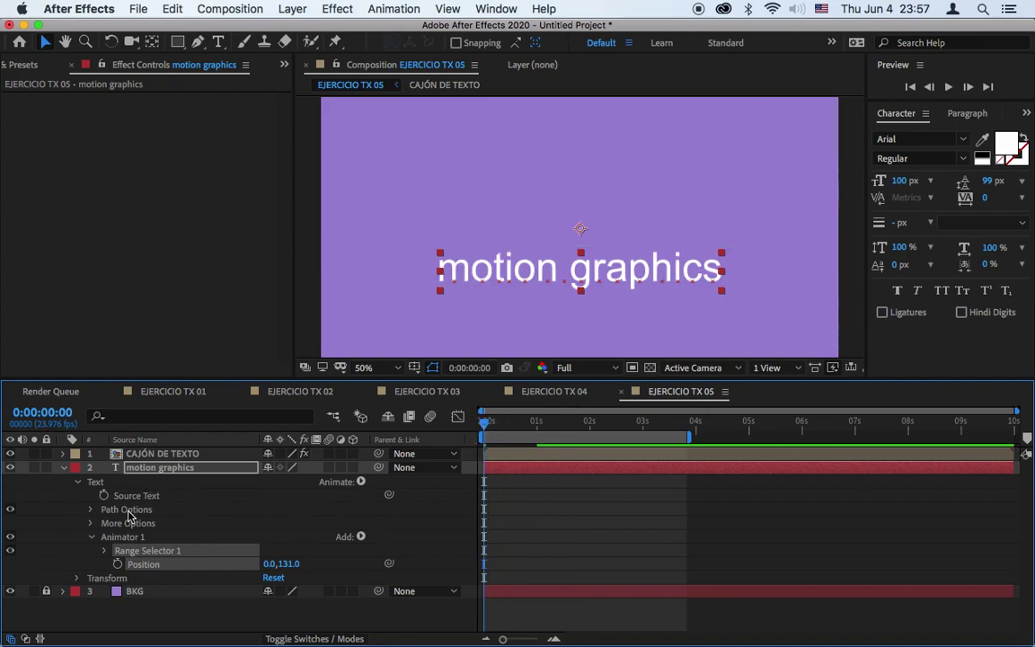
left_click(104, 551)
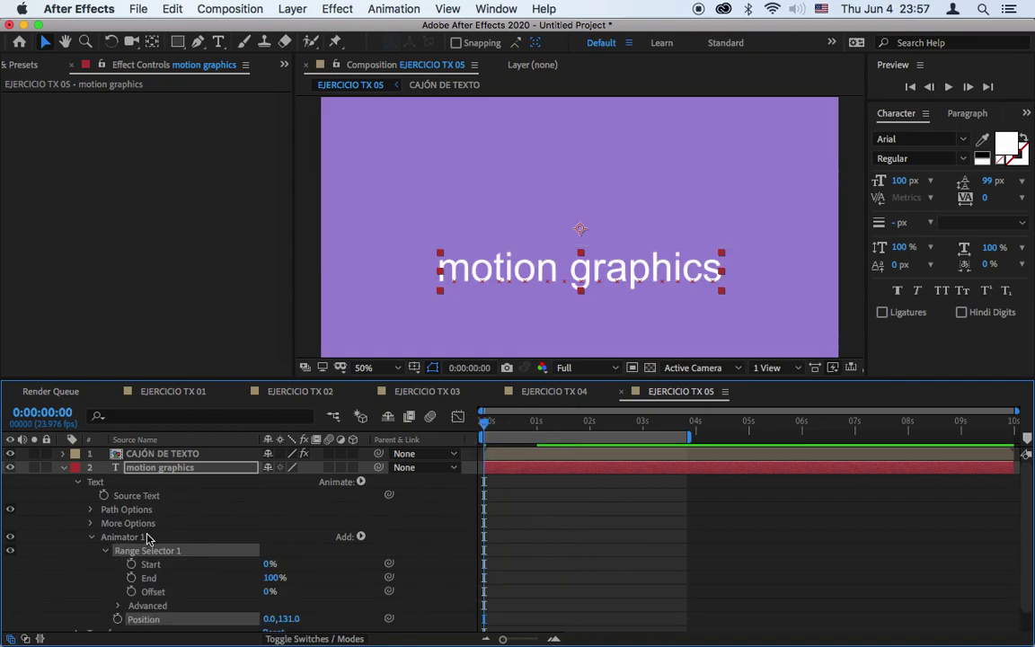
scroll(97, 584, "down", 2)
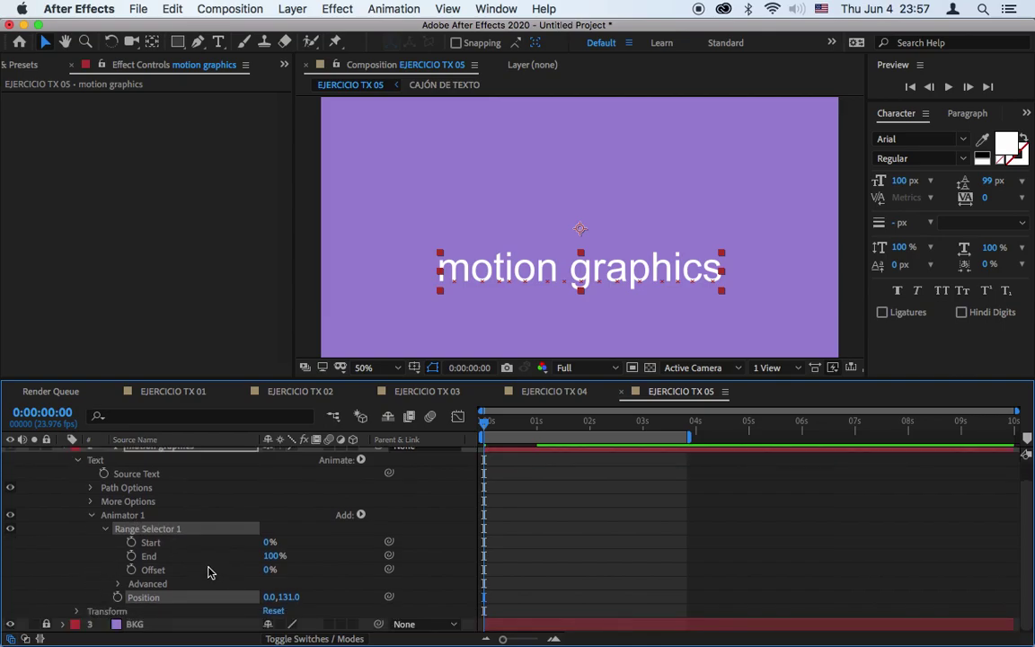
left_click(132, 572)
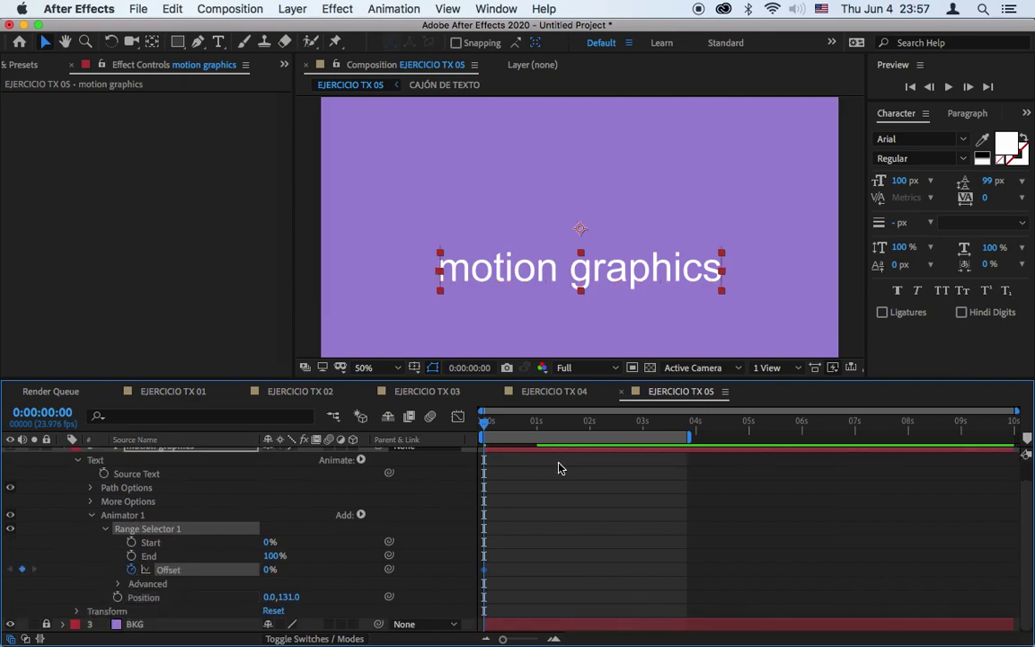
Step: Keyframe Range Selector 1's Offset at 100% at 0:00:01:00 and scrub through the letter-by-letter text reveal
left_click_drag(485, 425, 538, 420)
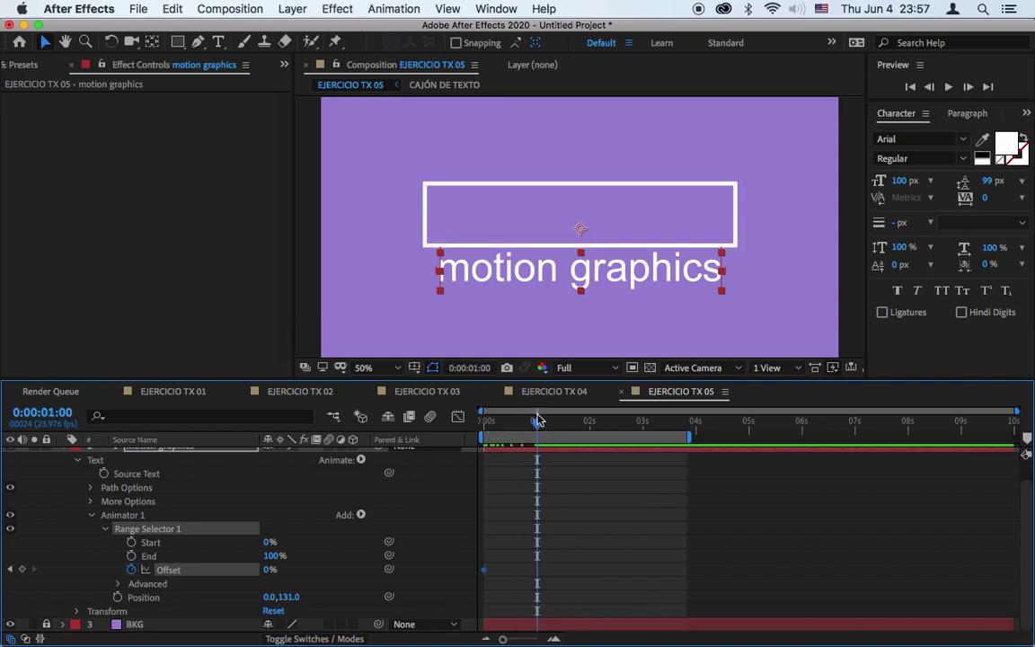
left_click_drag(266, 575, 307, 573)
left_click(272, 573)
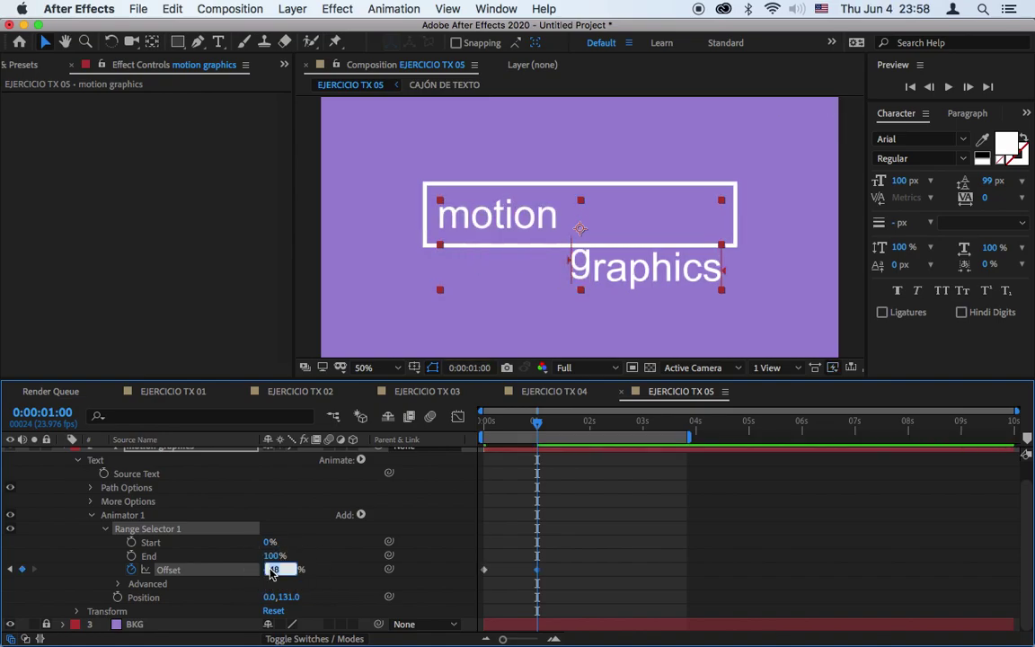
type("100")
key("Return")
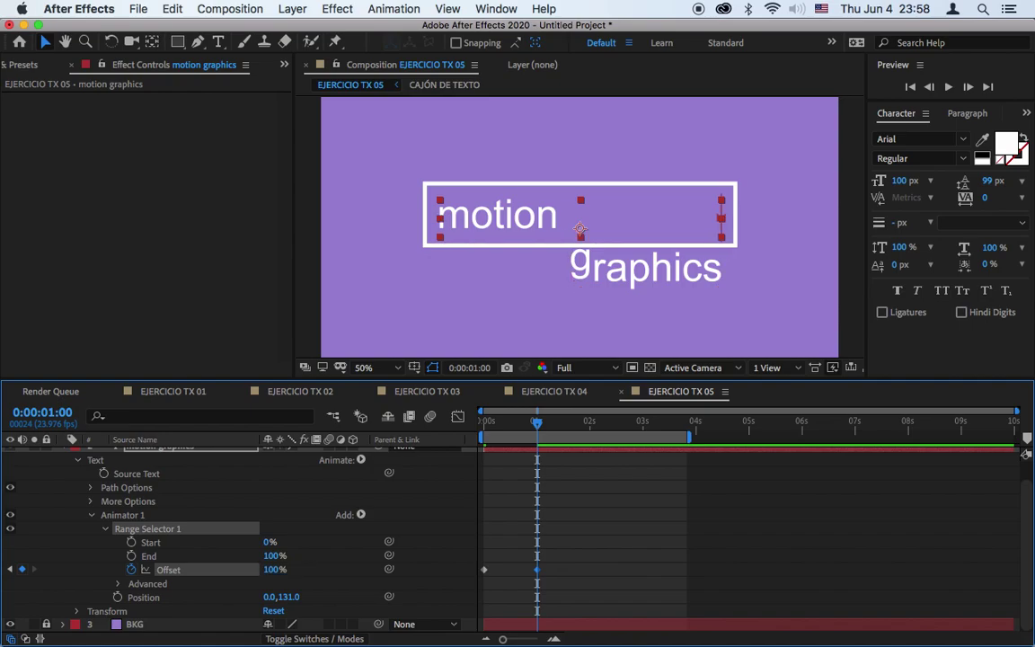
left_click(490, 422)
left_click_drag(491, 424, 537, 449)
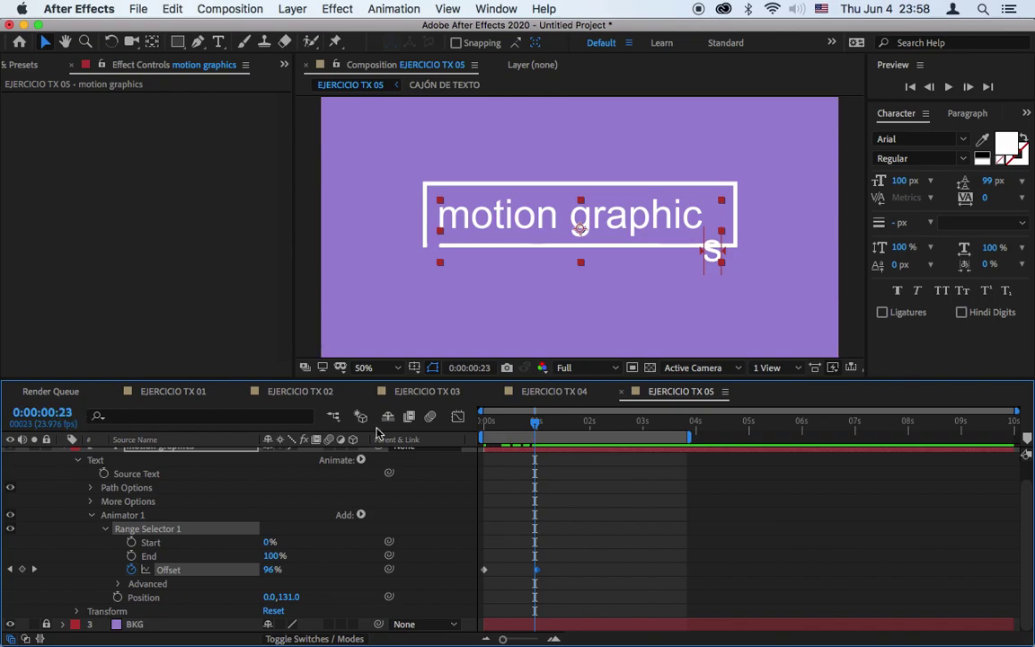
Step: Shift the motion graphics layer in time so it starts at 0:00:00:23, collapse its properties and scrub to 0:00:02:10
left_click_drag(509, 450, 558, 447)
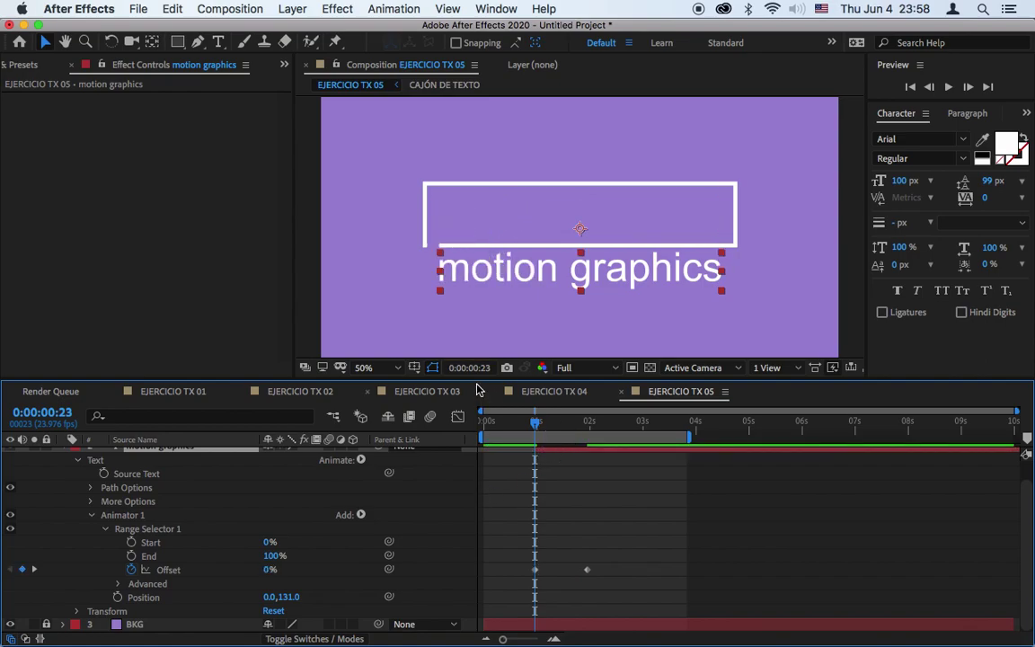
left_click_drag(476, 380, 474, 310)
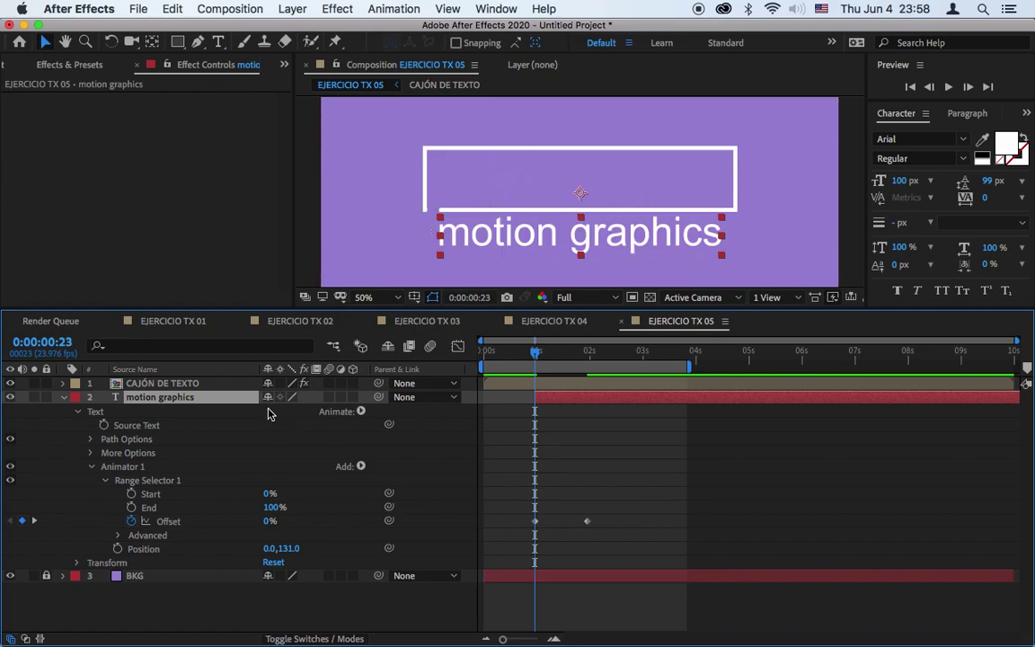
left_click(63, 397)
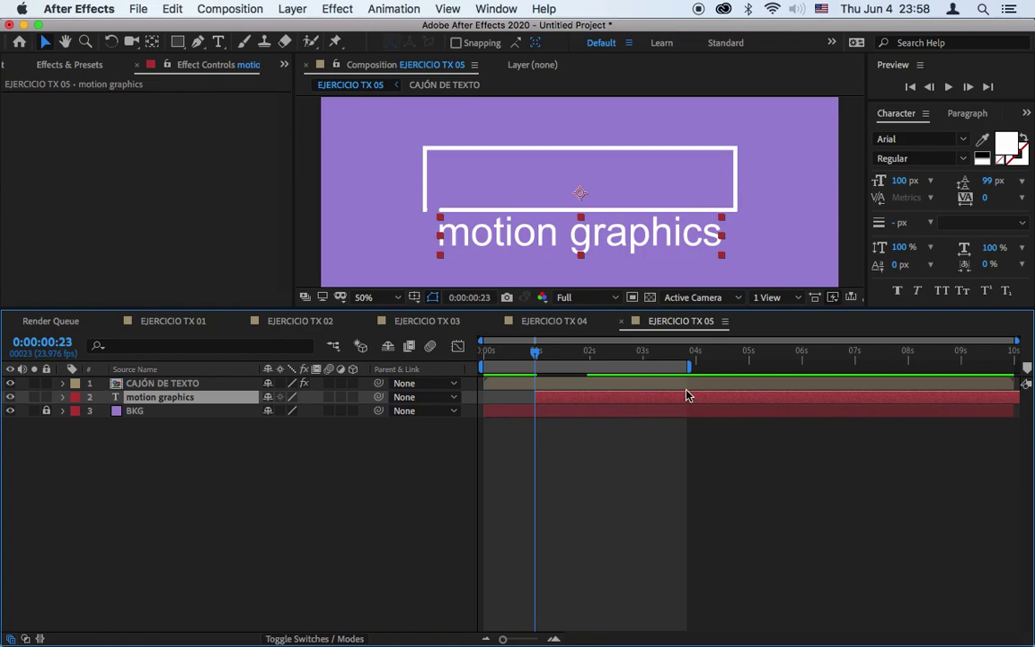
left_click_drag(536, 356, 569, 376)
left_click_drag(599, 378, 614, 385)
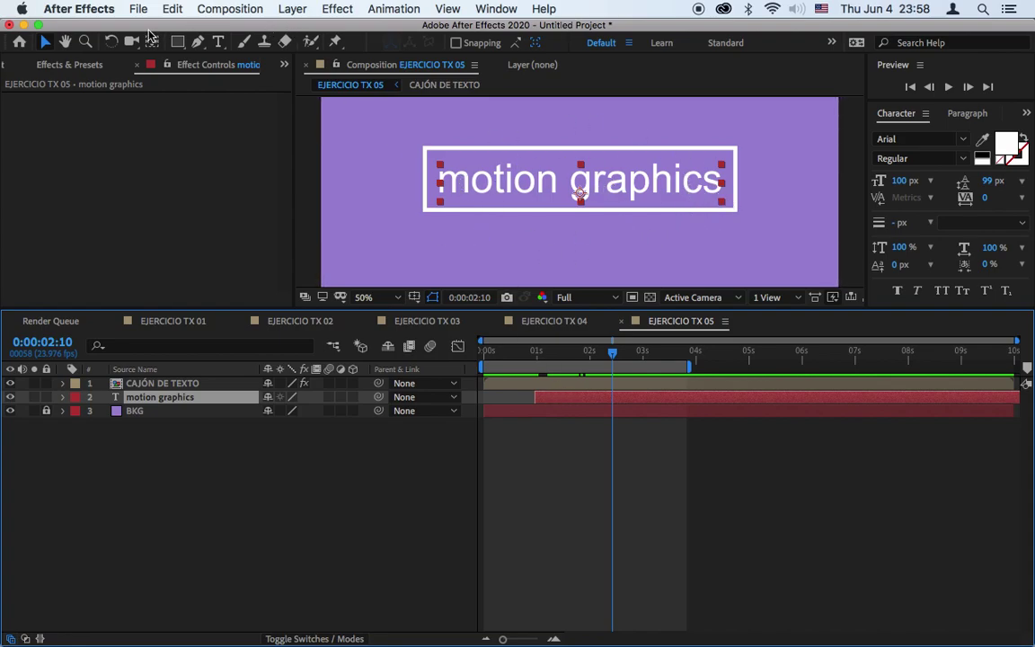
Step: Mask the motion graphics layer with a rectangle ending at the frame's lower edge, preview the reveal and collapse the layer
left_click(179, 45)
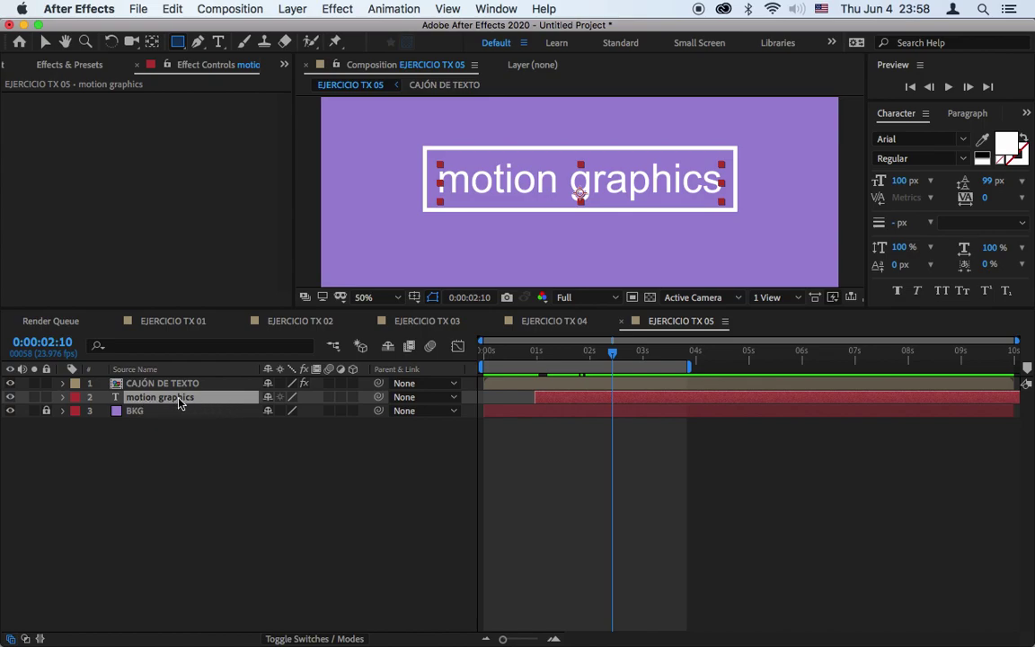
left_click_drag(402, 127, 756, 206)
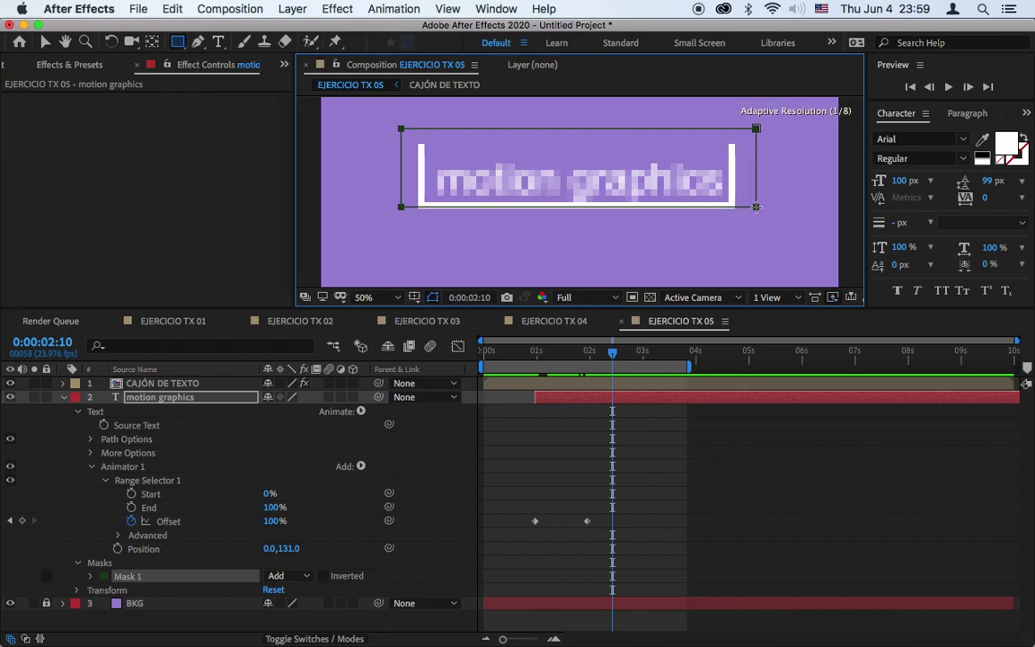
left_click(950, 89)
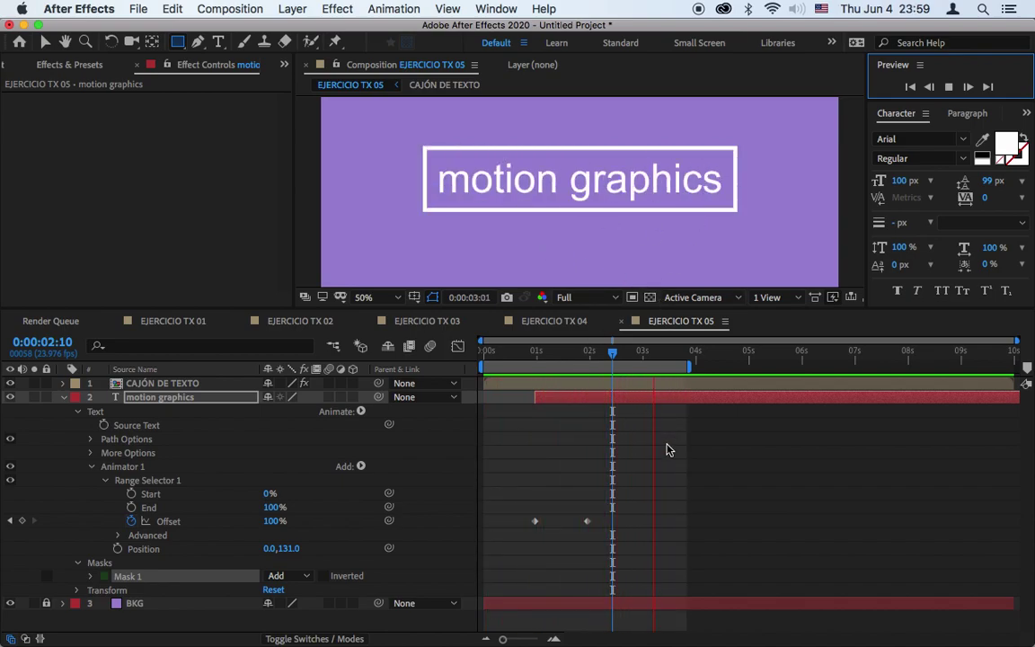
left_click(63, 396)
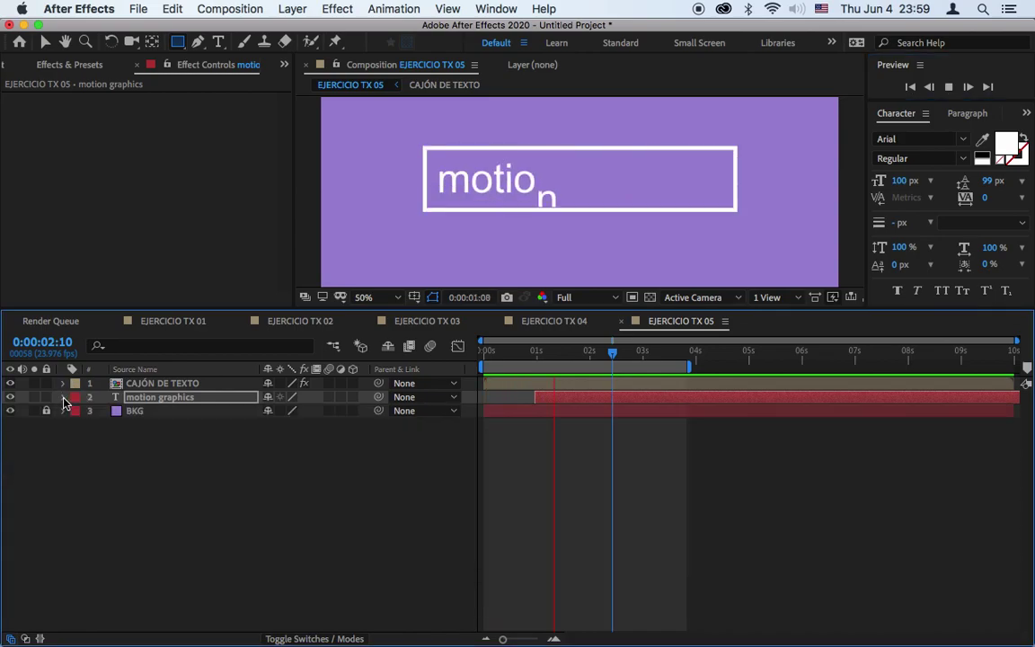
left_click(237, 475)
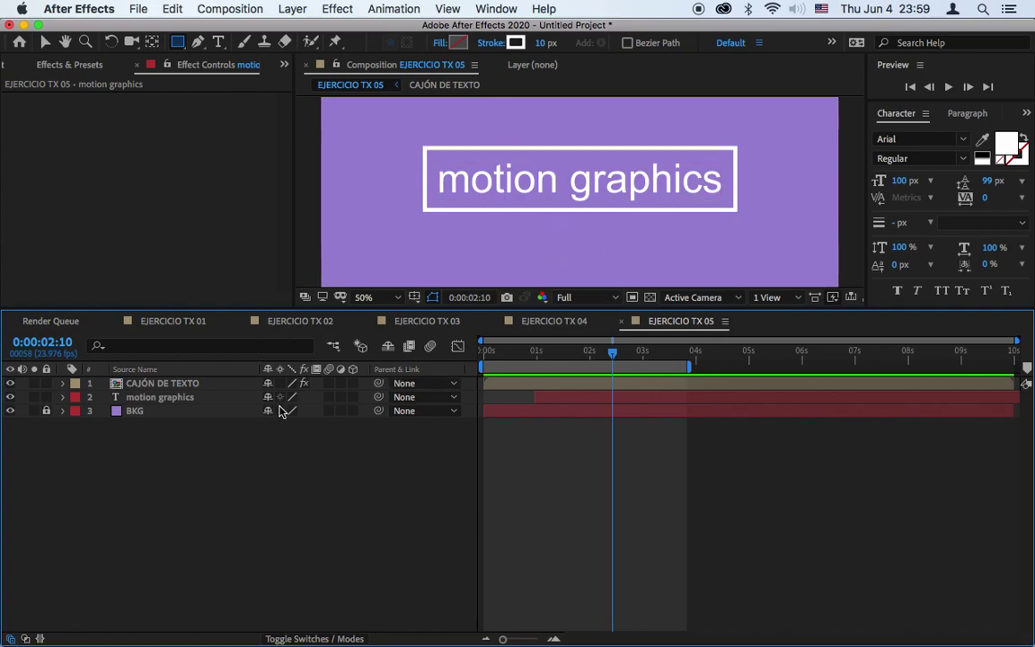
Step: Start a new solid in EJERCICIO TX 05 and set its color to white
right_click(174, 486)
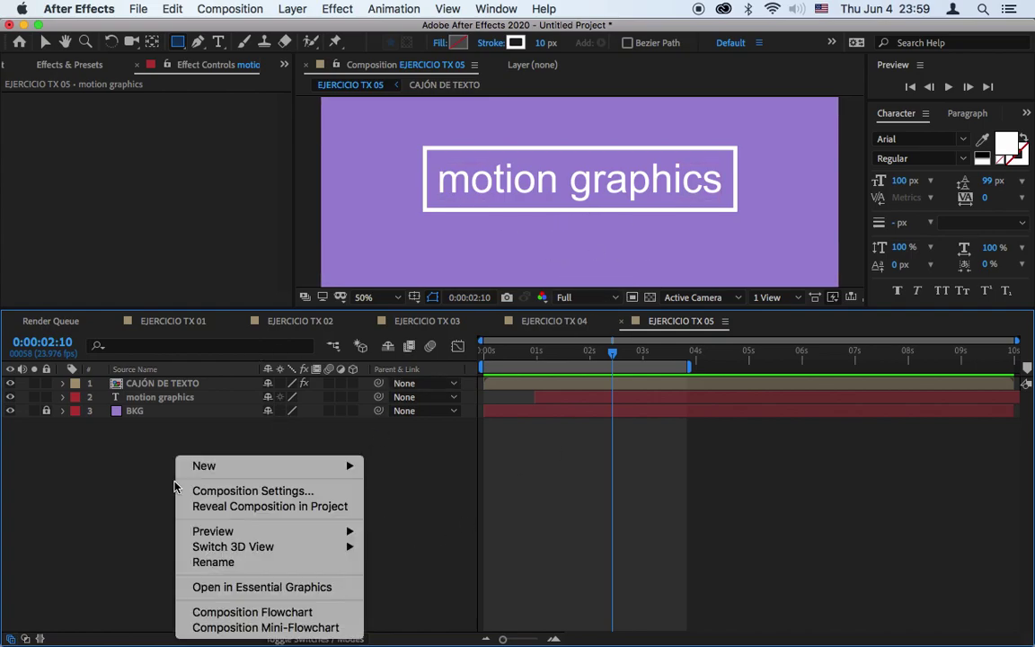
mouse_move(240, 472)
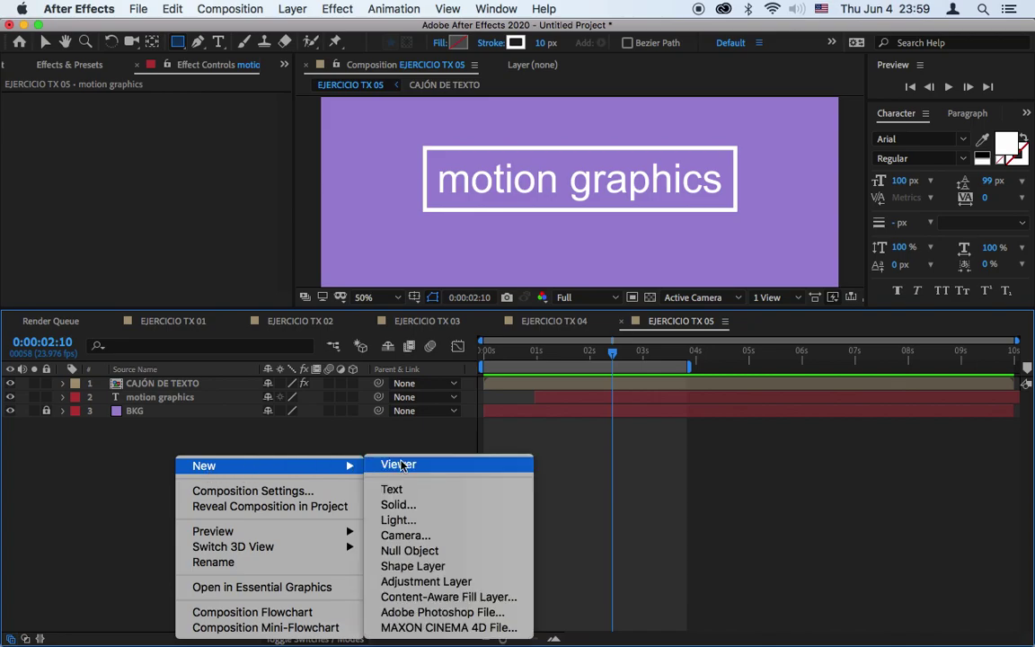
left_click(400, 504)
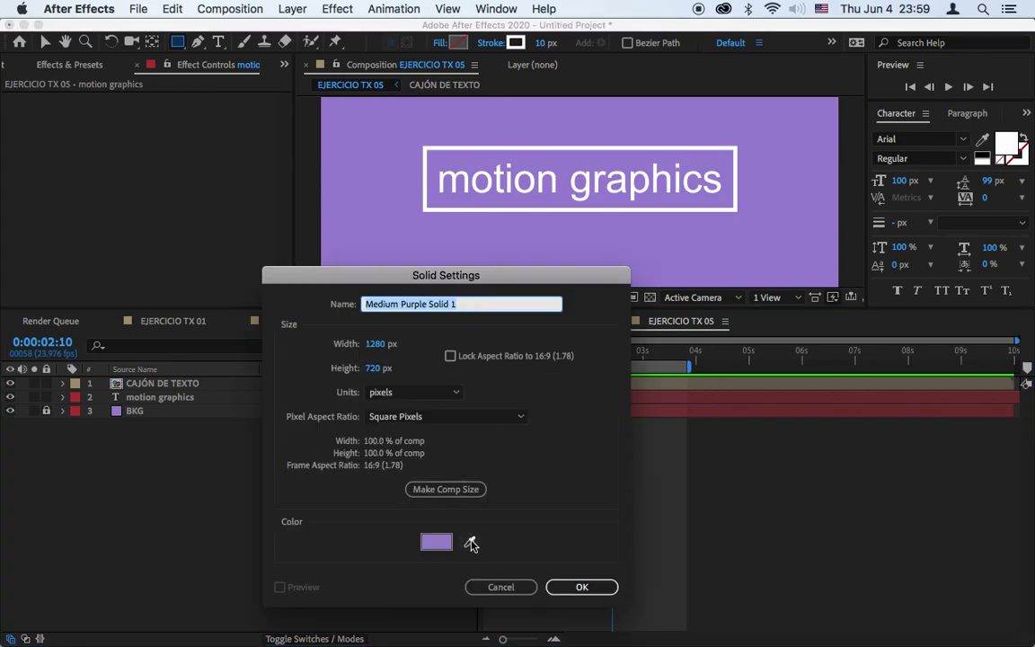
left_click(436, 541)
left_click_drag(163, 186, 2, 112)
left_click(367, 127)
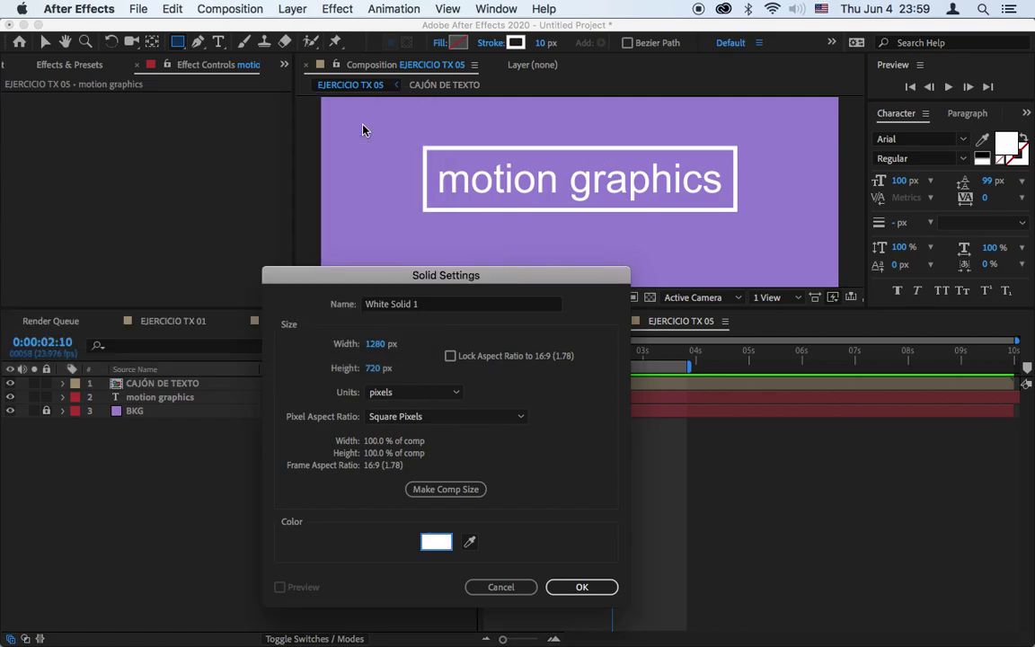
Step: Name the white solid CUADRO, size it 100 by 100 px and create it
left_click(436, 307)
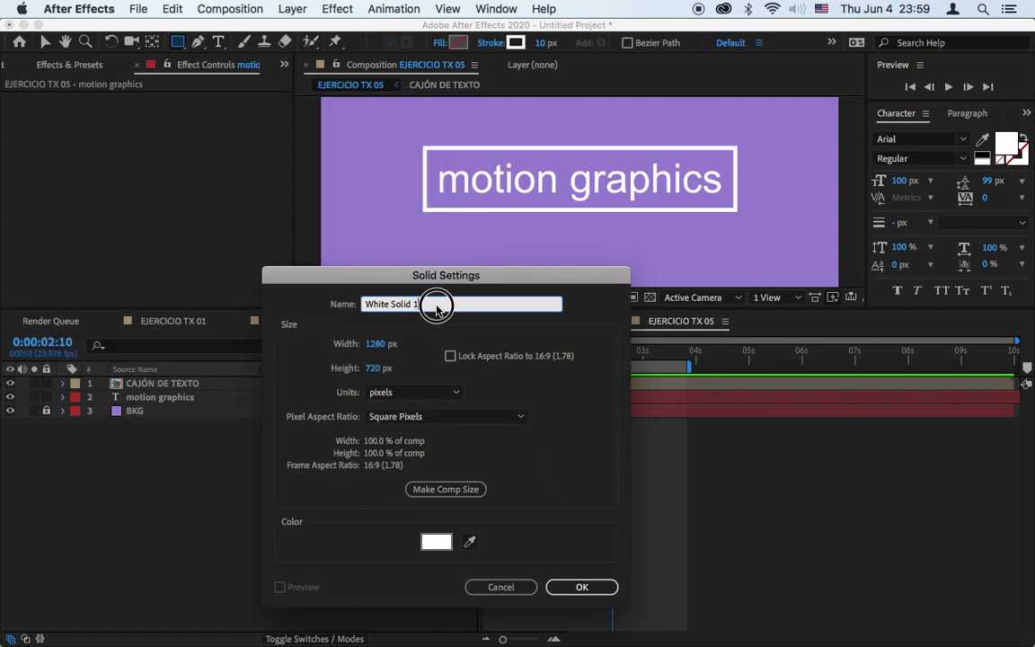
type("CUADRO")
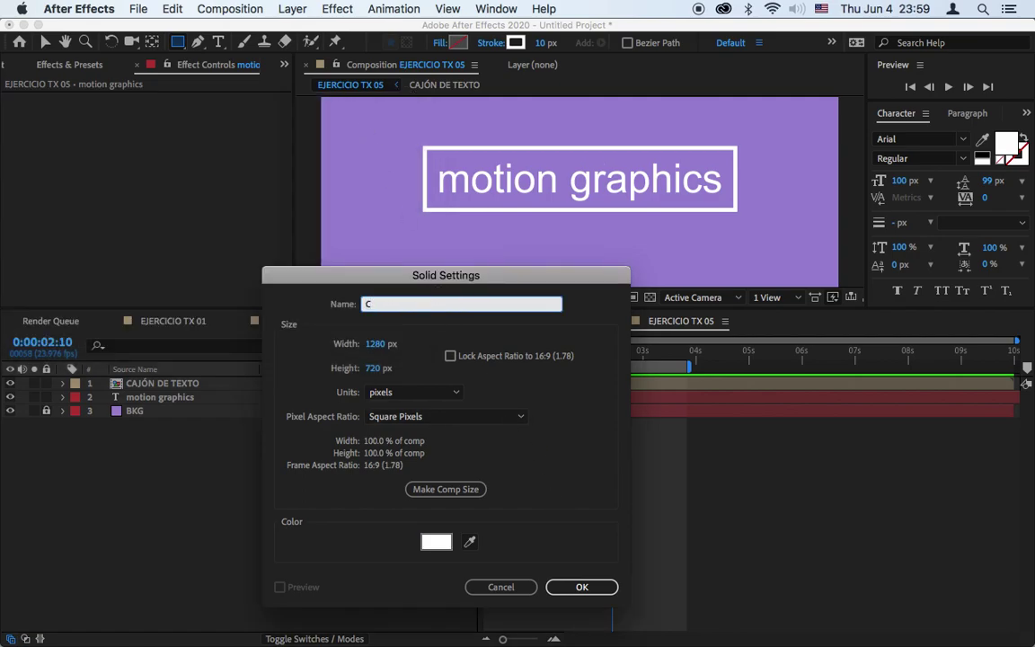
left_click(371, 346)
type("100")
key("Tab")
type("100")
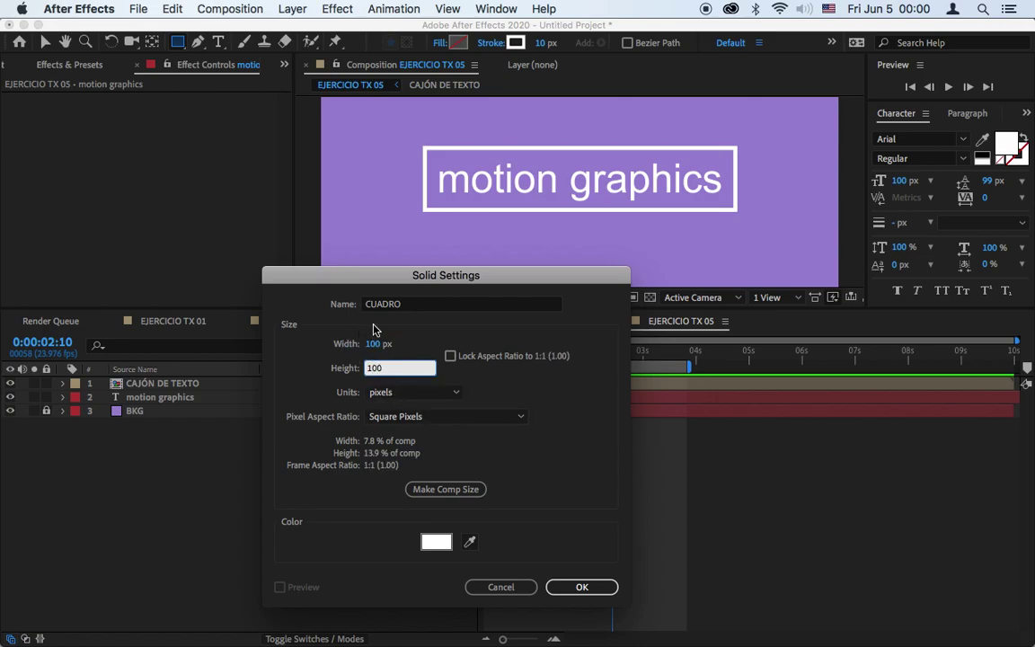
left_click(582, 586)
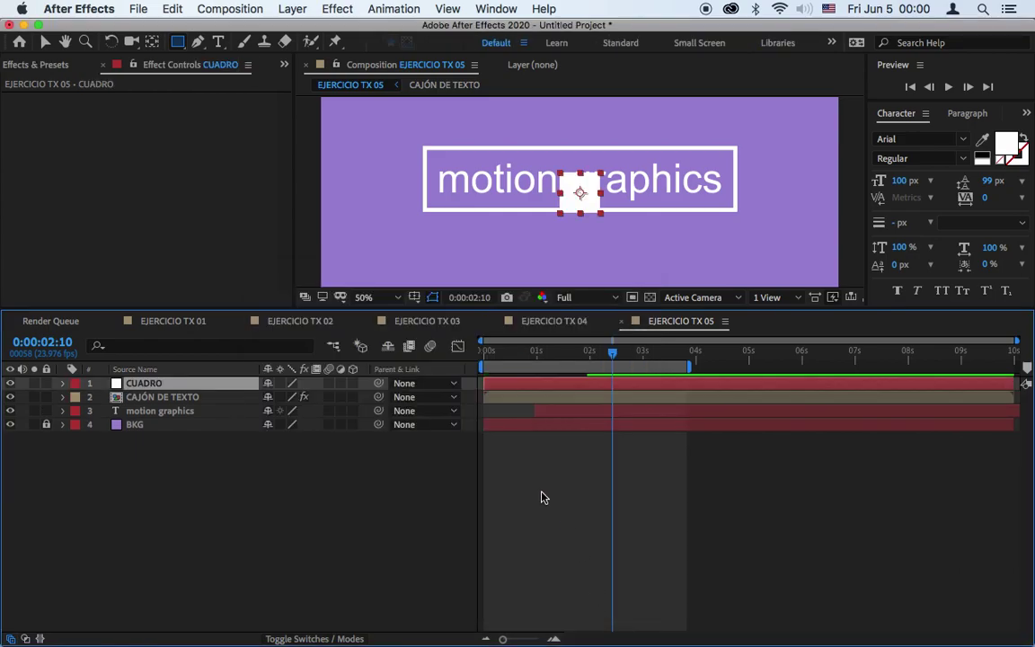
Step: Move the CUADRO layer below the text frame to Position 640.0,478.0 and keyframe that position at 0:00:02:00
left_click_drag(522, 356, 590, 363)
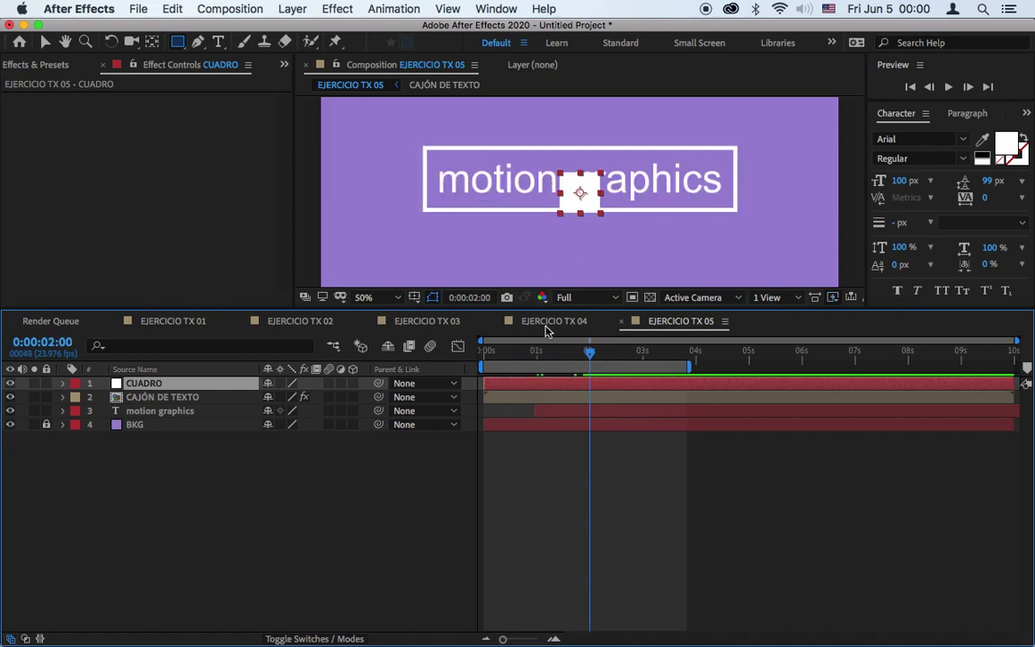
key("p")
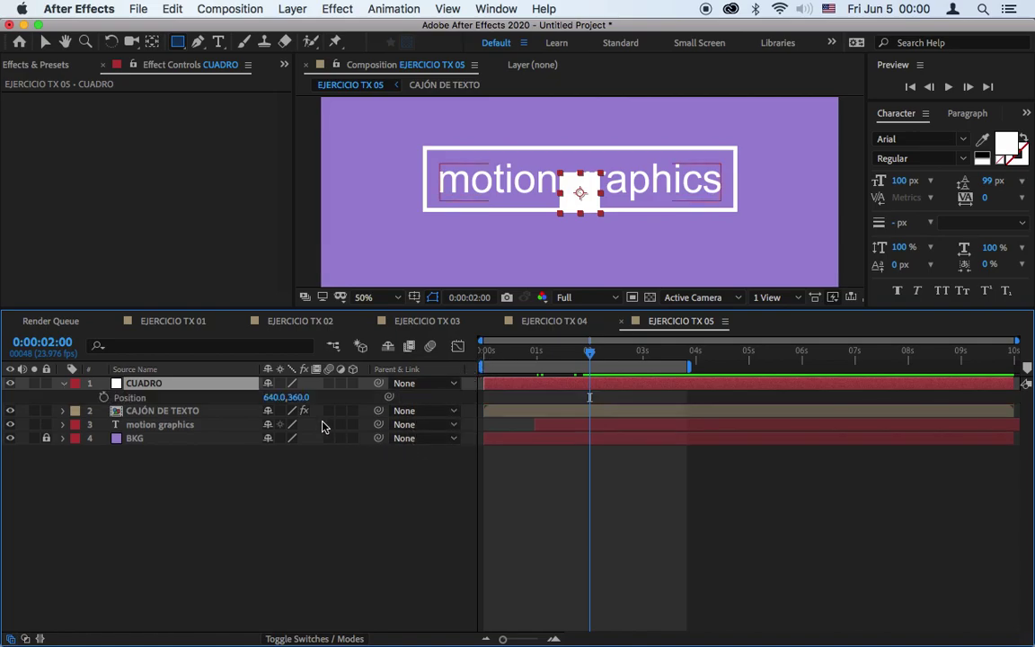
left_click_drag(297, 397, 395, 401)
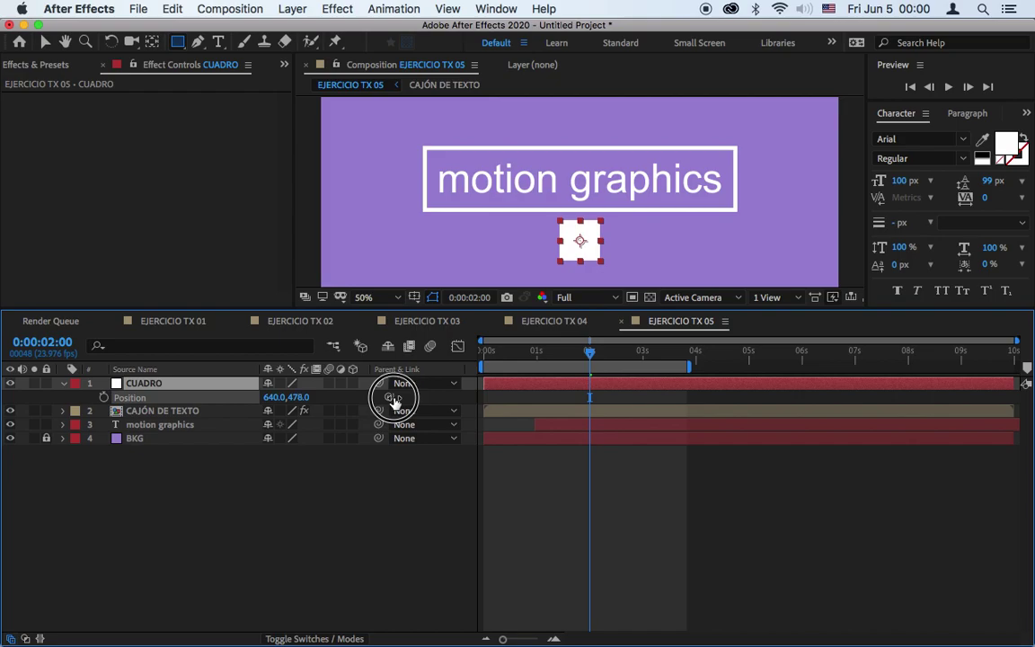
left_click(105, 397)
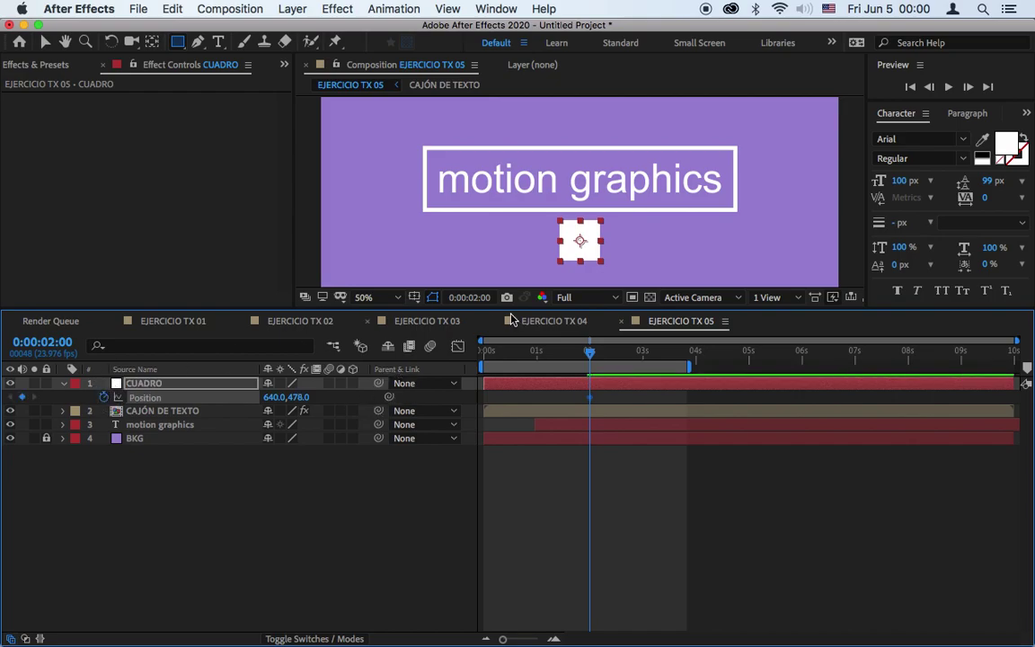
Step: Keyframe CUADRO's Position at 0:00:00:00 with Y at about 821, just below the composition's edge
left_click_drag(484, 308, 478, 432)
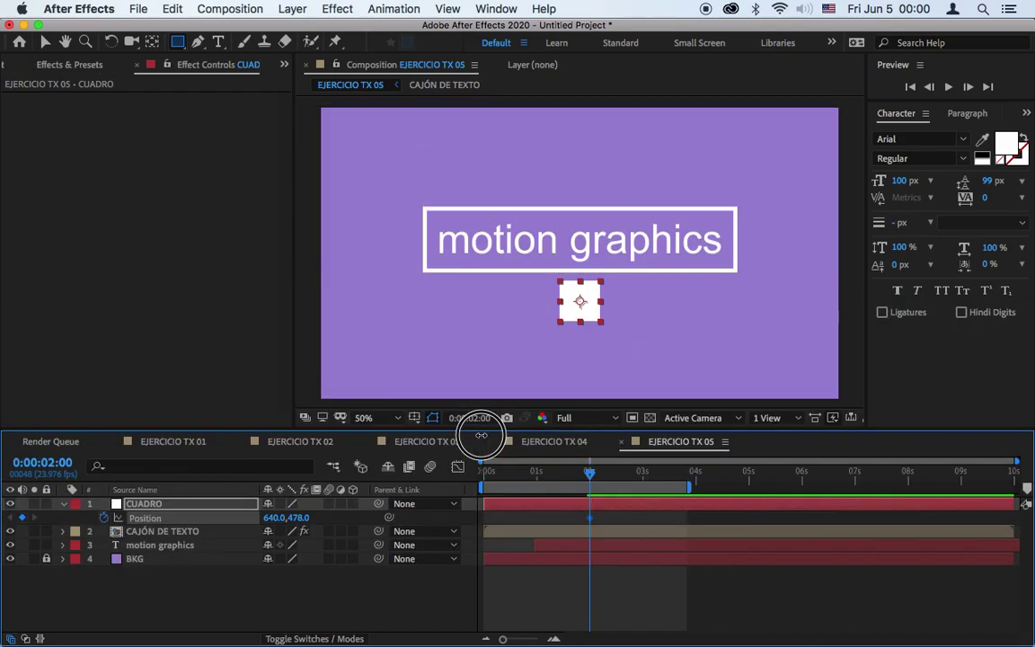
left_click(383, 427)
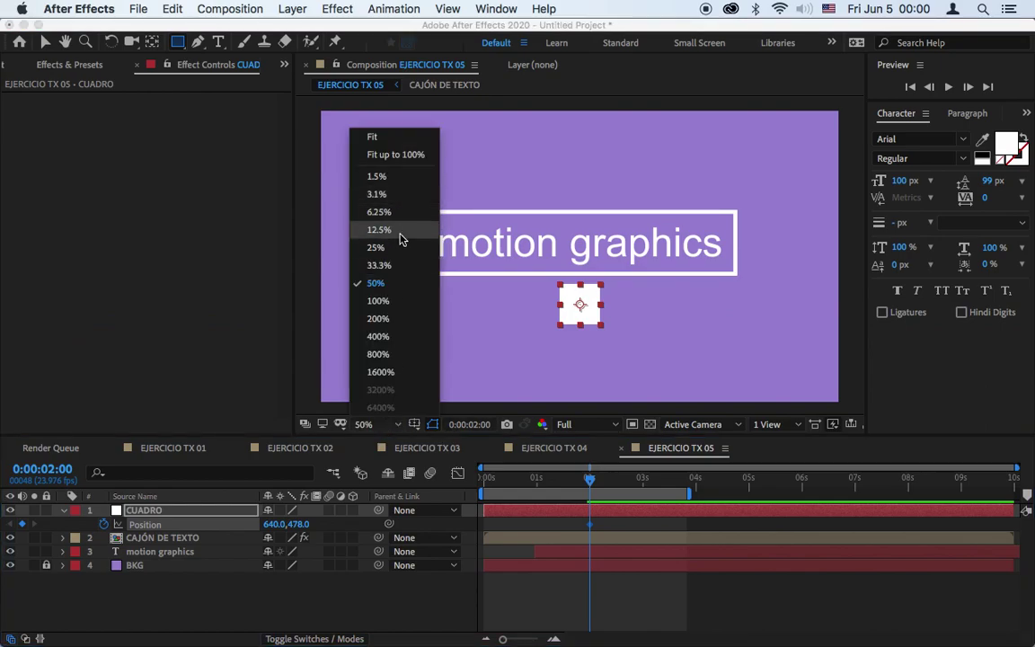
left_click(401, 244)
left_click_drag(520, 437, 525, 331)
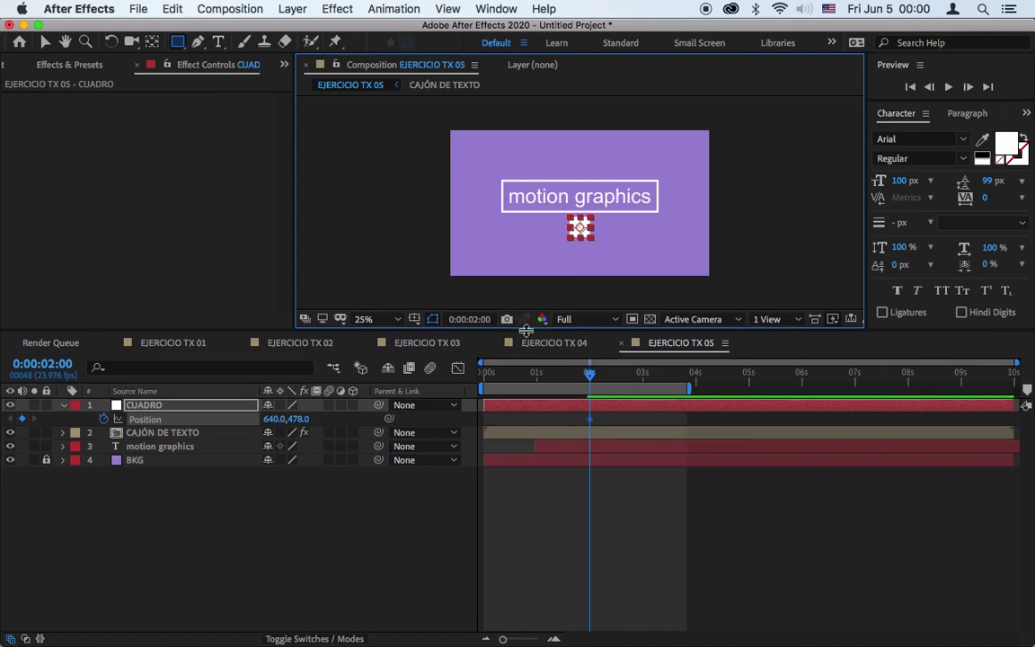
left_click_drag(539, 379, 438, 396)
left_click_drag(304, 420, 607, 381)
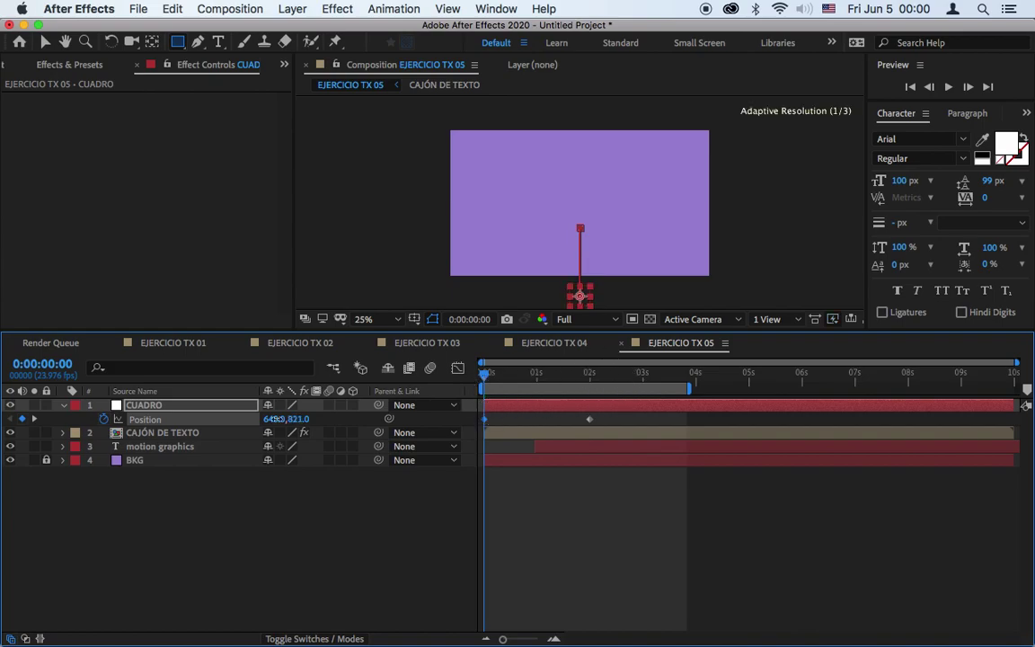
Step: Set CUADRO's starting Position at 0:00:00:00 to 411.0,874.0 and add a Rotation keyframe at the same time
left_click(281, 423)
left_click_drag(281, 422, 346, 422)
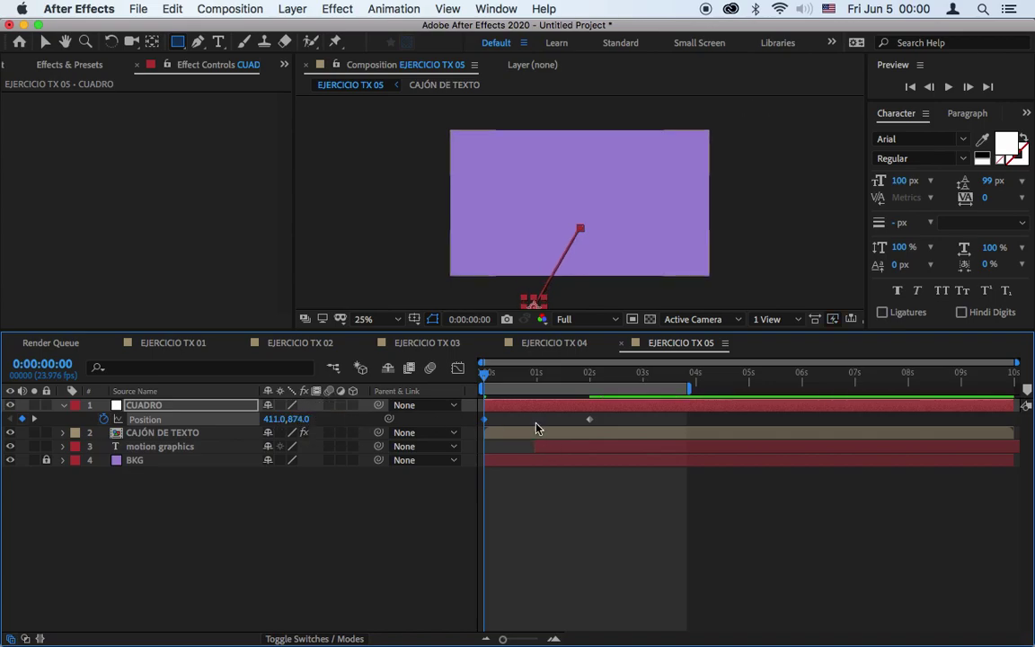
key("r")
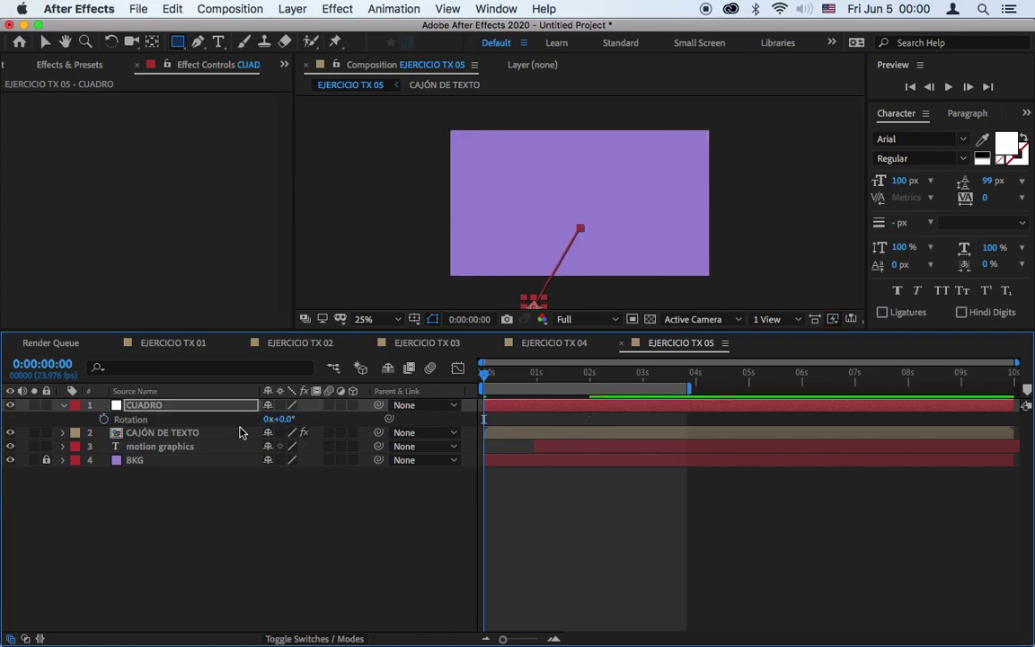
left_click(104, 420)
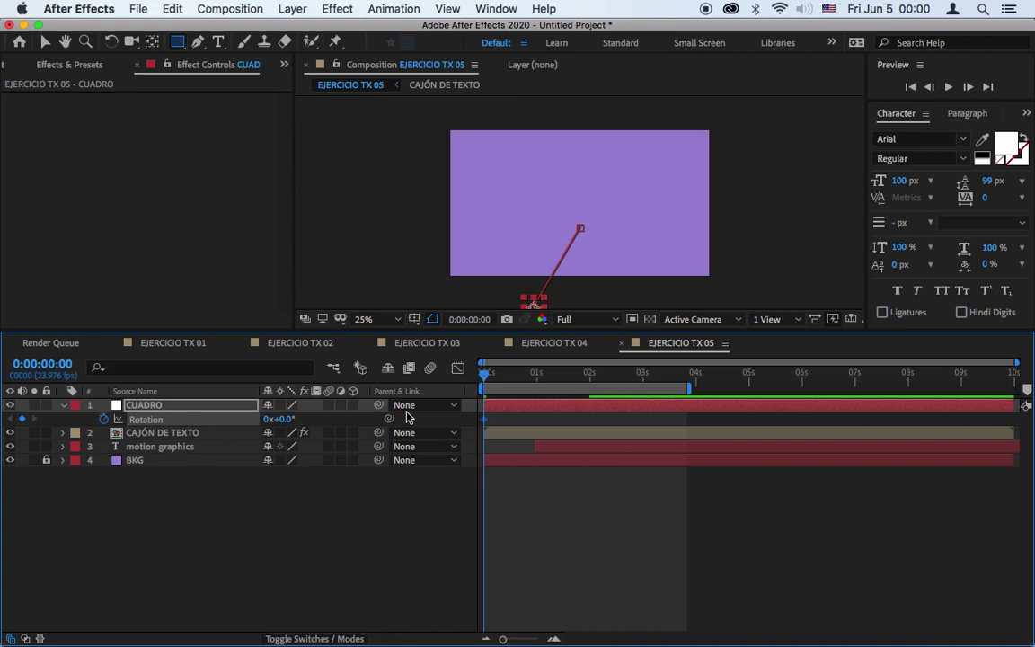
Step: Keyframe CUADRO's Rotation at 0° at 0:00:02:00, set its starting keyframe to 0x-218.0°, and preview the spin
key("shift+p")
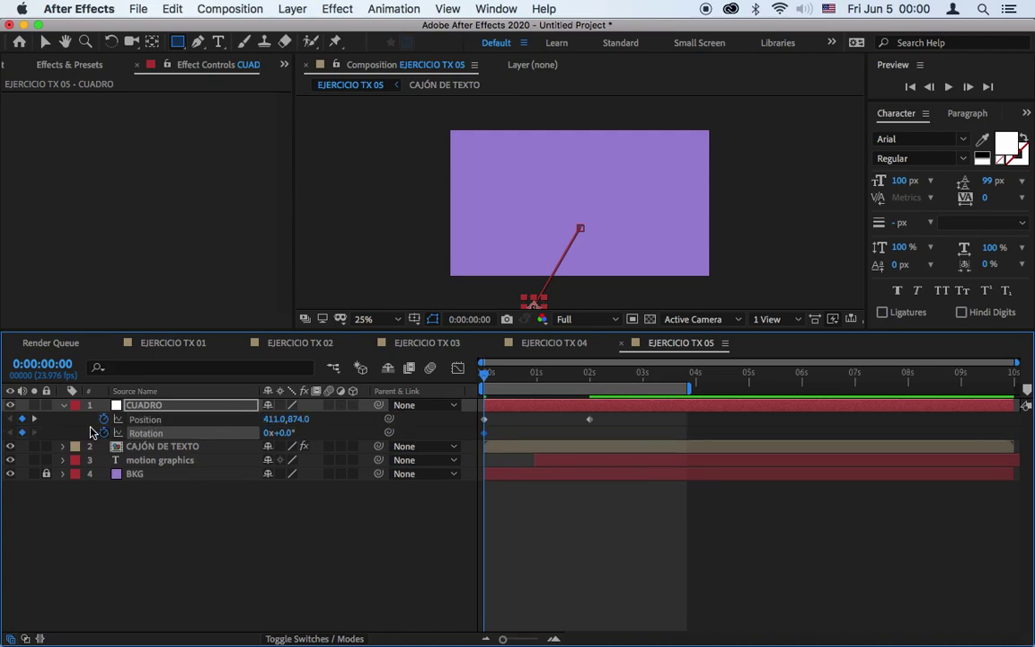
left_click(35, 419)
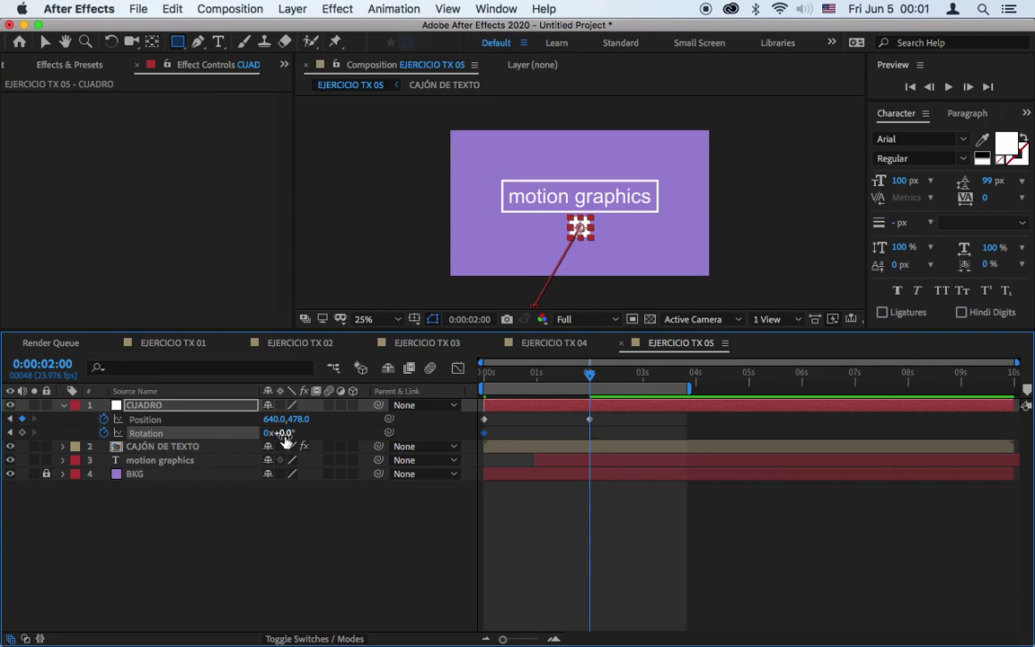
left_click(22, 433)
left_click_drag(497, 378, 450, 392)
left_click(486, 436)
left_click(483, 434)
left_click_drag(286, 434, 133, 449)
left_click_drag(278, 435, 268, 437)
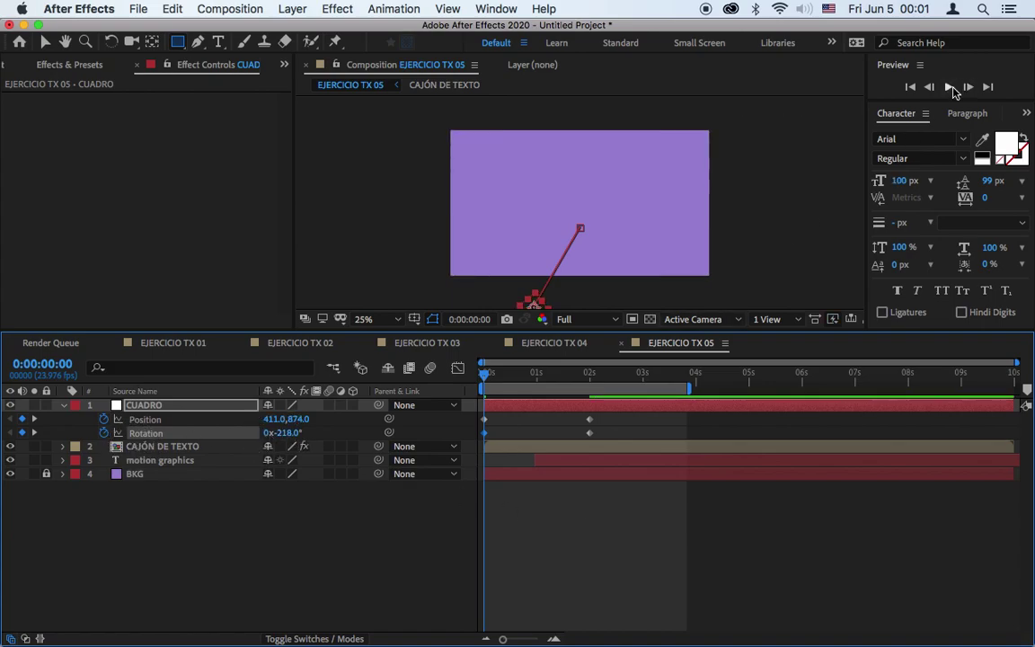
left_click(949, 87)
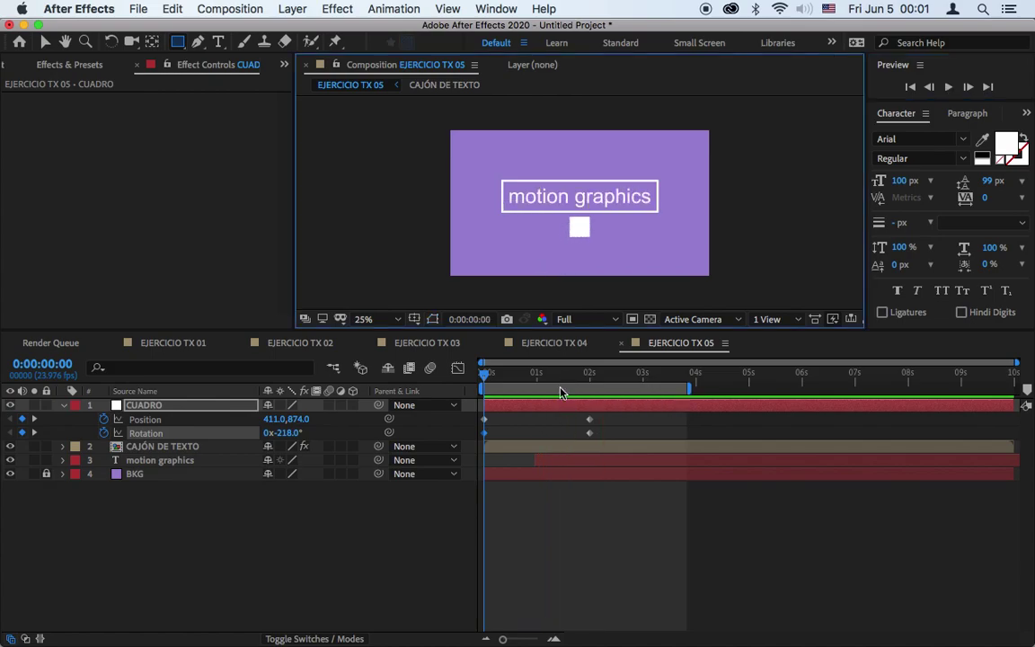
left_click_drag(545, 376, 584, 376)
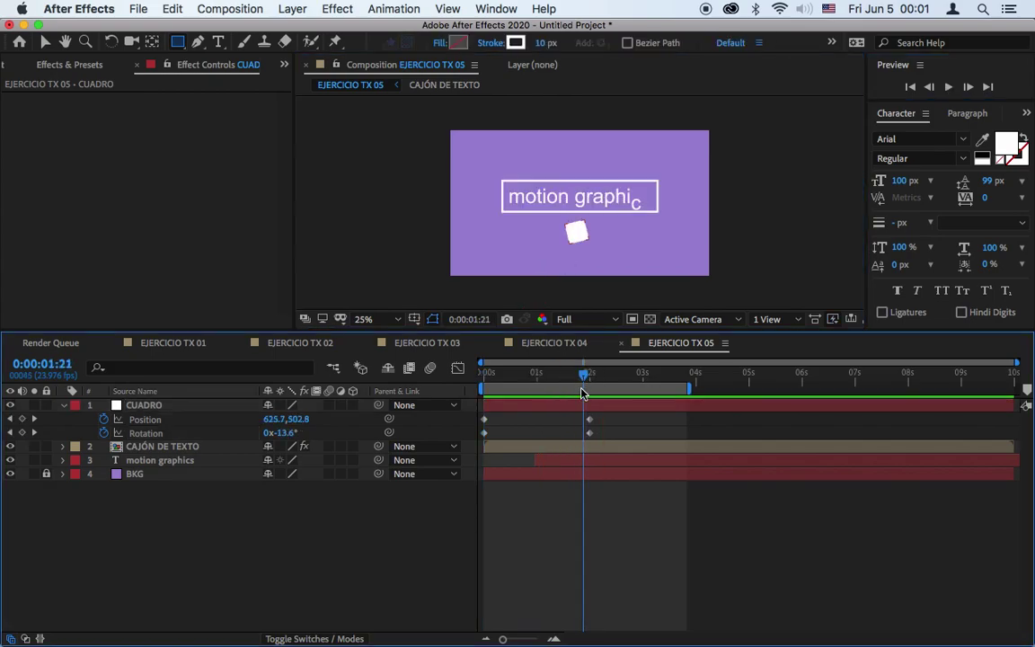
Step: Shape CUADRO's Position speed graph with a fast start at 0:00:00:00 that slows smoothly to 0 px/sec at 0:00:02:00
left_click(577, 399)
left_click_drag(614, 416, 474, 424)
left_click(457, 369)
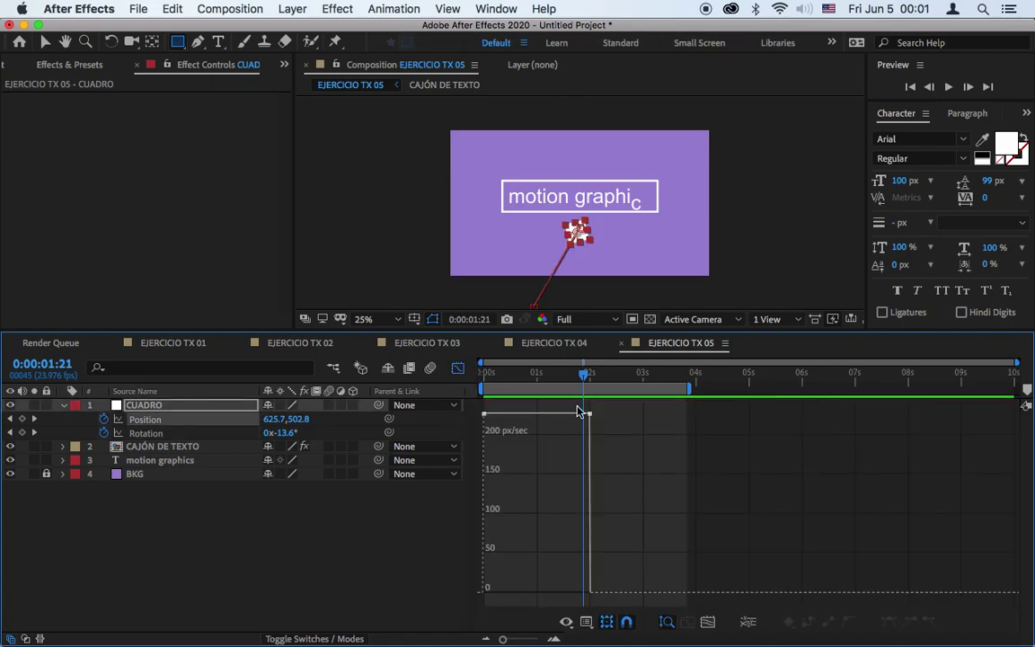
left_click(589, 414)
left_click_drag(584, 417, 536, 592)
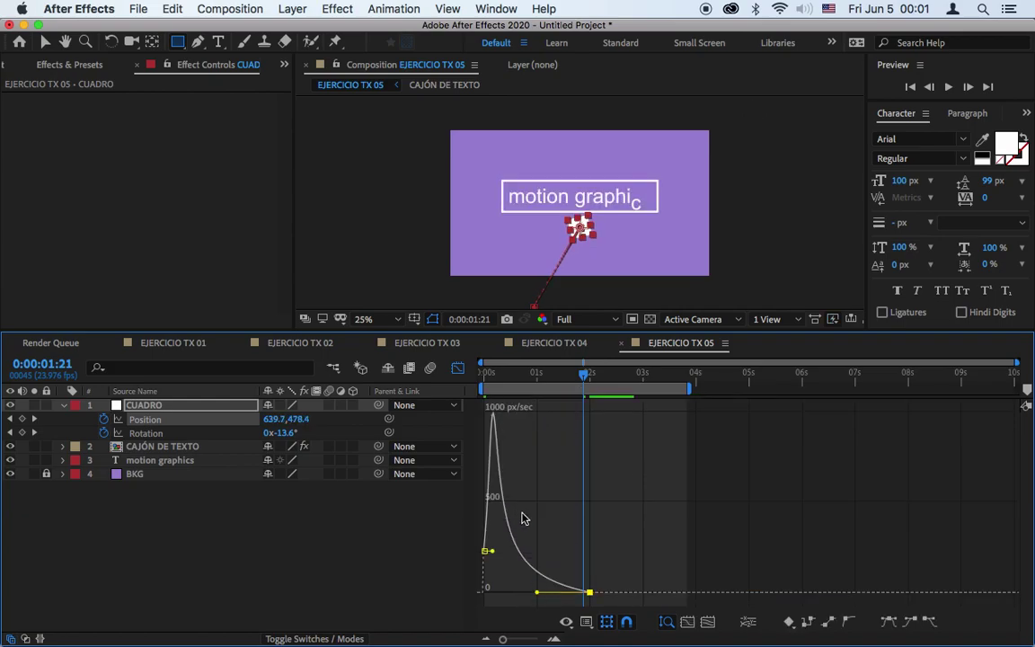
left_click_drag(492, 553, 492, 476)
left_click(949, 87)
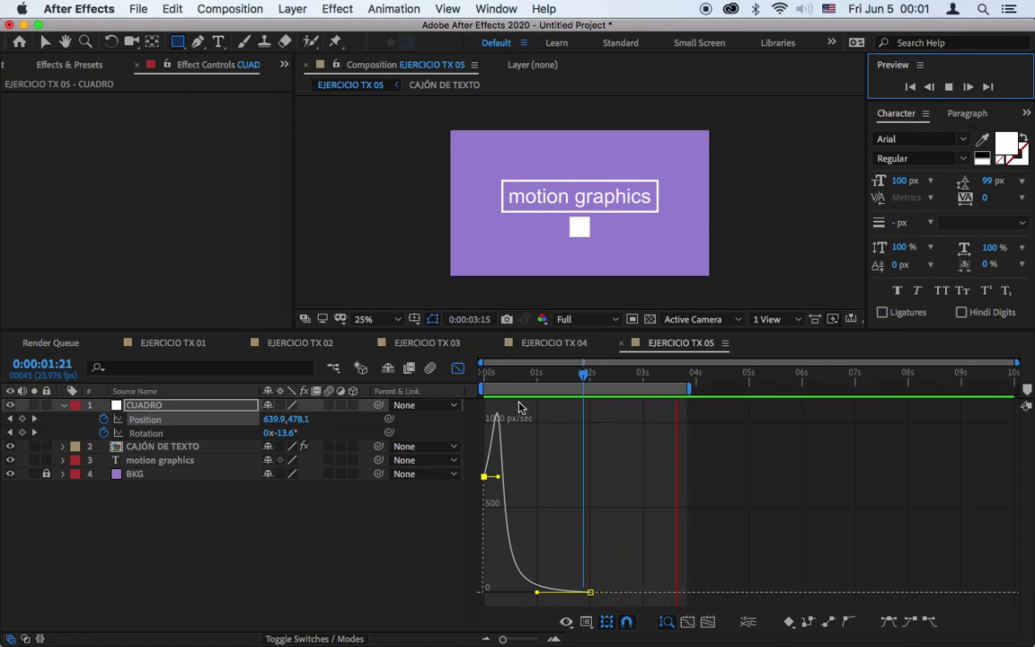
left_click_drag(536, 592, 563, 594)
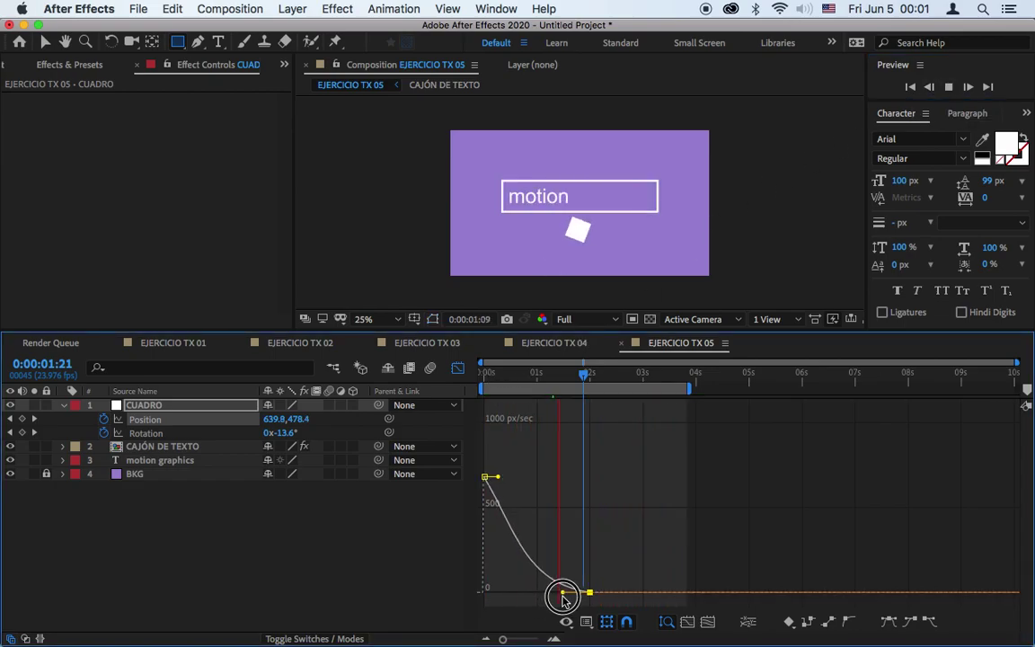
left_click(457, 367)
Step: Apply Easy Ease In to CUADRO's Rotation keyframe at 0:00:02:00 and lengthen its handle for a longer slowdown
left_click_drag(604, 433, 464, 438)
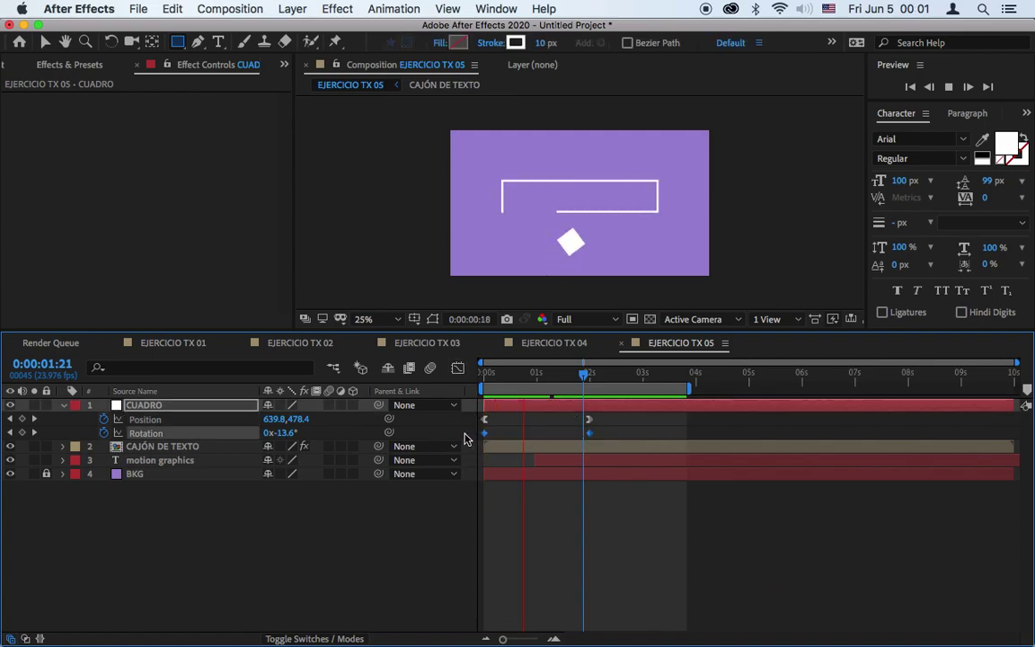
left_click(457, 367)
left_click(590, 415)
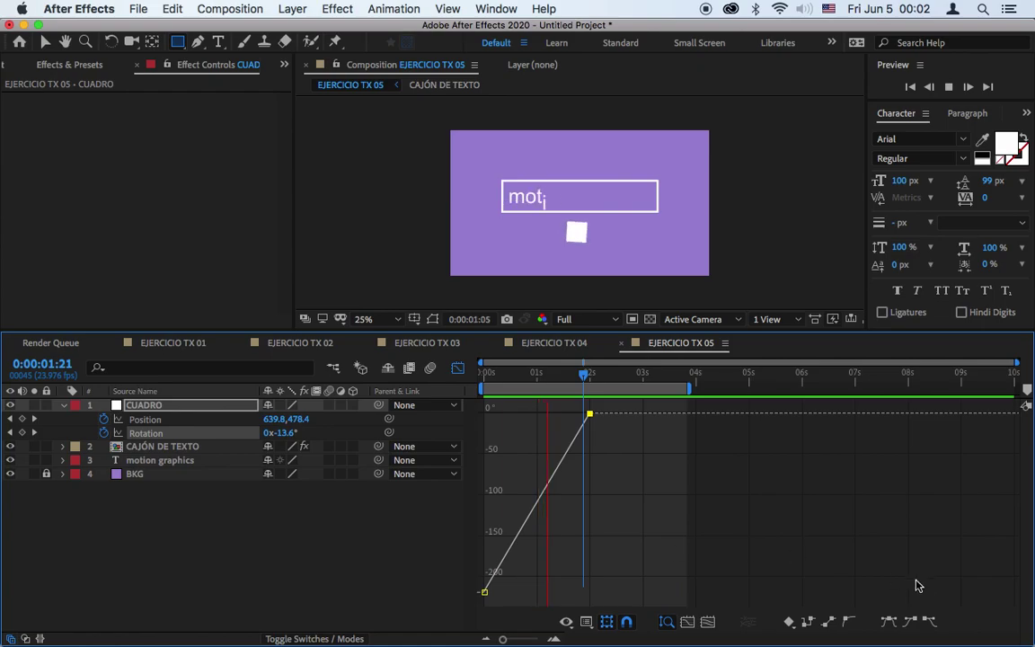
left_click(911, 621)
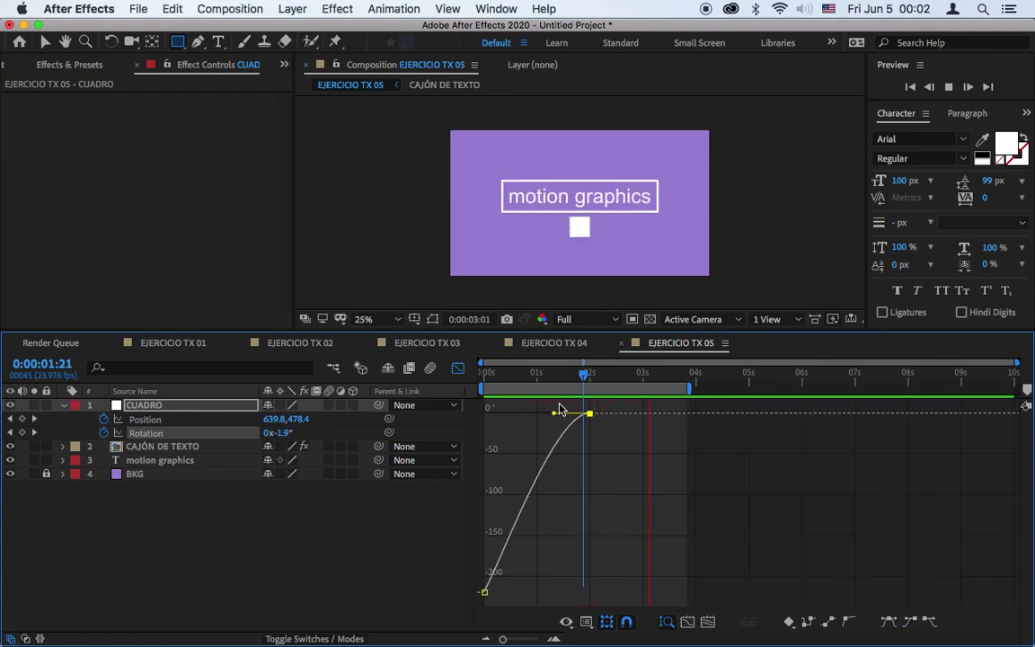
left_click_drag(554, 413, 519, 415)
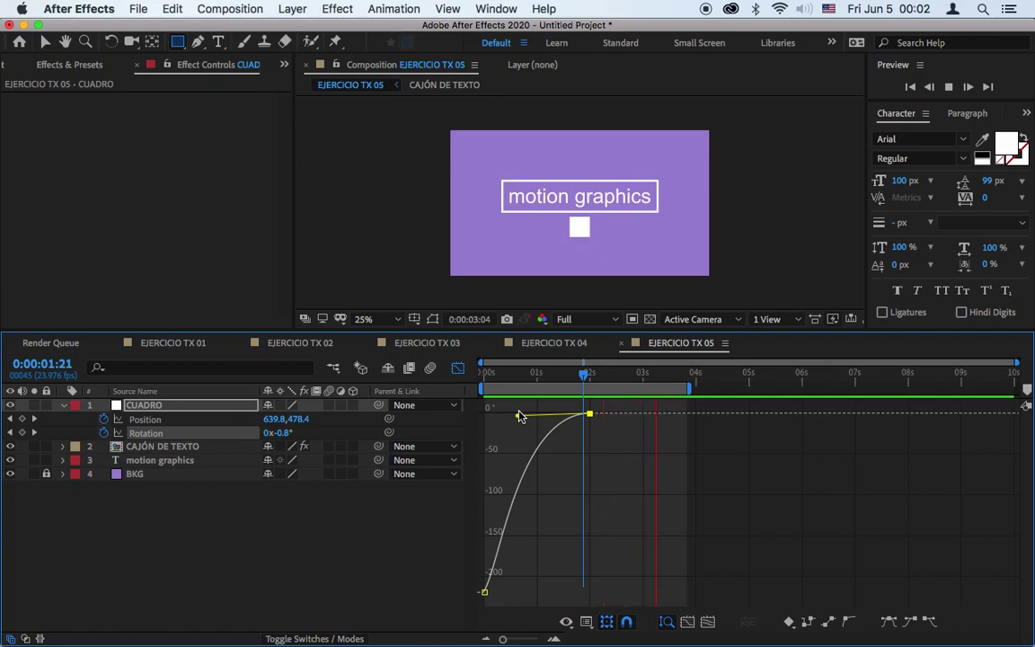
left_click(457, 368)
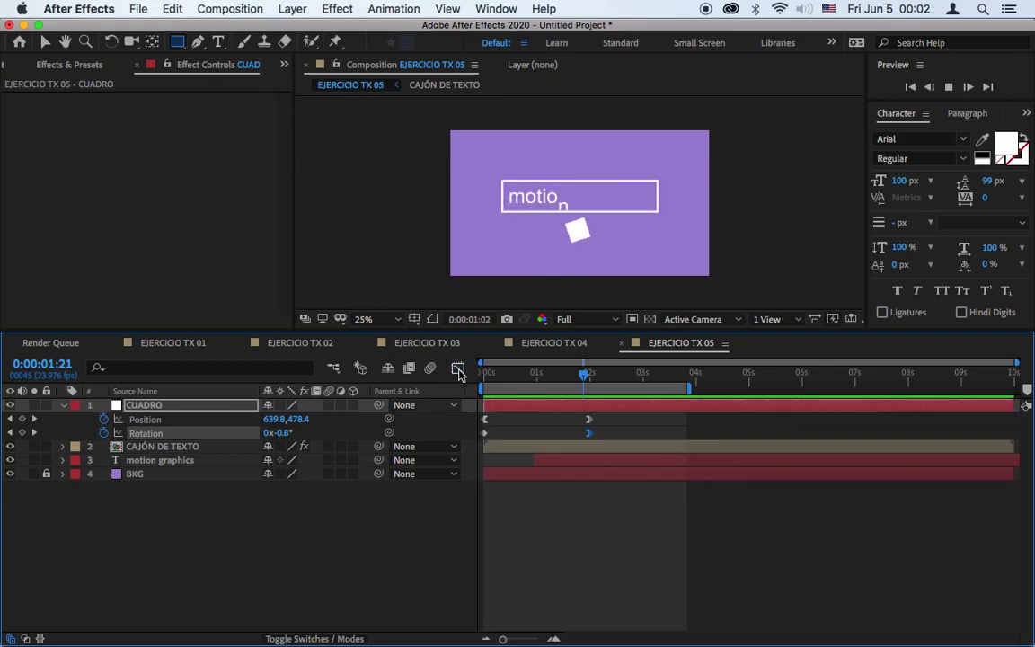
Step: Bend CUADRO's straight motion path into an S-shaped curve with the Convert Vertex tool and preview the movement
left_click(554, 423)
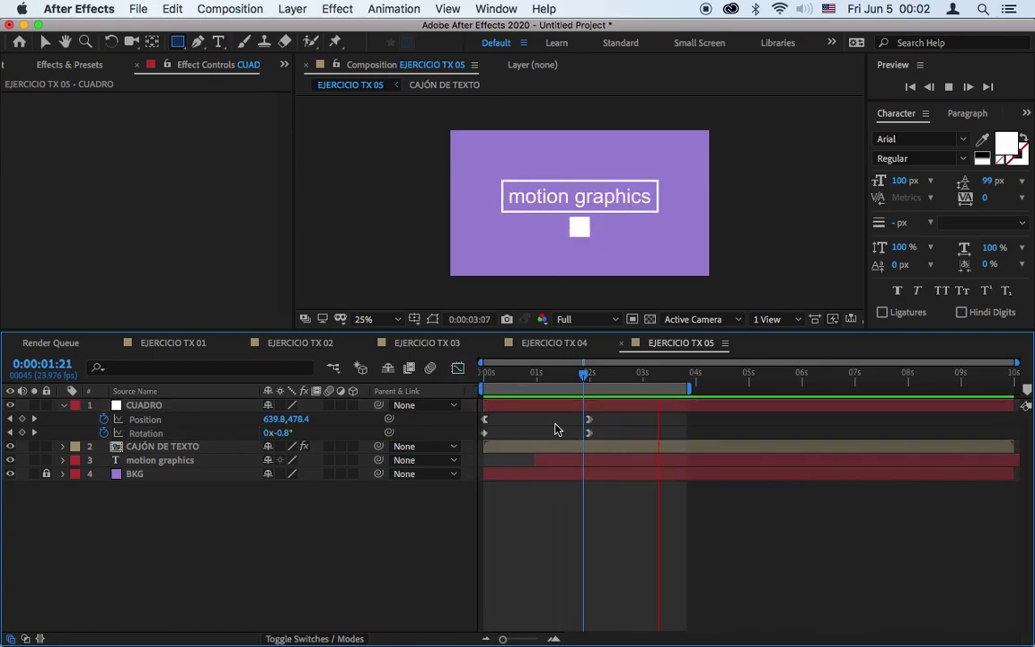
double_click(558, 404)
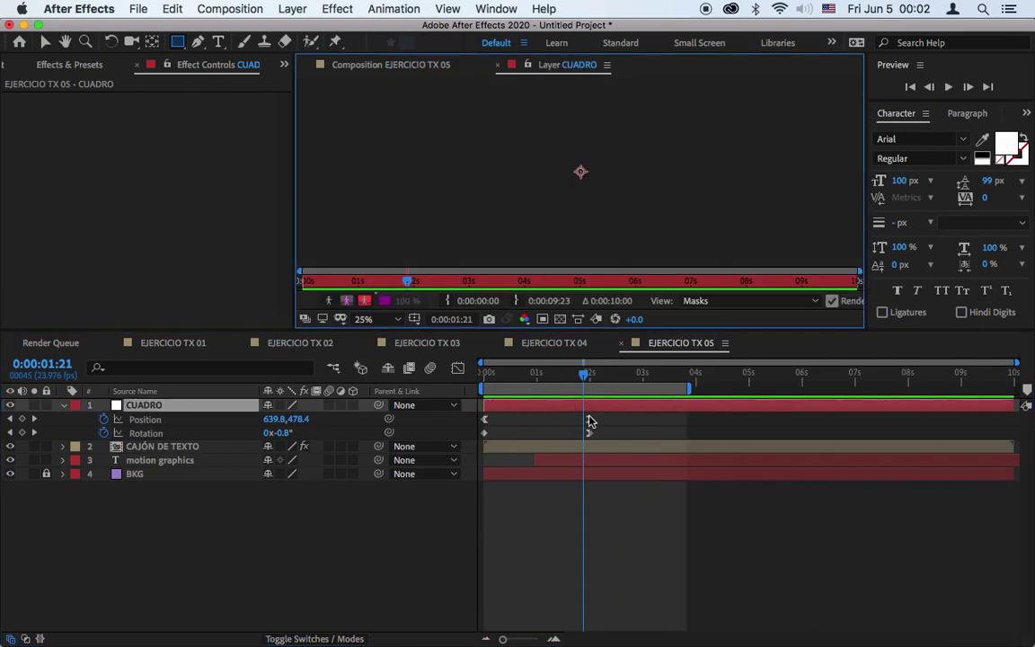
left_click(416, 65)
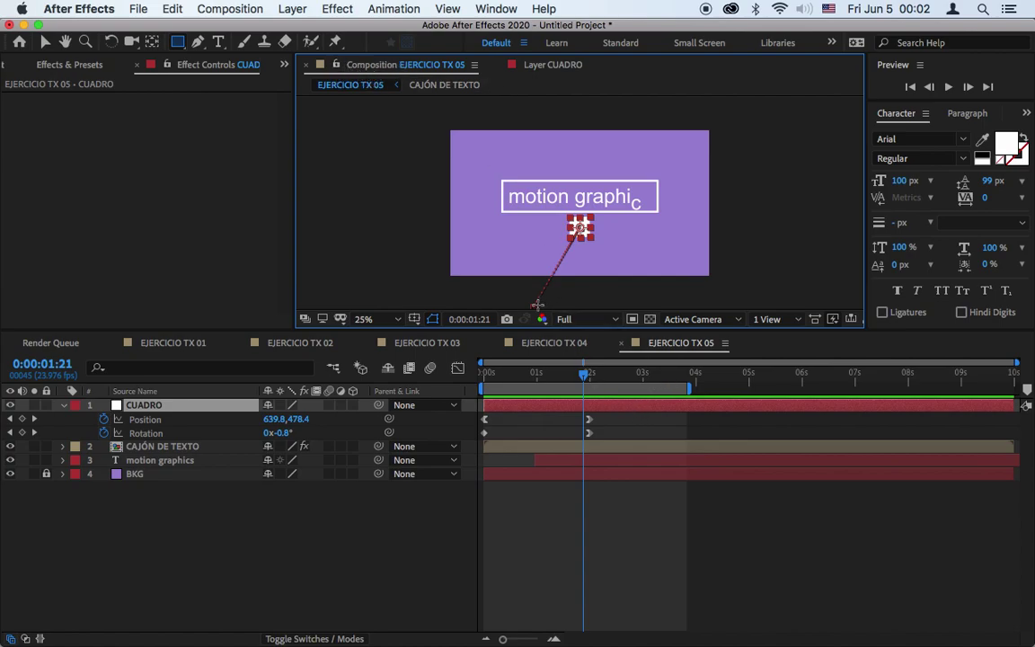
left_click_drag(560, 280, 561, 213)
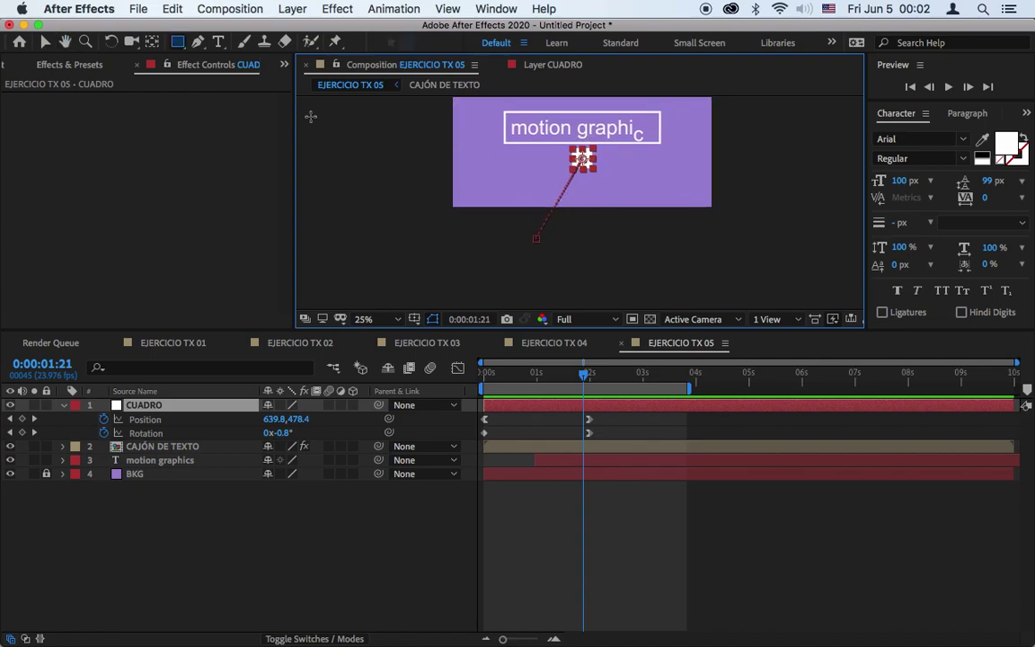
left_click_drag(199, 43, 280, 104)
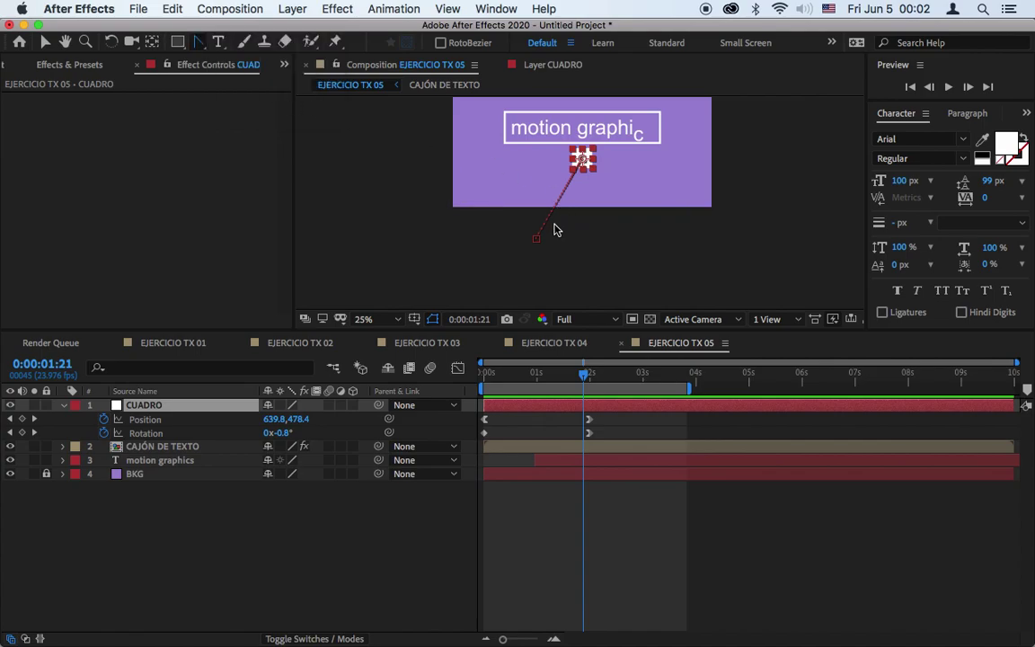
left_click_drag(537, 240, 585, 218)
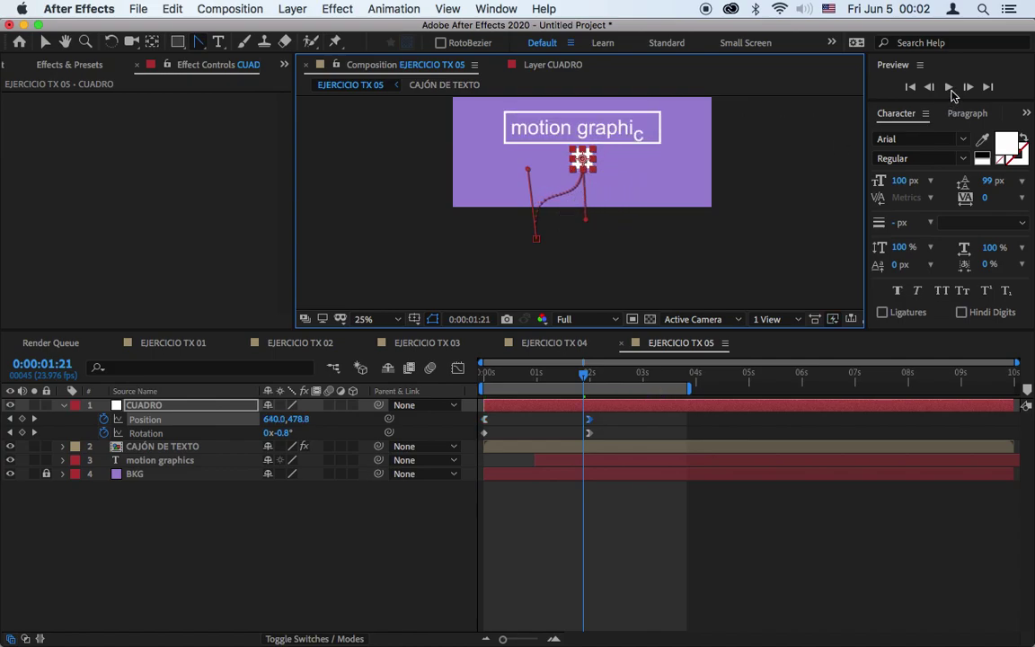
left_click(949, 87)
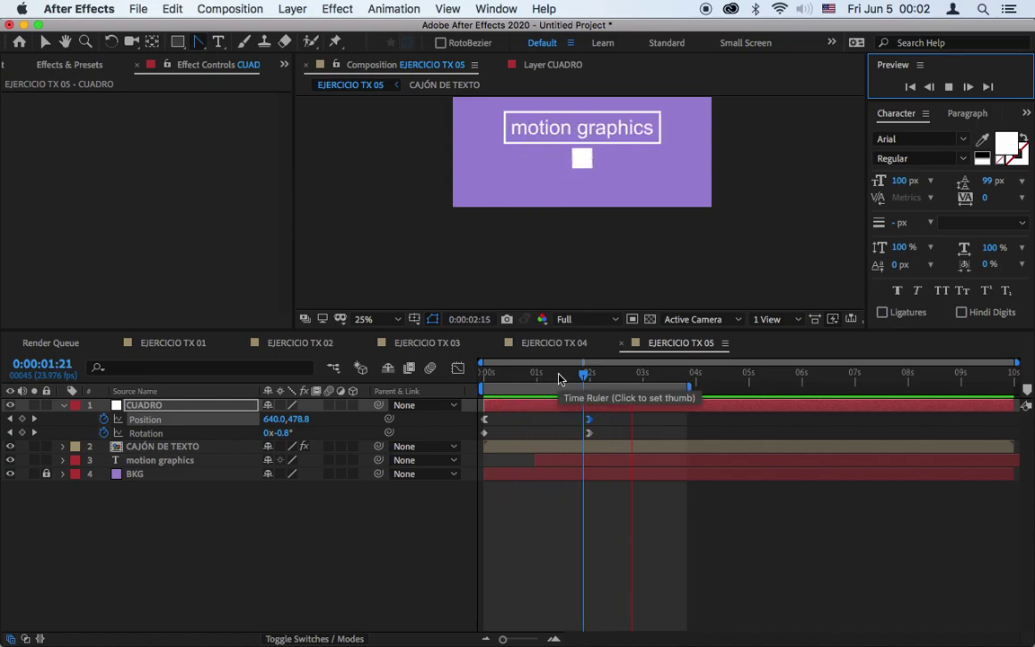
Step: Reshape CUADRO's motion path handles so the square arcs up on the left before reaching its end point, and preview it
mouse_move(519, 371)
left_mouse_down()
mouse_move(561, 372)
mouse_move(503, 381)
mouse_move(538, 378)
left_mouse_up()
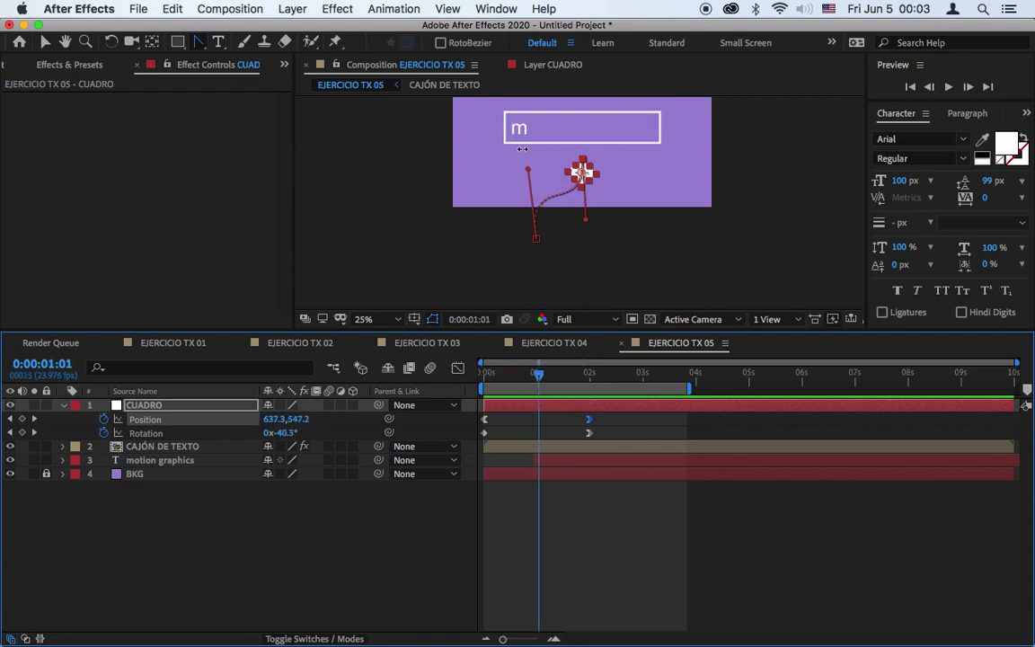
left_click_drag(530, 173, 536, 123)
left_click(948, 87)
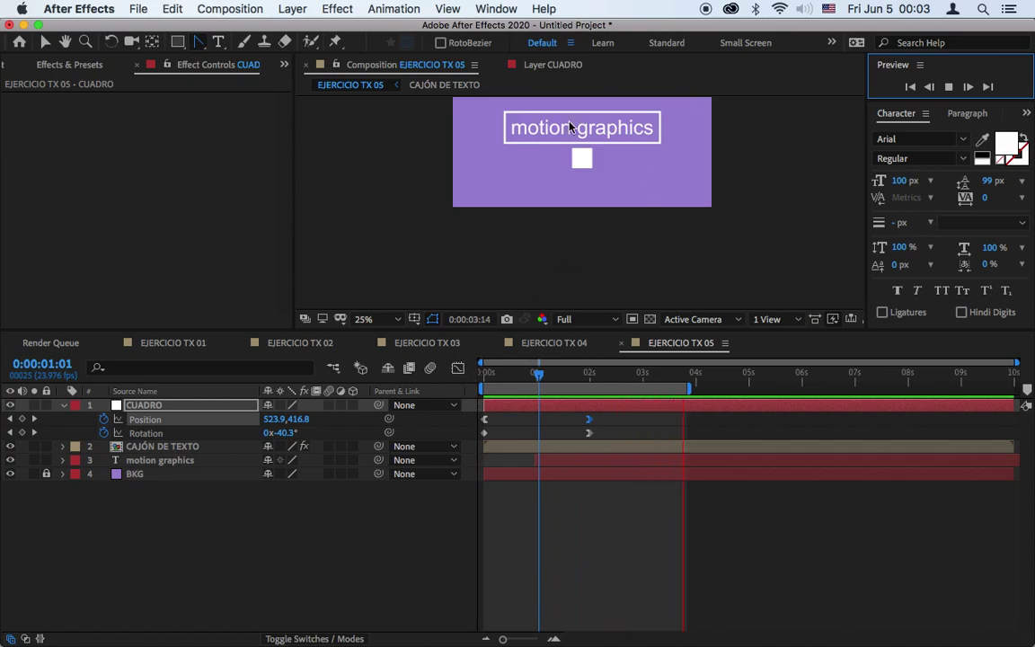
left_click(558, 428)
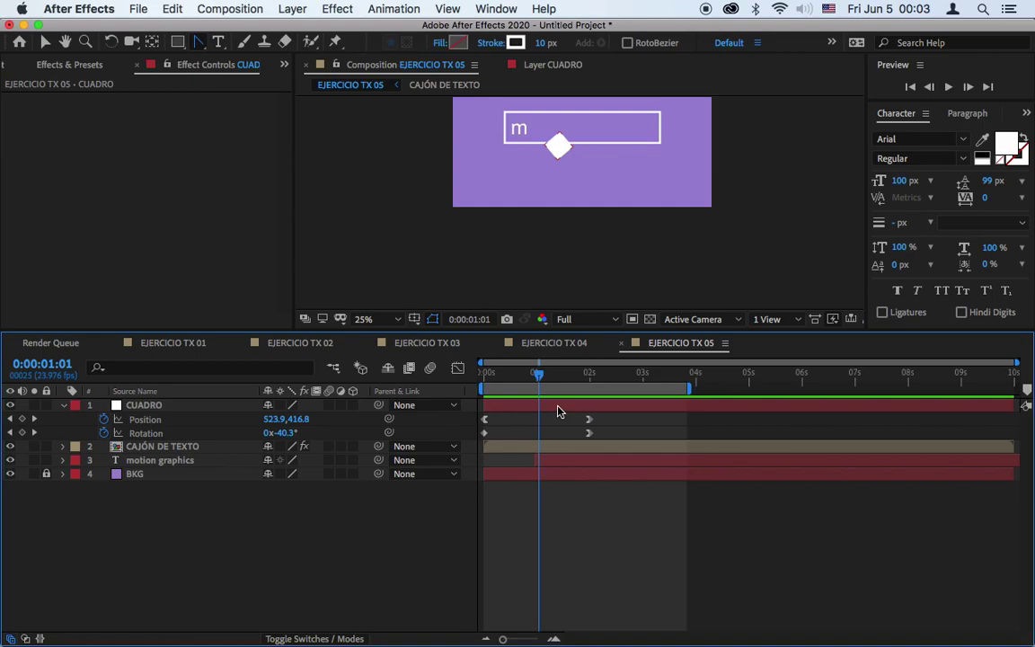
Step: Duplicate the CUADRO layer and set the copy's Position at 0:00:02:00 to 819.0,478.0, right of the original square
left_click_drag(538, 374, 590, 379)
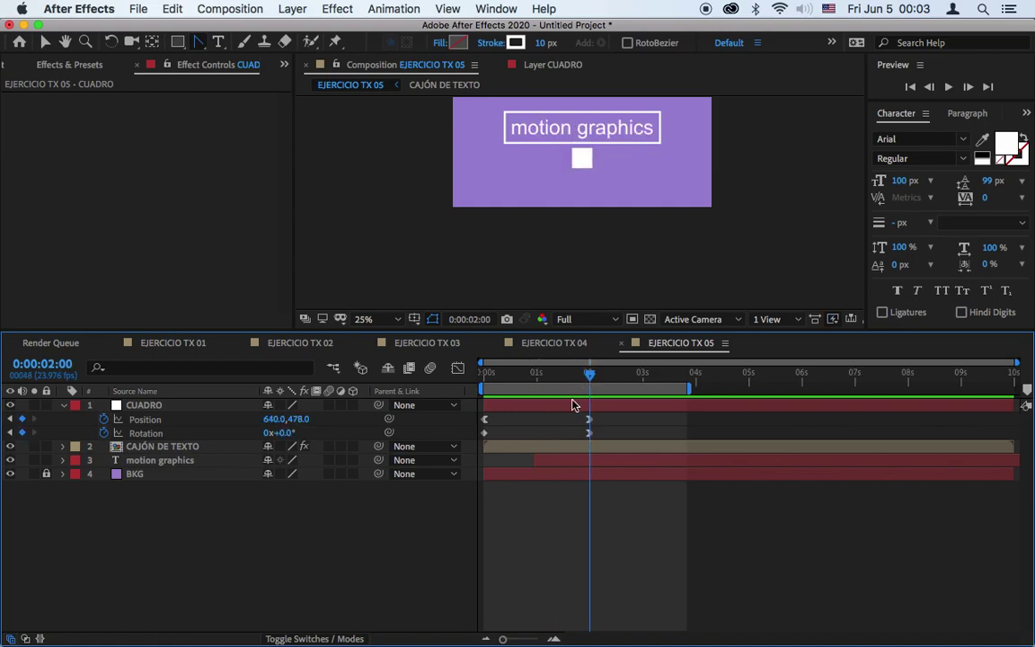
left_click(573, 406)
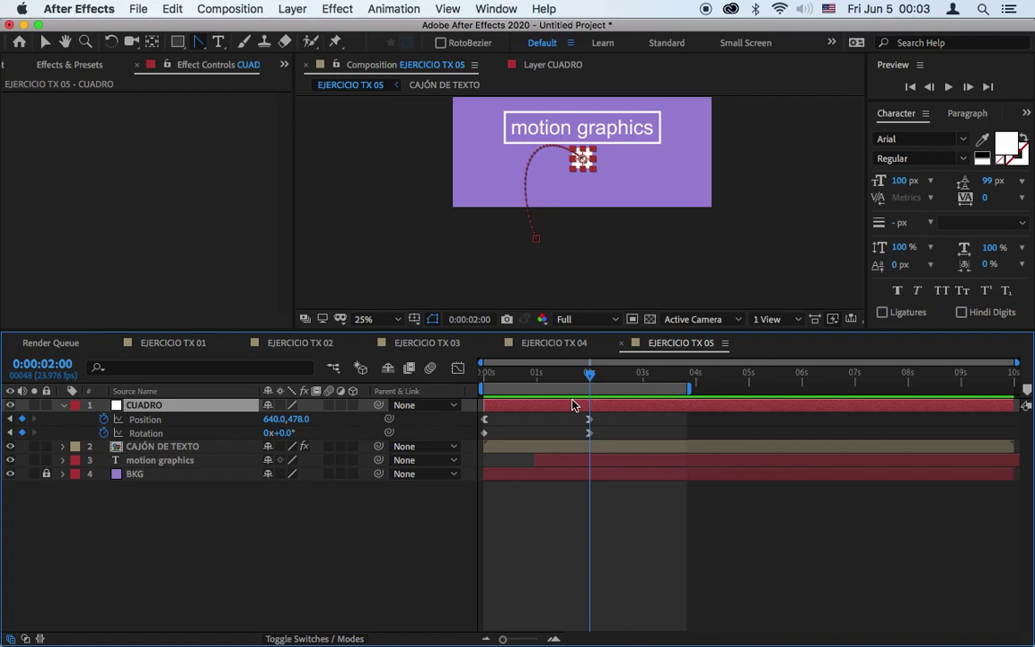
key("super+d")
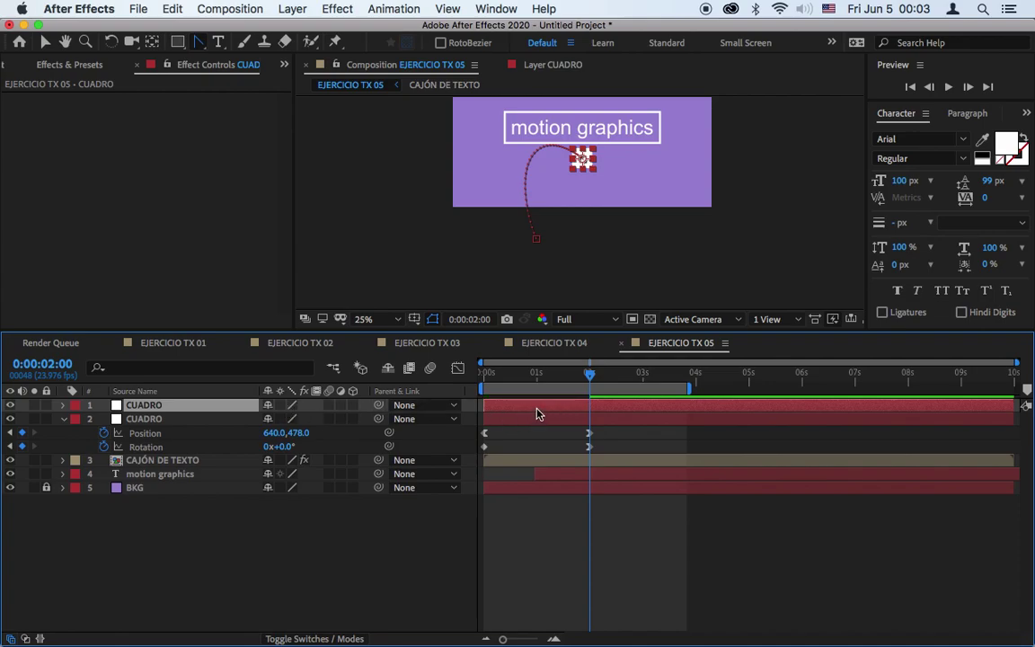
key("p")
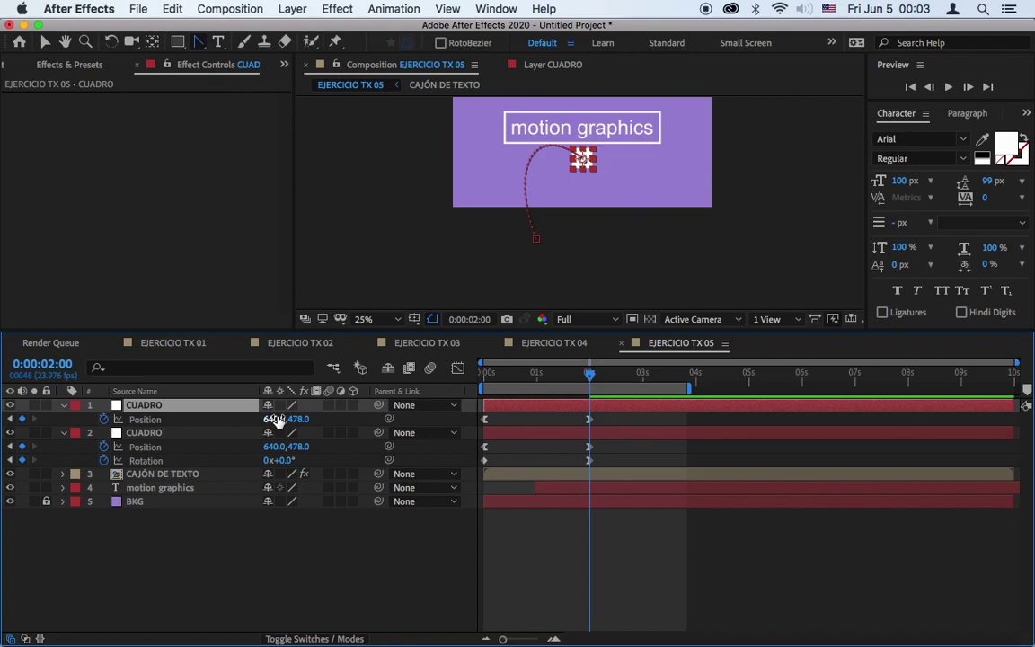
left_click_drag(277, 420, 469, 422)
left_click_drag(283, 425, 239, 430)
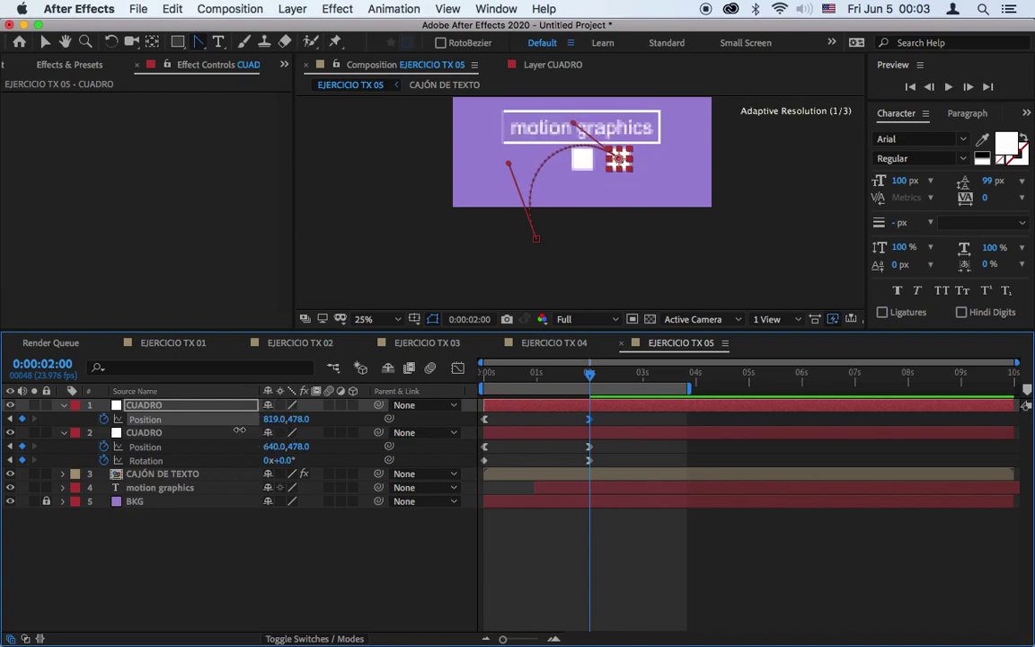
Step: Duplicate the original center CUADRO layer and set the copy's Position at 0:00:02:00 to 463.0,478.0, left of the original square
left_click(562, 417)
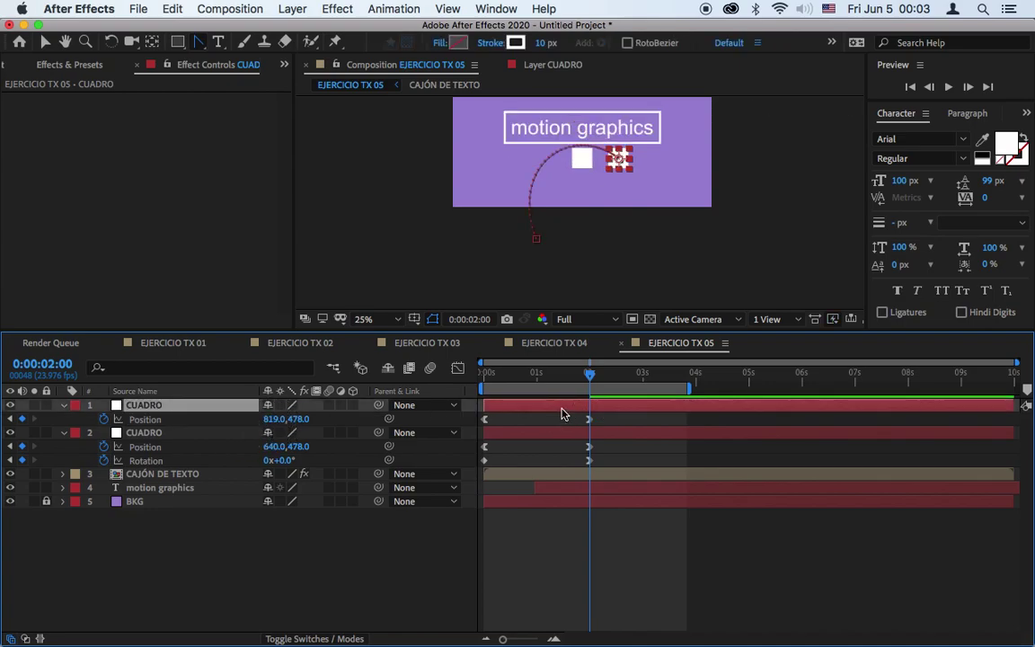
left_click(562, 435)
key("super+d")
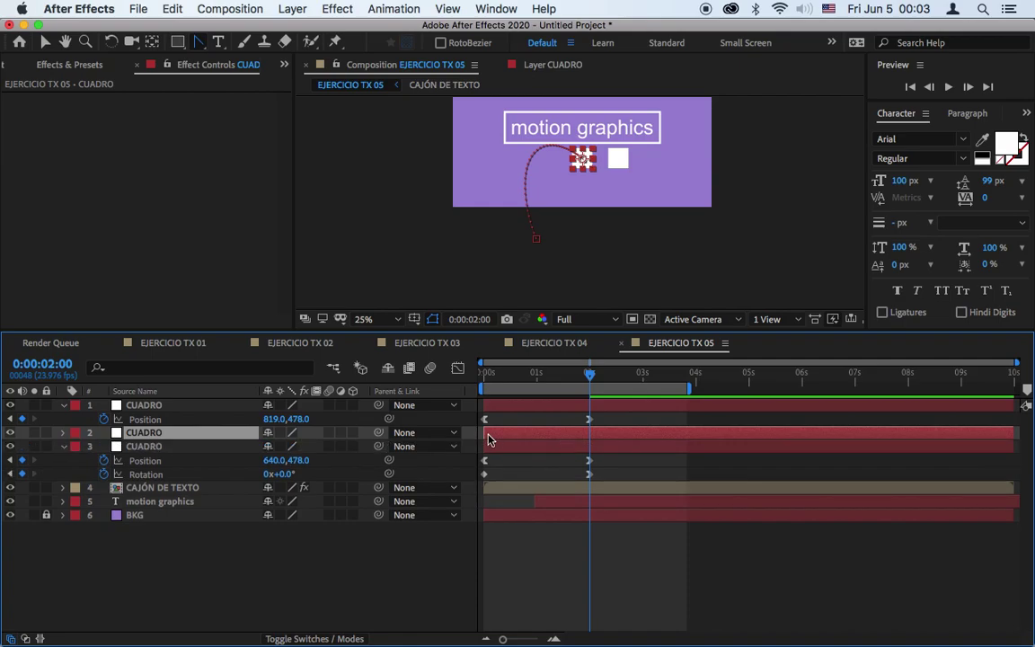
key("p")
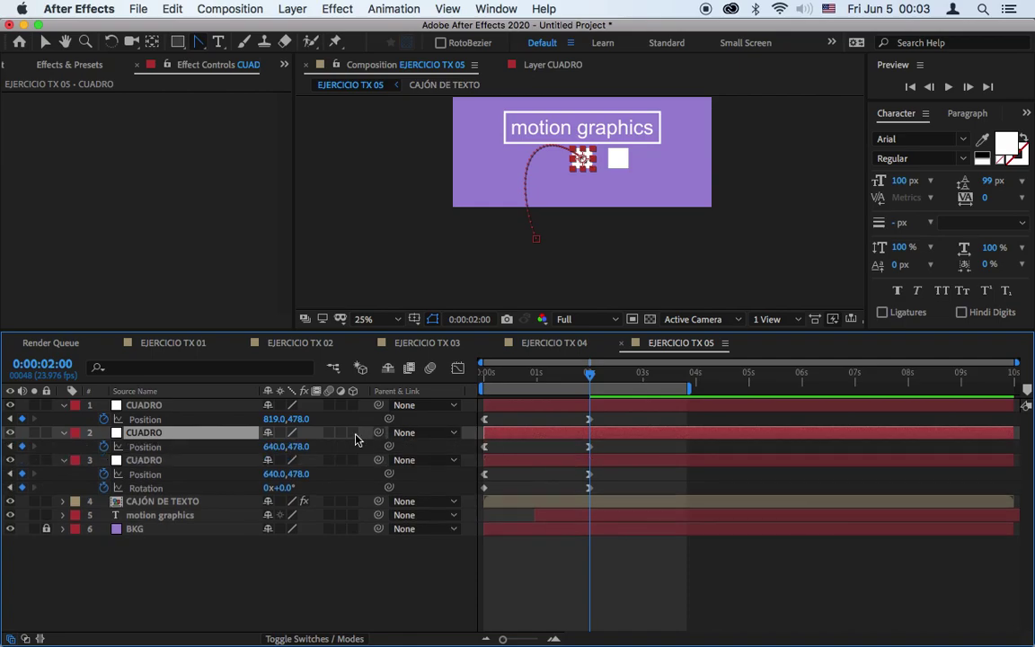
left_click(589, 448)
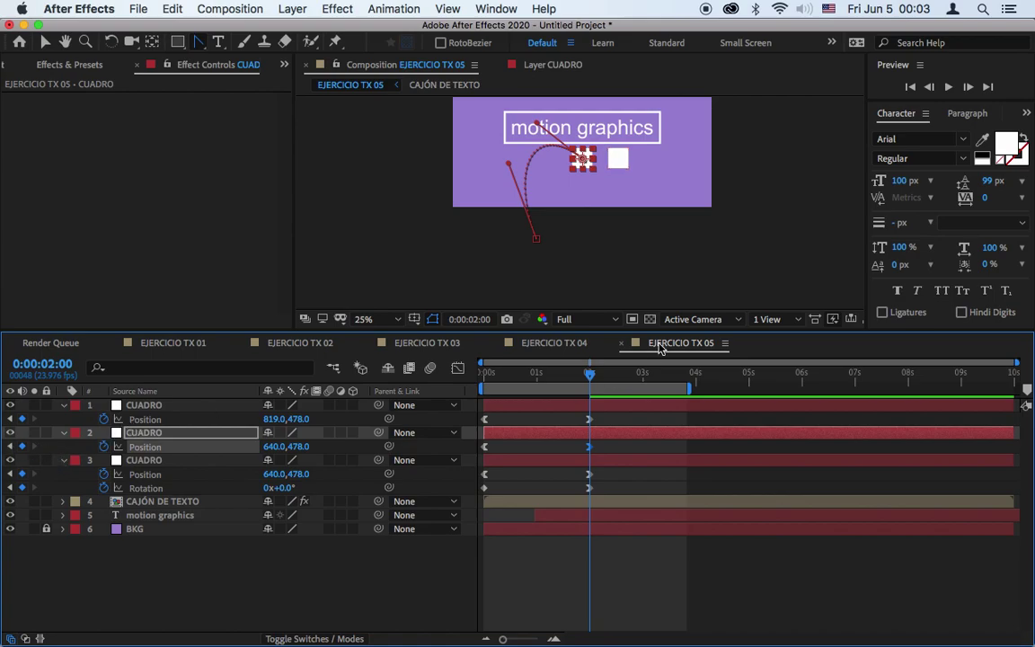
left_click_drag(273, 449, 185, 498)
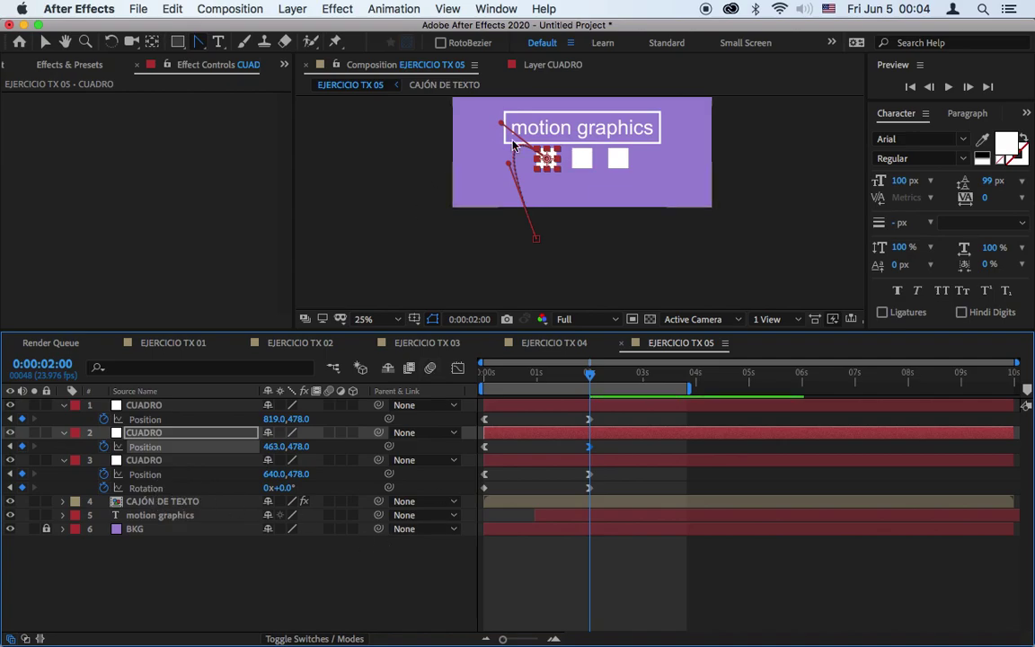
Step: Reshape the motion path handles of the left and right CUADRO copies so both paths bulge to the right, and preview the movement
left_click_drag(501, 125, 573, 206)
left_click_drag(509, 167, 564, 226)
left_click(593, 406)
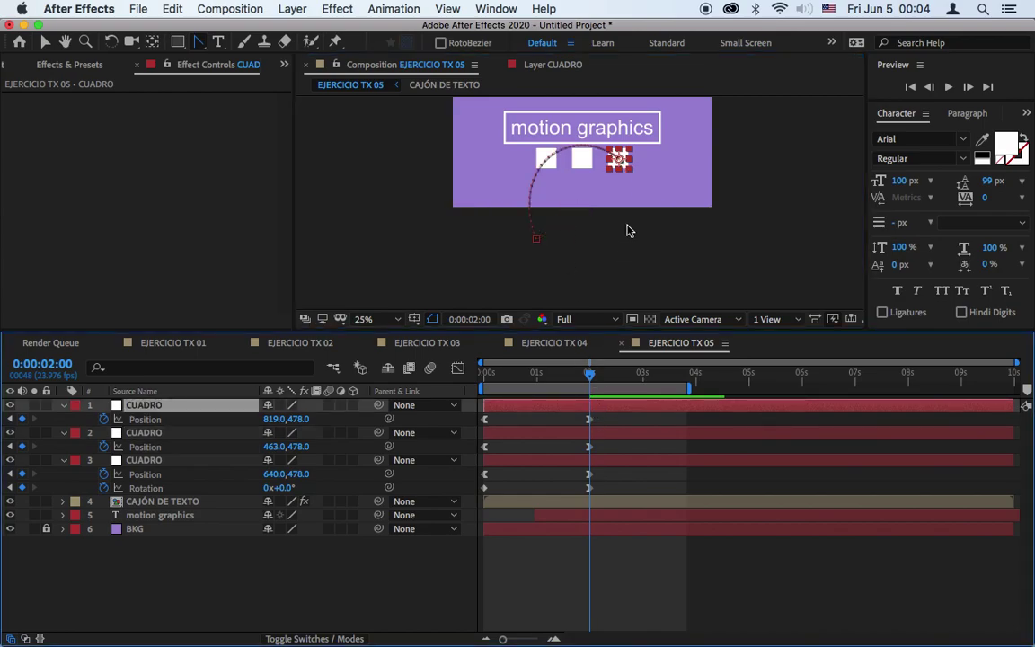
left_click_drag(537, 240, 650, 218)
left_click_drag(575, 124, 701, 135)
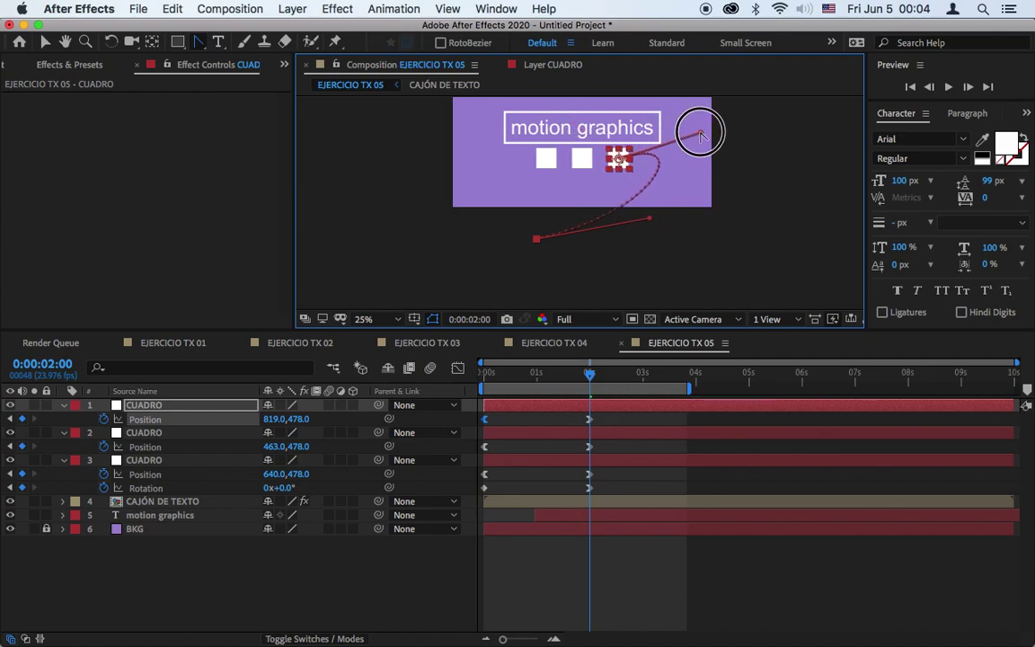
left_click(947, 87)
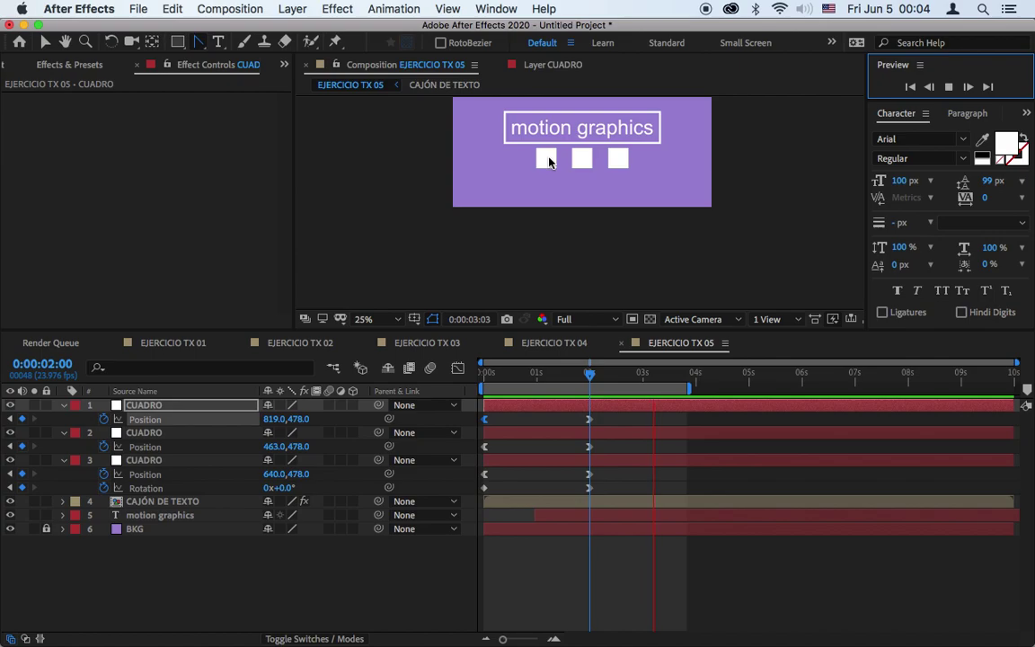
left_click(557, 430)
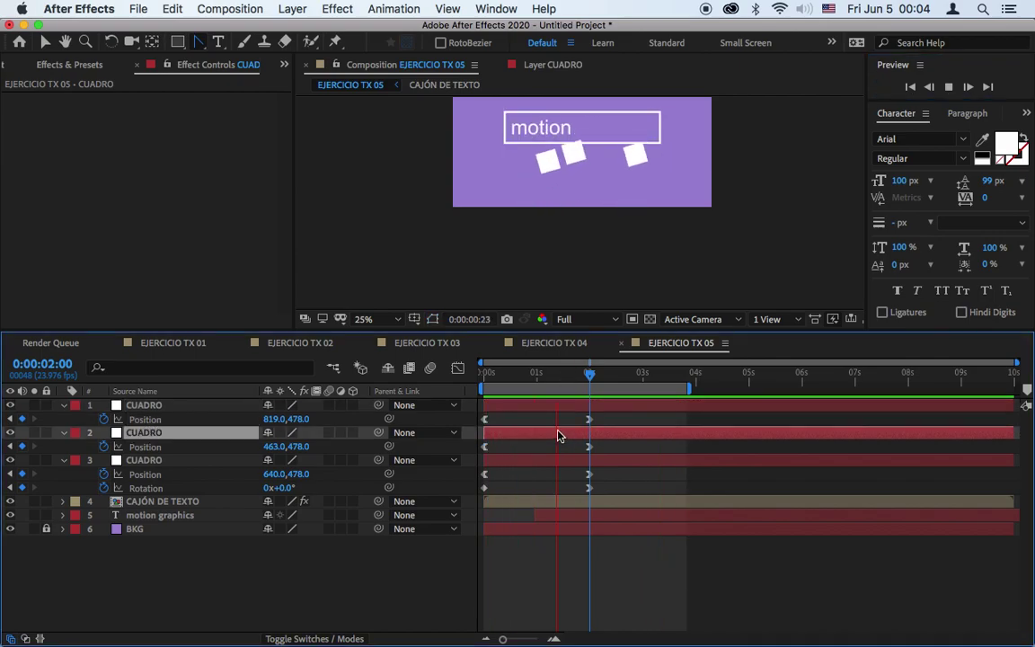
key("space")
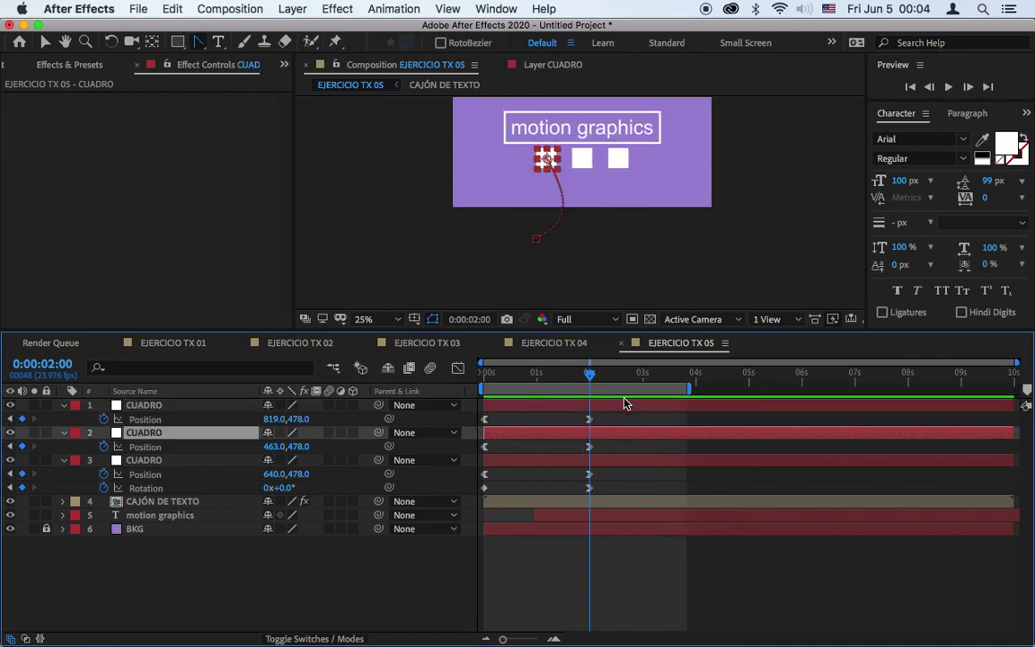
Step: Turn the right CUADRO copy into a circle by adding a full-size elliptical mask to its layer
left_click(625, 404)
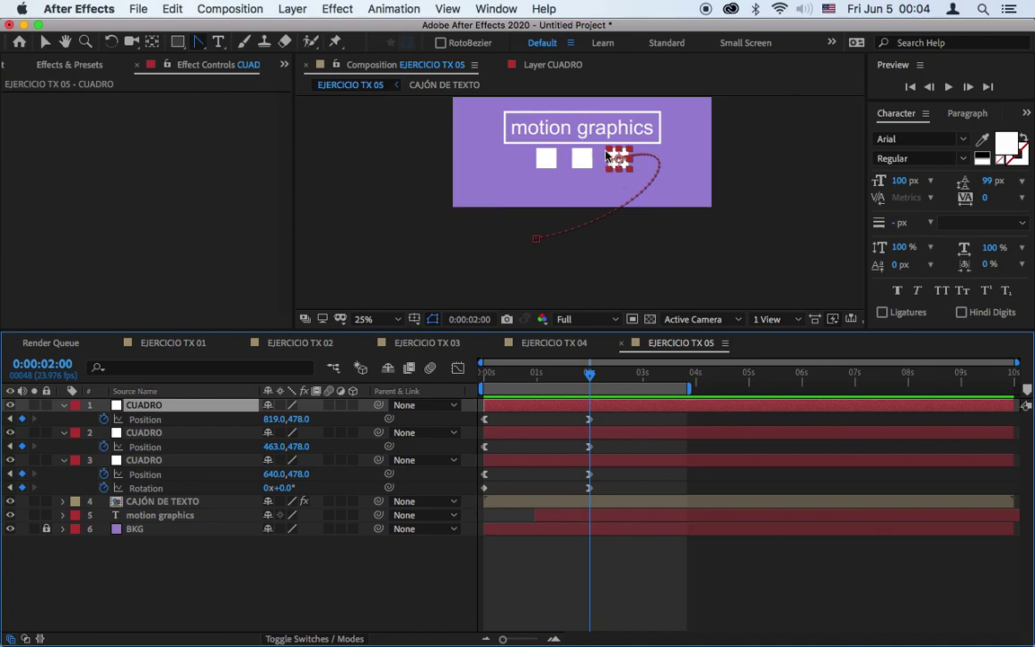
left_click(183, 45)
left_click_drag(186, 43, 239, 86)
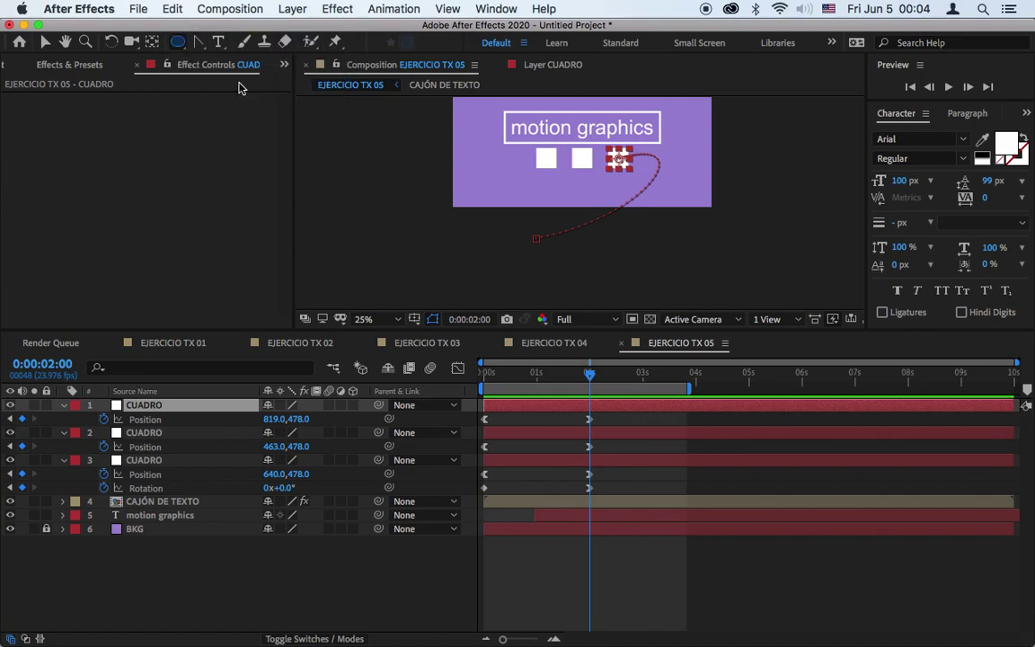
double_click(179, 47)
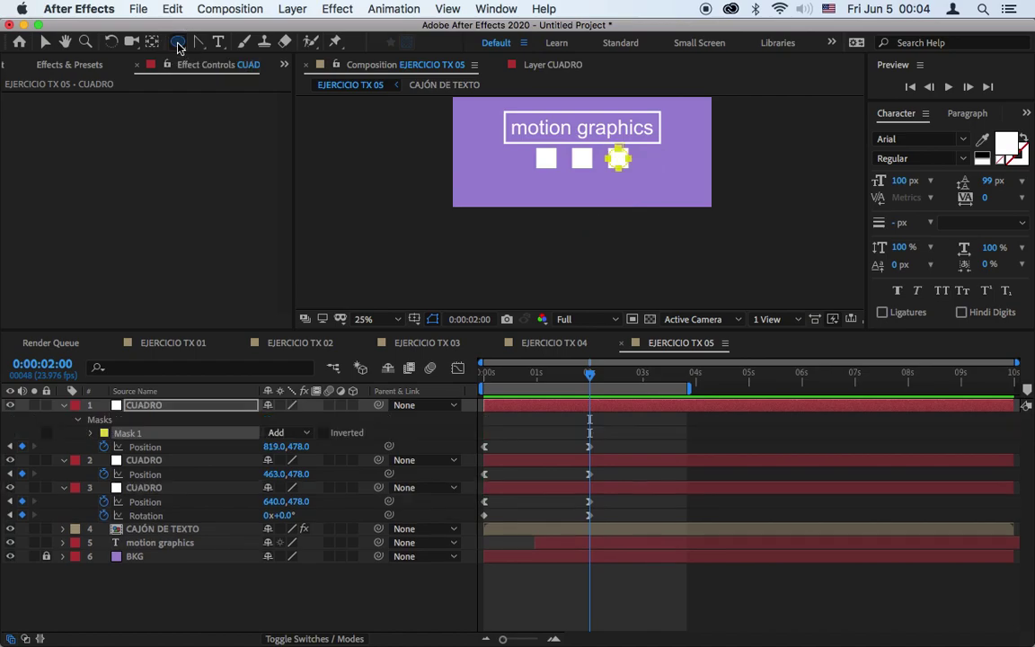
key("v")
left_click(409, 582)
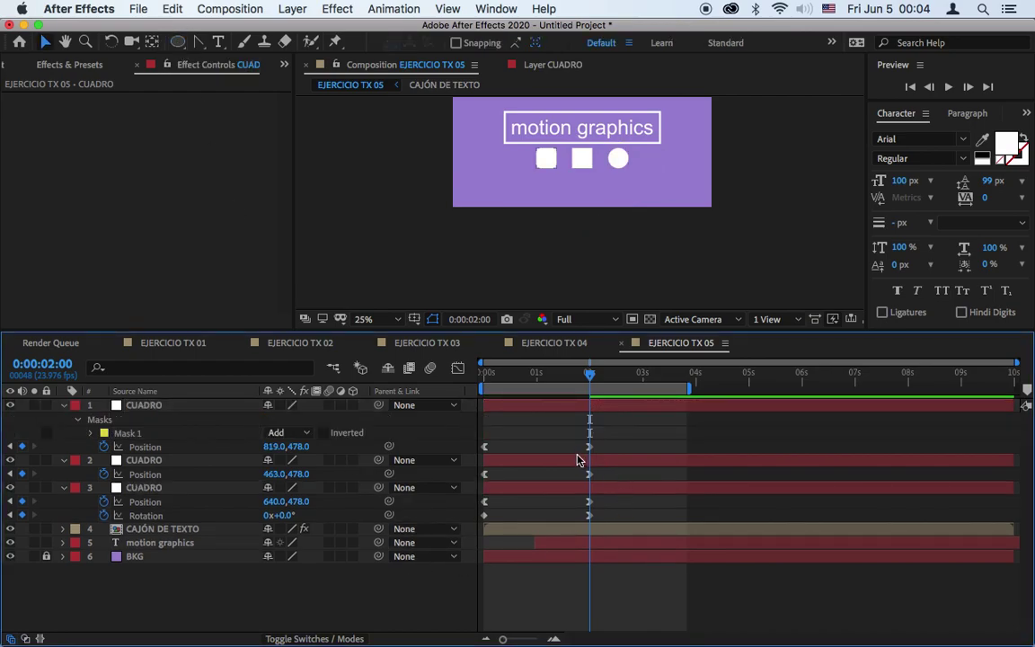
Step: Draw a rectangular mask around the left CUADRO square with the Rectangle tool
left_click(527, 459)
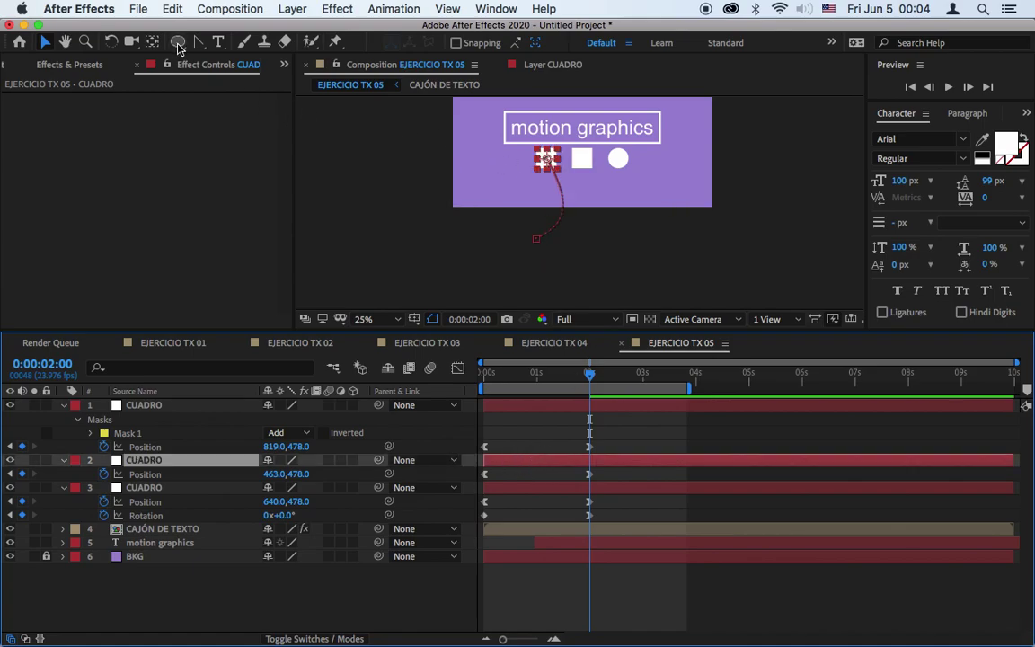
left_click_drag(177, 46, 267, 44)
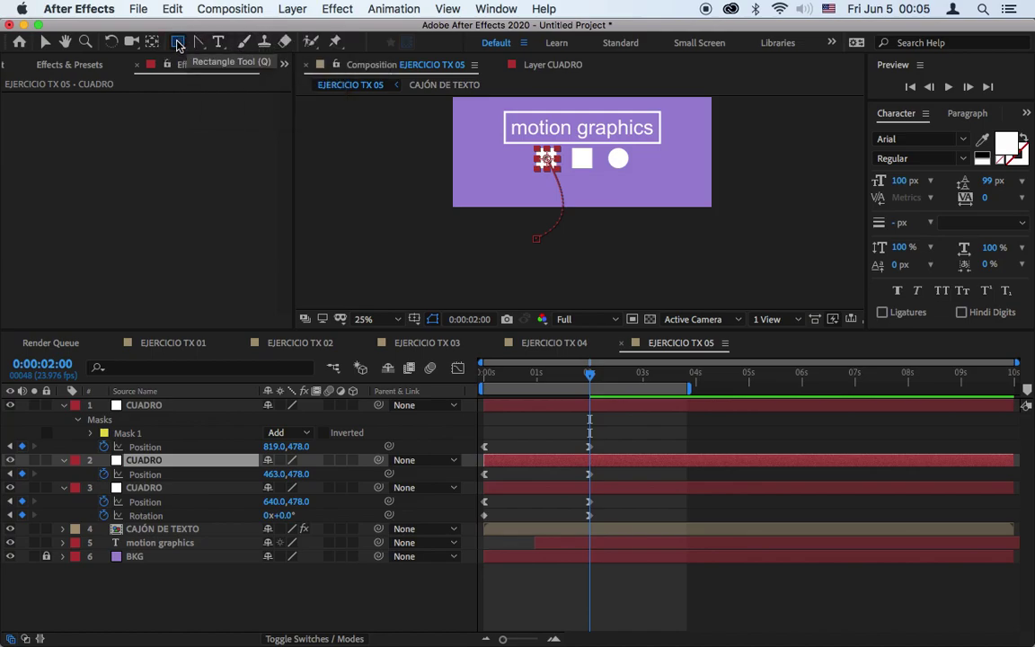
left_click_drag(534, 146, 559, 171)
key("v")
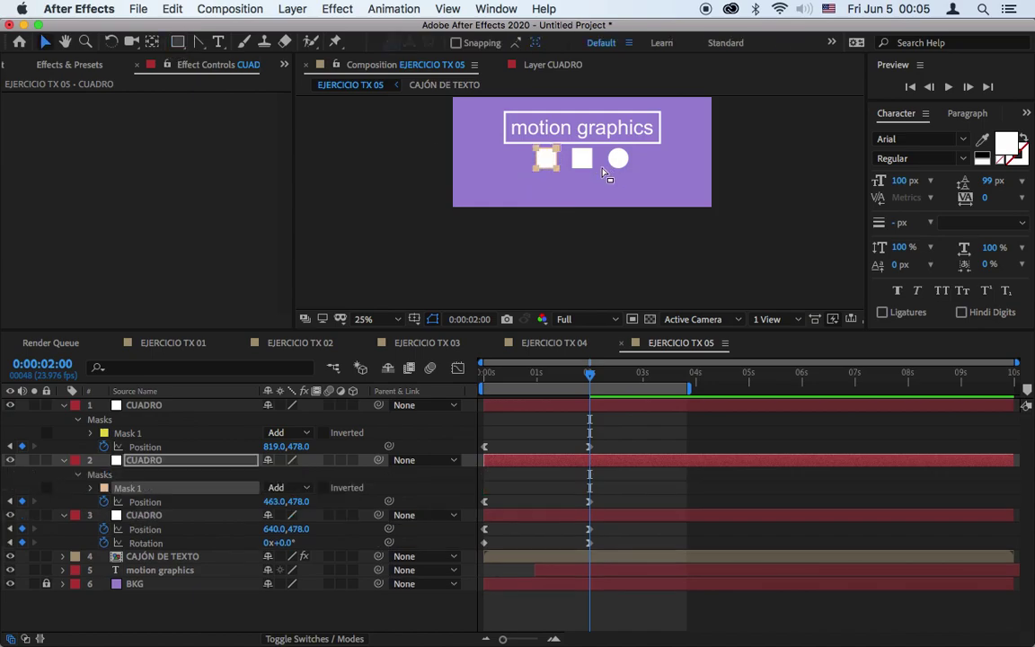
Step: Bring the circle closer to the middle square by setting its Position at 0:00:02:00 to 803.0,478.0
scroll(557, 163, "up", 4)
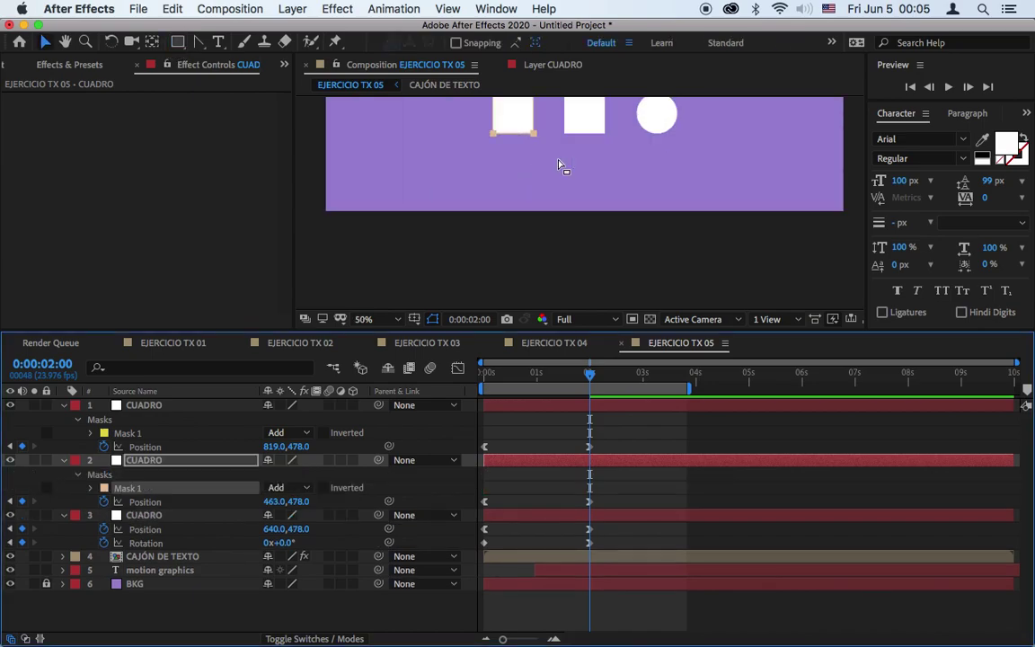
left_click_drag(534, 167, 547, 358)
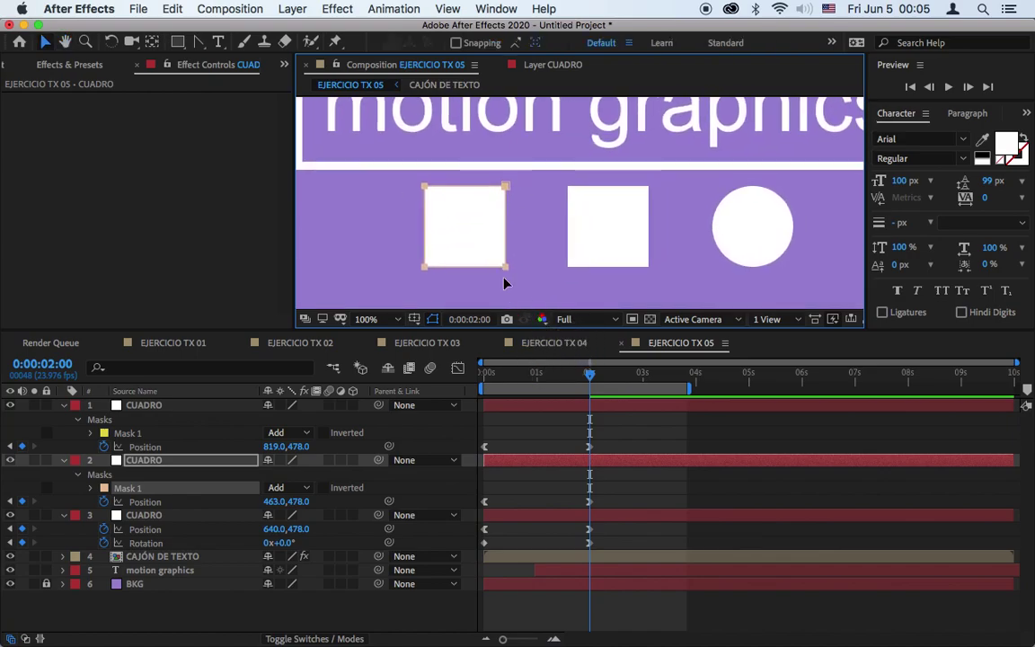
left_click_drag(515, 330, 504, 372)
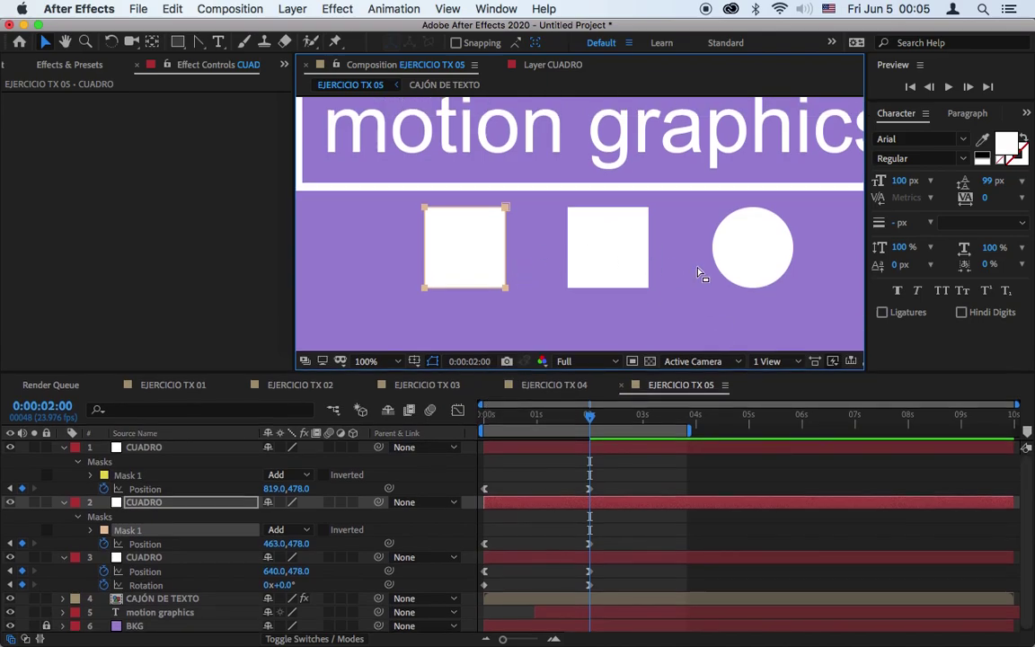
left_click(613, 559)
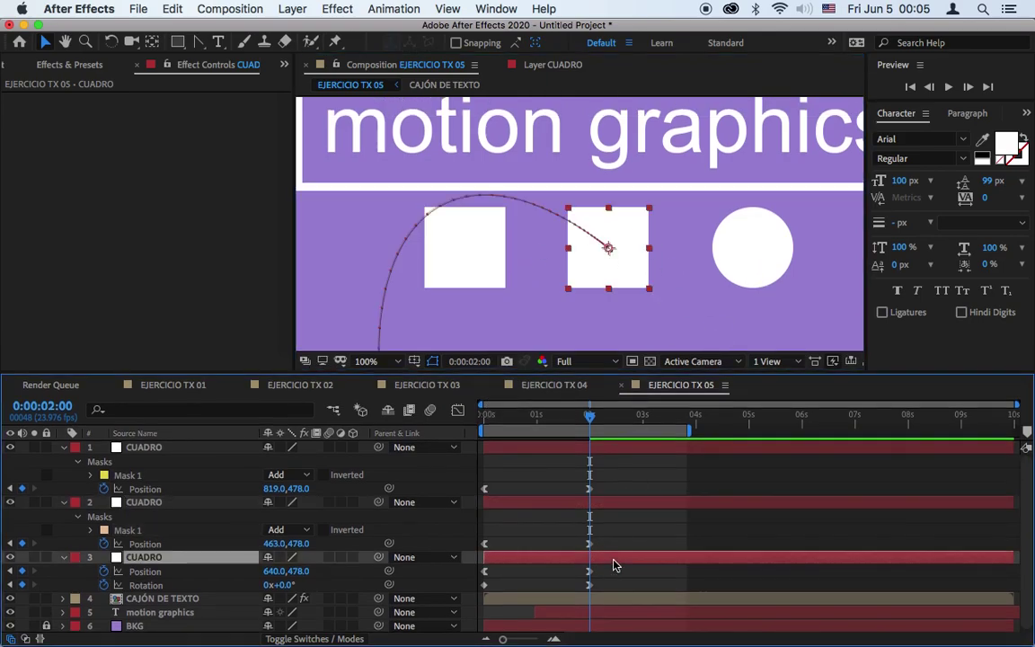
left_click(606, 447)
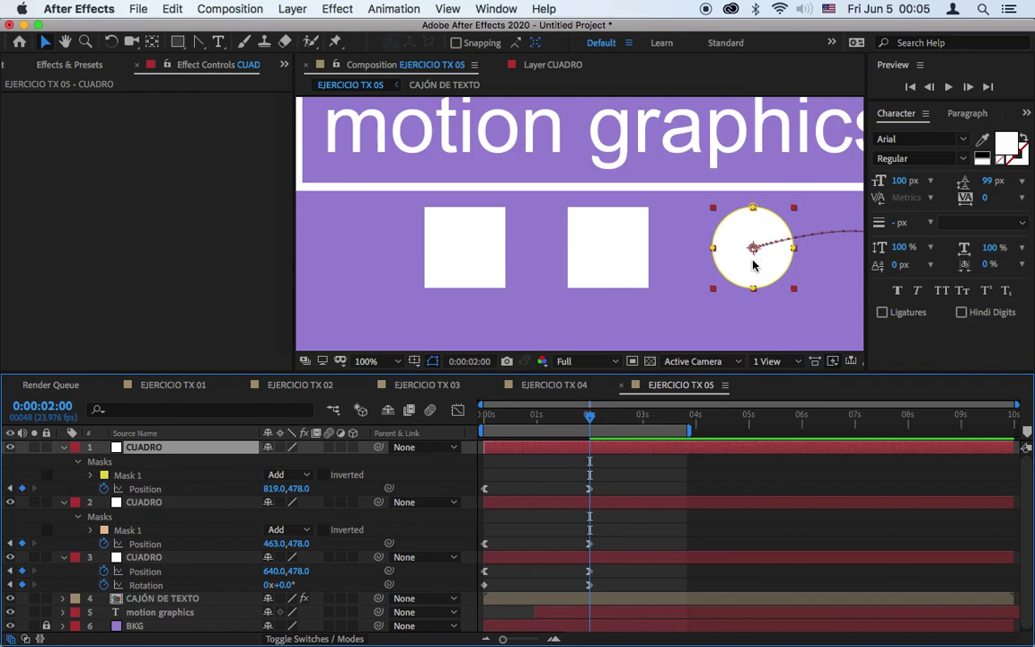
left_click(590, 490)
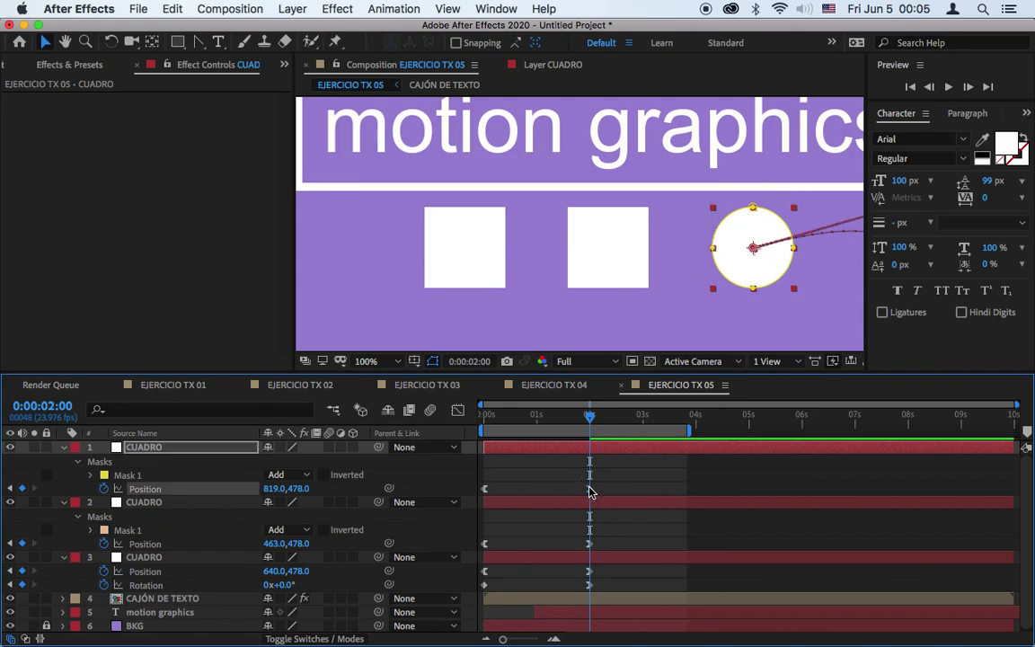
left_click_drag(272, 493, 259, 497)
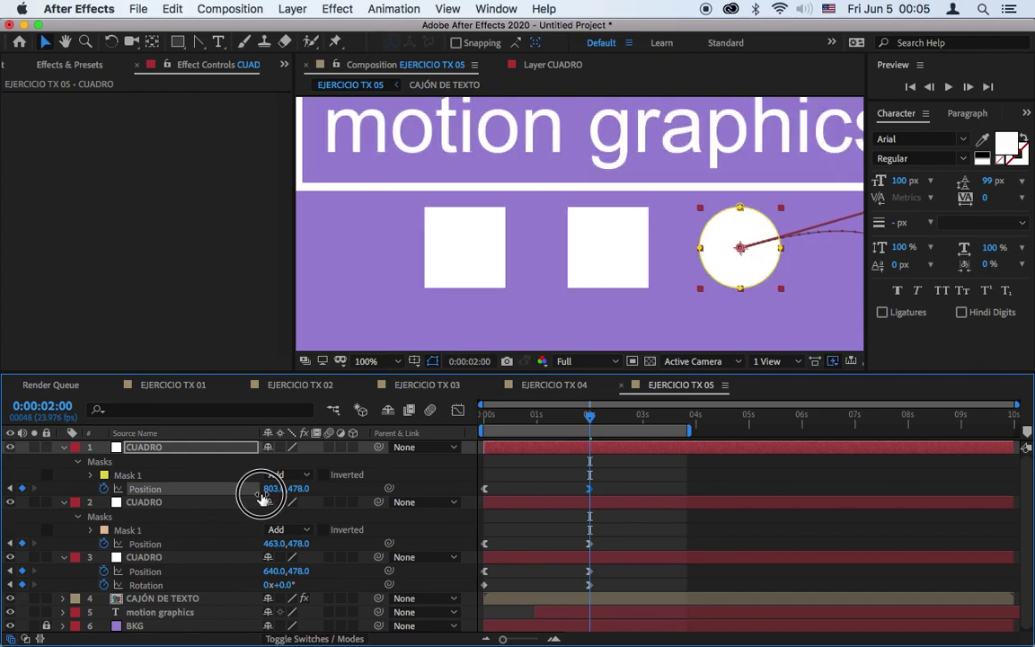
left_click(560, 504)
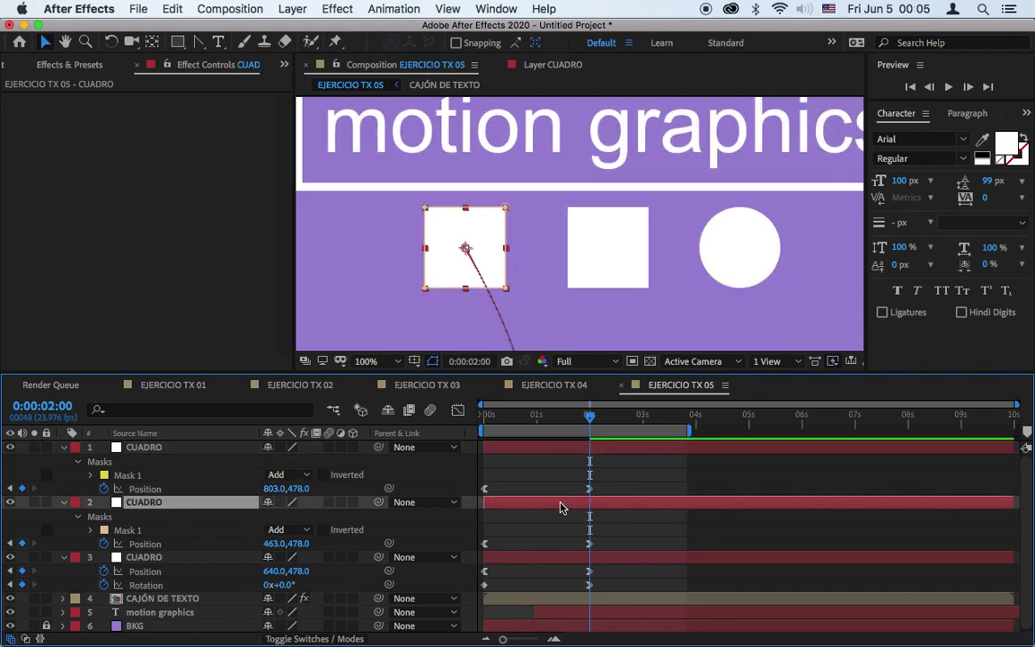
left_click(508, 210)
left_click(424, 287)
left_click(425, 207)
left_click(377, 231)
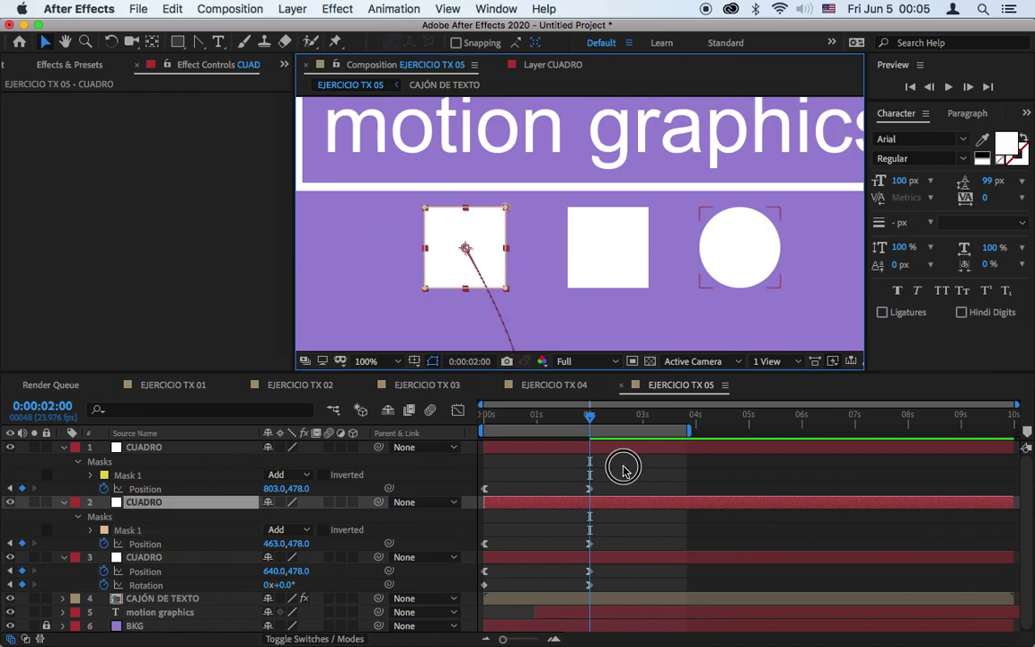
left_click(623, 469)
Step: Change the color of Mask 1 on the left CUADRO layer to green, 16BA16
left_click(128, 534)
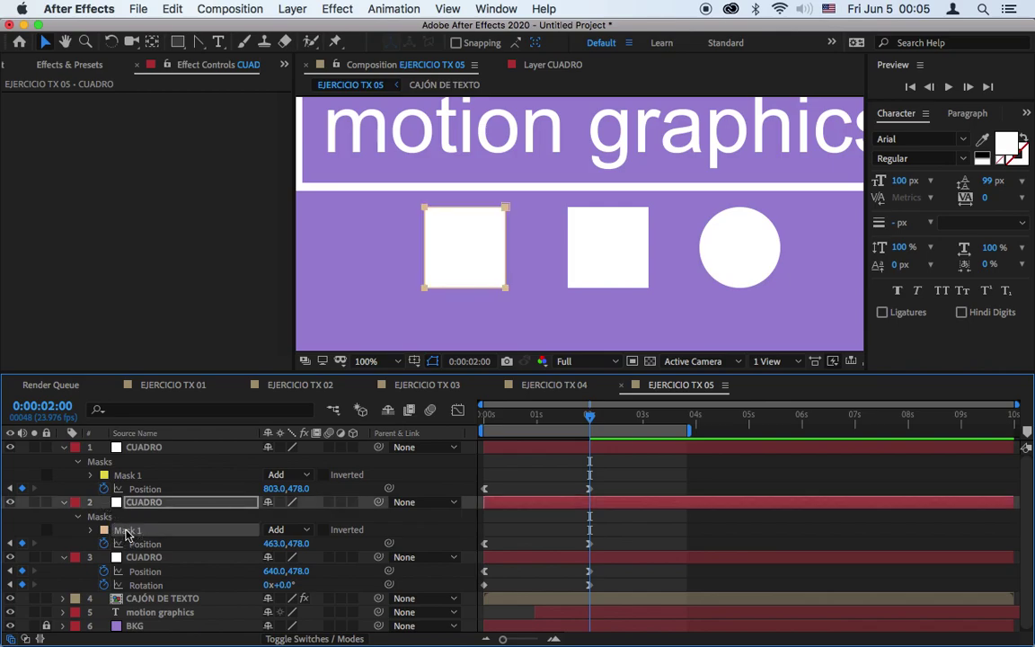
left_click(194, 478)
left_click(137, 532)
left_click(105, 531)
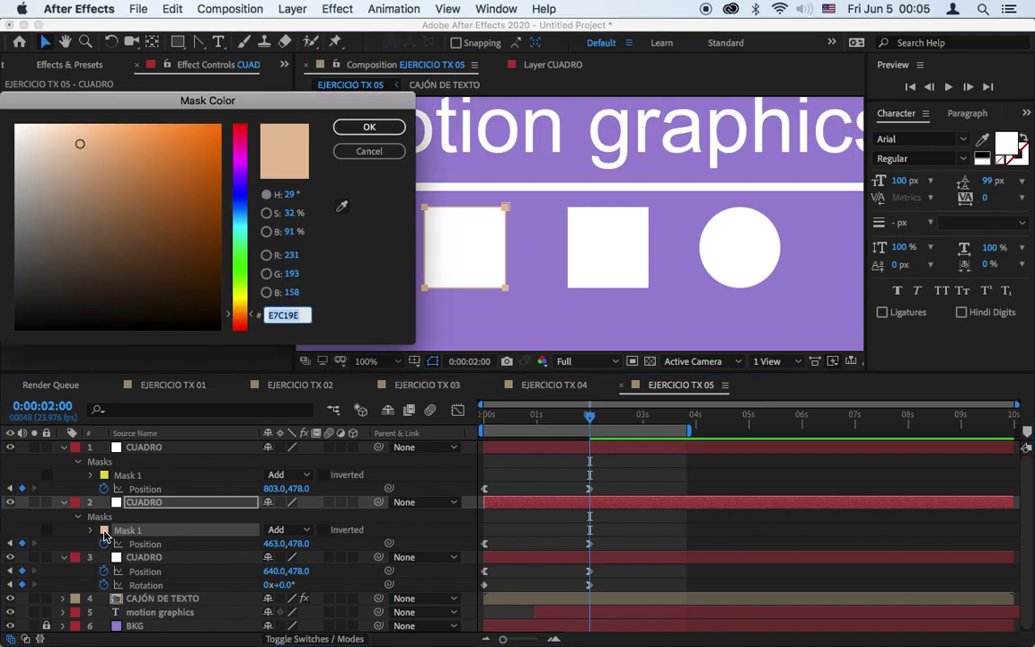
left_click_drag(243, 235, 240, 261)
left_click(197, 175)
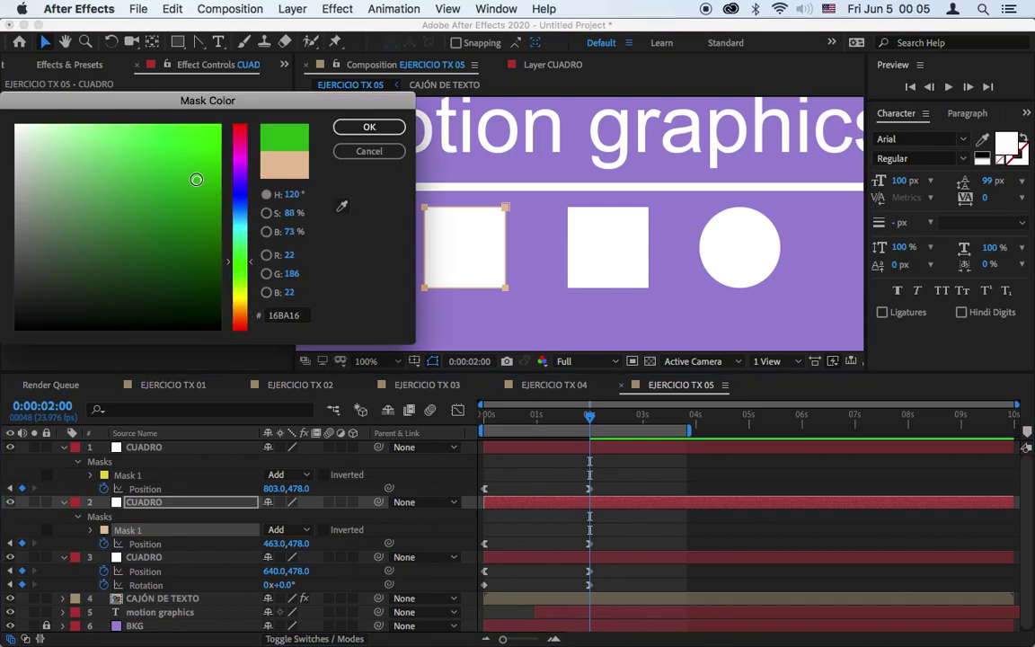
left_click(363, 127)
Step: Reshape the left square's mask into a triangle by deleting its upper-right vertex and centering the upper-left vertex above the base
left_click(494, 232)
left_click(505, 210)
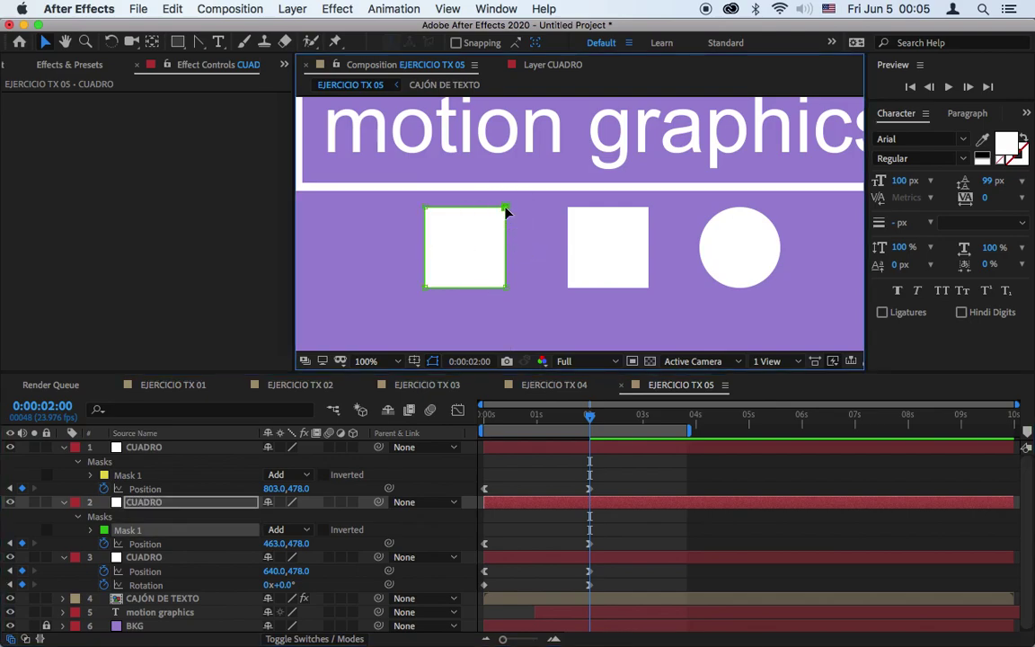
left_click(506, 288)
left_click(505, 209)
left_click(483, 216)
left_click(507, 208)
key("Delete")
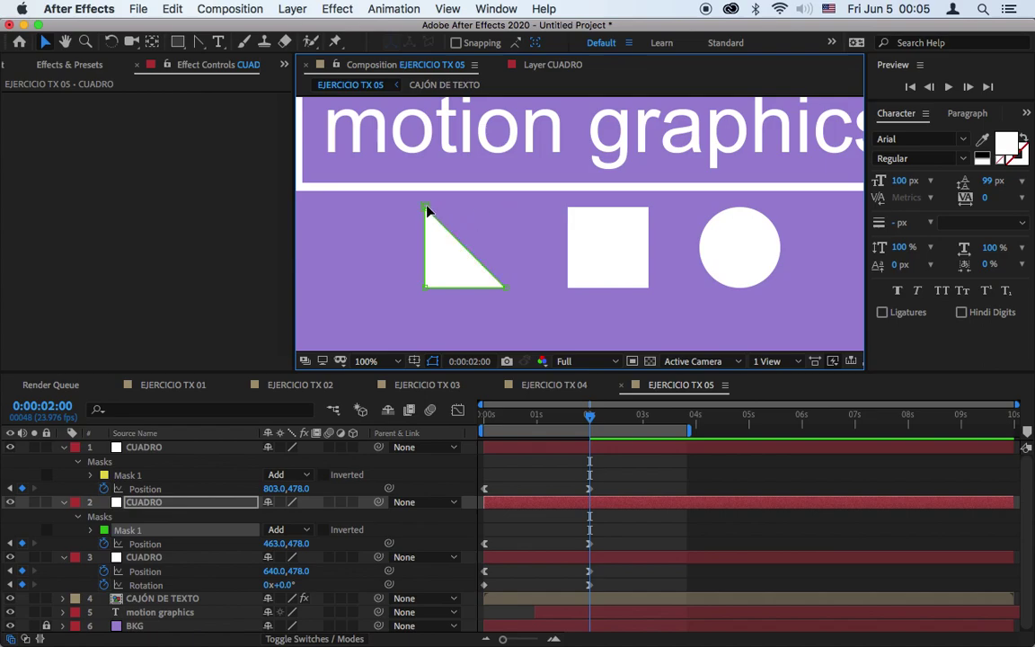
left_click_drag(425, 209, 469, 213)
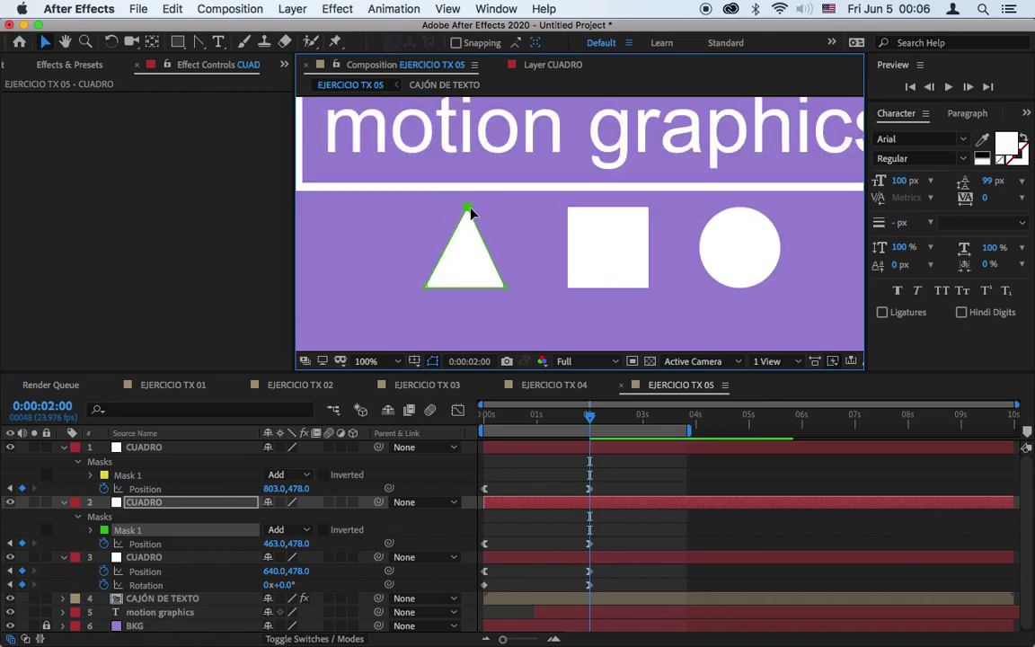
Step: Deselect the layers, zoom the composition out to 50% and enlarge its viewing area to show the whole frame
left_click(616, 485)
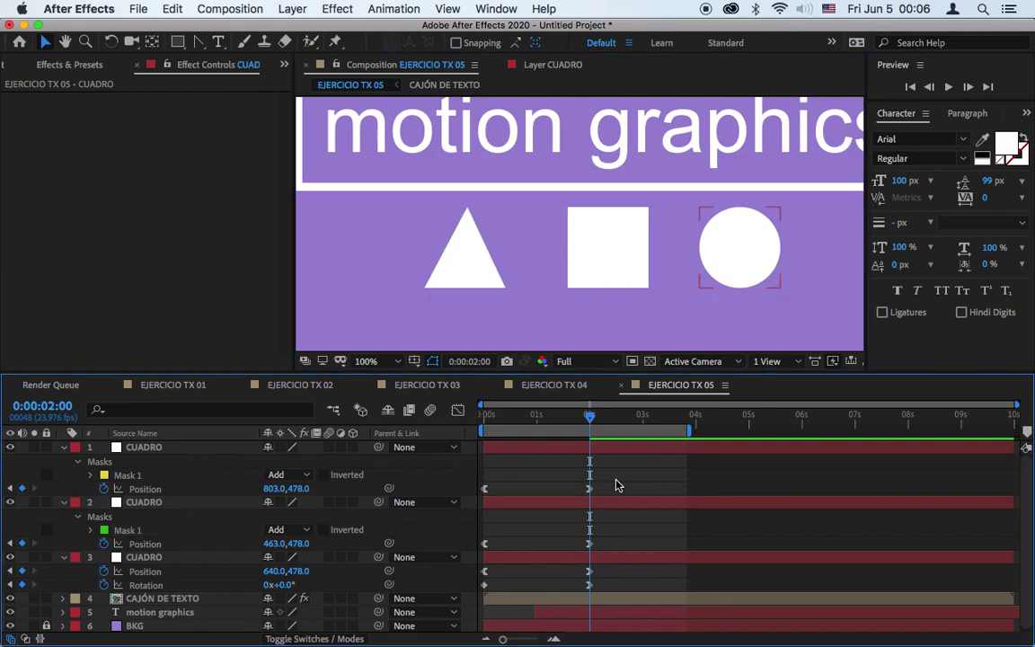
key("comma")
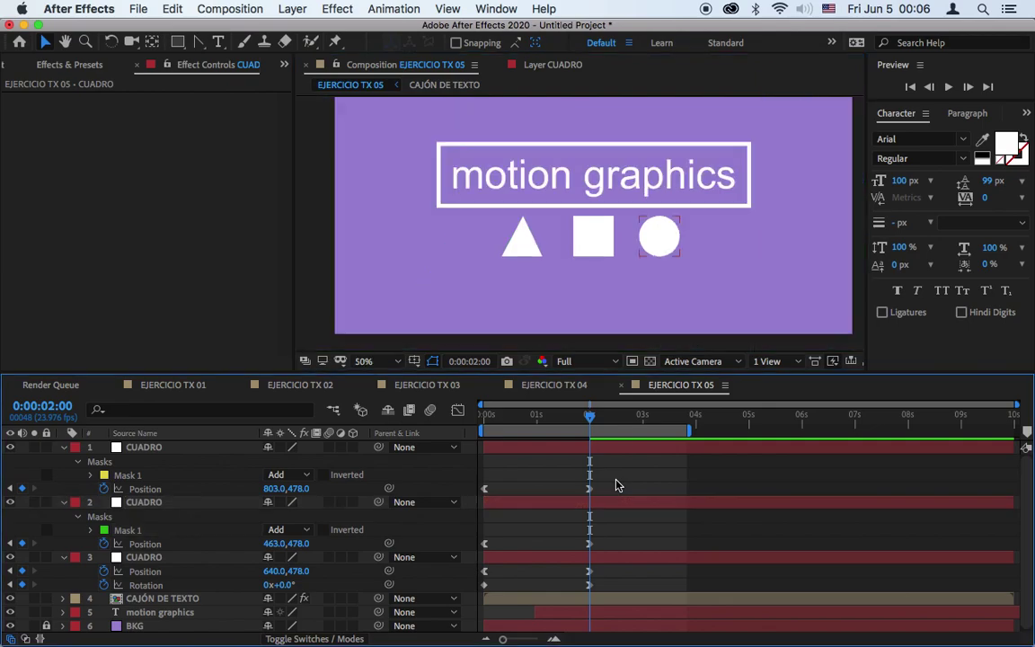
left_click_drag(605, 374, 633, 465)
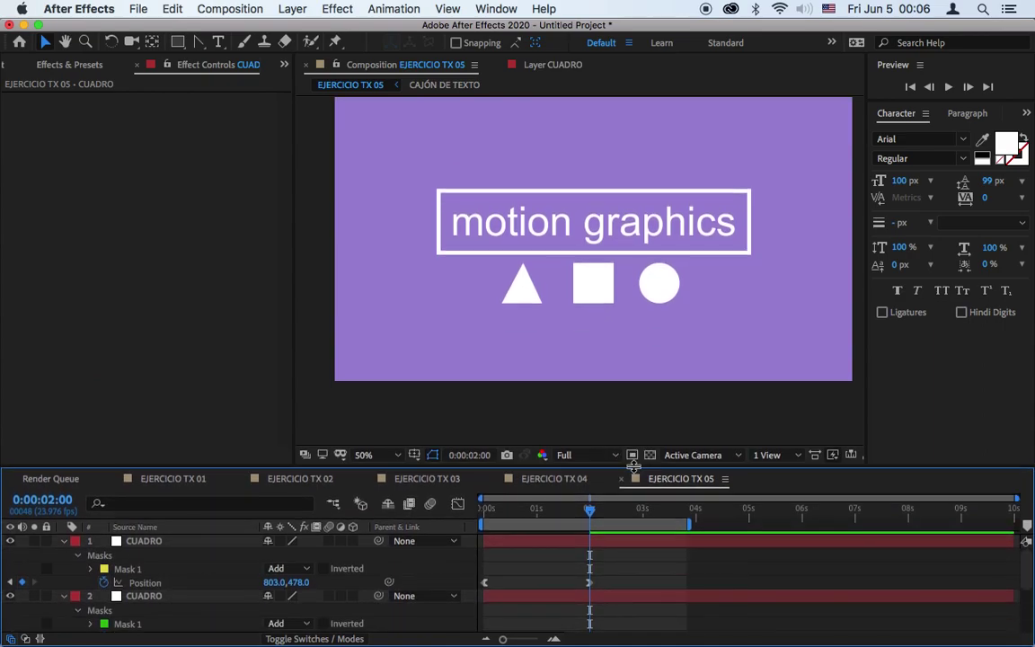
Step: Stagger the shapes' entrances by shifting the circle's layer to start at about 0.8 s and the triangle's layer at about 1.5 s
left_click(947, 90)
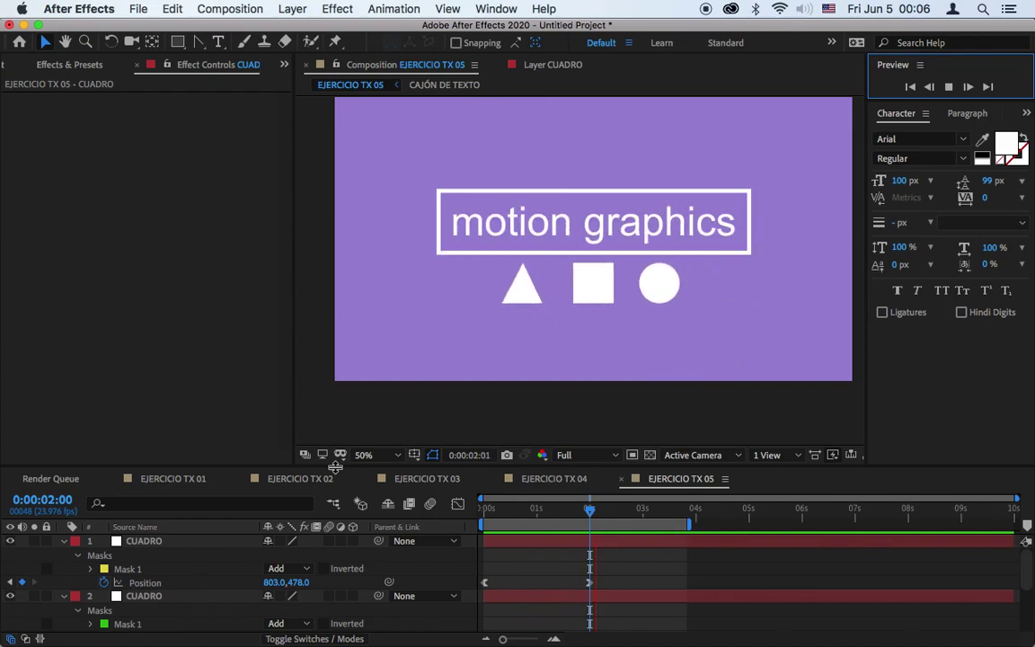
left_click_drag(334, 467, 339, 355)
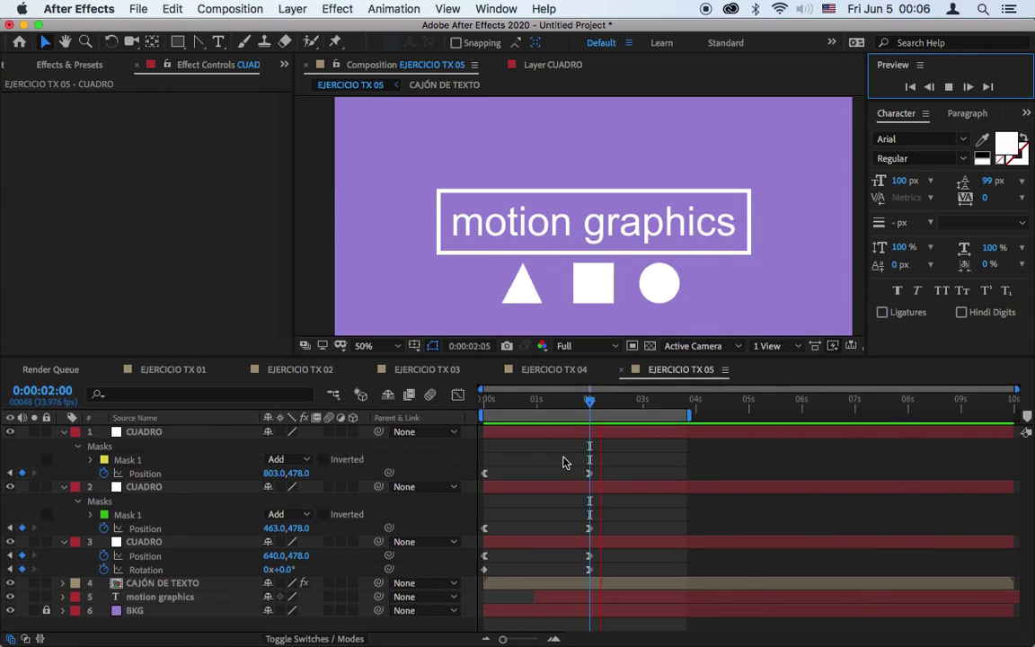
left_click_drag(543, 436, 588, 434)
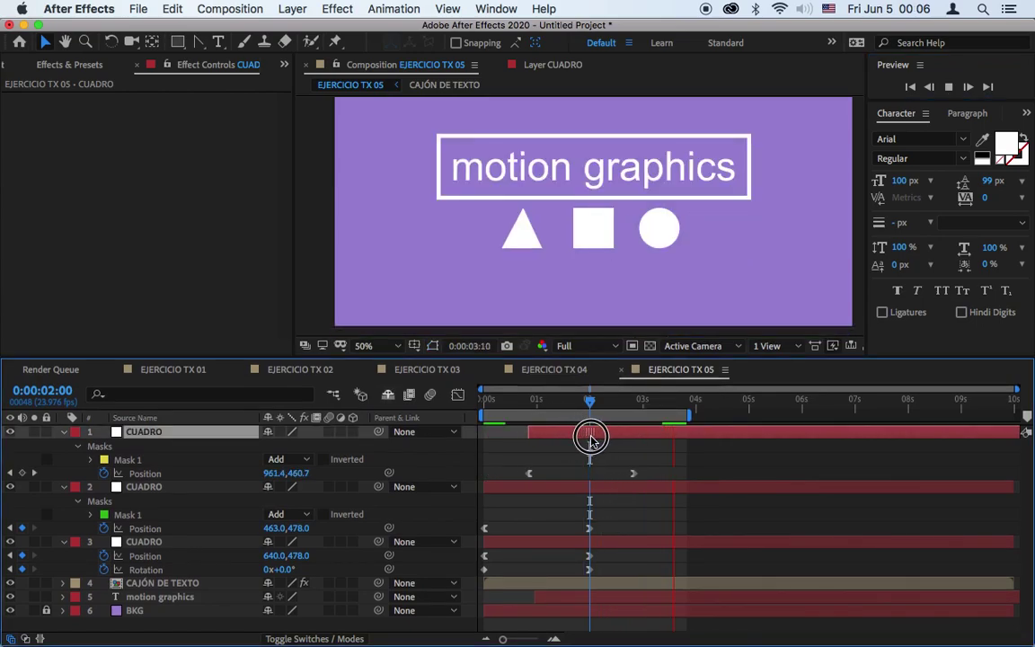
left_click_drag(554, 498, 634, 493)
Step: Extend the work area's end to about 4.6 s and preview the staggered animation in a taller composition view
left_click_drag(691, 413, 731, 415)
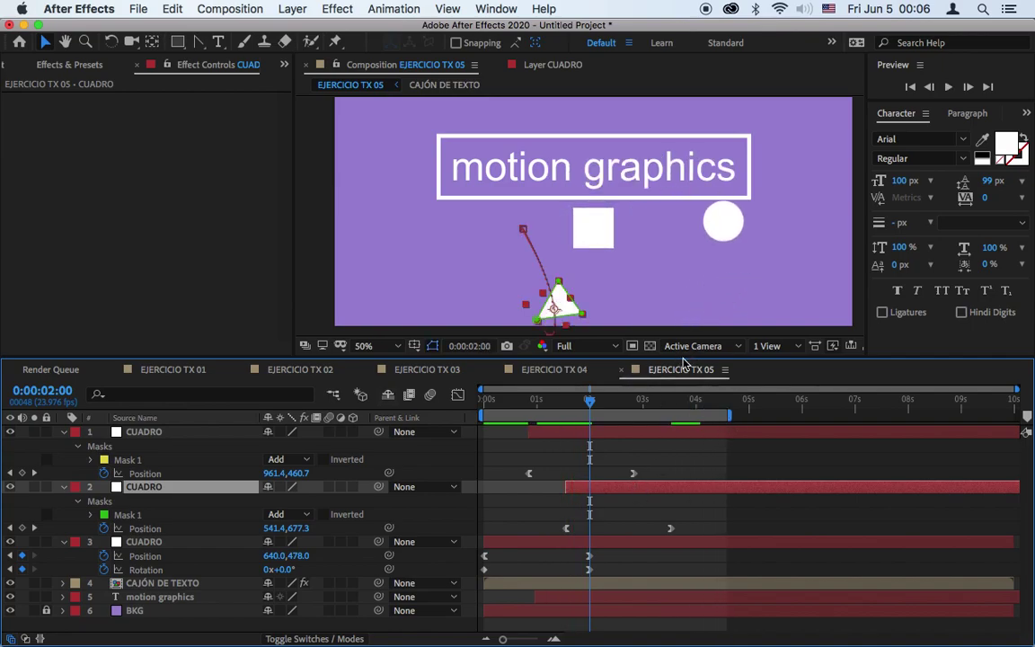
left_click_drag(684, 357, 696, 418)
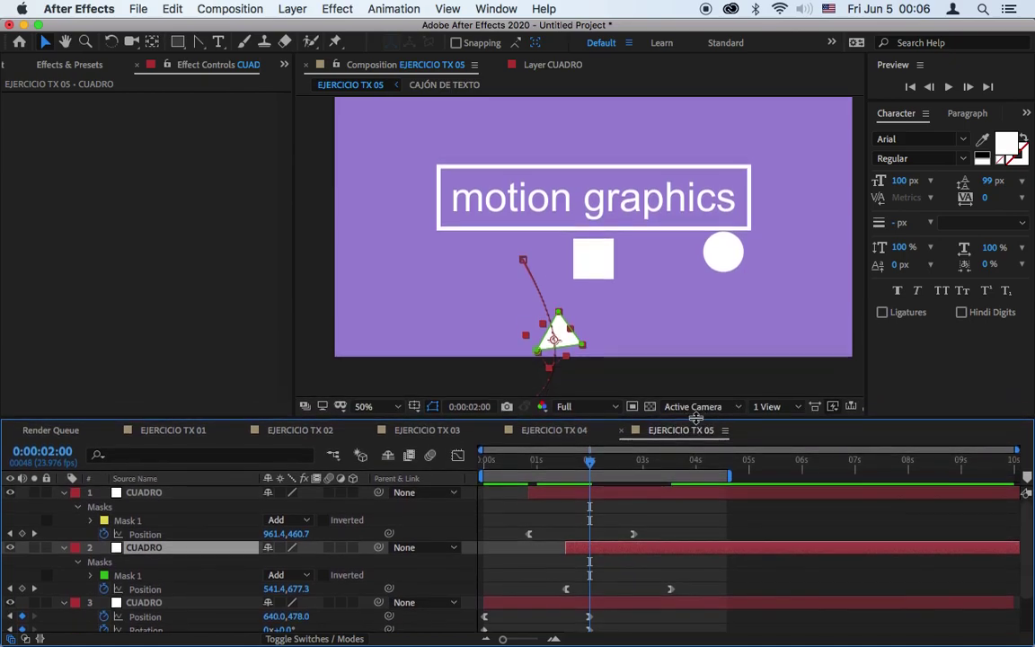
left_click(949, 87)
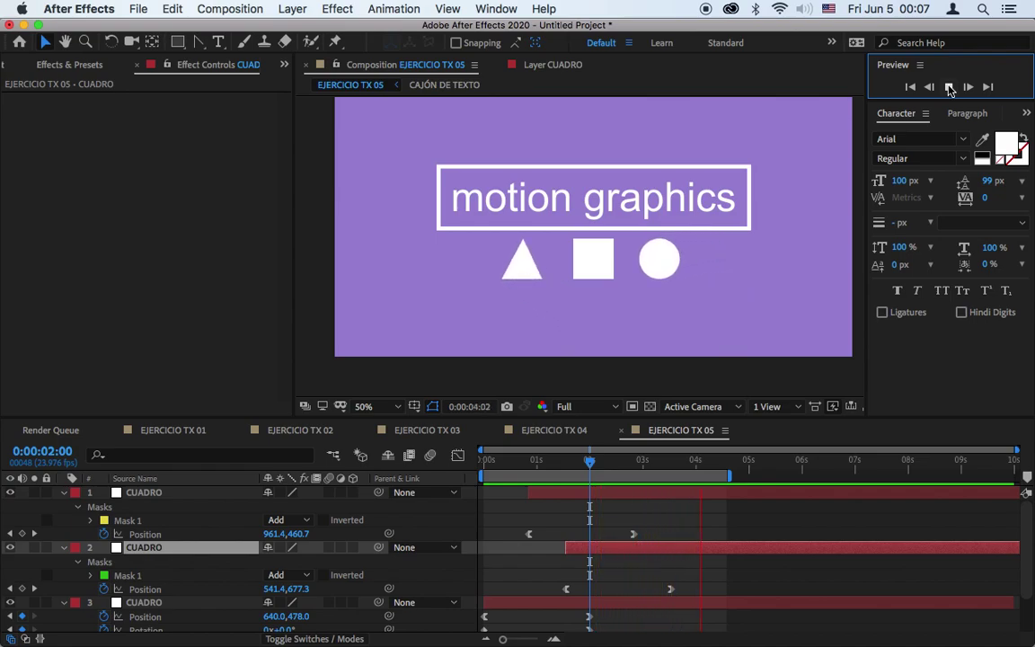
Step: Collapse the properties of the three CUADRO layers and enable motion blur on each of them
left_click(62, 492)
left_click(63, 505)
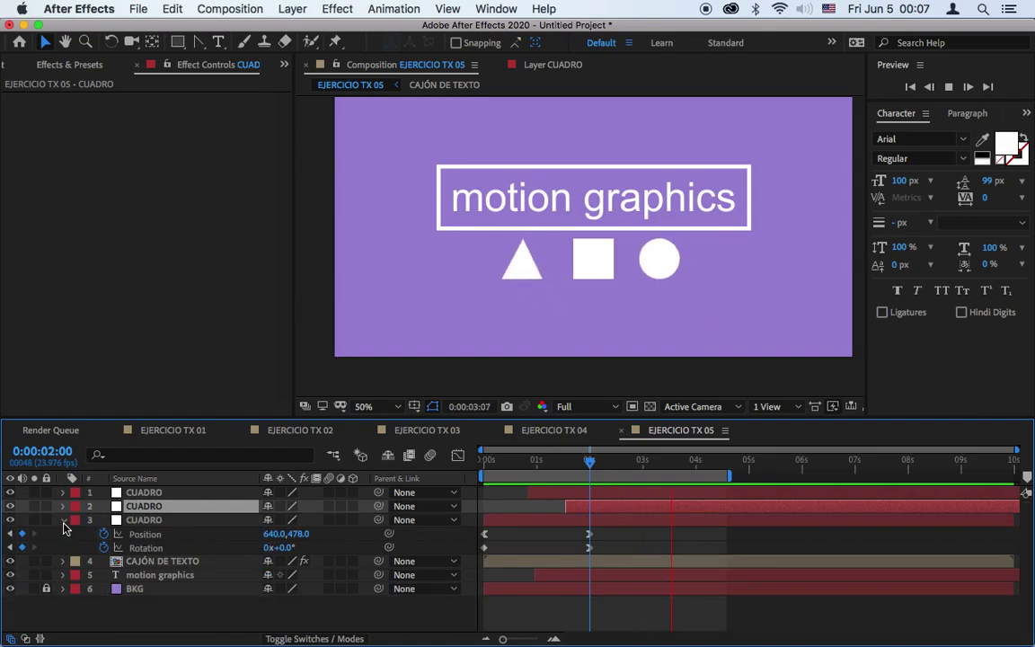
left_click(63, 520)
left_click(329, 492)
left_click(329, 506)
left_click(328, 520)
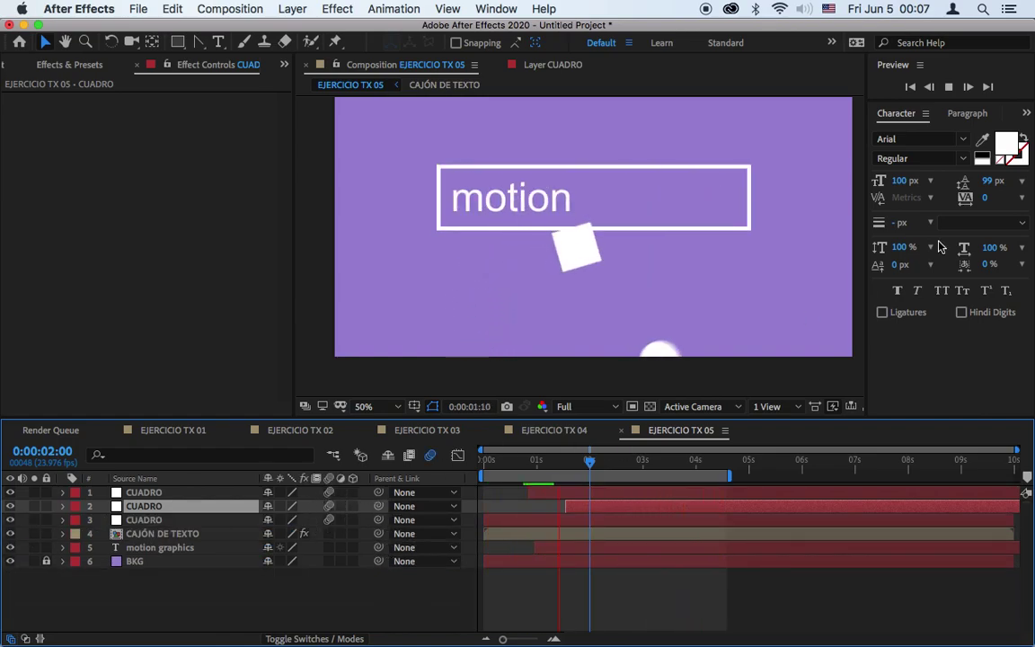